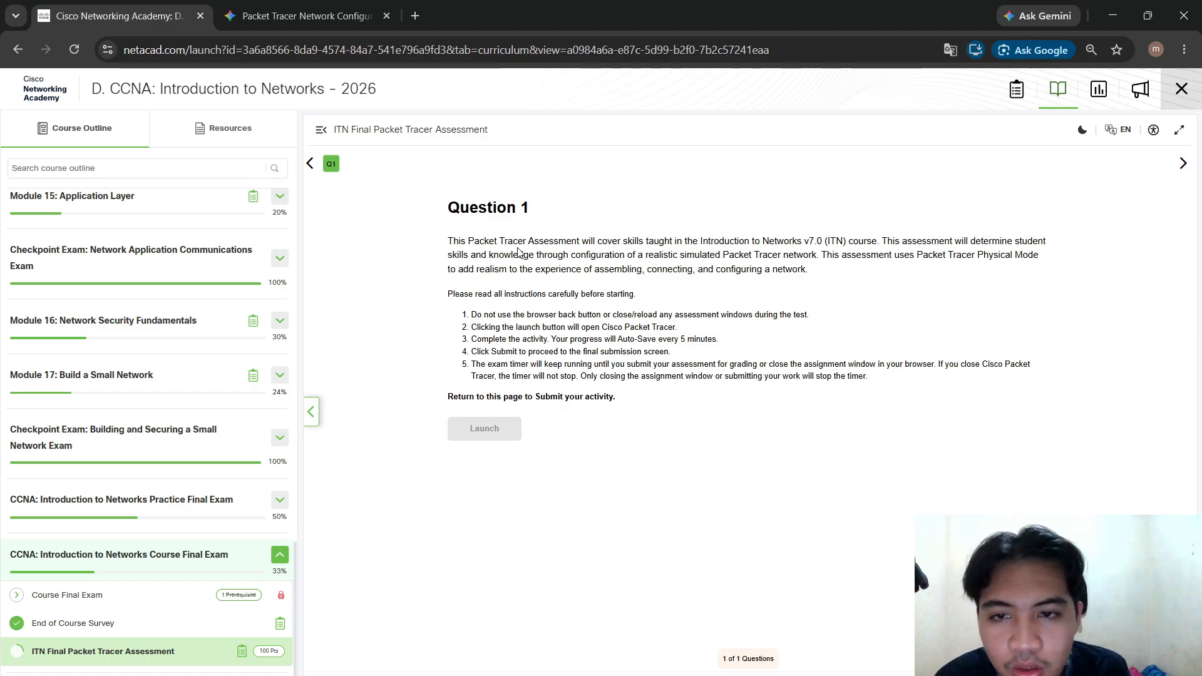
Translate the ITN Final Packet Tracer Assessment page into Indonesian and bring up the Packet Tracer window
{"action": "left_click", "coordinate": [949, 50]}
{"action": "left_click", "coordinate": [1017, 82]}
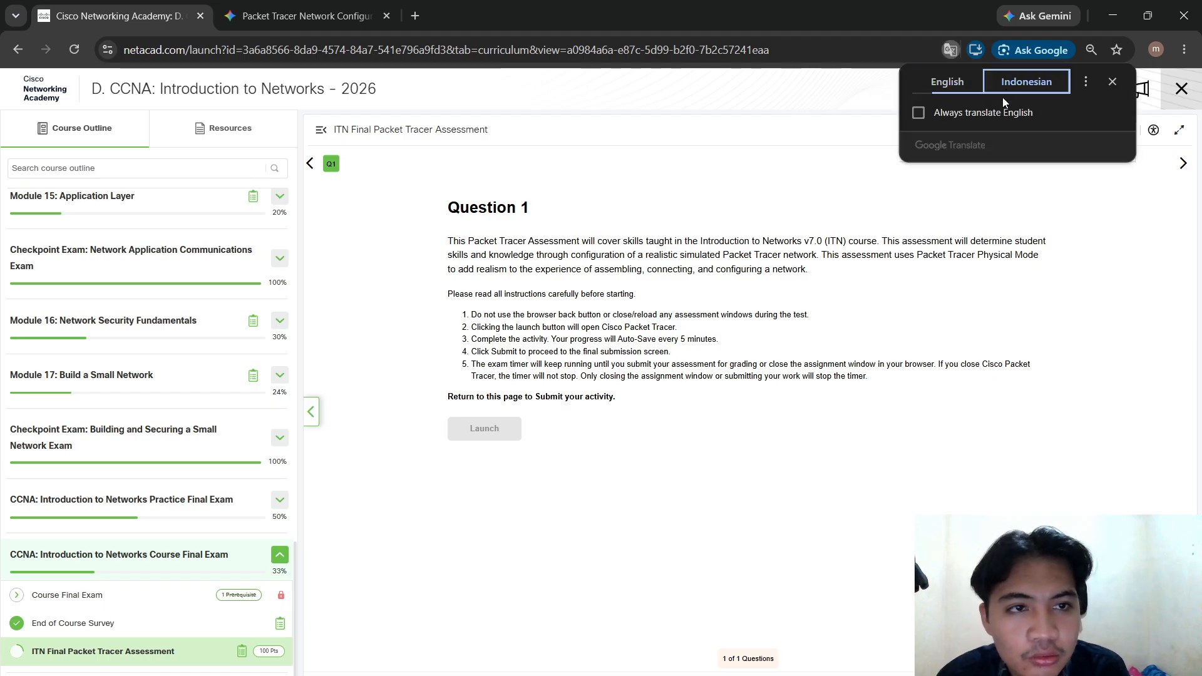
{"action": "left_click", "coordinate": [687, 435]}
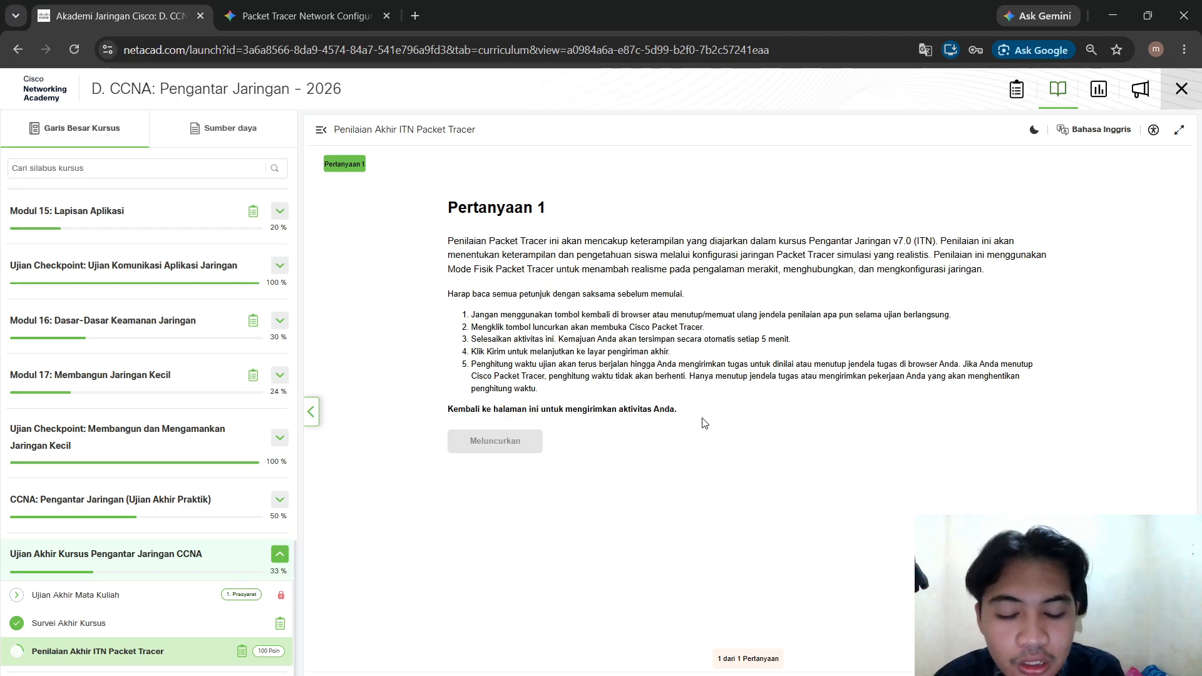
{"action": "left_click", "coordinate": [802, 675]}
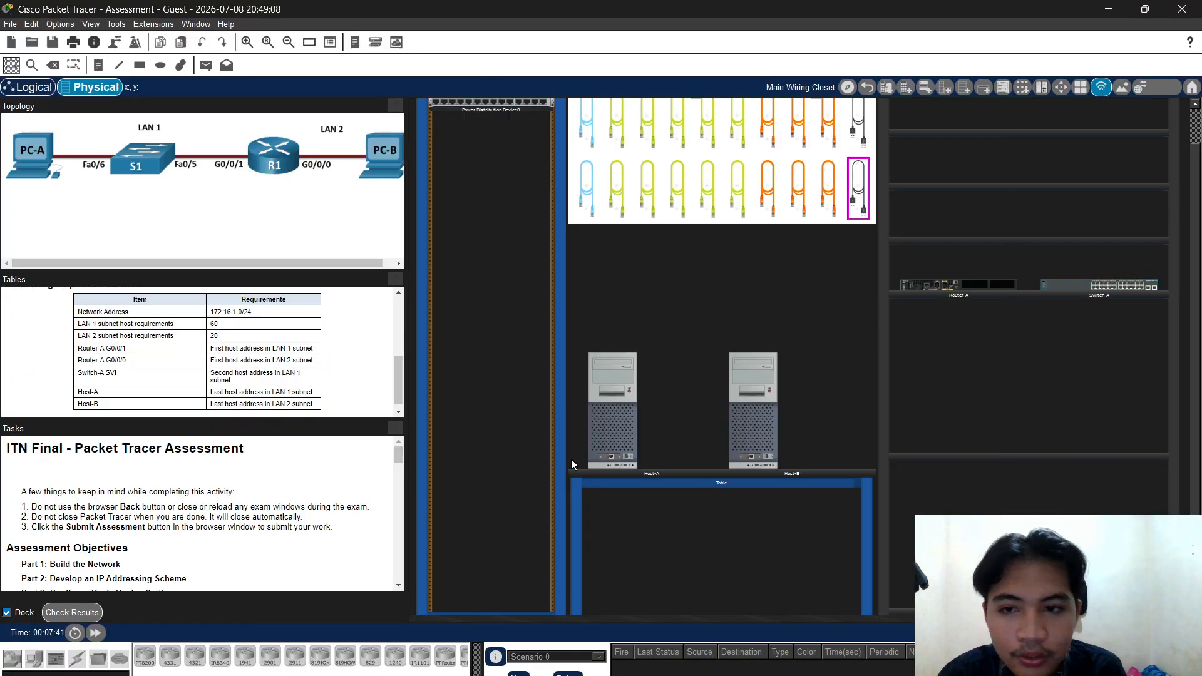
{"action": "scroll", "coordinate": [282, 319], "scroll_direction": "down", "scroll_amount": 1}
{"action": "scroll", "coordinate": [209, 467], "scroll_direction": "down", "scroll_amount": 4}
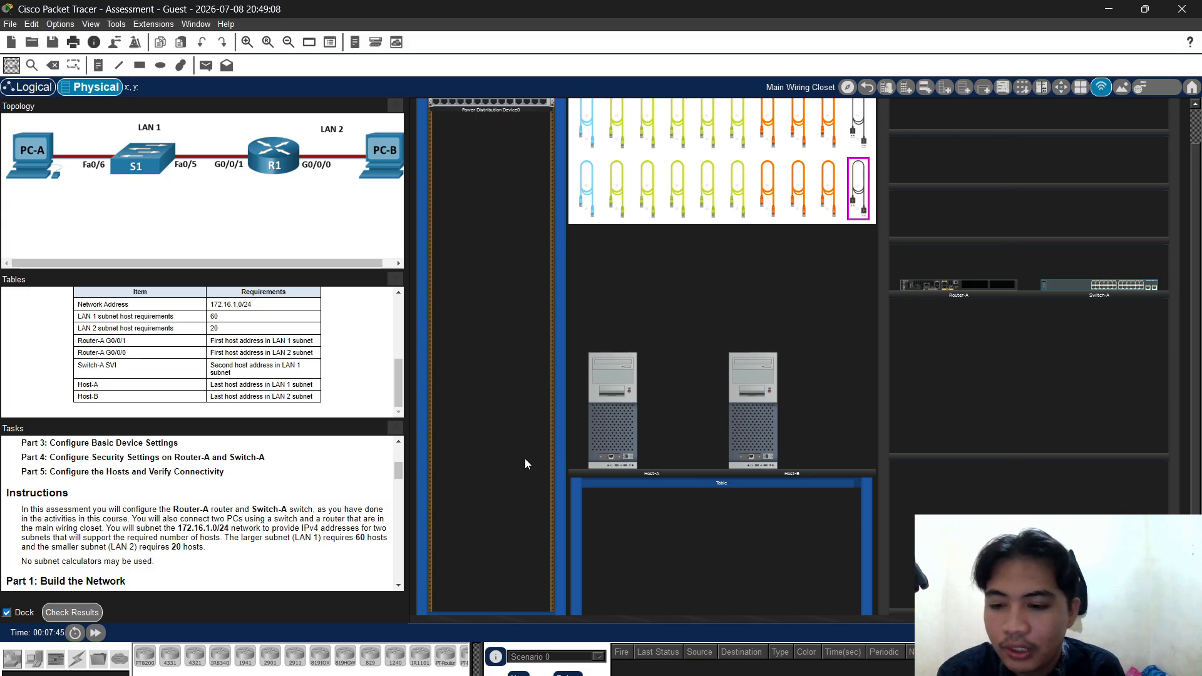
{"action": "scroll", "coordinate": [266, 338], "scroll_direction": "up", "scroll_amount": 6}
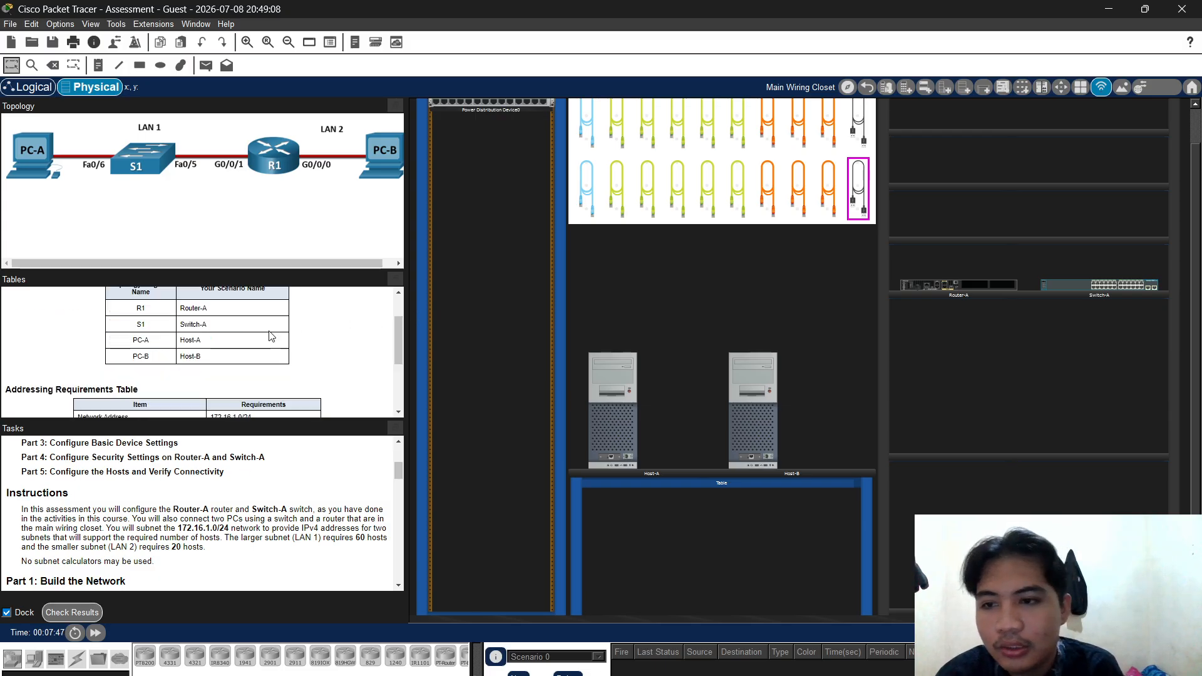
{"action": "scroll", "coordinate": [249, 472], "scroll_direction": "down", "scroll_amount": 10}
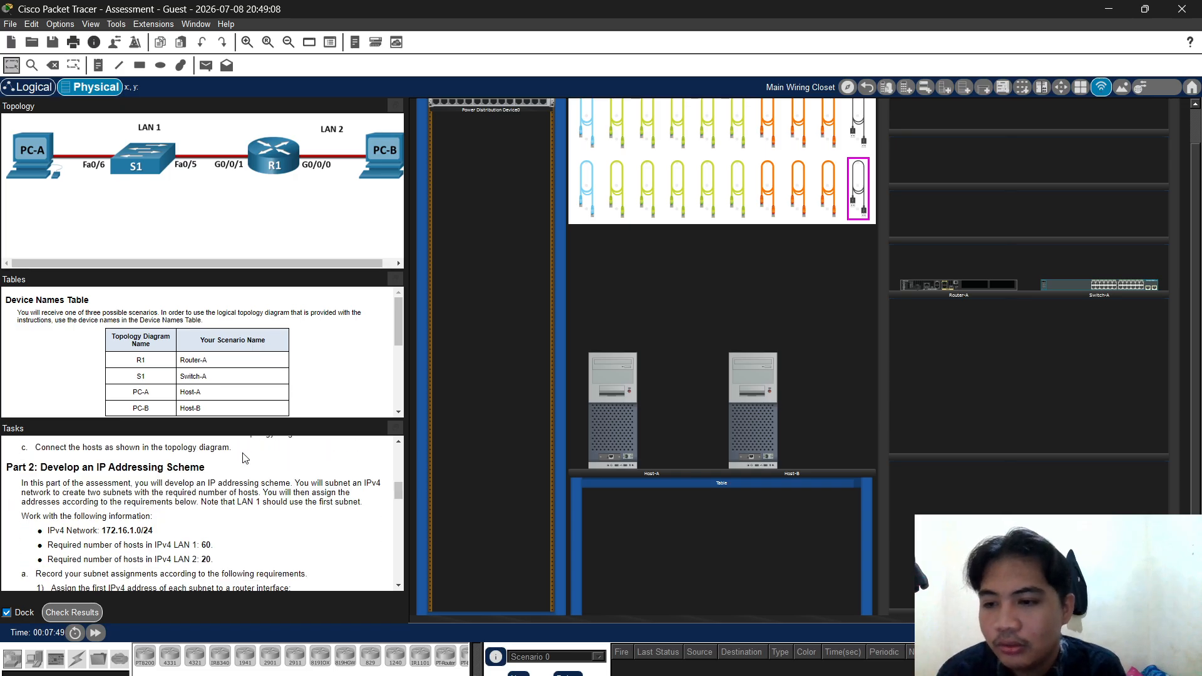
{"action": "scroll", "coordinate": [180, 480], "scroll_direction": "down", "scroll_amount": 6}
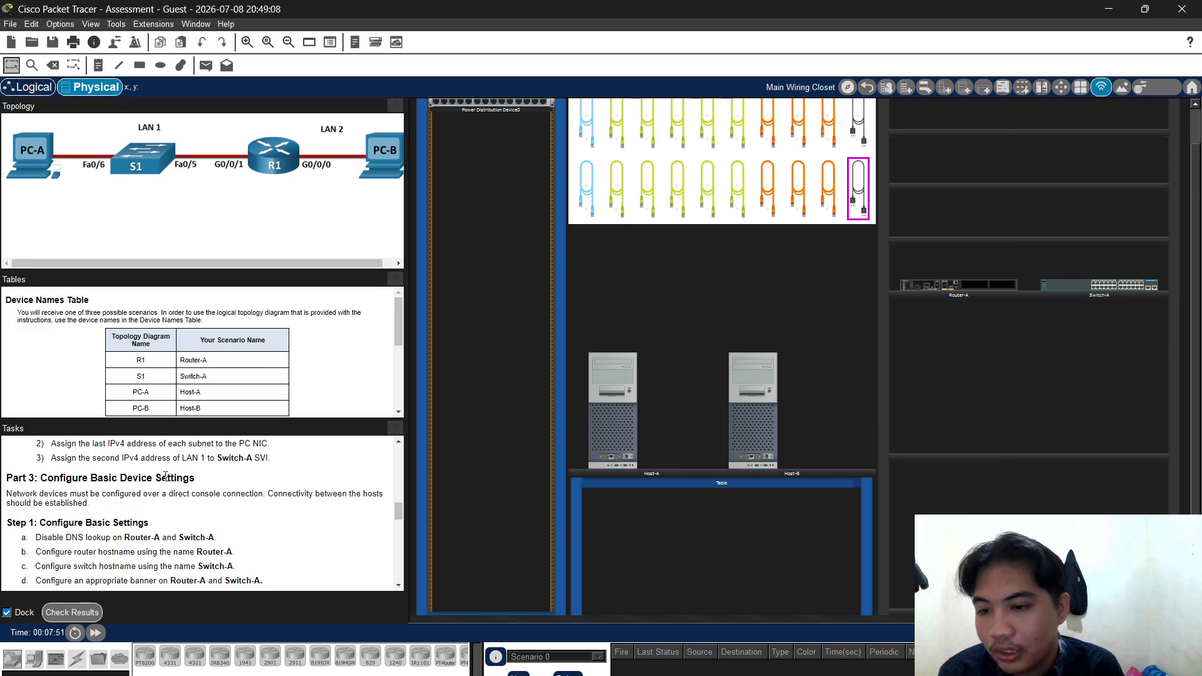
{"action": "scroll", "coordinate": [265, 493], "scroll_direction": "up", "scroll_amount": 8}
{"action": "scroll", "coordinate": [266, 493], "scroll_direction": "up", "scroll_amount": 3}
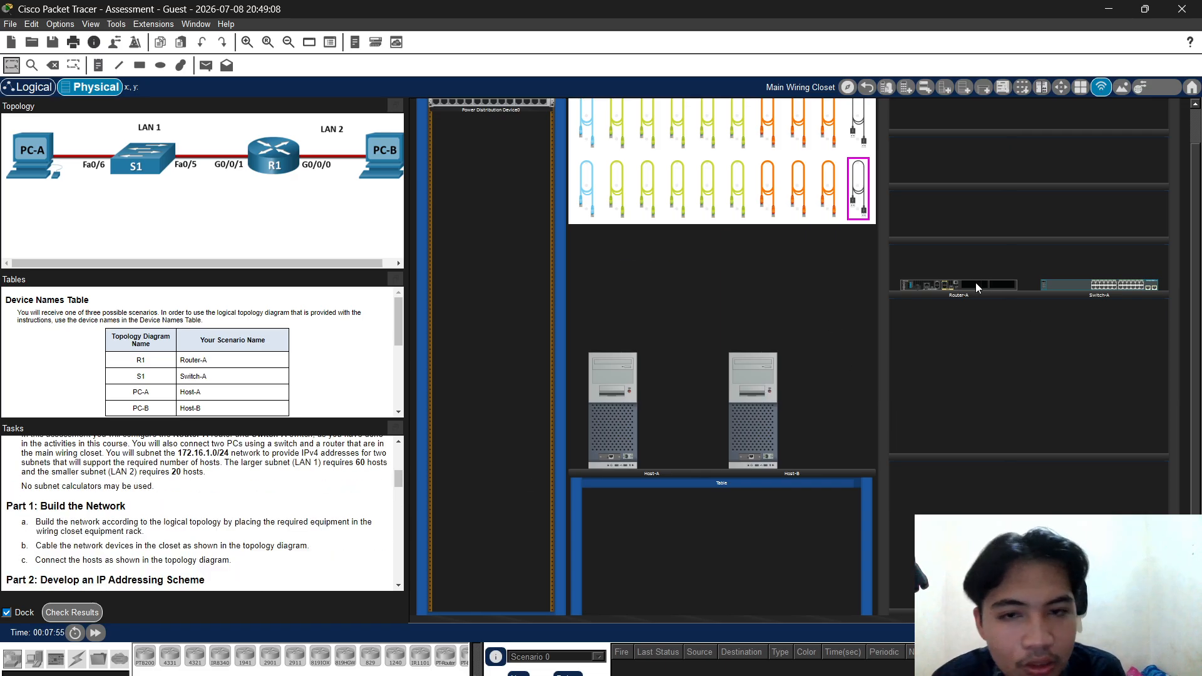
Rack Router-A below the power distribution device and Switch-A directly beneath Router-A
{"action": "left_click_drag", "start_coordinate": [977, 287], "coordinate": [452, 138]}
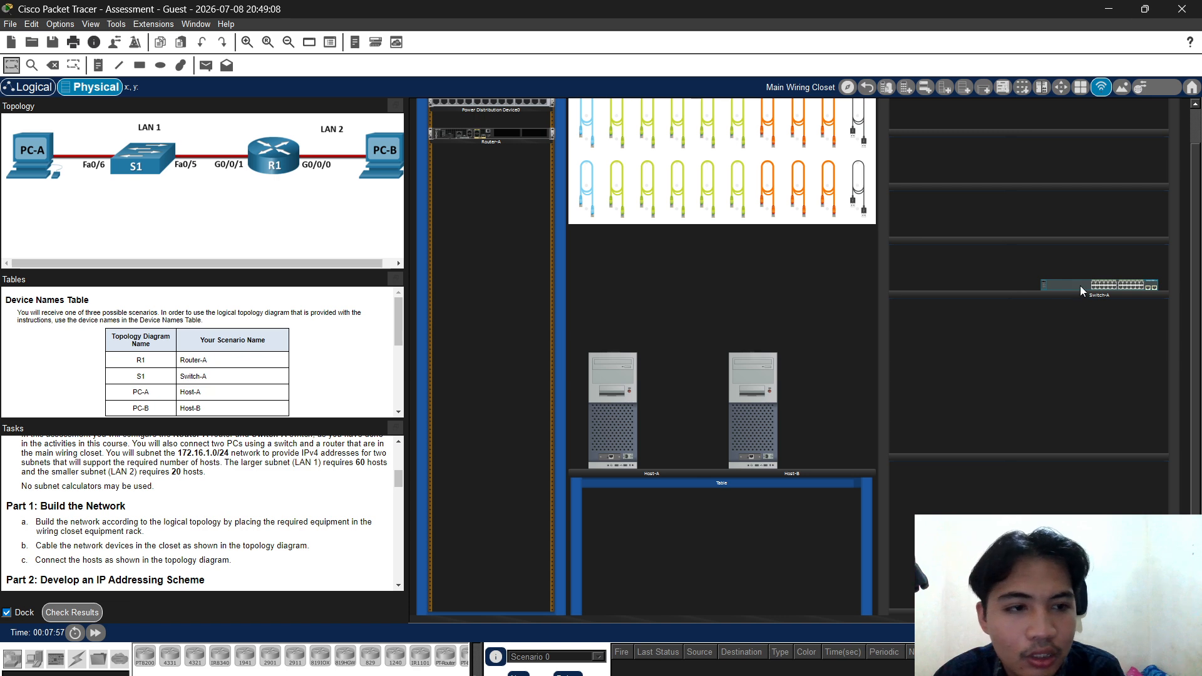
{"action": "left_click_drag", "start_coordinate": [1080, 286], "coordinate": [469, 192]}
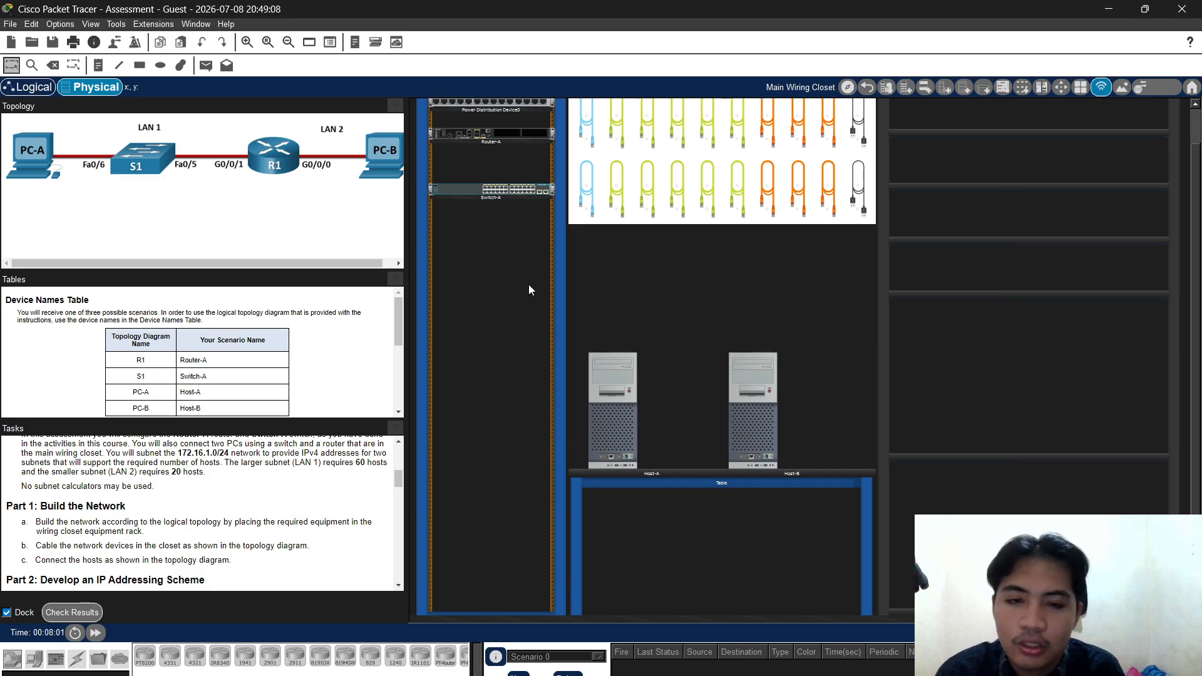
{"action": "scroll", "coordinate": [624, 270], "scroll_direction": "up", "scroll_amount": 2}
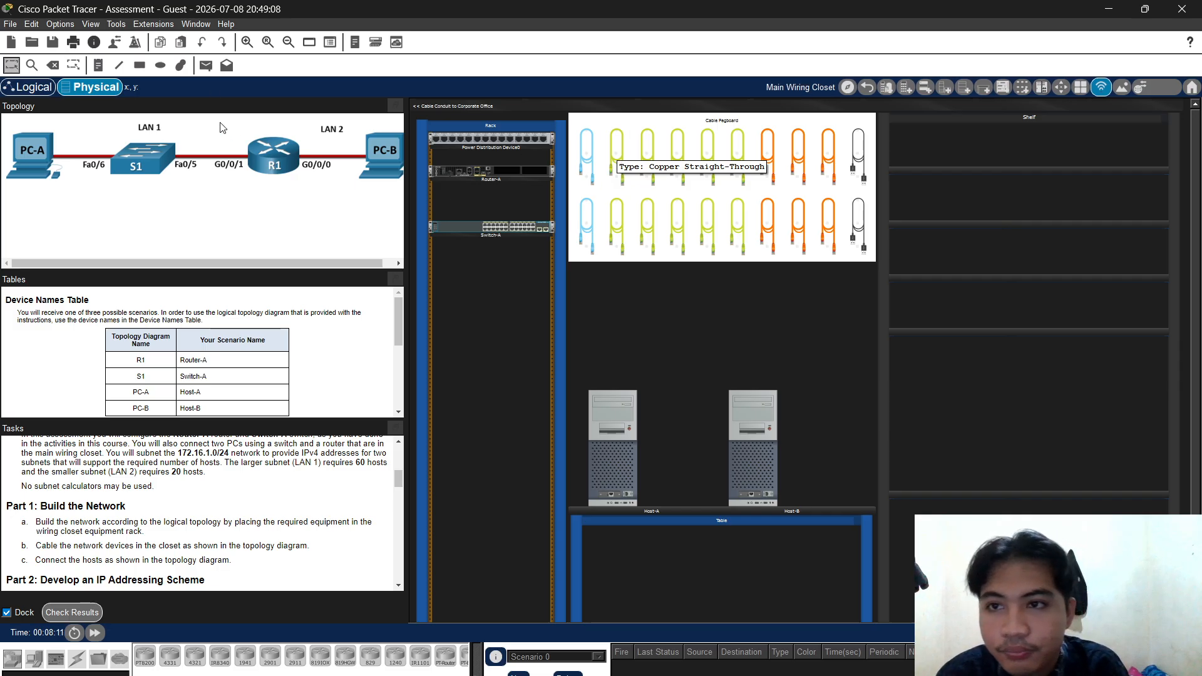
Connect Switch-A port Fa0/5 to Router-A with a straight-through copper cable
{"action": "left_click", "coordinate": [246, 43]}
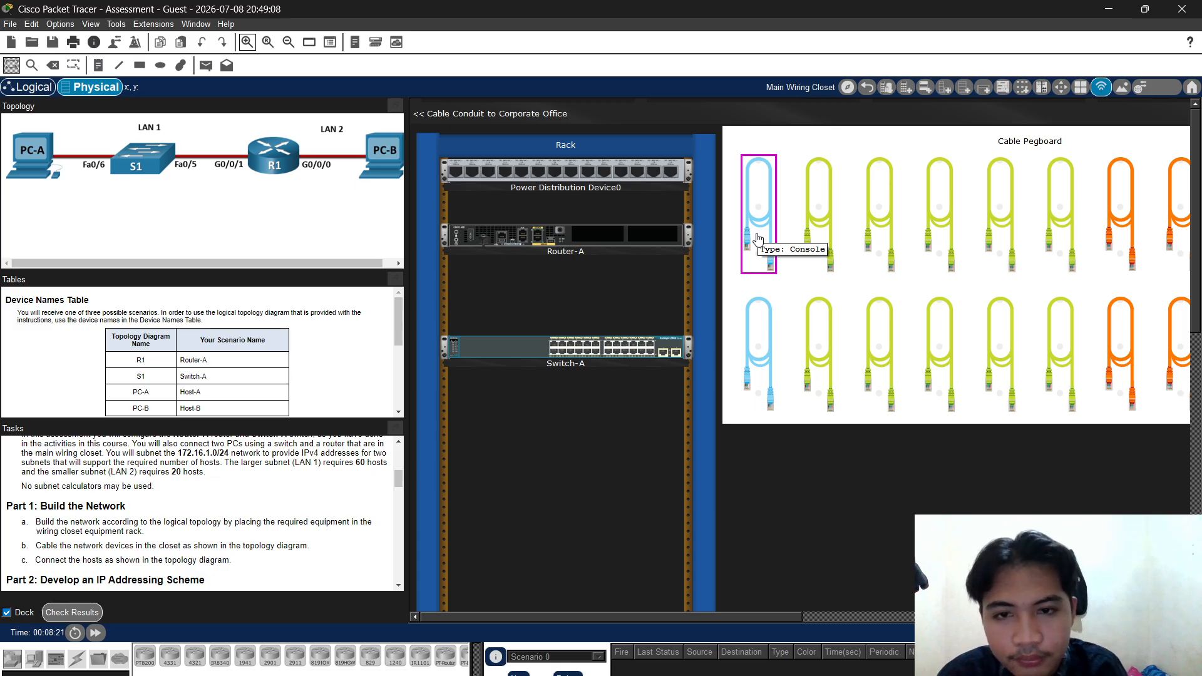
{"action": "left_click", "coordinate": [824, 215]}
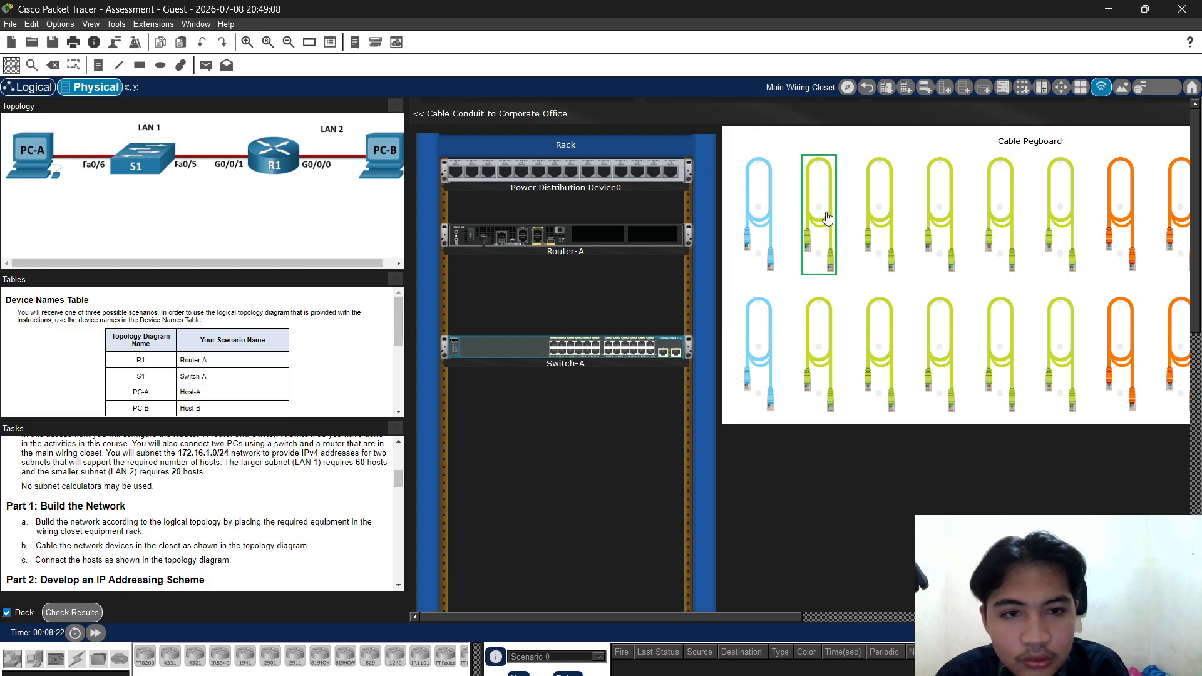
{"action": "left_click", "coordinate": [570, 346]}
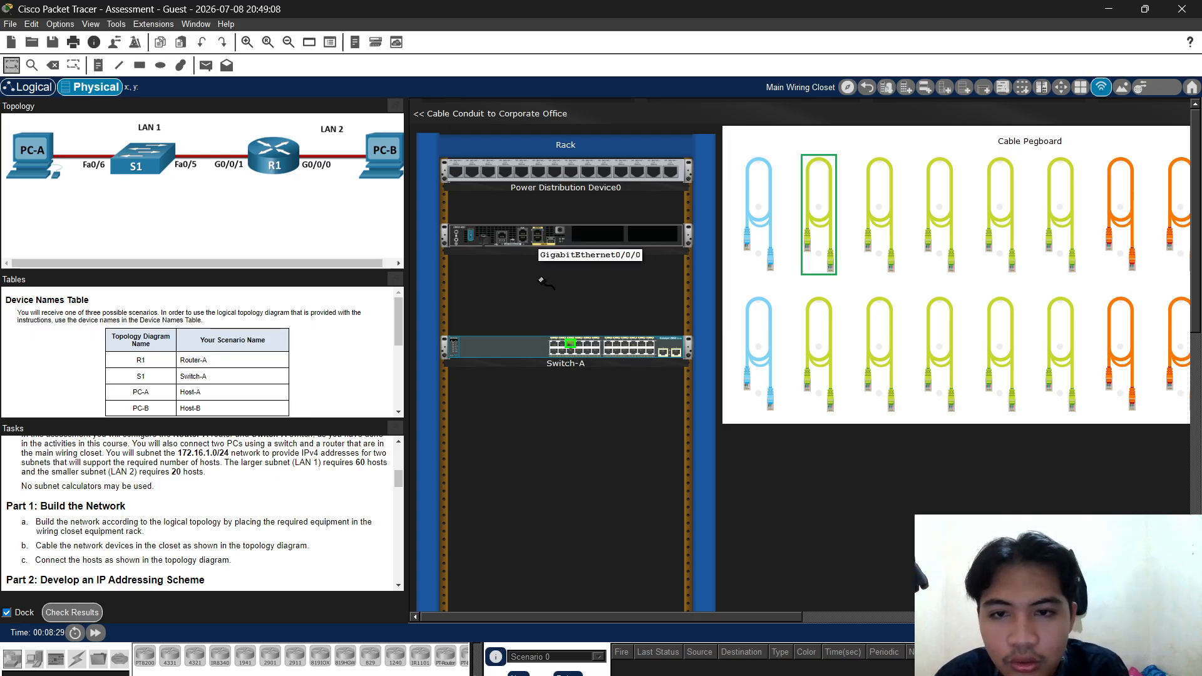
{"action": "left_click", "coordinate": [538, 233]}
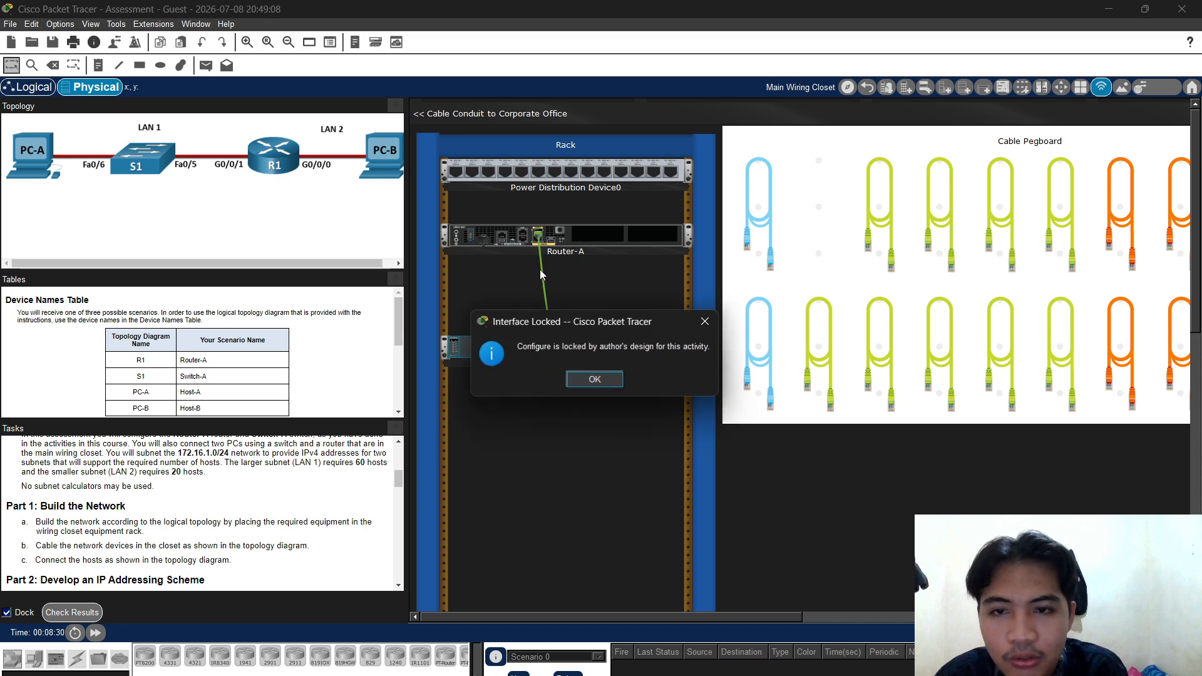
{"action": "left_click", "coordinate": [580, 379]}
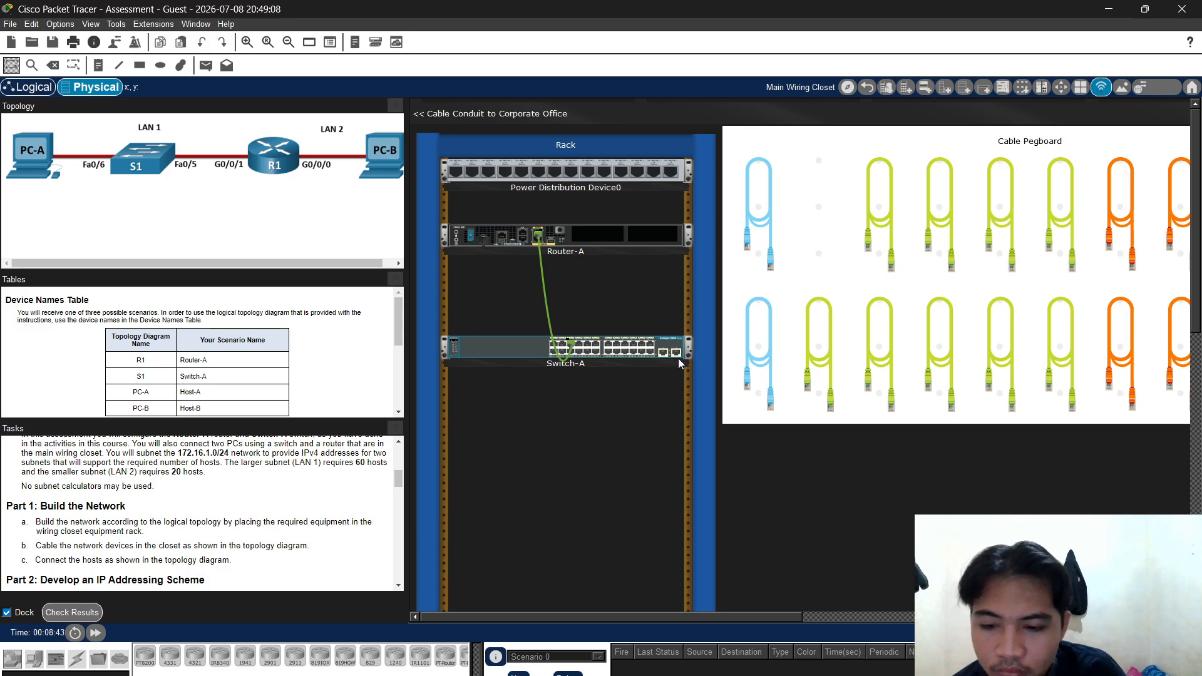
Plug a second straight-through cable into Switch-A port Fa0/6
{"action": "left_click", "coordinate": [883, 233]}
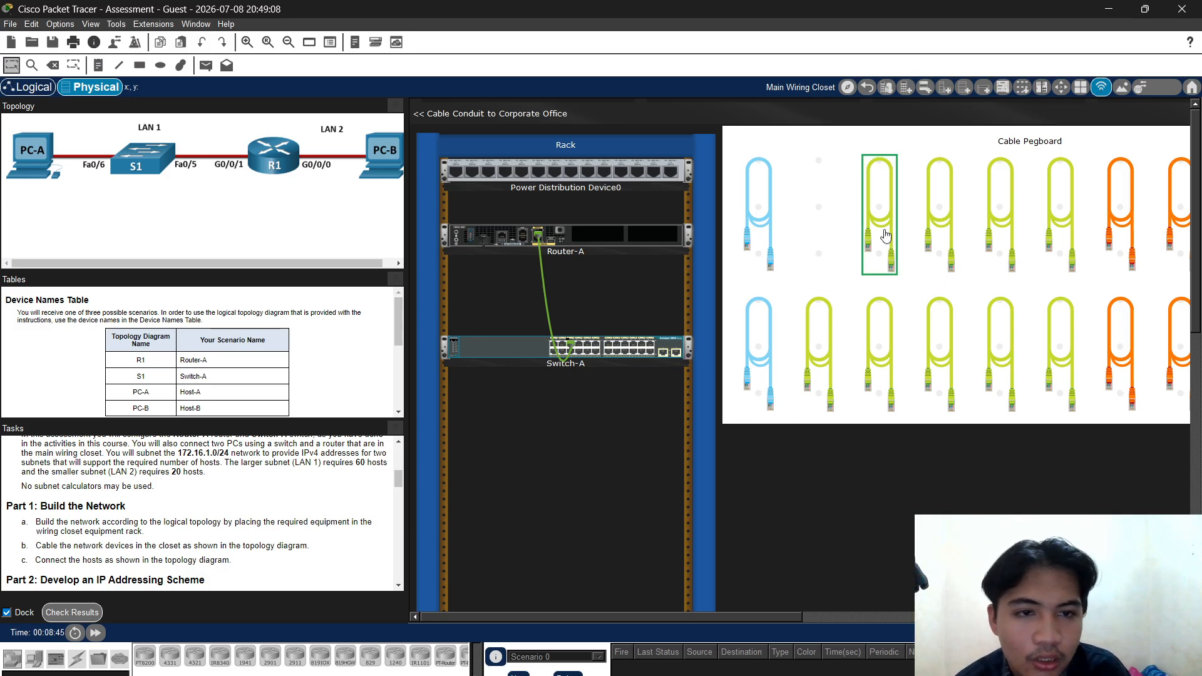
{"action": "left_click", "coordinate": [572, 352]}
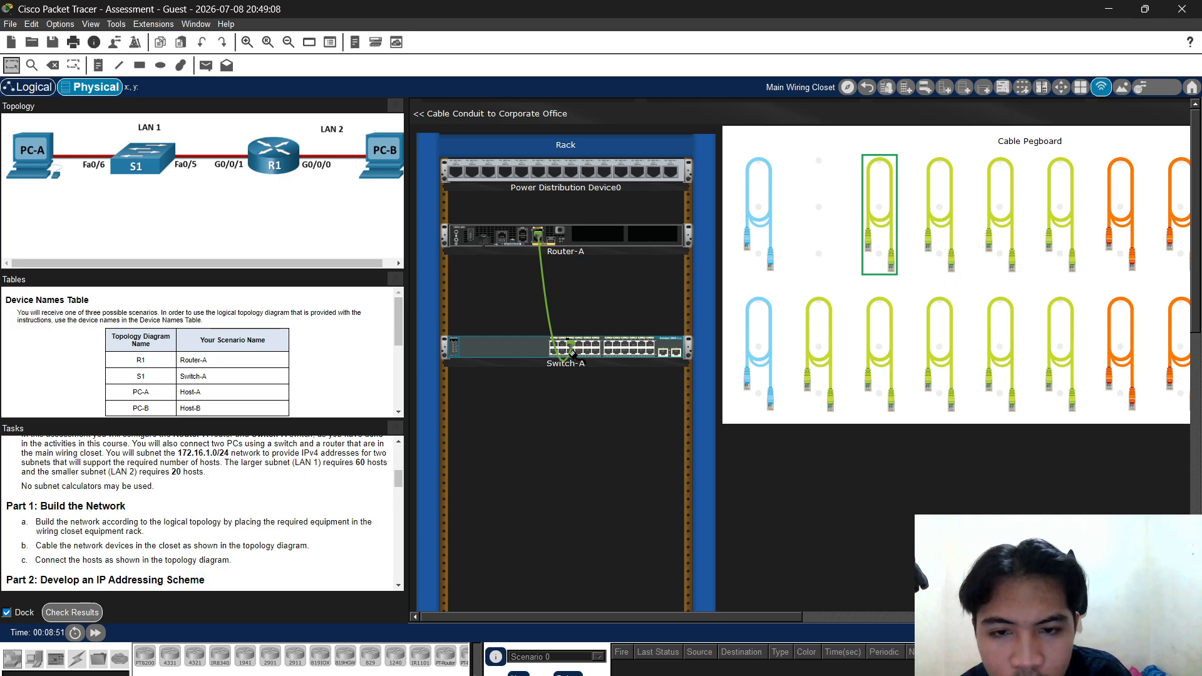
{"action": "scroll", "coordinate": [631, 396], "scroll_direction": "down", "scroll_amount": 10}
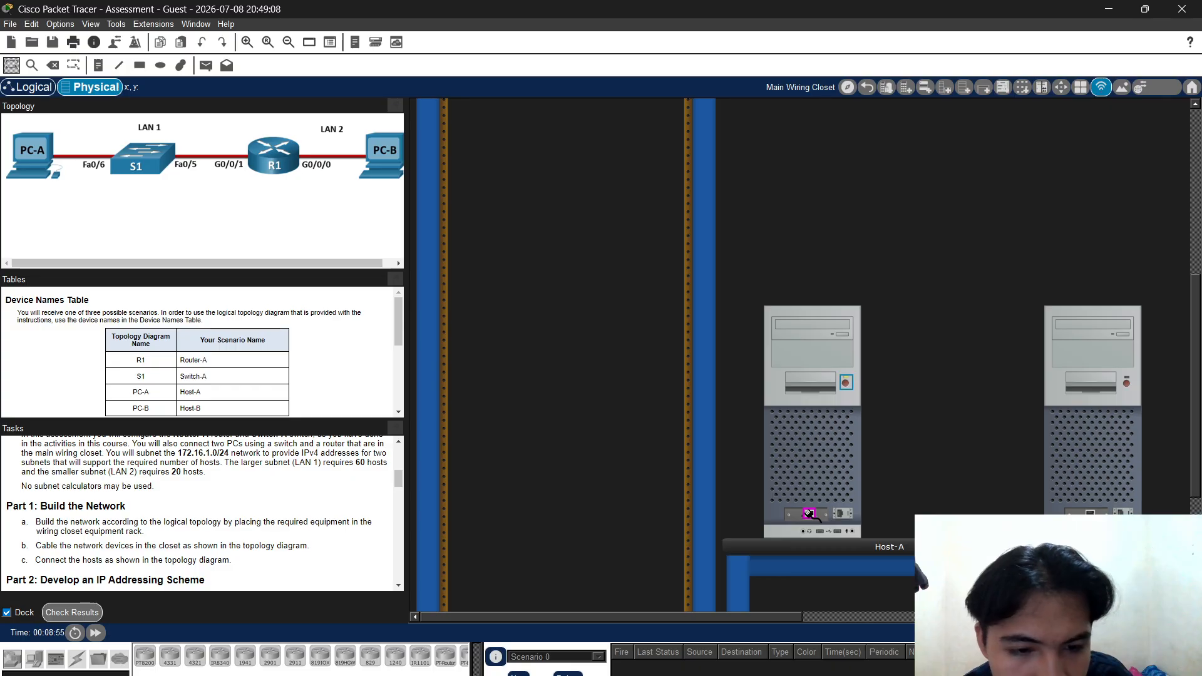
{"action": "left_click", "coordinate": [812, 516]}
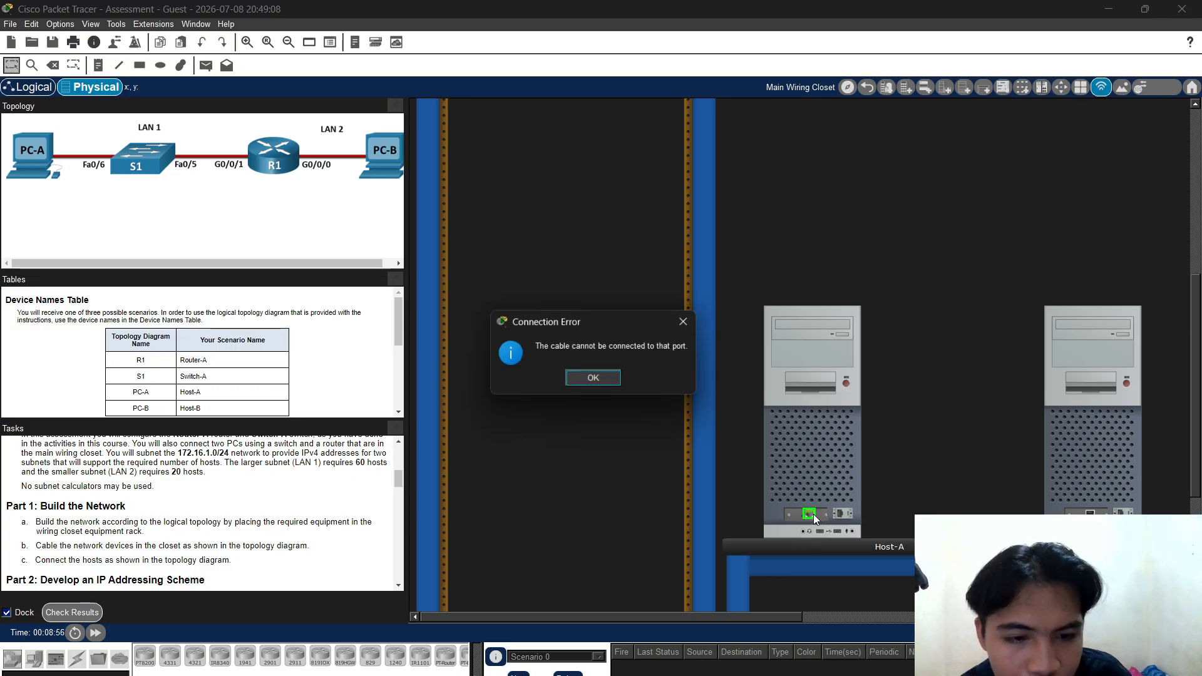
{"action": "left_click", "coordinate": [593, 377]}
{"action": "scroll", "coordinate": [695, 394], "scroll_direction": "up", "scroll_amount": 10}
{"action": "left_click", "coordinate": [811, 260]}
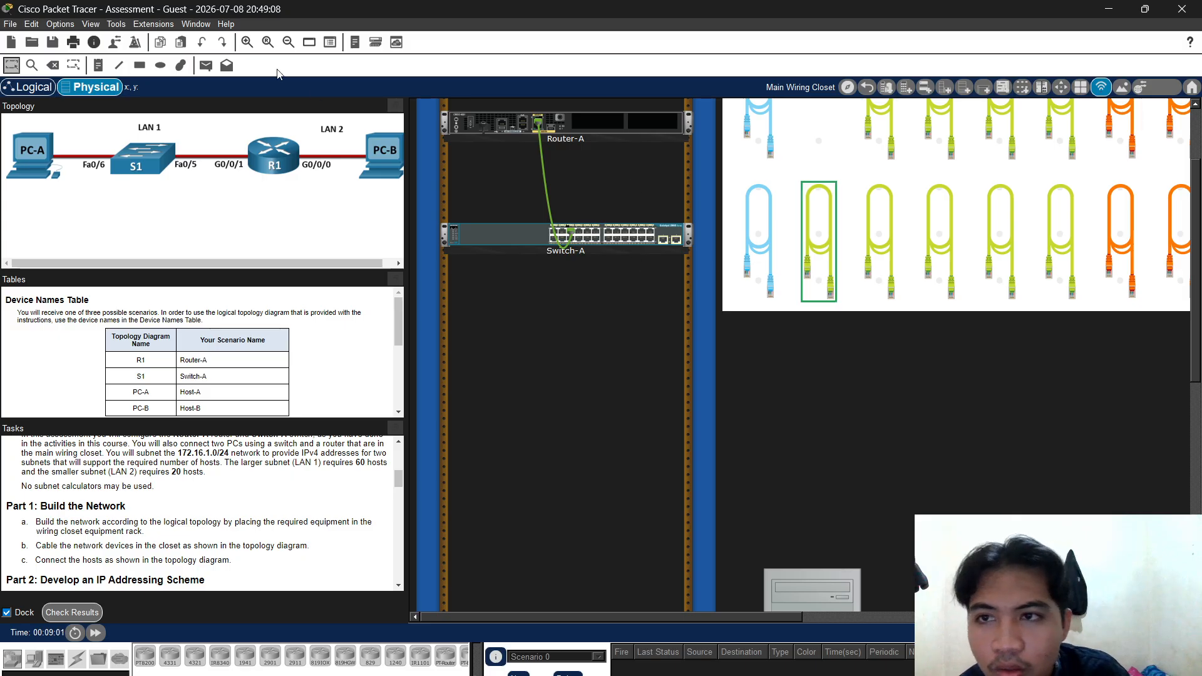
{"action": "left_click", "coordinate": [248, 41]}
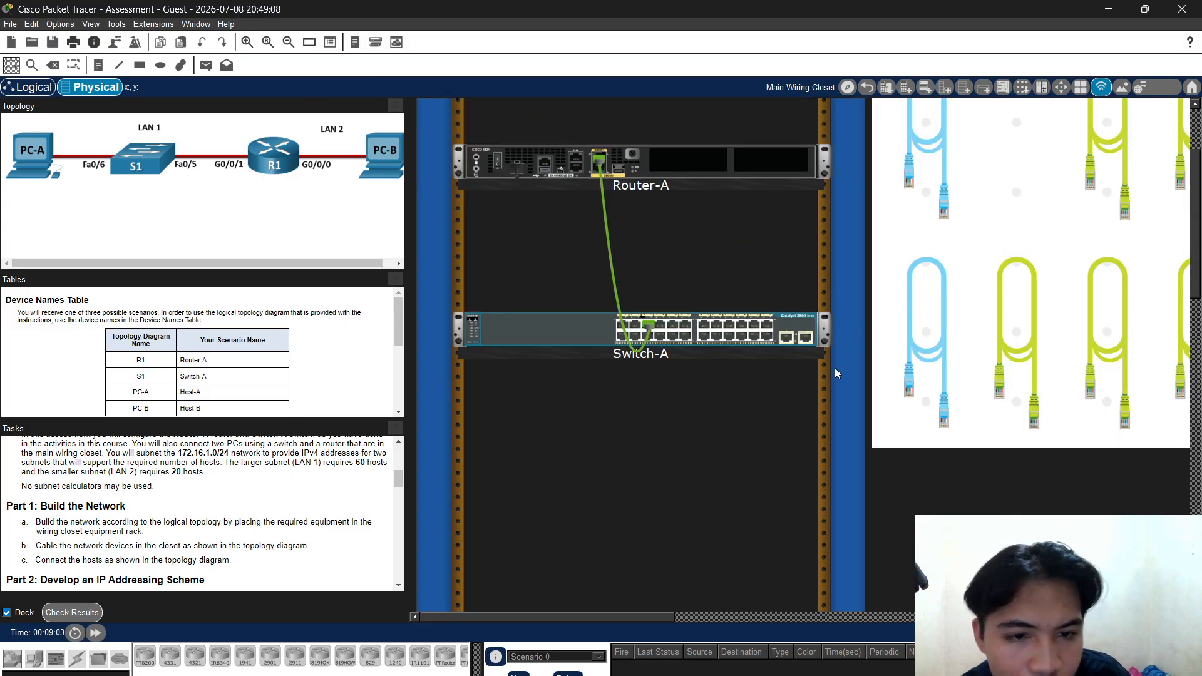
{"action": "left_click", "coordinate": [650, 339]}
{"action": "scroll", "coordinate": [814, 376], "scroll_direction": "down", "scroll_amount": 5}
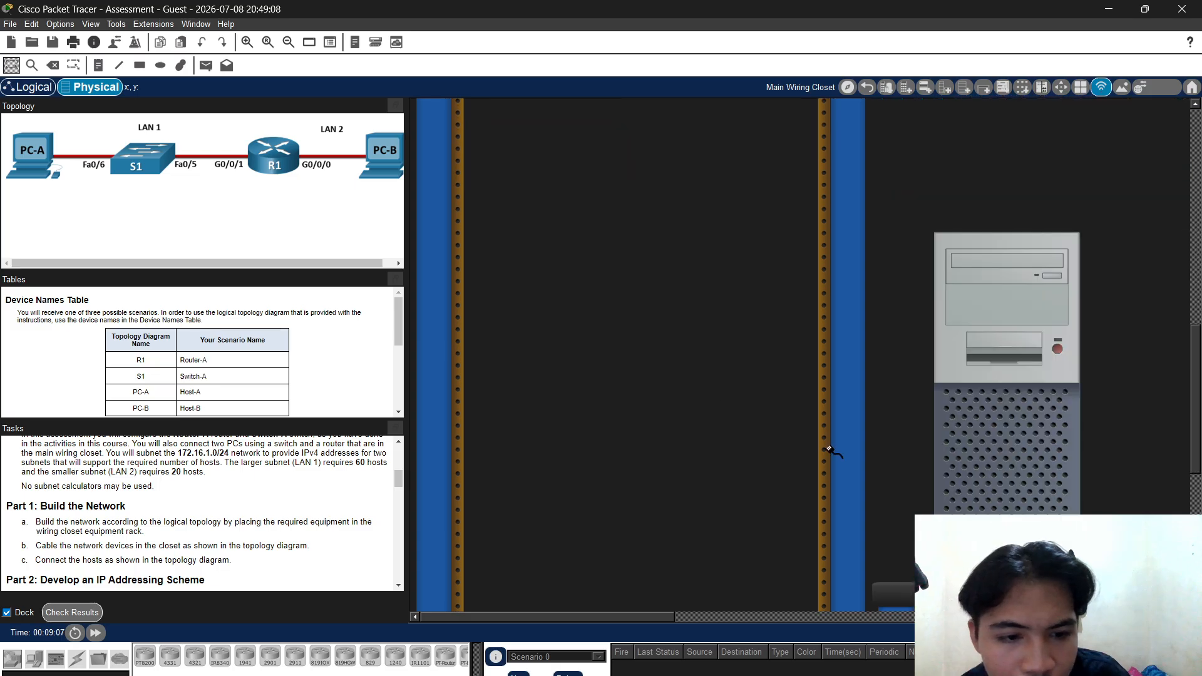
{"action": "left_click", "coordinate": [1001, 506]}
{"action": "scroll", "coordinate": [855, 434], "scroll_direction": "up", "scroll_amount": 5}
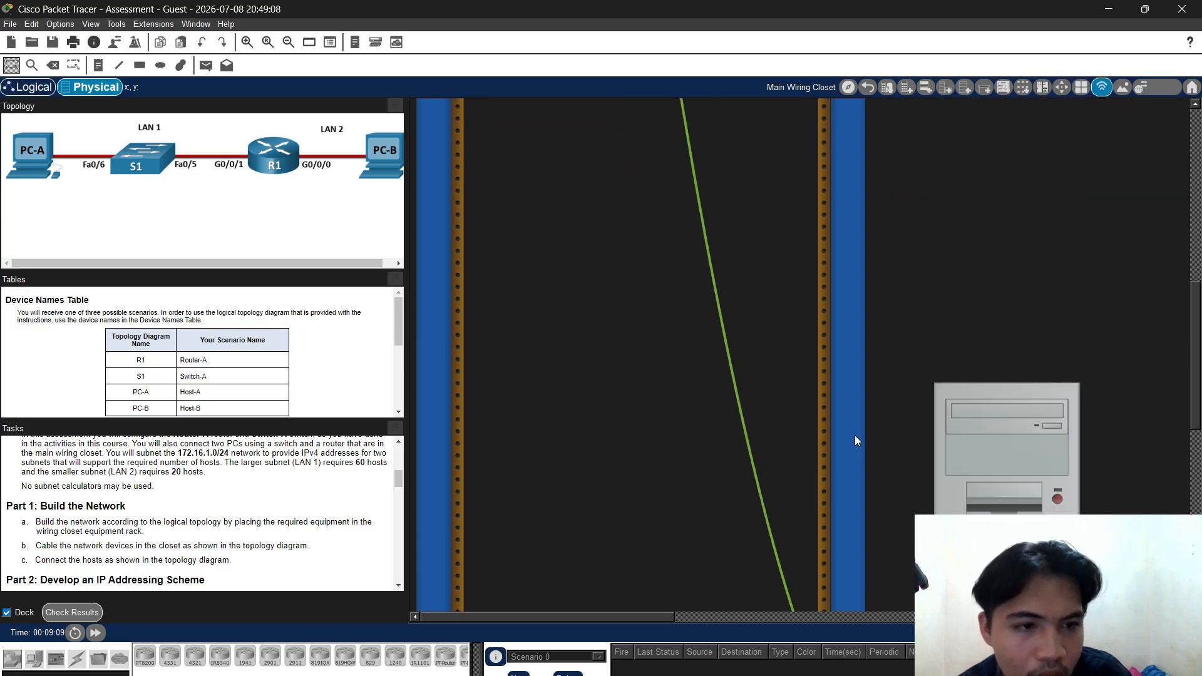
{"action": "scroll", "coordinate": [780, 425], "scroll_direction": "down", "scroll_amount": 2}
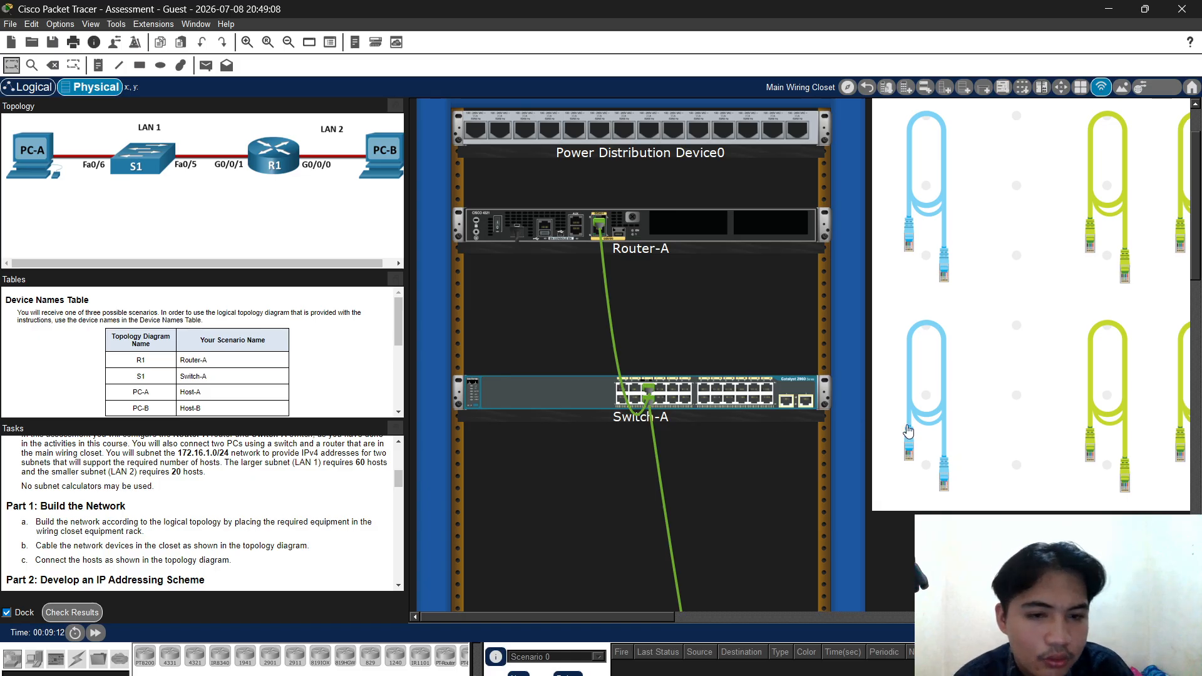
{"action": "left_click", "coordinate": [1100, 416]}
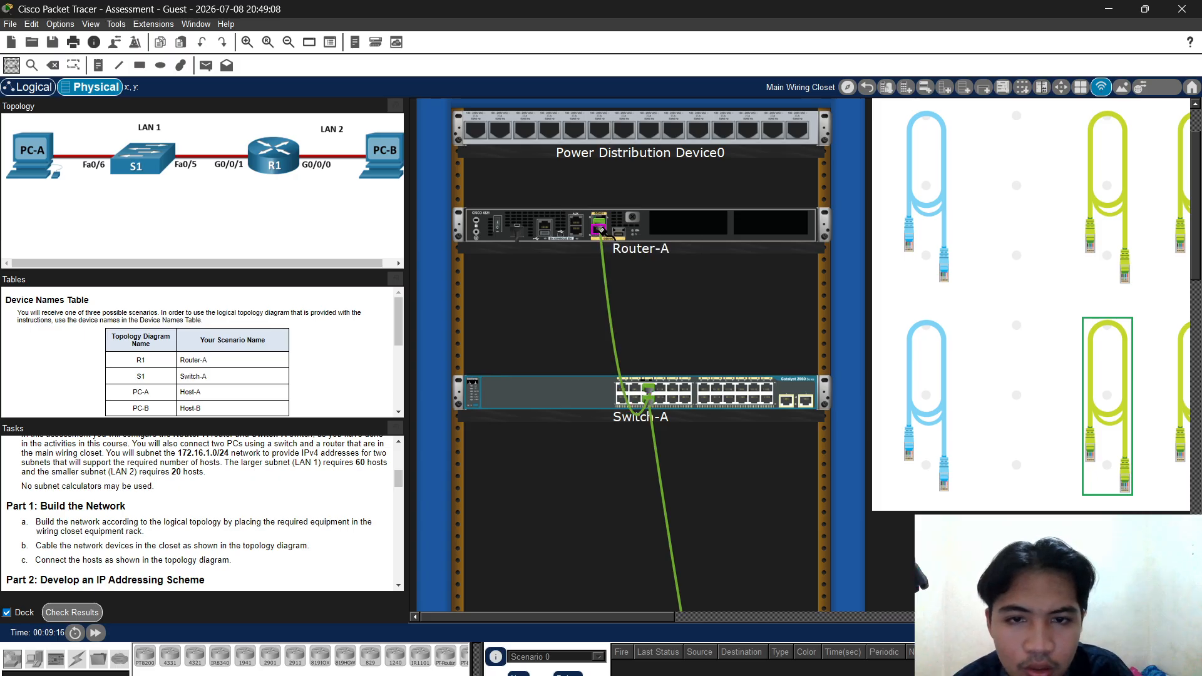
{"action": "scroll", "coordinate": [672, 305], "scroll_direction": "down", "scroll_amount": 5}
{"action": "scroll", "coordinate": [672, 305], "scroll_direction": "down", "scroll_amount": 10}
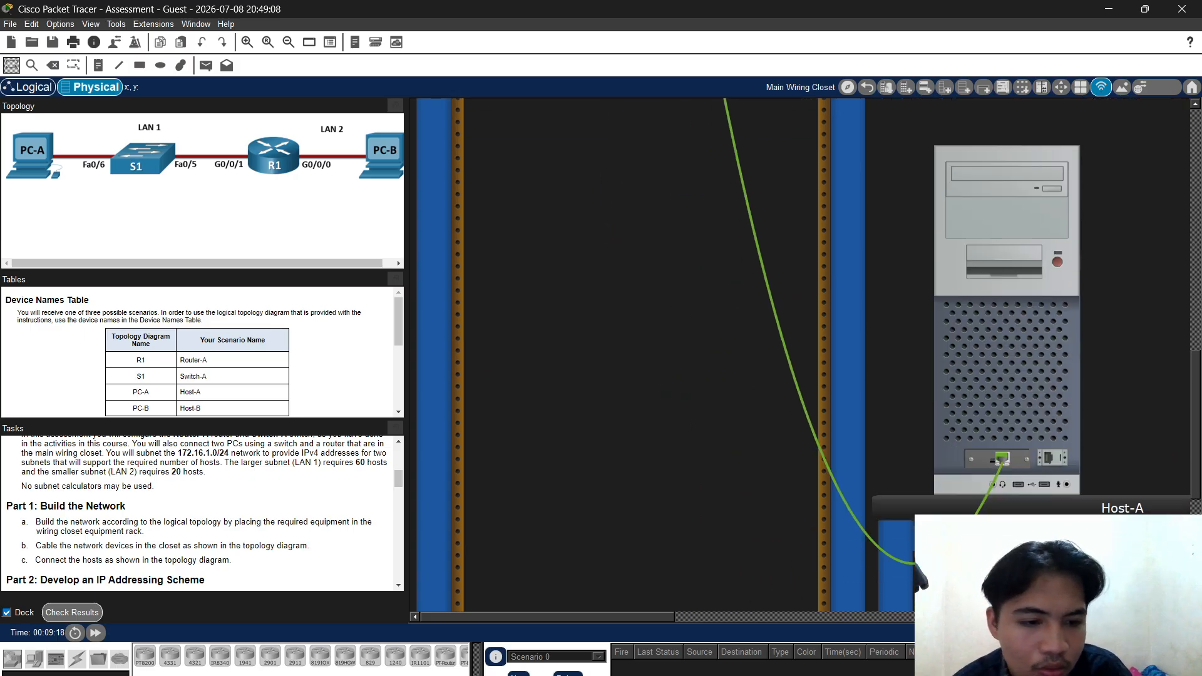
{"action": "left_click_drag", "start_coordinate": [659, 617], "coordinate": [601, 594]}
{"action": "left_click", "coordinate": [788, 457]}
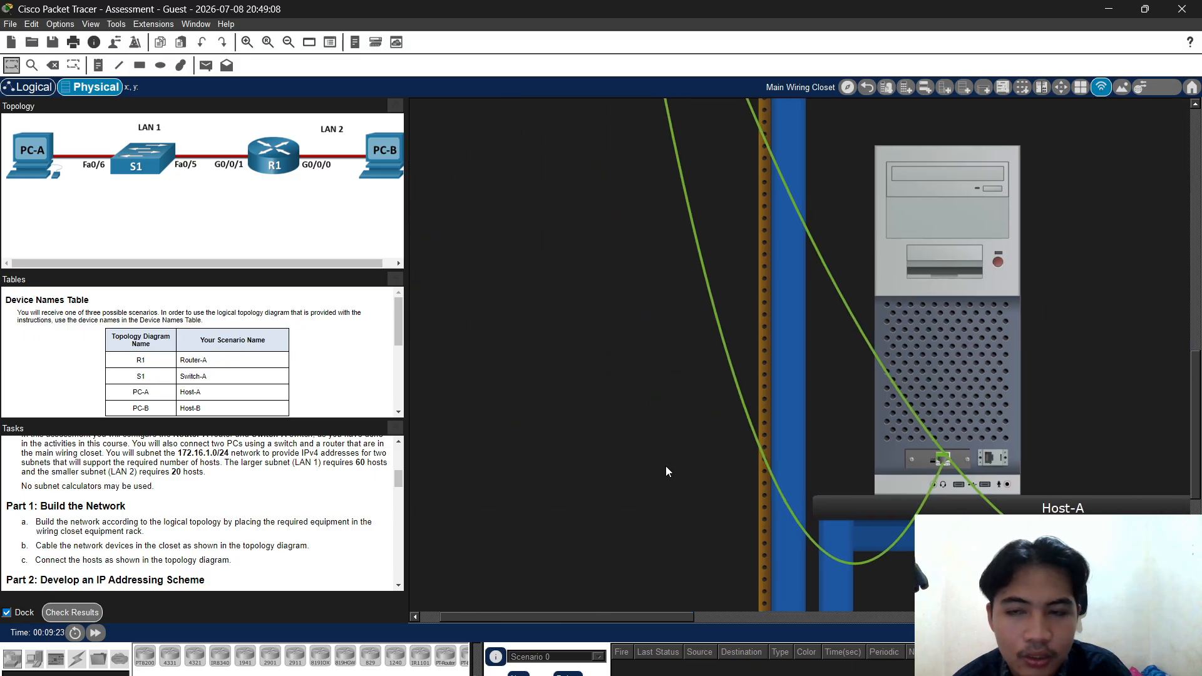
{"action": "left_click", "coordinate": [268, 42]}
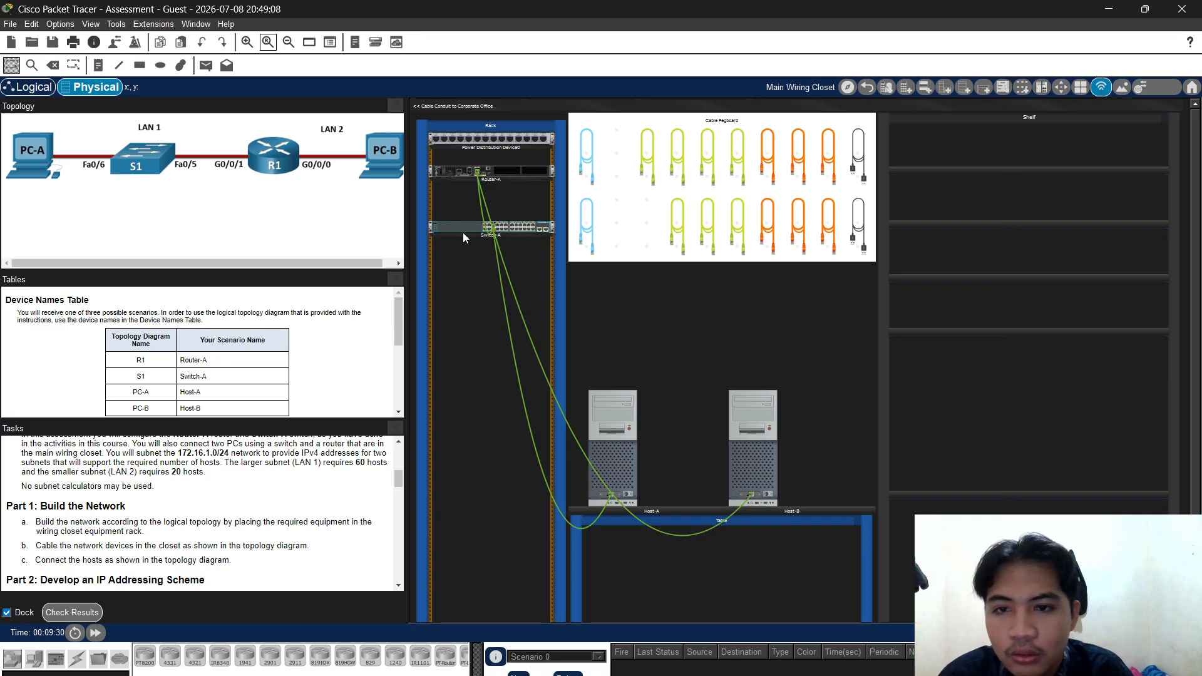
{"action": "mouse_move", "coordinate": [460, 227]}
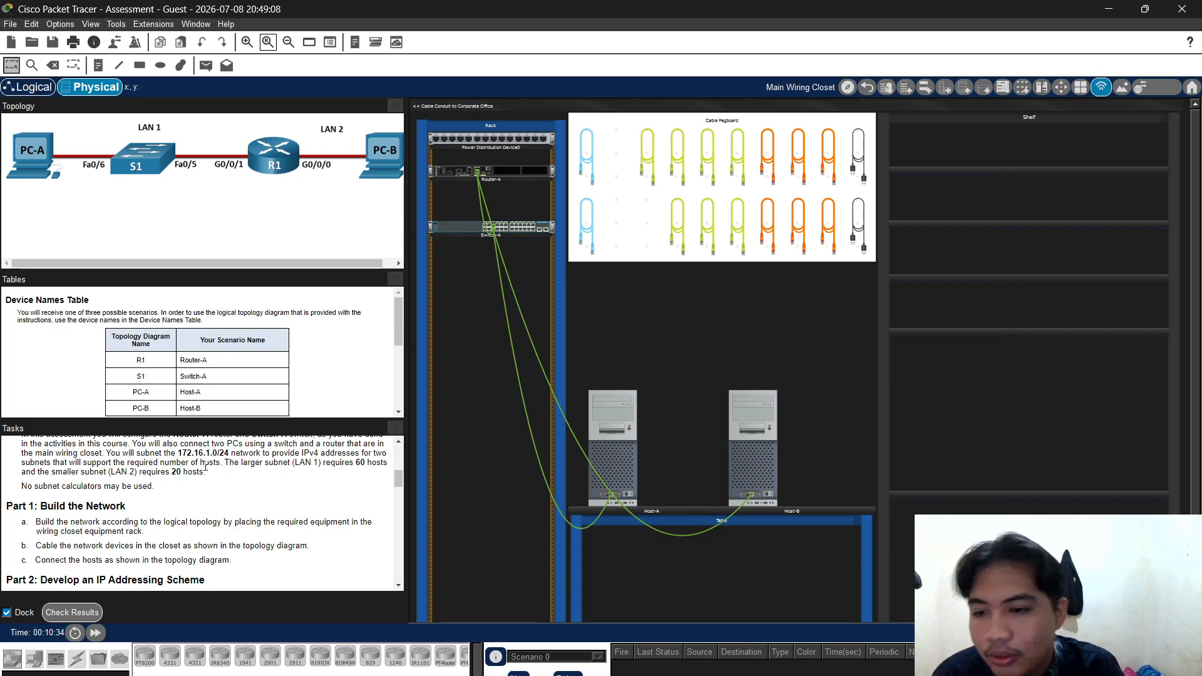
Scroll the Tasks panel past the Part 2 subnet requirements to the Part 3 heading
{"action": "scroll", "coordinate": [105, 461], "scroll_direction": "down", "scroll_amount": 5}
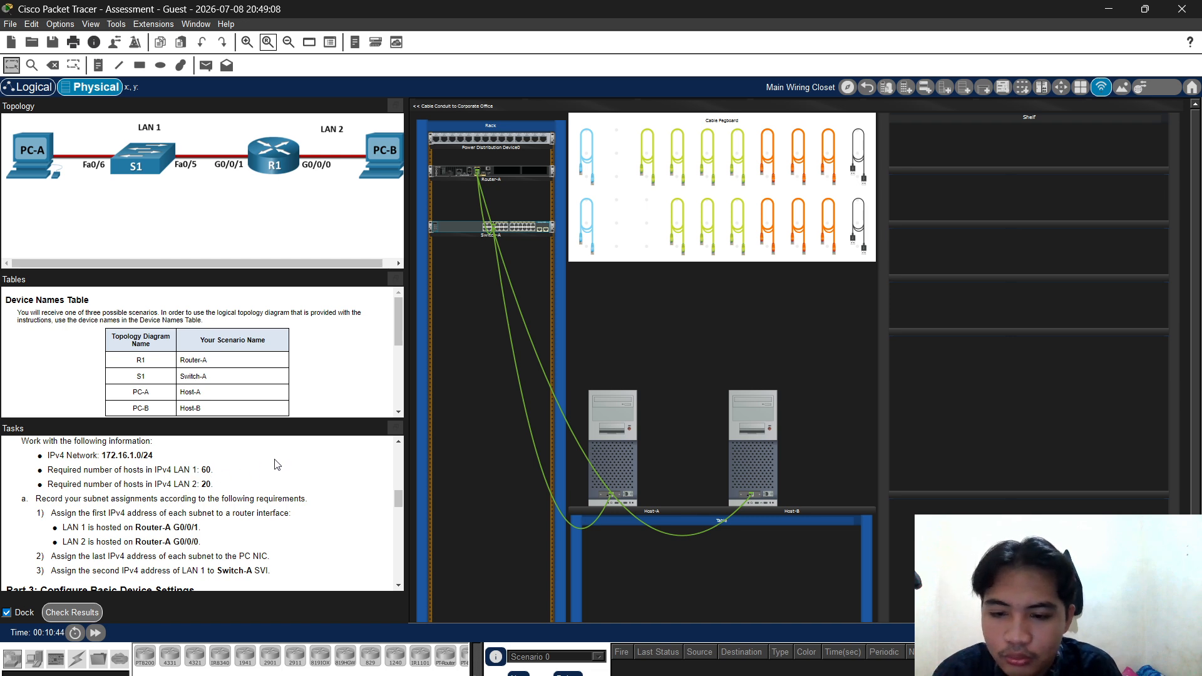
{"action": "scroll", "coordinate": [190, 498], "scroll_direction": "down", "scroll_amount": 1}
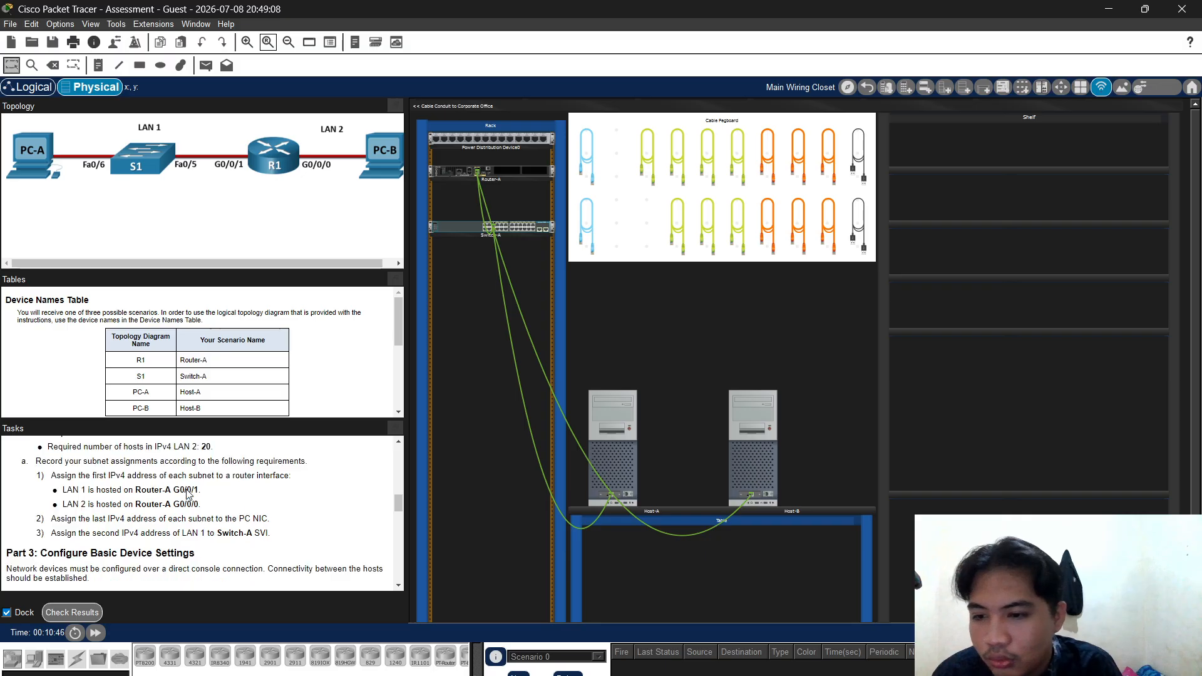
{"action": "scroll", "coordinate": [215, 505], "scroll_direction": "down", "scroll_amount": 3}
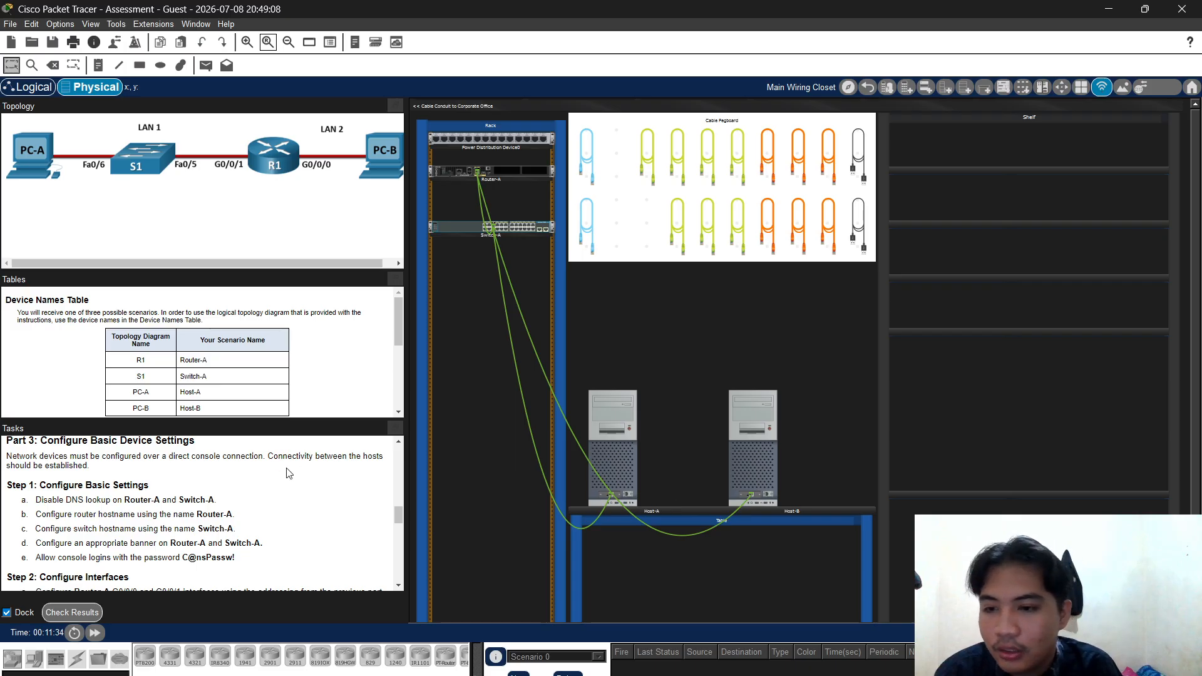
Scroll the Tasks panel to Step 2: Configure Interfaces and view Host-B's info box
{"action": "scroll", "coordinate": [201, 483], "scroll_direction": "up", "scroll_amount": 5}
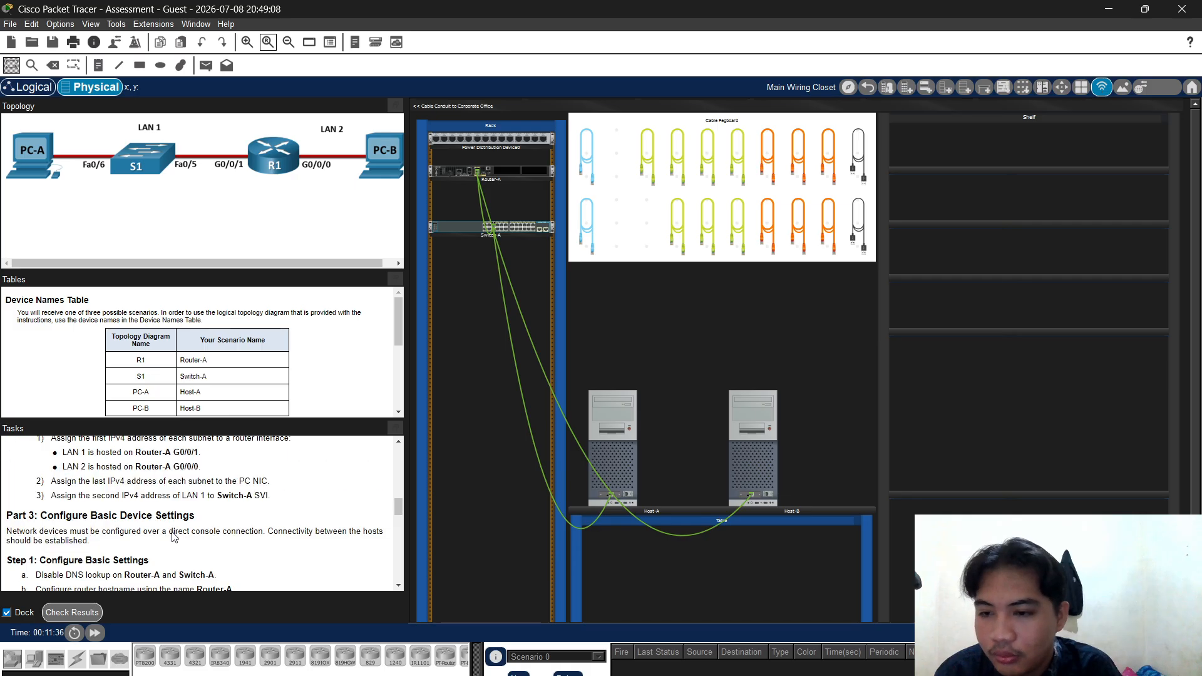
{"action": "scroll", "coordinate": [259, 536], "scroll_direction": "down", "scroll_amount": 8}
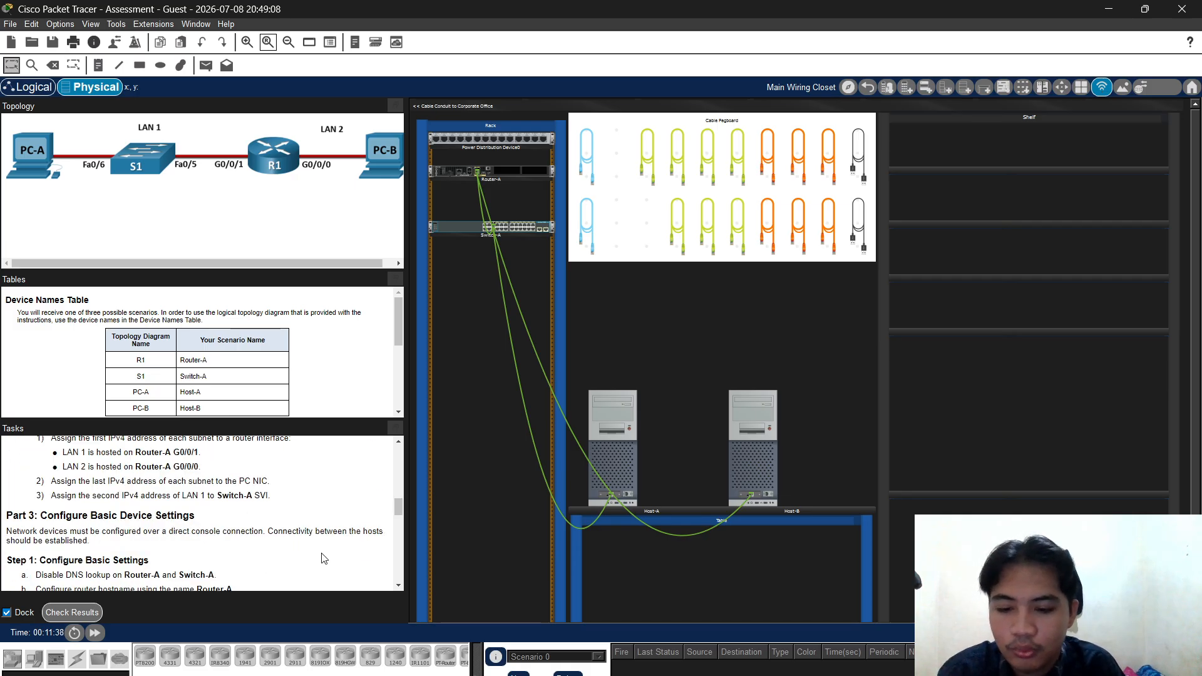
{"action": "scroll", "coordinate": [454, 575], "scroll_direction": "down", "scroll_amount": 2}
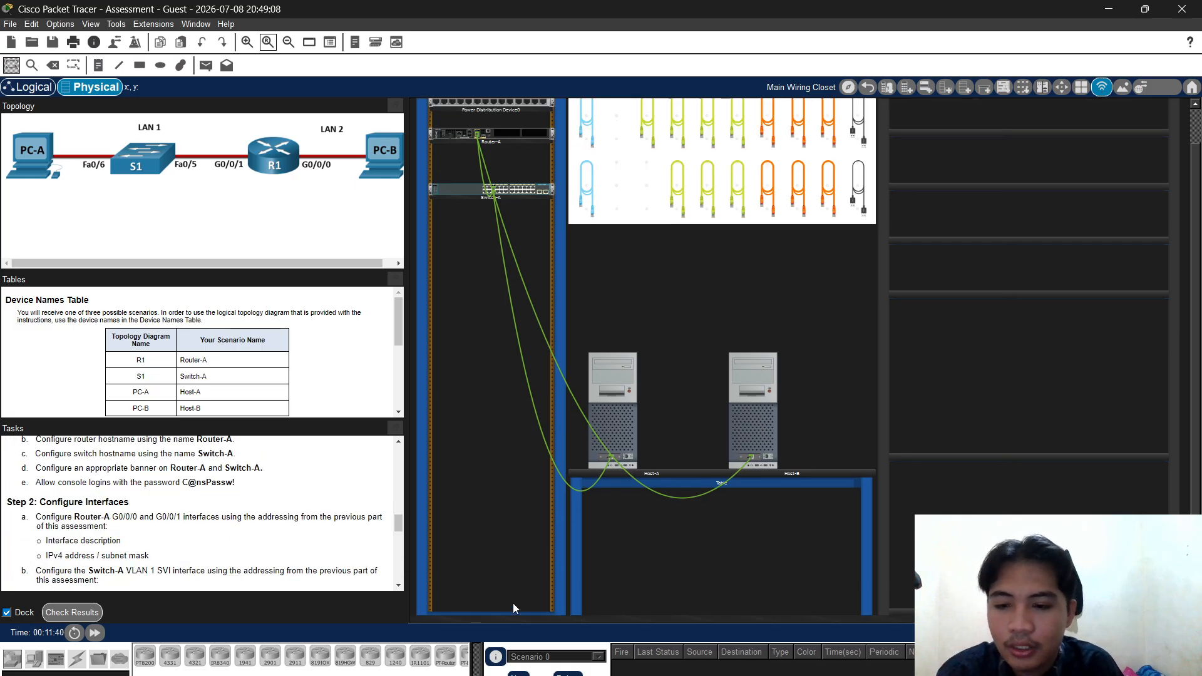
{"action": "scroll", "coordinate": [511, 598], "scroll_direction": "up", "scroll_amount": 2}
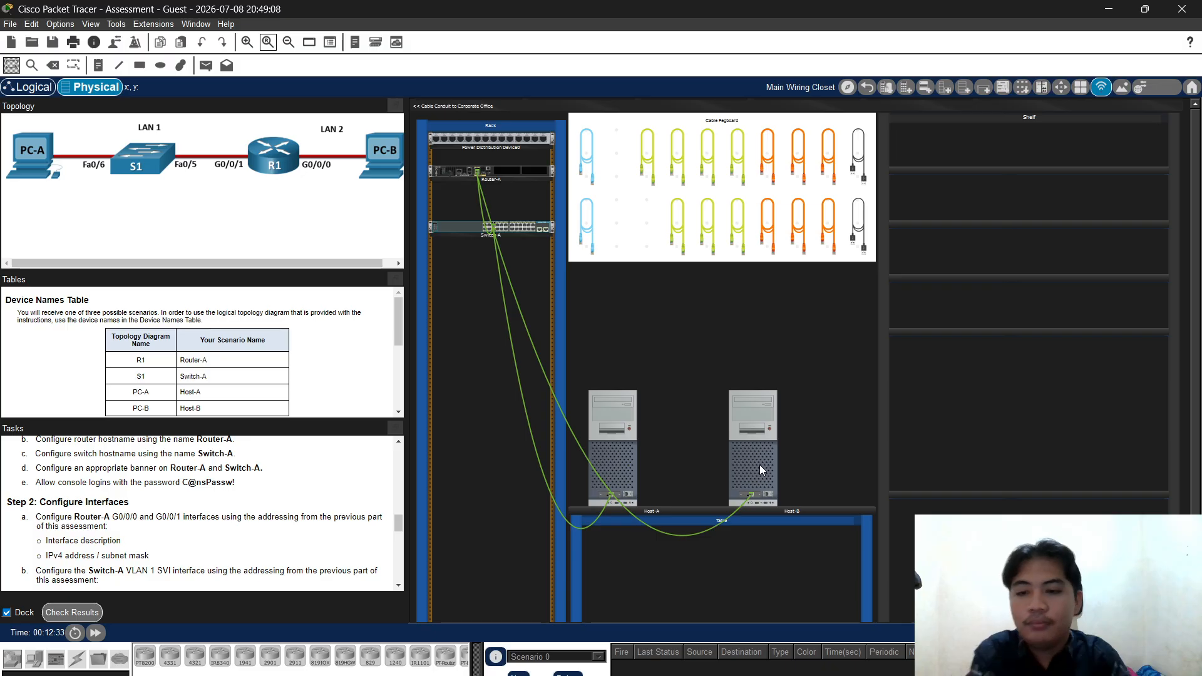
{"action": "mouse_move", "coordinate": [760, 464]}
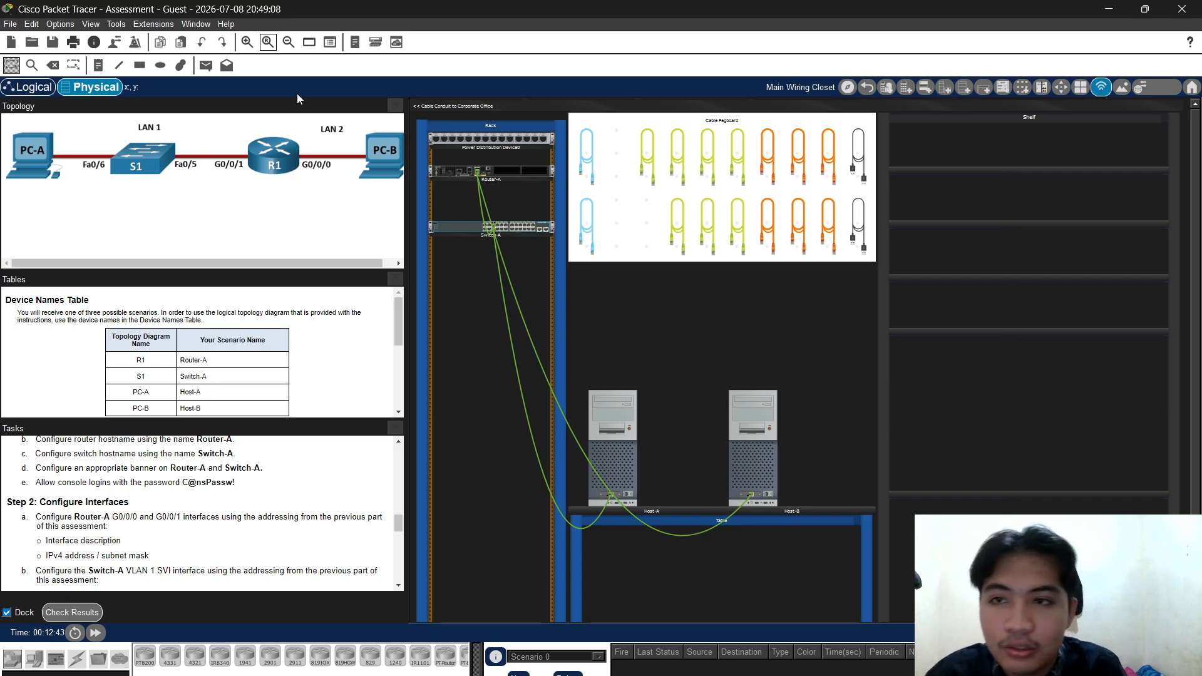
Run the blue console cable from Router-A's Console port to Host-A's RS-232 port
{"action": "left_click", "coordinate": [248, 42]}
{"action": "left_click", "coordinate": [254, 42]}
{"action": "scroll", "coordinate": [613, 204], "scroll_direction": "down", "scroll_amount": 2}
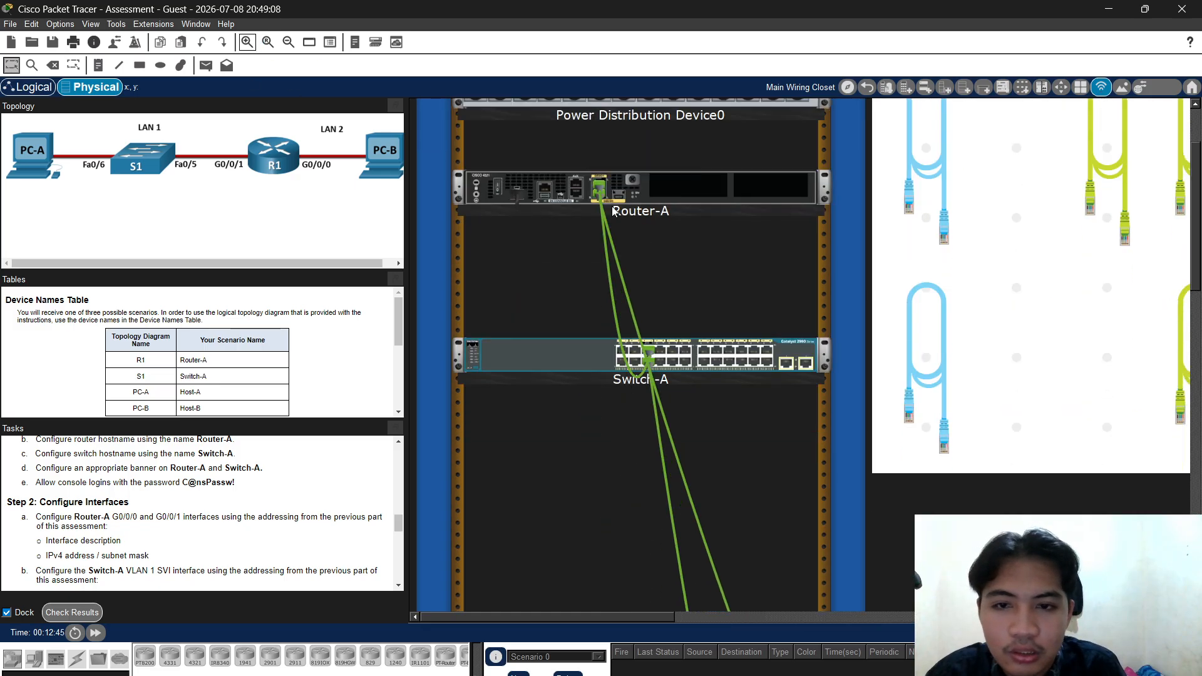
{"action": "left_click", "coordinate": [927, 351]}
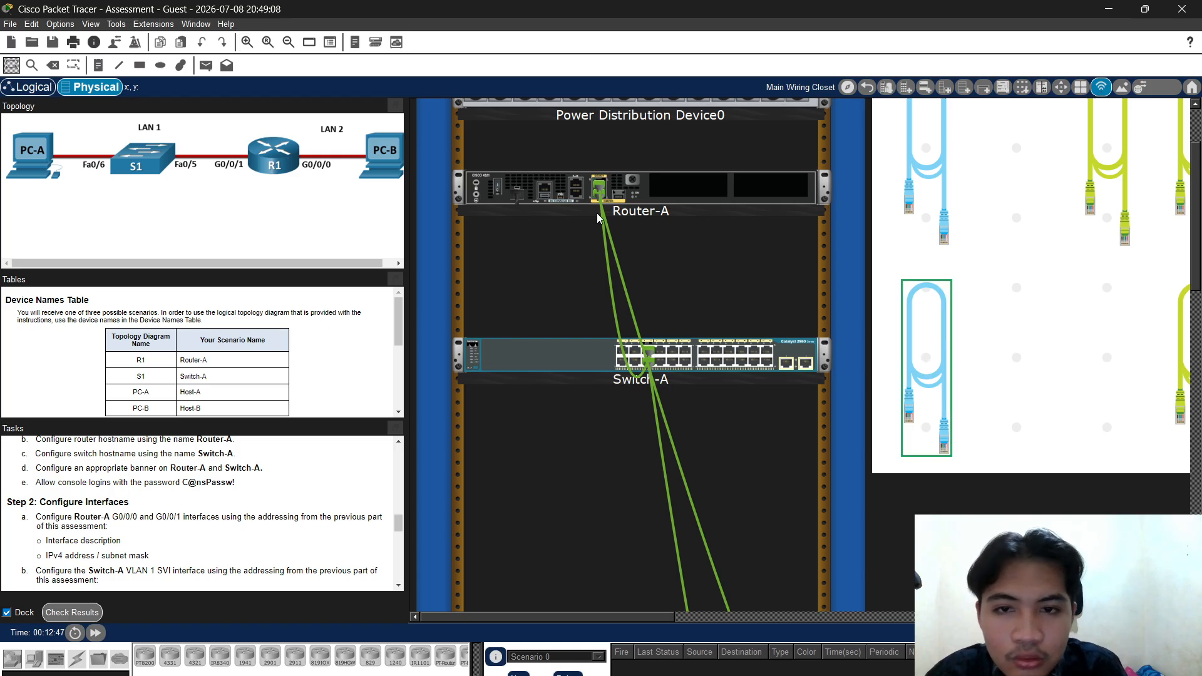
{"action": "left_click", "coordinate": [575, 196]}
{"action": "scroll", "coordinate": [575, 196], "scroll_direction": "down", "scroll_amount": 10}
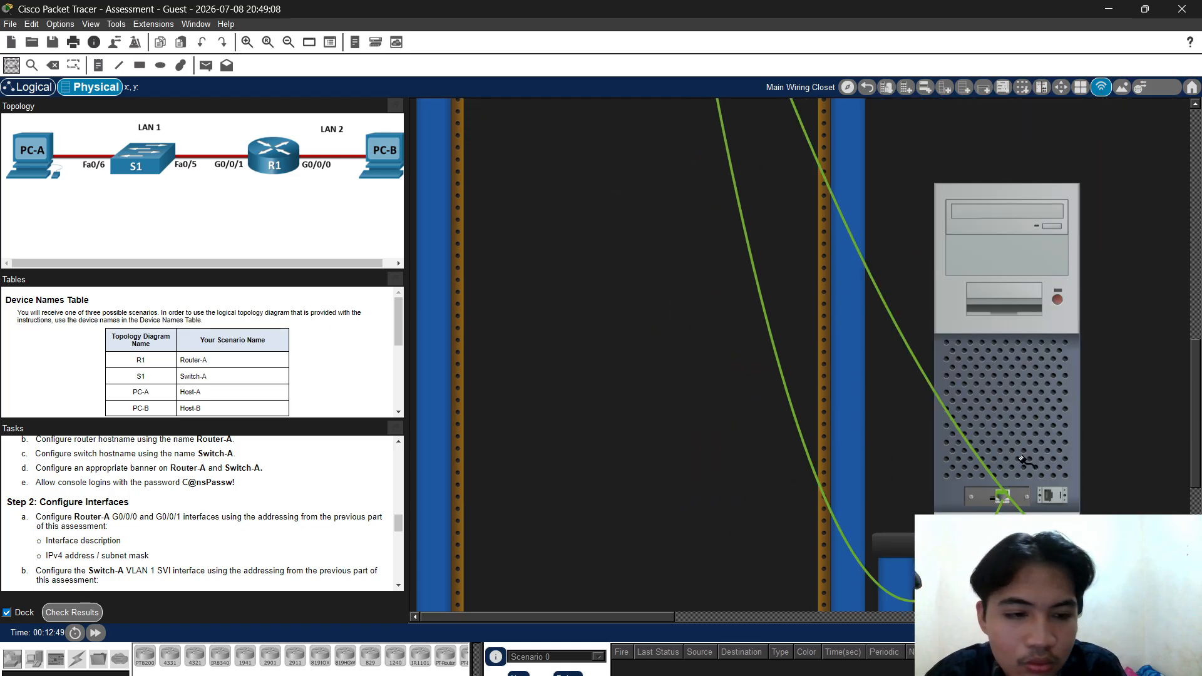
{"action": "left_click", "coordinate": [1052, 498]}
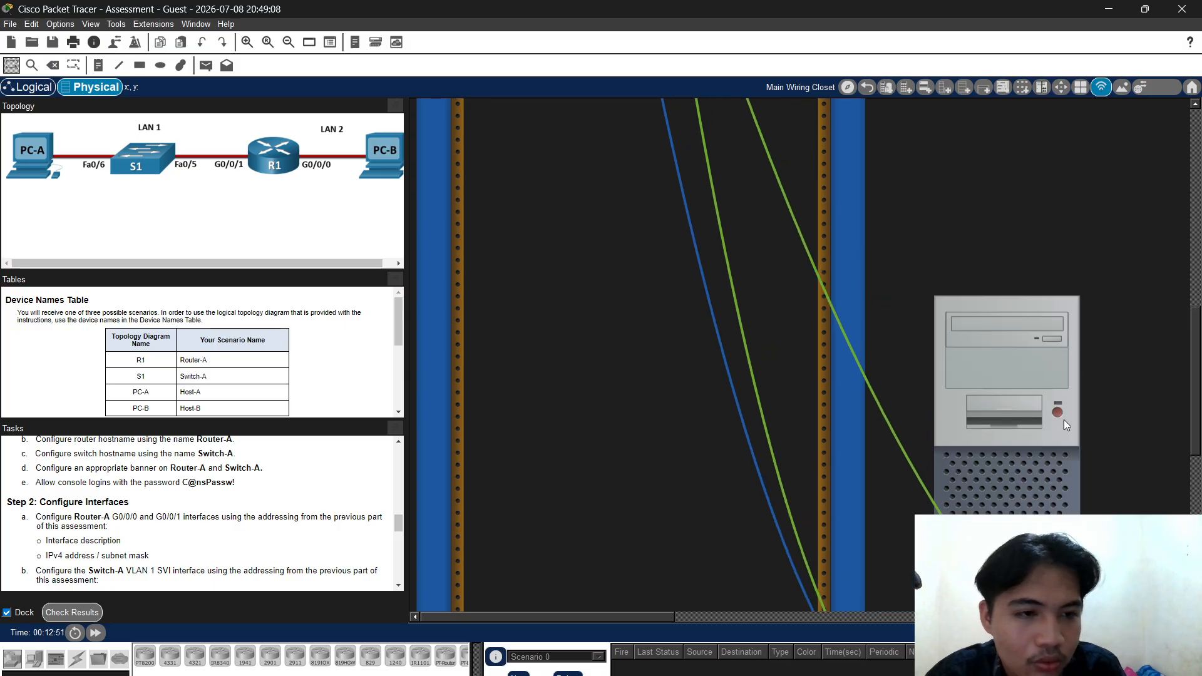
Check Host-A, dismiss its power-state notice, and zoom in on Router-A
{"action": "left_click", "coordinate": [267, 44]}
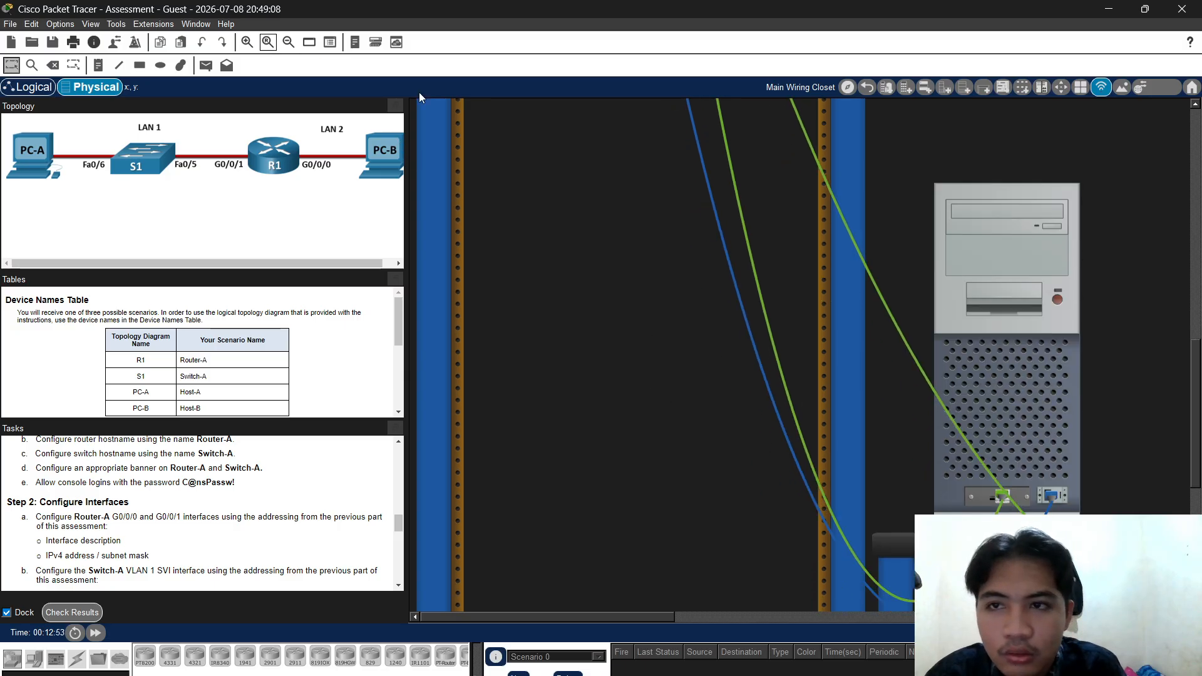
{"action": "left_click", "coordinate": [606, 375]}
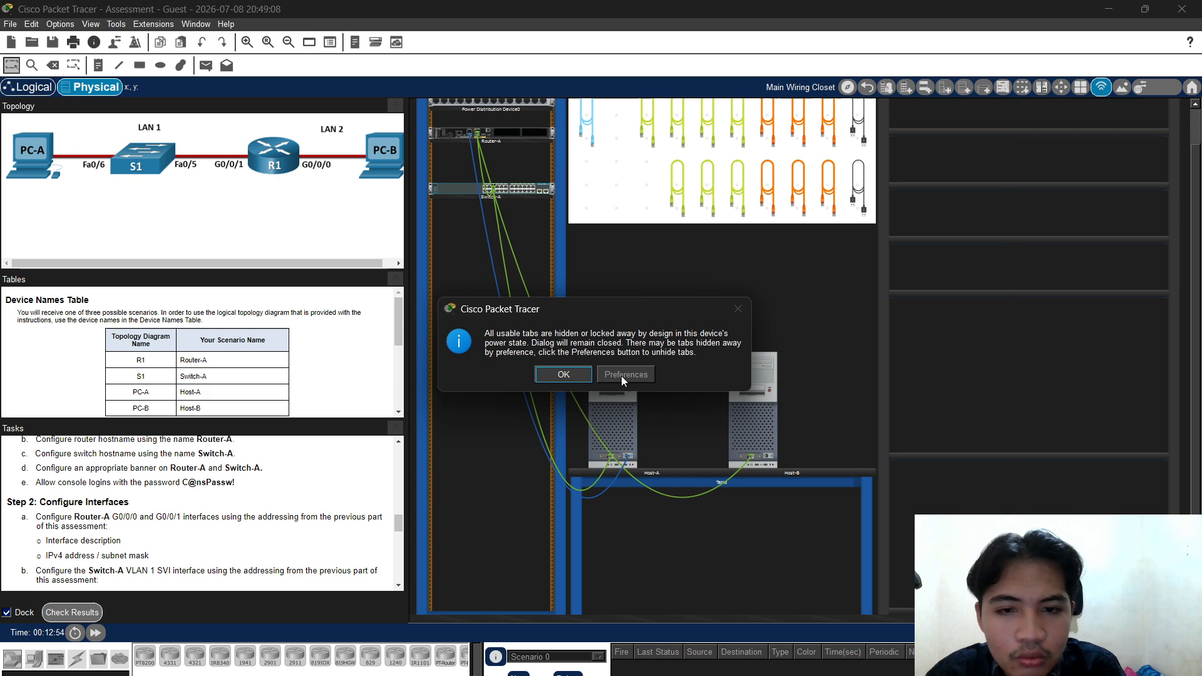
{"action": "left_click", "coordinate": [560, 374]}
{"action": "scroll", "coordinate": [457, 157], "scroll_direction": "up", "scroll_amount": 2}
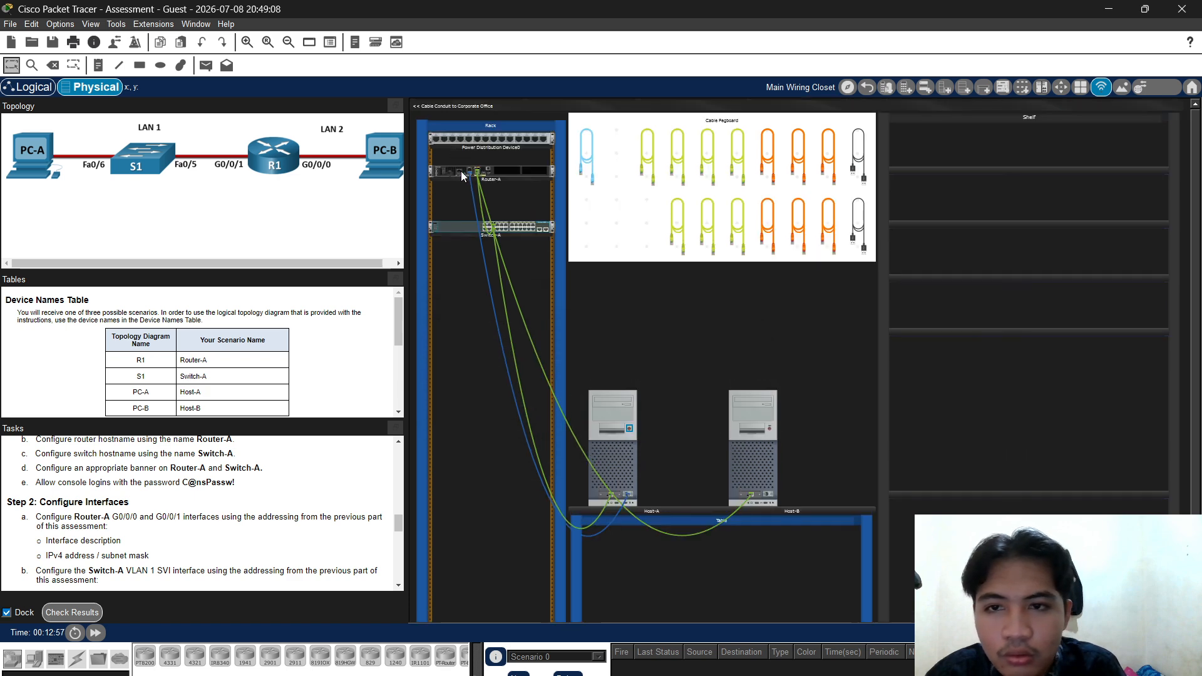
{"action": "left_click", "coordinate": [248, 42]}
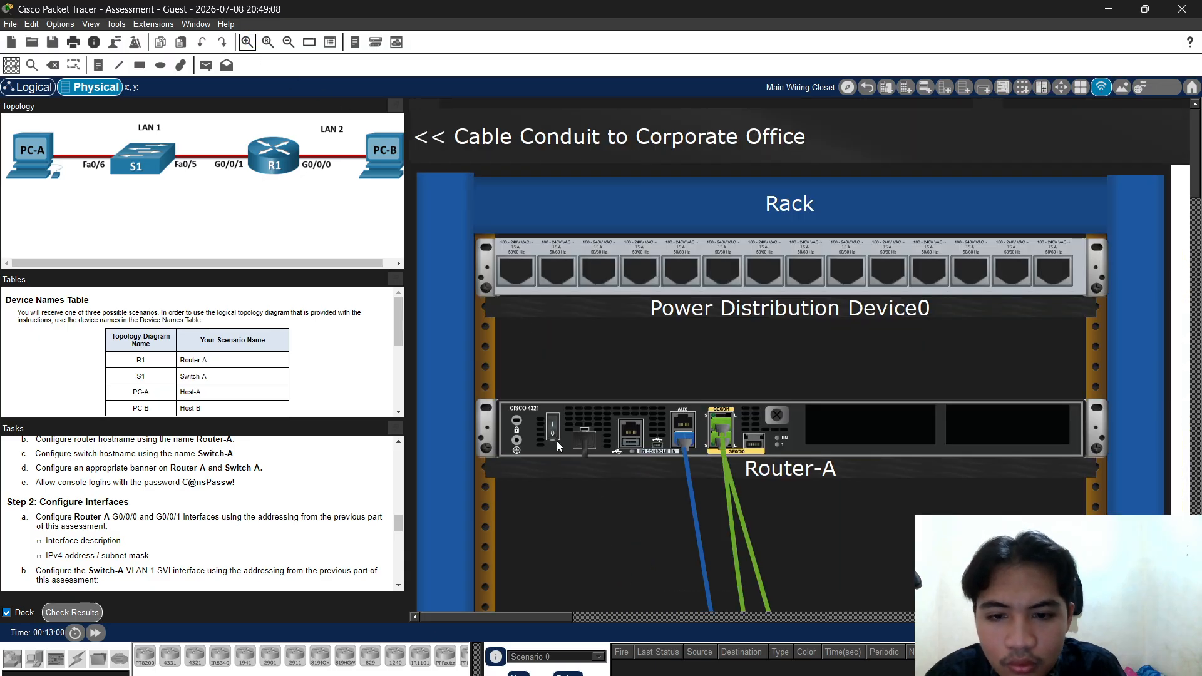
Switch on Router-A's power and return to the whole wiring-closet view
{"action": "left_click", "coordinate": [554, 430]}
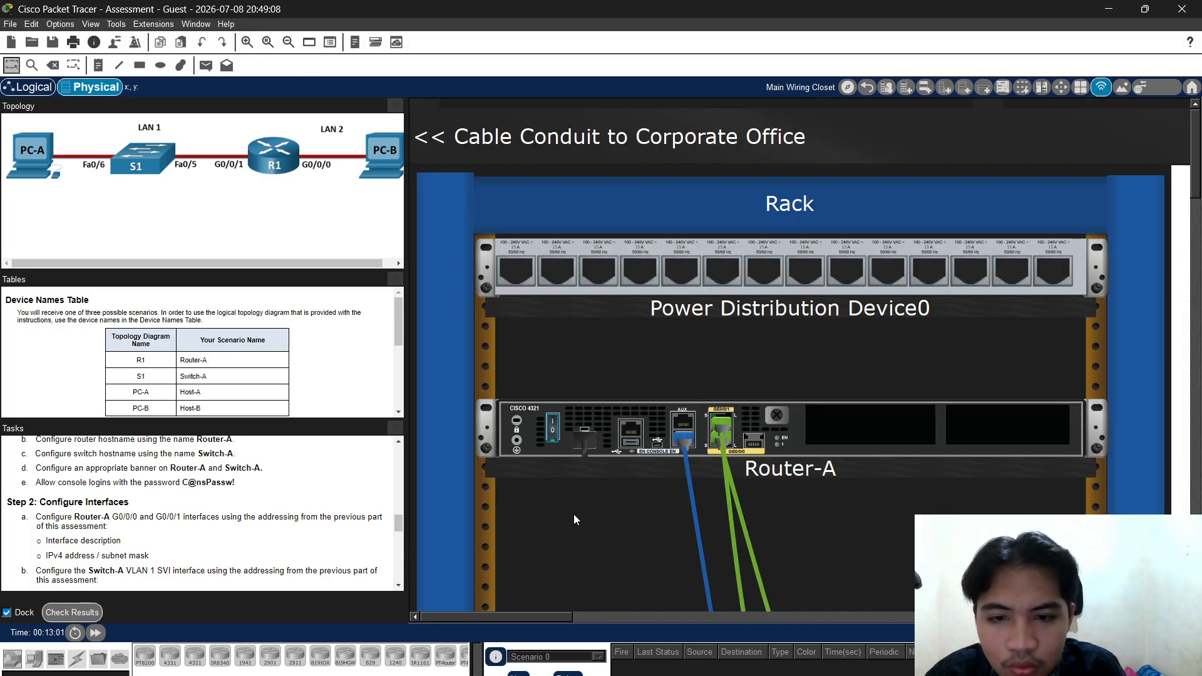
{"action": "left_click", "coordinate": [268, 41]}
{"action": "scroll", "coordinate": [486, 182], "scroll_direction": "down", "scroll_amount": 1}
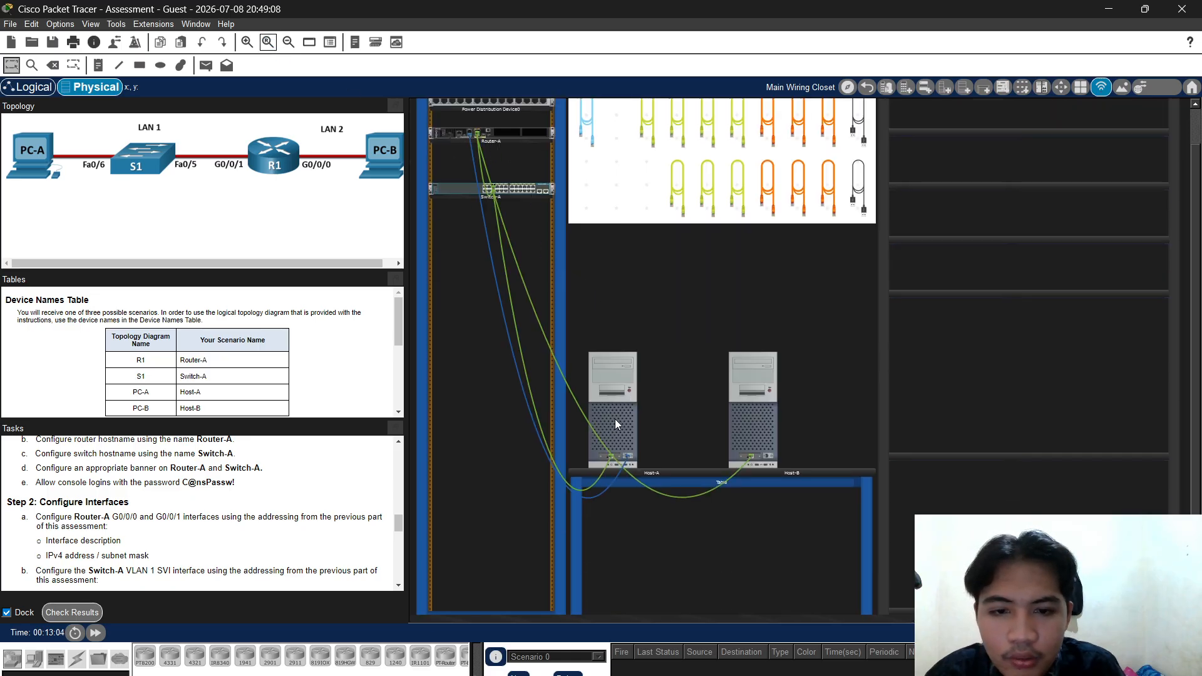
Try opening Host-A, clearing the repeated power-state notices
{"action": "left_click", "coordinate": [615, 419]}
{"action": "left_click", "coordinate": [578, 369]}
{"action": "left_click", "coordinate": [622, 362]}
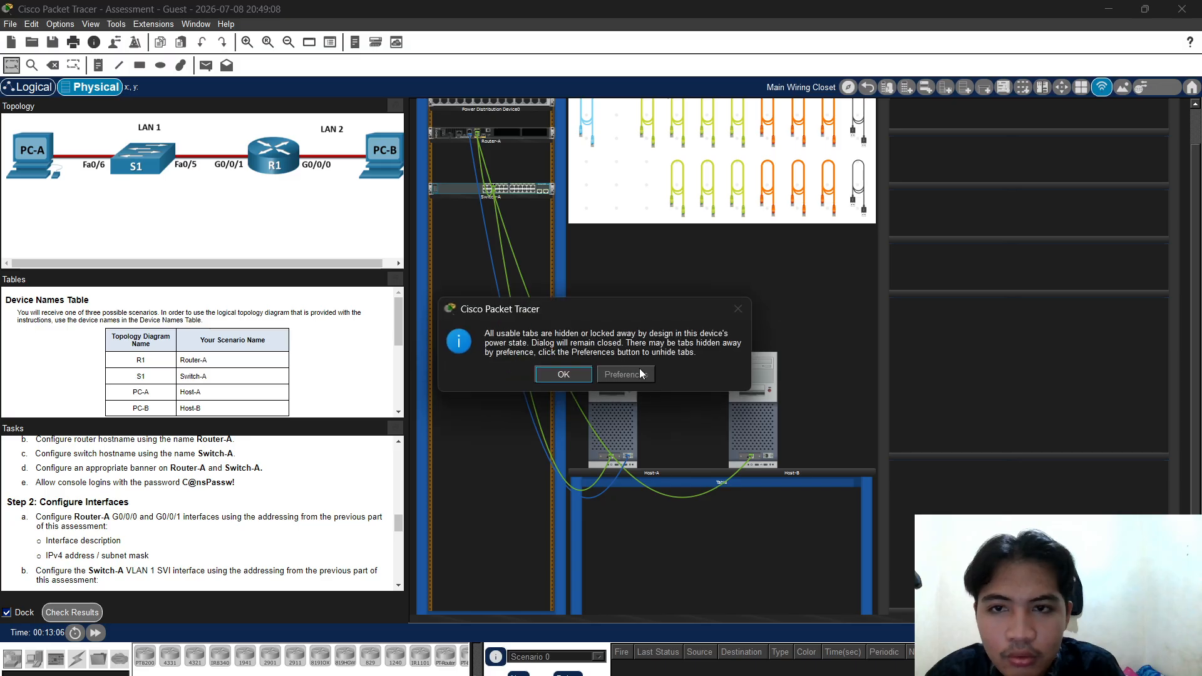
{"action": "left_click", "coordinate": [573, 365]}
{"action": "left_click", "coordinate": [633, 413]}
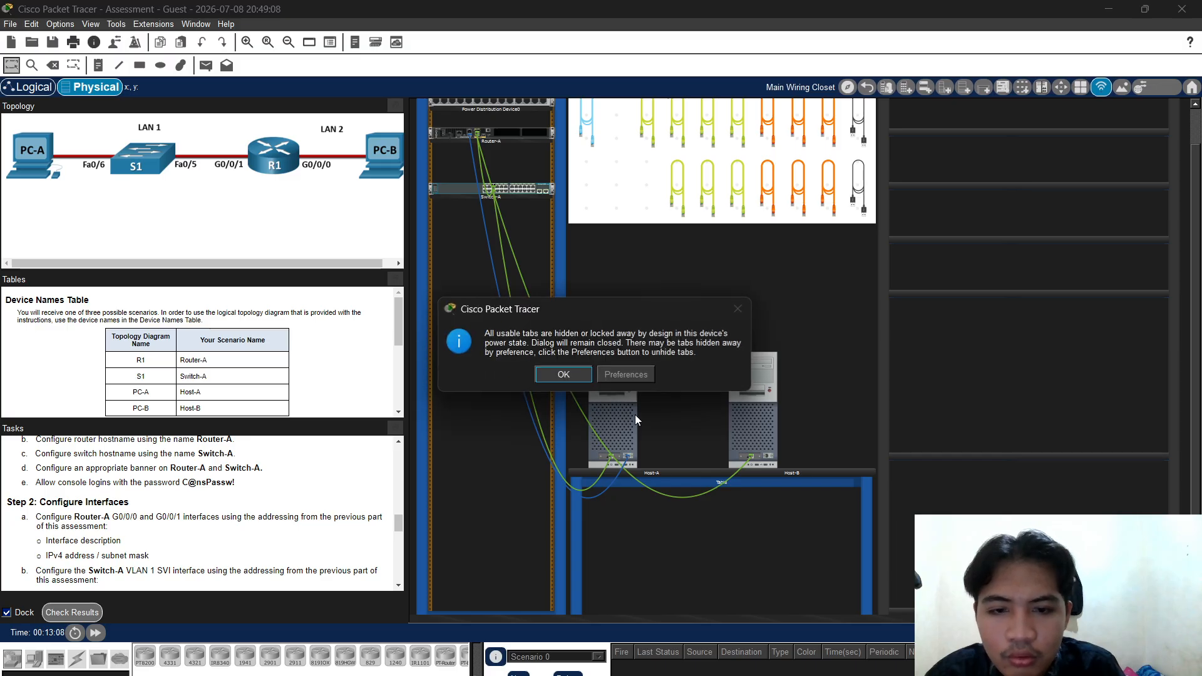
{"action": "left_click", "coordinate": [575, 369]}
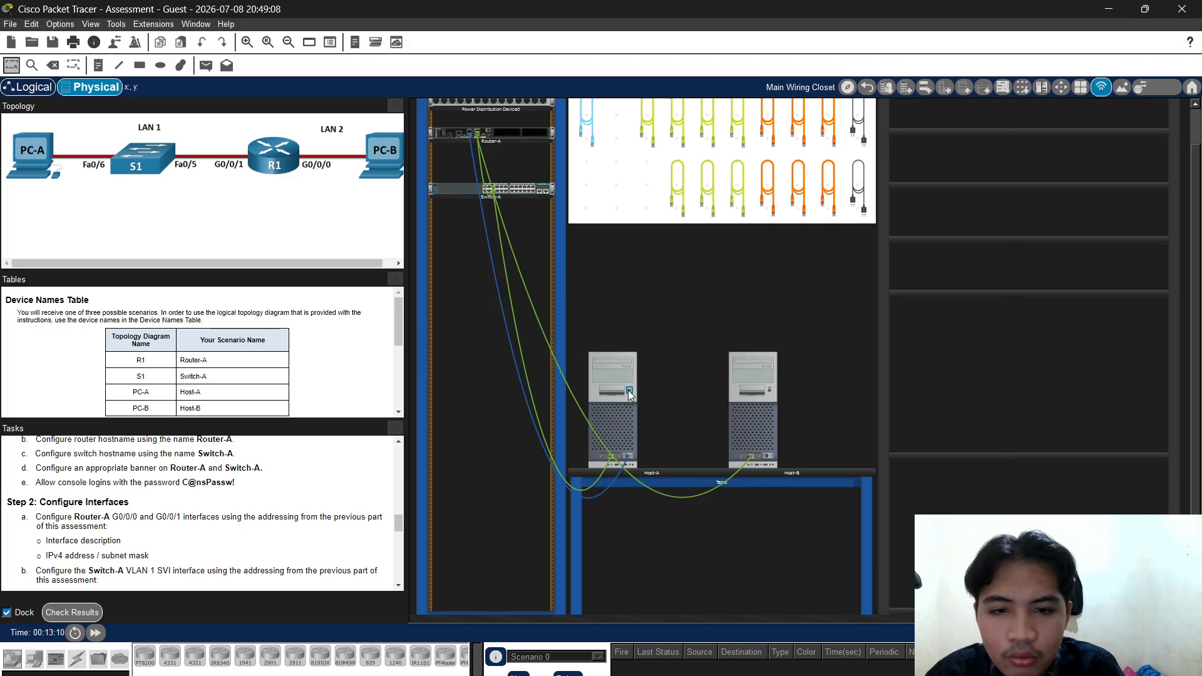
Open Host-A's Terminal with 9600 serial settings, then close it and the Host-A window
{"action": "left_click", "coordinate": [612, 374]}
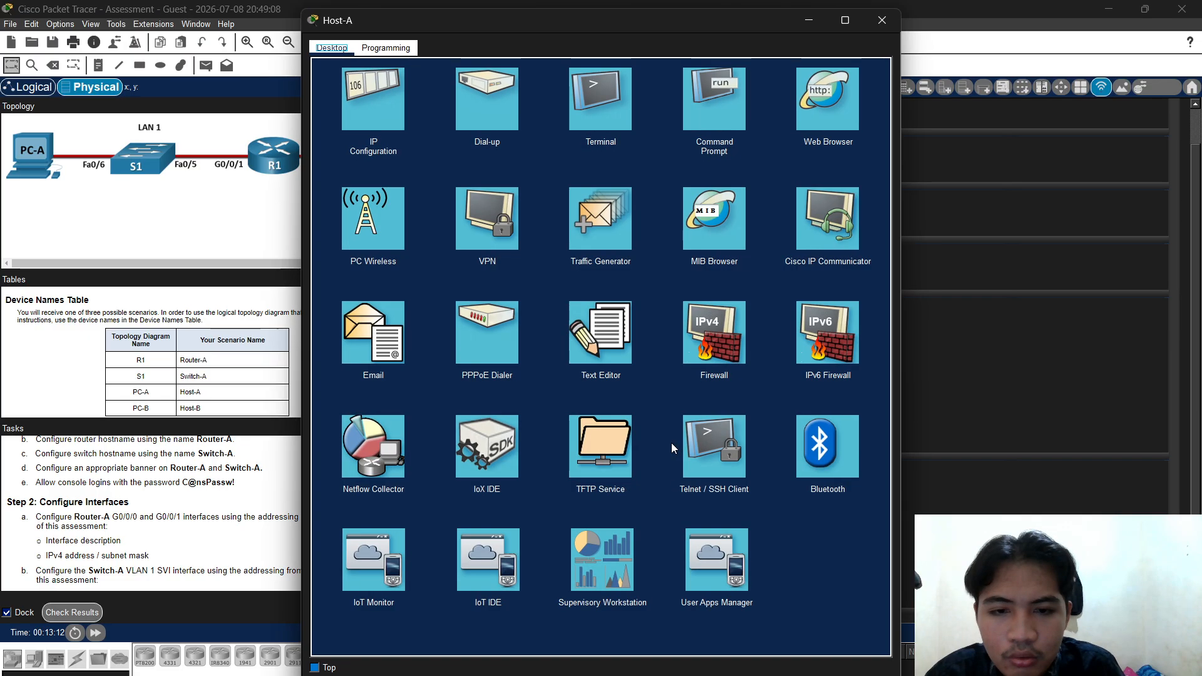
{"action": "left_click", "coordinate": [615, 109]}
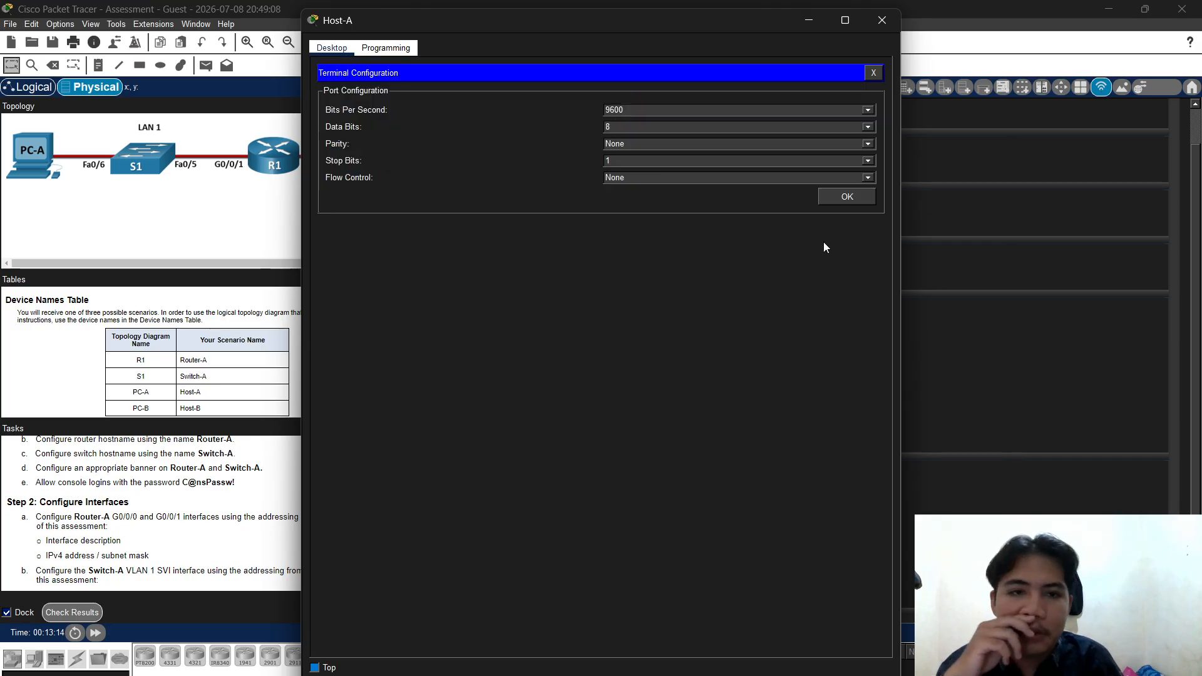
{"action": "left_click", "coordinate": [846, 198]}
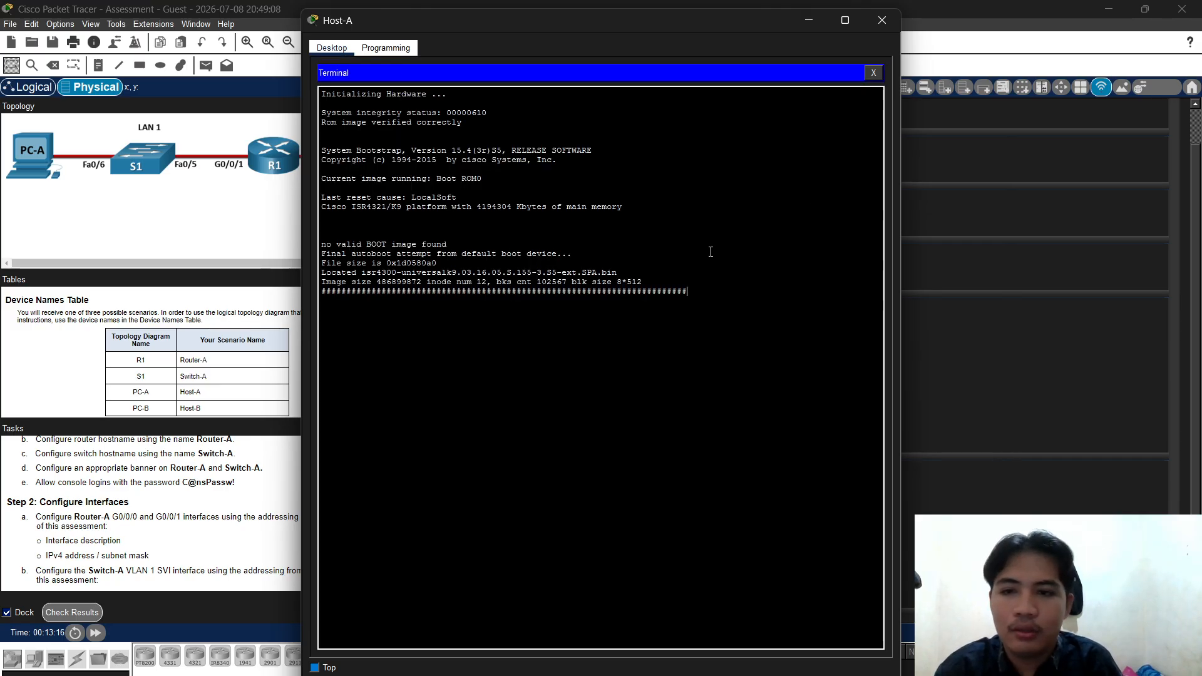
{"action": "left_click", "coordinate": [874, 73]}
{"action": "left_click", "coordinate": [877, 25]}
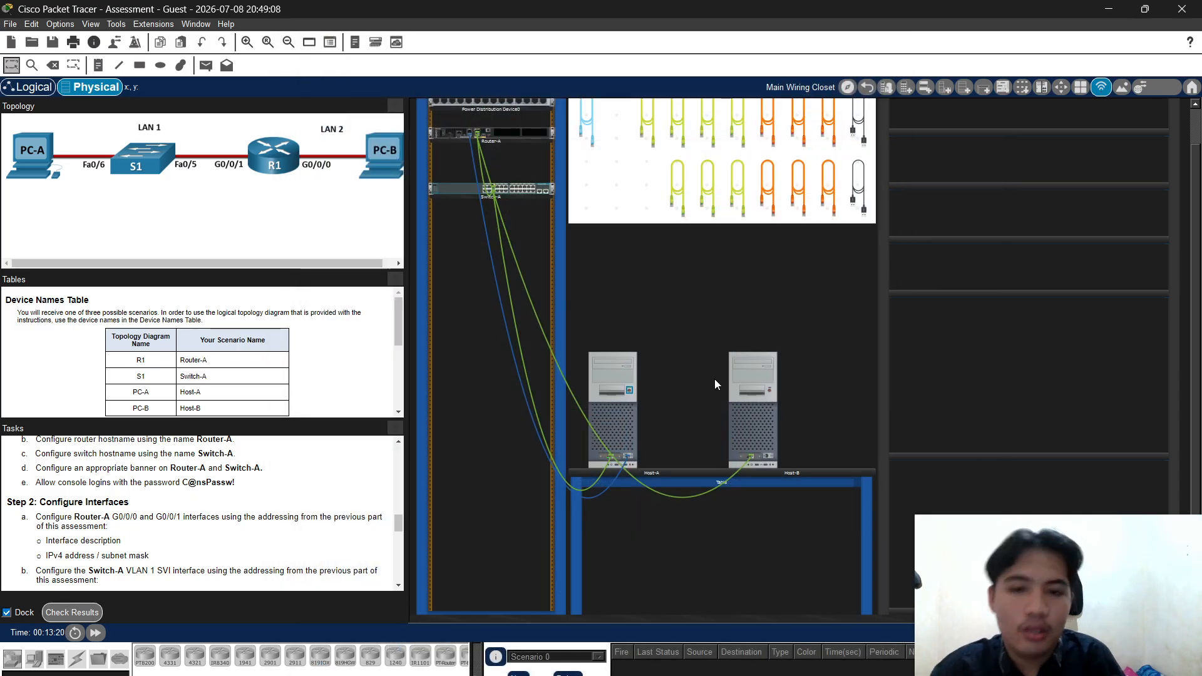
Reopen Host-A's Terminal, move it aside, and press Enter to reach the Router> prompt
{"action": "left_click", "coordinate": [614, 407]}
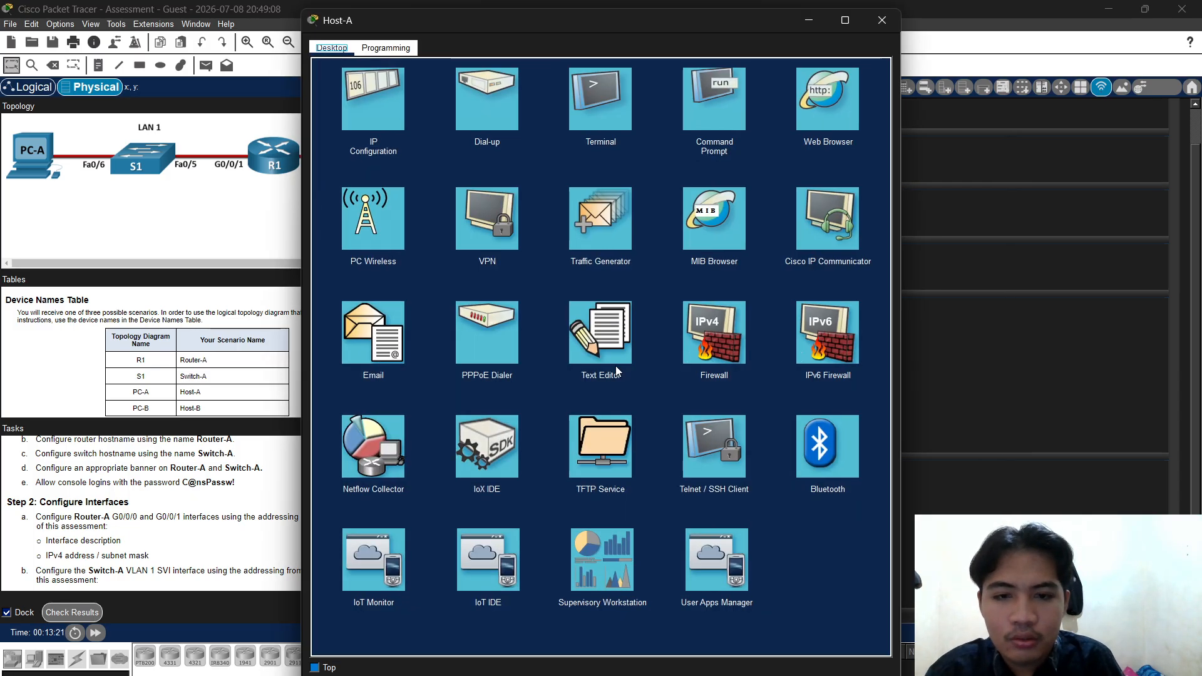
{"action": "left_click", "coordinate": [607, 111]}
{"action": "left_click", "coordinate": [843, 198]}
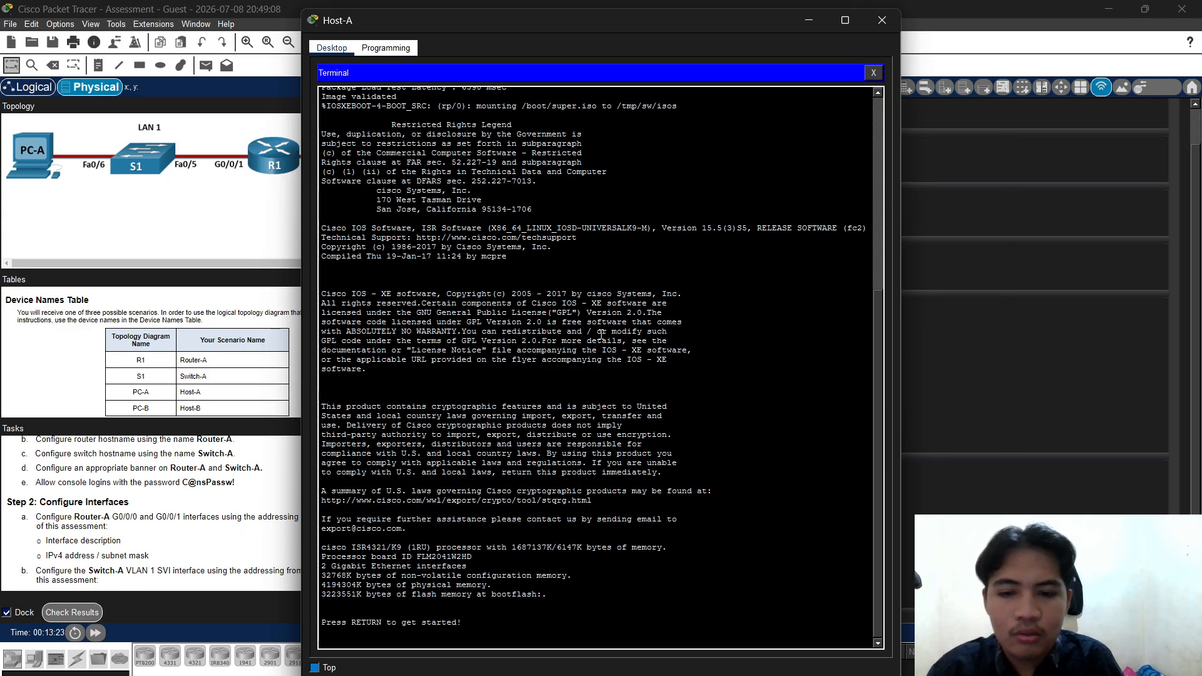
{"action": "left_click_drag", "start_coordinate": [560, 25], "coordinate": [752, 17]}
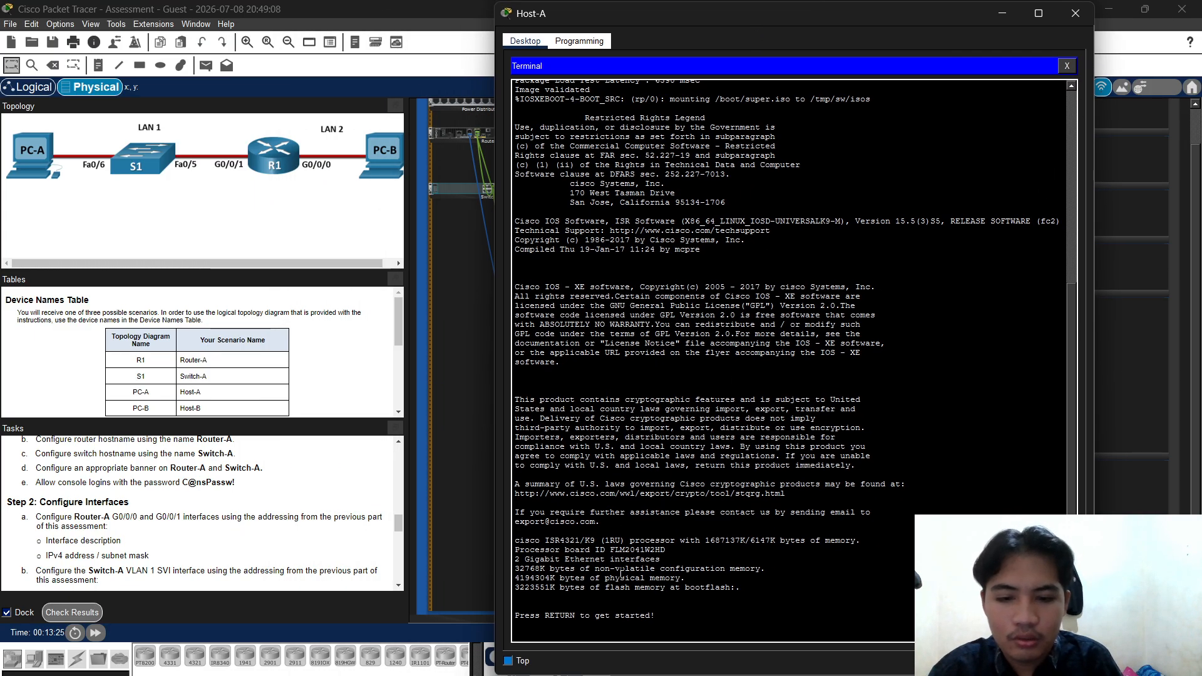
{"action": "key", "text": "Return"}
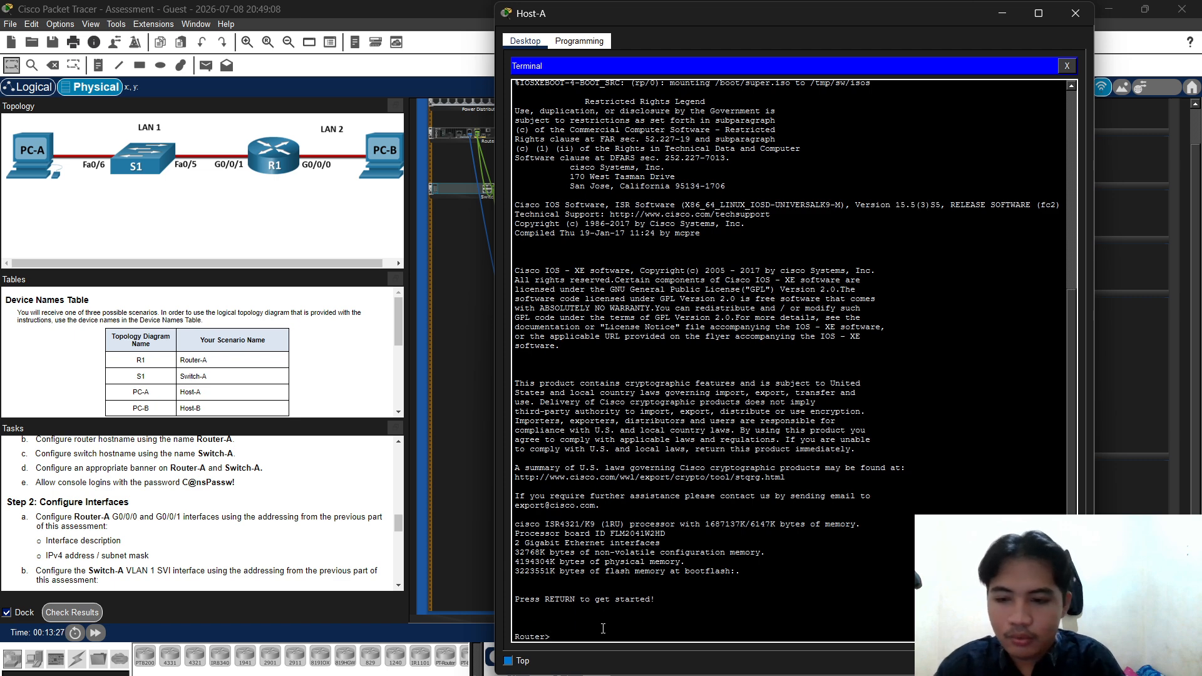
Enter enable and conf t, set hostname Router-A, and apply no ip domain-lookup
{"action": "type", "text": "enable"}
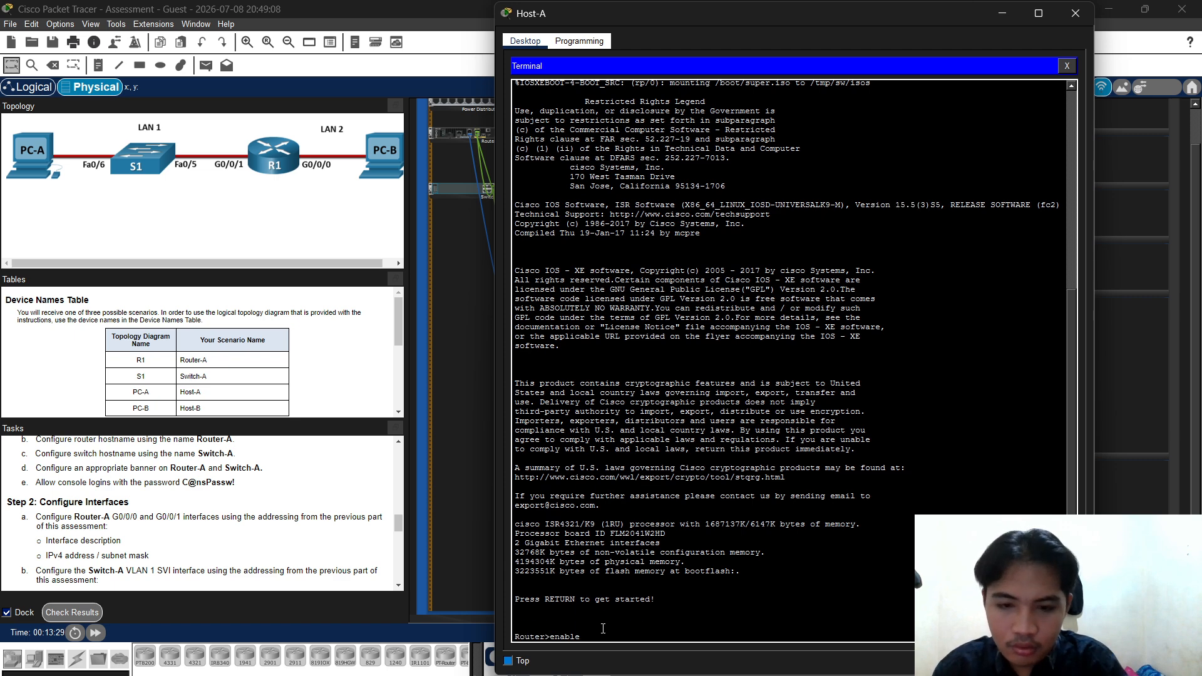
{"action": "key", "text": "Return"}
{"action": "type", "text": "conf"}
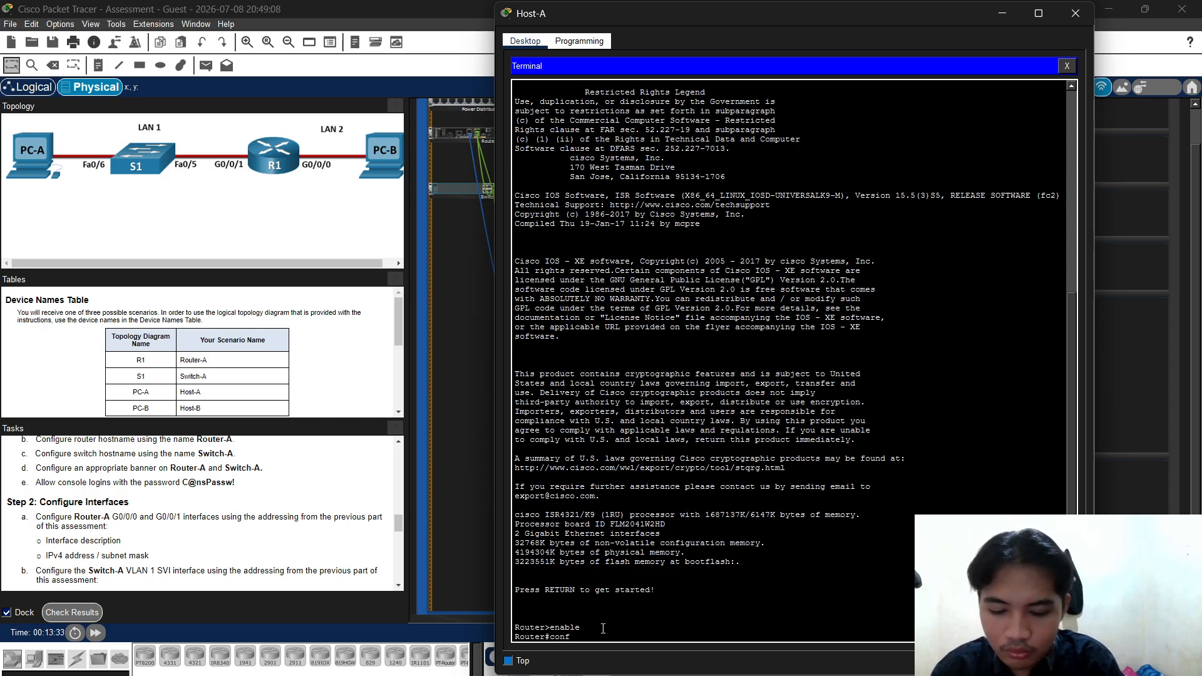
{"action": "type", "text": " t"}
{"action": "key", "text": "Return"}
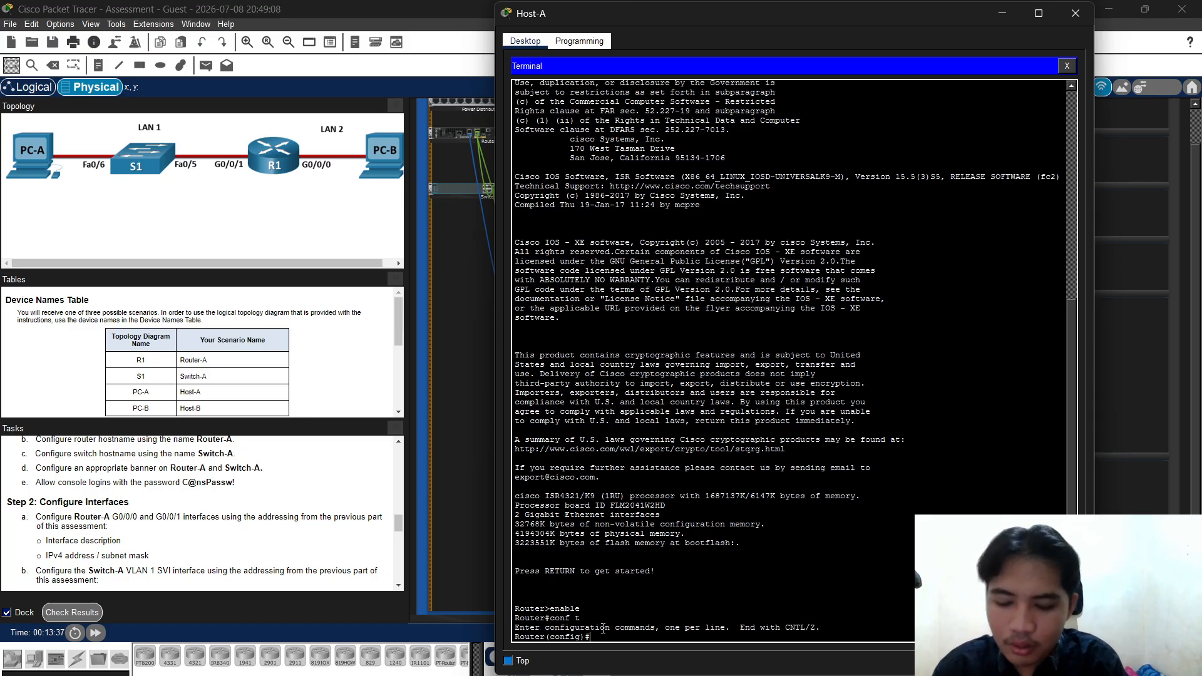
{"action": "type", "text": "Host"}
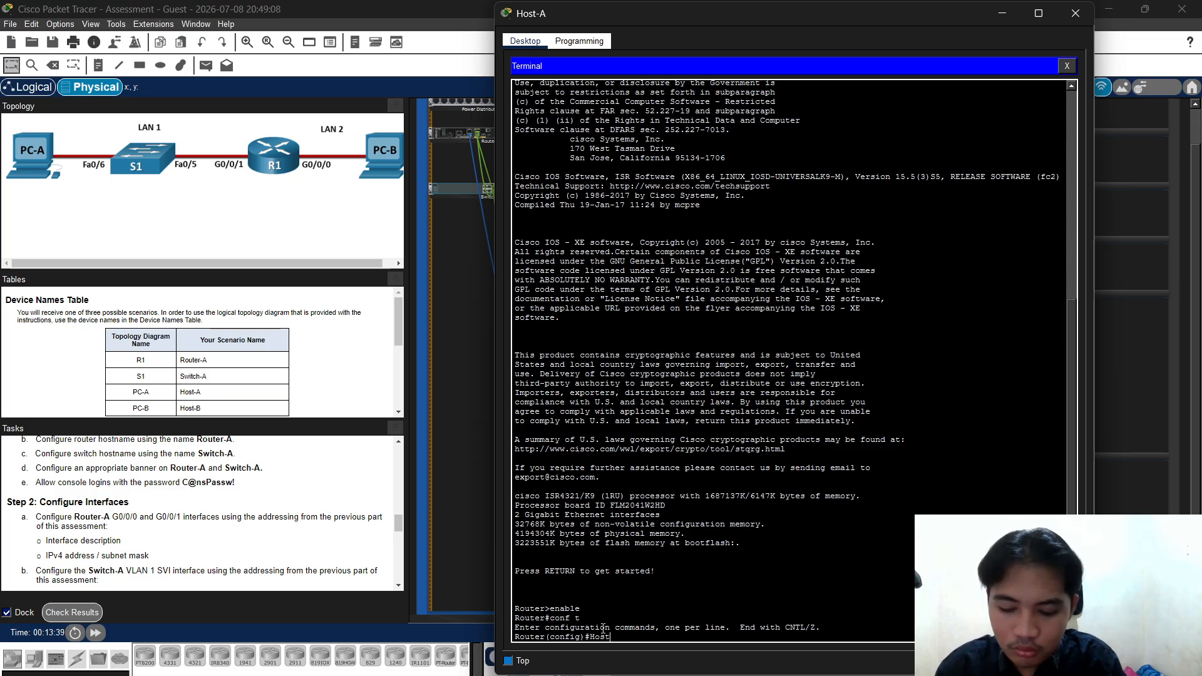
{"action": "type", "text": "name"}
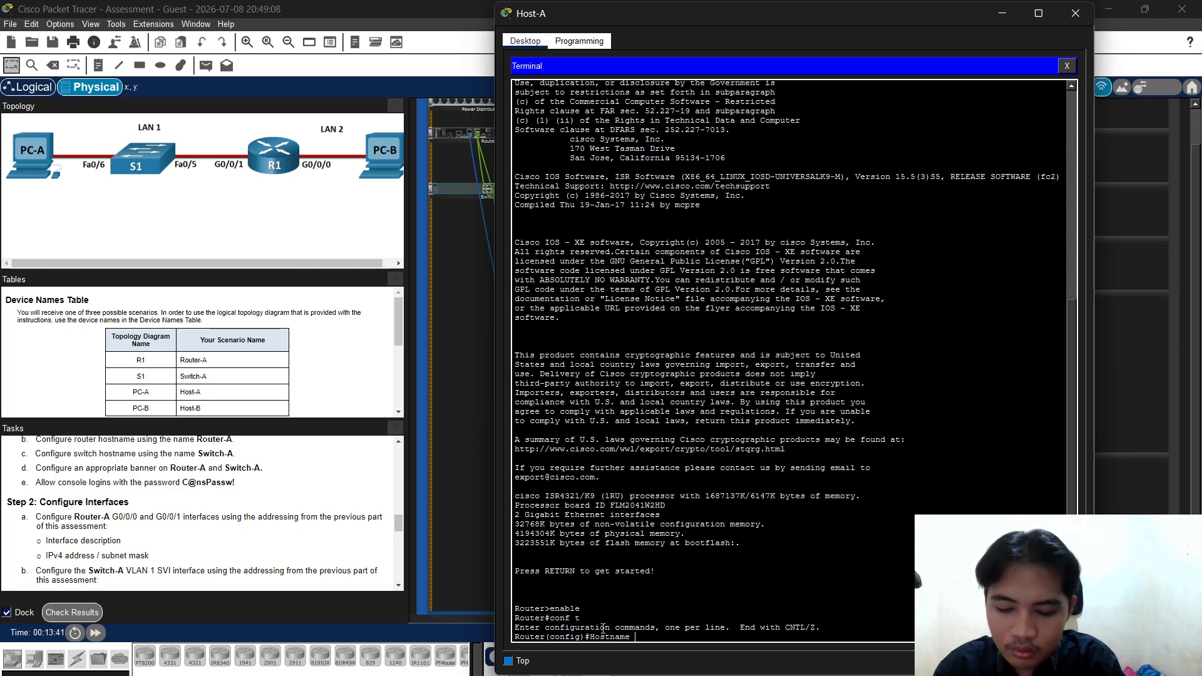
{"action": "type", "text": "outer"}
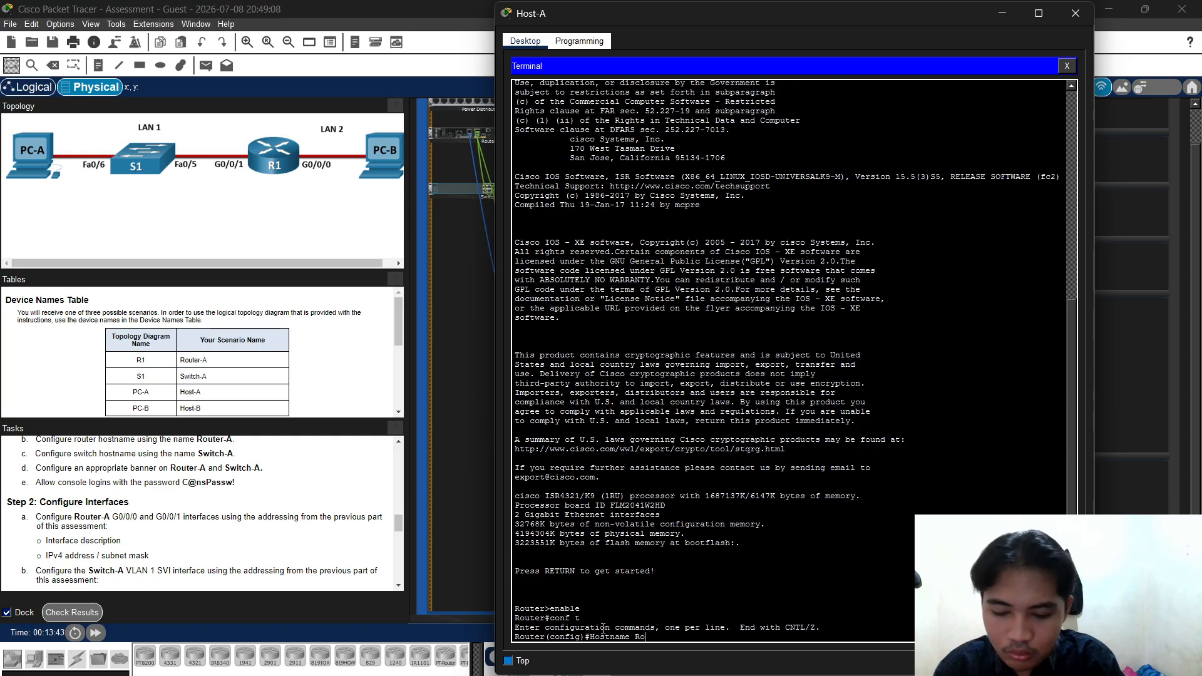
{"action": "type", "text": "-"}
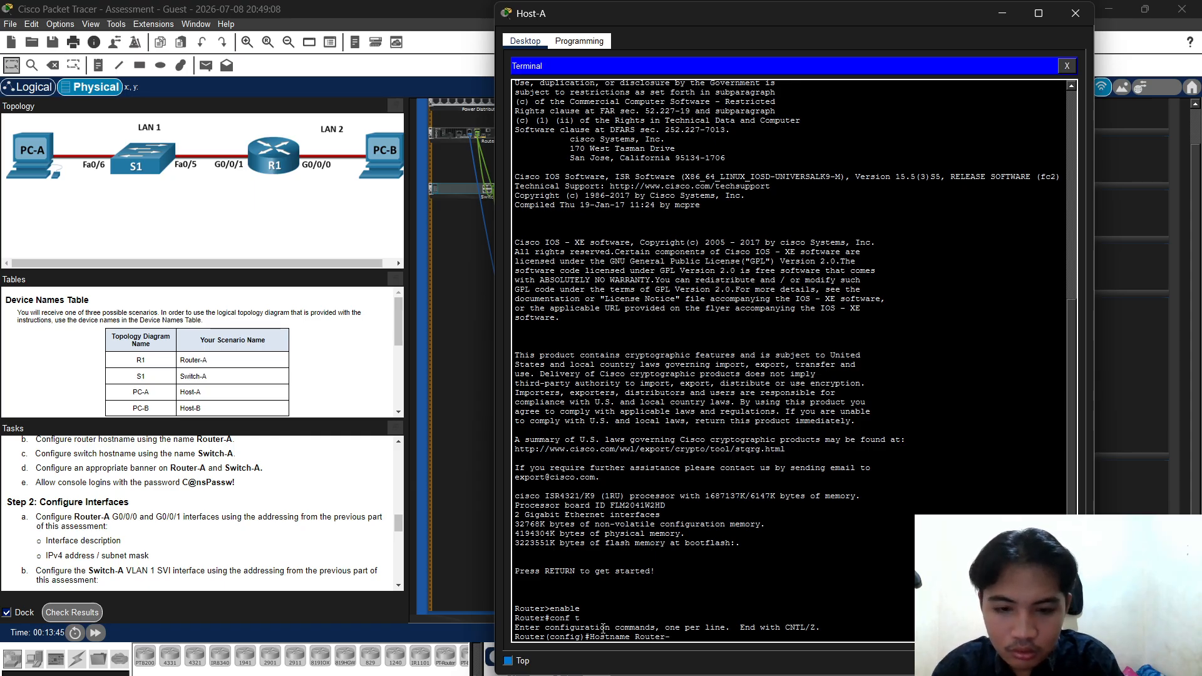
{"action": "type", "text": "A"}
{"action": "key", "text": "Return"}
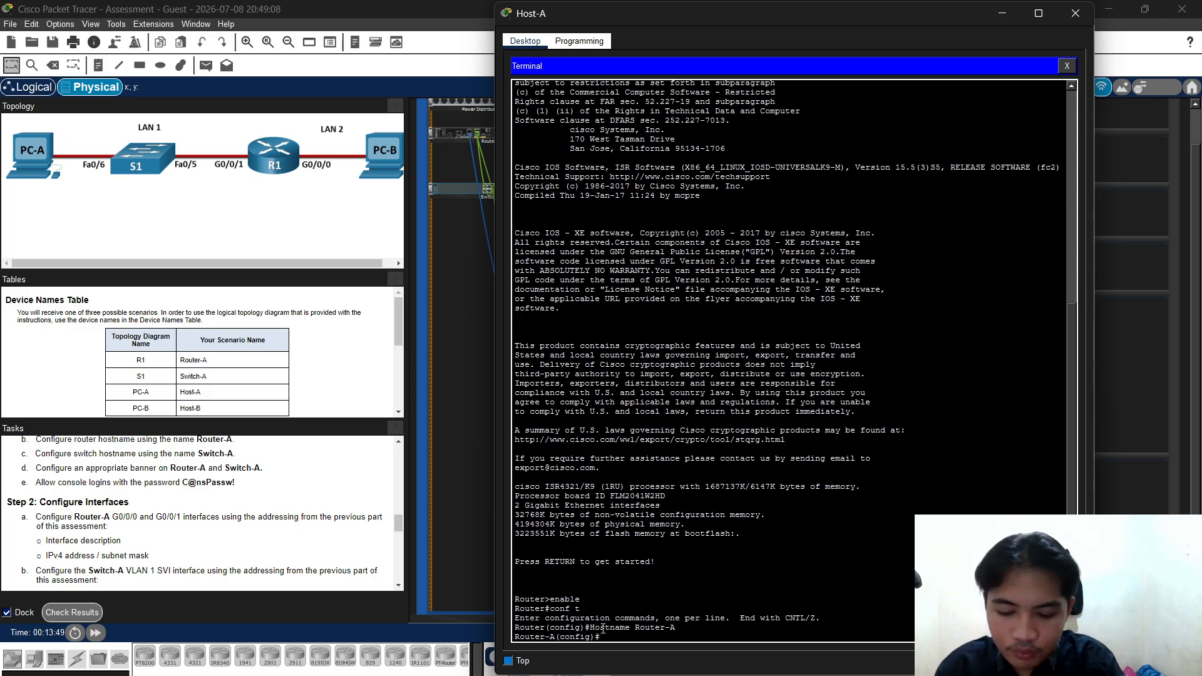
{"action": "type", "text": "no ip"}
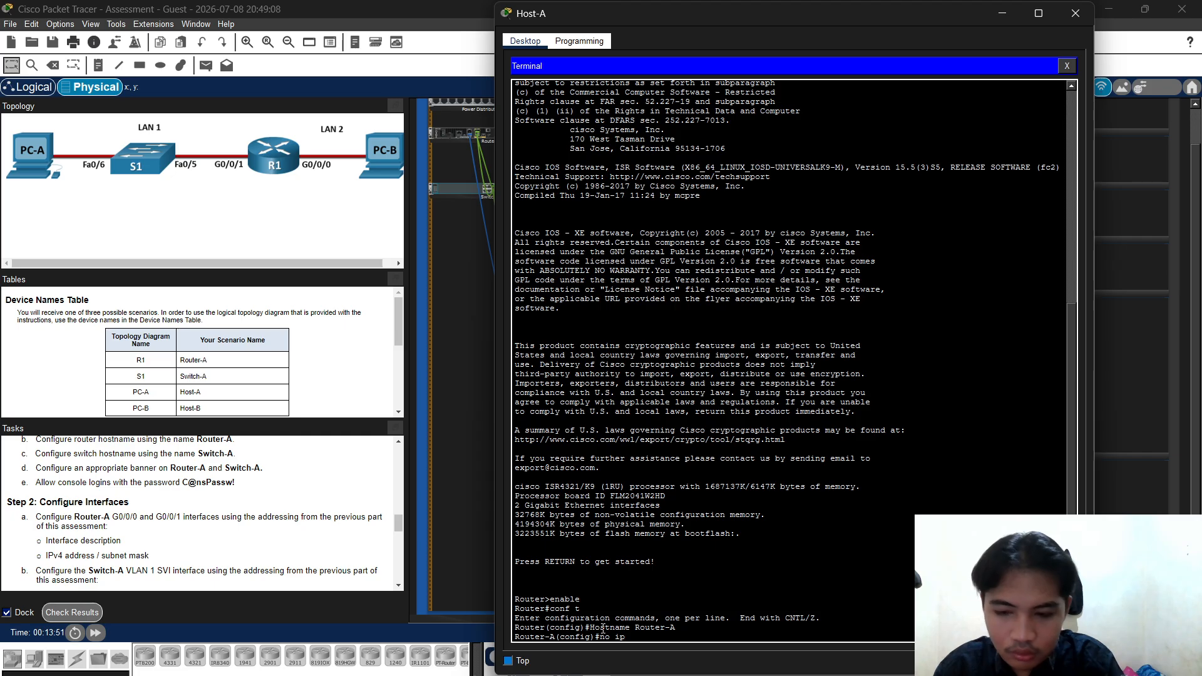
{"action": "type", "text": " dom"}
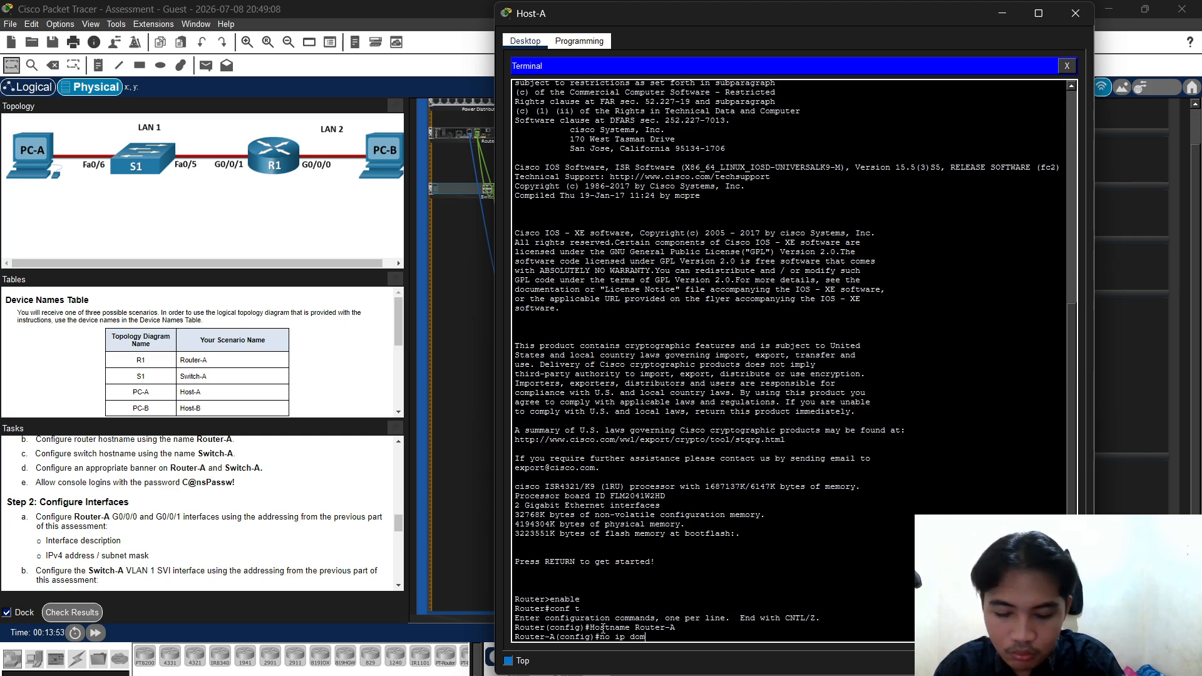
{"action": "type", "text": "ain"}
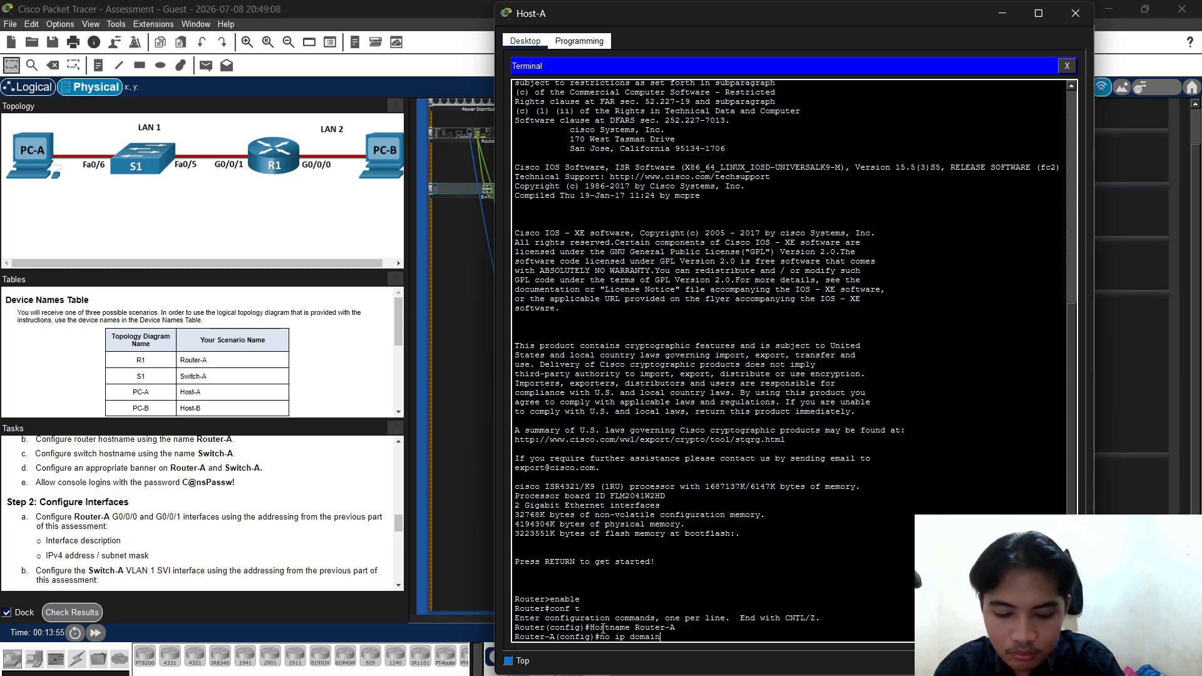
{"action": "type", "text": "-l"}
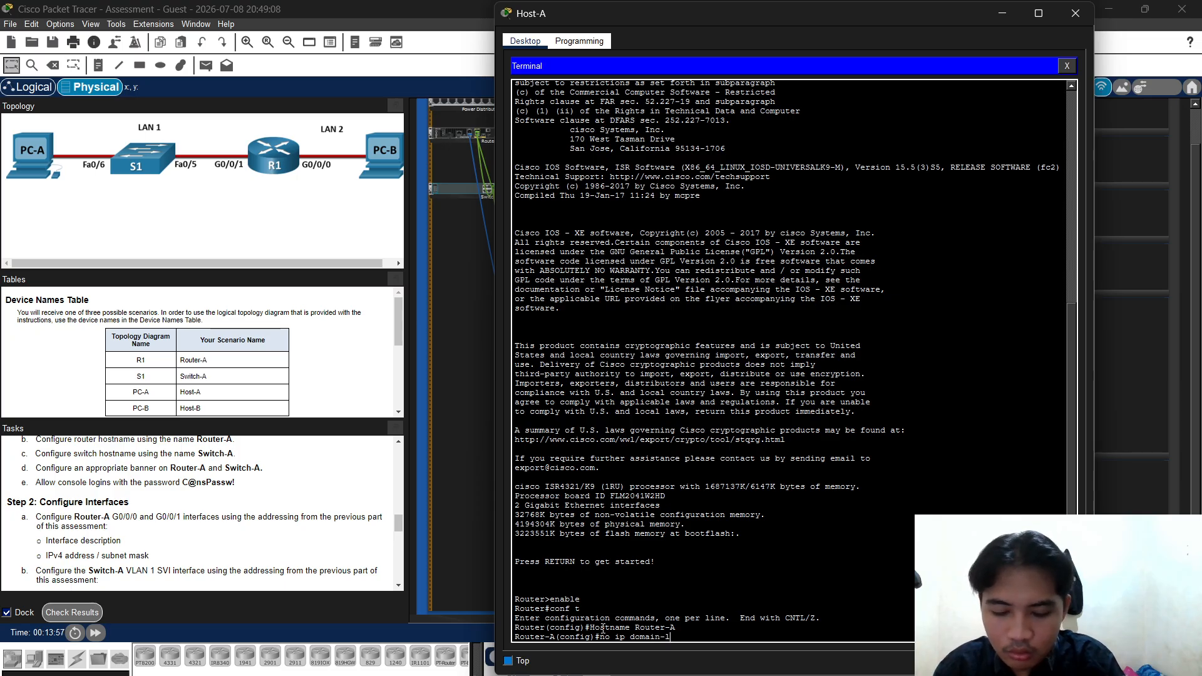
{"action": "type", "text": "ookup"}
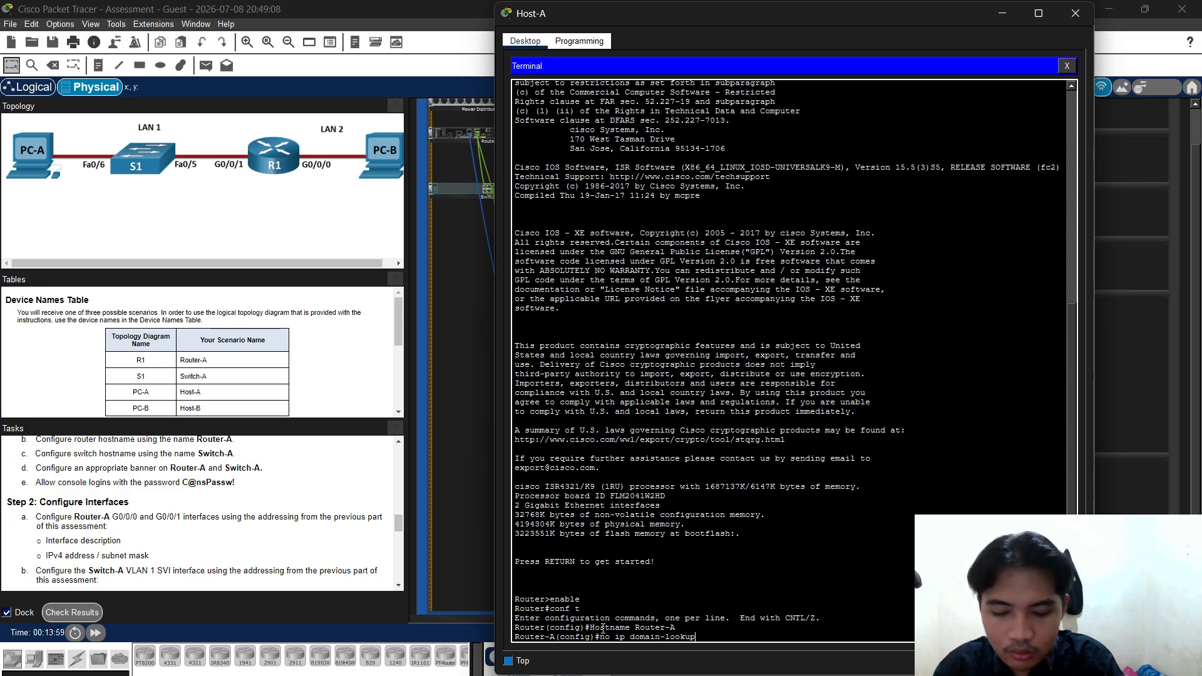
{"action": "key", "text": "Return"}
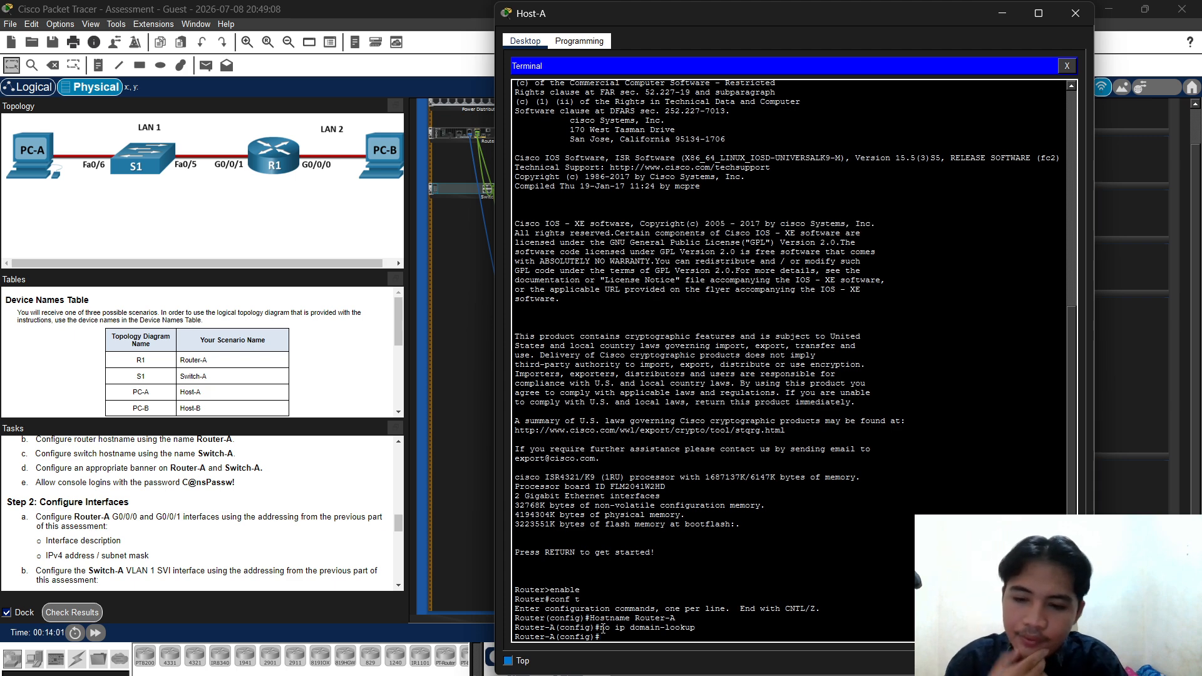
Apply the MOTD banner "Akses tanpa izin dilarang!" with its closing quote, then begin line console 0
{"action": "type", "text": "banne"}
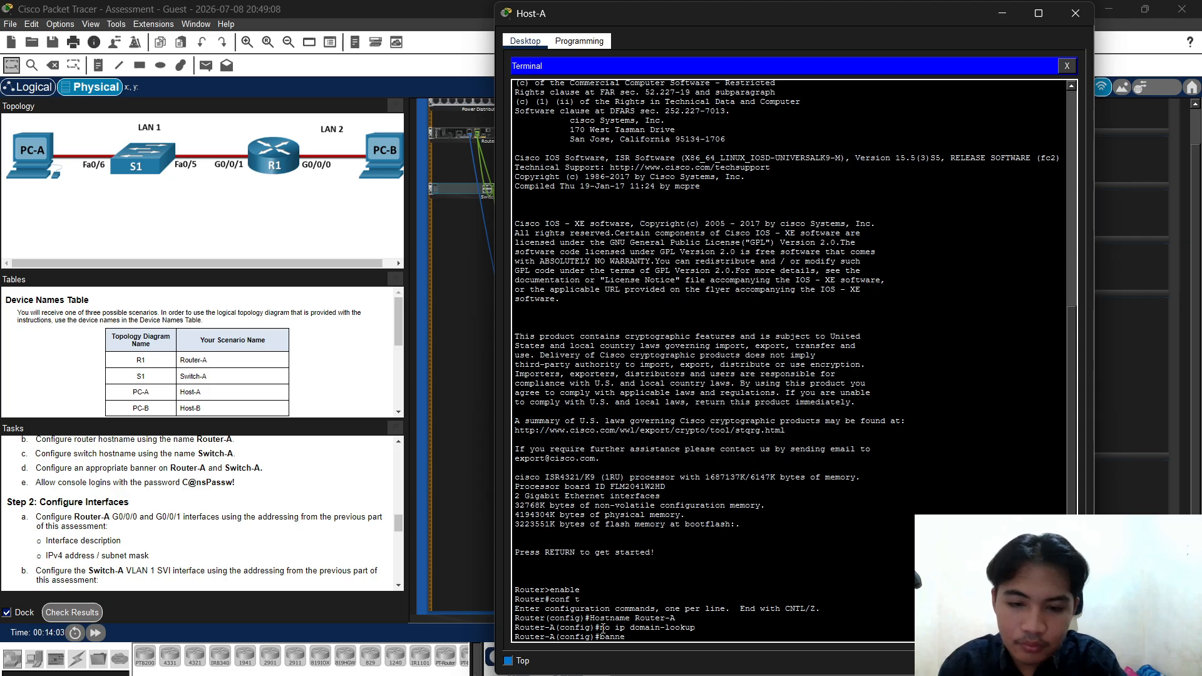
{"action": "type", "text": "r motd"}
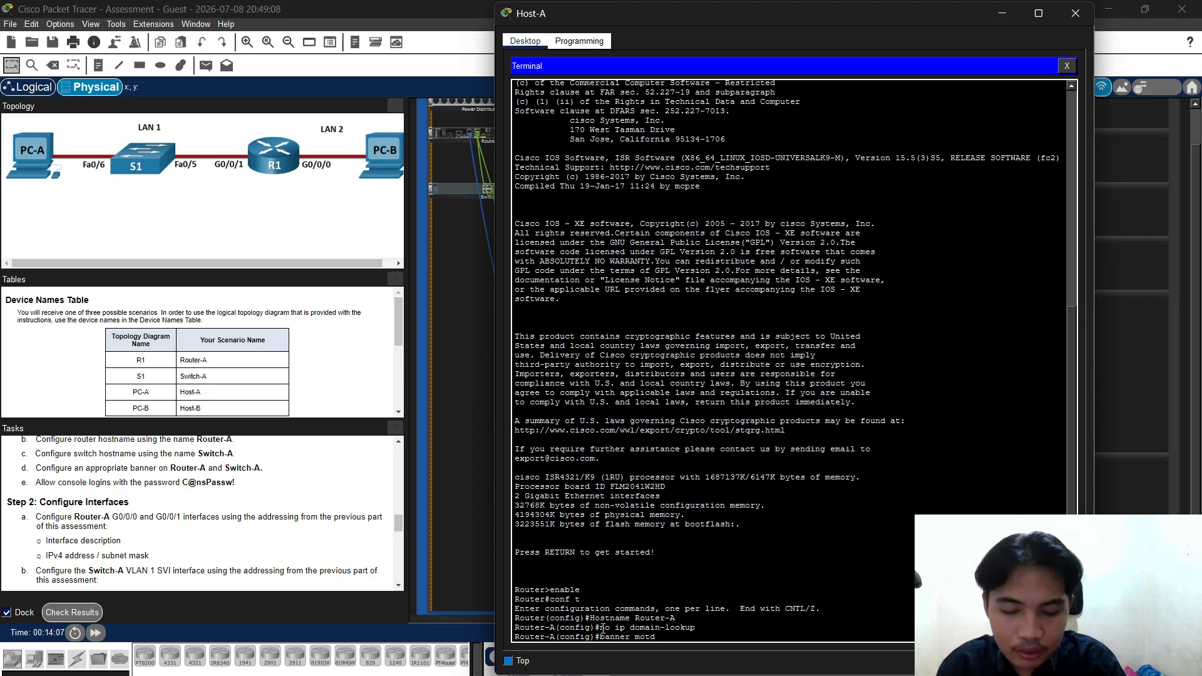
{"action": "type", "text": " \""}
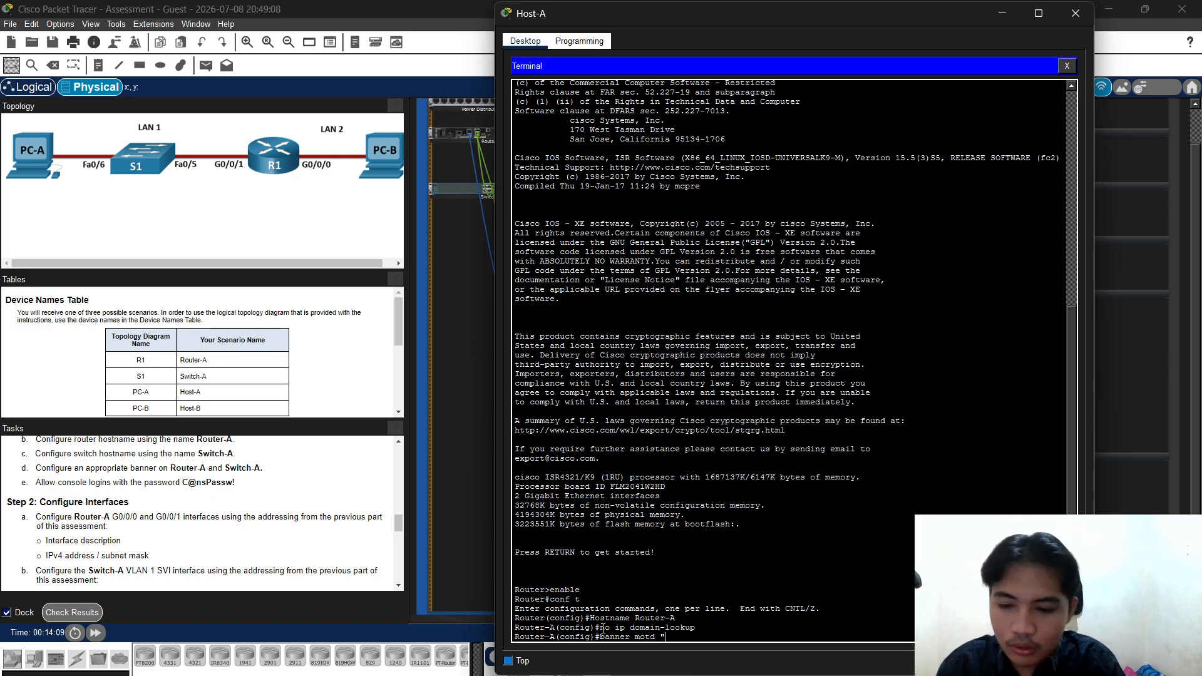
{"action": "type", "text": "A"}
{"action": "type", "text": "kse"}
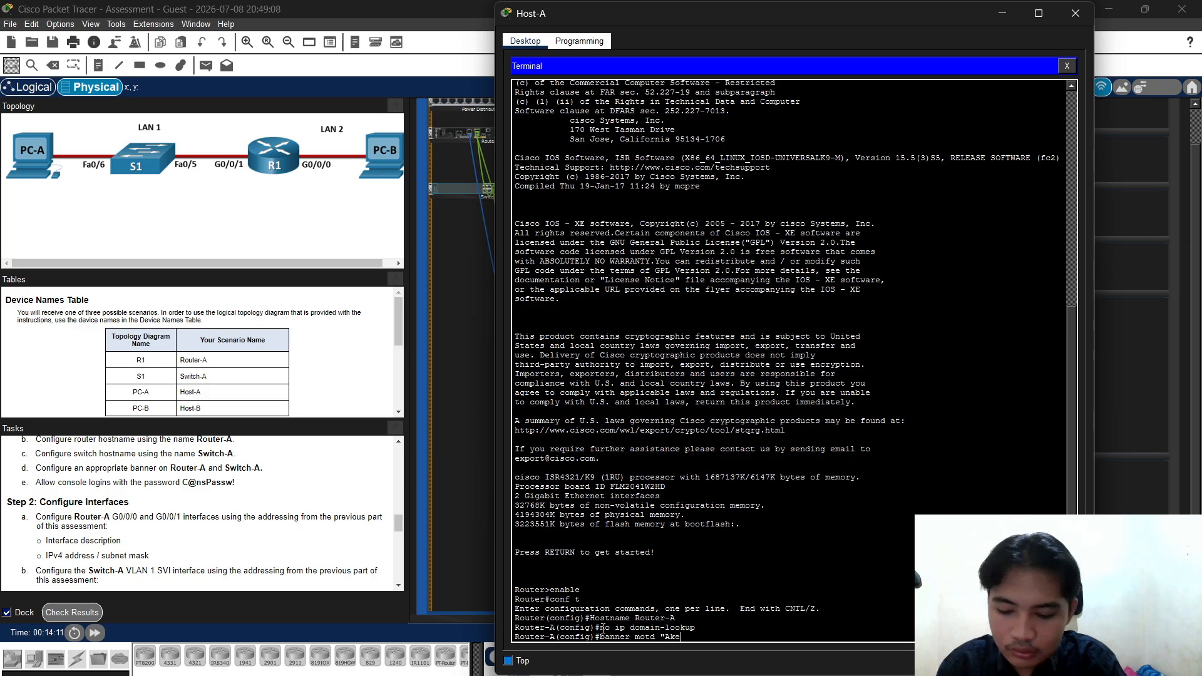
{"action": "type", "text": "s"}
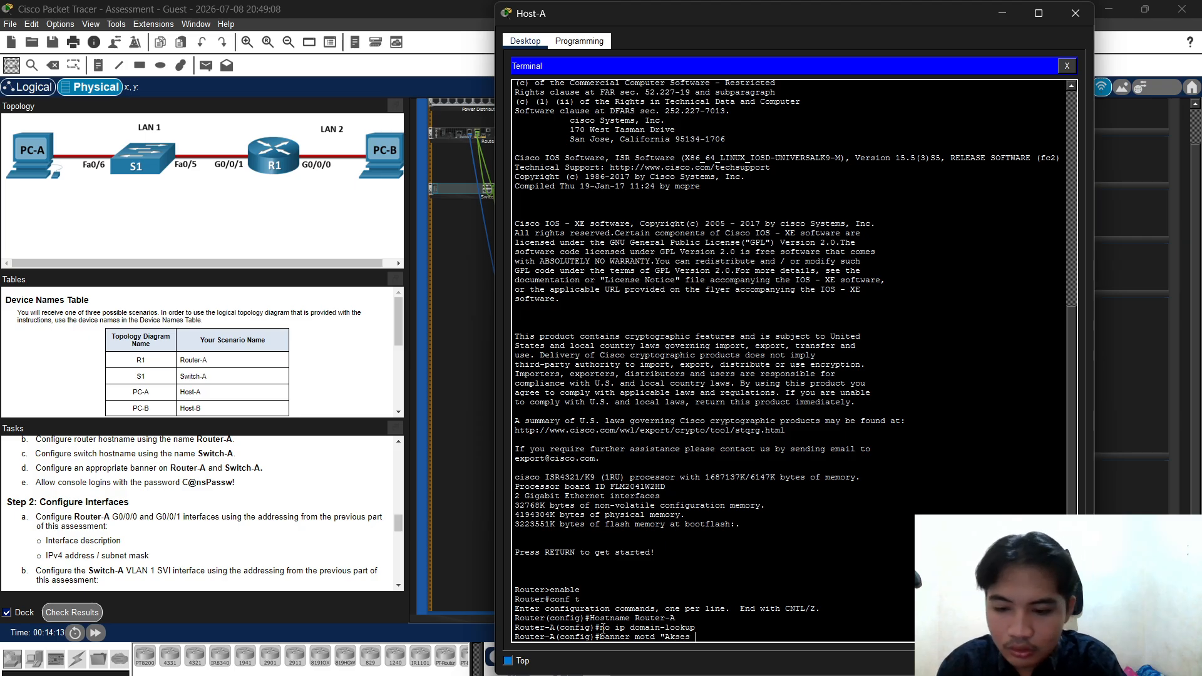
{"action": "type", "text": " tanpa"}
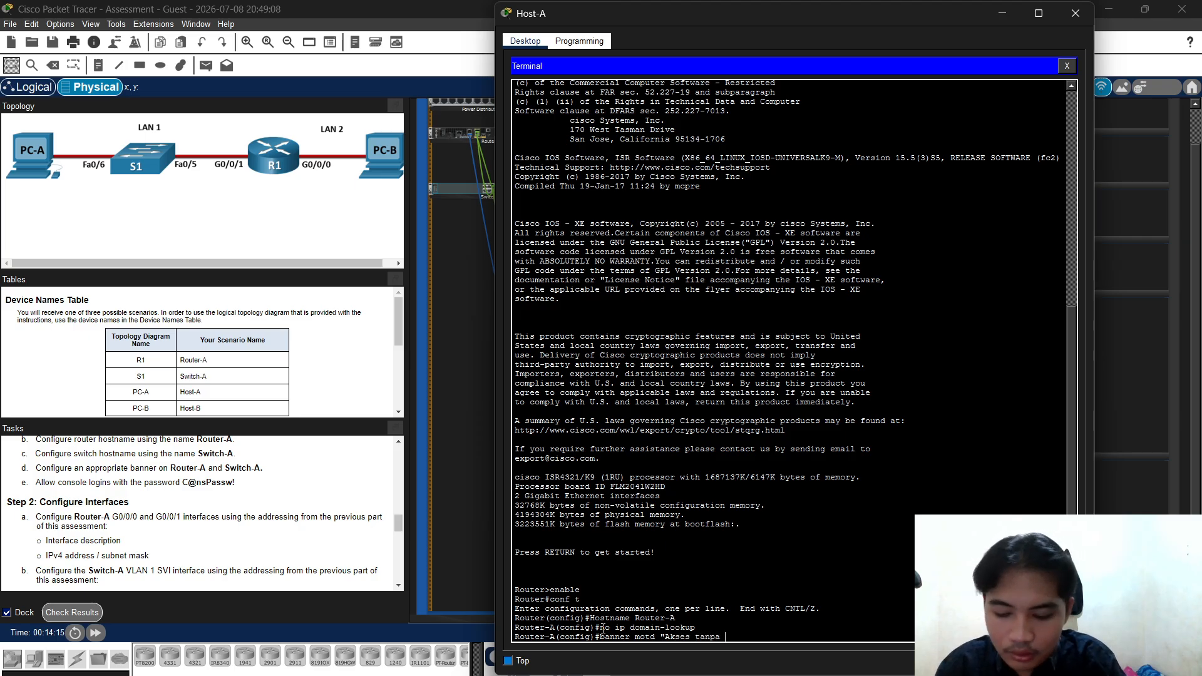
{"action": "type", "text": " izi"}
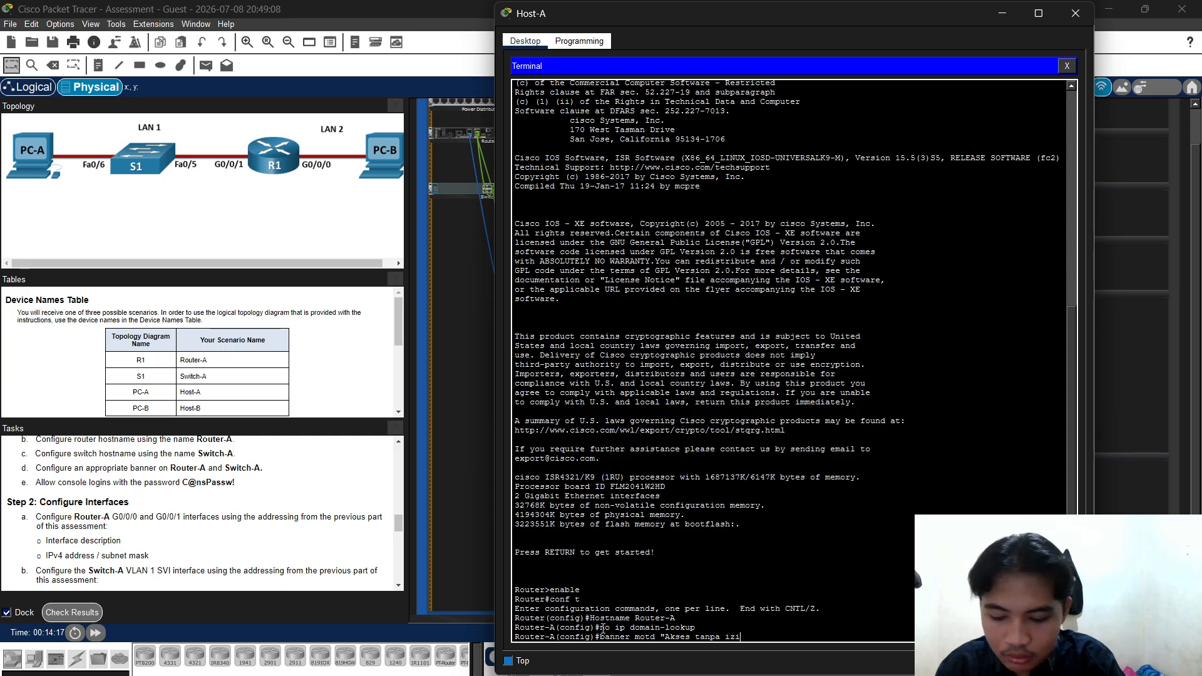
{"action": "type", "text": "n di"}
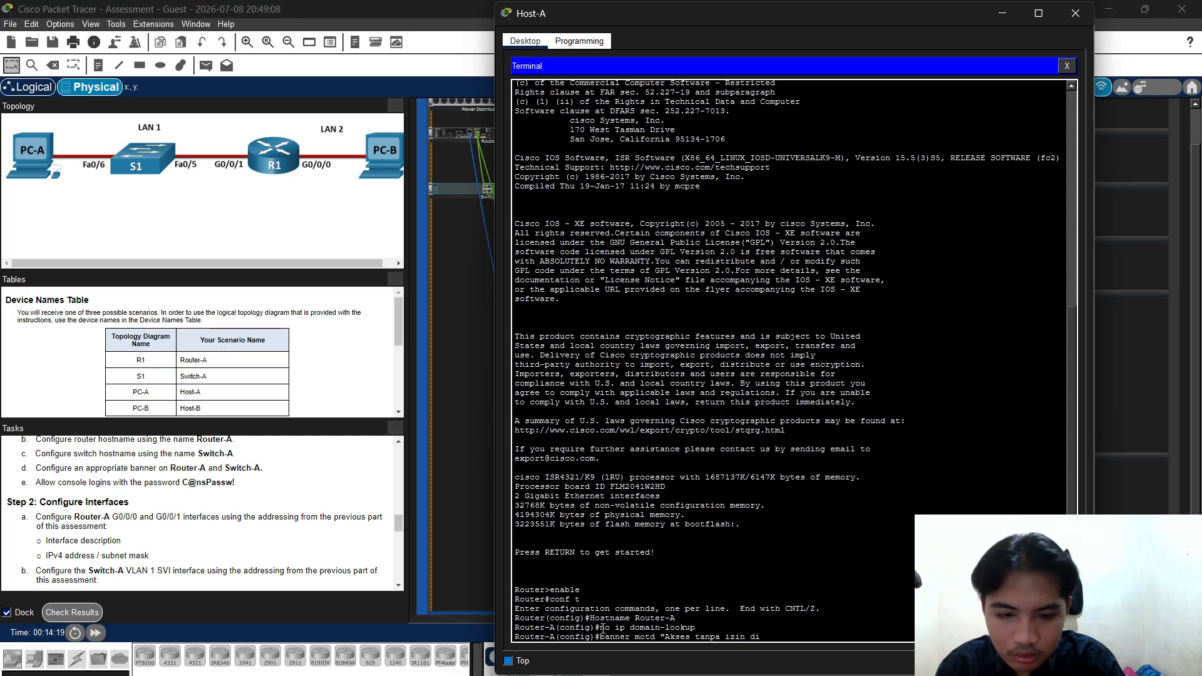
{"action": "type", "text": "larang"}
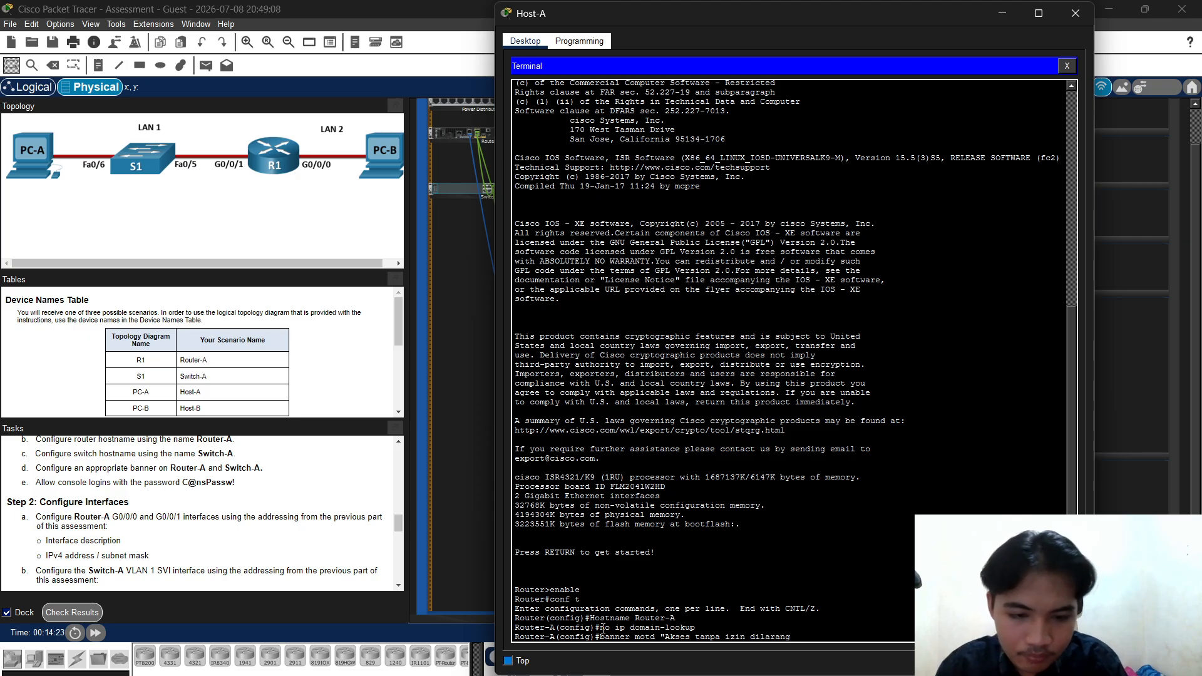
{"action": "type", "text": "!"}
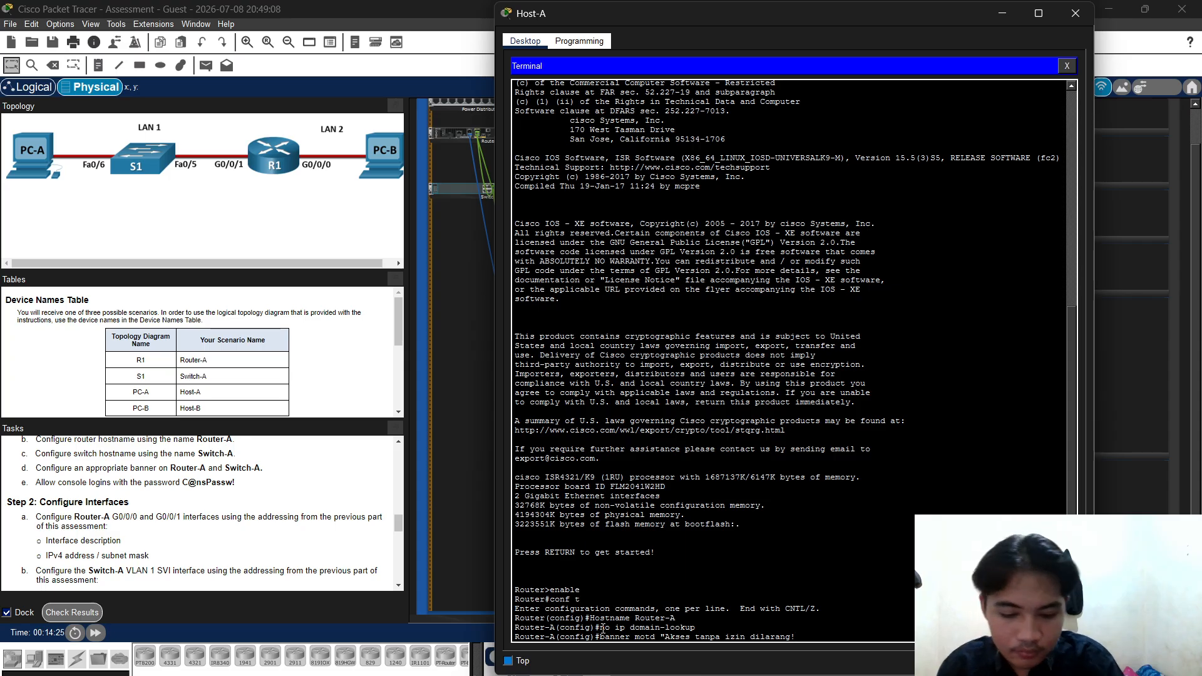
{"action": "key", "text": "Return"}
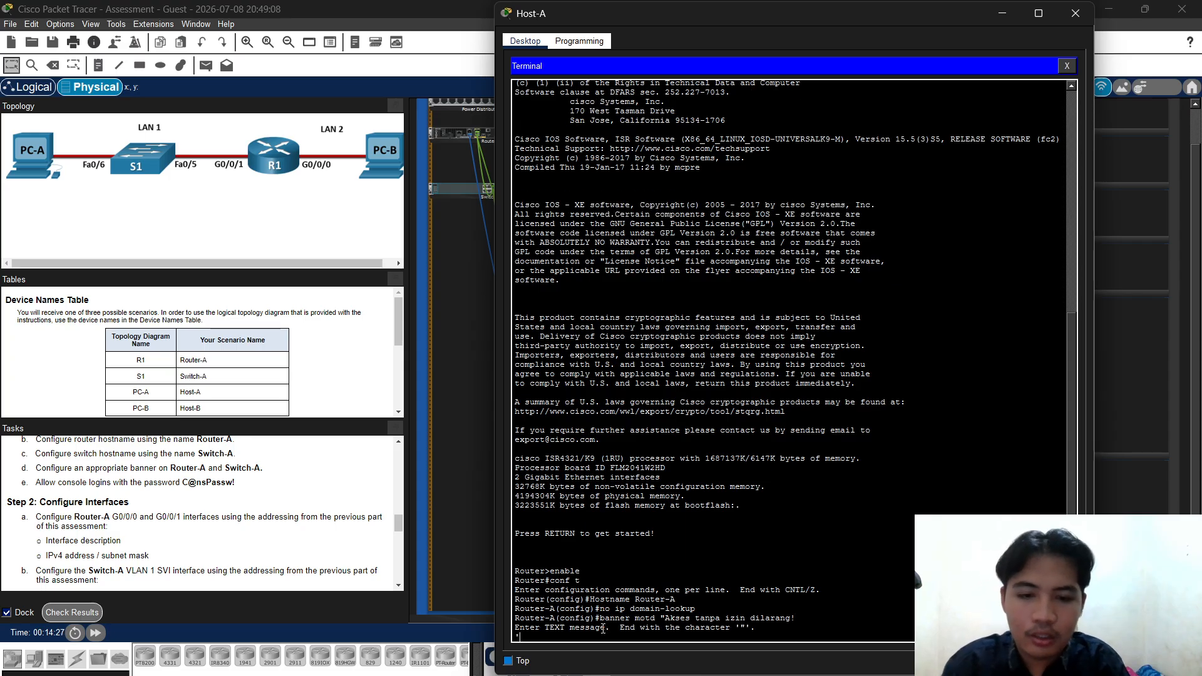
{"action": "type", "text": "'"}
{"action": "key", "text": "Return"}
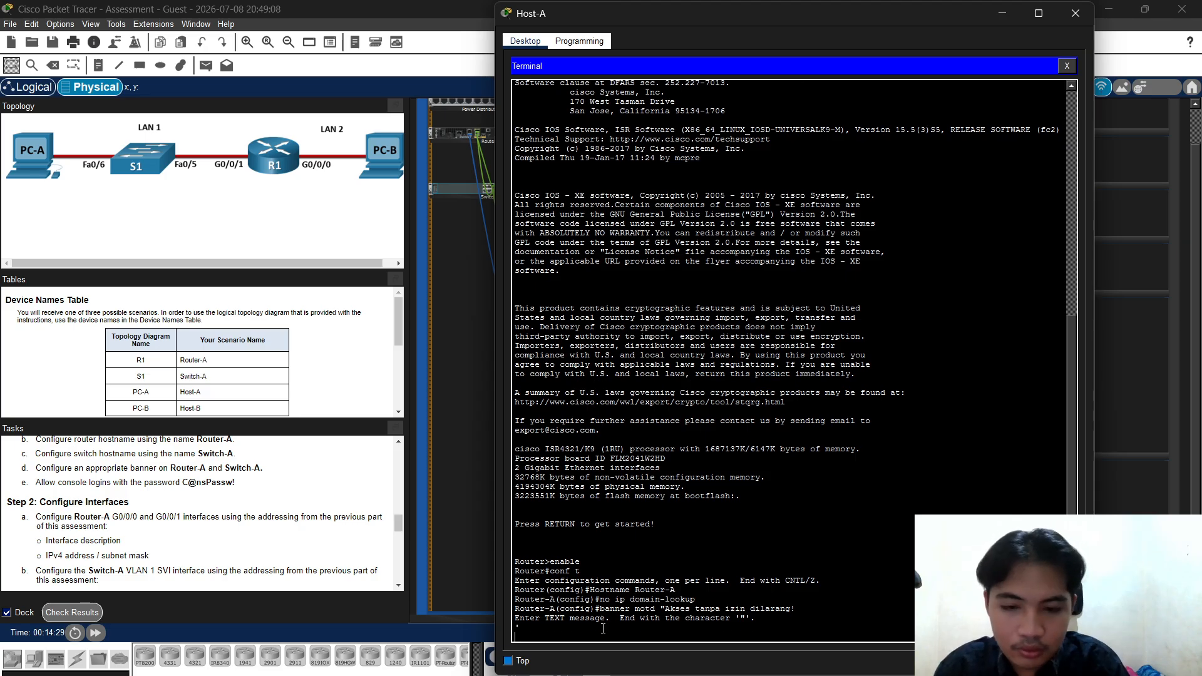
{"action": "key", "text": "Up"}
{"action": "key", "text": "Up"}
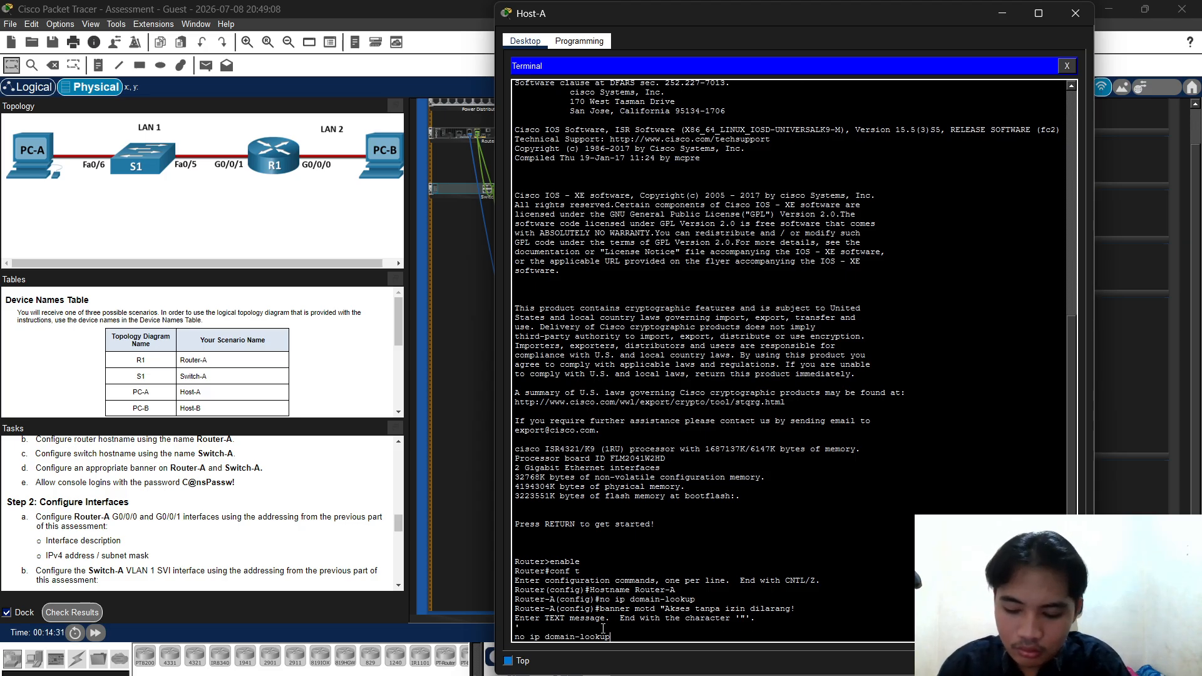
{"action": "key", "text": "Return"}
{"action": "key", "text": "Up"}
{"action": "key", "text": "Up"}
{"action": "key", "text": "Up"}
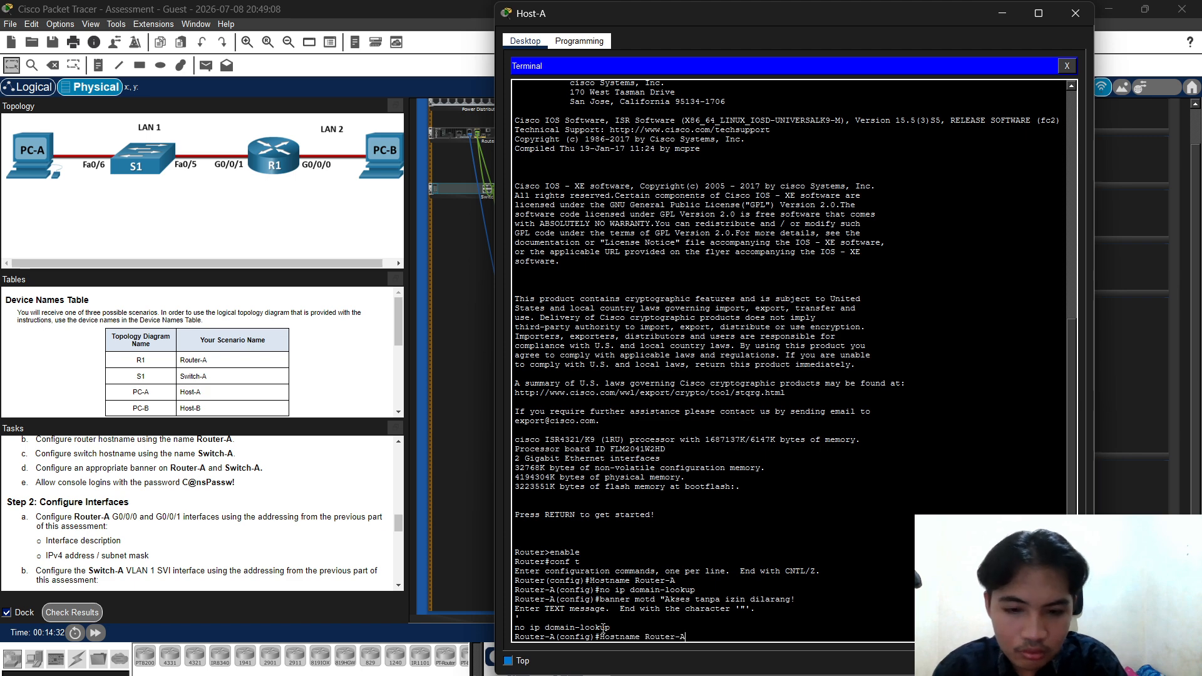
{"action": "key", "text": "Down"}
{"action": "key", "text": "Down"}
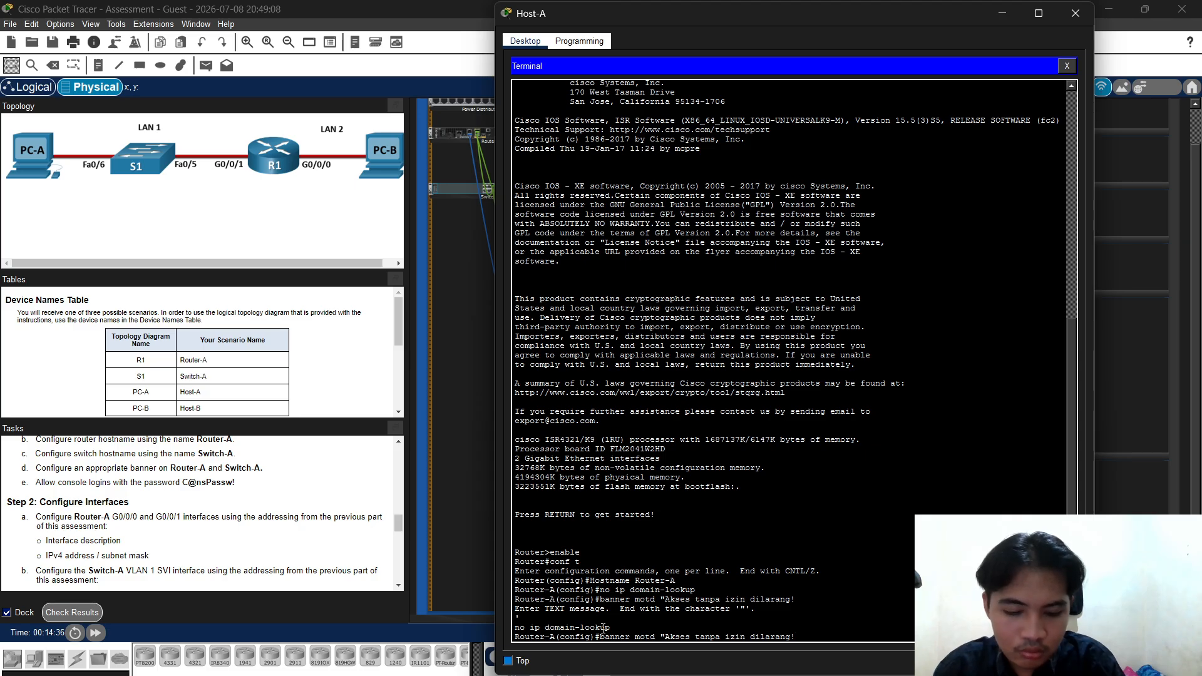
{"action": "type", "text": "\""}
{"action": "key", "text": "Return"}
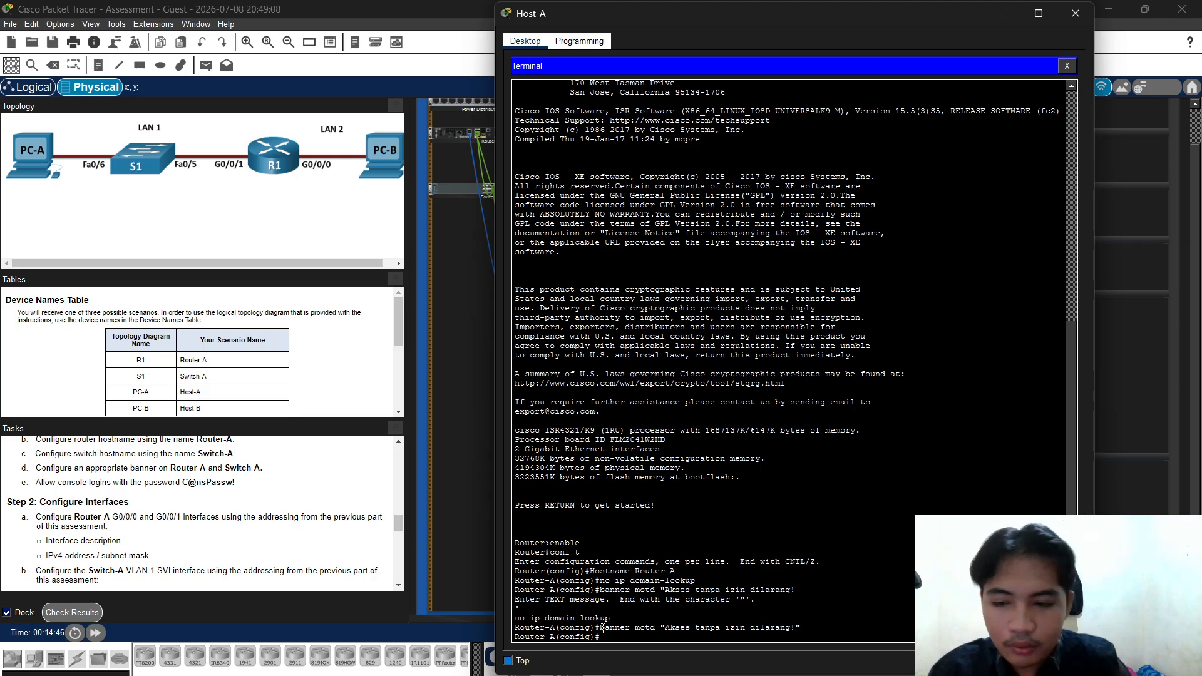
{"action": "type", "text": "ine "}
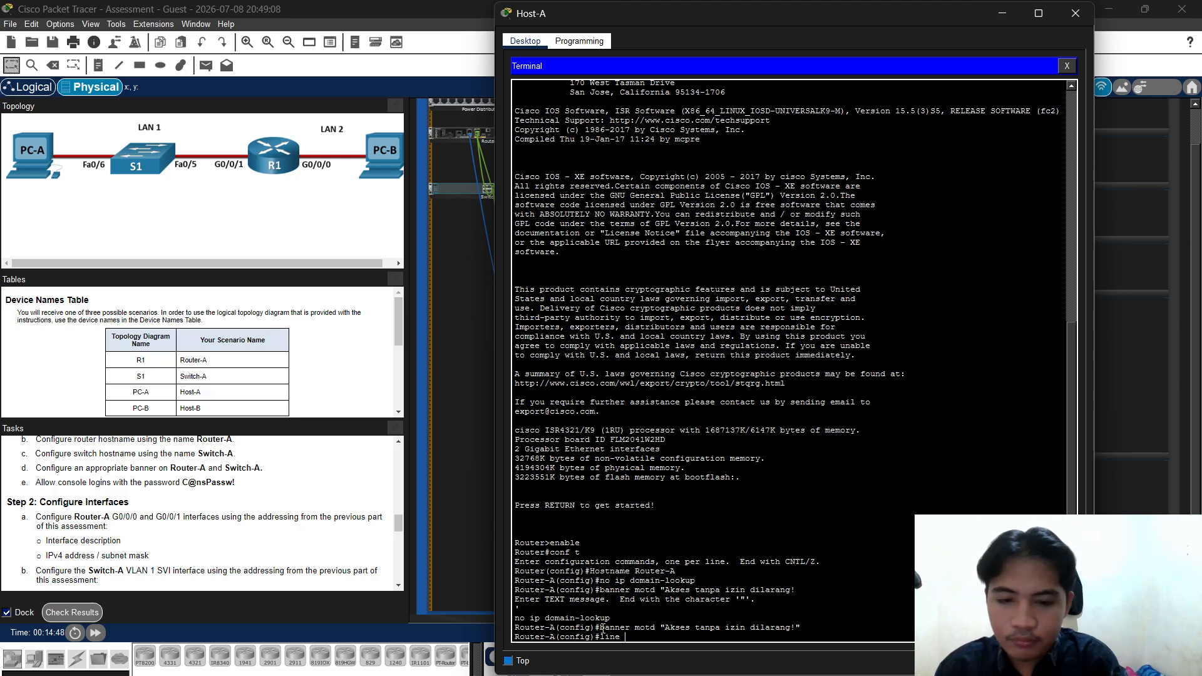
{"action": "type", "text": "console"}
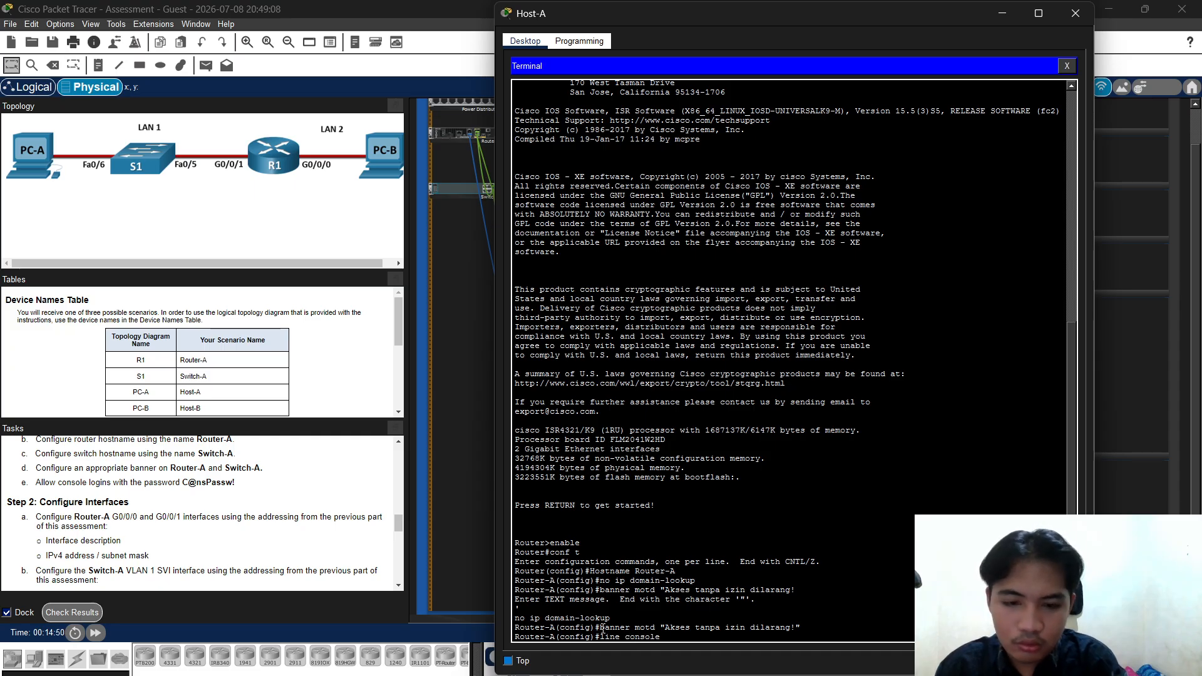
{"action": "type", "text": " -"}
{"action": "type", "text": "0"}
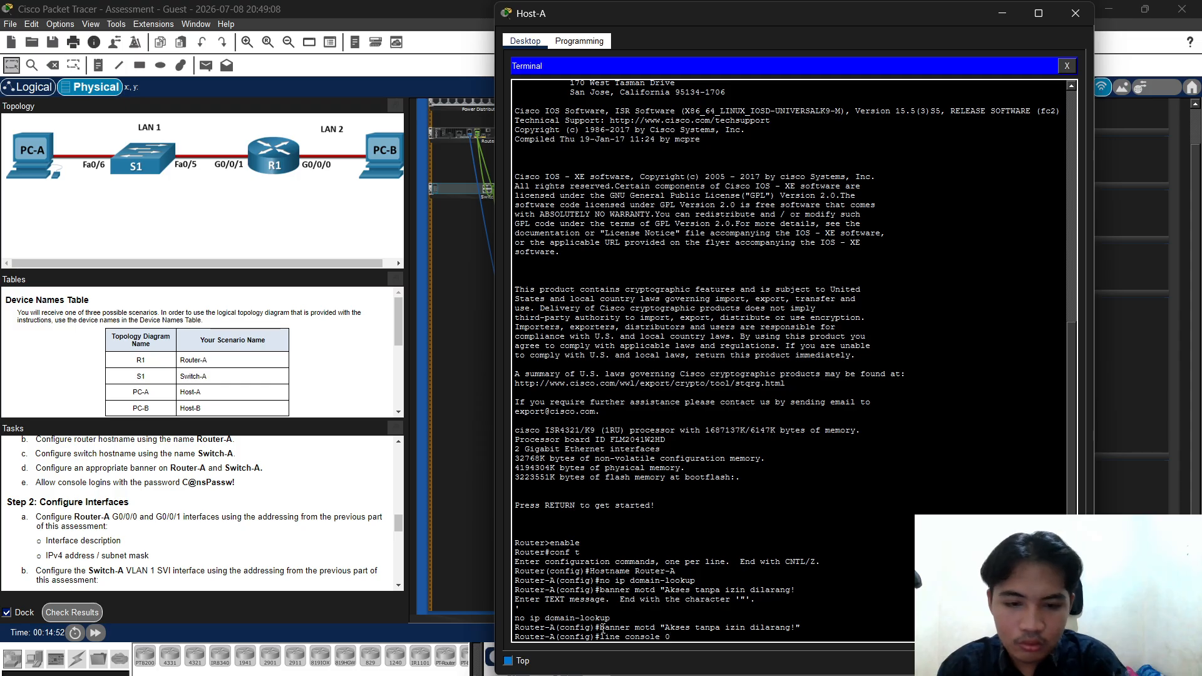
Enter line console 0 and copy the console password given in Task 1e
{"action": "key", "text": "Return"}
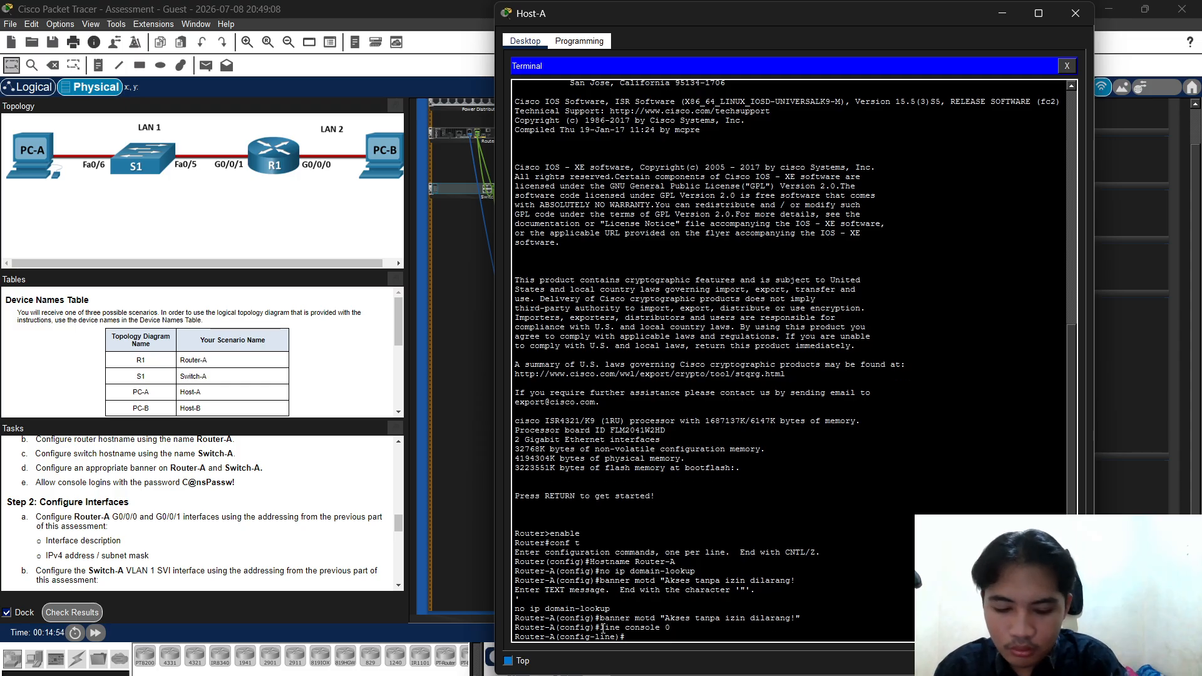
{"action": "type", "text": "password"}
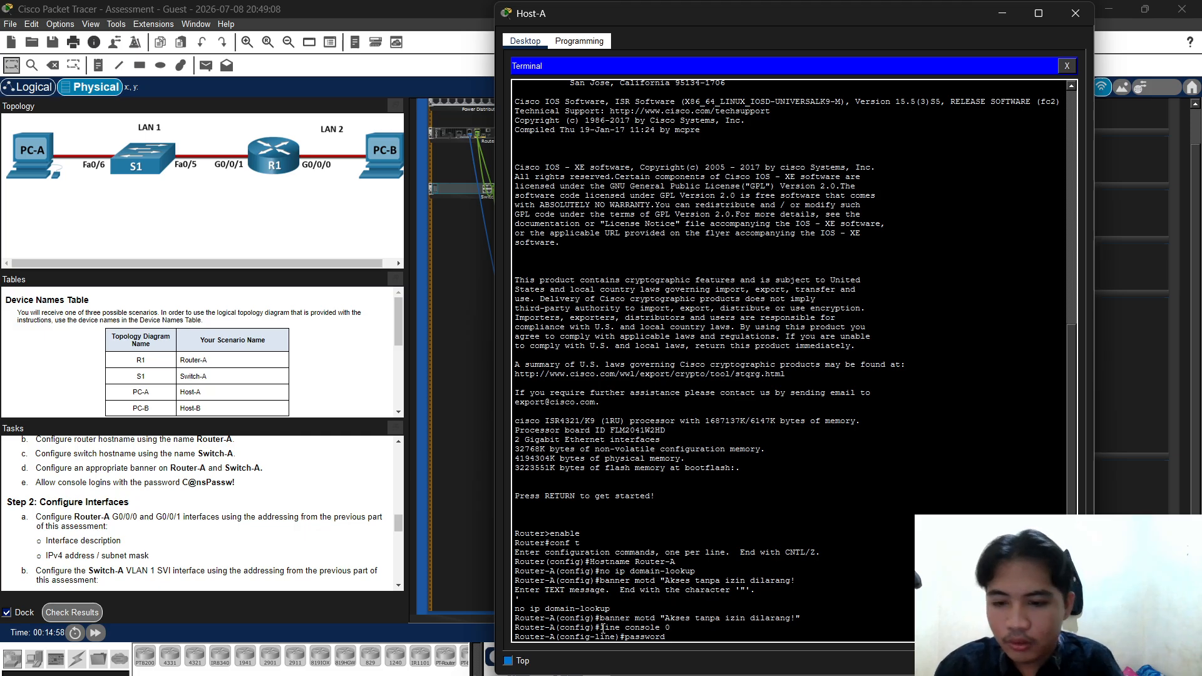
{"action": "scroll", "coordinate": [137, 351], "scroll_direction": "down", "scroll_amount": 1}
{"action": "scroll", "coordinate": [137, 516], "scroll_direction": "down", "scroll_amount": 1}
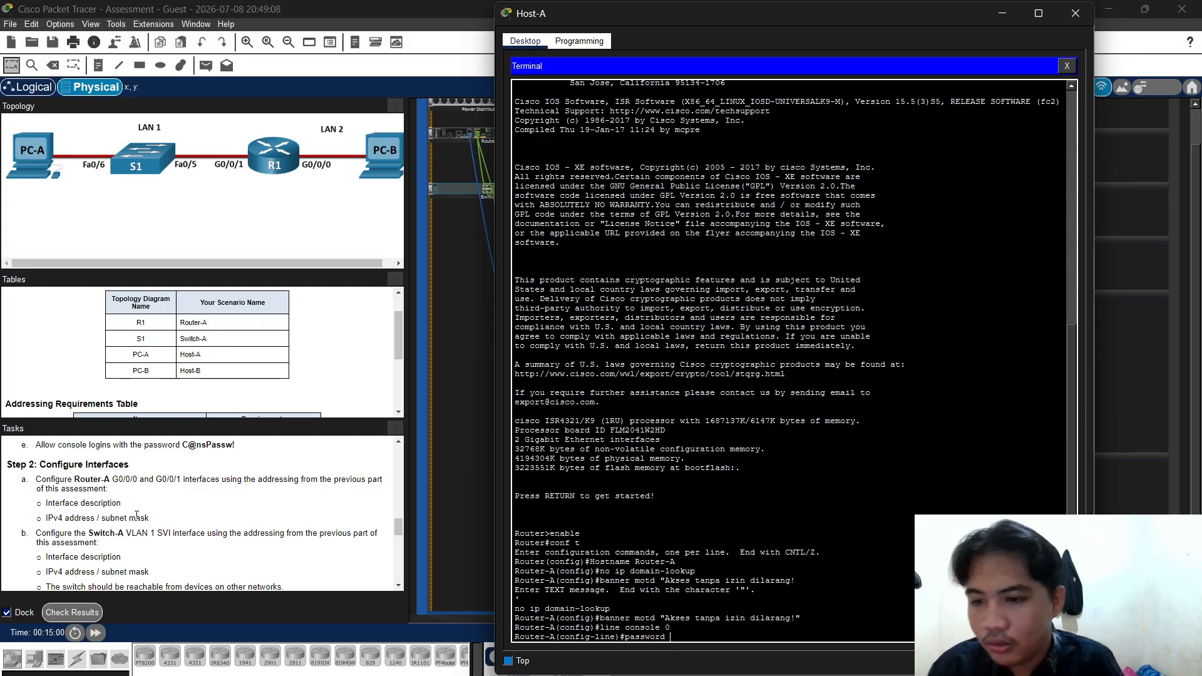
{"action": "scroll", "coordinate": [137, 516], "scroll_direction": "up", "scroll_amount": 2}
{"action": "left_click", "coordinate": [232, 520]}
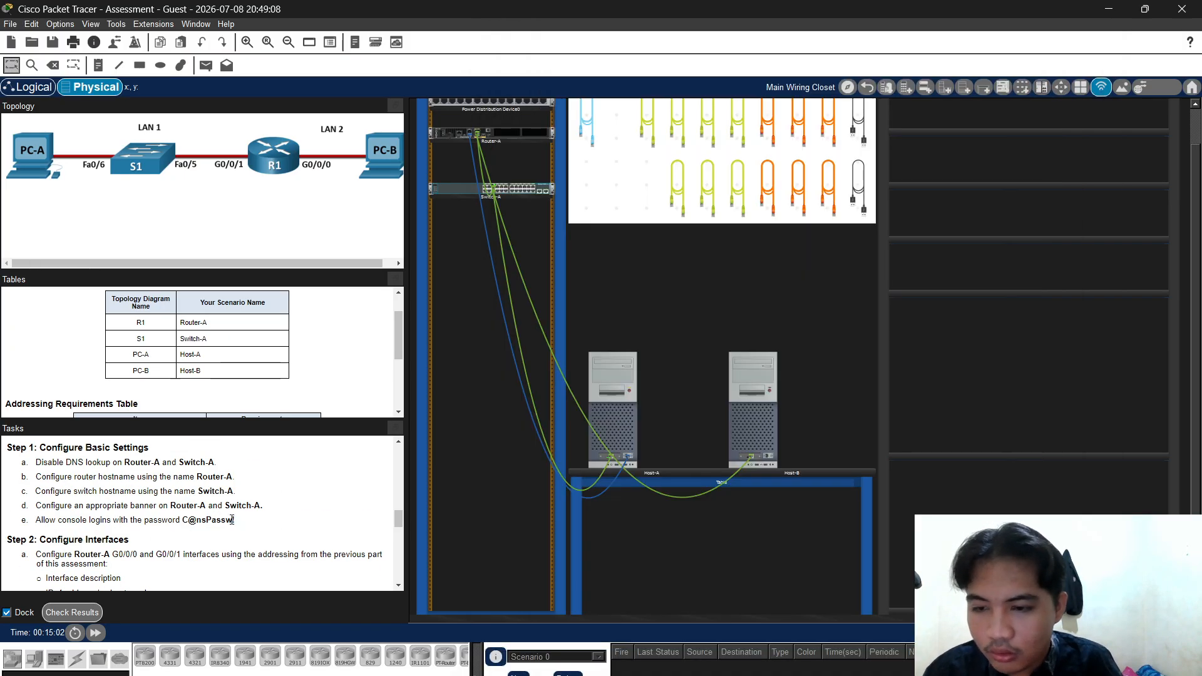
{"action": "triple_click", "coordinate": [185, 520]}
{"action": "double_click", "coordinate": [189, 520]}
{"action": "left_click", "coordinate": [237, 523]}
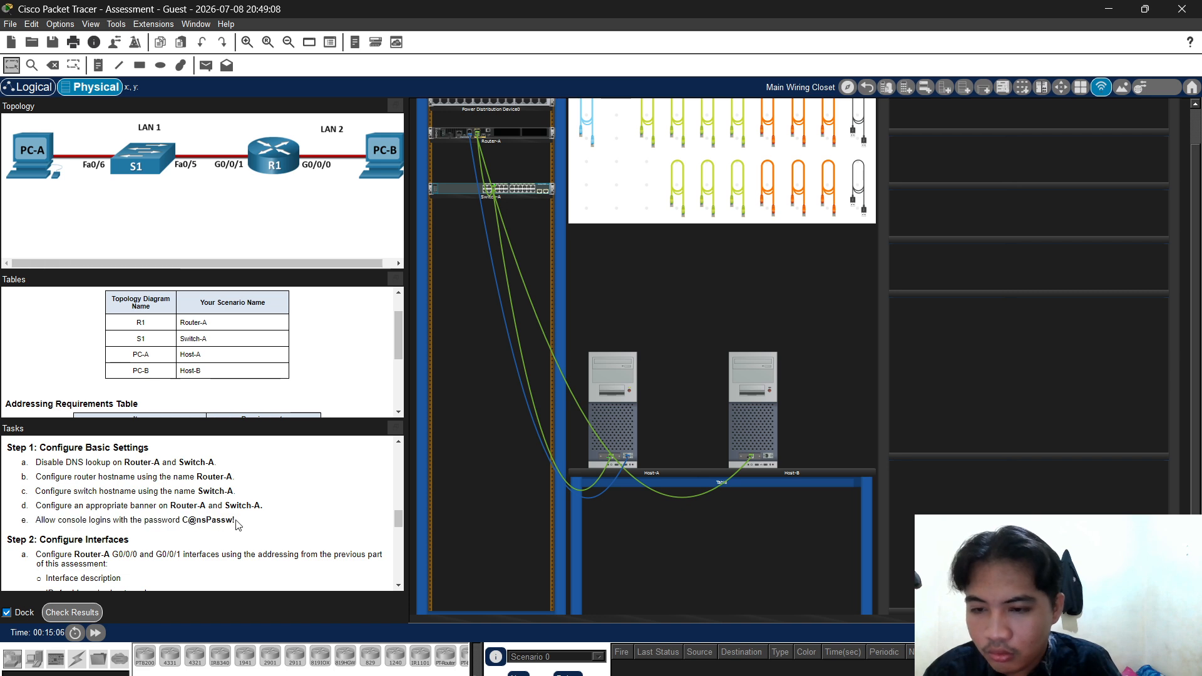
{"action": "left_click_drag", "start_coordinate": [237, 522], "coordinate": [185, 522]}
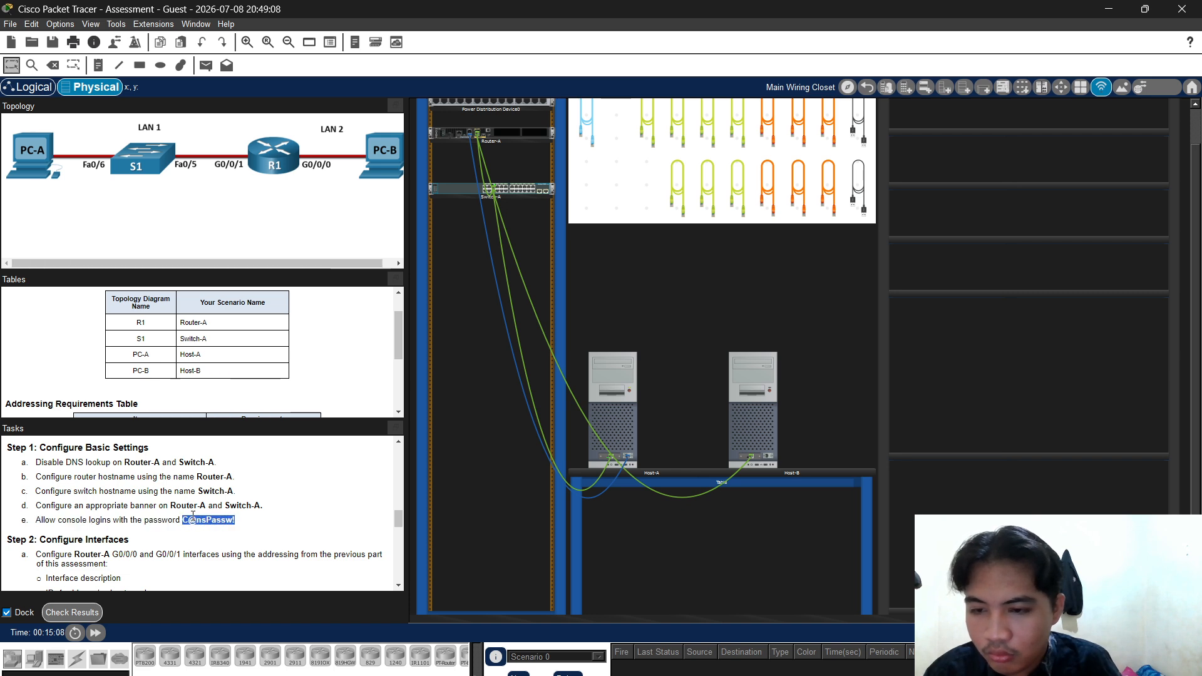
{"action": "right_click", "coordinate": [192, 516]}
{"action": "left_click", "coordinate": [204, 524]}
Set the copied password as the console line password
{"action": "left_click", "coordinate": [626, 413]}
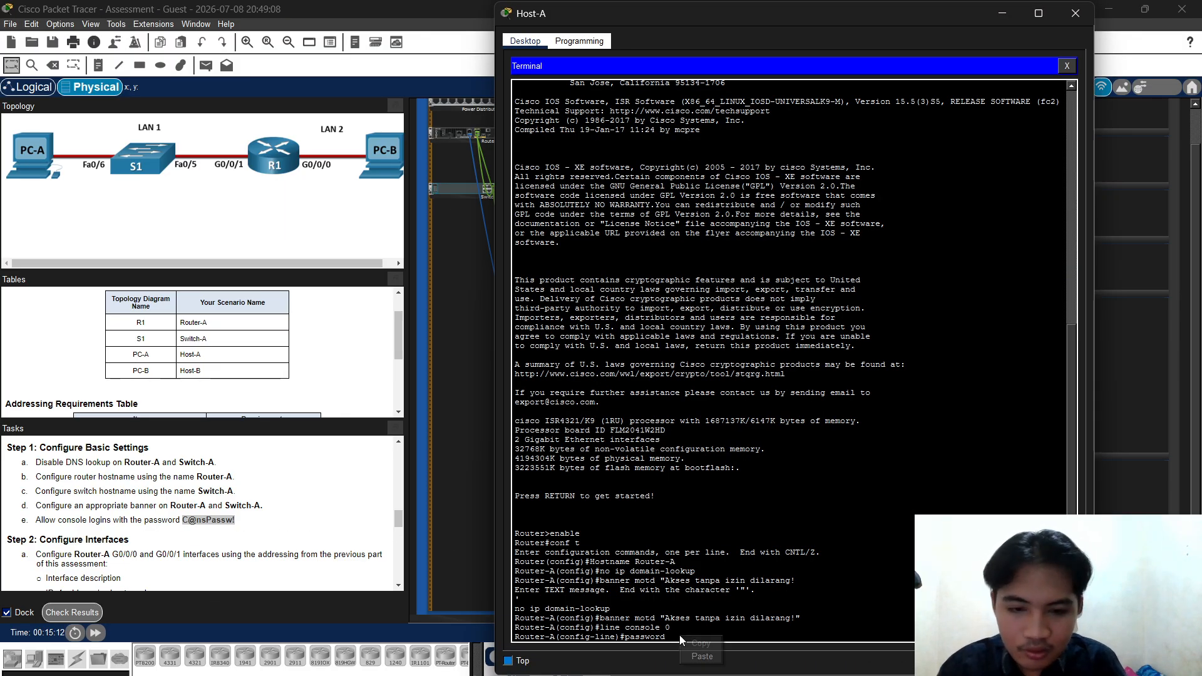
{"action": "key", "text": "ctrl+v"}
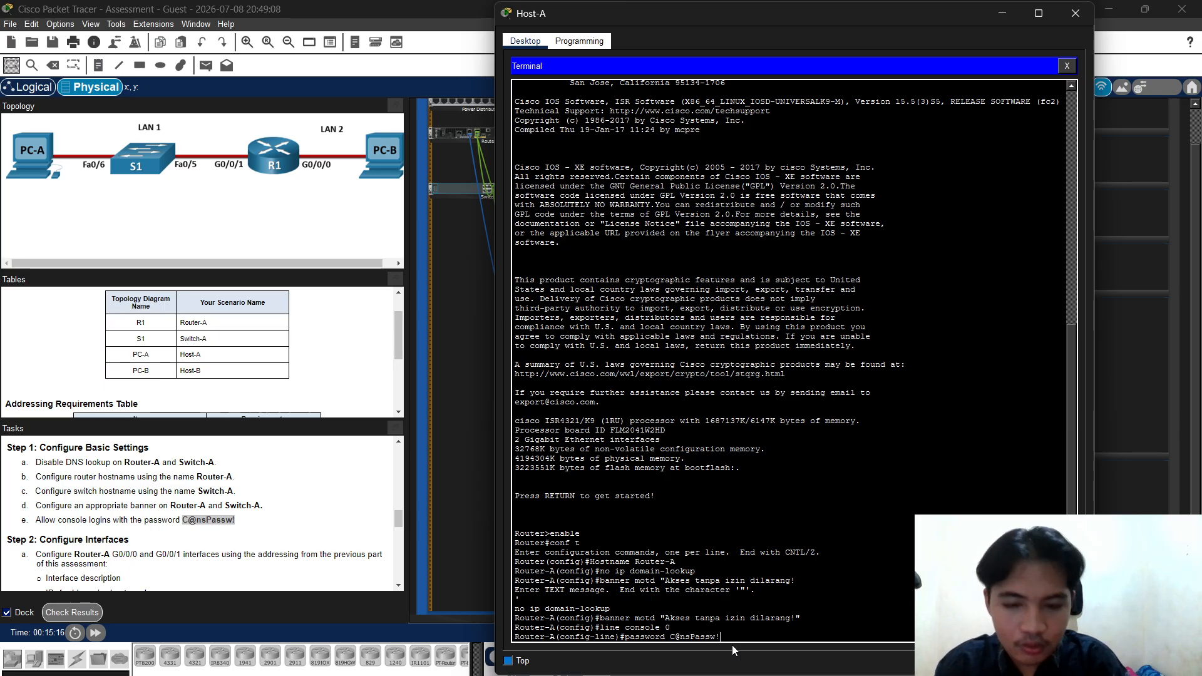
{"action": "key", "text": "Return"}
Require login on the console line, return to global configuration, and begin the password-length command
{"action": "type", "text": "logi"}
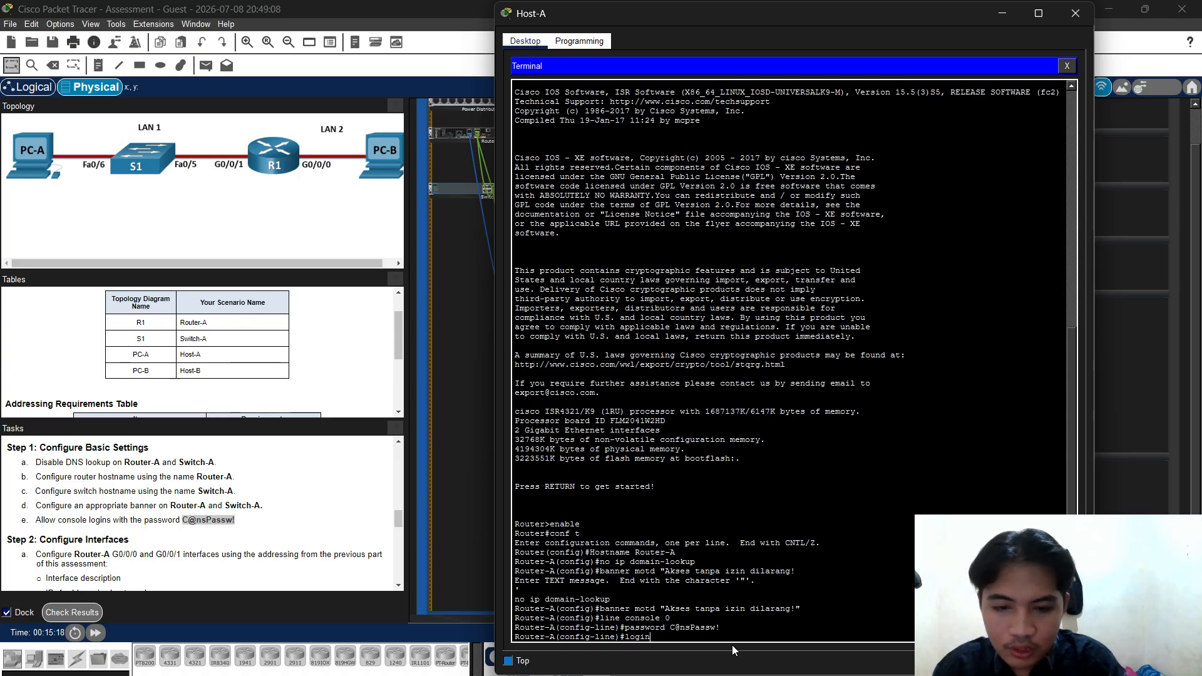
{"action": "type", "text": "n"}
{"action": "key", "text": "Return"}
{"action": "type", "text": "exit"}
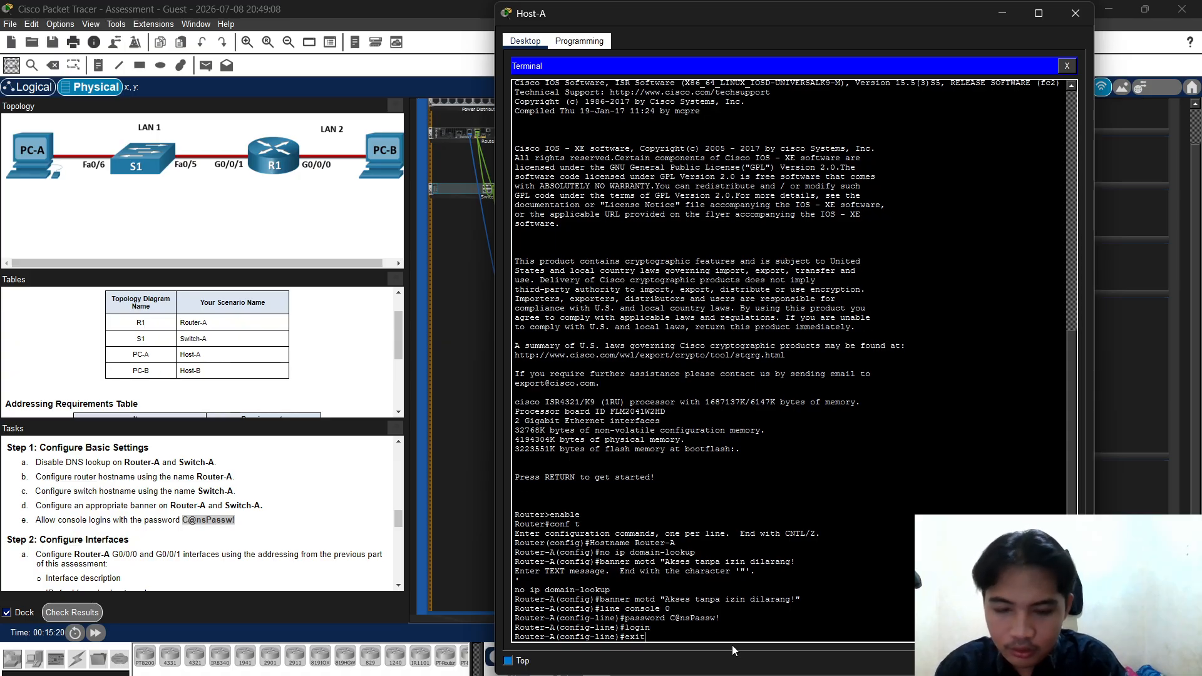
{"action": "key", "text": "Return"}
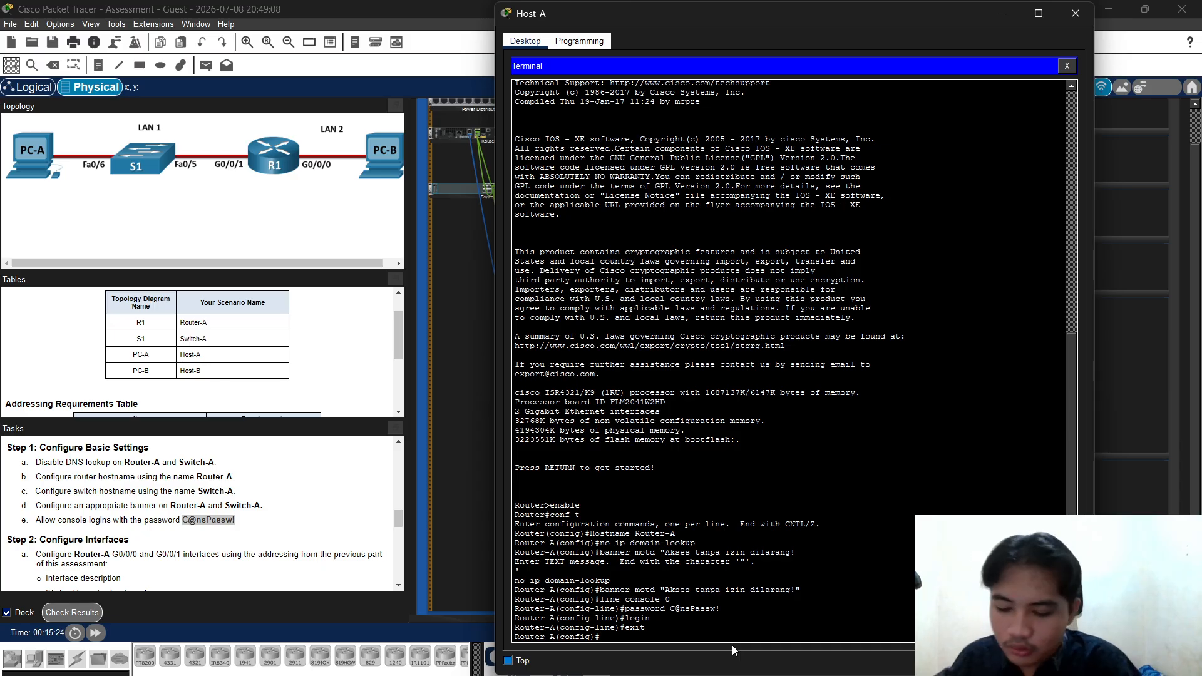
{"action": "type", "text": "service"}
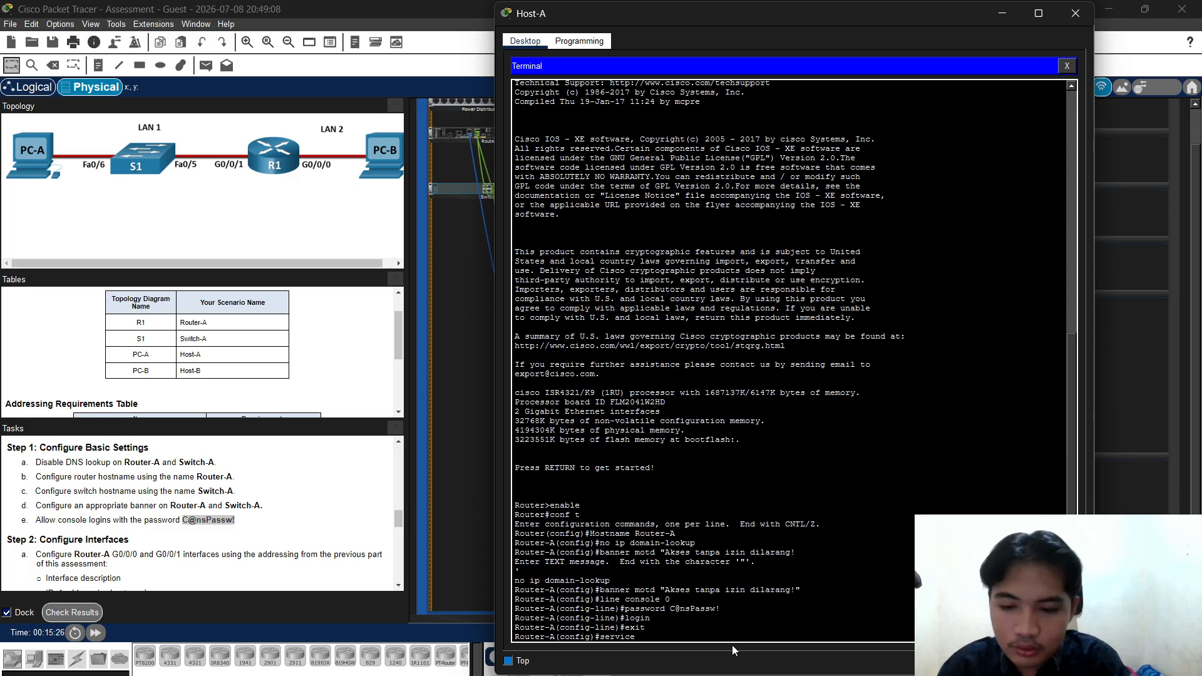
{"action": "type", "text": " pass"}
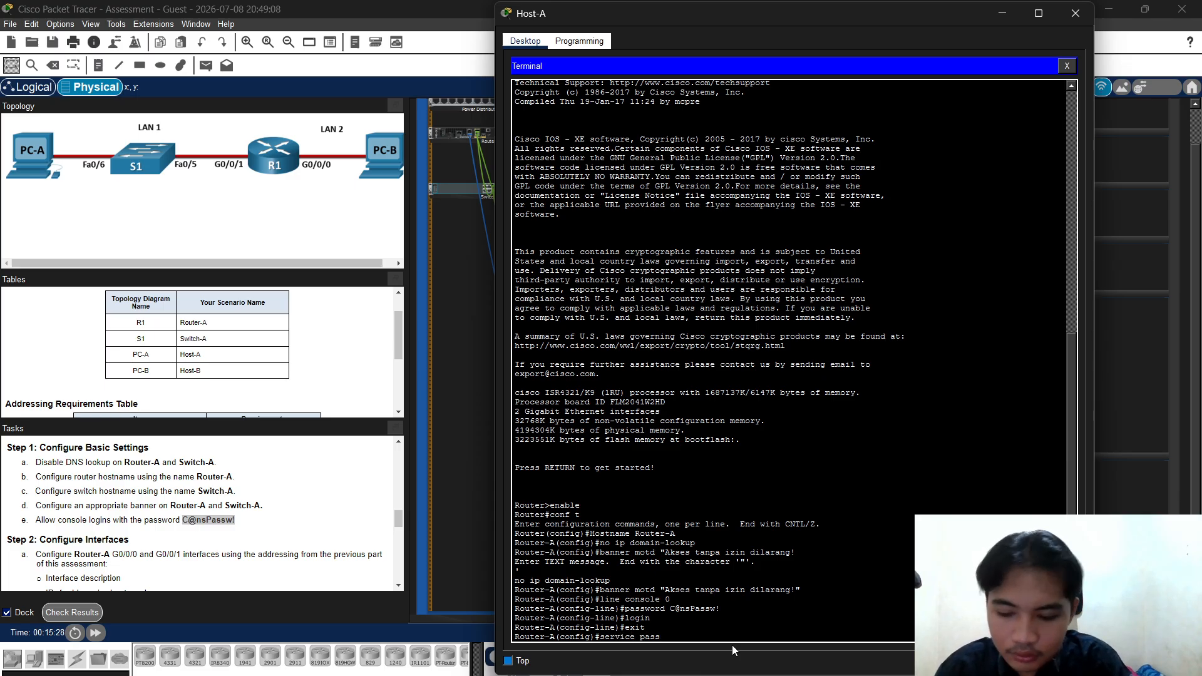
{"action": "type", "text": "word min"}
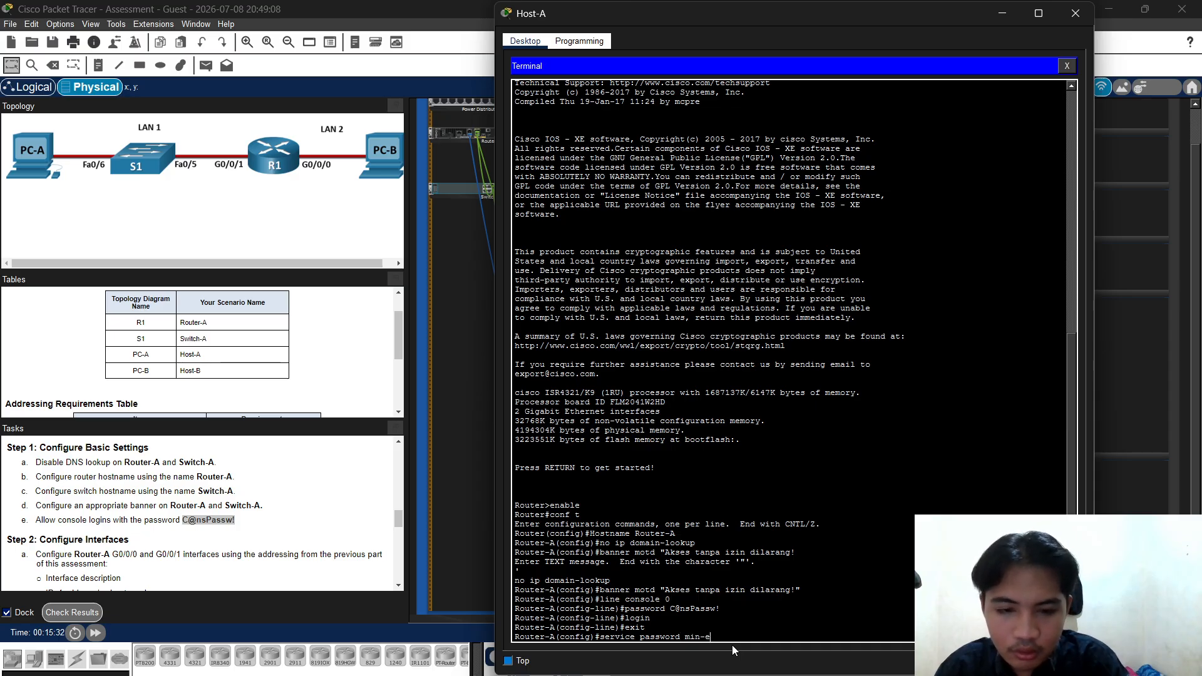
{"action": "type", "text": "-lemf"}
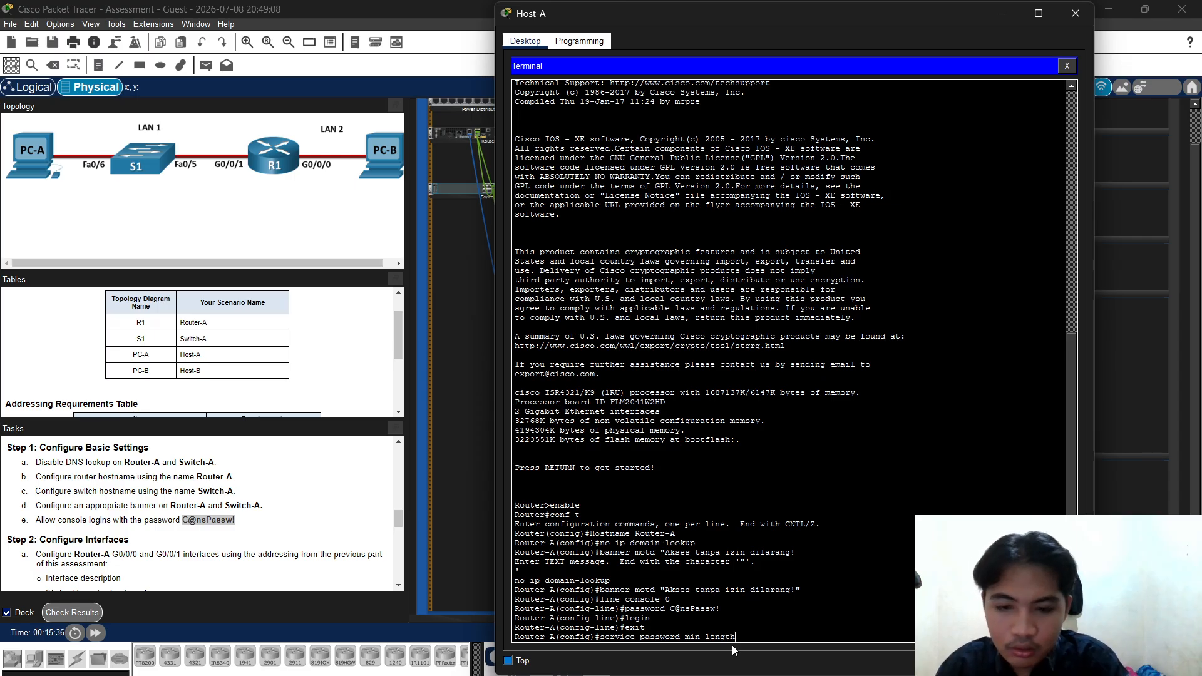
Correct and apply 'security passwords min-length 10', then start the 'enable secret' command
{"action": "key", "text": "Return"}
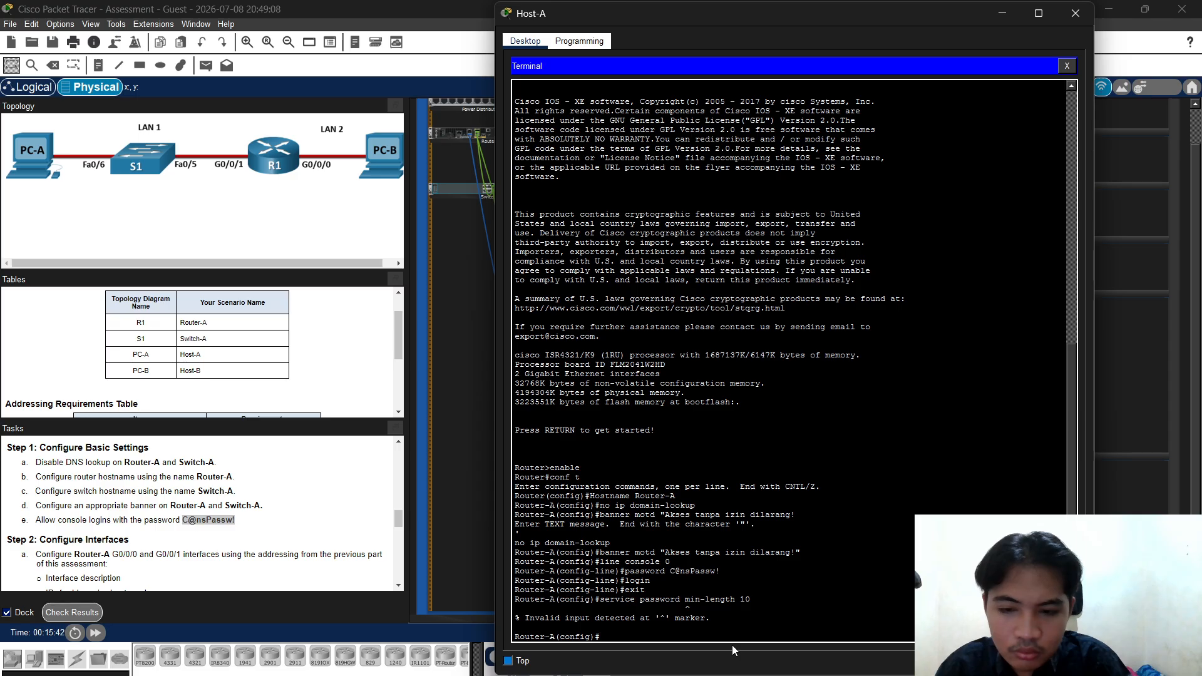
{"action": "key", "text": "Up"}
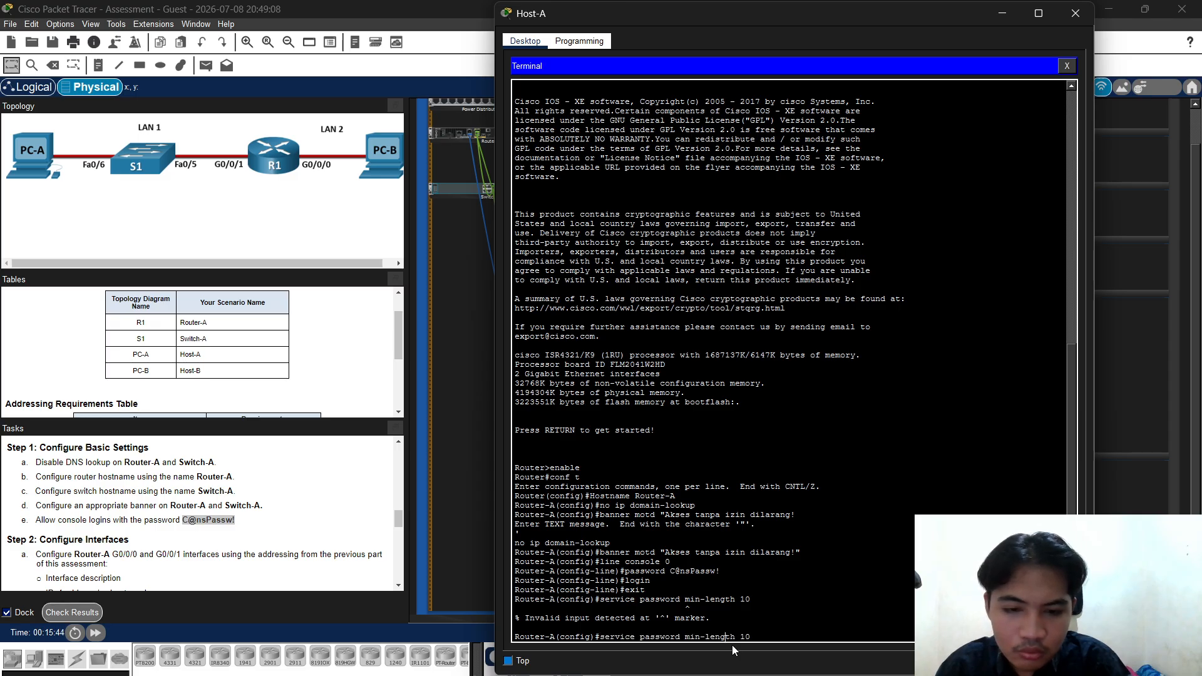
{"action": "key", "text": "Left"}
{"action": "key", "text": "Left"}
{"action": "key", "text": "Left"}
{"action": "key", "text": "Left"}
{"action": "key", "text": "Left"}
{"action": "key", "text": "Left"}
{"action": "key", "text": "Left"}
{"action": "key", "text": "Left"}
{"action": "key", "text": "Left"}
{"action": "type", "text": "s"}
{"action": "key", "text": "Return"}
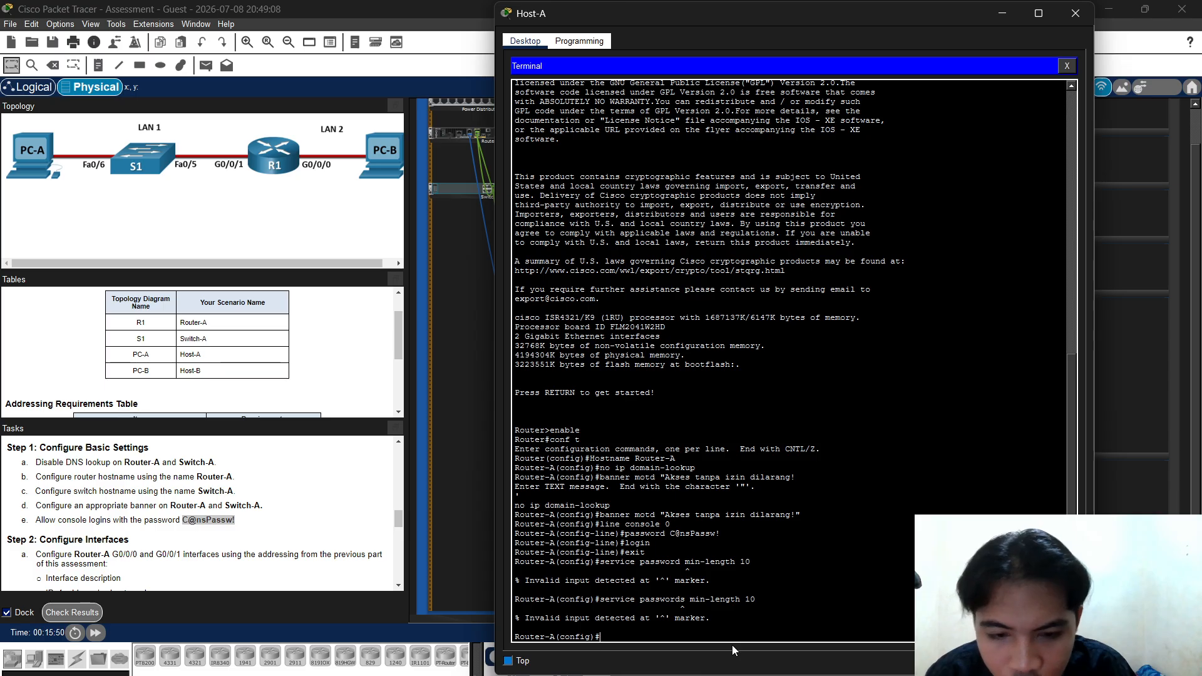
{"action": "key", "text": "Up"}
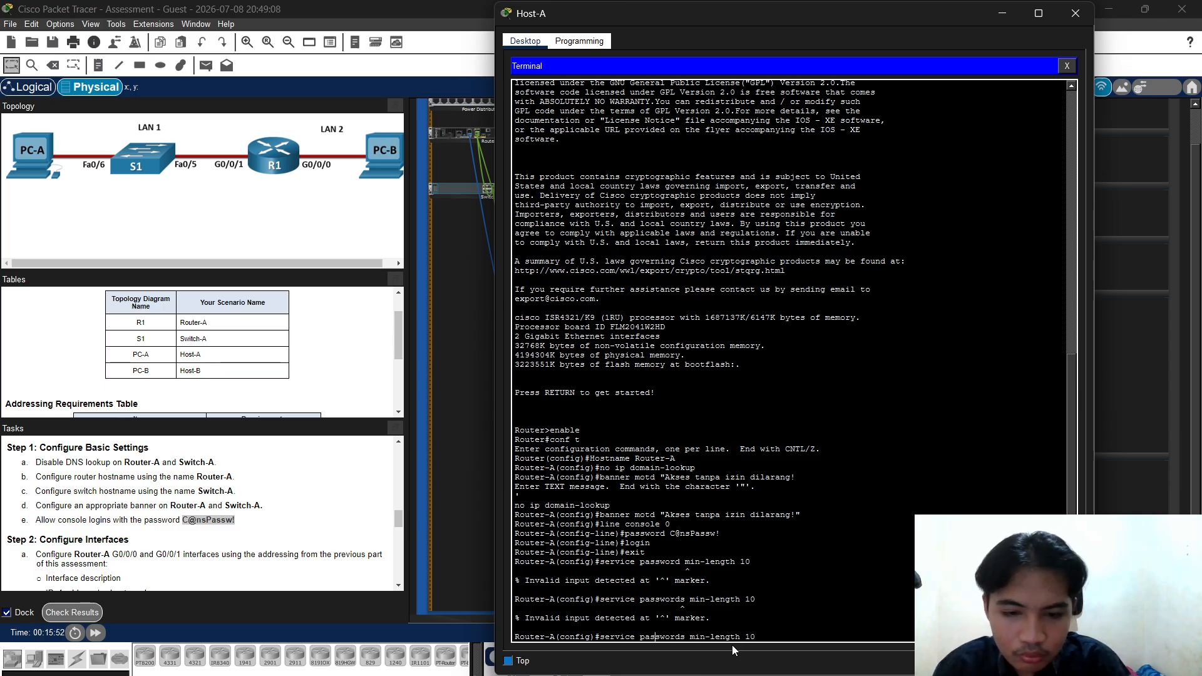
{"action": "key", "text": "Left"}
{"action": "key", "text": "Left"}
{"action": "key", "text": "Left"}
{"action": "key", "text": "Left"}
{"action": "key", "text": "BackSpace"}
{"action": "key", "text": "BackSpace"}
{"action": "key", "text": "BackSpace"}
{"action": "key", "text": "BackSpace"}
{"action": "key", "text": "BackSpace"}
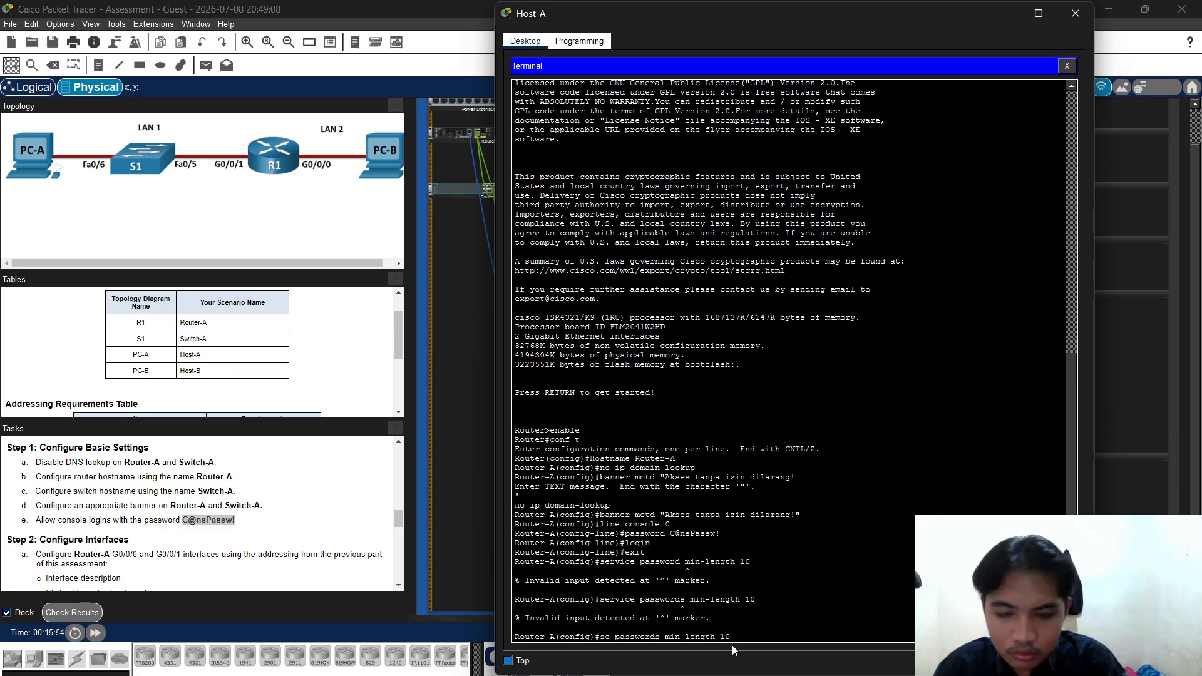
{"action": "type", "text": "curit"}
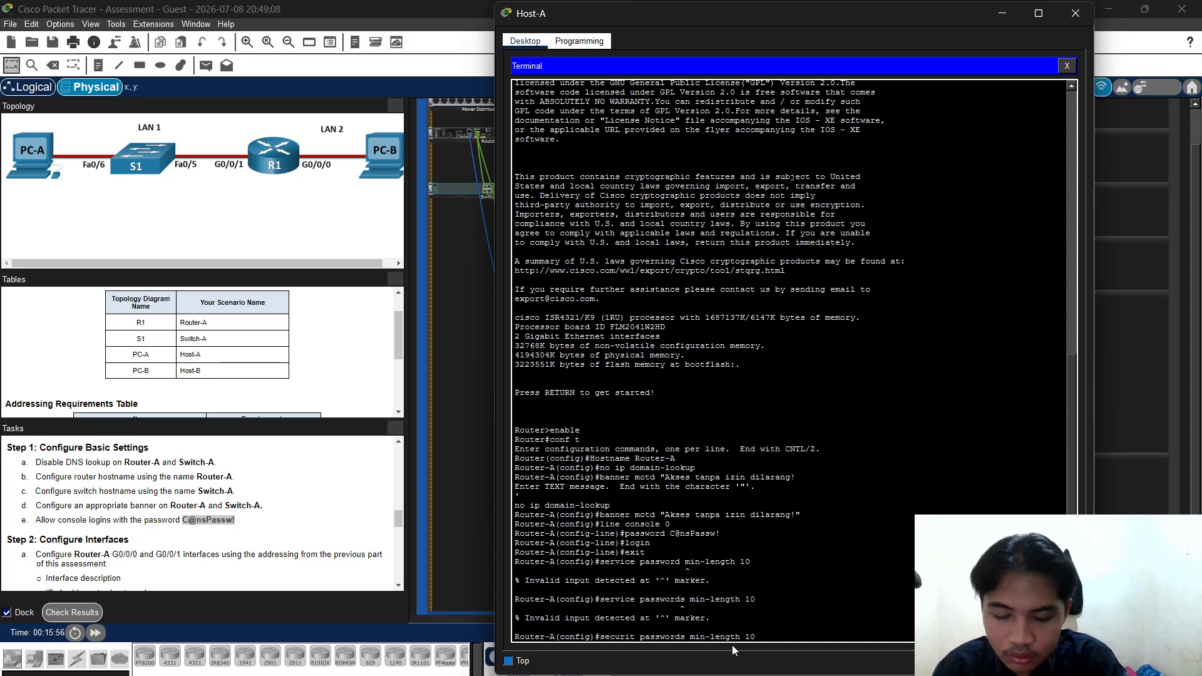
{"action": "type", "text": "y"}
{"action": "key", "text": "Return"}
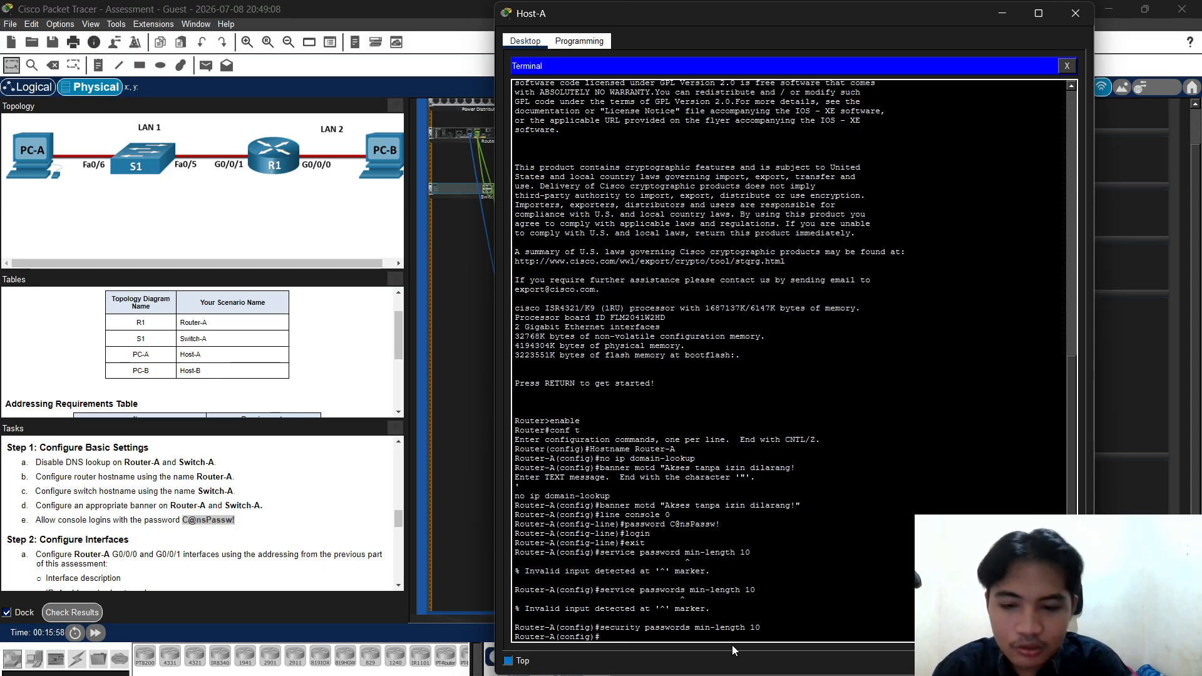
{"action": "type", "text": "enab"}
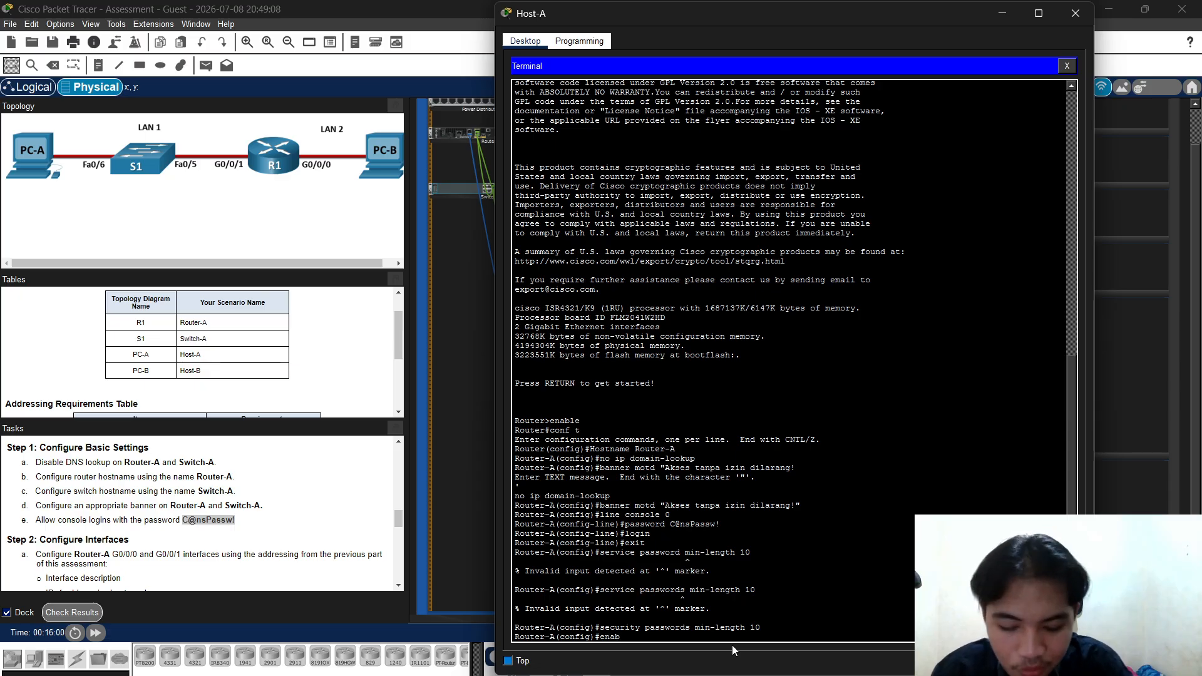
{"action": "type", "text": "le se"}
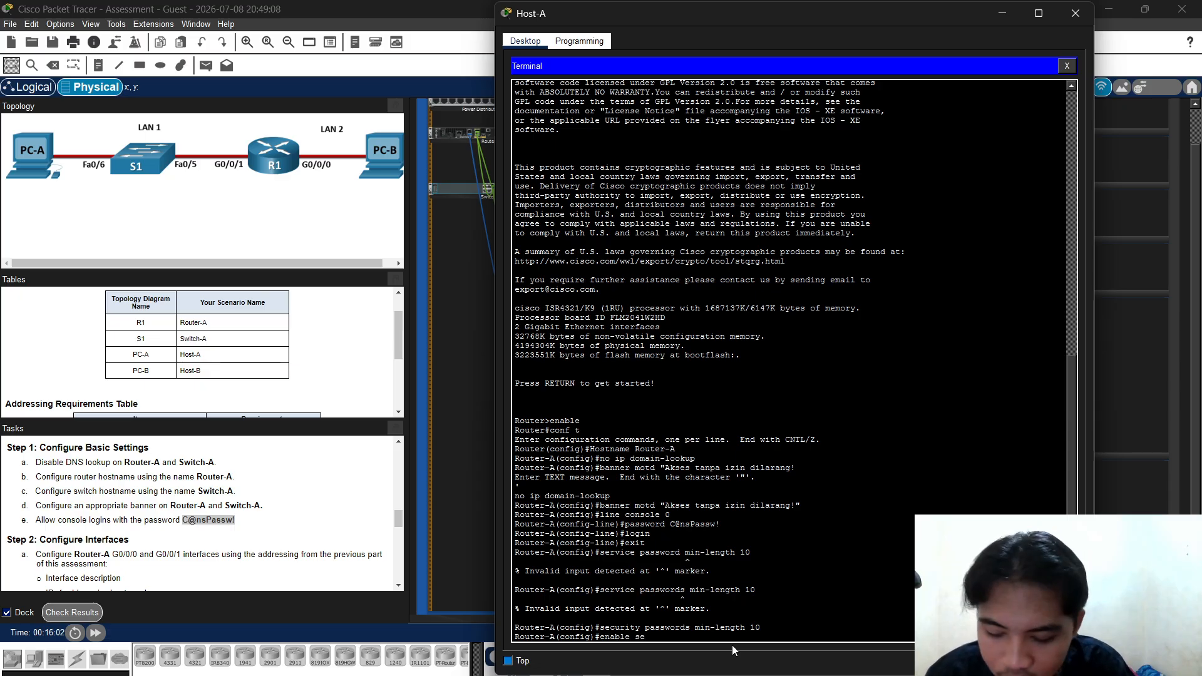
{"action": "type", "text": "cret"}
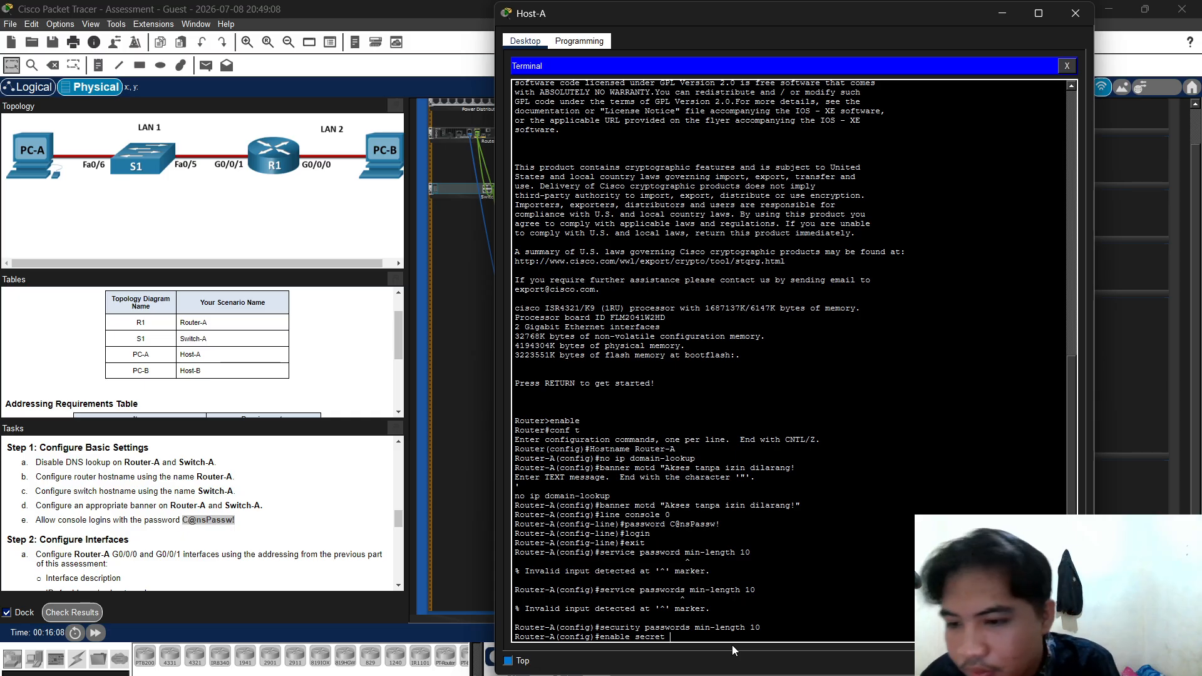
Set Router-A's enable secret to the assessment's enable password
{"action": "scroll", "coordinate": [98, 517], "scroll_direction": "down", "scroll_amount": 10}
{"action": "scroll", "coordinate": [97, 518], "scroll_direction": "down", "scroll_amount": 12}
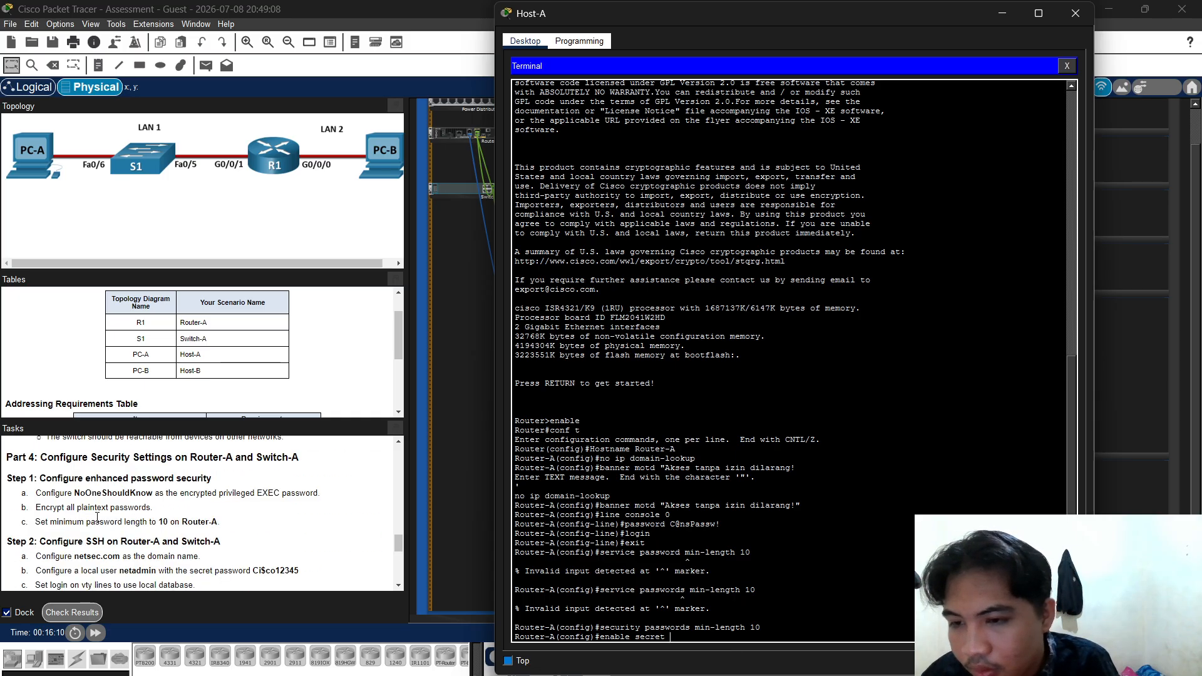
{"action": "scroll", "coordinate": [97, 518], "scroll_direction": "up", "scroll_amount": 20}
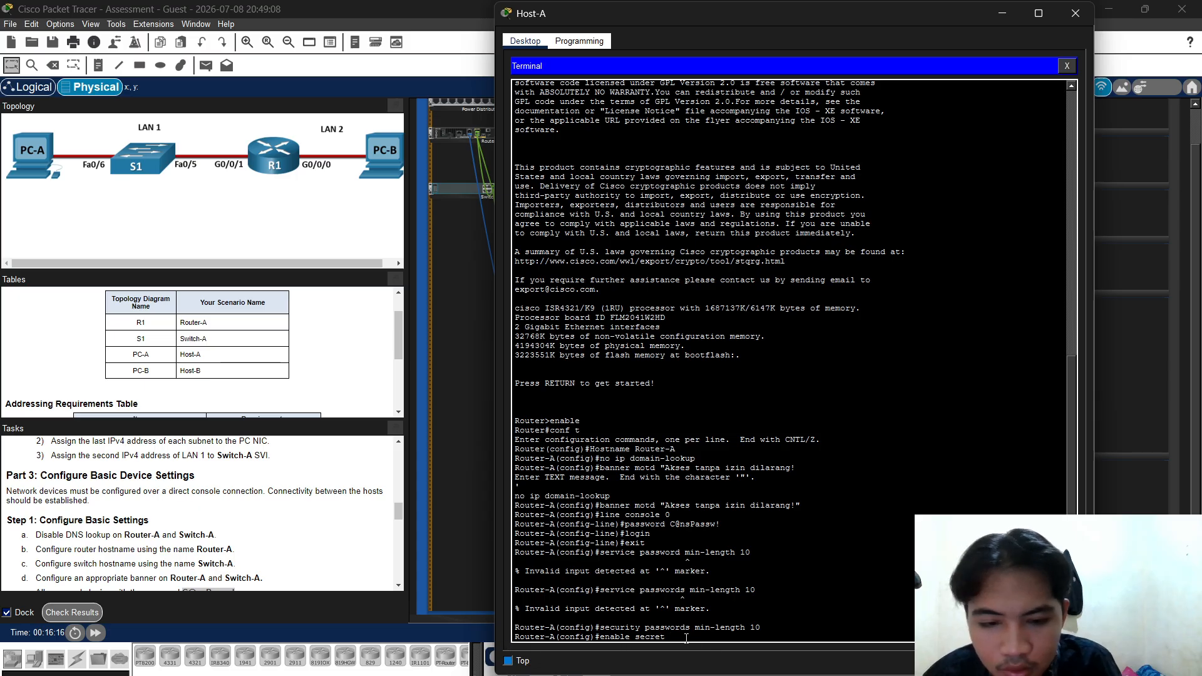
{"action": "type", "text": "C@nsPassw!"}
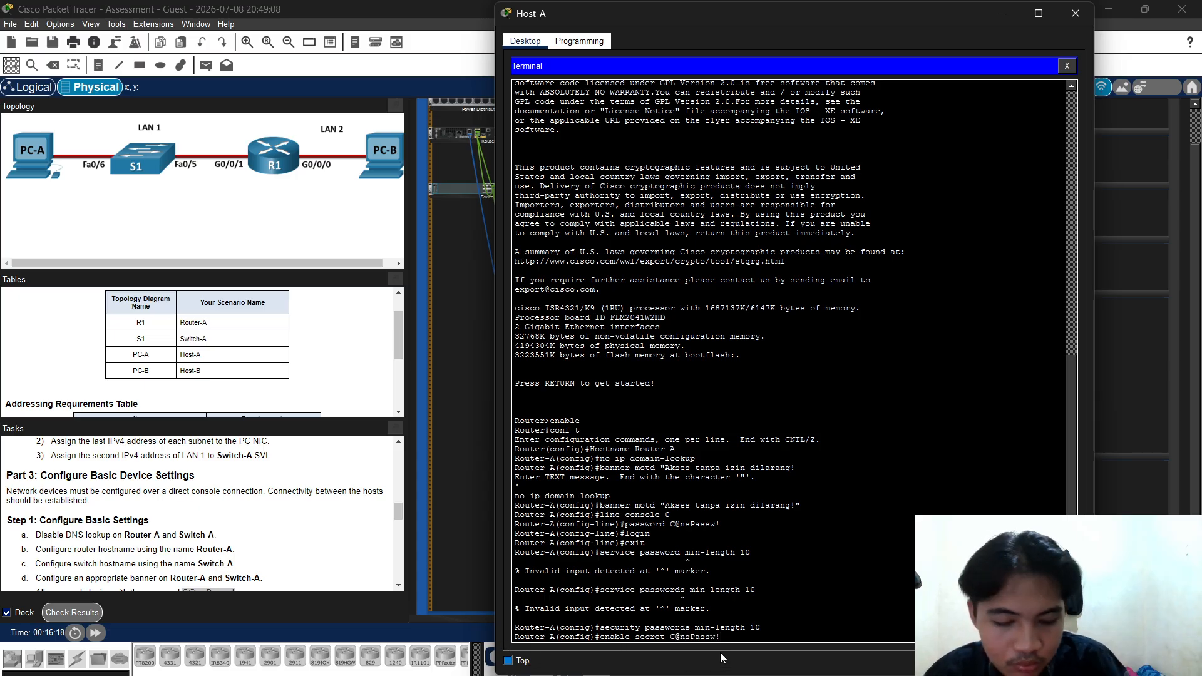
{"action": "key", "text": "Return"}
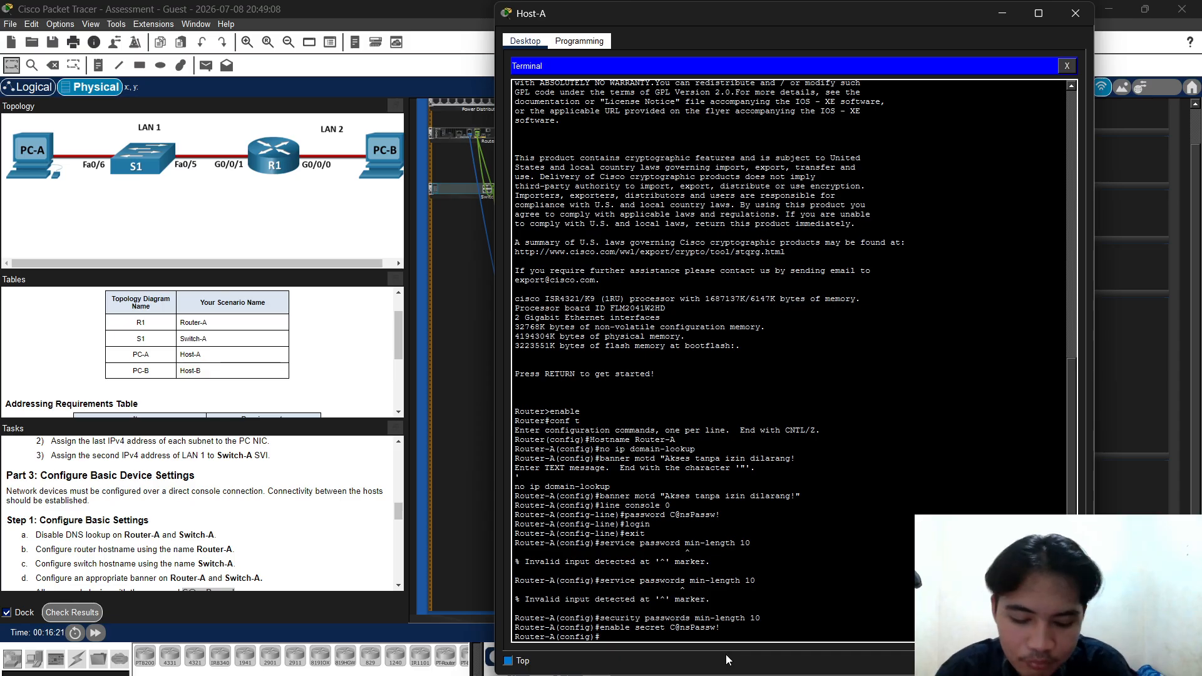
Turn on service password-encryption, fixing the recalled command until it is accepted
{"action": "key", "text": "Up"}
{"action": "key", "text": "Up"}
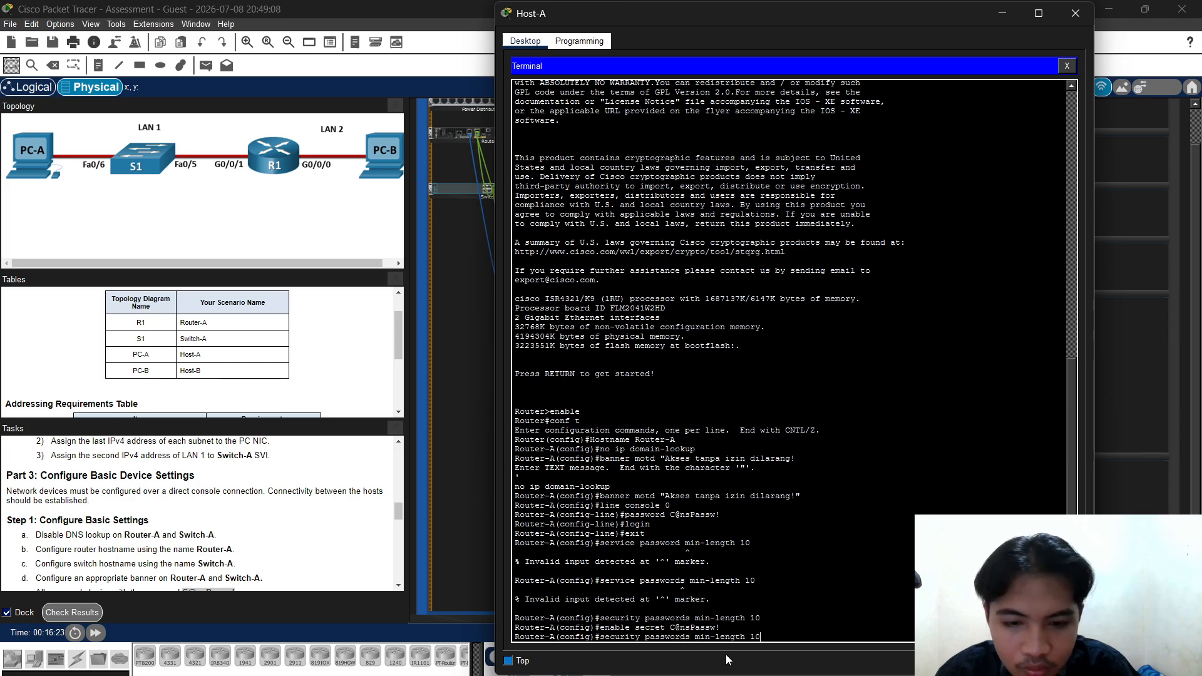
{"action": "key", "text": "Up"}
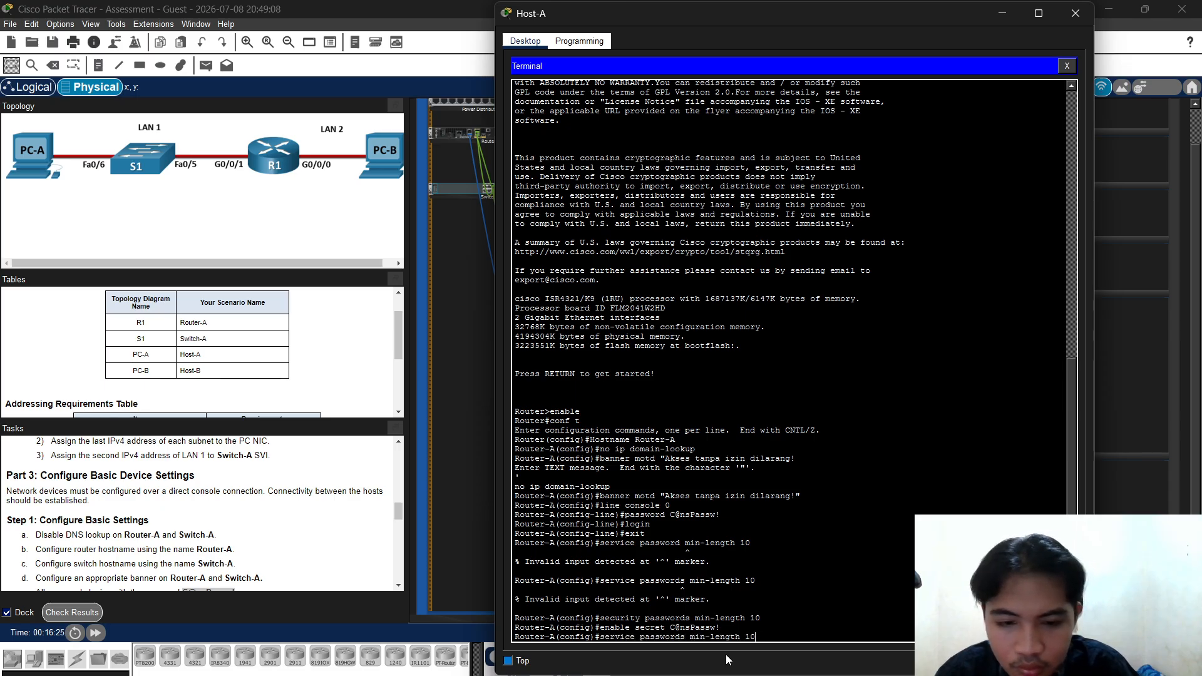
{"action": "key", "text": "BackSpace"}
{"action": "key", "text": "BackSpace"}
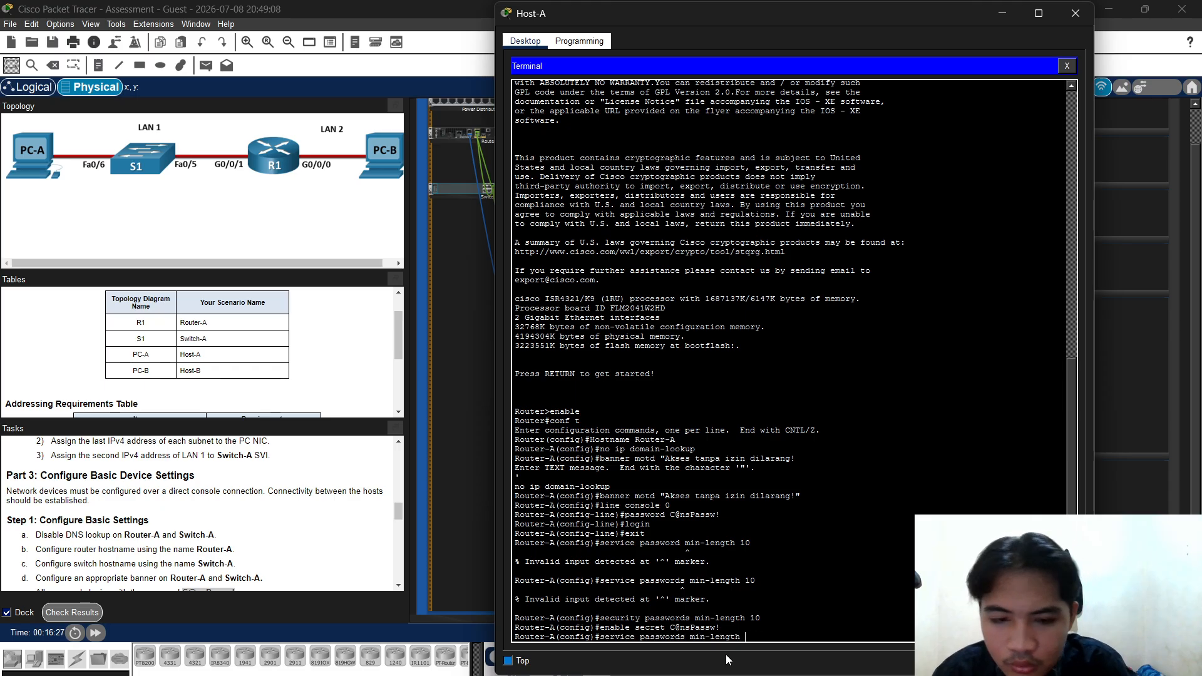
{"action": "key", "text": "BackSpace"}
{"action": "key", "text": "BackSpace"}
{"action": "key", "text": "BackSpace"}
{"action": "key", "text": "BackSpace"}
{"action": "key", "text": "BackSpace"}
{"action": "key", "text": "BackSpace"}
{"action": "key", "text": "BackSpace"}
{"action": "key", "text": "BackSpace"}
{"action": "key", "text": "BackSpace"}
{"action": "key", "text": "BackSpace"}
{"action": "key", "text": "BackSpace"}
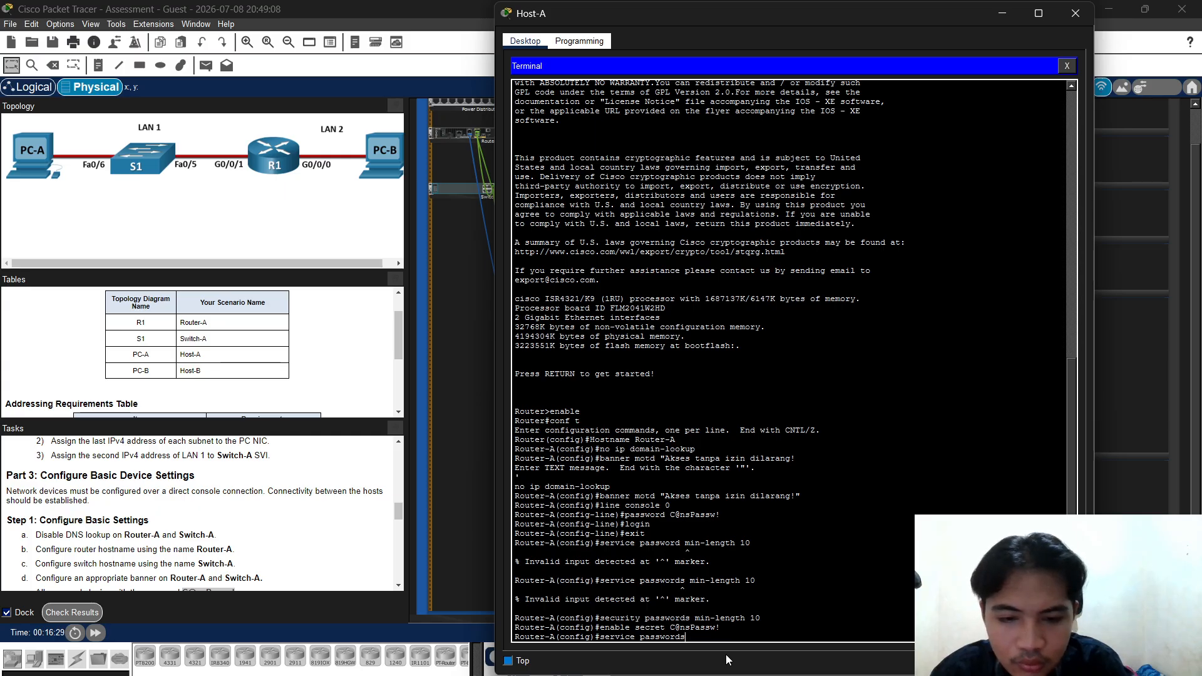
{"action": "type", "text": "-e"}
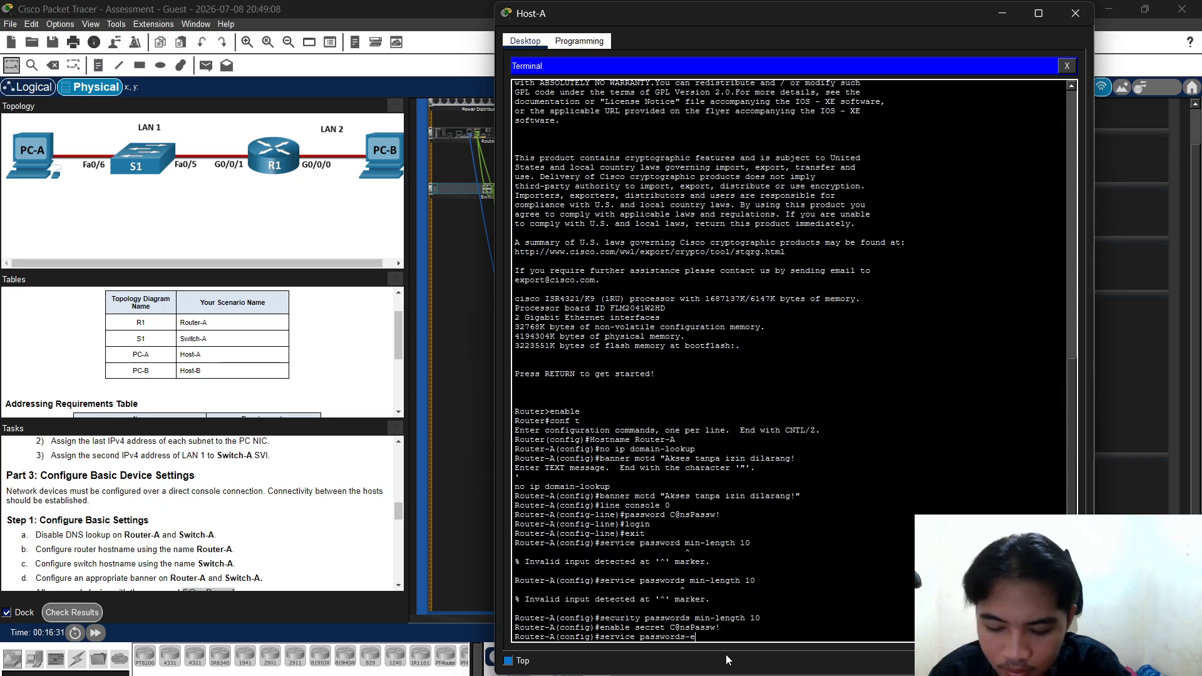
{"action": "type", "text": "ncr"}
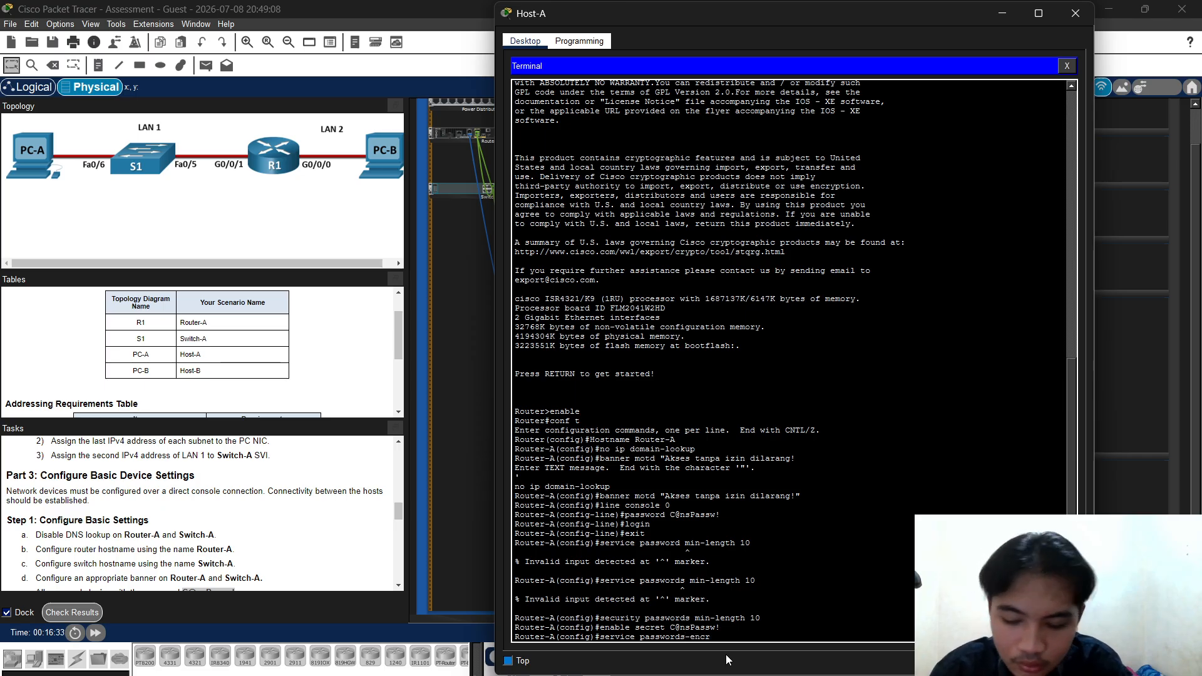
{"action": "type", "text": "yption"}
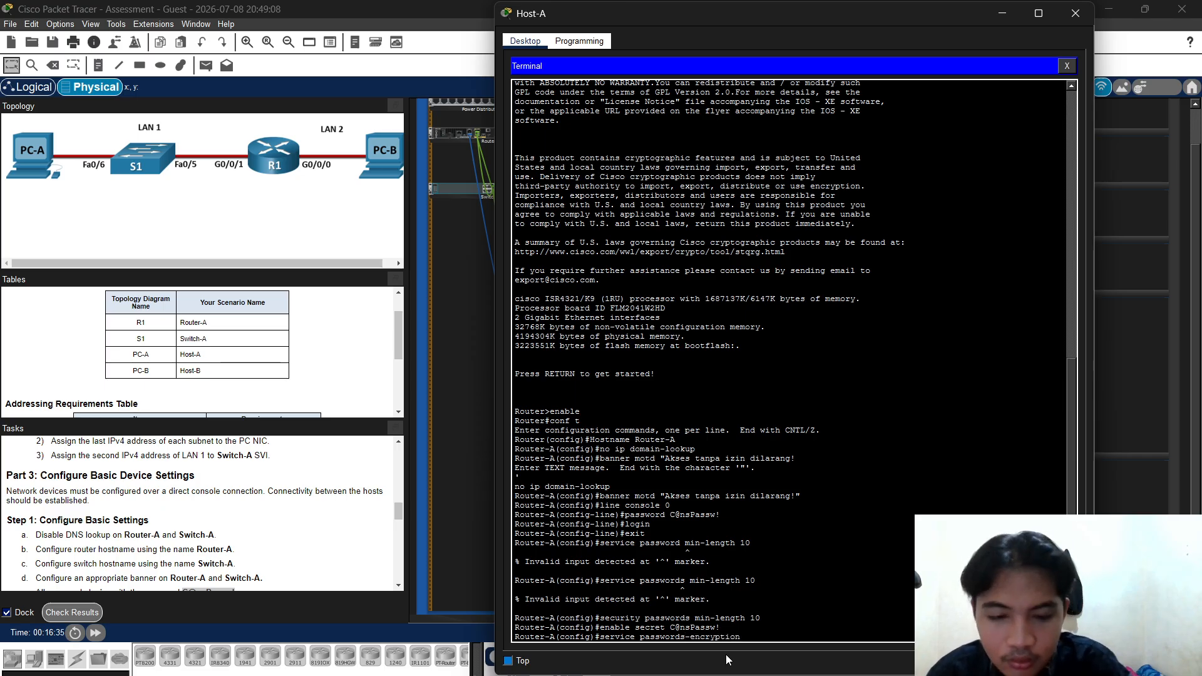
{"action": "key", "text": "Return"}
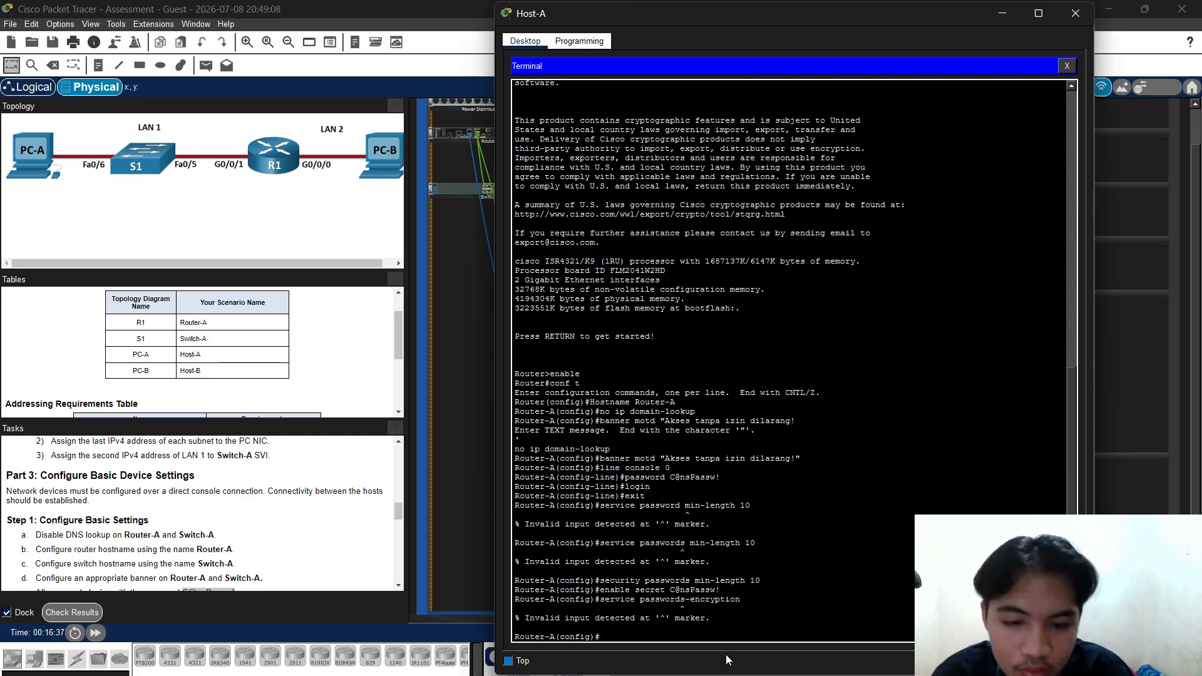
{"action": "key", "text": "Up"}
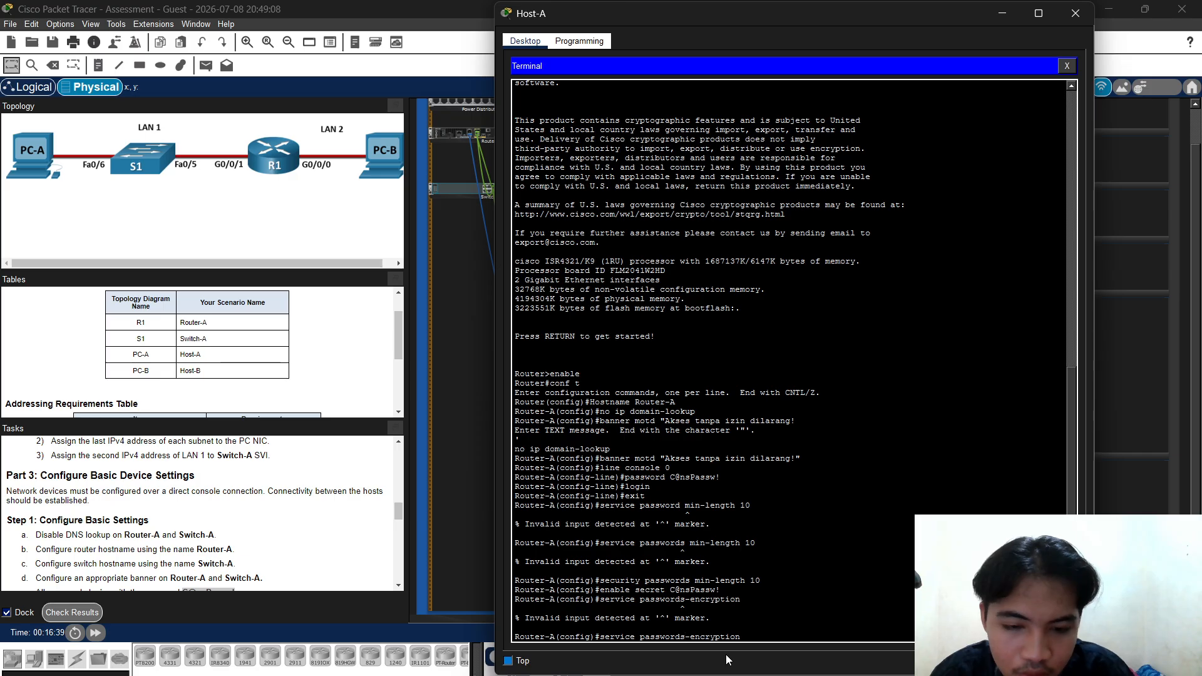
{"action": "key", "text": "Left"}
{"action": "key", "text": "Left"}
{"action": "key", "text": "Left"}
{"action": "key", "text": "Left"}
{"action": "key", "text": "Left"}
{"action": "key", "text": "Left"}
{"action": "key", "text": "Left"}
{"action": "key", "text": "Left"}
{"action": "key", "text": "Left"}
{"action": "key", "text": "Left"}
{"action": "key", "text": "Left"}
{"action": "key", "text": "BackSpace"}
{"action": "key", "text": "Return"}
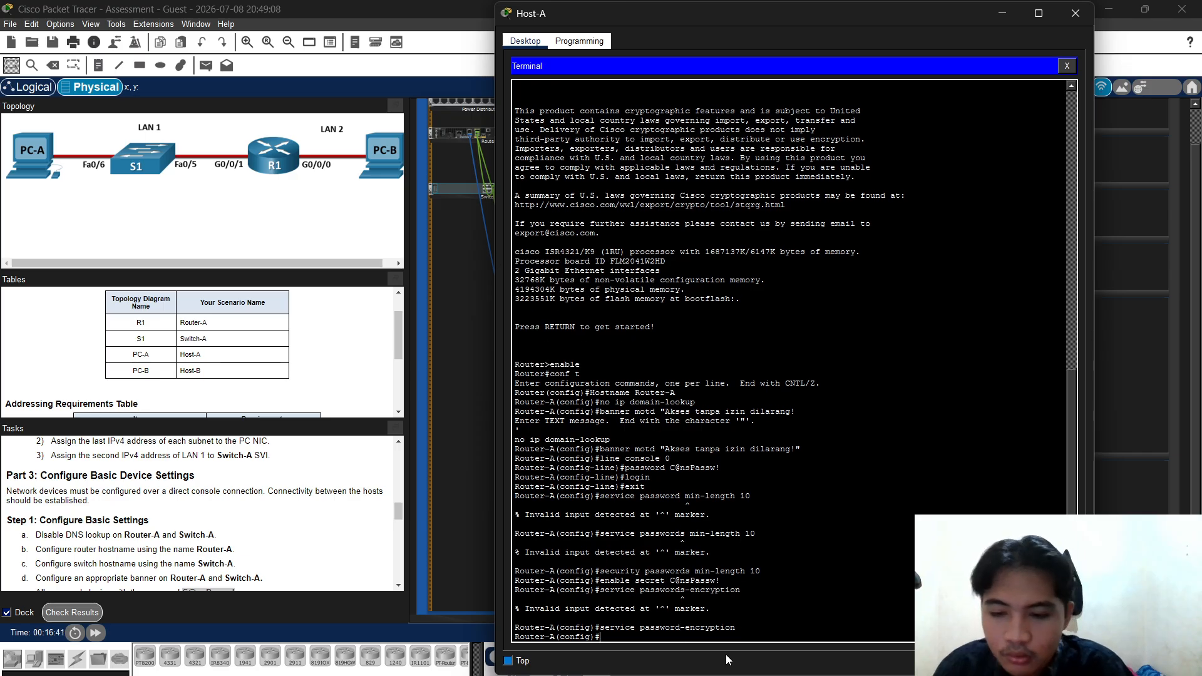
Begin typing the domain name command 'ip domain name net'
{"action": "type", "text": "ip"}
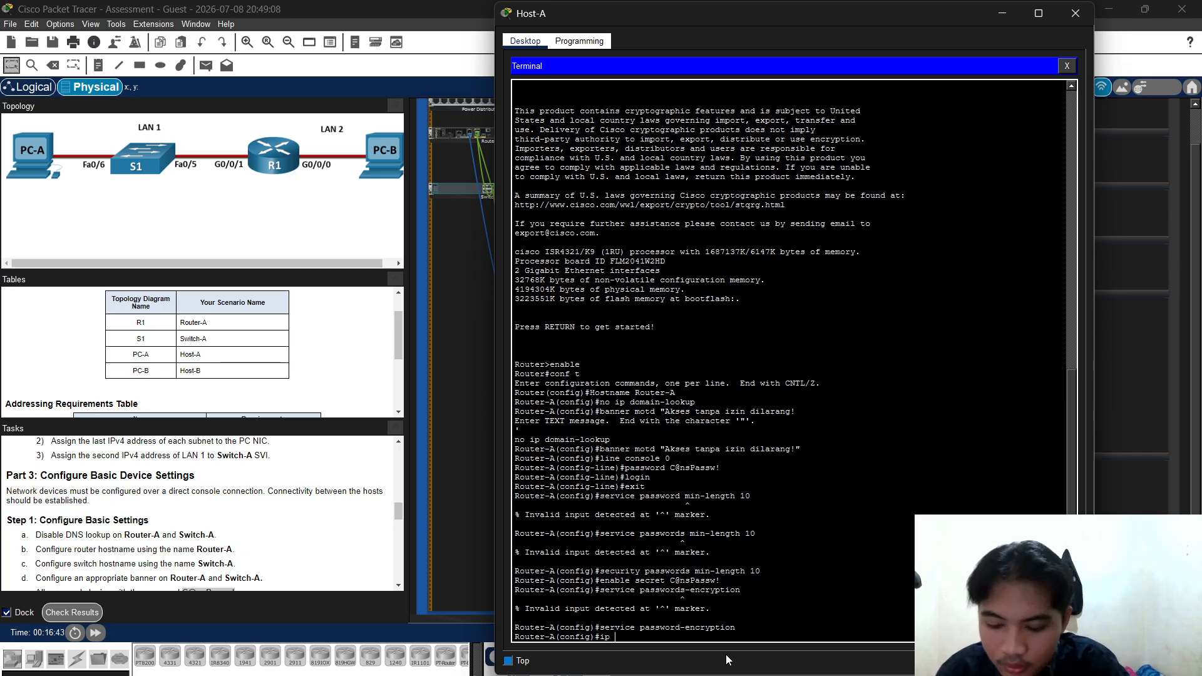
{"action": "type", "text": " domain"}
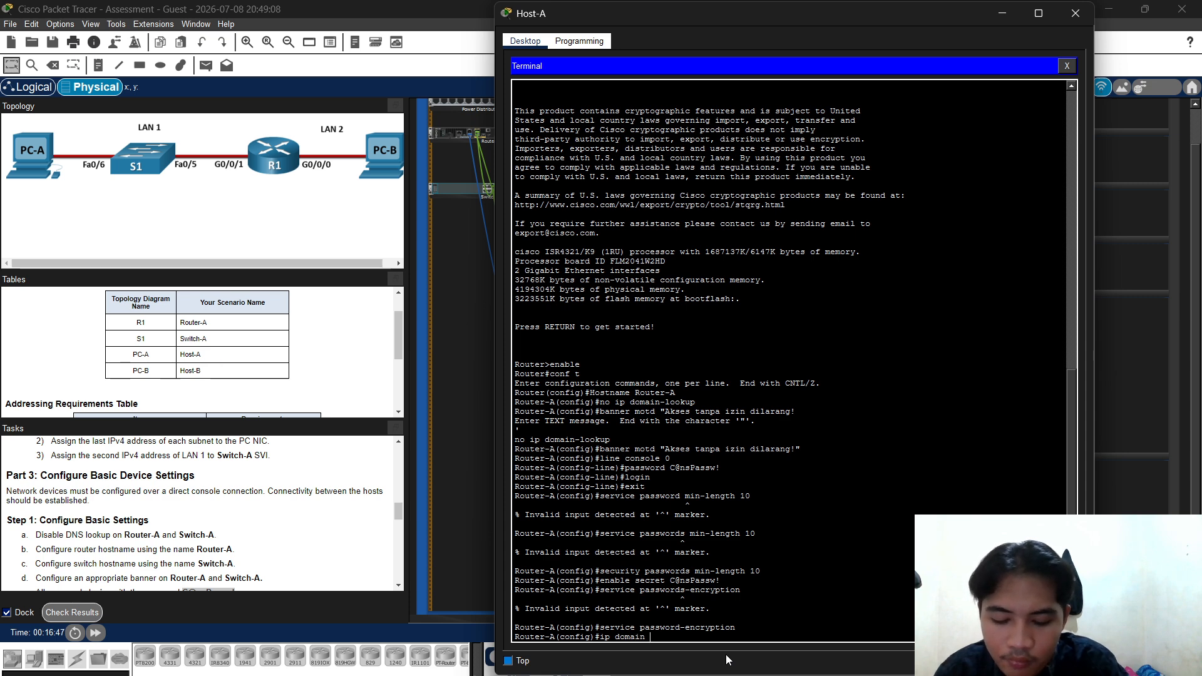
{"action": "type", "text": " name "}
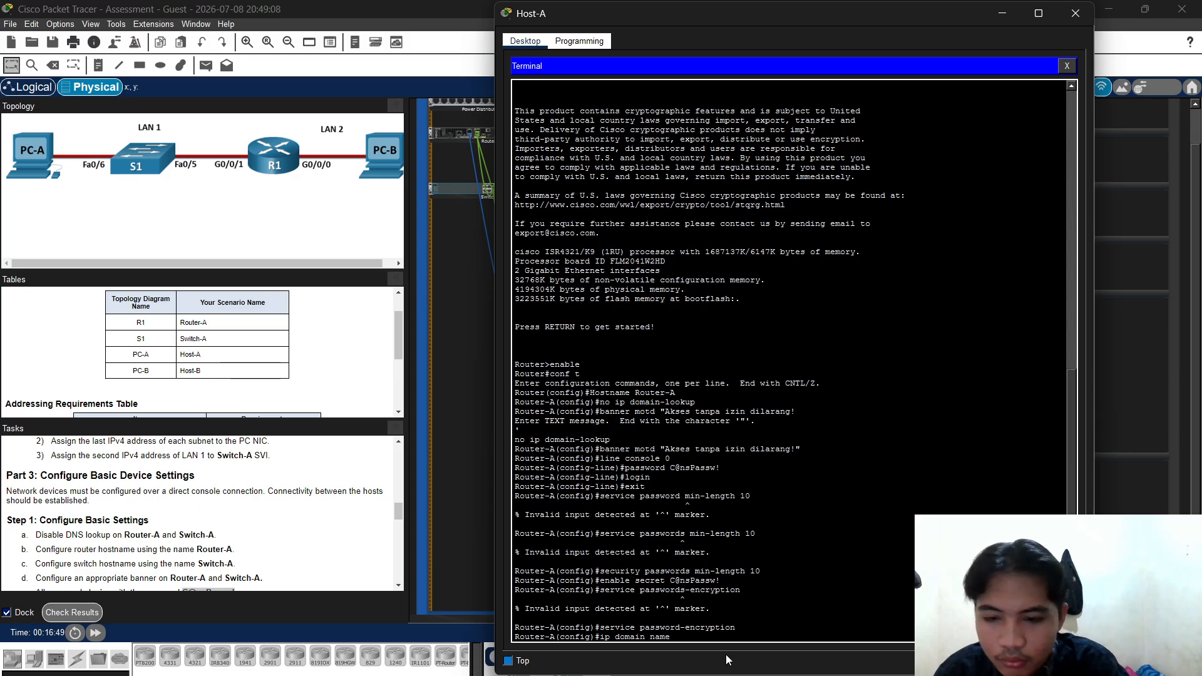
{"action": "type", "text": "net"}
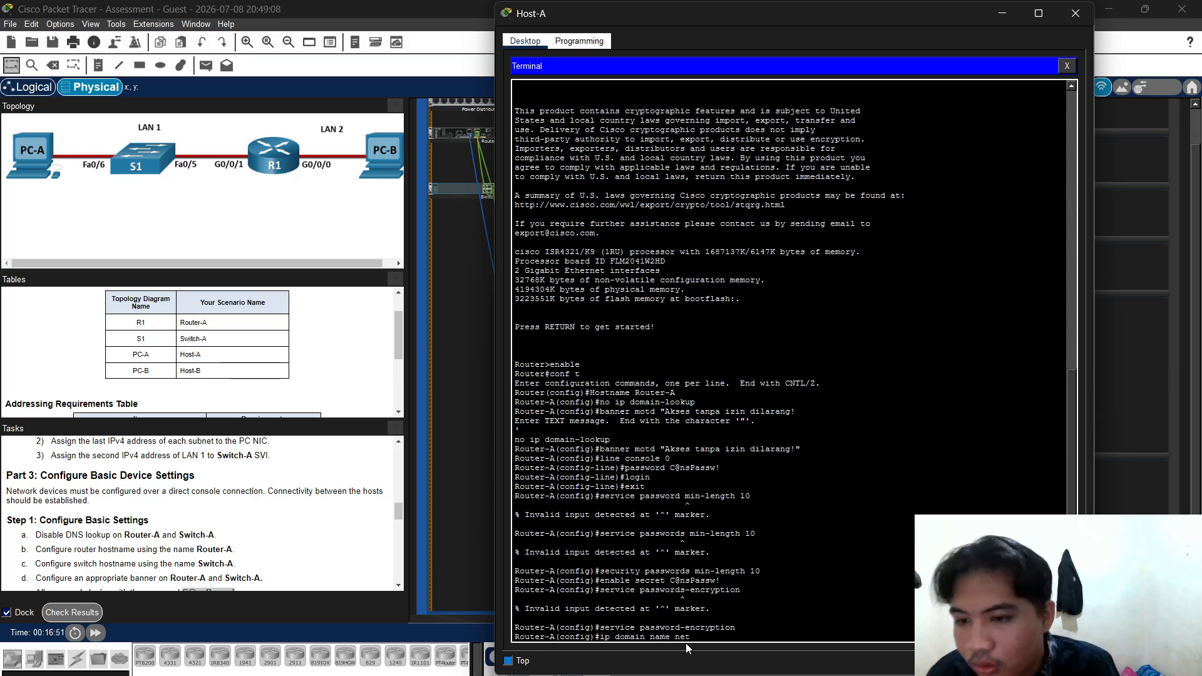
{"action": "scroll", "coordinate": [136, 479], "scroll_direction": "down", "scroll_amount": 2}
{"action": "scroll", "coordinate": [135, 479], "scroll_direction": "up", "scroll_amount": 4}
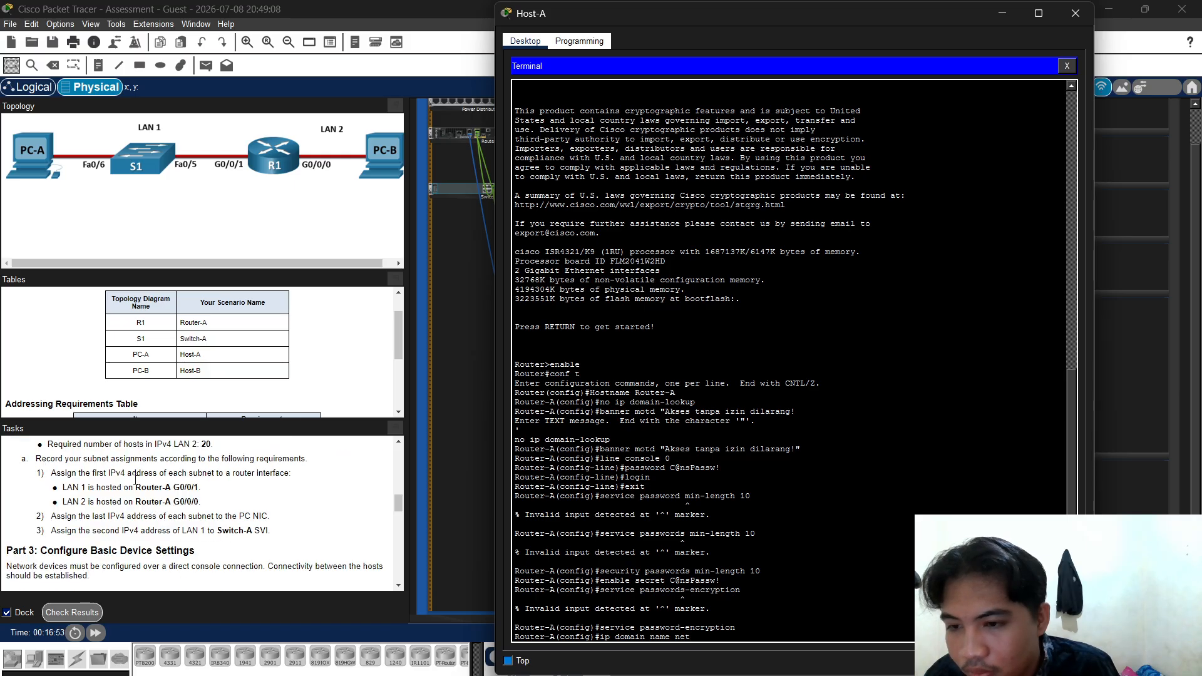
{"action": "scroll", "coordinate": [135, 479], "scroll_direction": "up", "scroll_amount": 6}
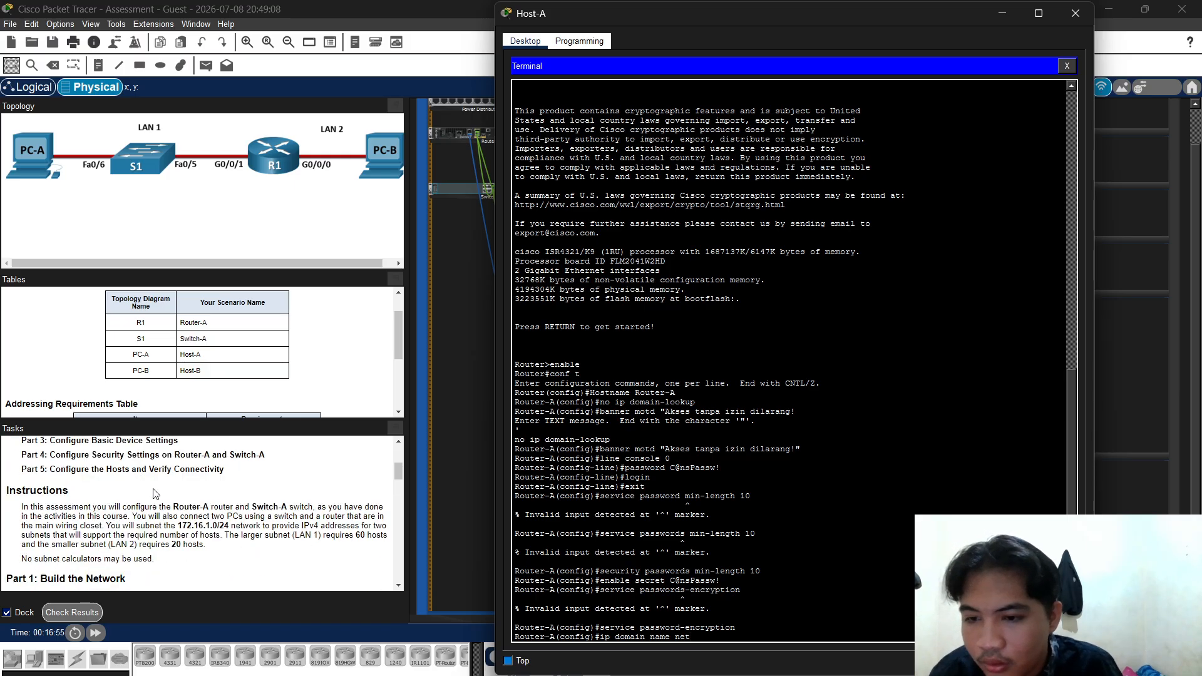
{"action": "scroll", "coordinate": [156, 494], "scroll_direction": "up", "scroll_amount": 3}
{"action": "scroll", "coordinate": [163, 492], "scroll_direction": "down", "scroll_amount": 6}
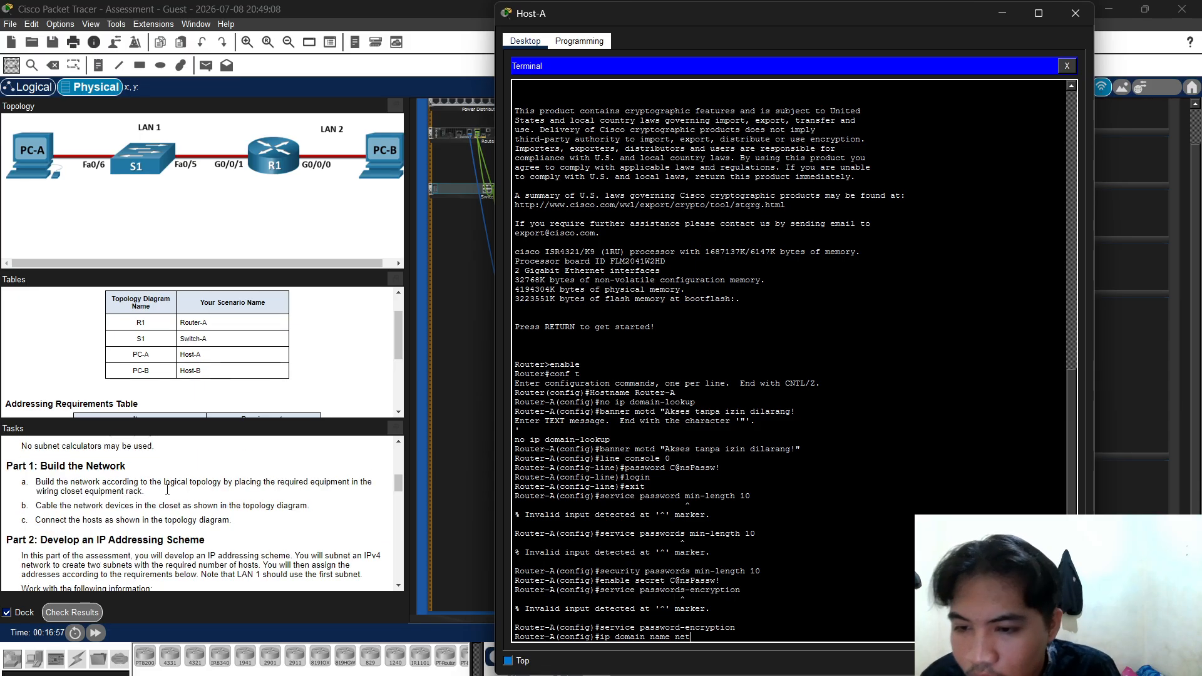
{"action": "scroll", "coordinate": [168, 491], "scroll_direction": "down", "scroll_amount": 8}
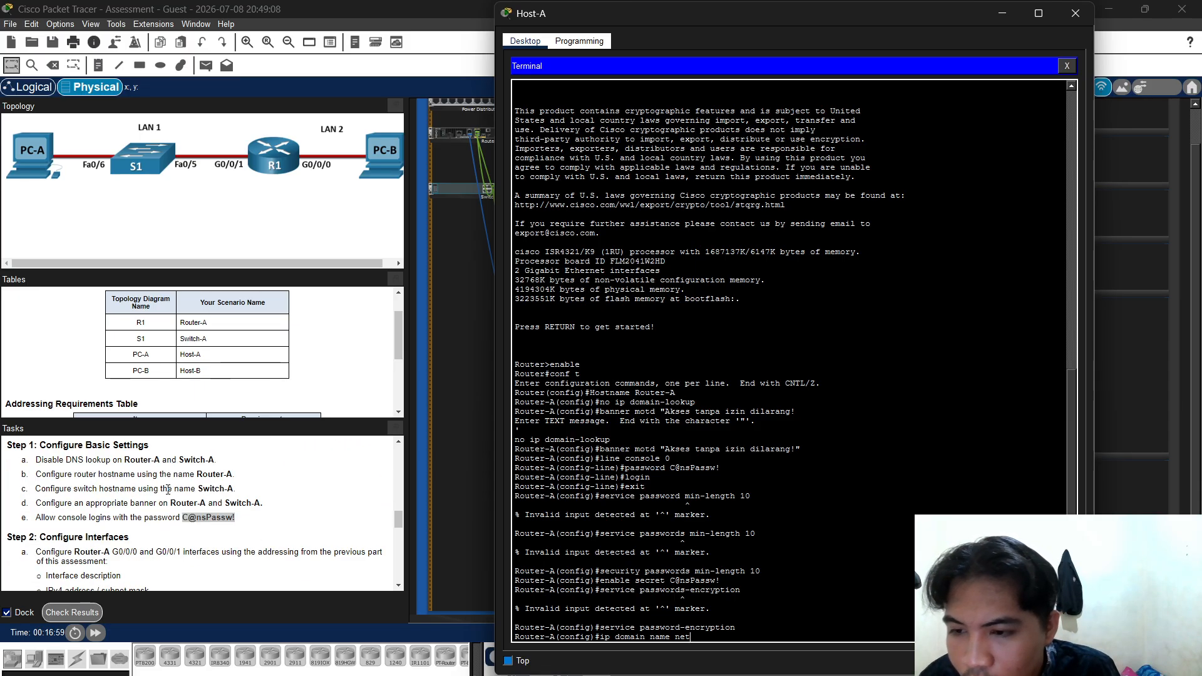
{"action": "scroll", "coordinate": [169, 493], "scroll_direction": "down", "scroll_amount": 3}
{"action": "scroll", "coordinate": [171, 496], "scroll_direction": "down", "scroll_amount": 3}
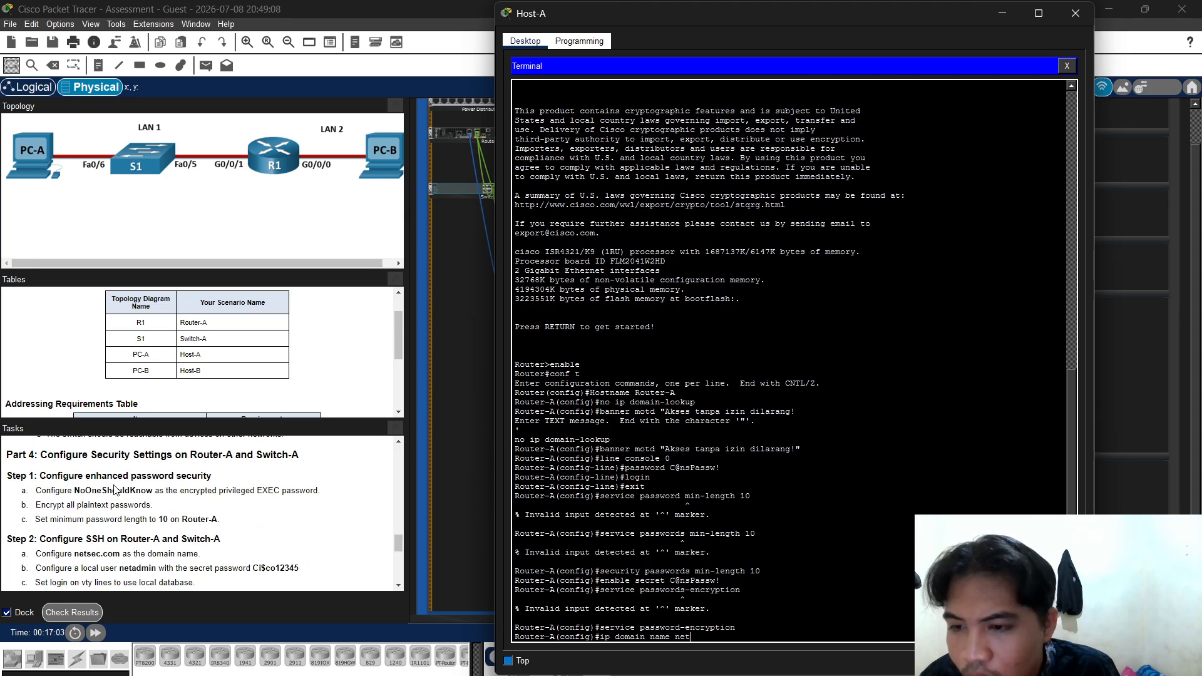
Bring Host-A's terminal window back to the front and move it further right
{"action": "left_click", "coordinate": [90, 488]}
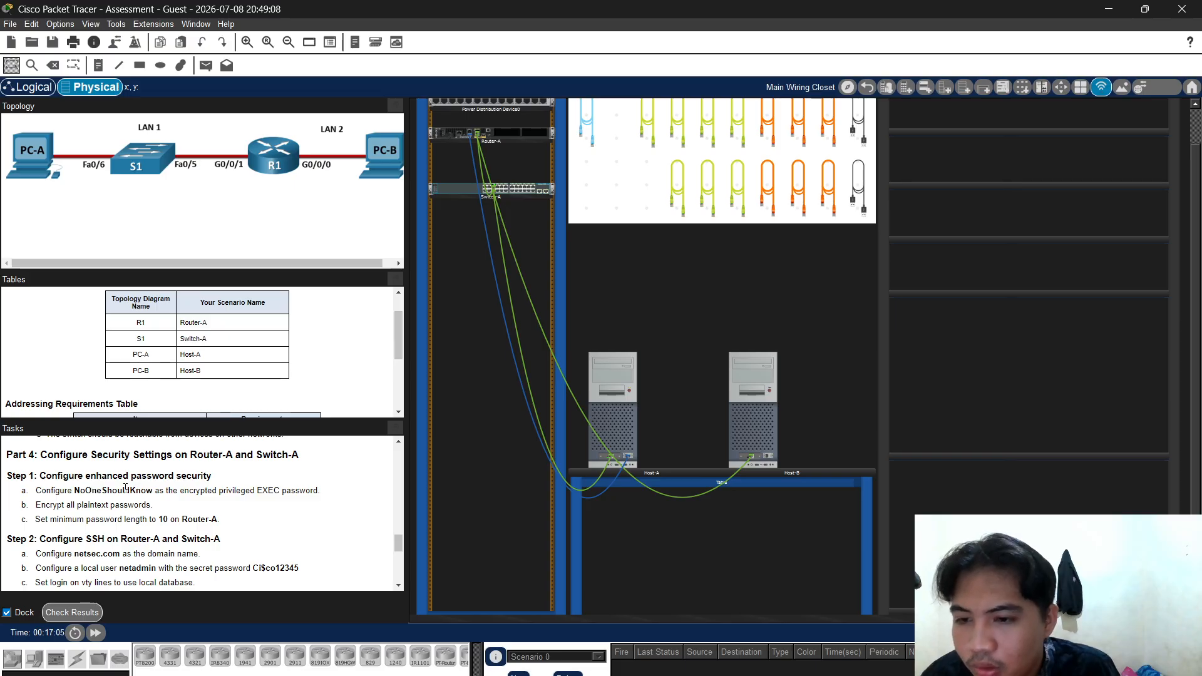
{"action": "left_click", "coordinate": [627, 388]}
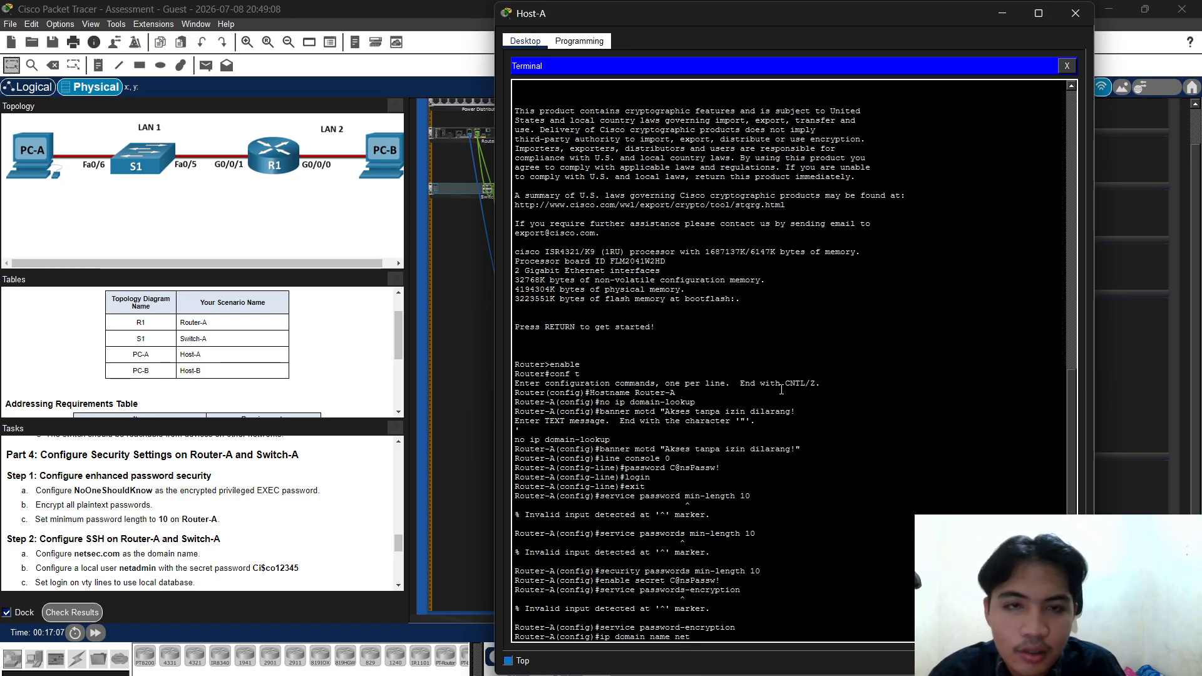
{"action": "left_click_drag", "start_coordinate": [711, 27], "coordinate": [854, 1]}
{"action": "left_click", "coordinate": [1118, 13]}
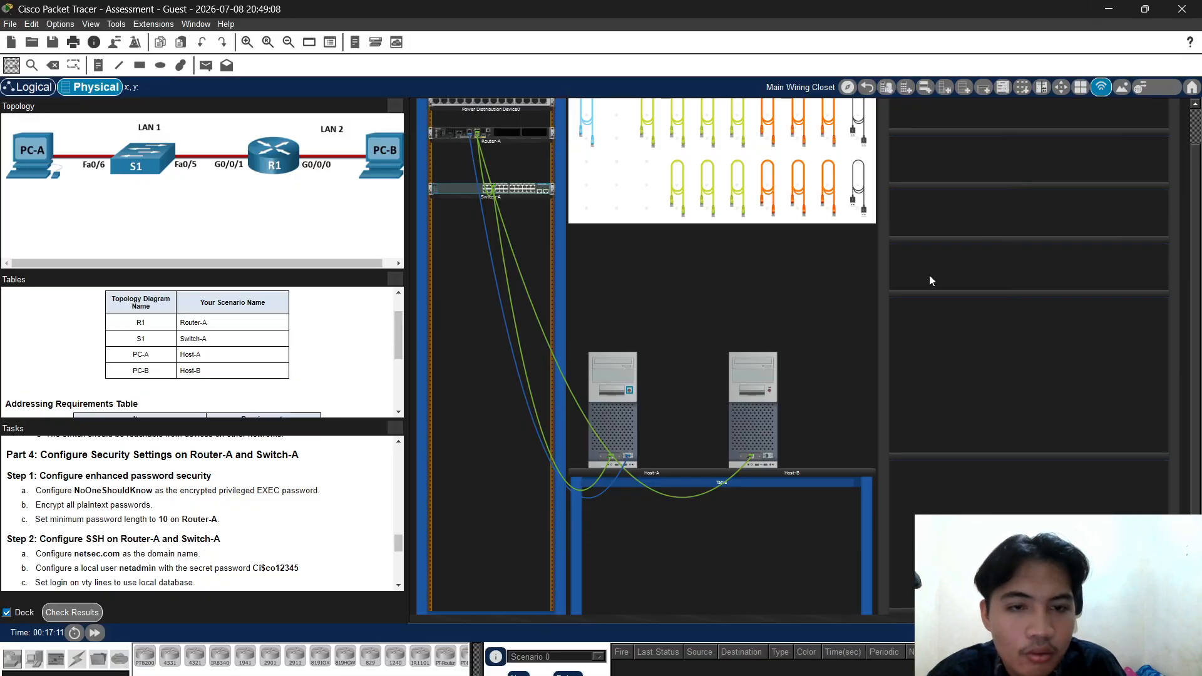
{"action": "left_click", "coordinate": [621, 362]}
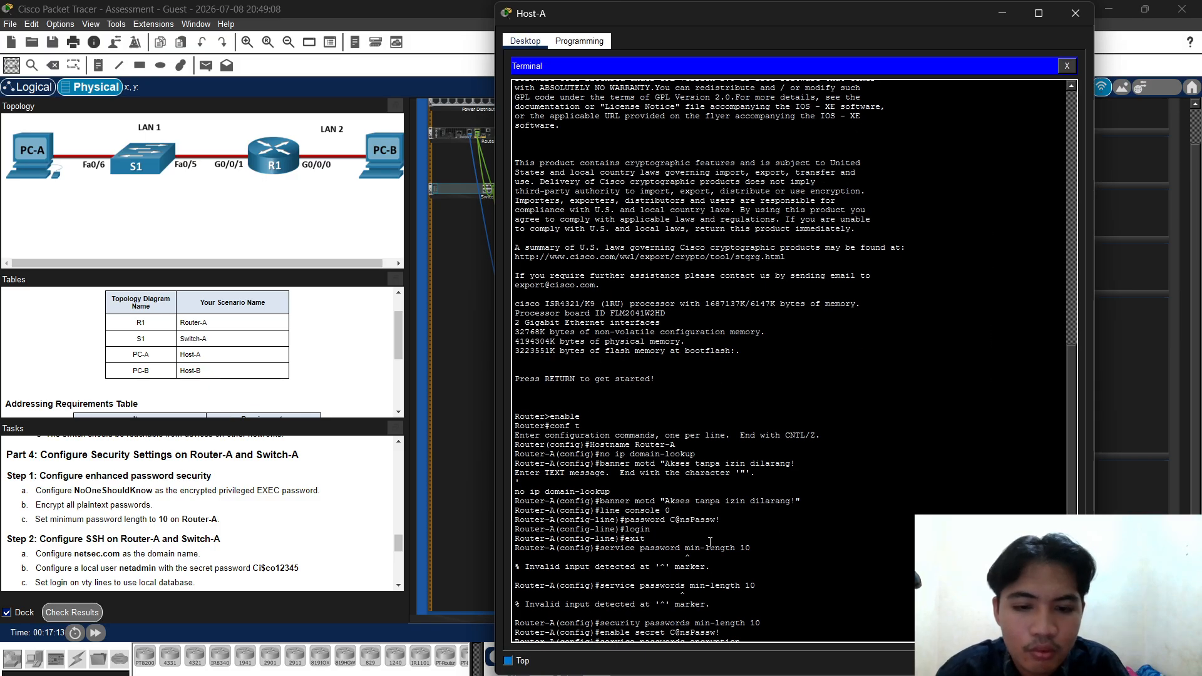
{"action": "scroll", "coordinate": [706, 433], "scroll_direction": "down", "scroll_amount": 2}
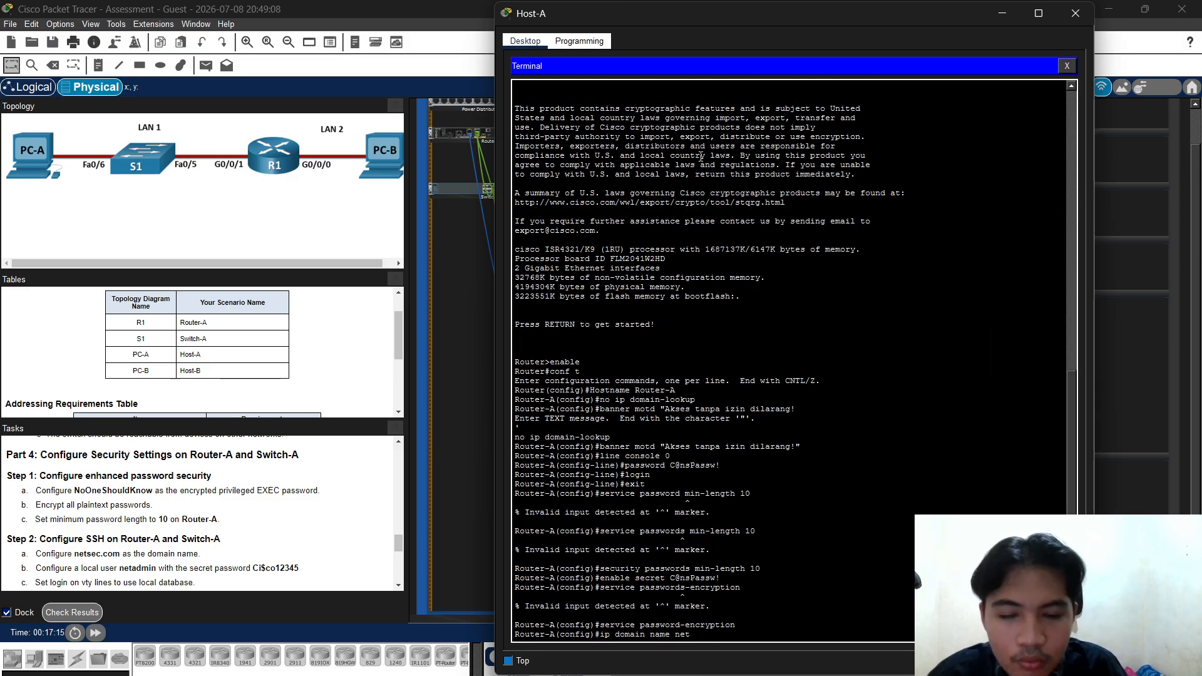
{"action": "left_click", "coordinate": [686, 0]}
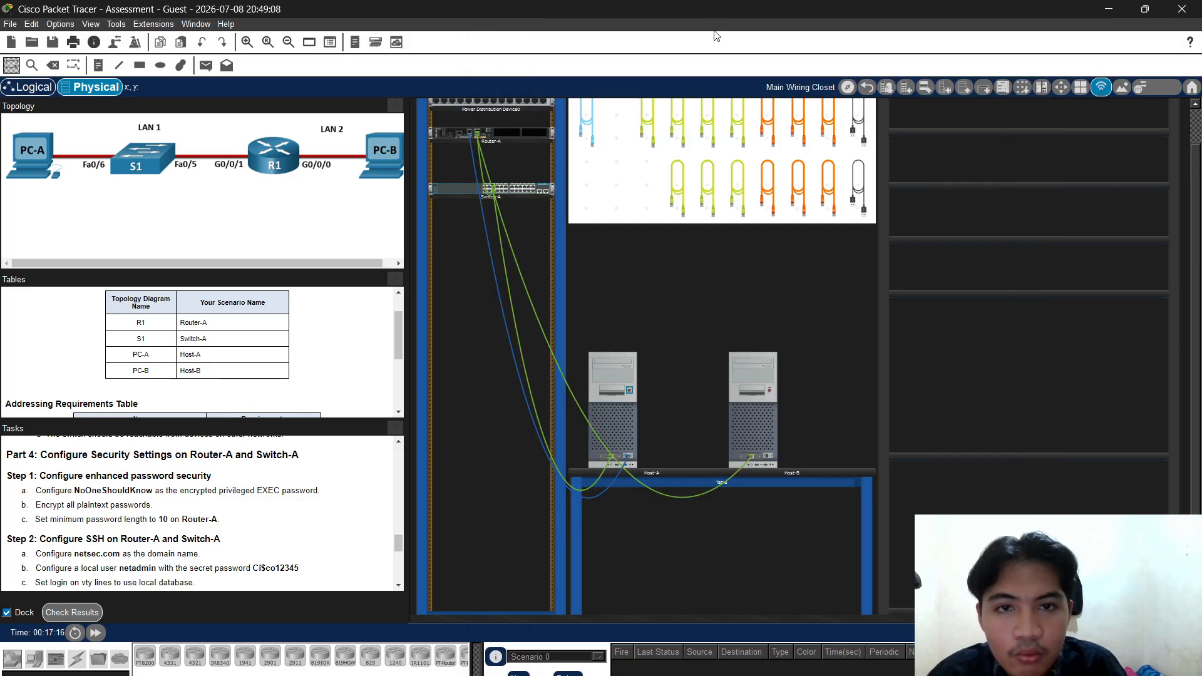
{"action": "left_click", "coordinate": [611, 401]}
{"action": "left_click_drag", "start_coordinate": [663, 8], "coordinate": [732, 24]}
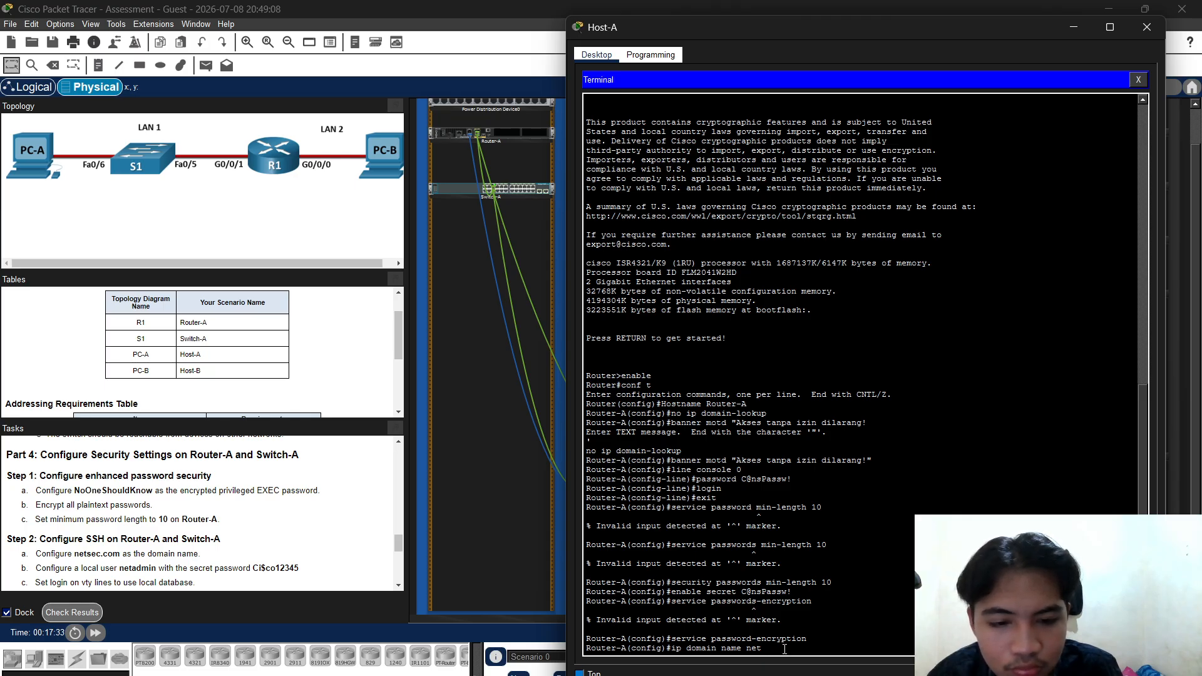
Complete and apply the domain name netsec.com
{"action": "scroll", "coordinate": [148, 561], "scroll_direction": "down", "scroll_amount": 3}
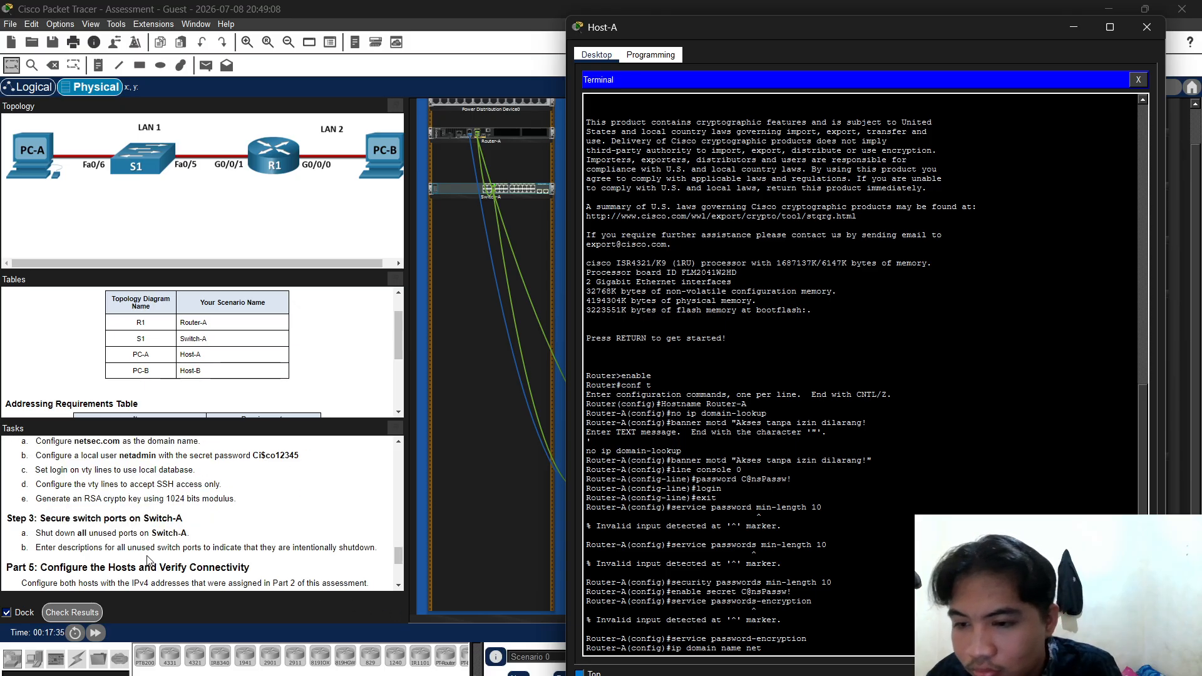
{"action": "scroll", "coordinate": [148, 560], "scroll_direction": "up", "scroll_amount": 1}
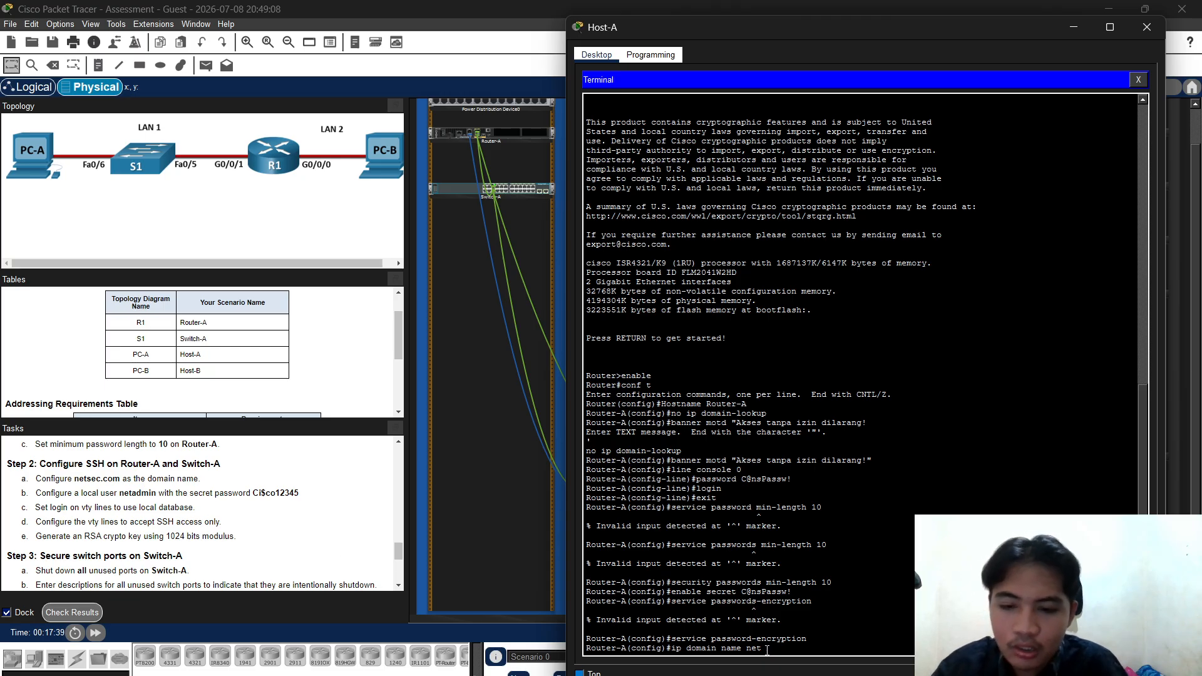
{"action": "type", "text": "sec"}
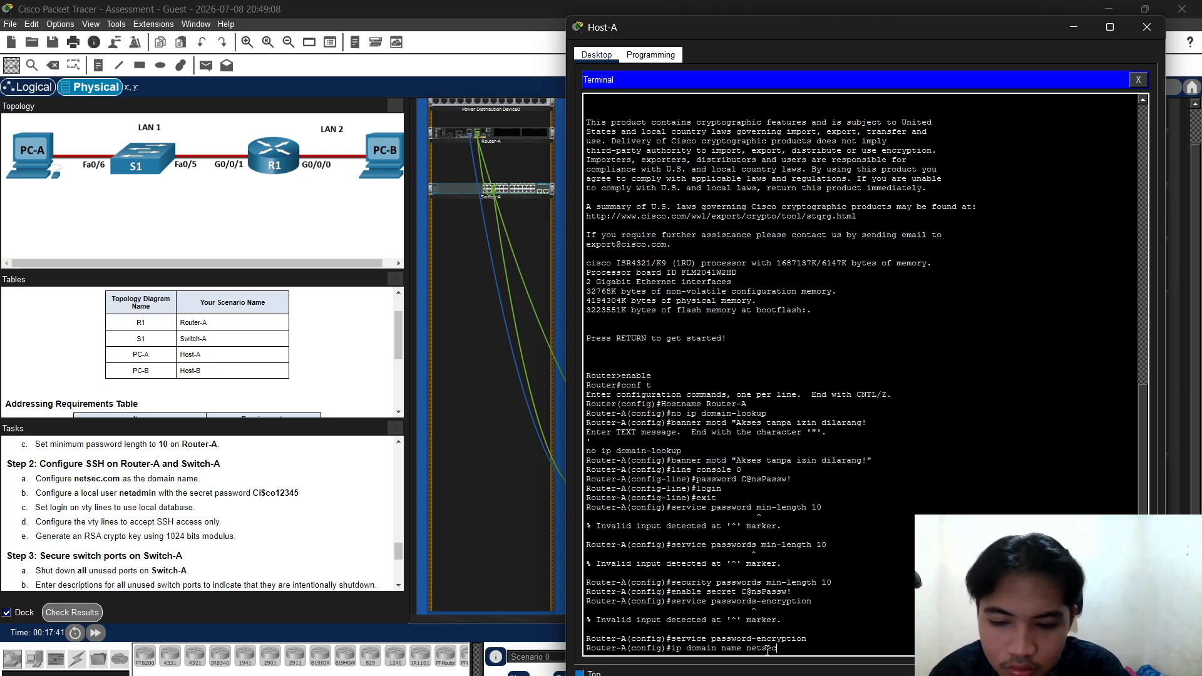
{"action": "type", "text": ".c"}
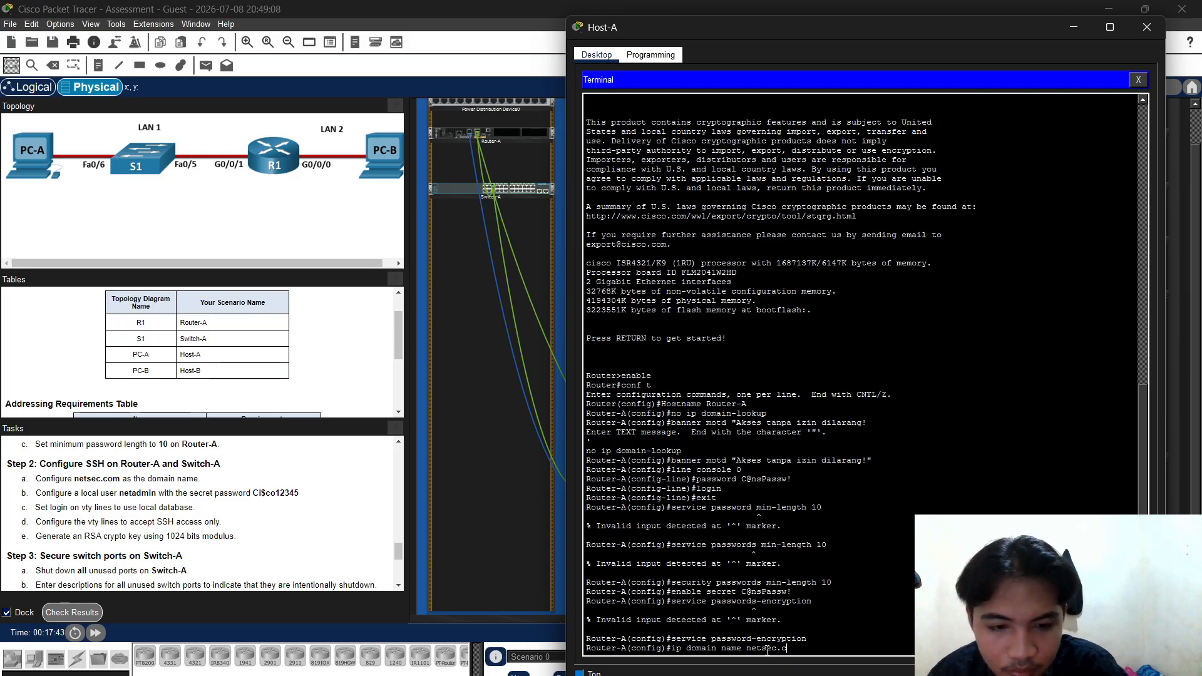
{"action": "type", "text": "om"}
{"action": "key", "text": "Return"}
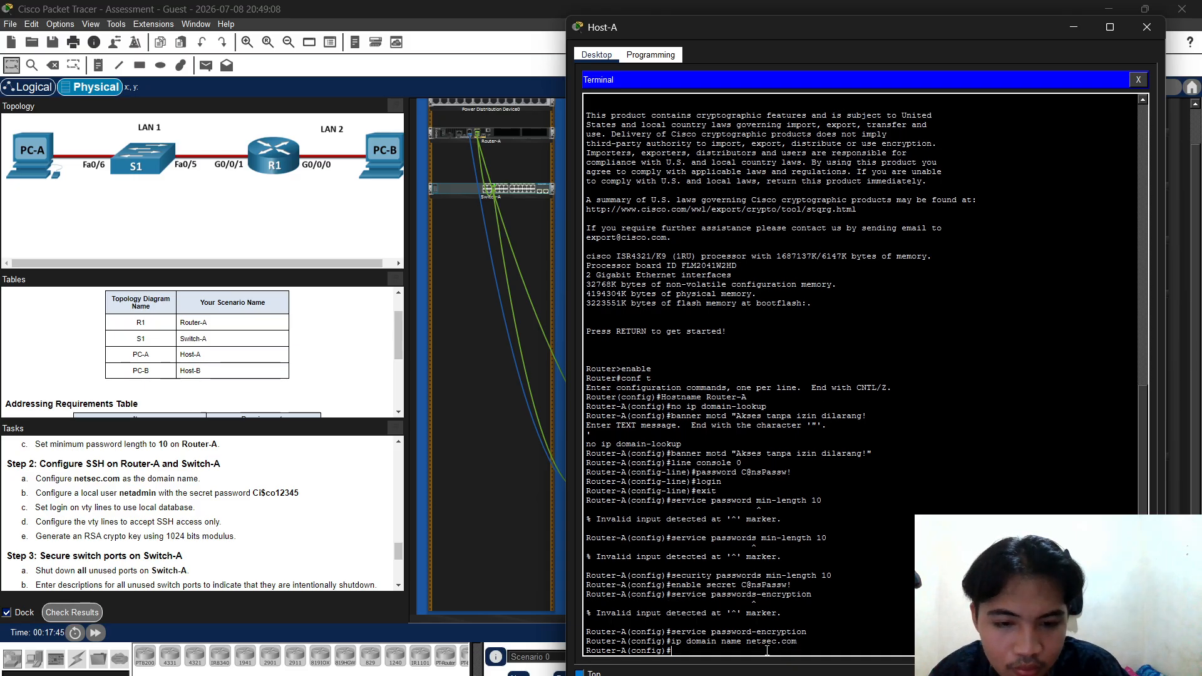
Replace the enable secret with the password copied from the task instructions
{"action": "key", "text": "Up"}
{"action": "key", "text": "Up"}
{"action": "key", "text": "Up"}
{"action": "key", "text": "Up"}
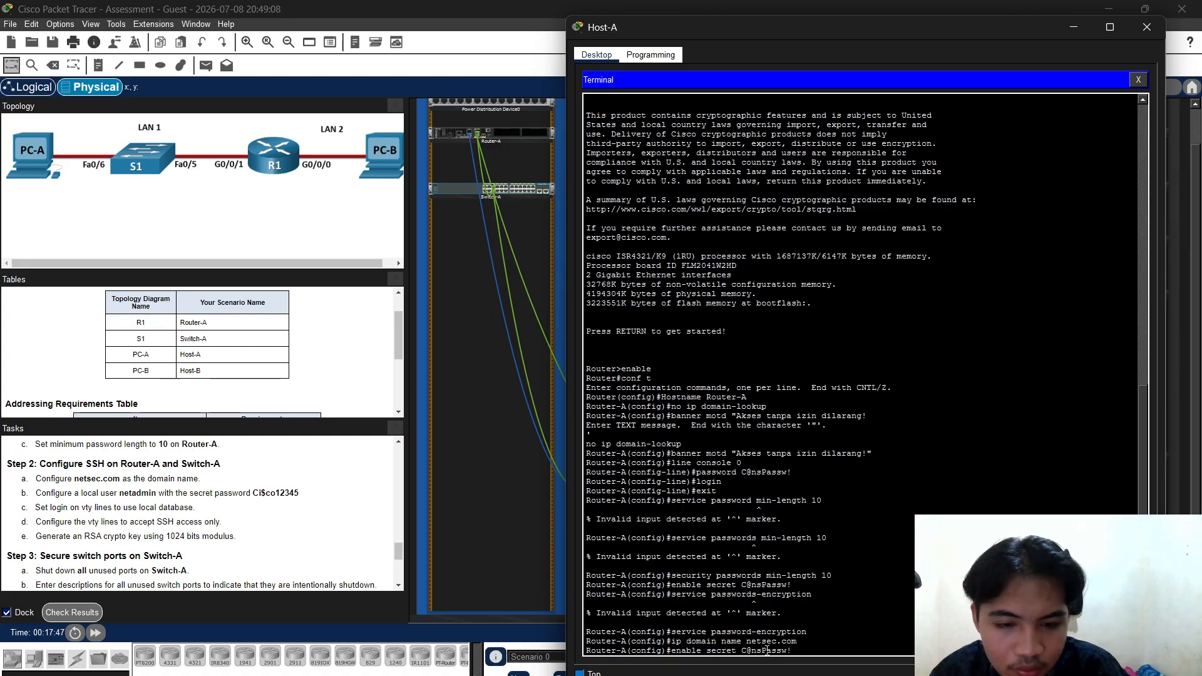
{"action": "key", "text": "BackSpace"}
{"action": "key", "text": "BackSpace"}
{"action": "key", "text": "BackSpace"}
{"action": "key", "text": "BackSpace"}
{"action": "key", "text": "BackSpace"}
{"action": "key", "text": "BackSpace"}
{"action": "key", "text": "BackSpace"}
{"action": "key", "text": "BackSpace"}
{"action": "key", "text": "BackSpace"}
{"action": "key", "text": "BackSpace"}
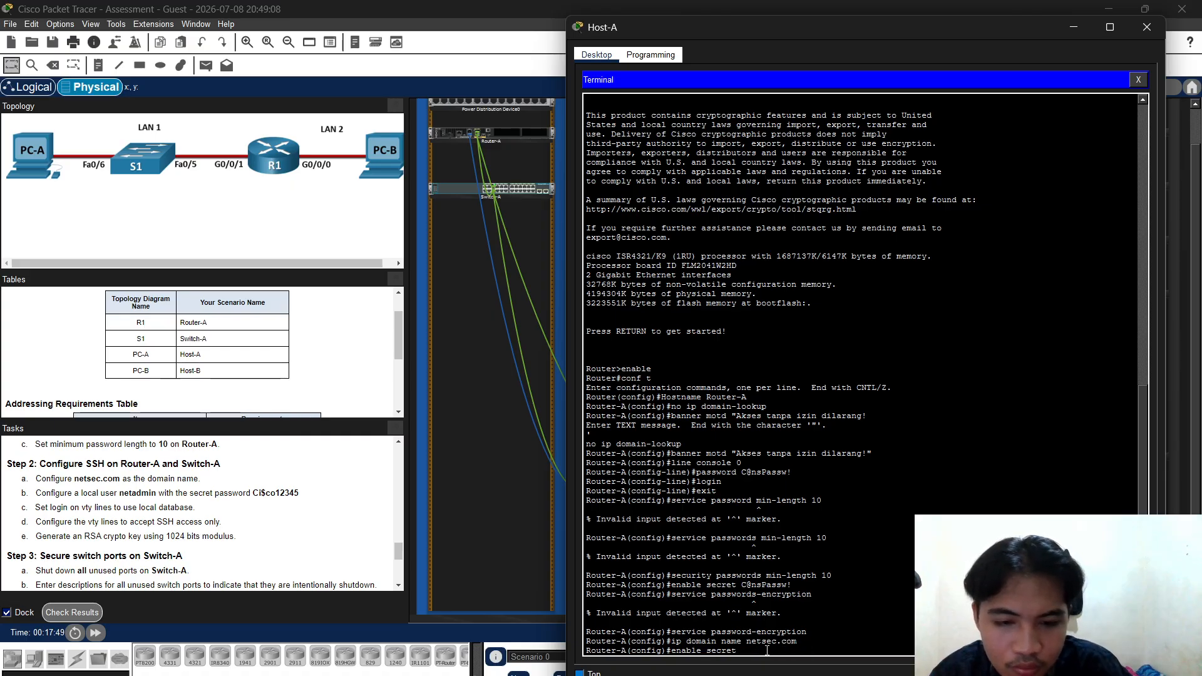
{"action": "scroll", "coordinate": [75, 530], "scroll_direction": "up", "scroll_amount": 3}
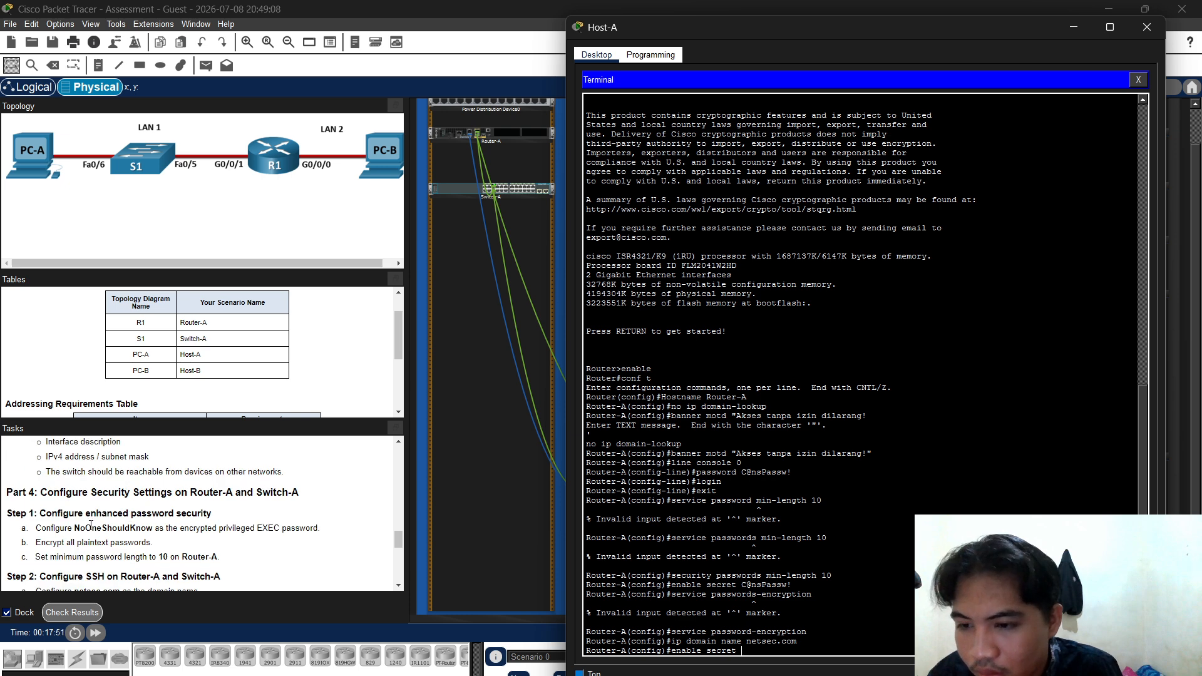
{"action": "left_click_drag", "start_coordinate": [75, 530], "coordinate": [151, 530]}
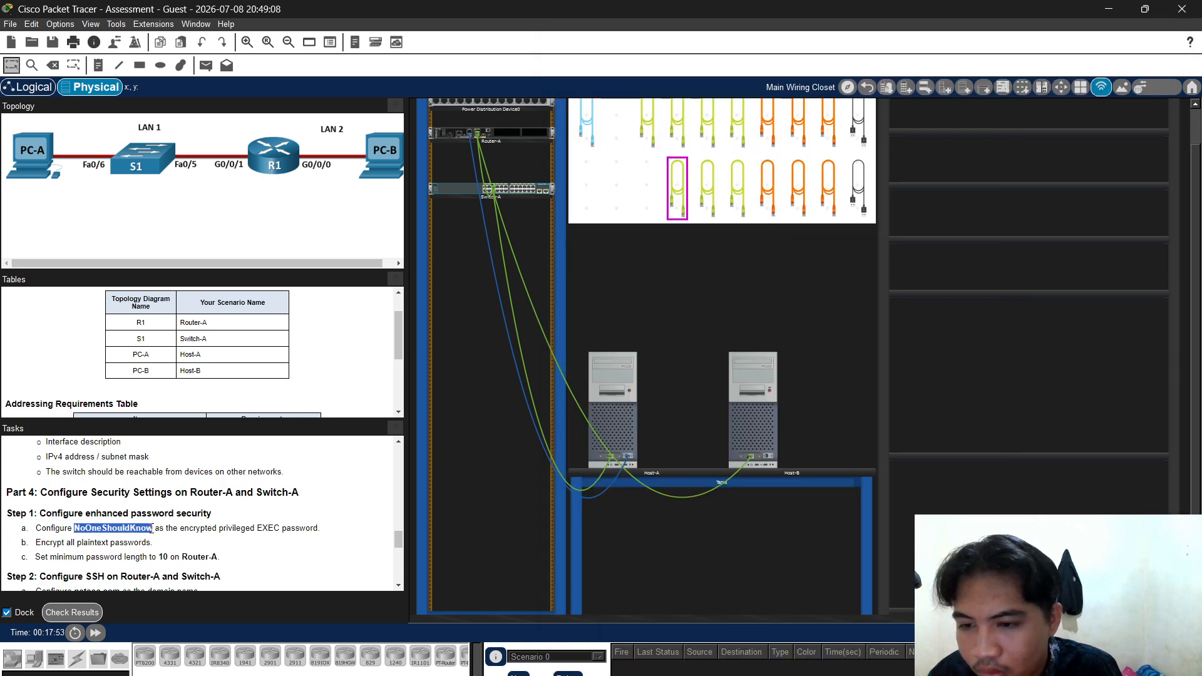
{"action": "right_click", "coordinate": [149, 532]}
{"action": "left_click", "coordinate": [167, 537]}
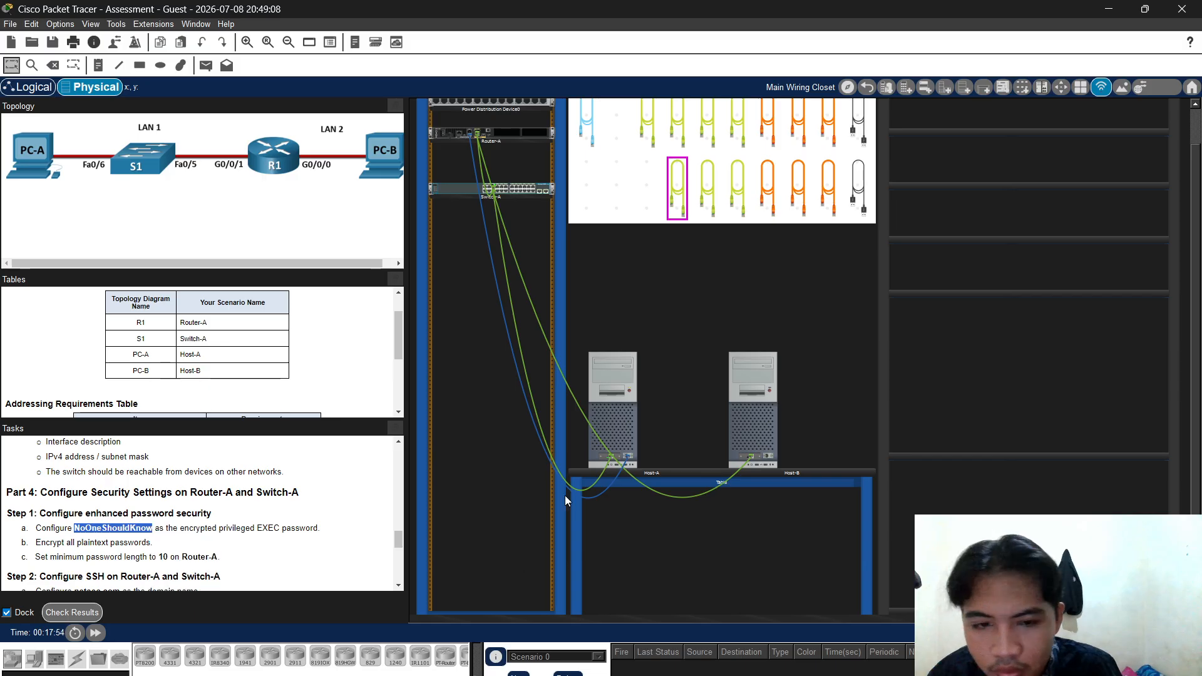
{"action": "left_click", "coordinate": [617, 420]}
{"action": "key", "text": "ctrl+v"}
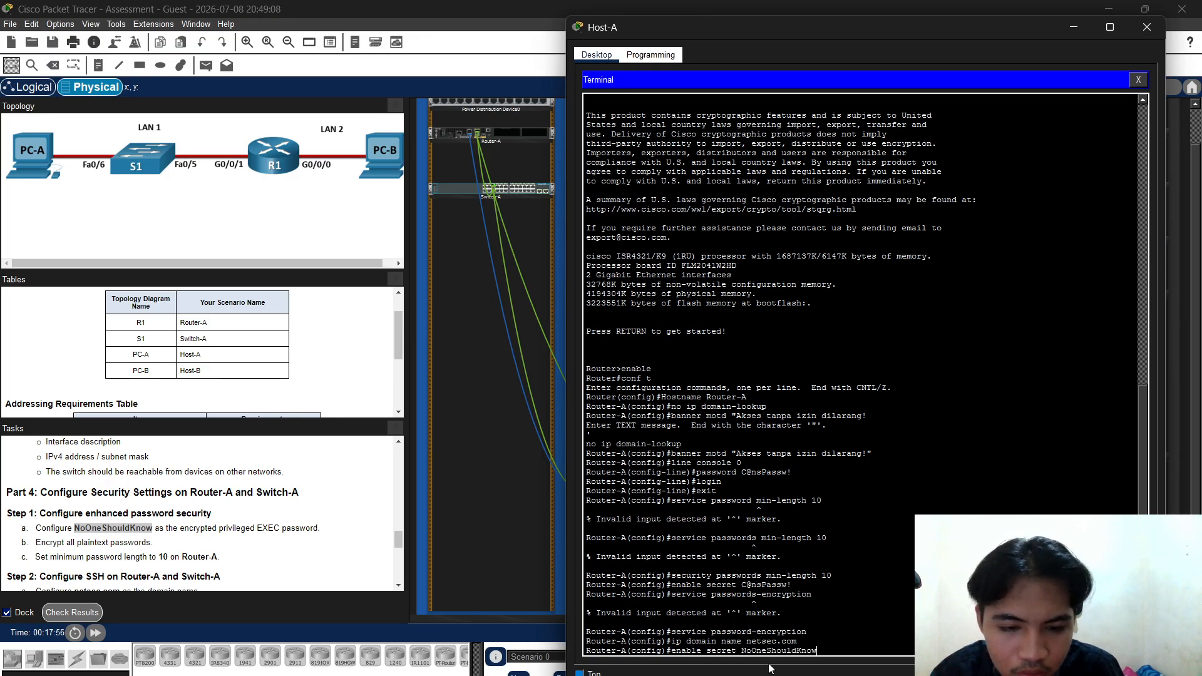
{"action": "key", "text": "Return"}
Re-run service password-encryption and re-apply the netsec.com domain name
{"action": "key", "text": "Up"}
{"action": "key", "text": "Up"}
{"action": "key", "text": "Up"}
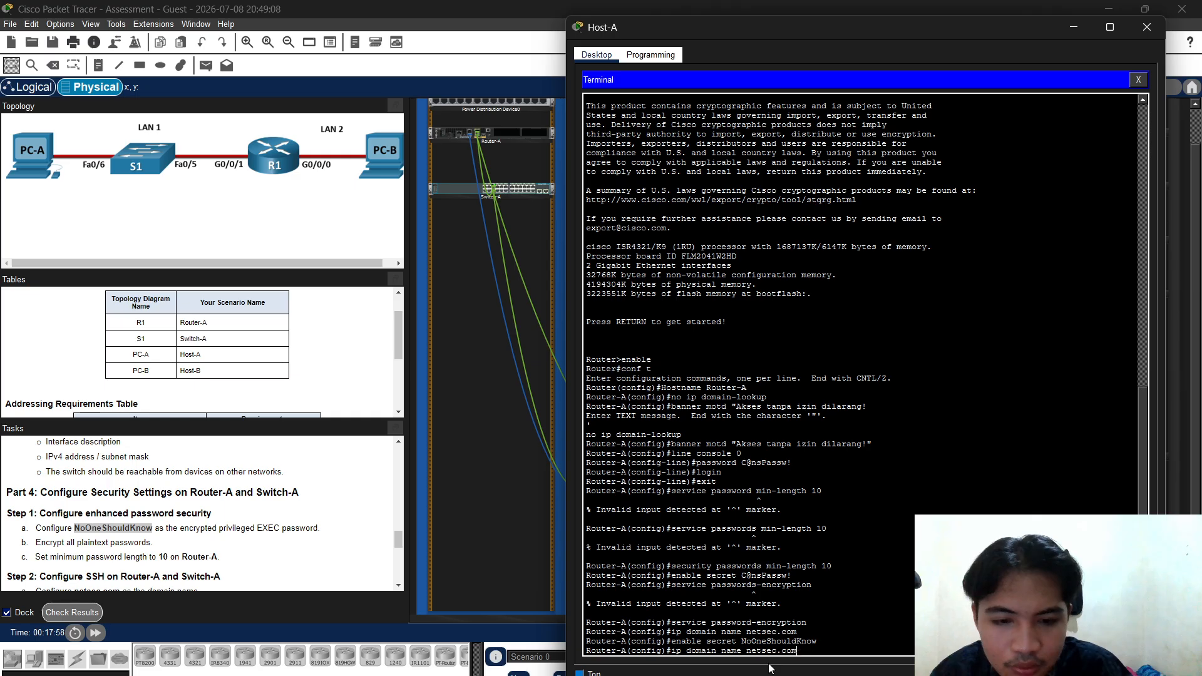
{"action": "key", "text": "Return"}
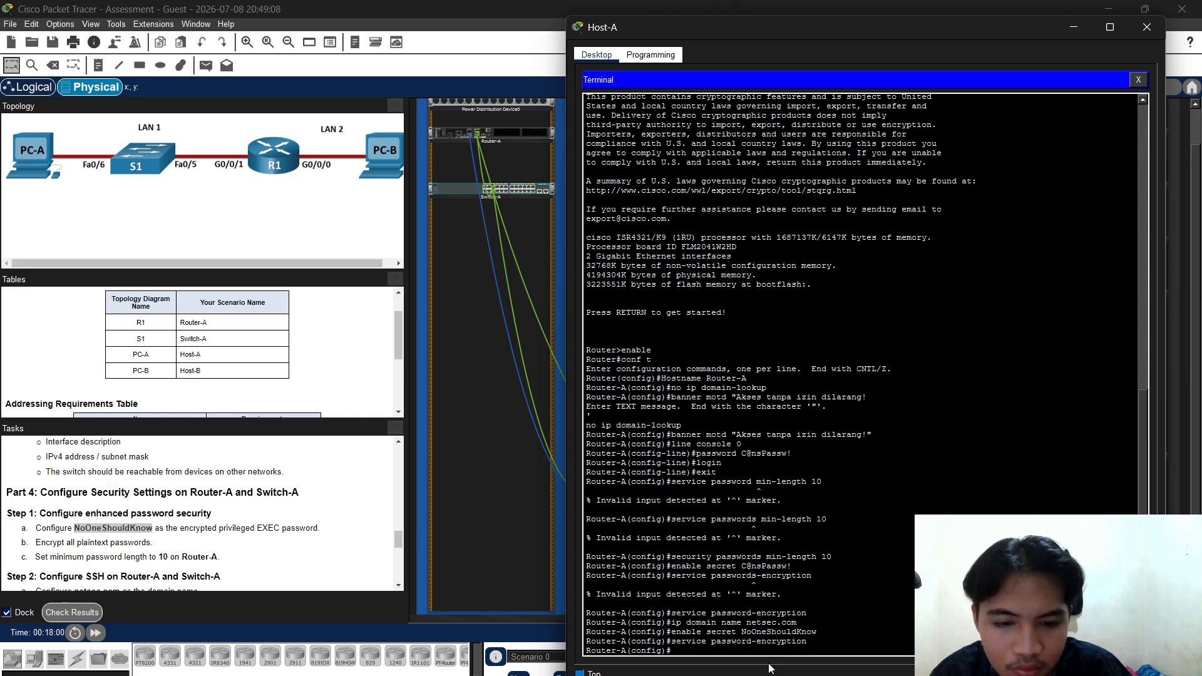
{"action": "key", "text": "Up"}
{"action": "key", "text": "Up"}
{"action": "key", "text": "Up"}
{"action": "key", "text": "Down"}
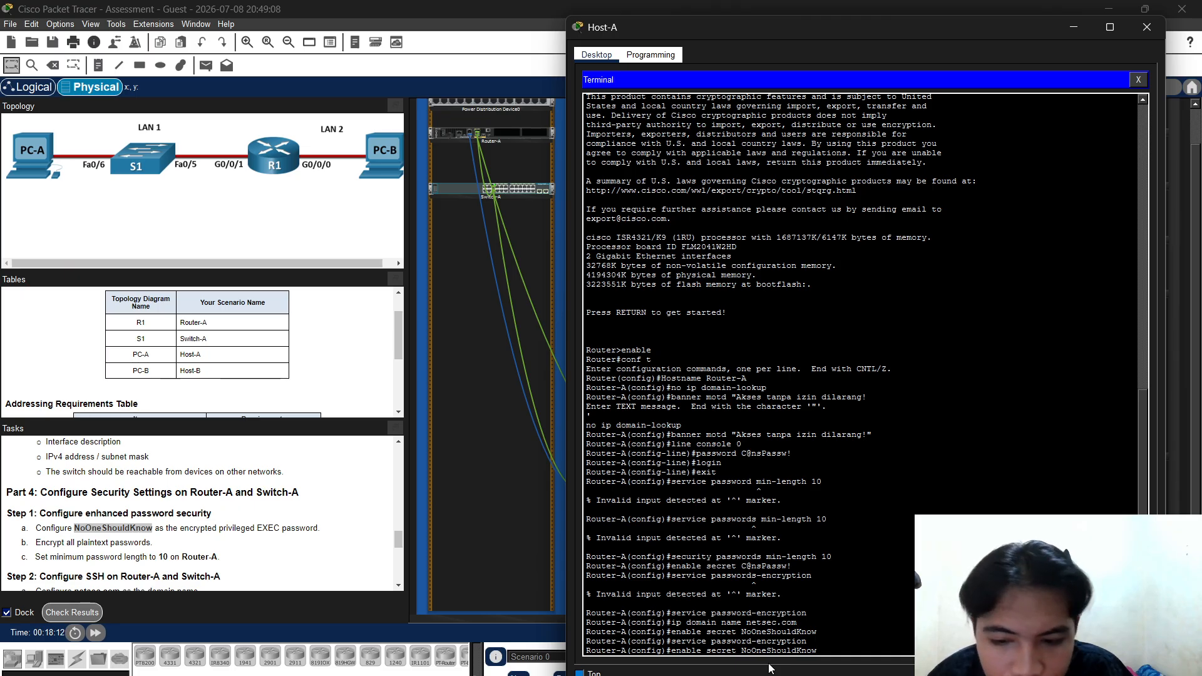
{"action": "key", "text": "Up"}
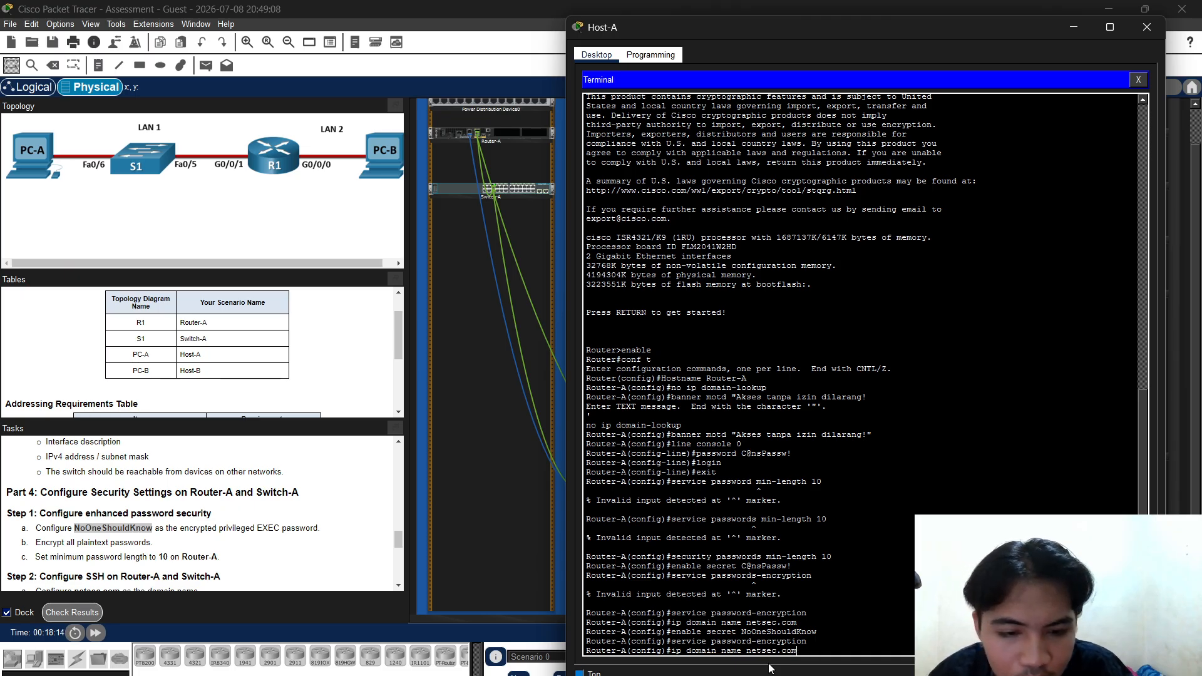
{"action": "key", "text": "Return"}
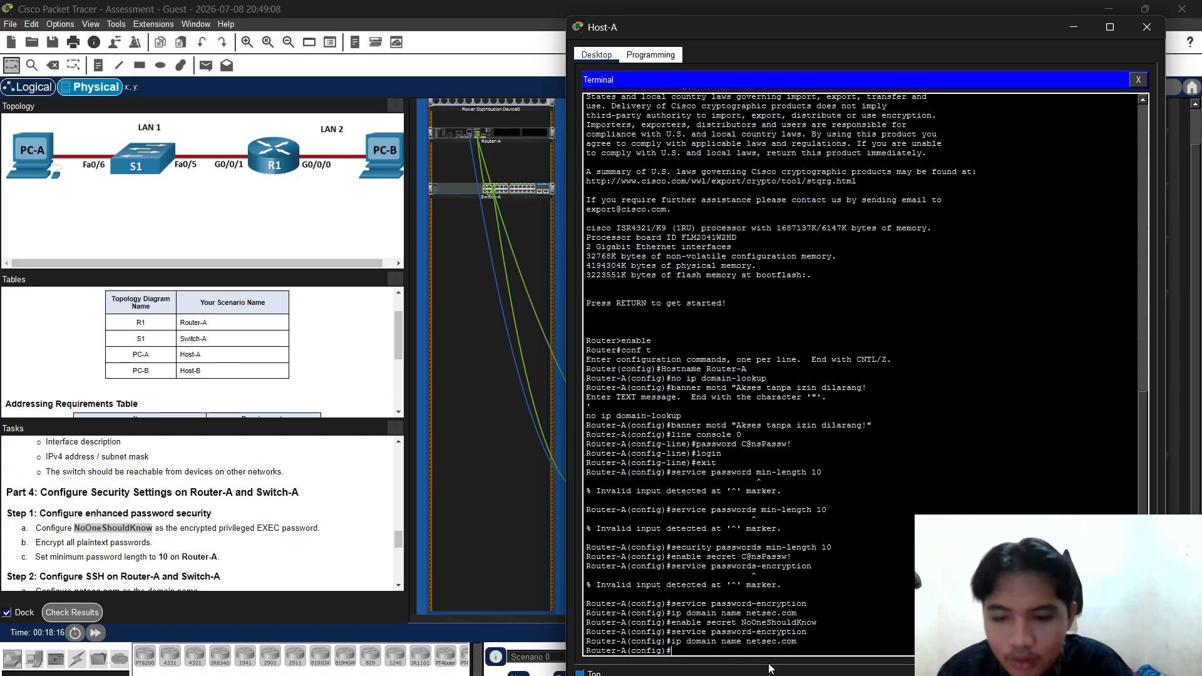
Create the local user netadmin with its assessment secret
{"action": "type", "text": "user"}
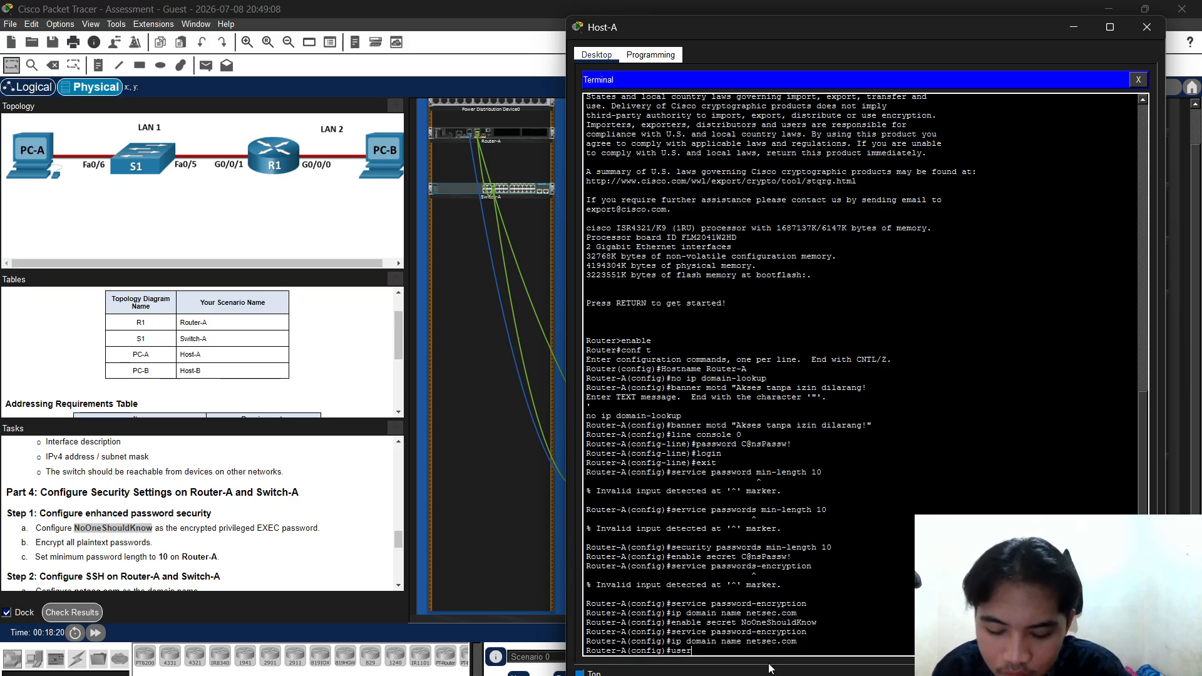
{"action": "type", "text": "name ad"}
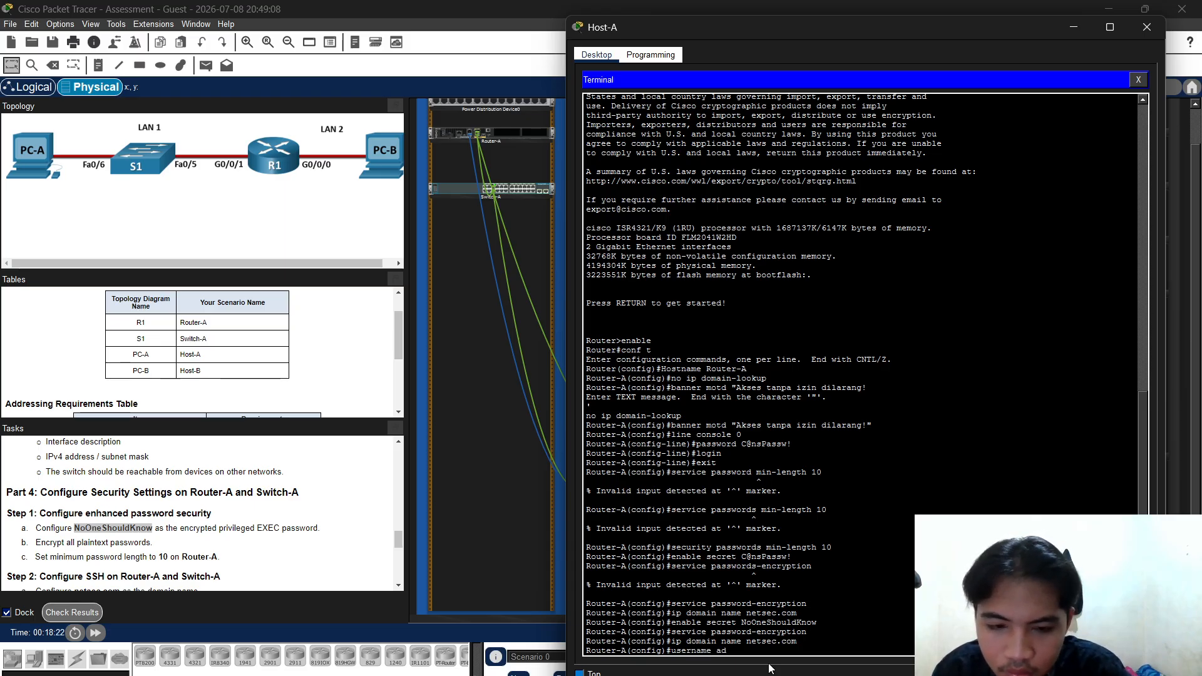
{"action": "key", "text": "BackSpace"}
{"action": "key", "text": "BackSpace"}
{"action": "type", "text": "net"}
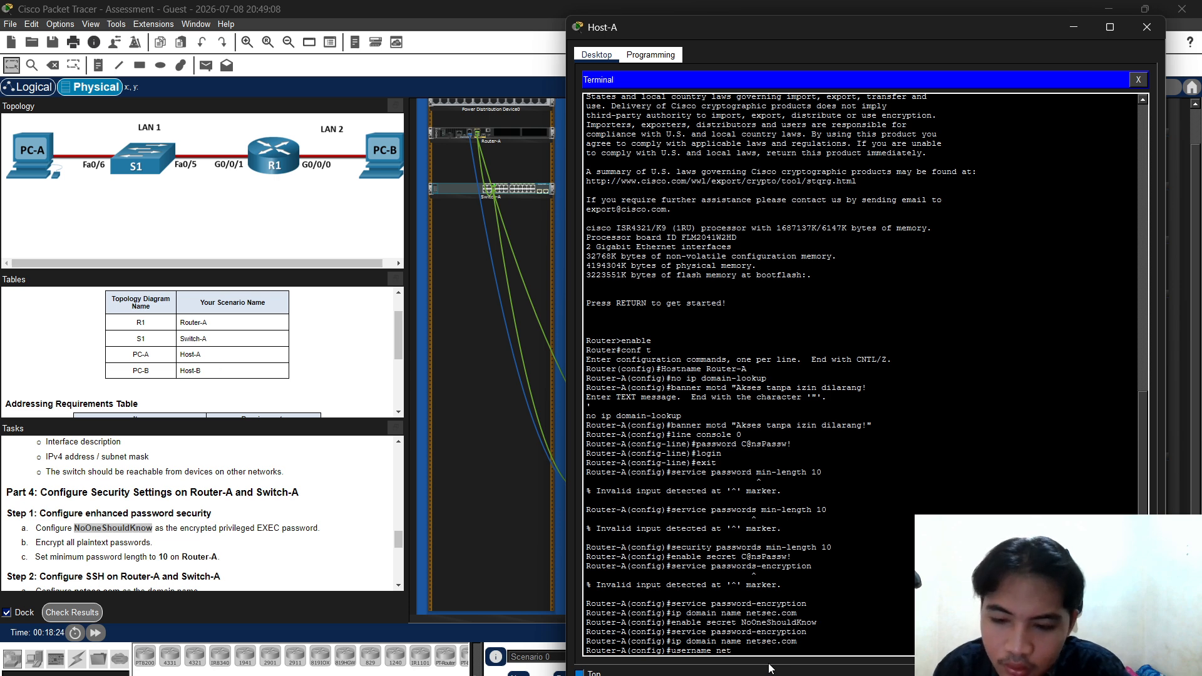
{"action": "type", "text": "admin"}
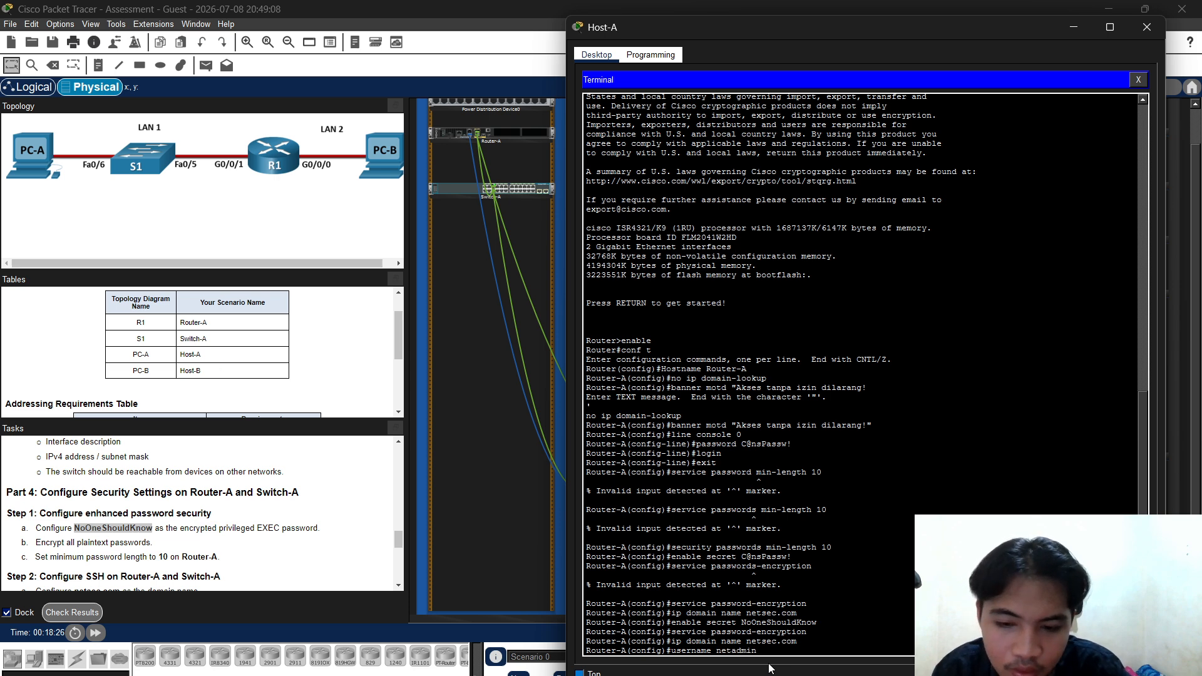
{"action": "type", "text": " se"}
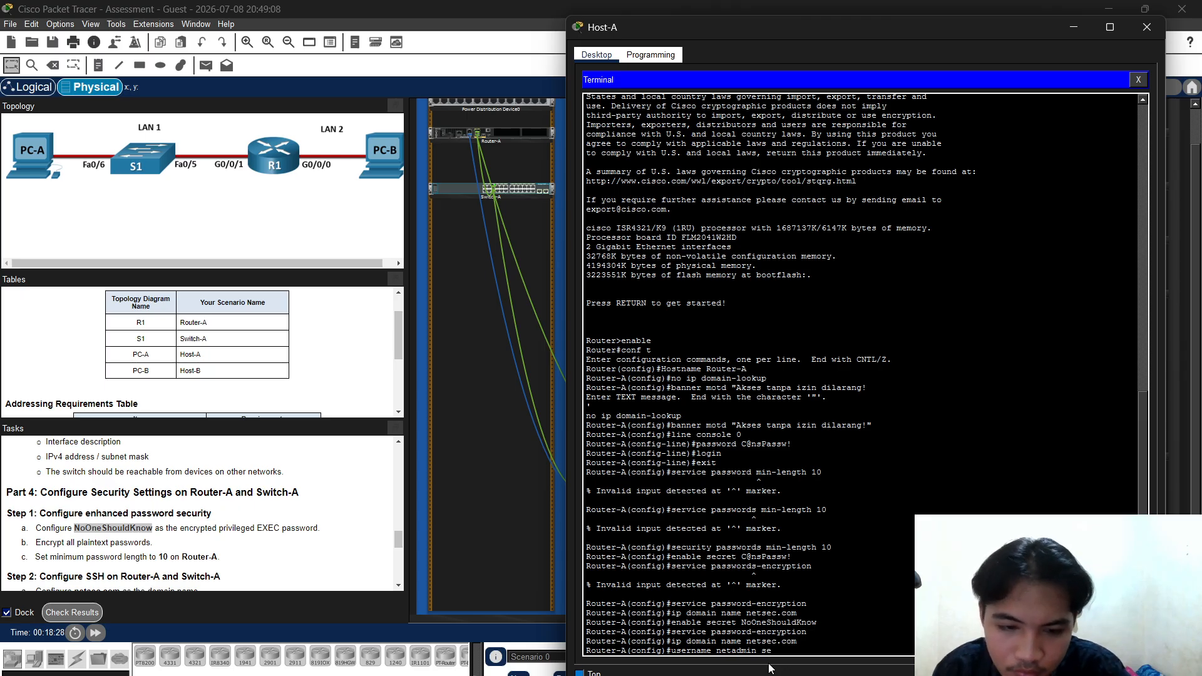
{"action": "type", "text": "cret"}
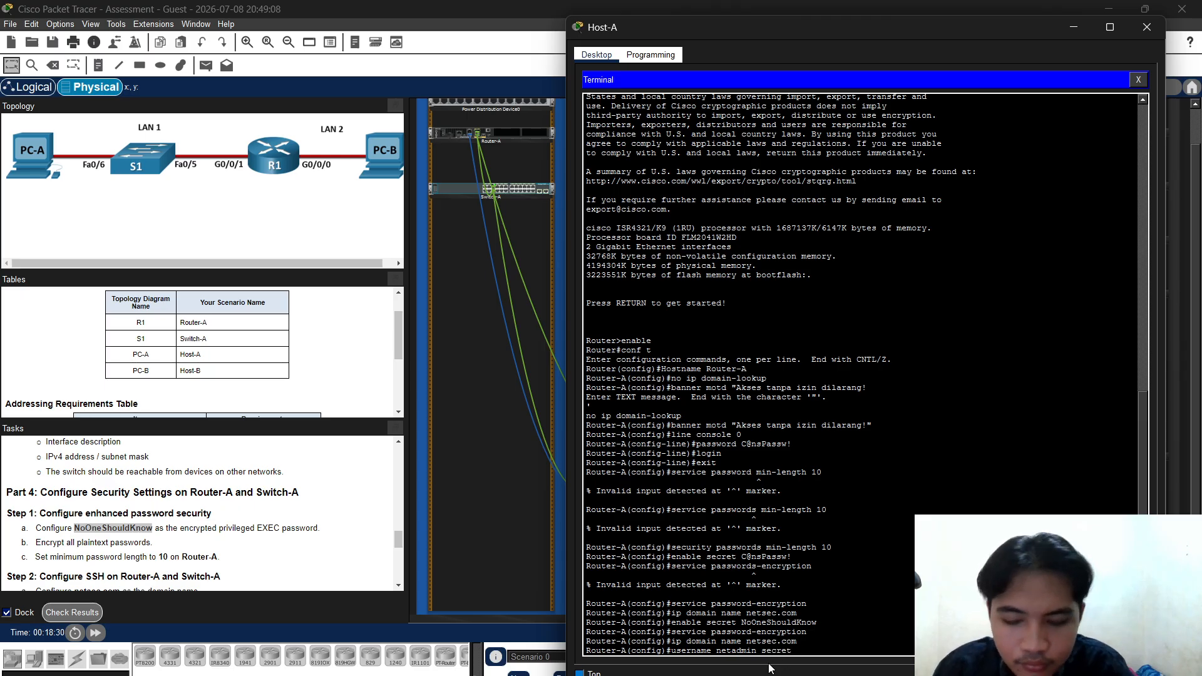
{"action": "type", "text": " Cis"}
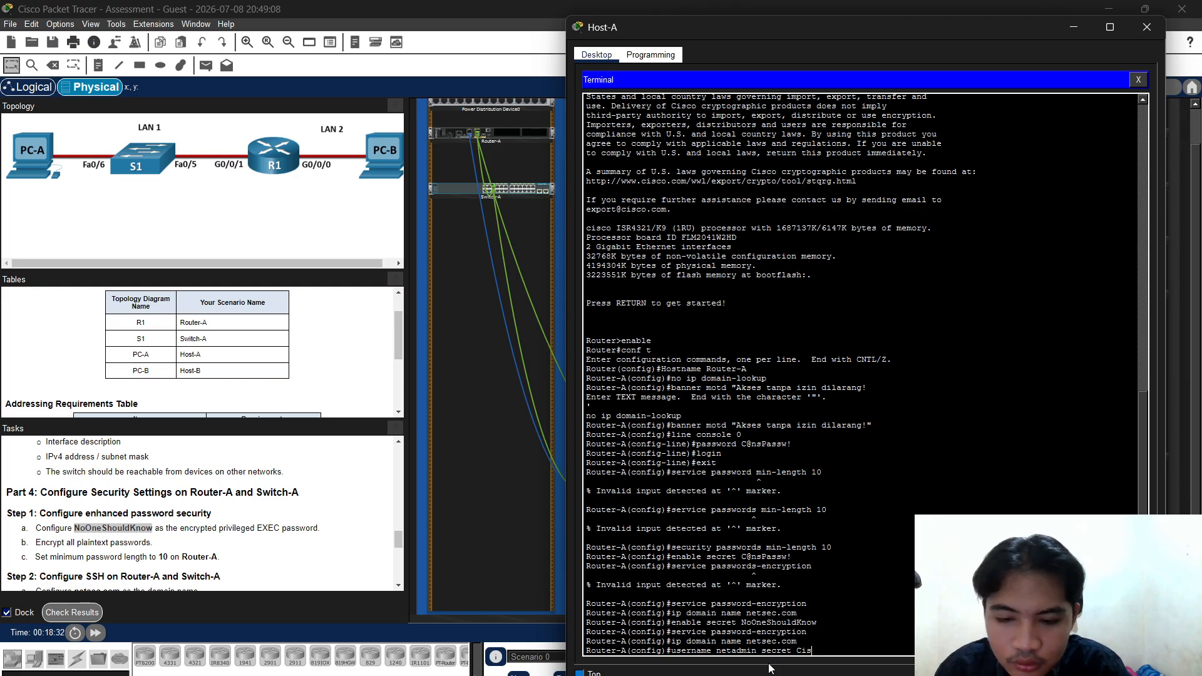
{"action": "type", "text": "co123"}
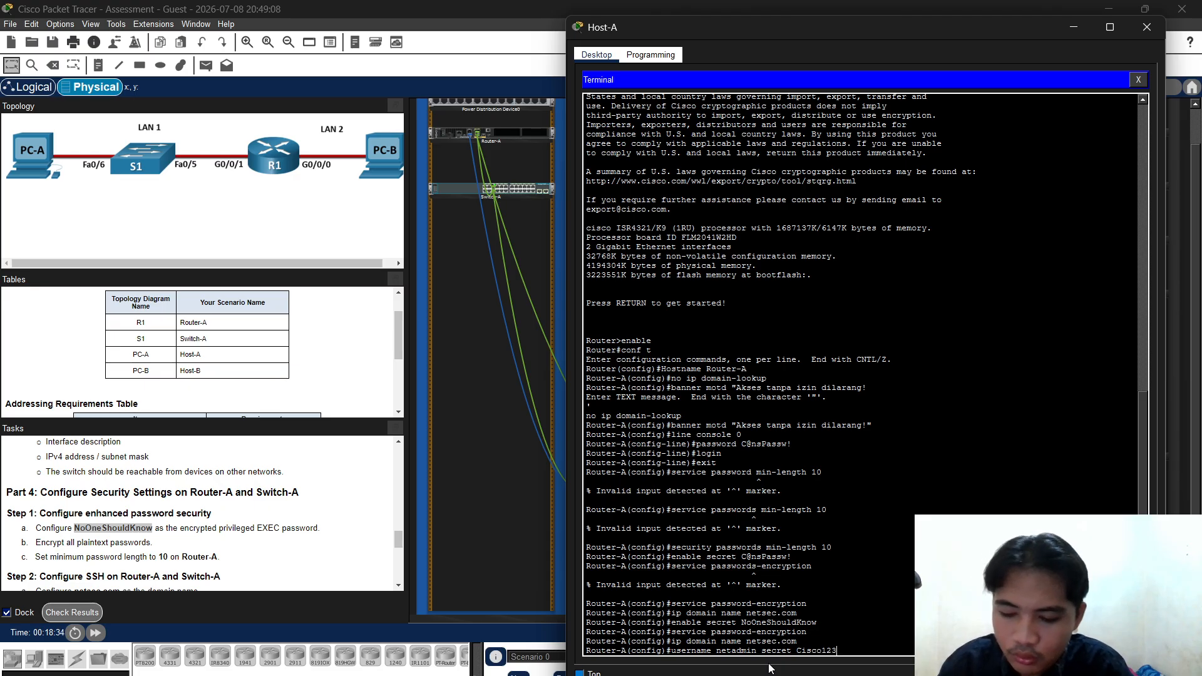
{"action": "type", "text": "45"}
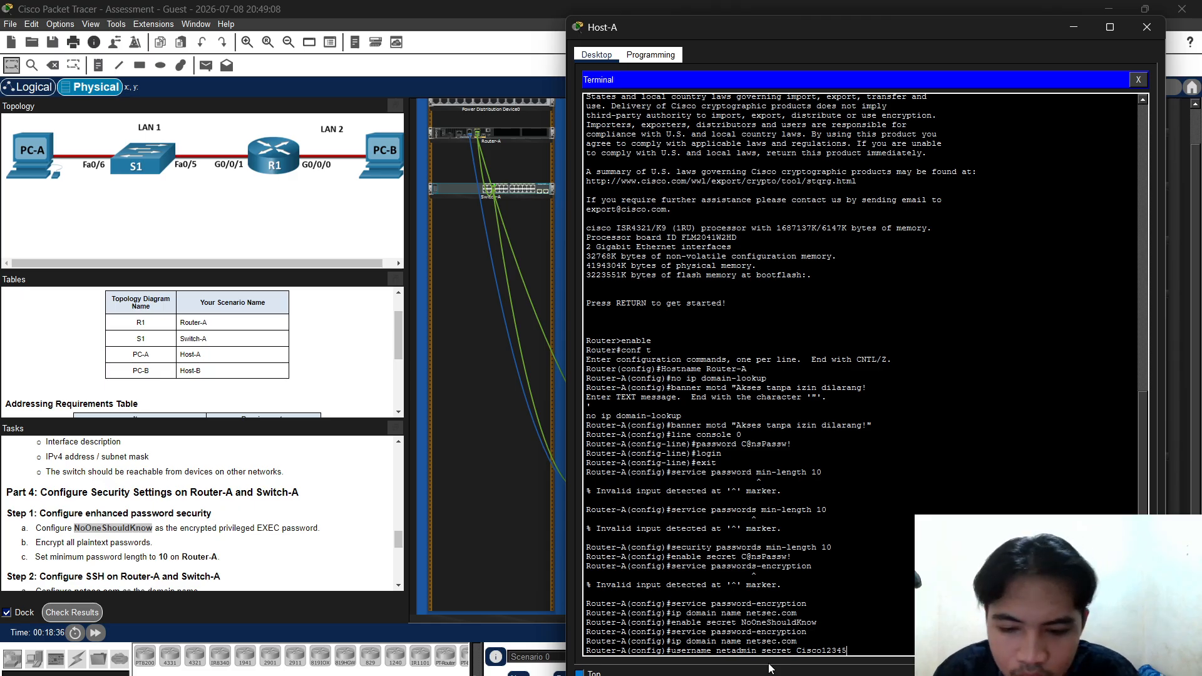
{"action": "key", "text": "Return"}
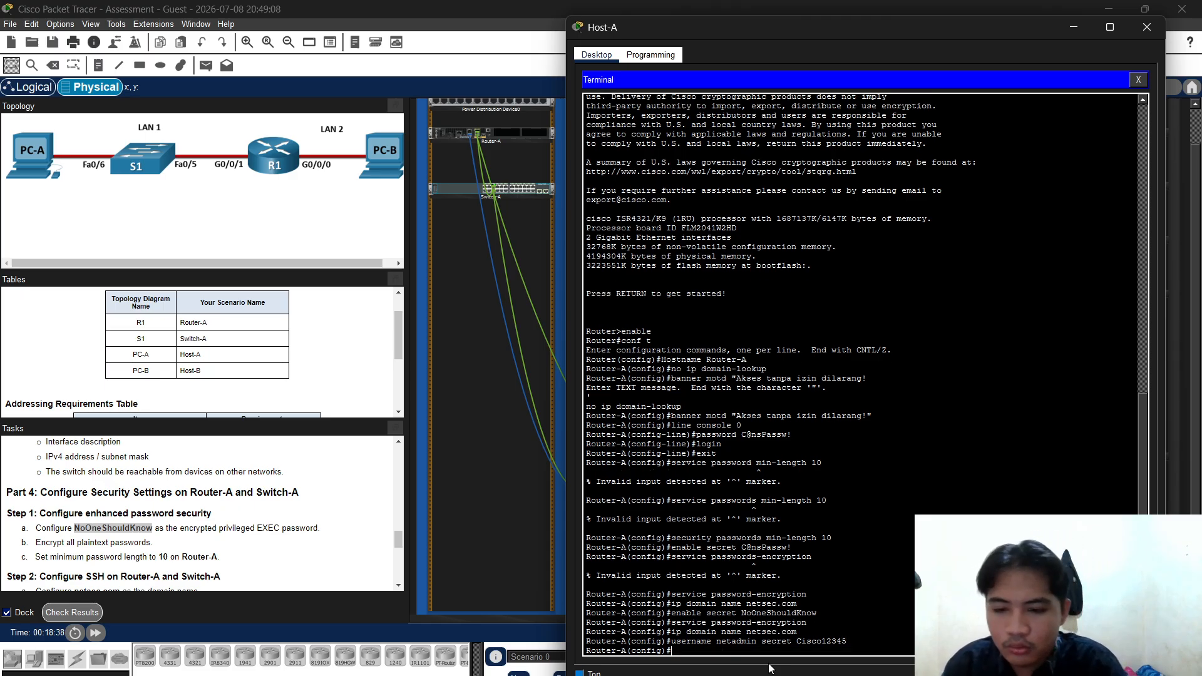
Generate RSA keys with a 1024-bit modulus
{"action": "type", "text": "c"}
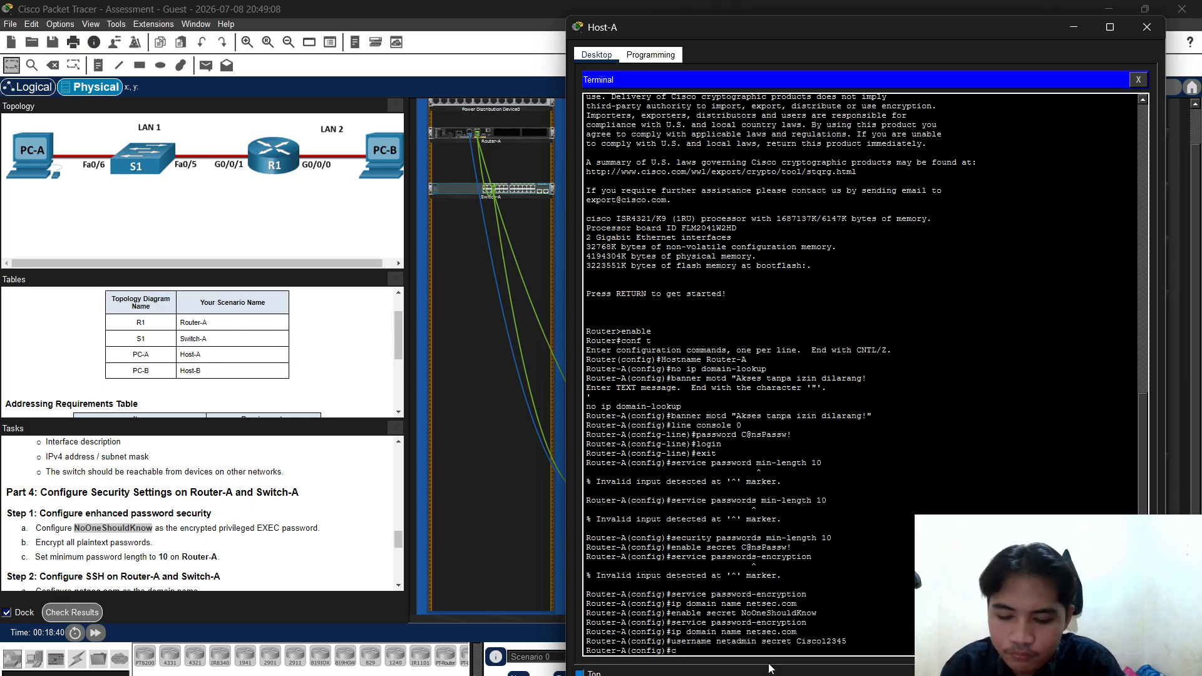
{"action": "type", "text": "rypto"}
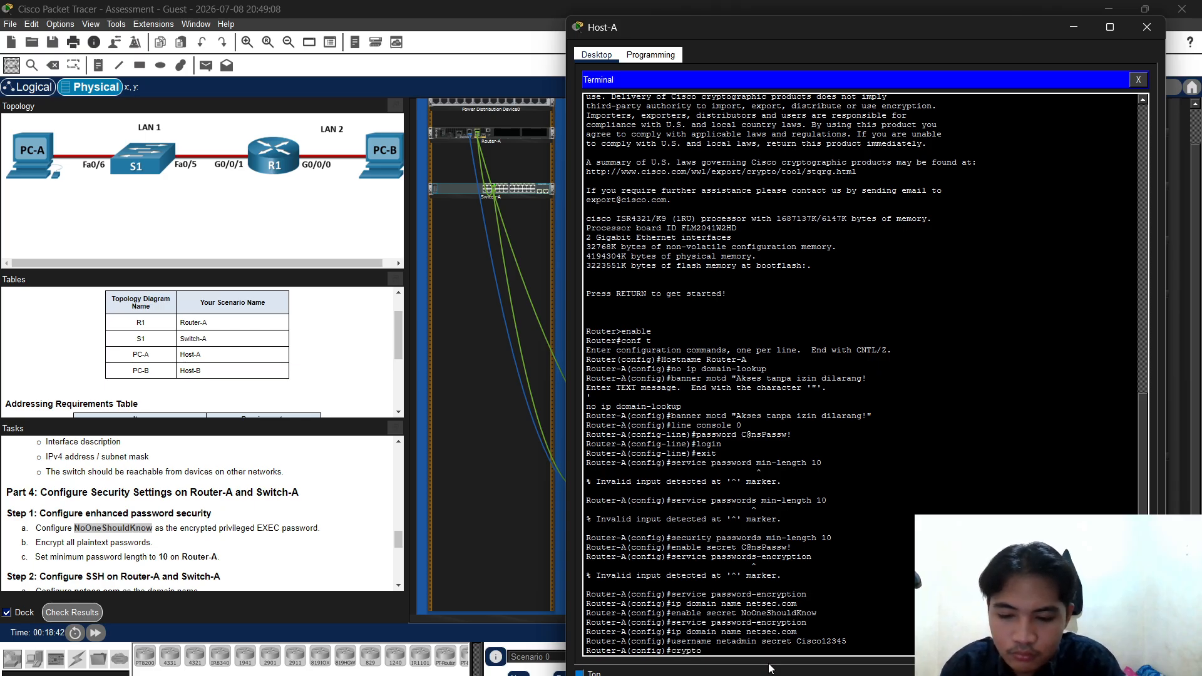
{"action": "type", "text": " k"}
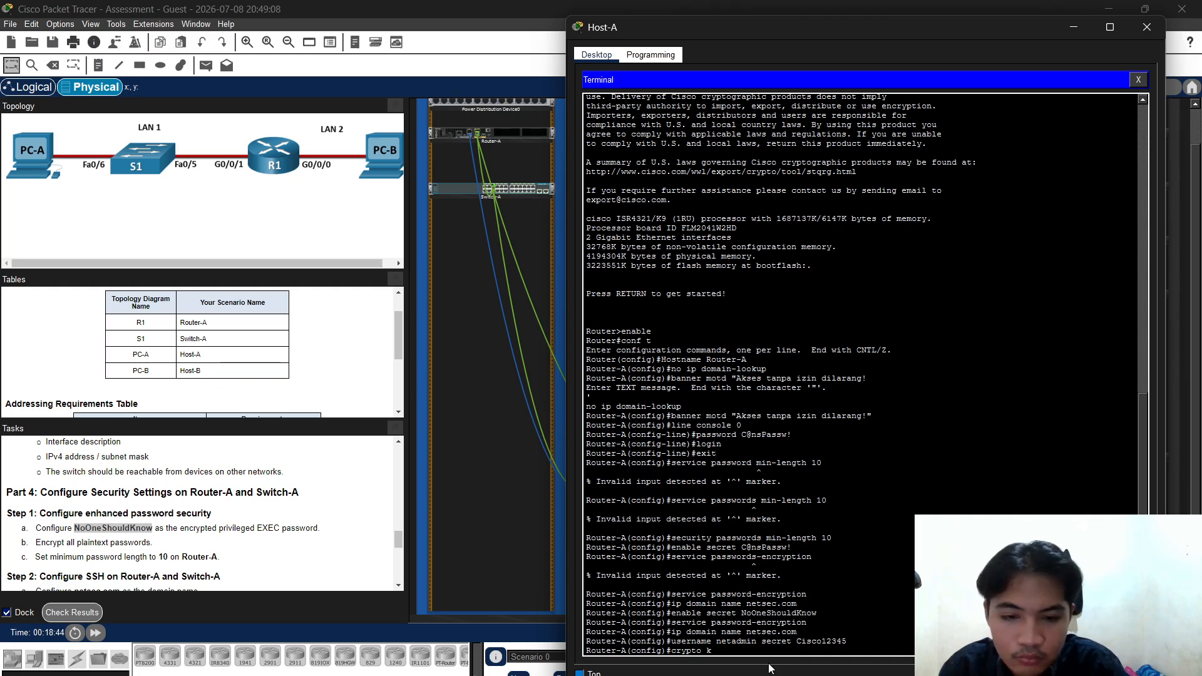
{"action": "type", "text": "ey ge"}
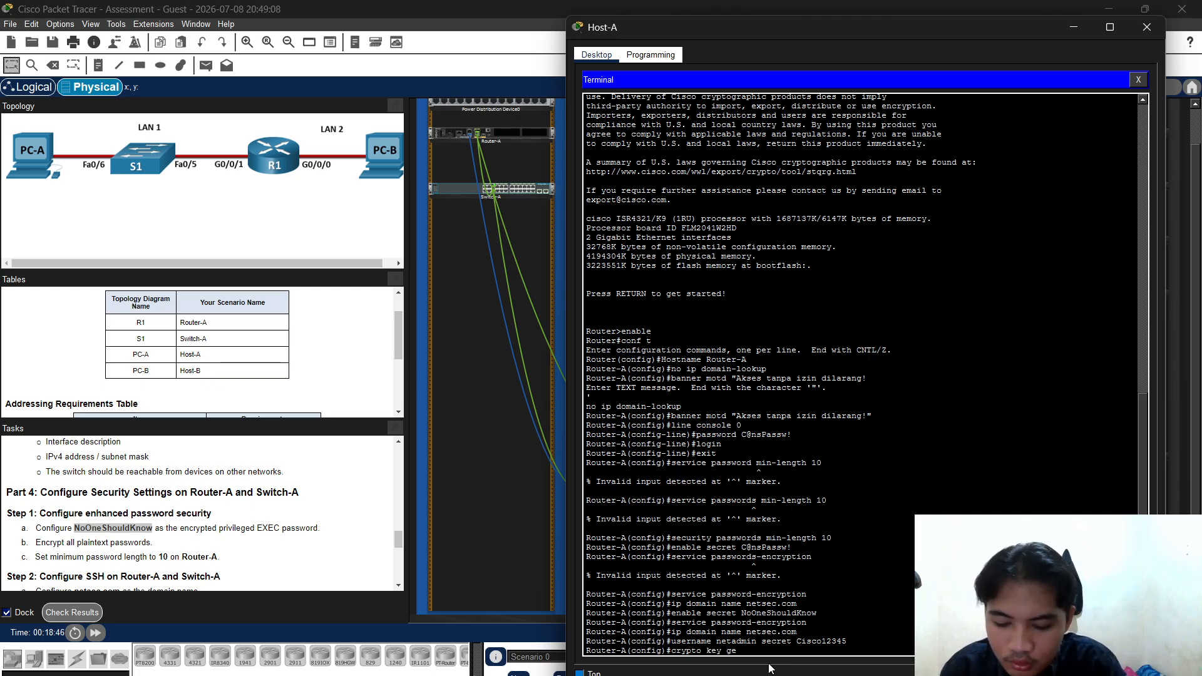
{"action": "type", "text": "nerate "}
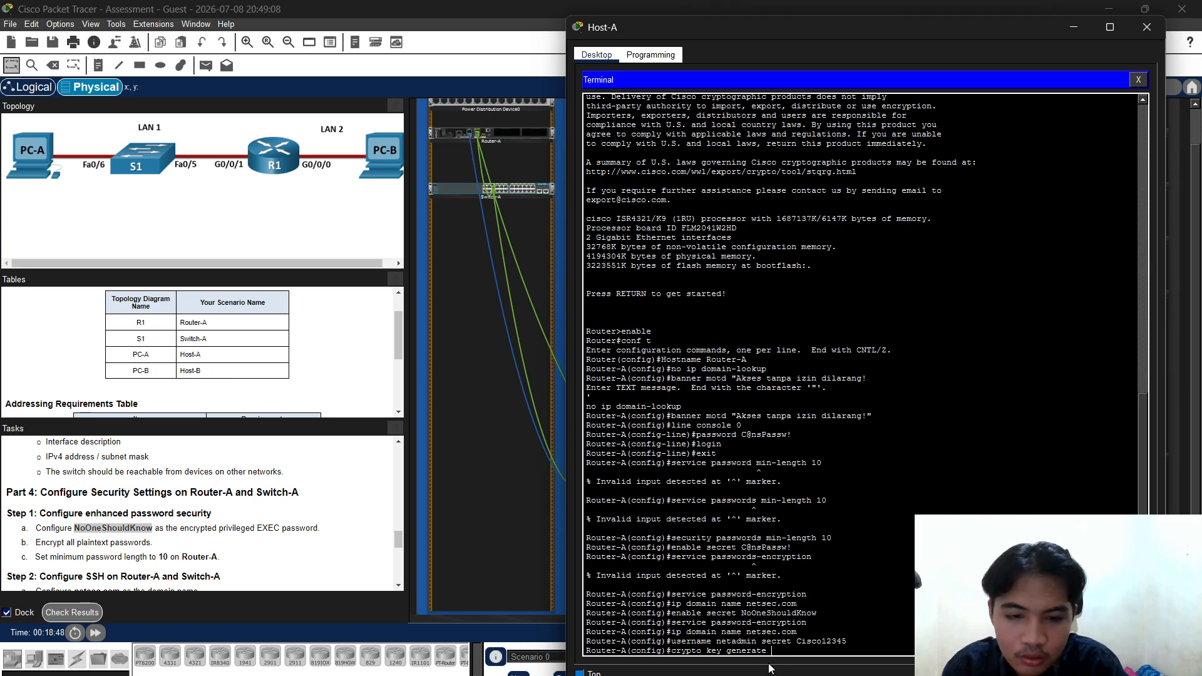
{"action": "type", "text": "rsa"}
{"action": "key", "text": "Return"}
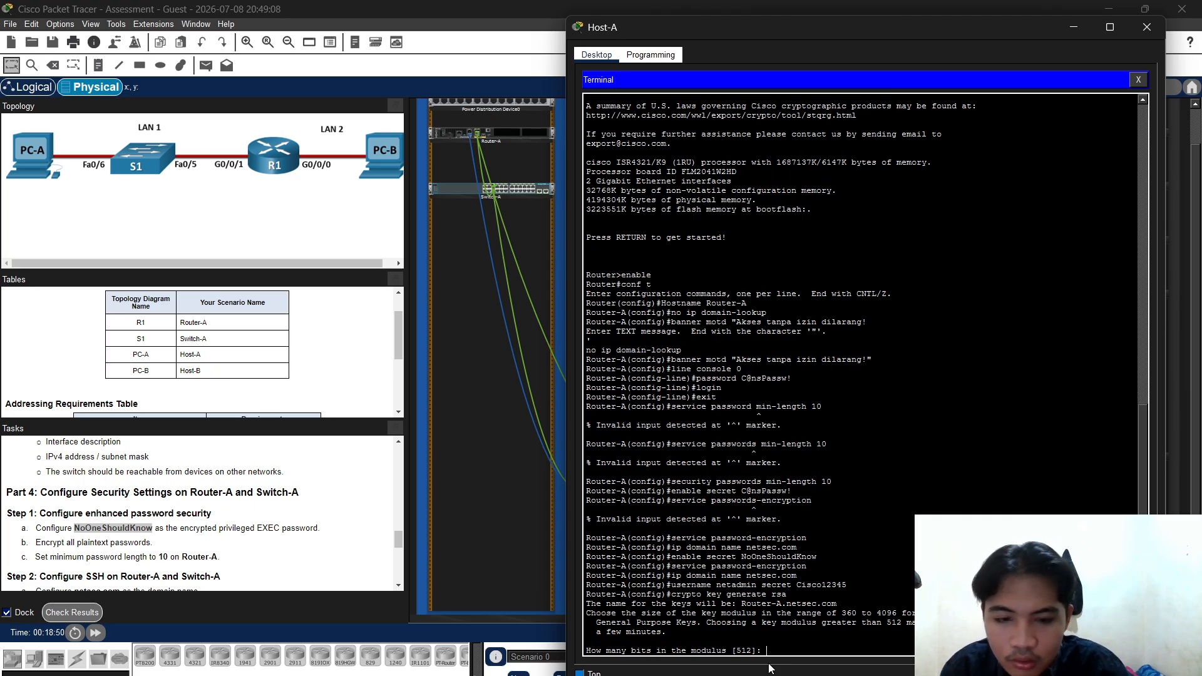
{"action": "type", "text": "1024"}
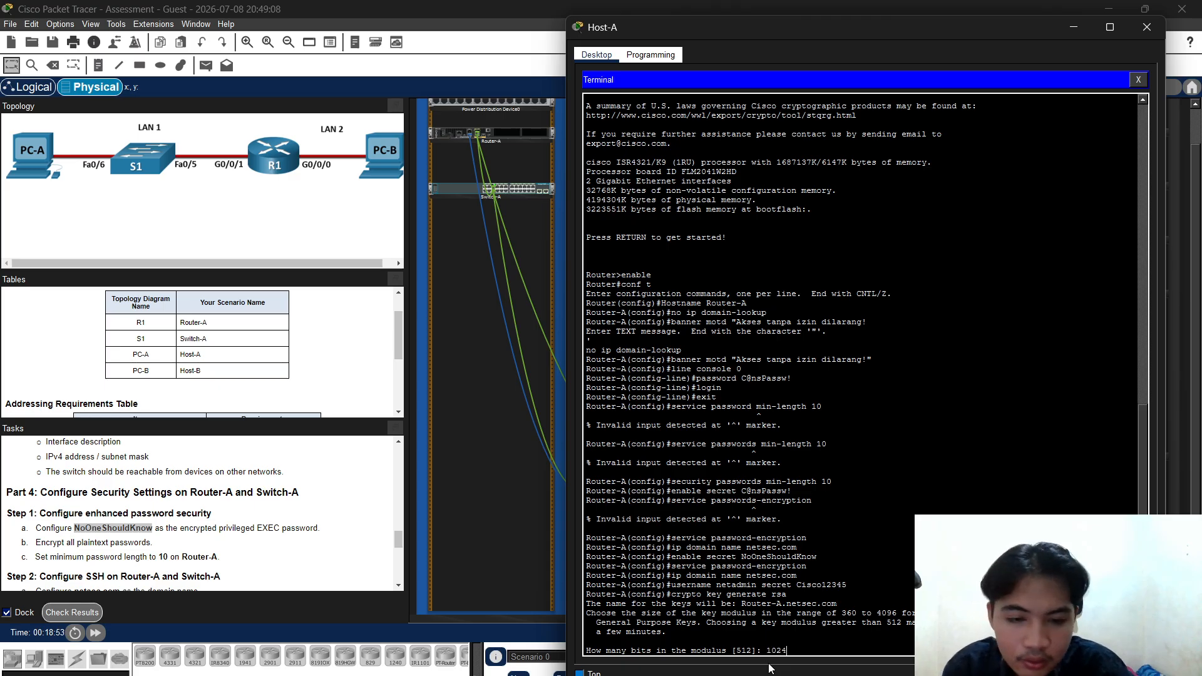
{"action": "key", "text": "Return"}
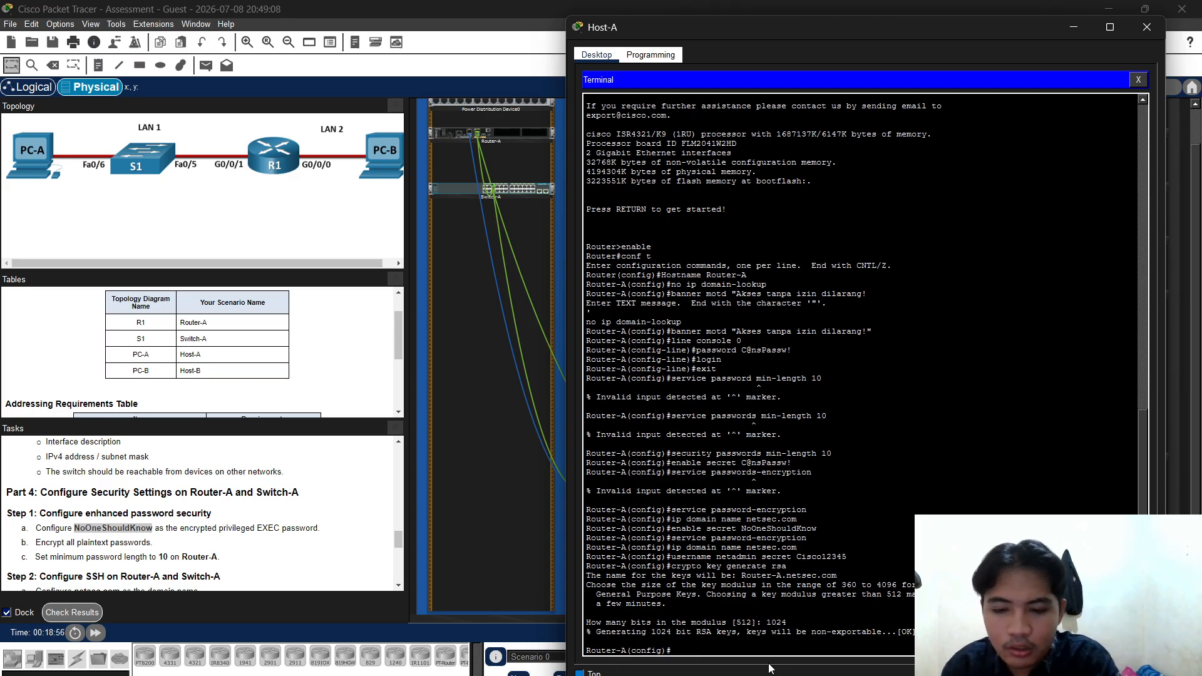
Set VTY lines 0–4 to local login and SSH-only input, then return to global mode
{"action": "type", "text": "line "}
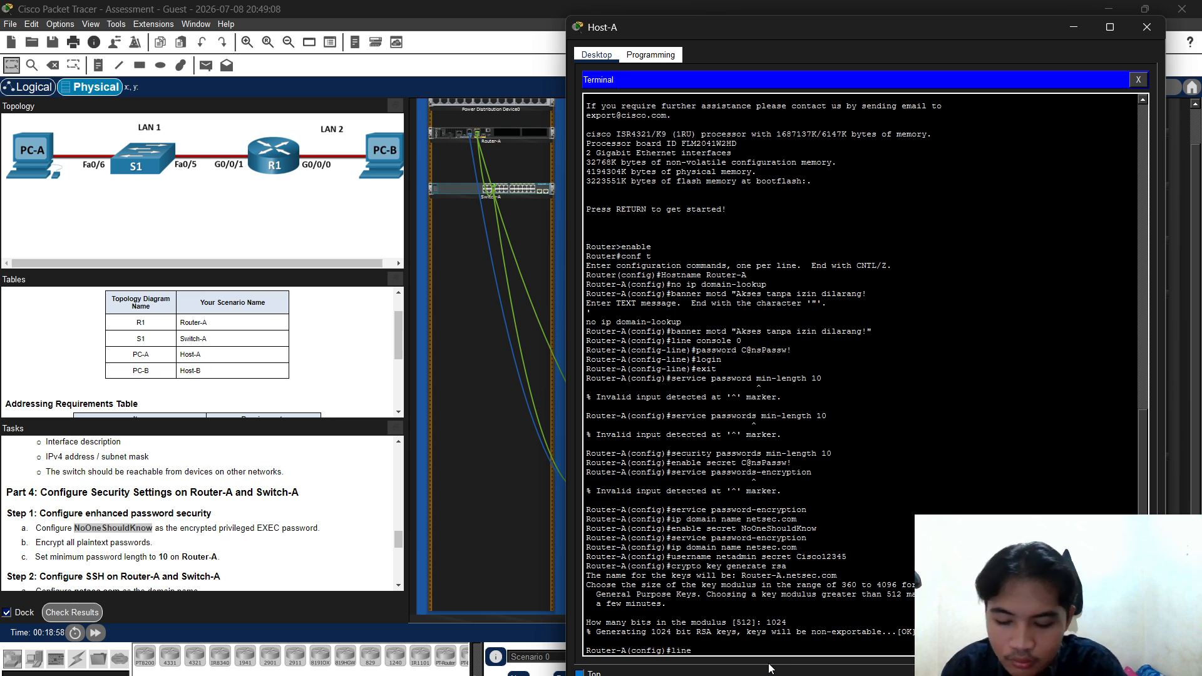
{"action": "type", "text": "vty 0"}
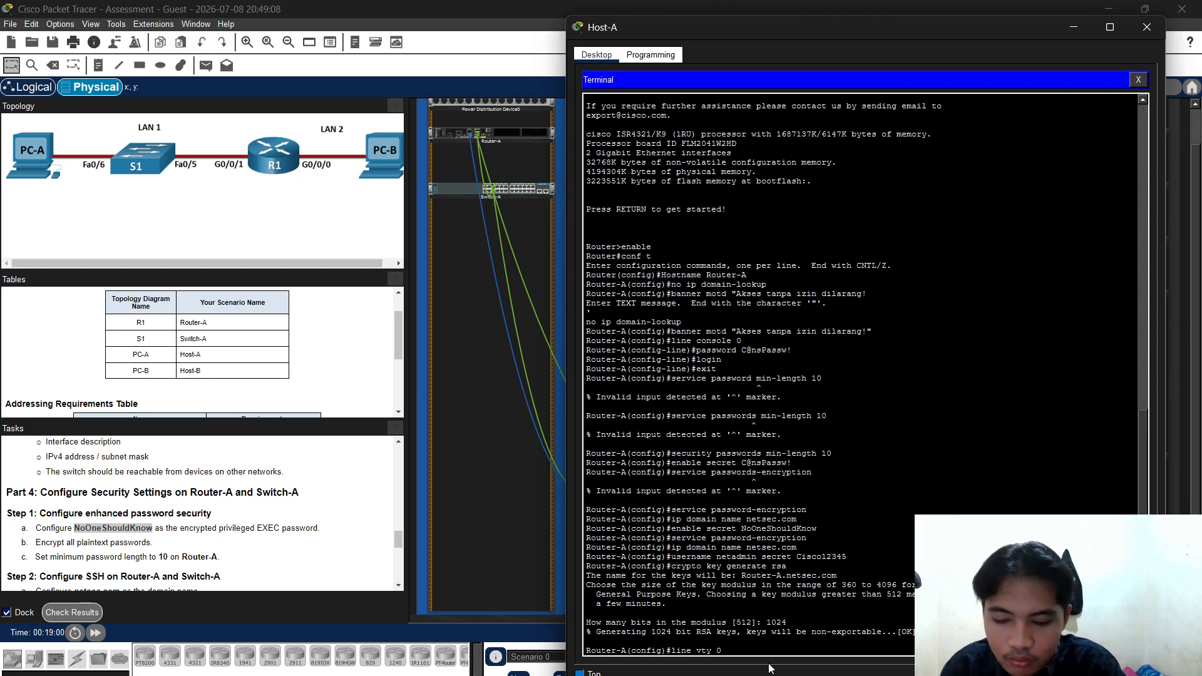
{"action": "type", "text": " 4"}
{"action": "key", "text": "Return"}
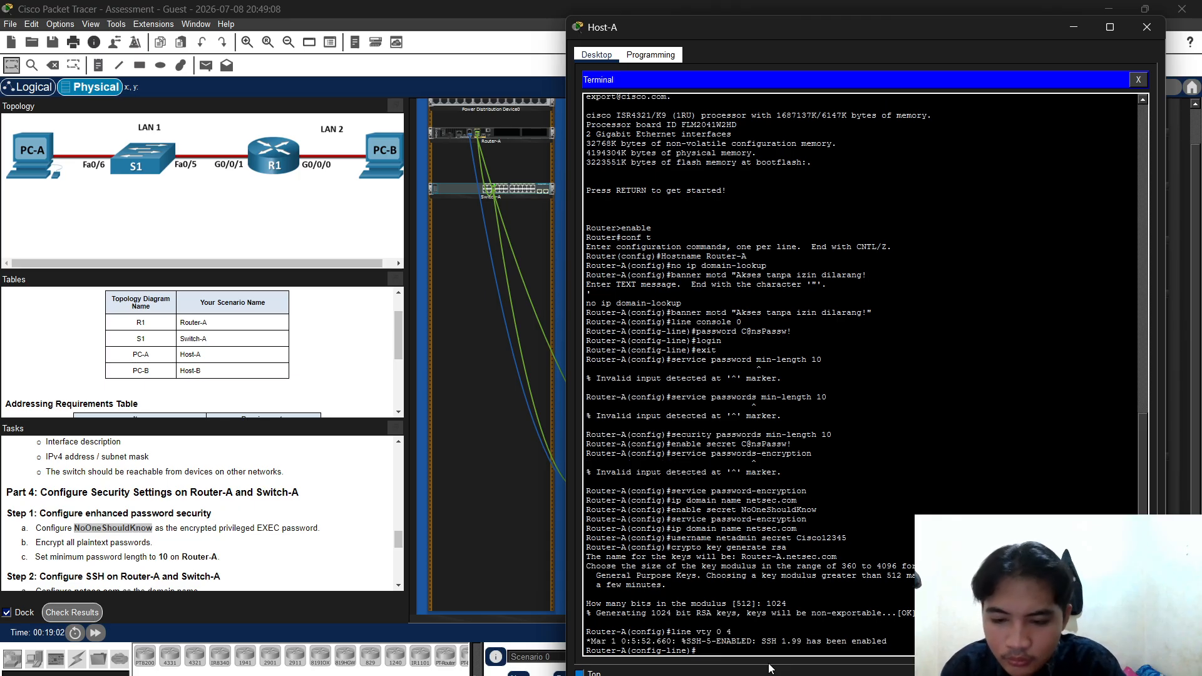
{"action": "type", "text": "login"}
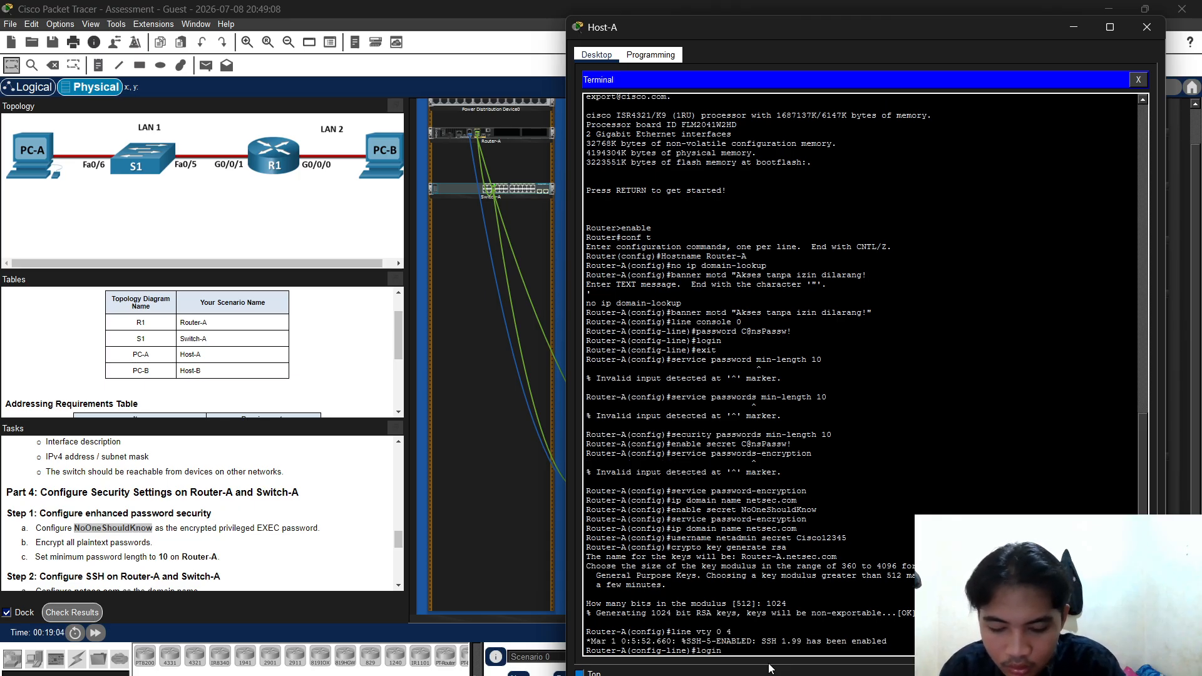
{"action": "type", "text": " local"}
{"action": "key", "text": "Return"}
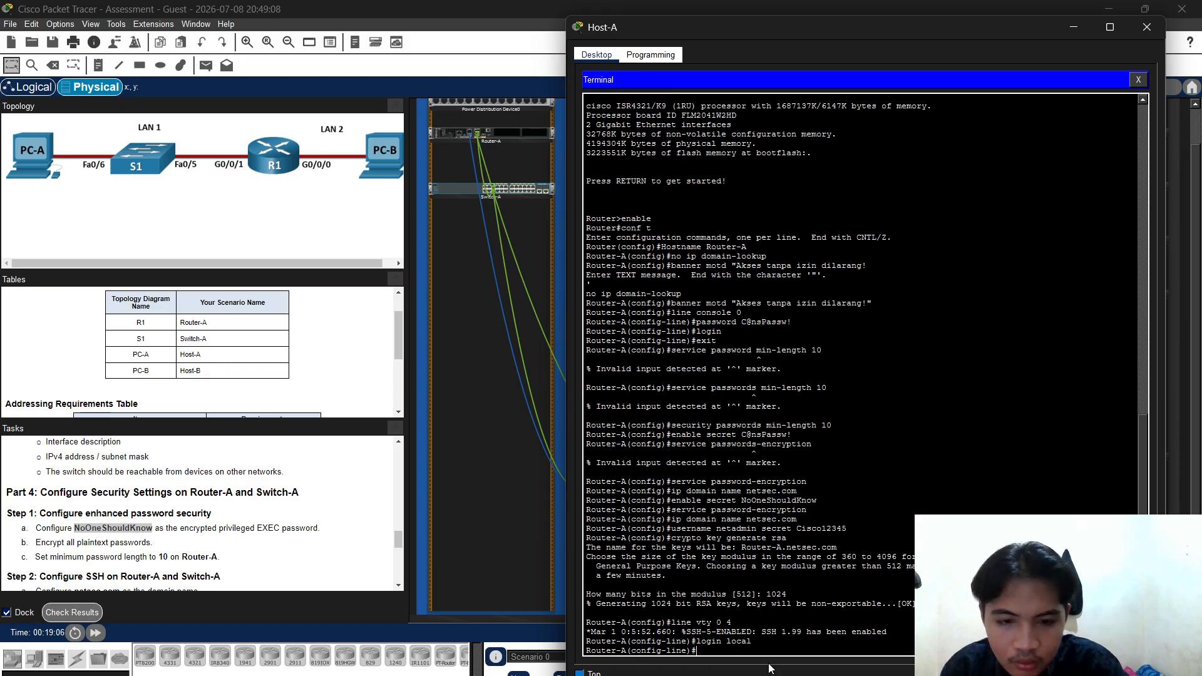
{"action": "type", "text": "t"}
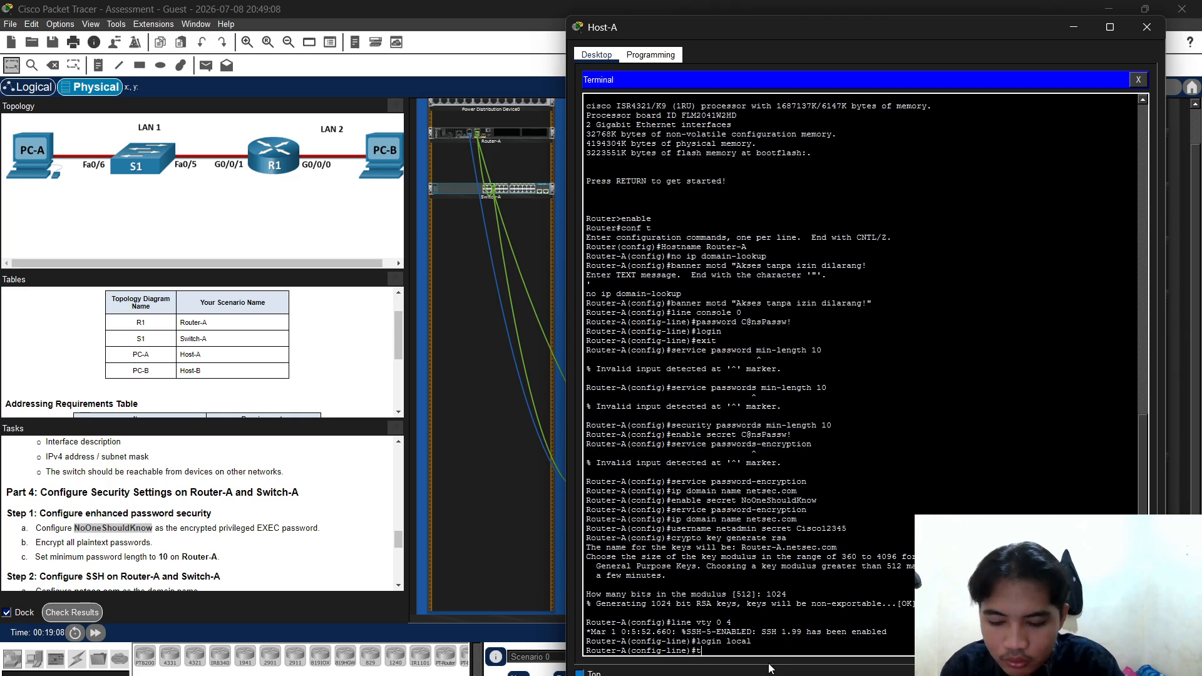
{"action": "type", "text": "r"}
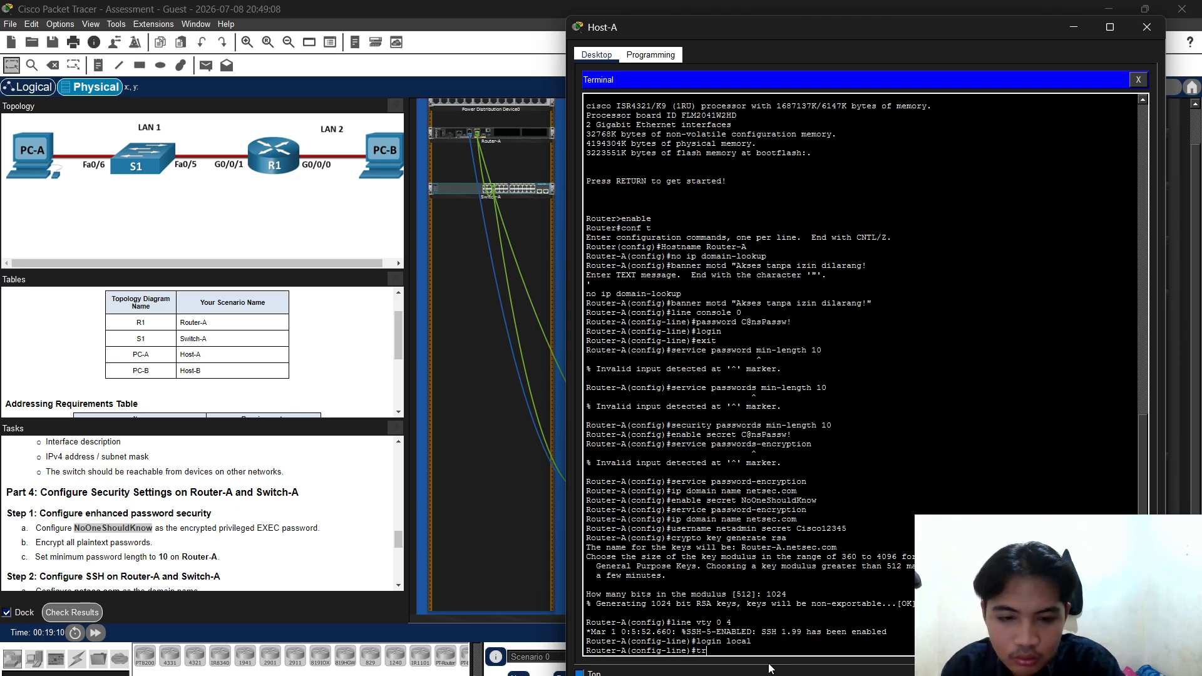
{"action": "type", "text": "naansport"}
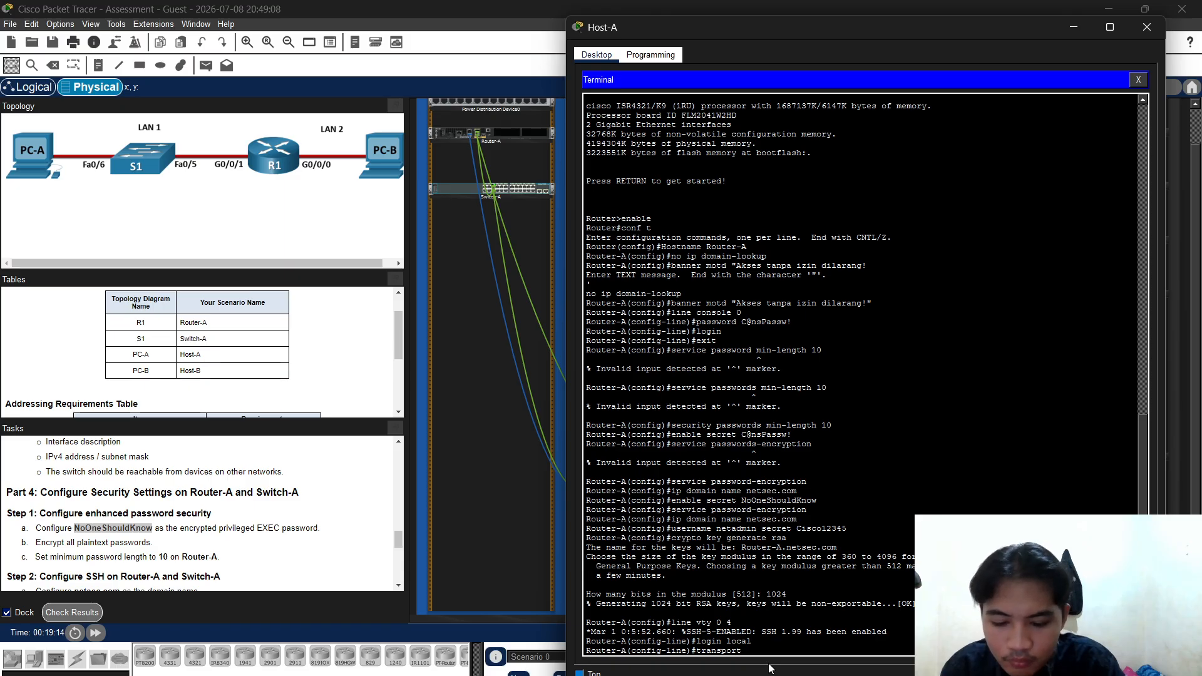
{"action": "type", "text": " input ssh"}
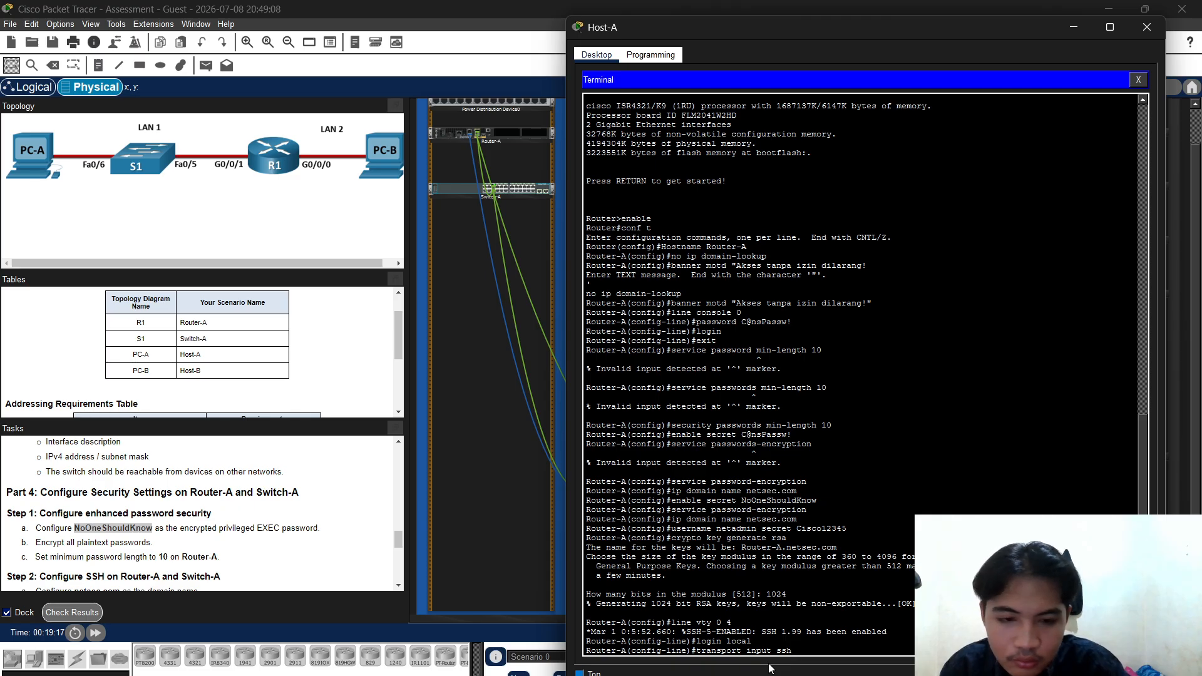
{"action": "key", "text": "Return"}
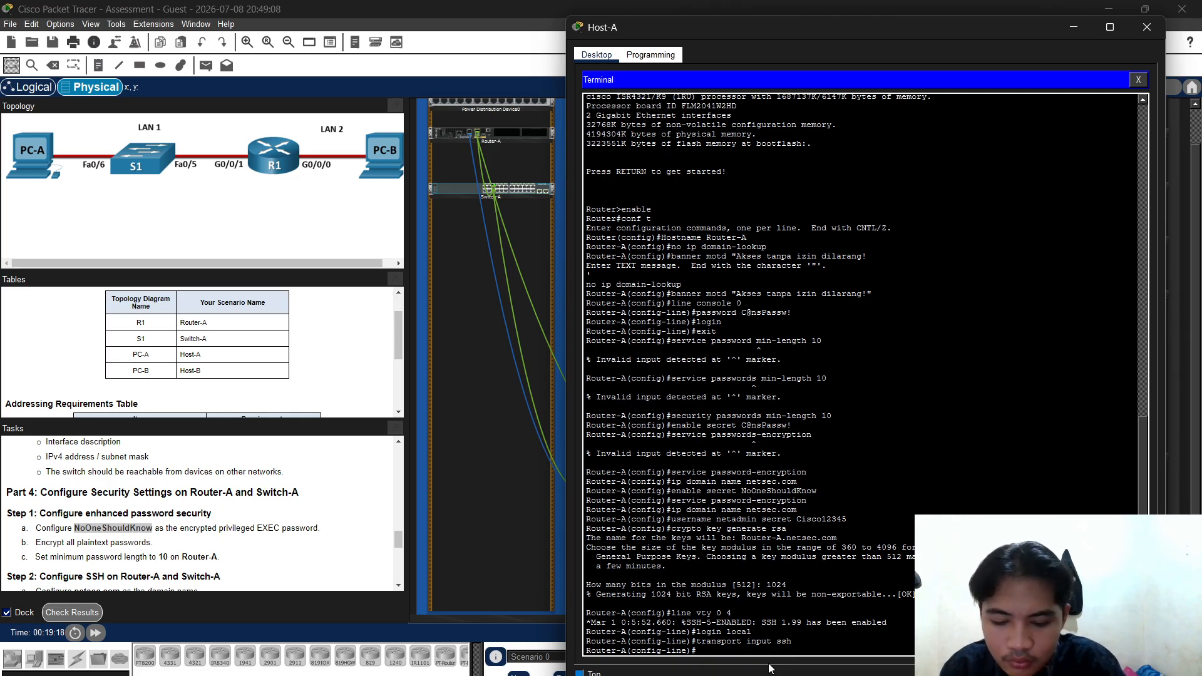
{"action": "type", "text": "exit"}
{"action": "key", "text": "Return"}
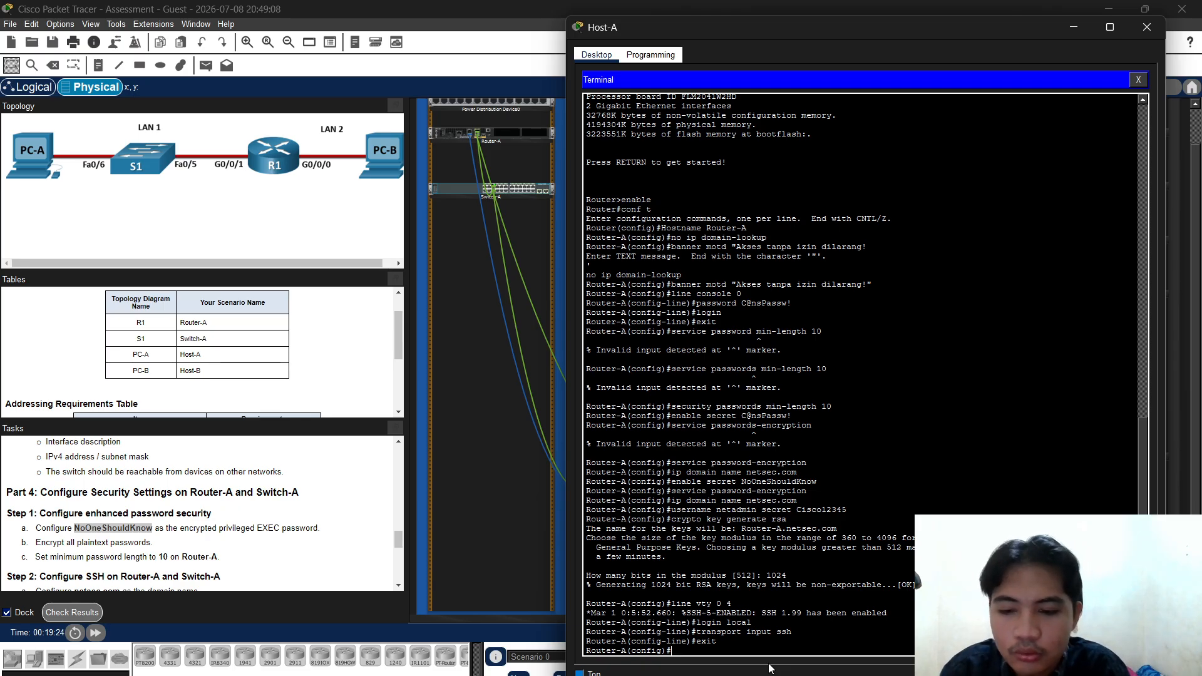
Enter interface configuration for G0/0/1
{"action": "type", "text": "inte"}
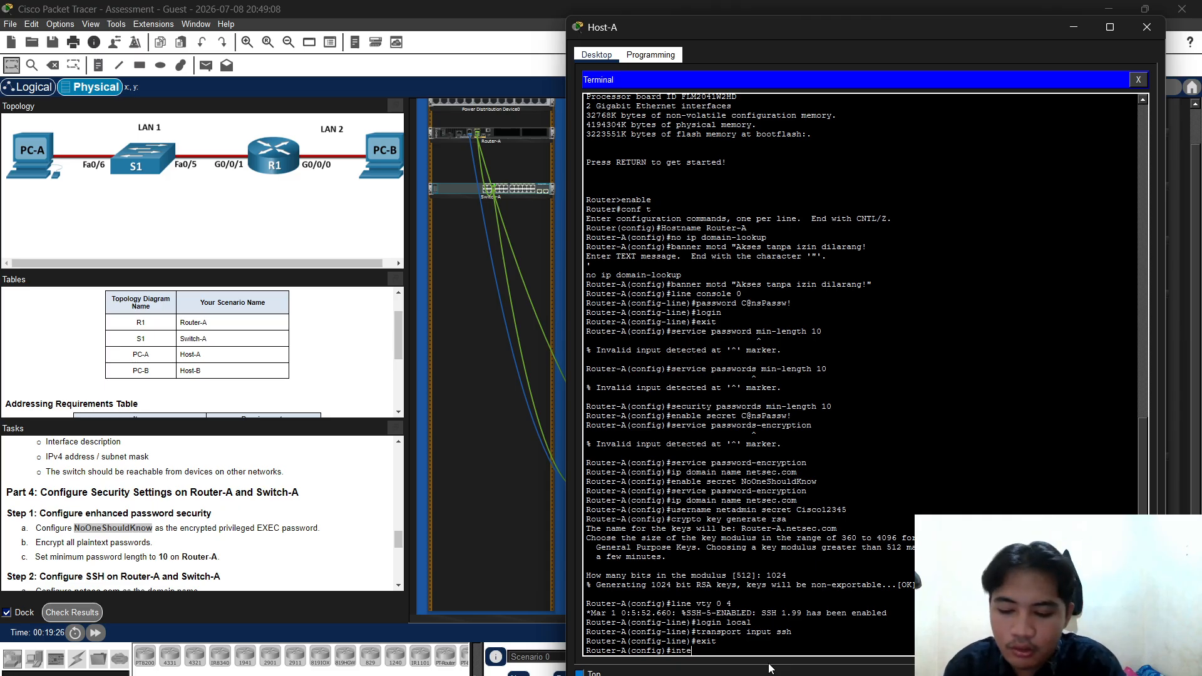
{"action": "type", "text": "rface giga"}
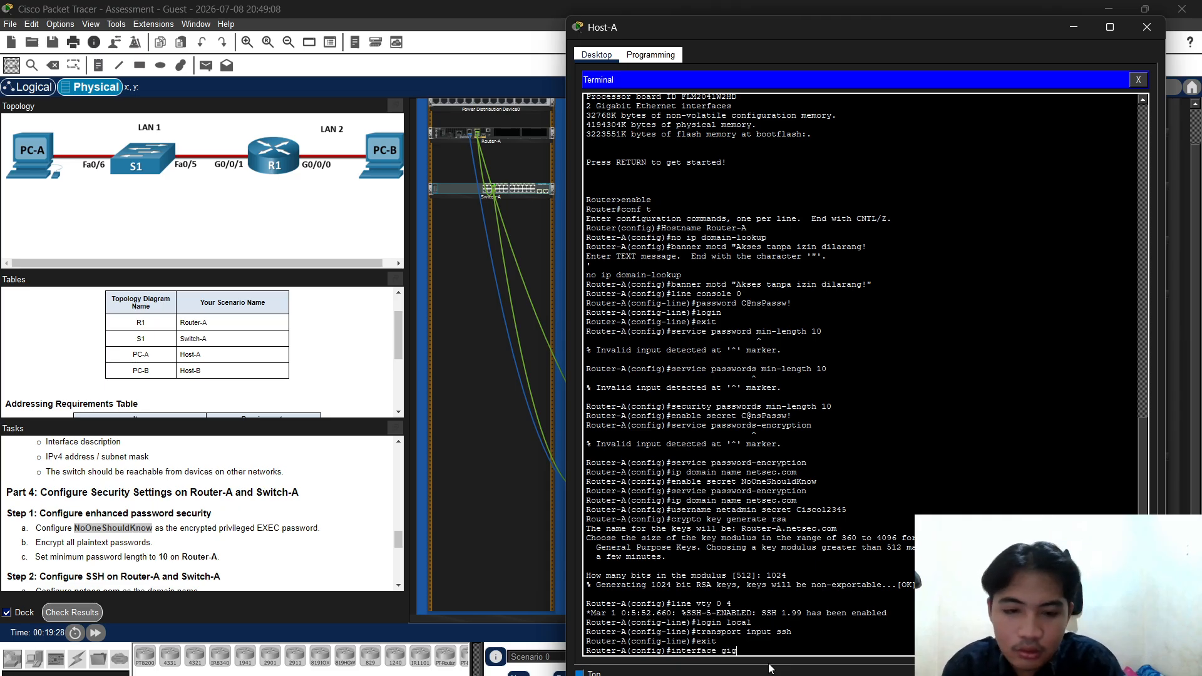
{"action": "key", "text": "BackSpace"}
{"action": "key", "text": "BackSpace"}
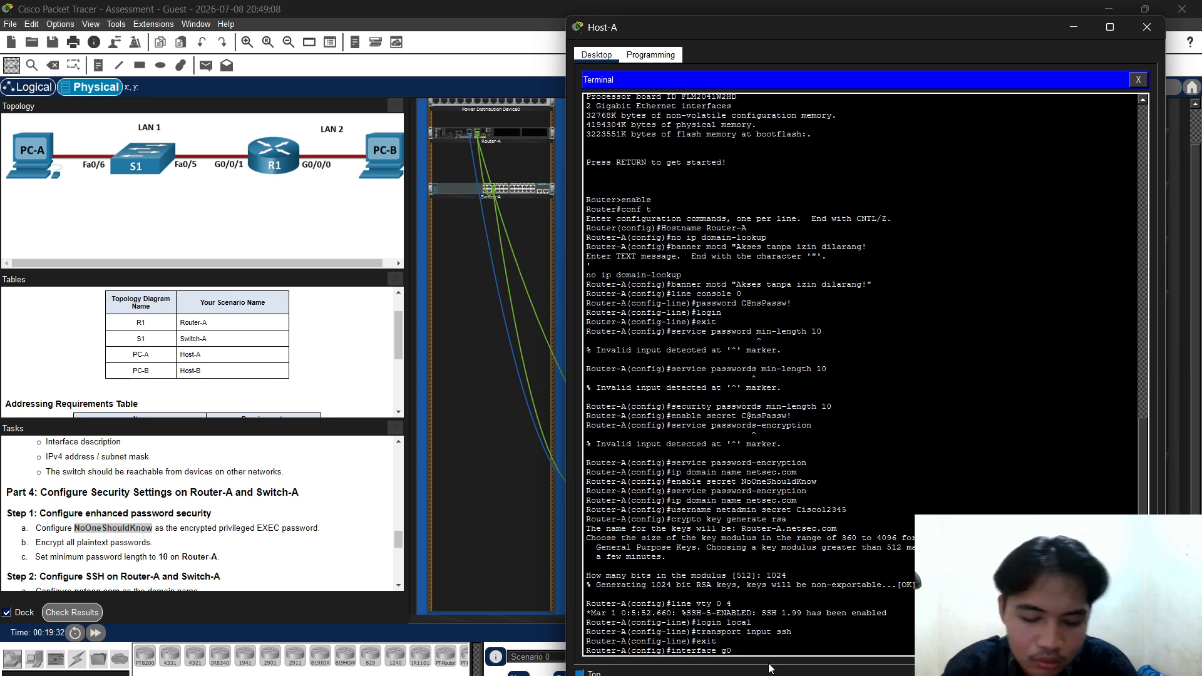
{"action": "type", "text": "/0/1"}
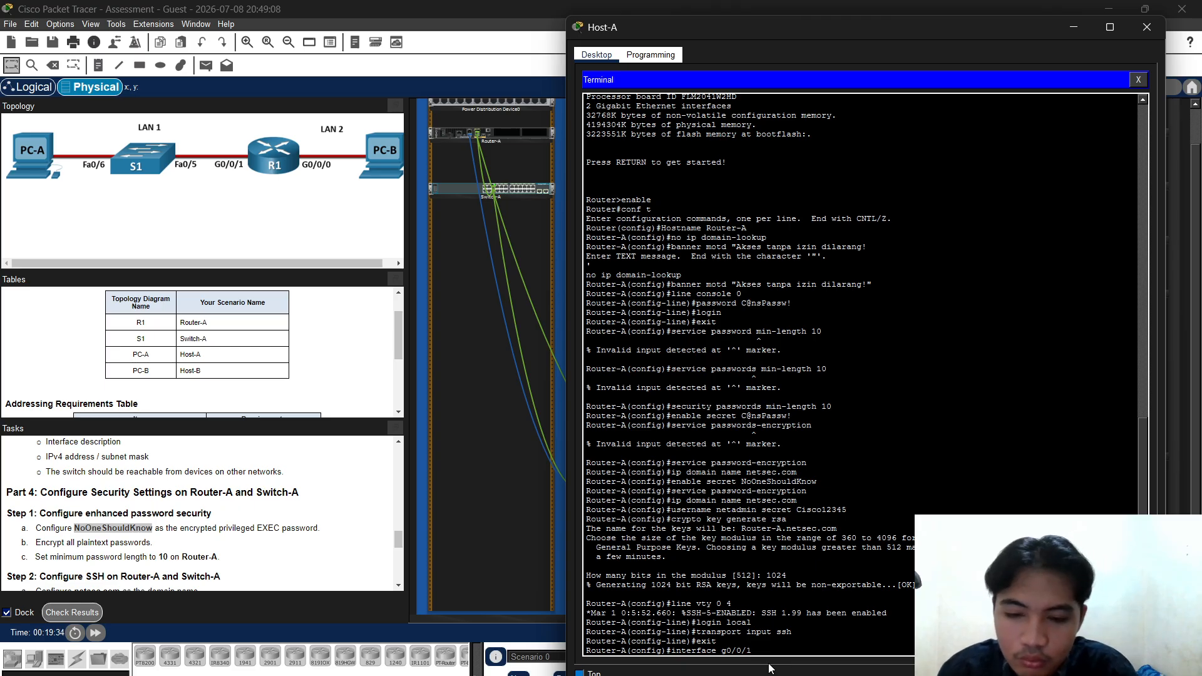
{"action": "key", "text": "Return"}
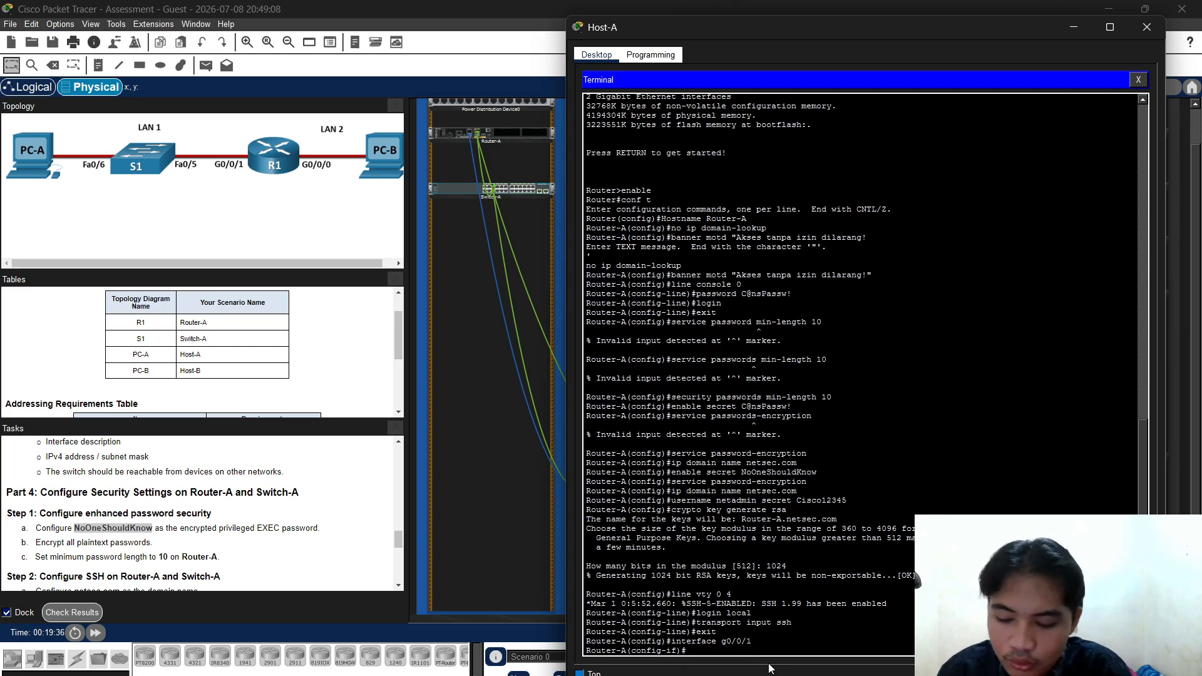
Add the description 'Koneksi Ke LAN 2 Host-B' and start typing the IP address
{"action": "type", "text": "desc"}
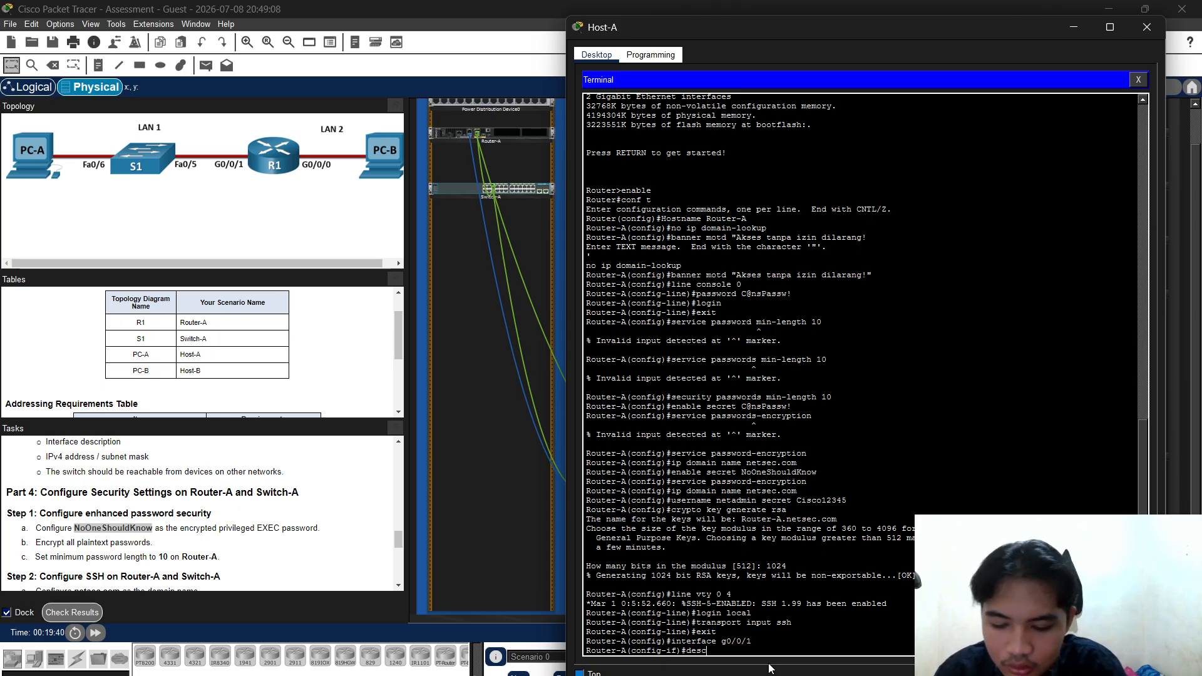
{"action": "type", "text": "ript"}
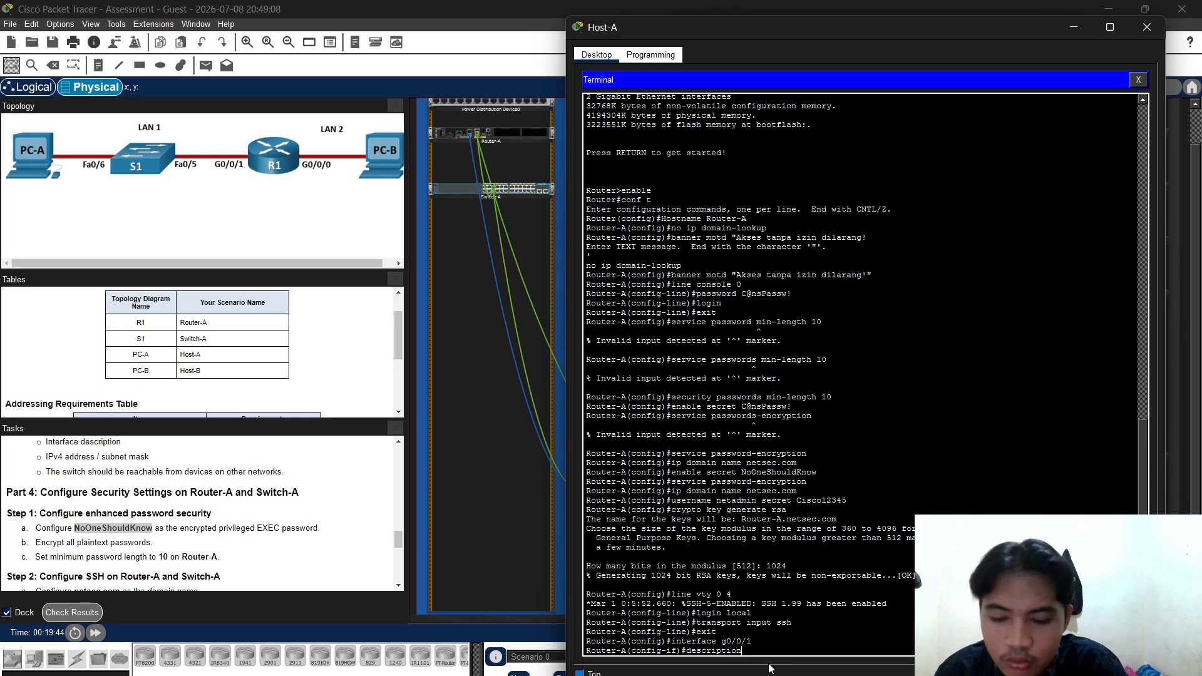
{"action": "type", "text": "ion "}
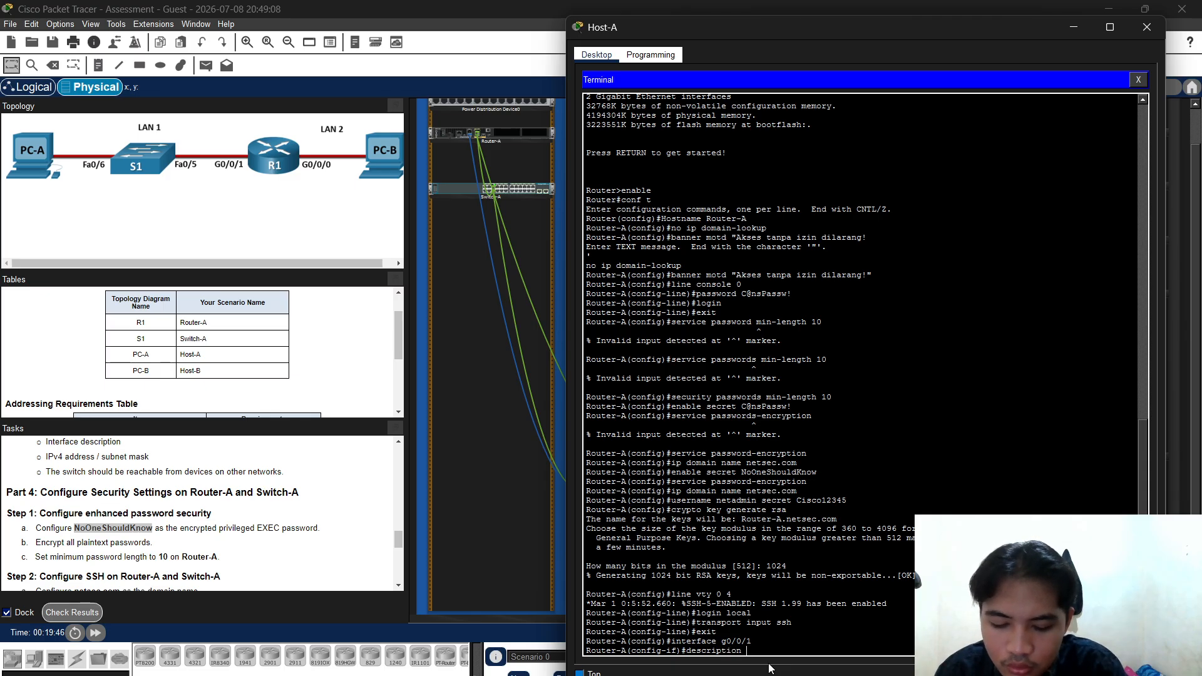
{"action": "type", "text": "CKoneksi"}
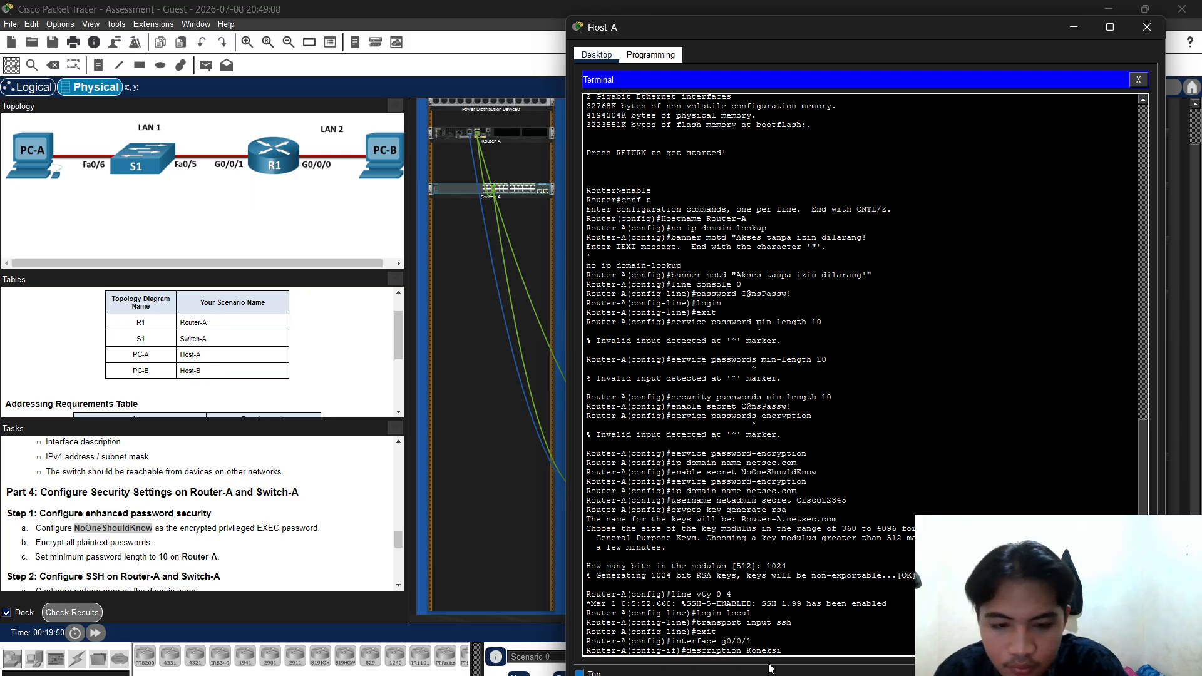
{"action": "type", "text": " Ke LAN 2"}
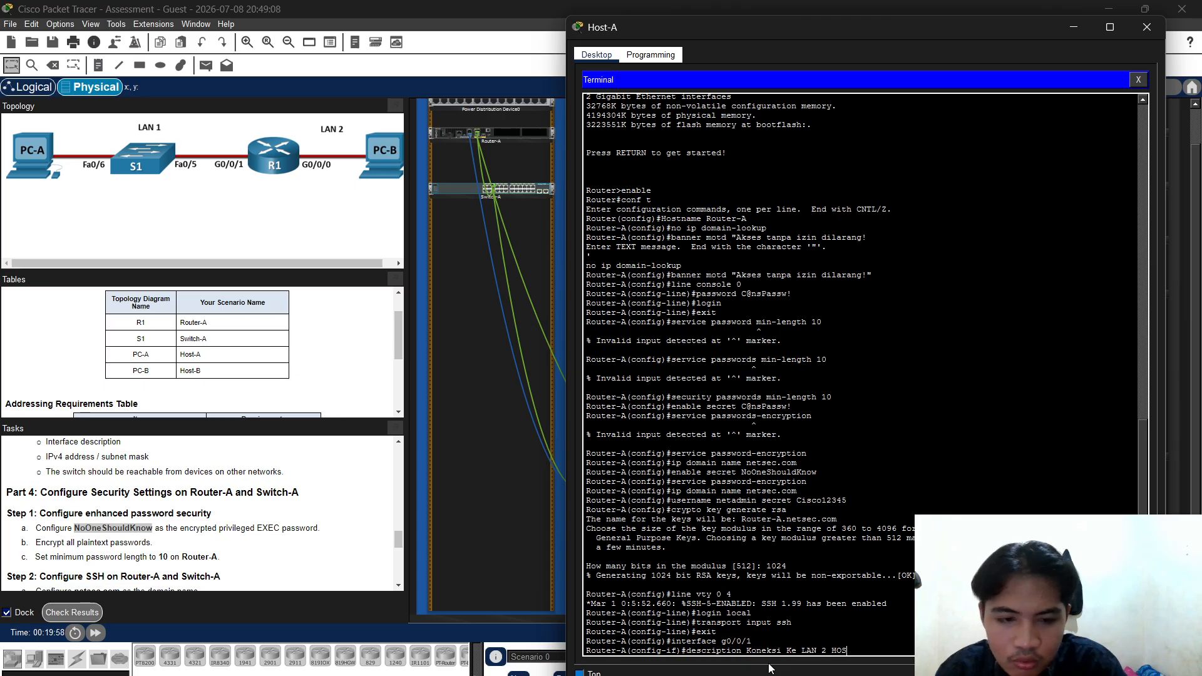
{"action": "type", "text": "Hos"}
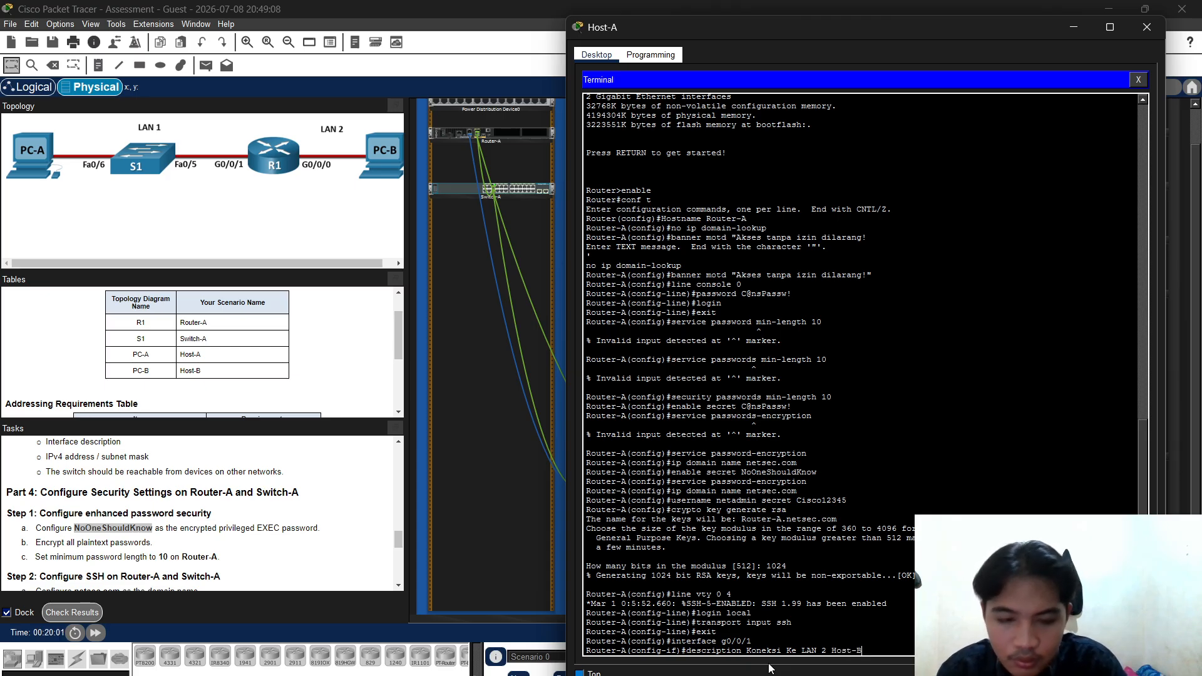
{"action": "type", "text": "t-B"}
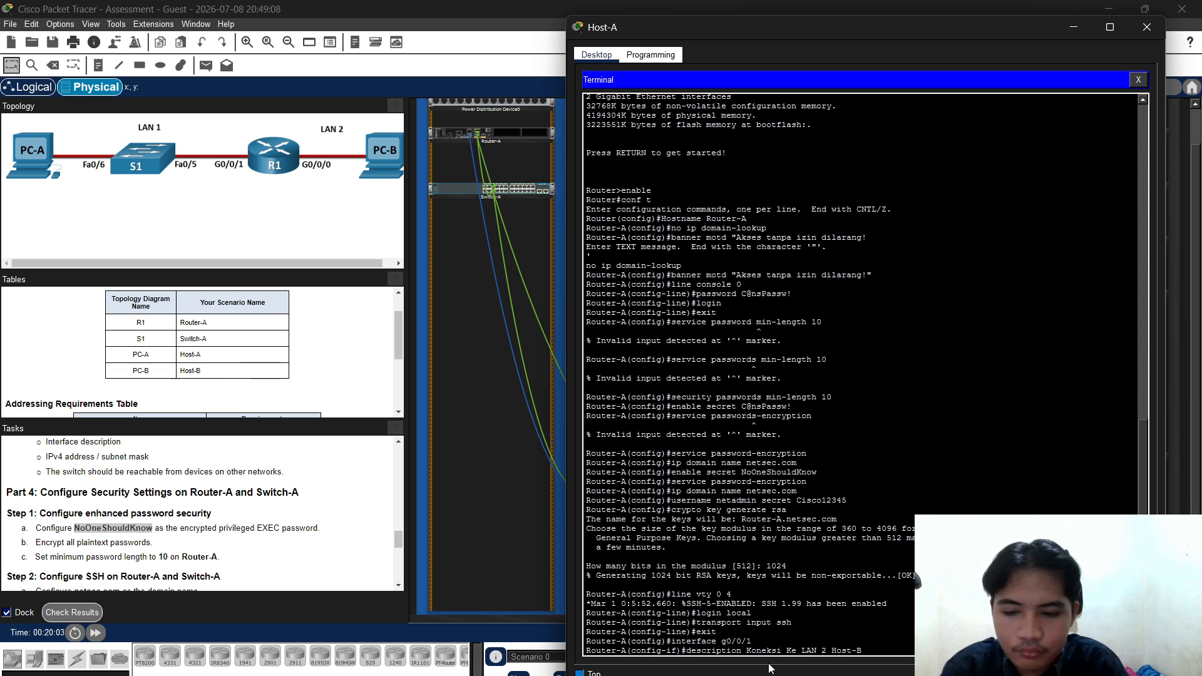
{"action": "key", "text": "Return"}
{"action": "type", "text": "onfig-if)#"}
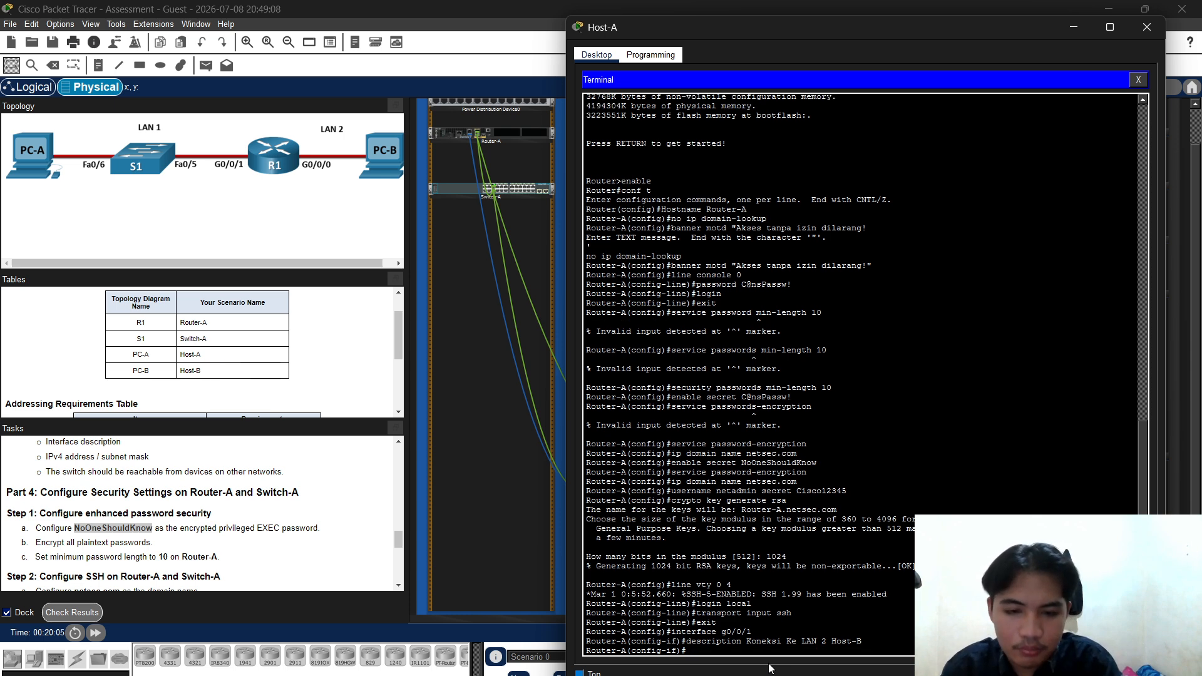
{"action": "type", "text": "ip add"}
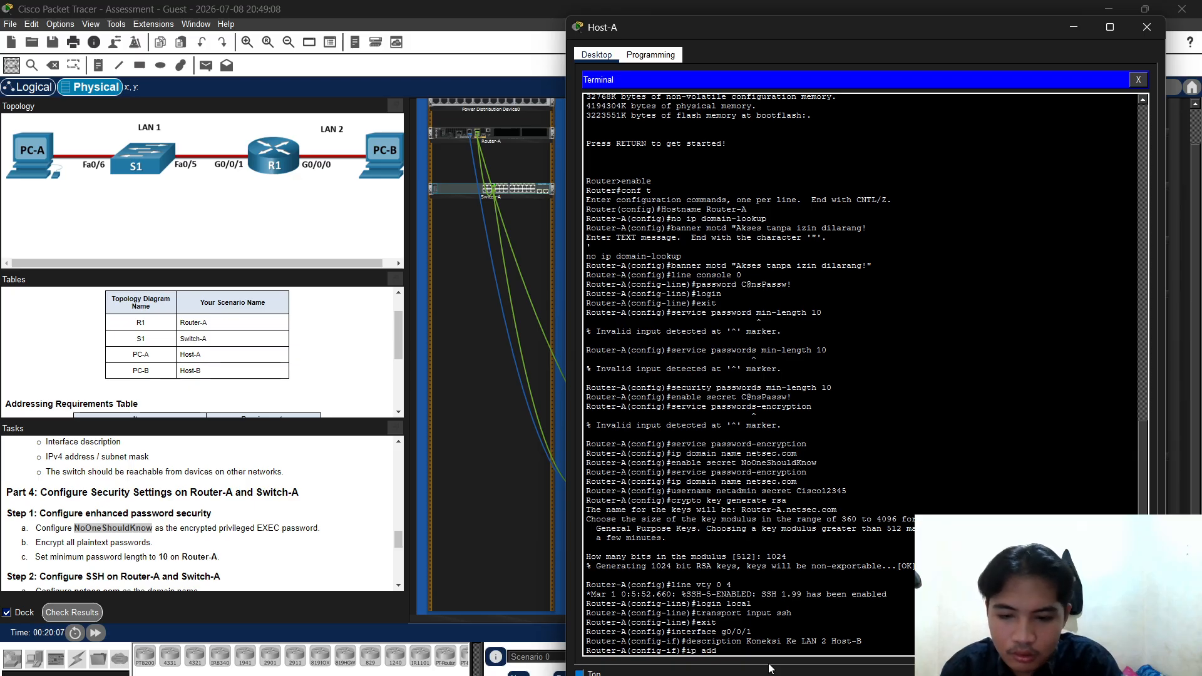
{"action": "type", "text": "ress"}
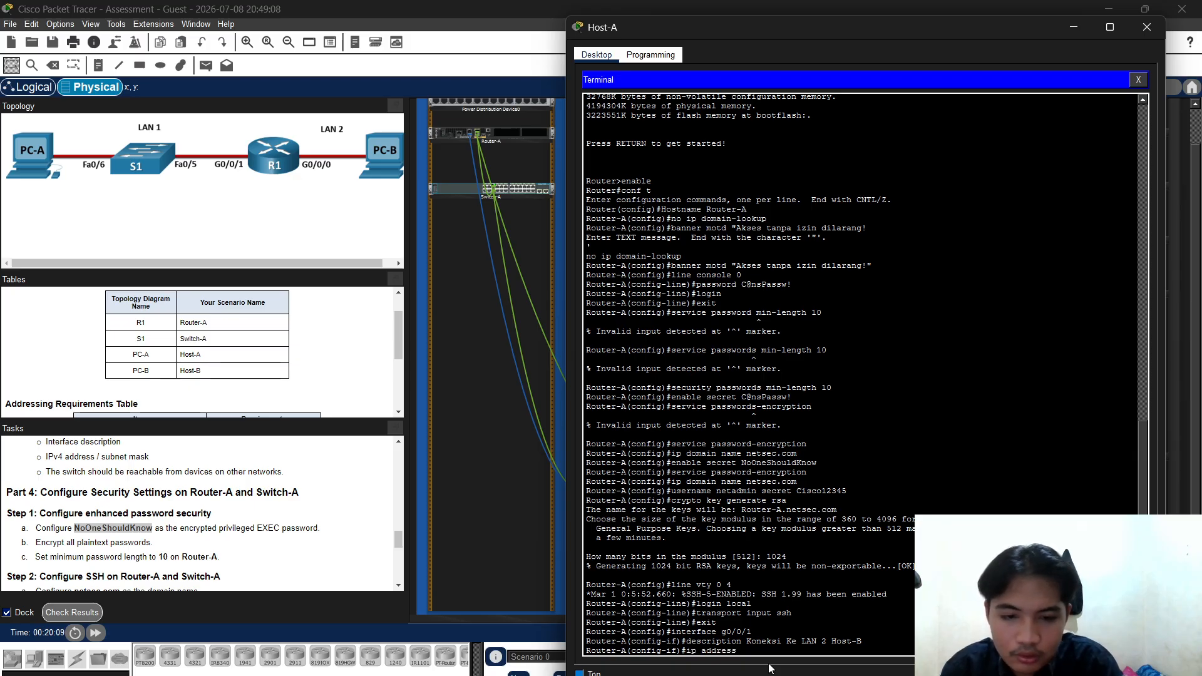
{"action": "type", "text": " 127"}
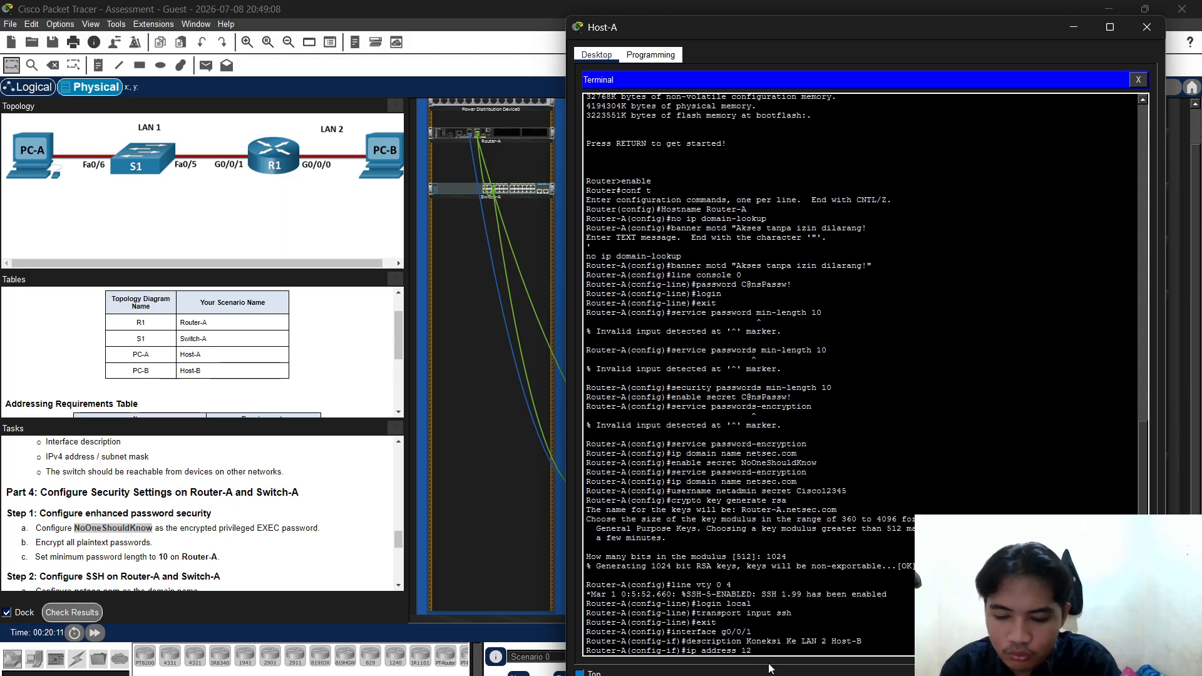
Address G0/0/1 as 172.16.1.1 with mask 255.255.255.192
{"action": "key", "text": "BackSpace"}
{"action": "key", "text": "BackSpace"}
{"action": "type", "text": "72"}
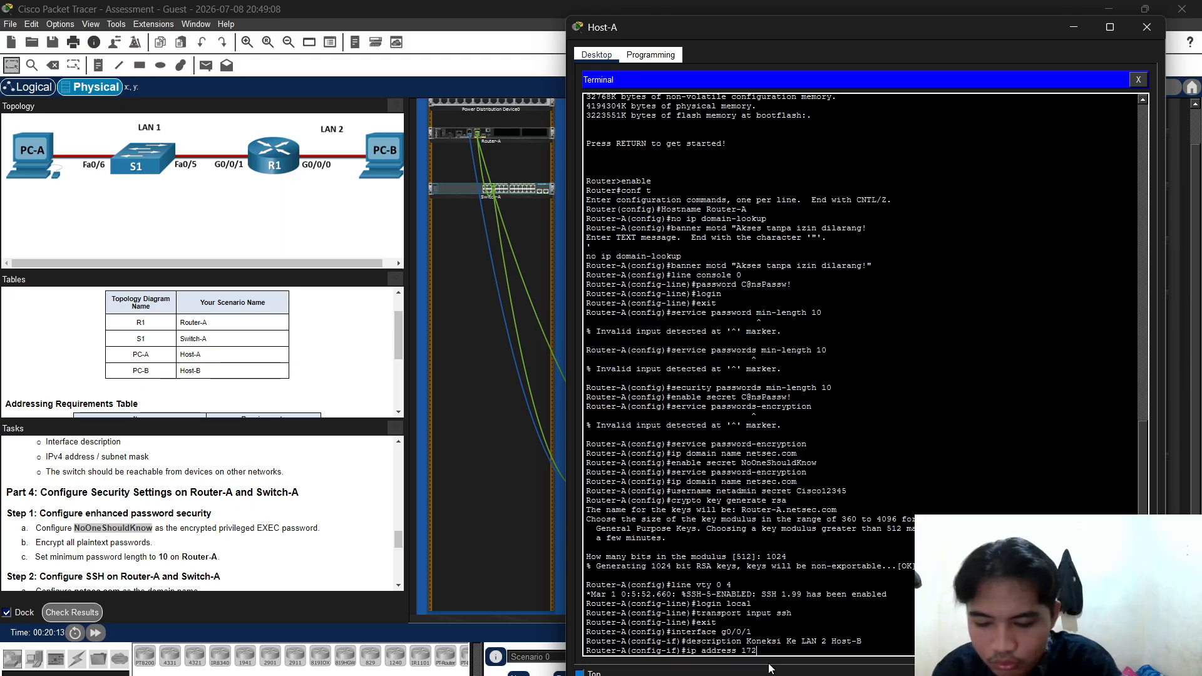
{"action": "type", "text": ".16.1"}
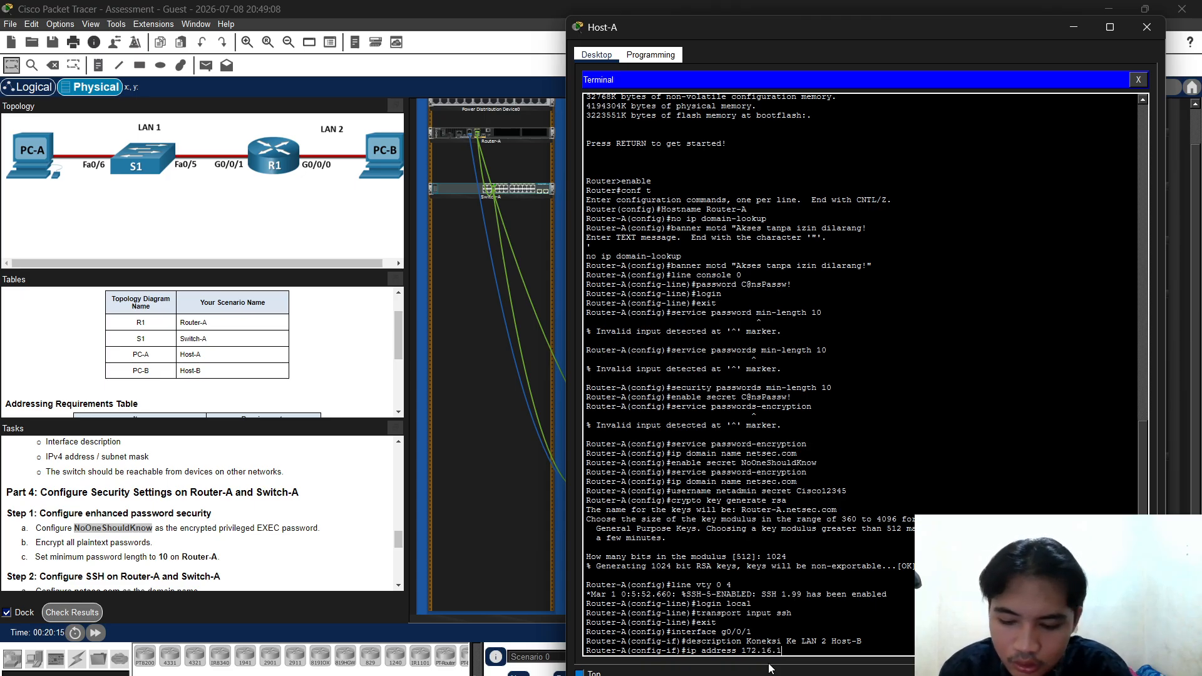
{"action": "type", "text": ".65 25"}
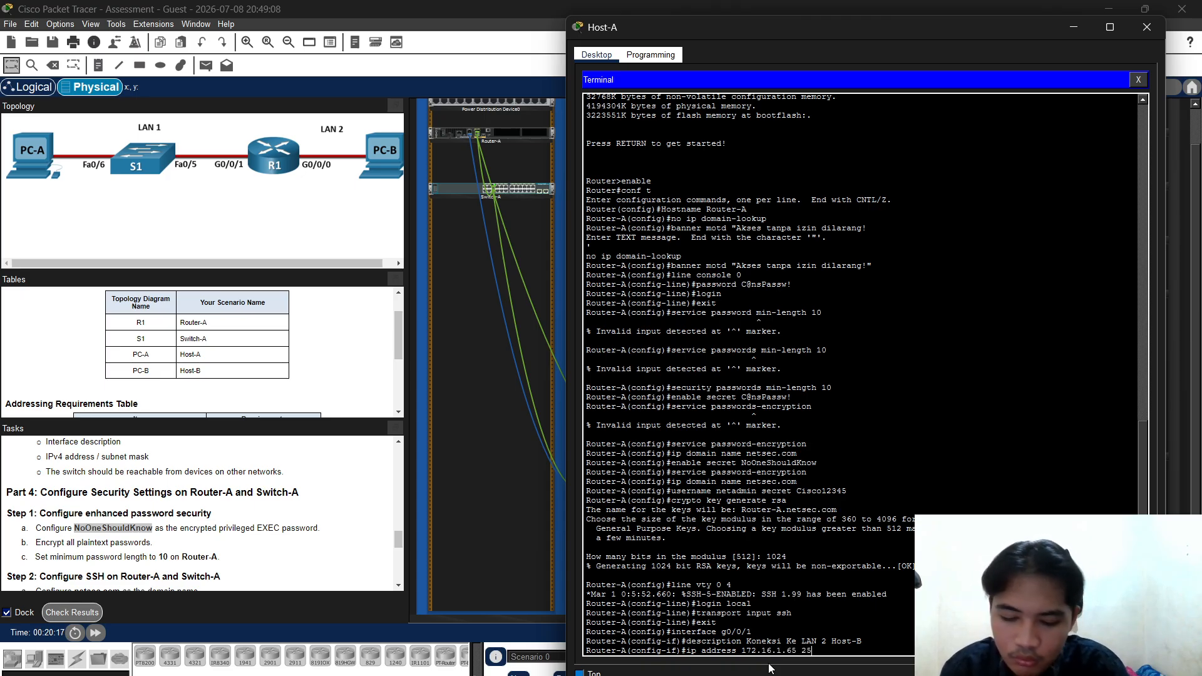
{"action": "type", "text": "5.255"}
{"action": "type", "text": "55"}
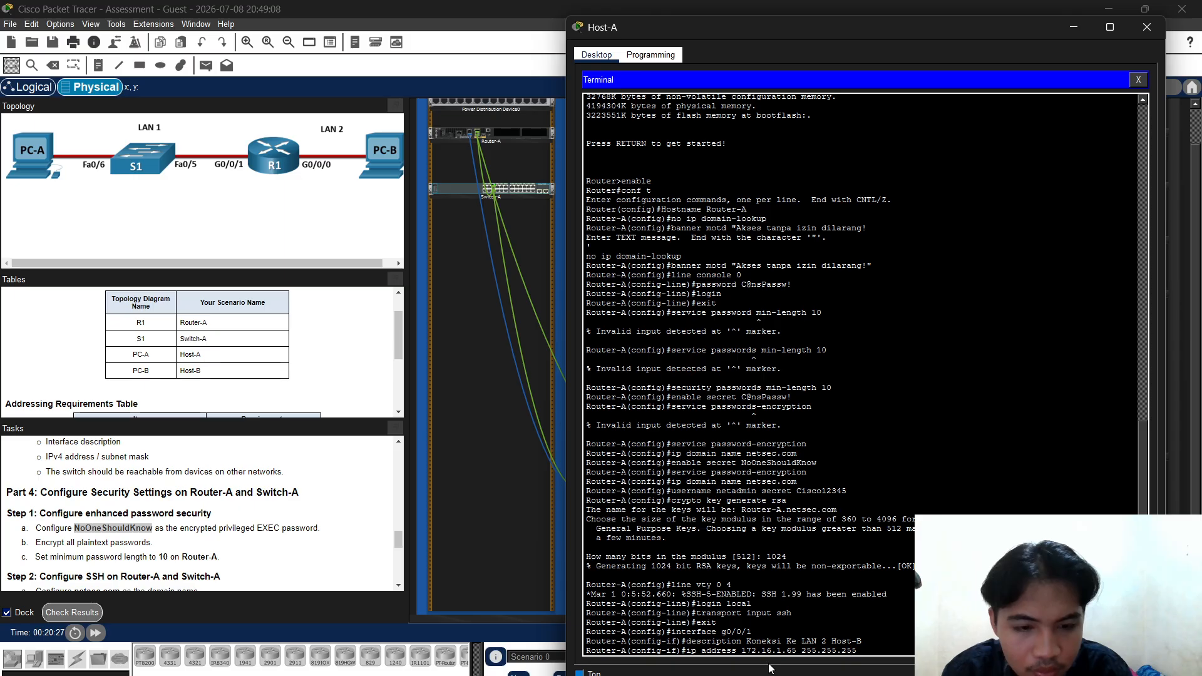
{"action": "key", "text": "BackSpace"}
{"action": "key", "text": "BackSpace"}
{"action": "key", "text": "BackSpace"}
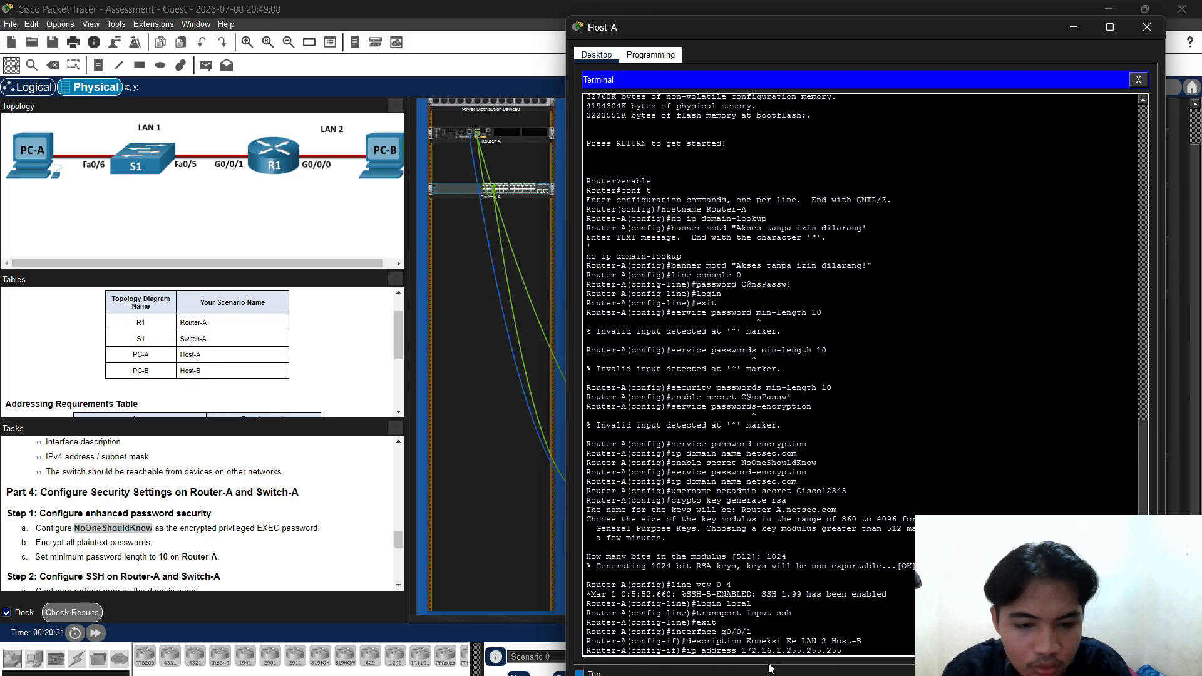
{"action": "type", "text": "1"}
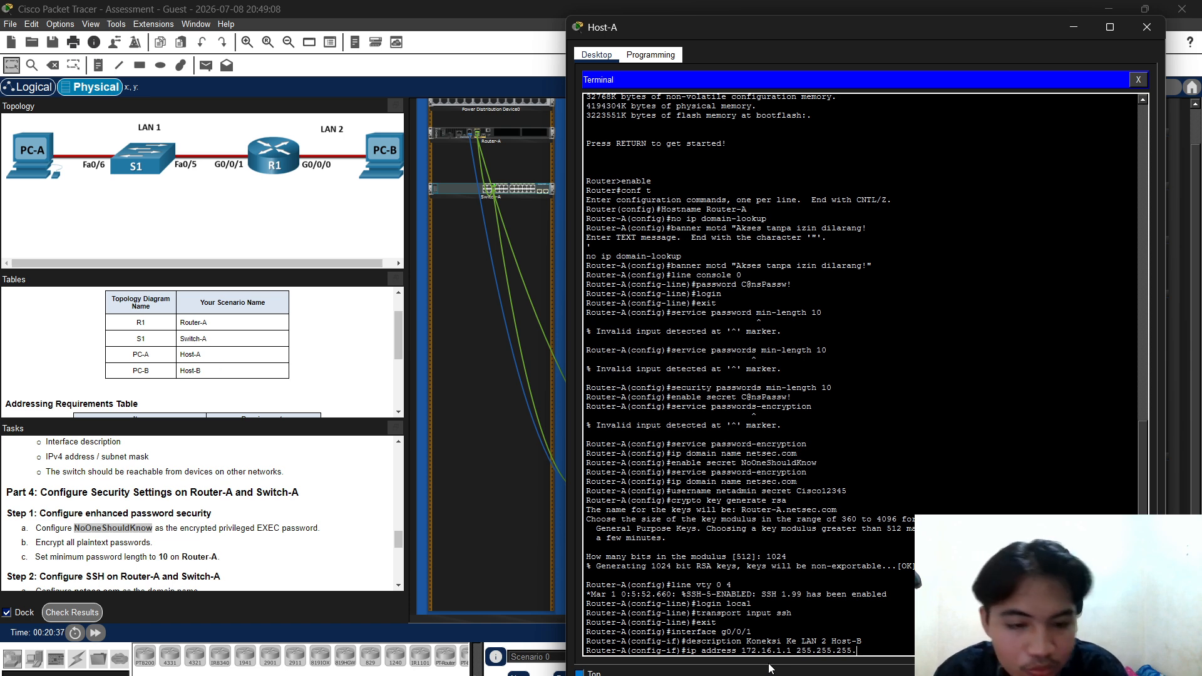
{"action": "type", "text": "92"}
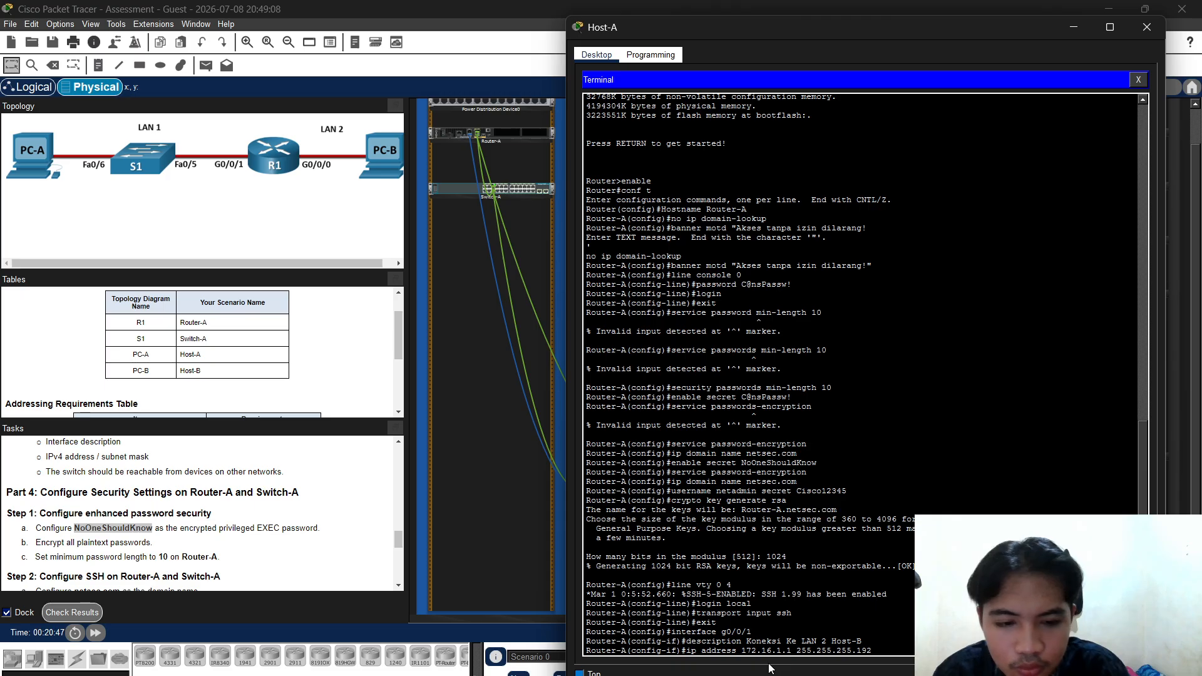
{"action": "key", "text": "Return"}
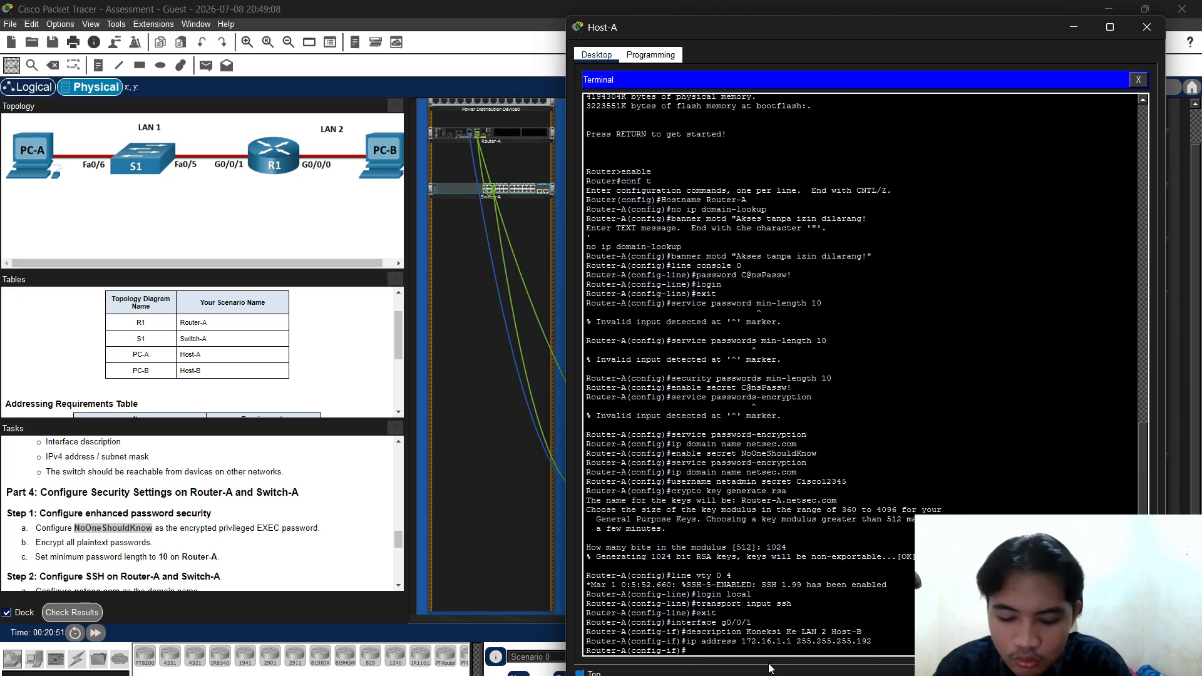
Bring G0/0/1 up with no shutdown and exit to global configuration
{"action": "type", "text": "no shutdown"}
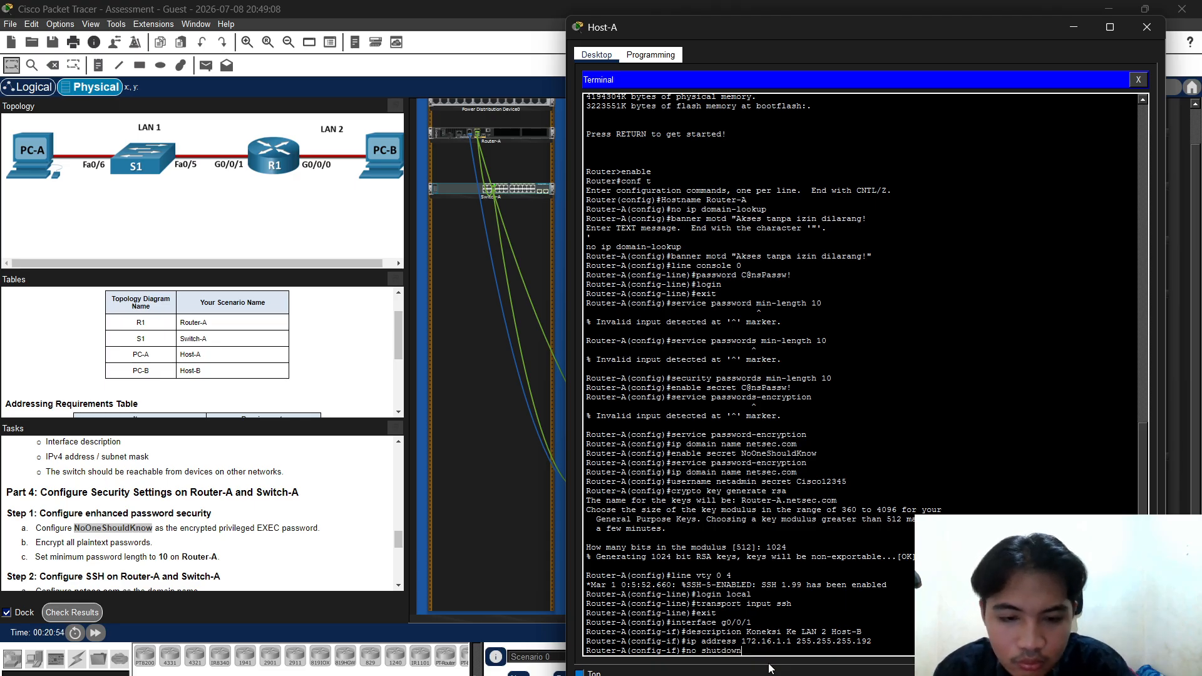
{"action": "key", "text": "Return"}
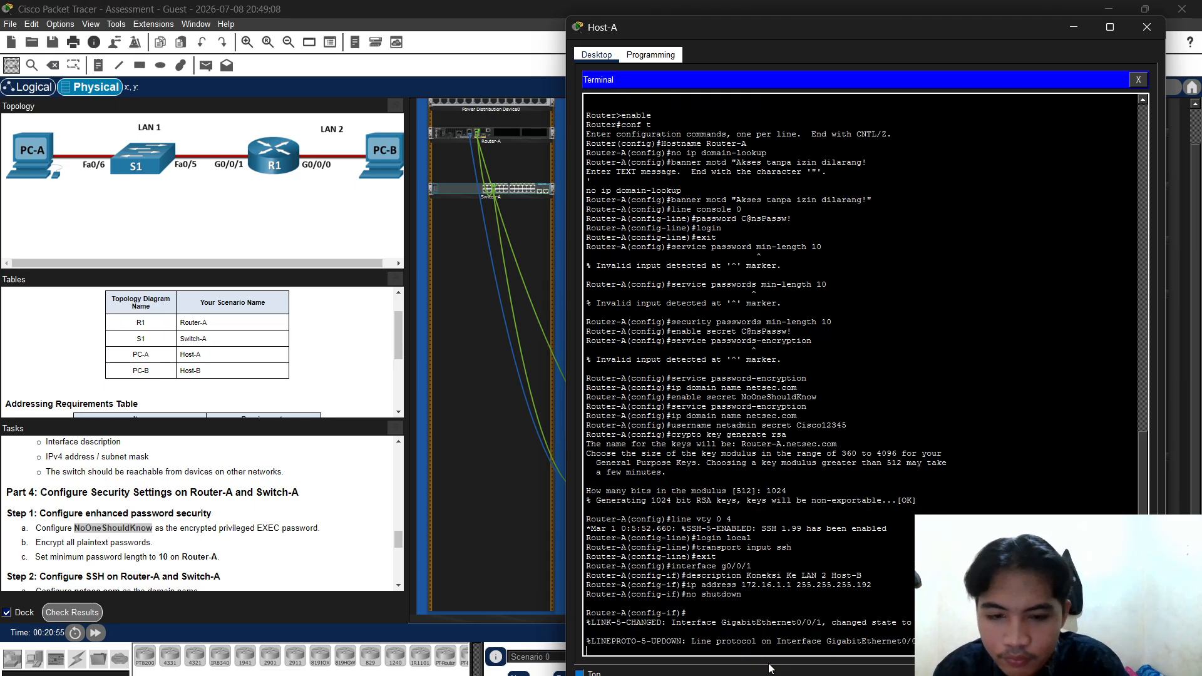
{"action": "key", "text": "Return"}
{"action": "type", "text": "ex"}
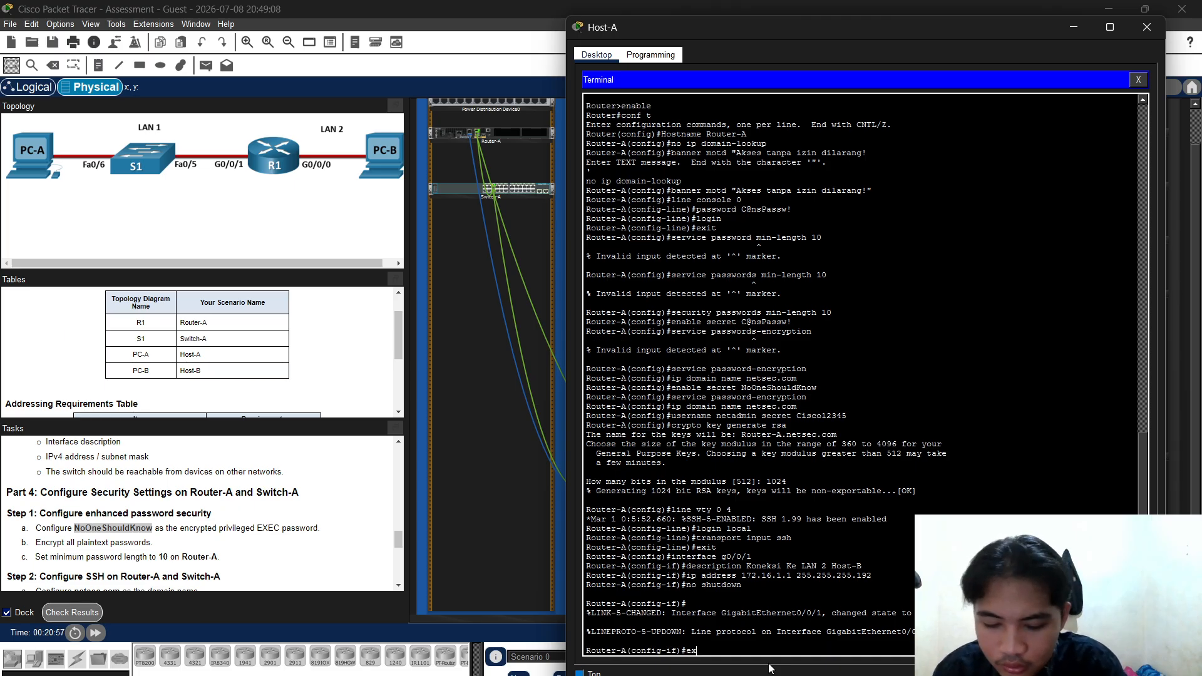
{"action": "type", "text": "it"}
{"action": "key", "text": "Return"}
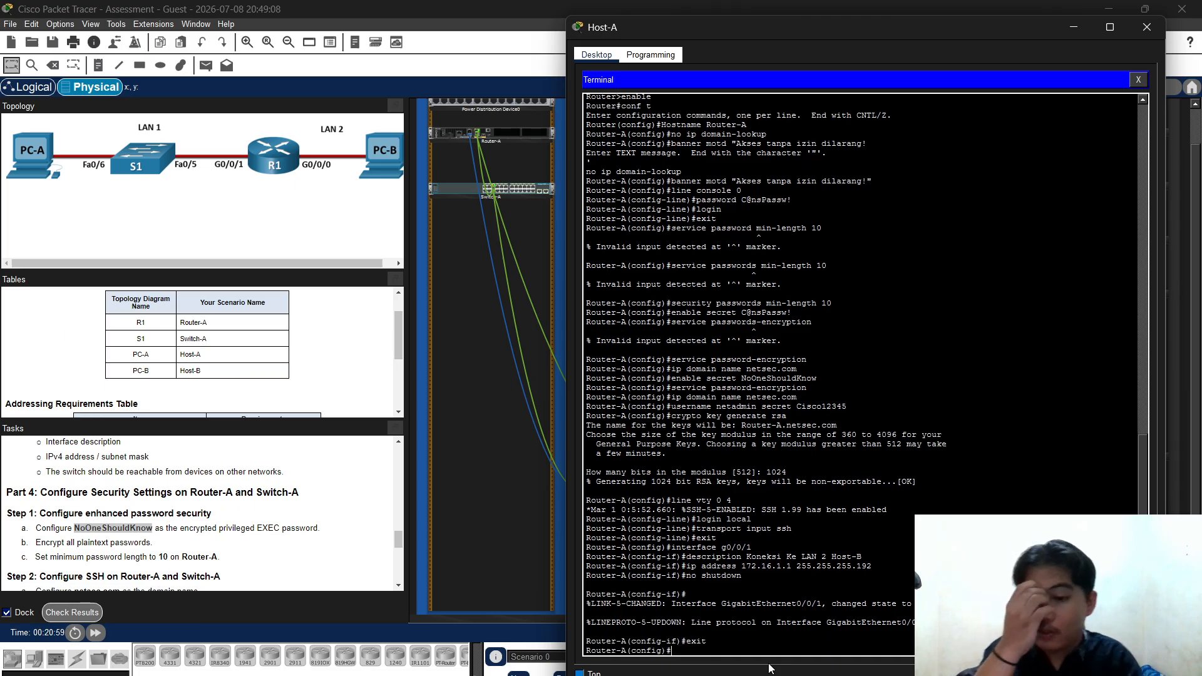
Clear the stray address line and enter interface G0/0/0 configuration
{"action": "type", "text": "ip address 172.16.1.1 255.255.255.192"}
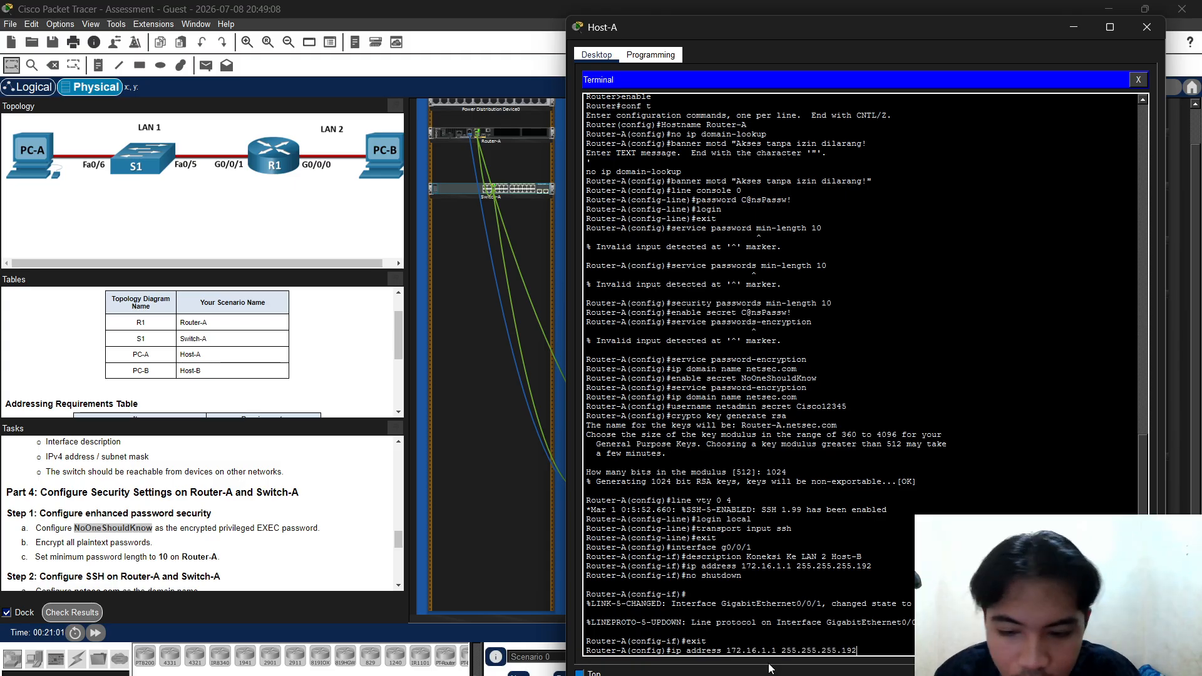
{"action": "key", "text": "Up"}
{"action": "key", "text": "Up"}
{"action": "key", "text": "Up"}
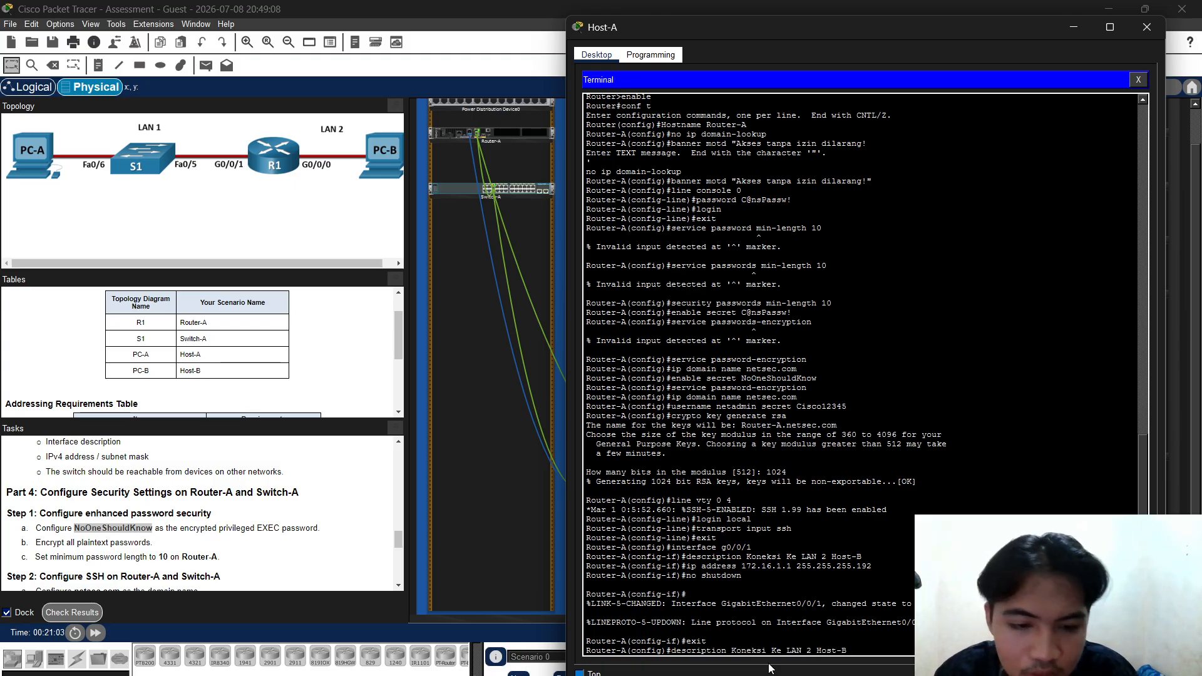
{"action": "key", "text": "Down"}
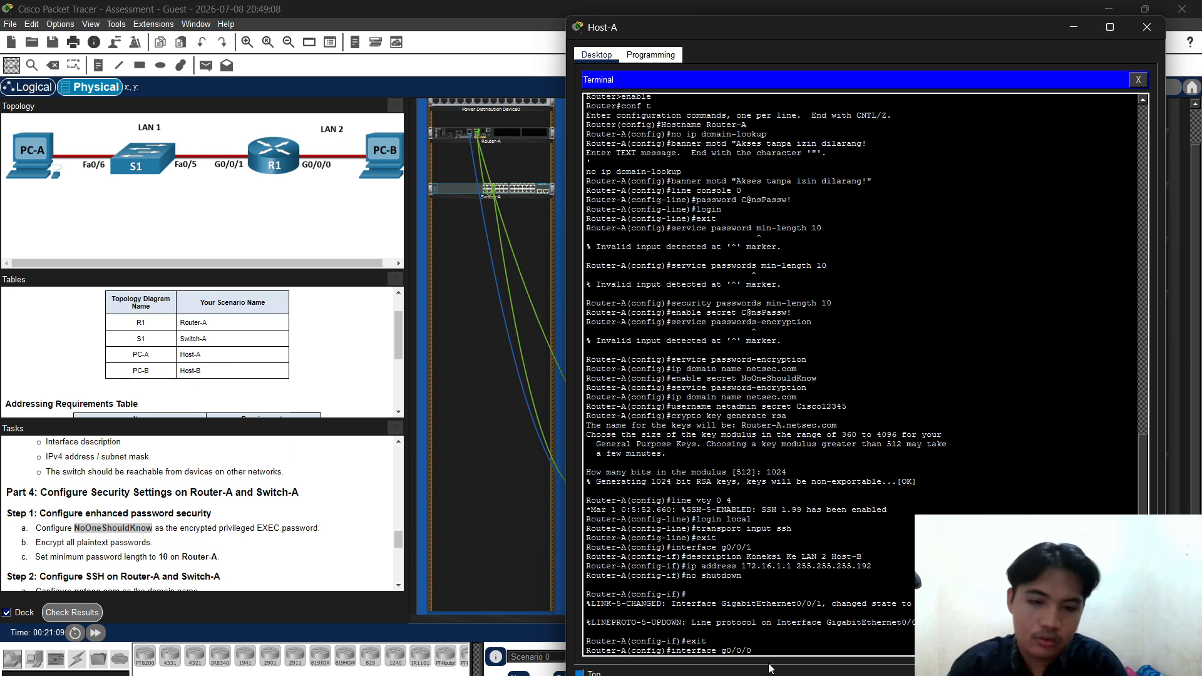
{"action": "key", "text": "Return"}
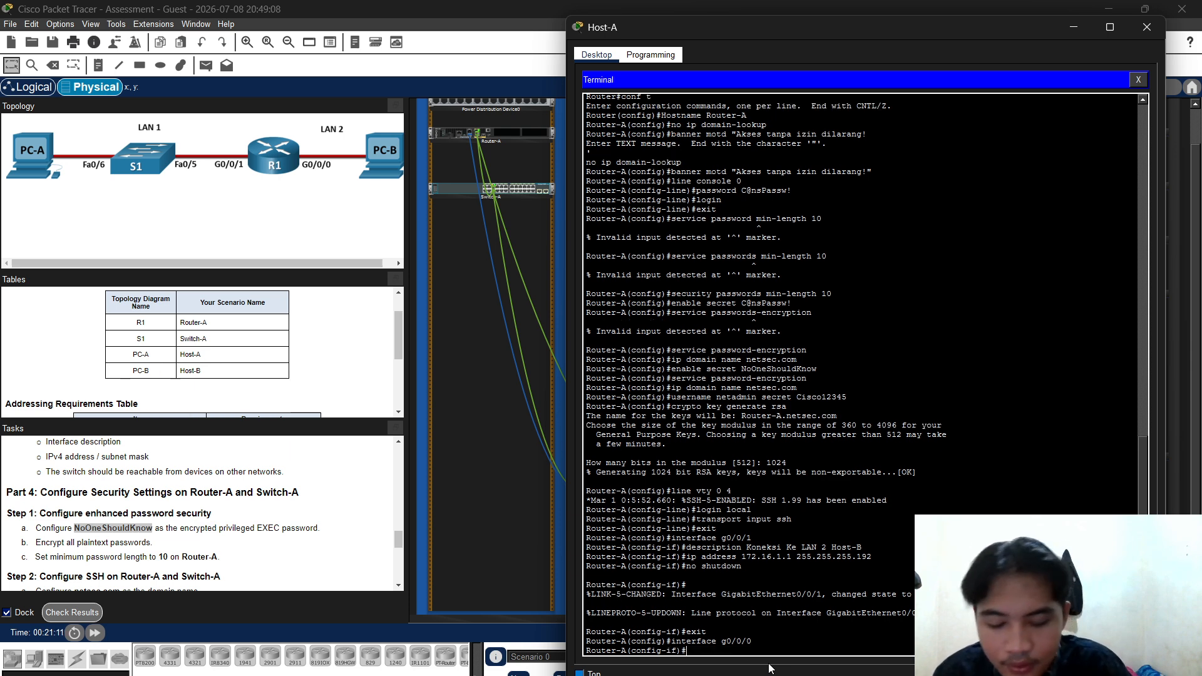
{"action": "key", "text": "Up"}
{"action": "key", "text": "Up"}
{"action": "key", "text": "Up"}
{"action": "key", "text": "Up"}
{"action": "key", "text": "Up"}
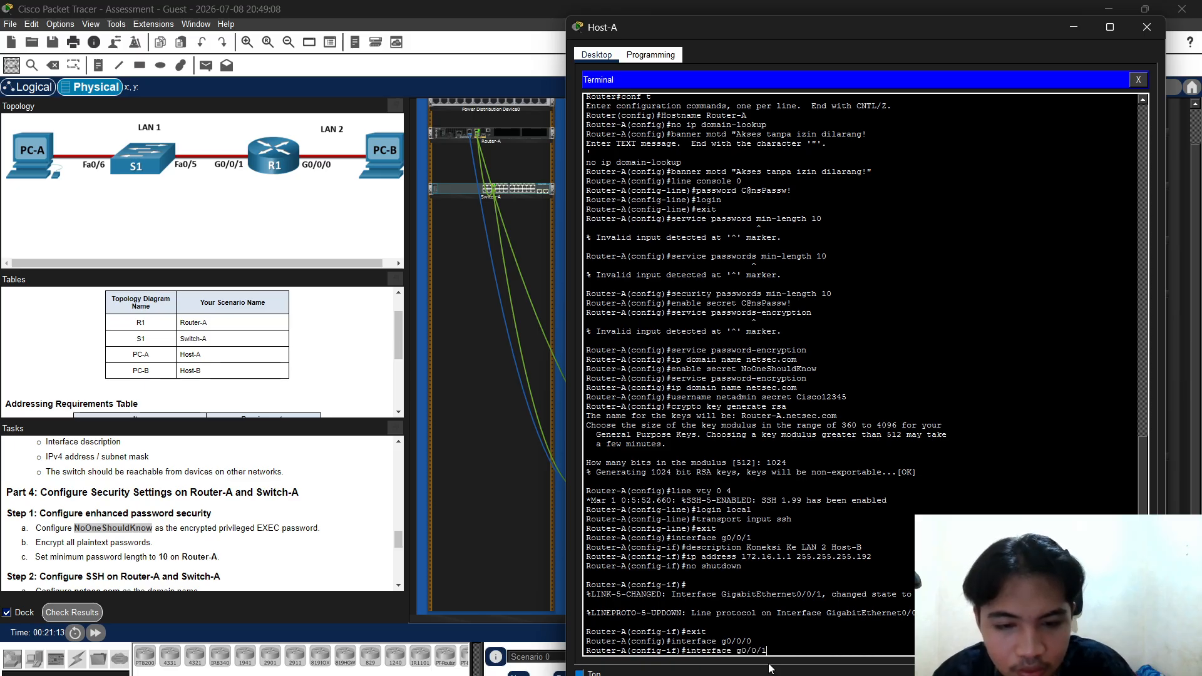
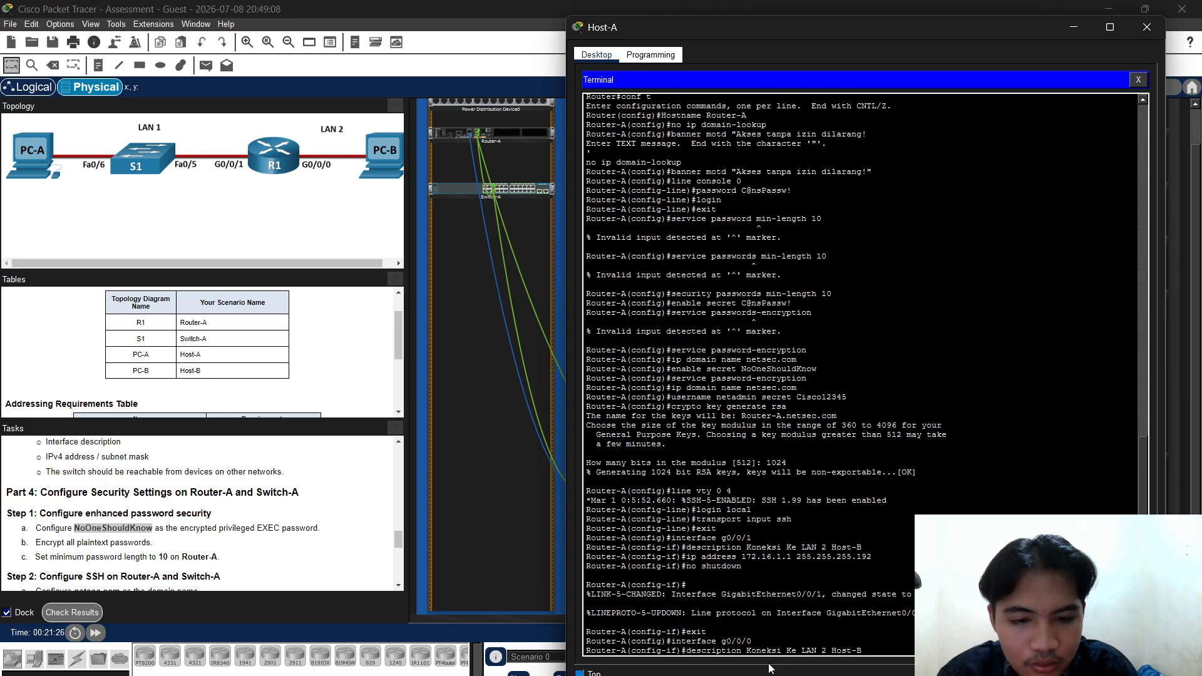
Leave the G0/0/0 configuration and enter interface G0/0/1
{"action": "key", "text": "Down"}
{"action": "key", "text": "Down"}
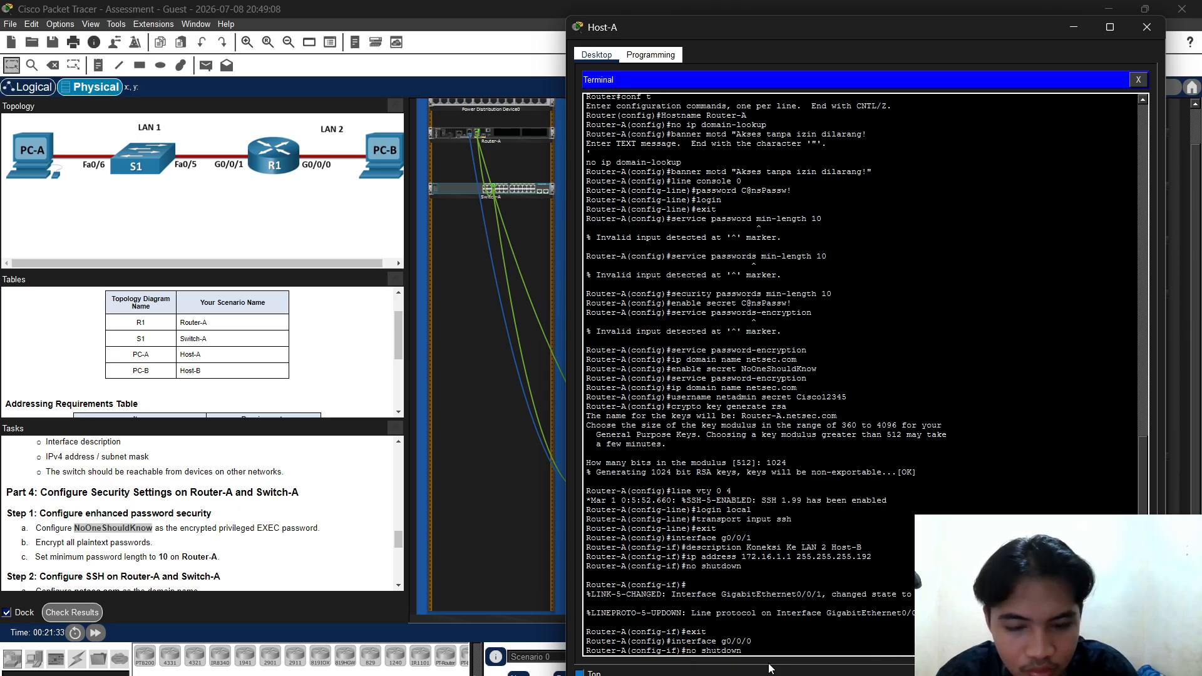
{"action": "key", "text": "Down"}
{"action": "key", "text": "Return"}
{"action": "key", "text": "Up"}
{"action": "key", "text": "Up"}
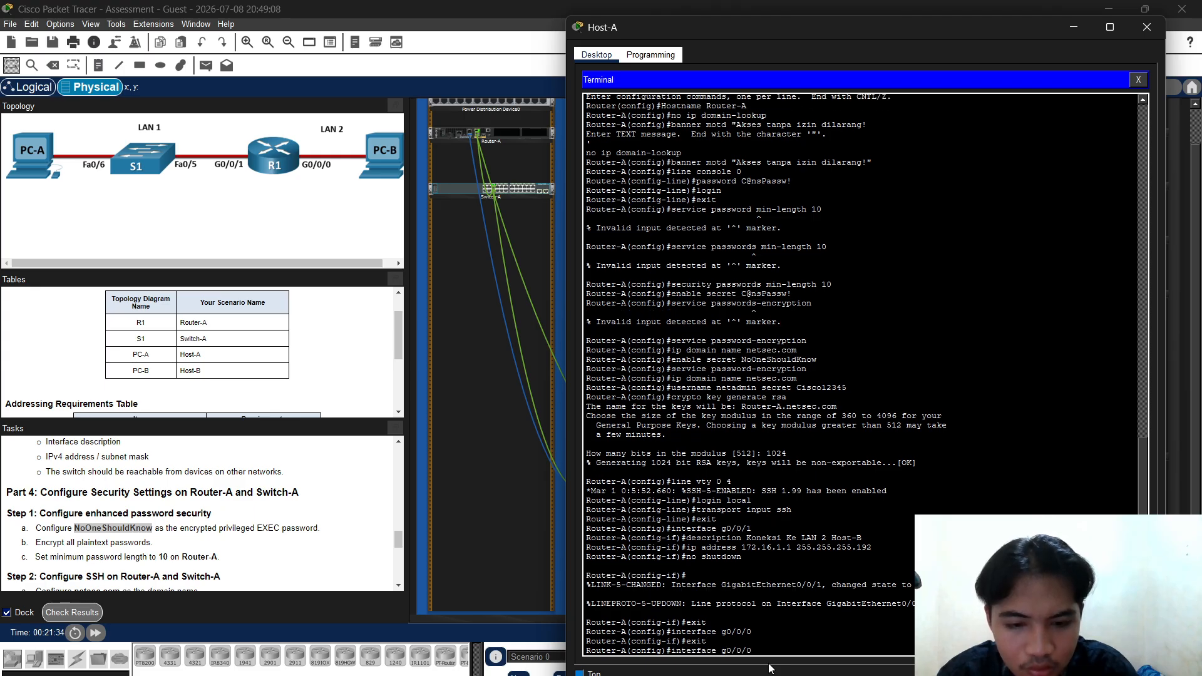
{"action": "key", "text": "Up"}
{"action": "key", "text": "Up"}
{"action": "key", "text": "Up"}
{"action": "key", "text": "Up"}
{"action": "key", "text": "Up"}
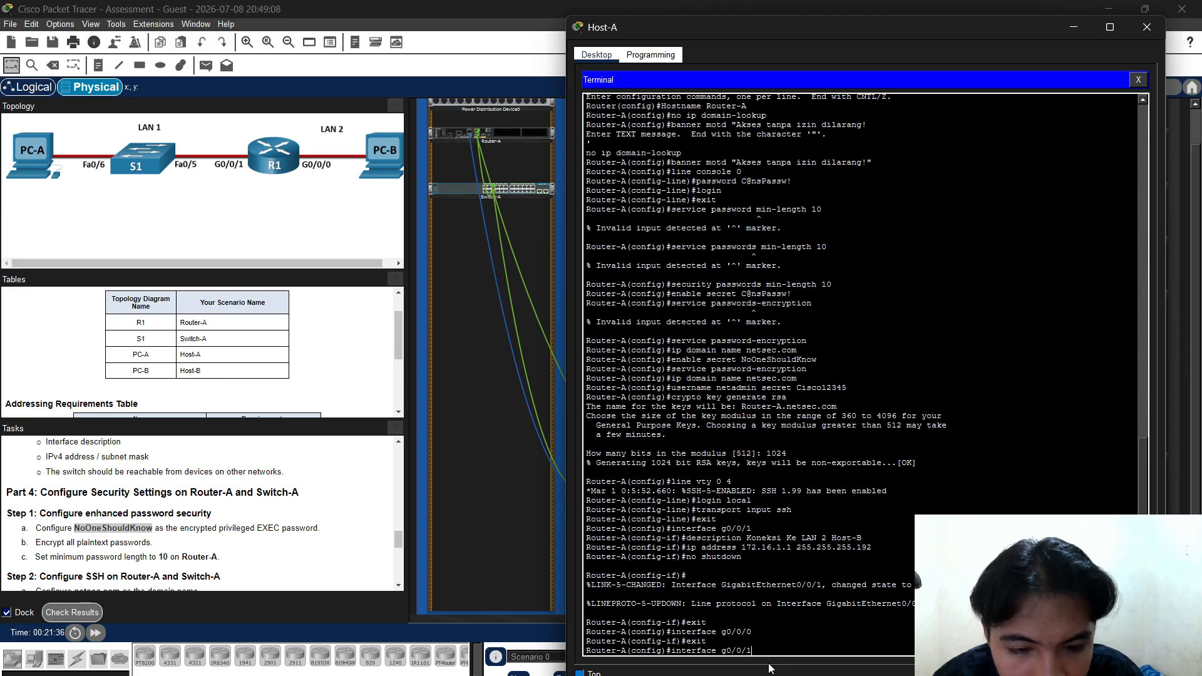
{"action": "key", "text": "Return"}
Describe G0/0/1 as "Koneksi Ke LAN 1 Switch-A"
{"action": "key", "text": "Up"}
{"action": "key", "text": "Up"}
{"action": "key", "text": "Up"}
{"action": "key", "text": "Up"}
{"action": "key", "text": "Up"}
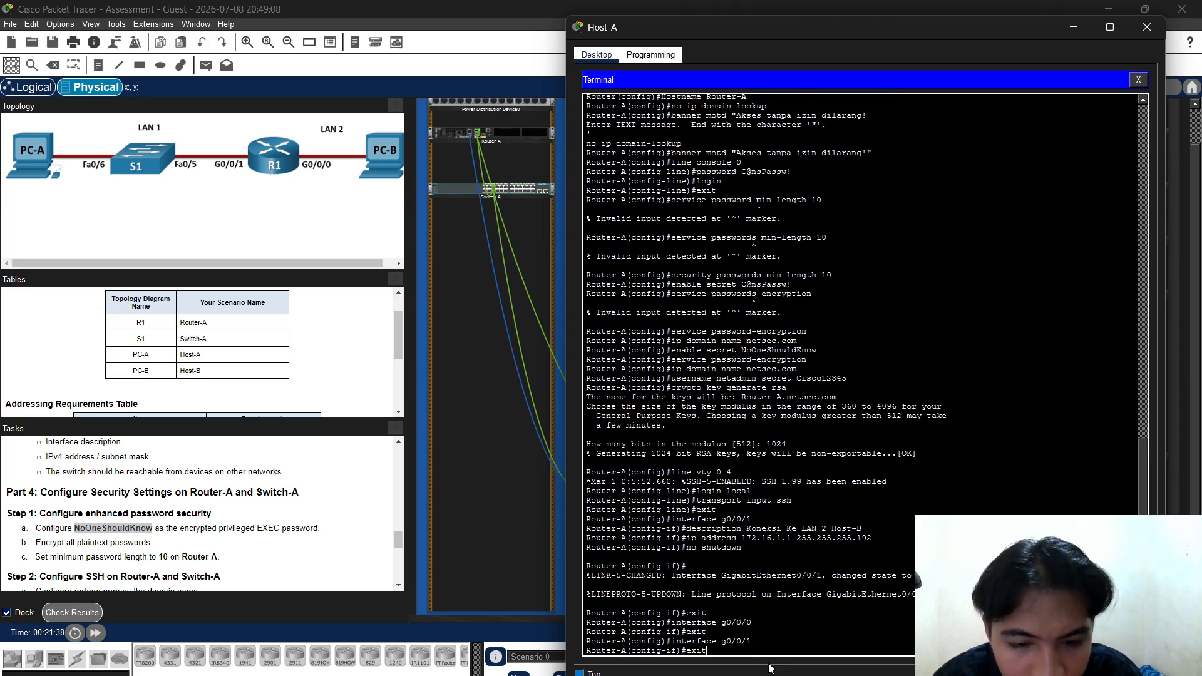
{"action": "key", "text": "Up"}
{"action": "key", "text": "Up"}
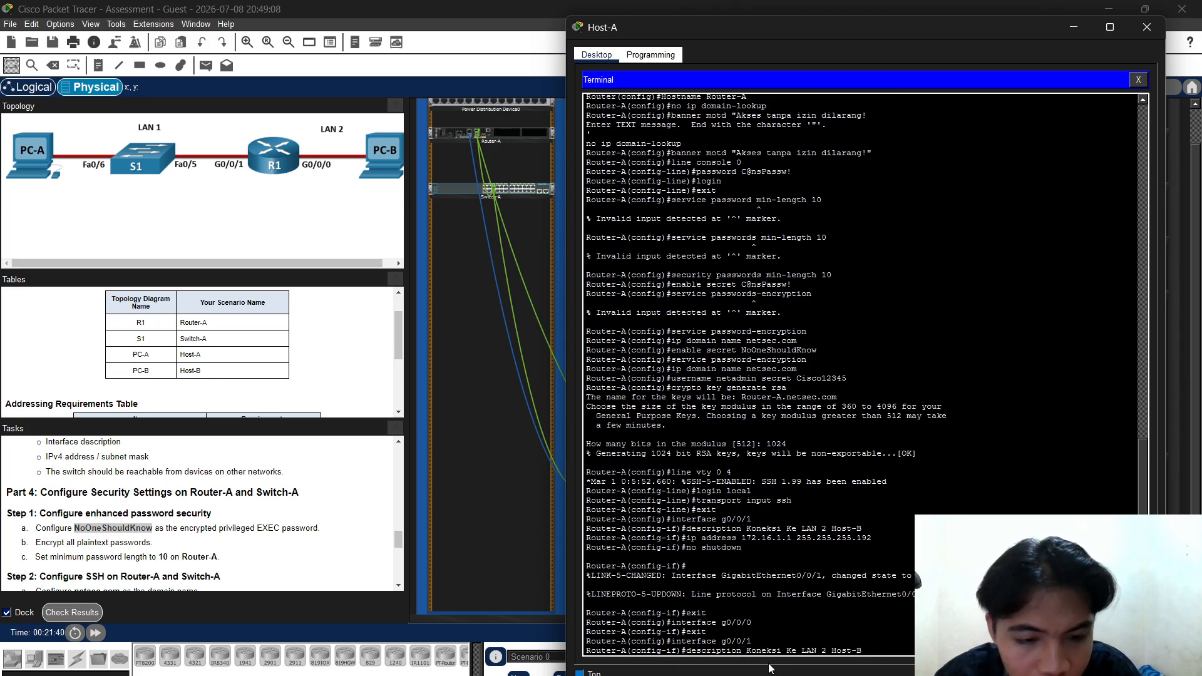
{"action": "key", "text": "BackSpace"}
{"action": "key", "text": "BackSpace"}
{"action": "key", "text": "BackSpace"}
{"action": "key", "text": "BackSpace"}
{"action": "key", "text": "BackSpace"}
{"action": "key", "text": "BackSpace"}
{"action": "key", "text": "BackSpace"}
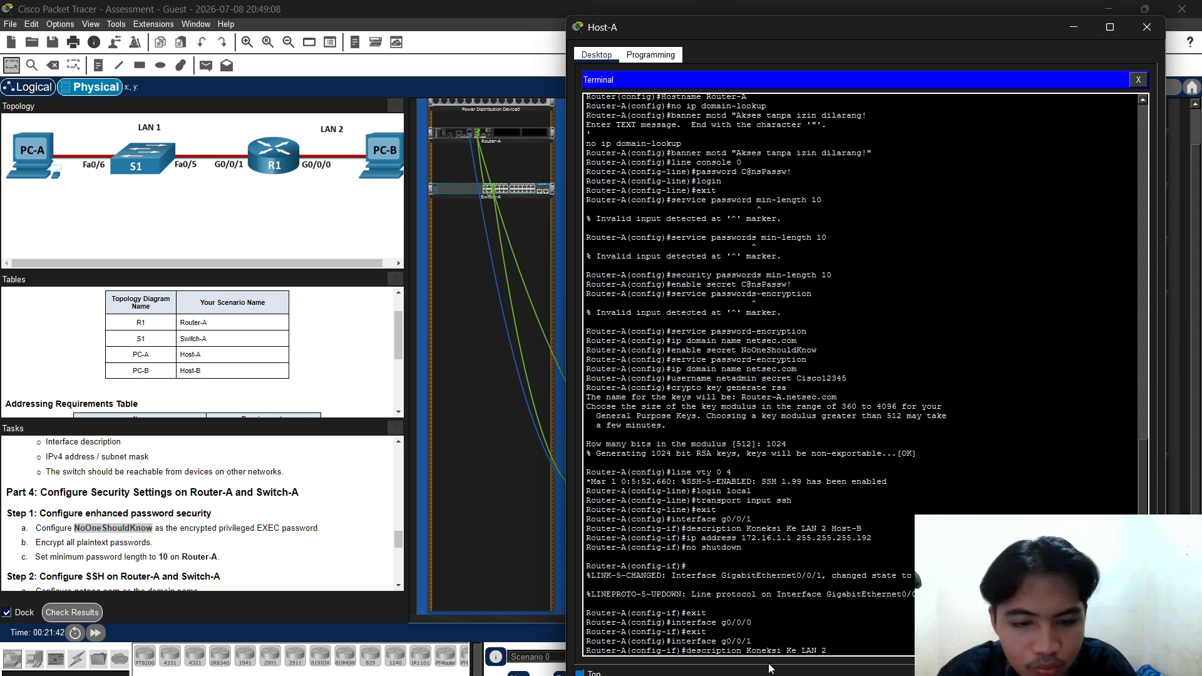
{"action": "type", "text": "1 "}
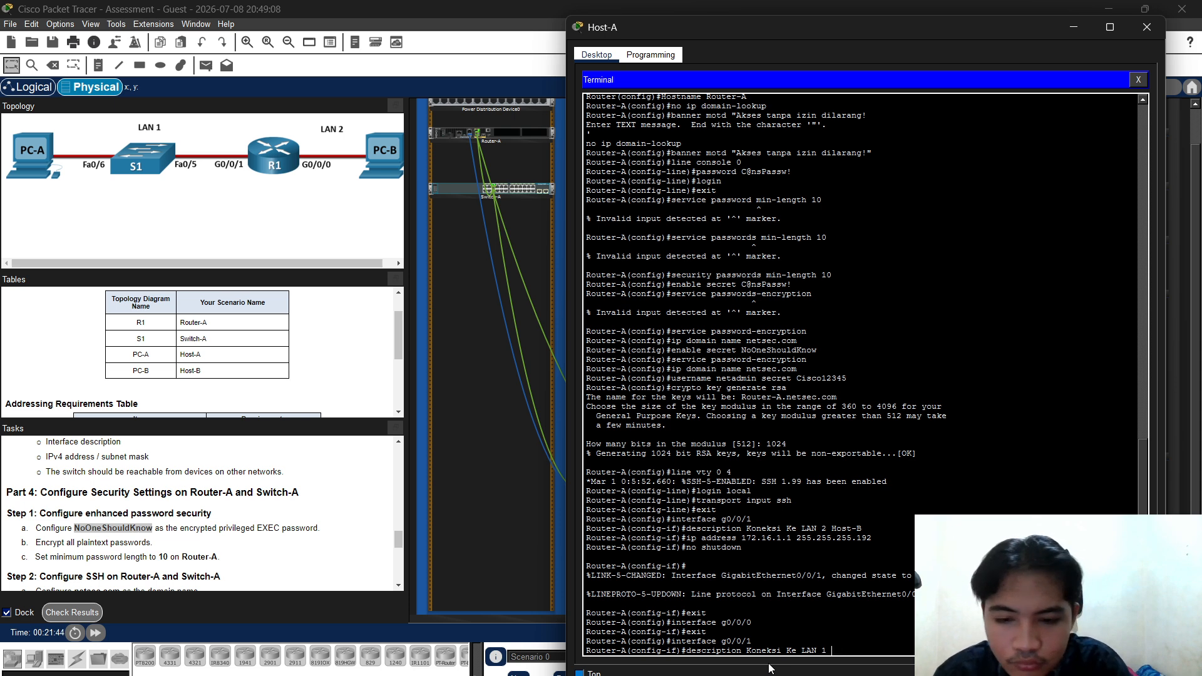
{"action": "type", "text": "Switch-A"}
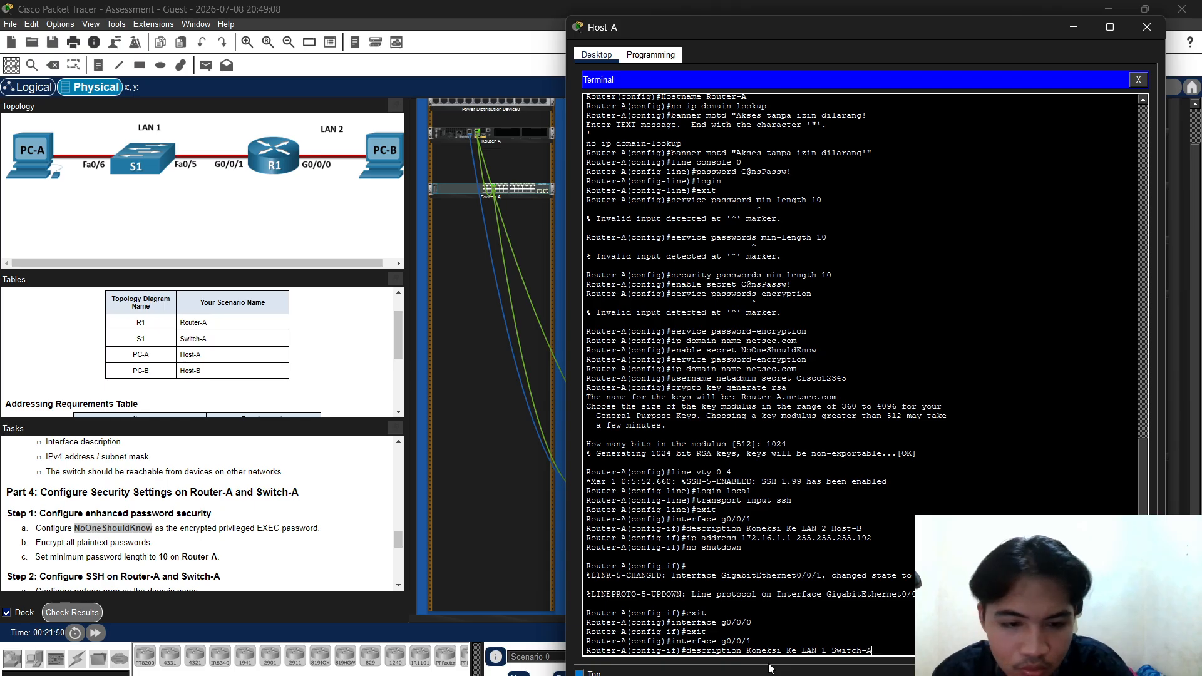
{"action": "key", "text": "Return"}
Assign G0/0/1 172.16.1.1 255.255.255.192, enable it, and exit the interface
{"action": "type", "text": "no shutdown"}
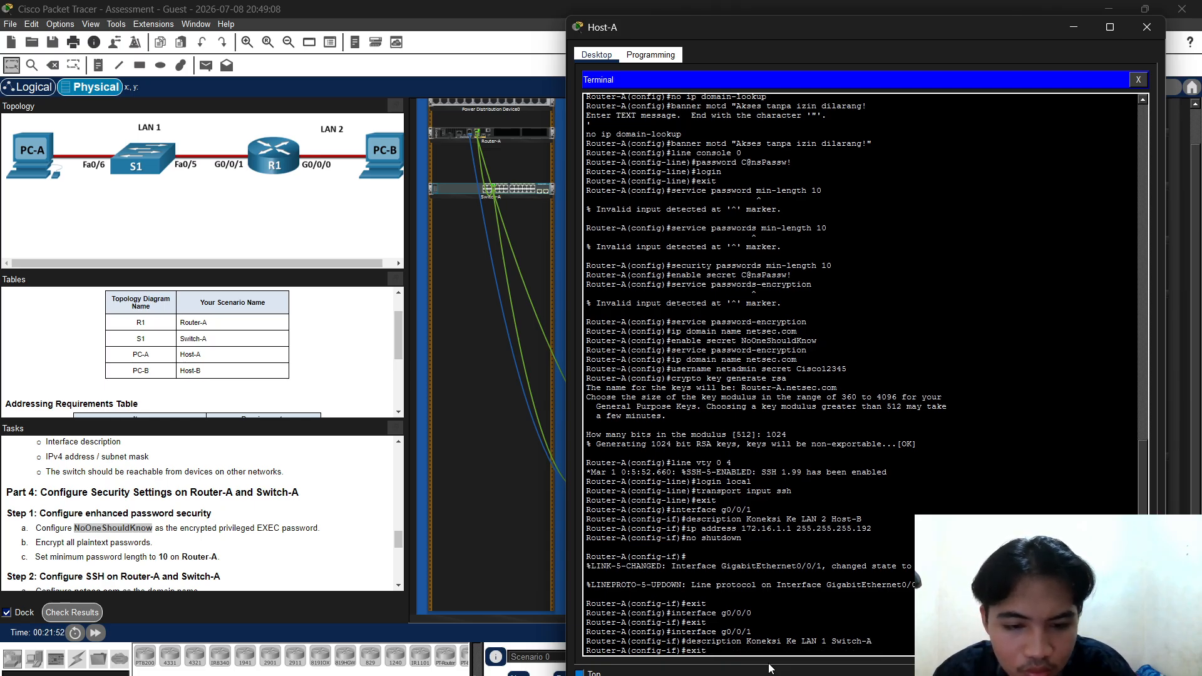
{"action": "key", "text": "Up"}
{"action": "key", "text": "Up"}
{"action": "key", "text": "Up"}
{"action": "key", "text": "Up"}
{"action": "key", "text": "Up"}
{"action": "key", "text": "Up"}
{"action": "key", "text": "Up"}
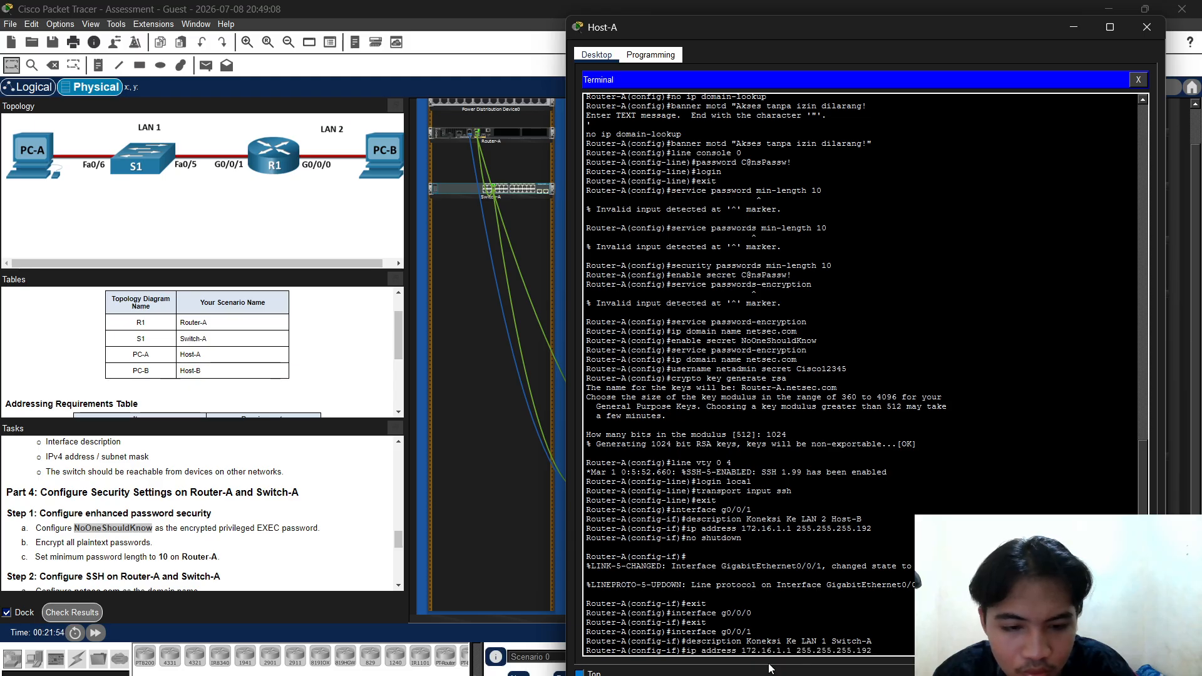
{"action": "key", "text": "Return"}
{"action": "key", "text": "Up"}
{"action": "key", "text": "Up"}
{"action": "key", "text": "Up"}
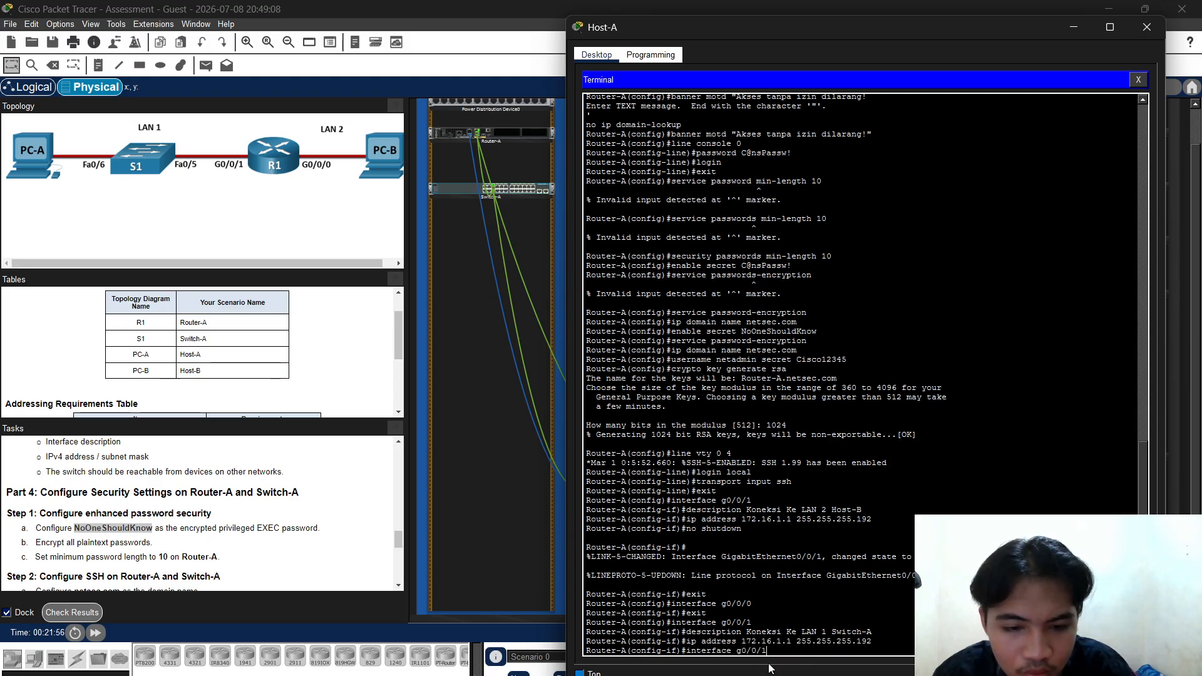
{"action": "key", "text": "Up"}
{"action": "key", "text": "Up"}
{"action": "key", "text": "Up"}
{"action": "key", "text": "Up"}
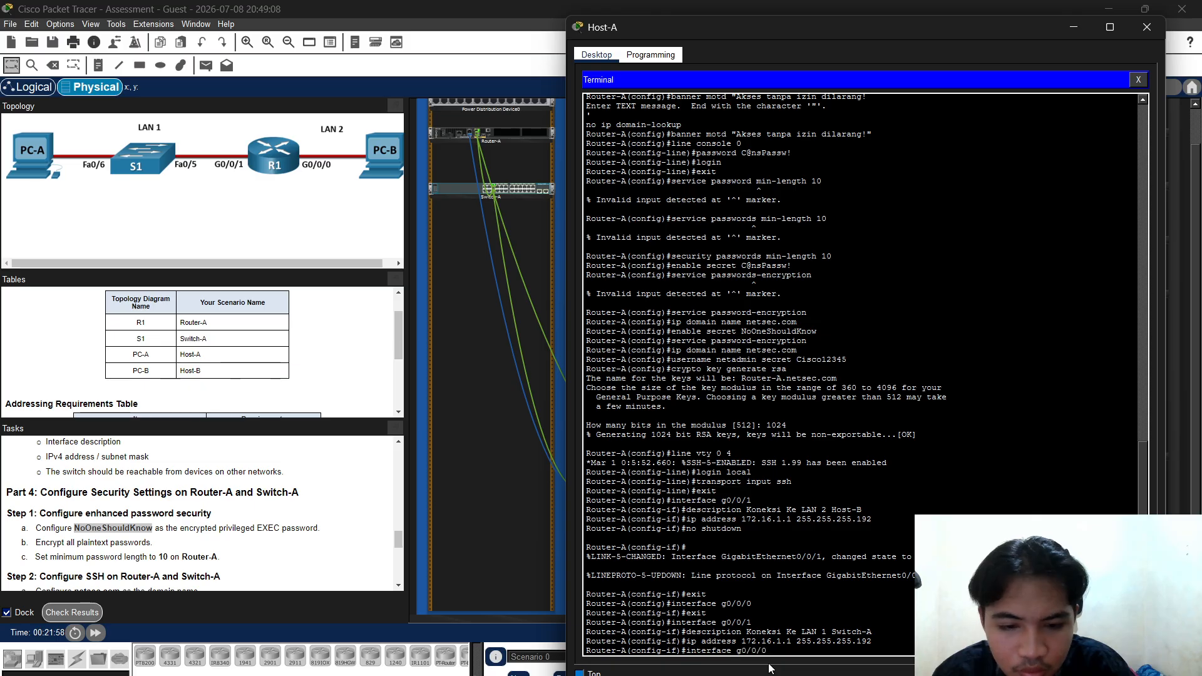
{"action": "key", "text": "Return"}
{"action": "key", "text": "Up"}
{"action": "key", "text": "Up"}
{"action": "key", "text": "Up"}
{"action": "key", "text": "Up"}
{"action": "key", "text": "Up"}
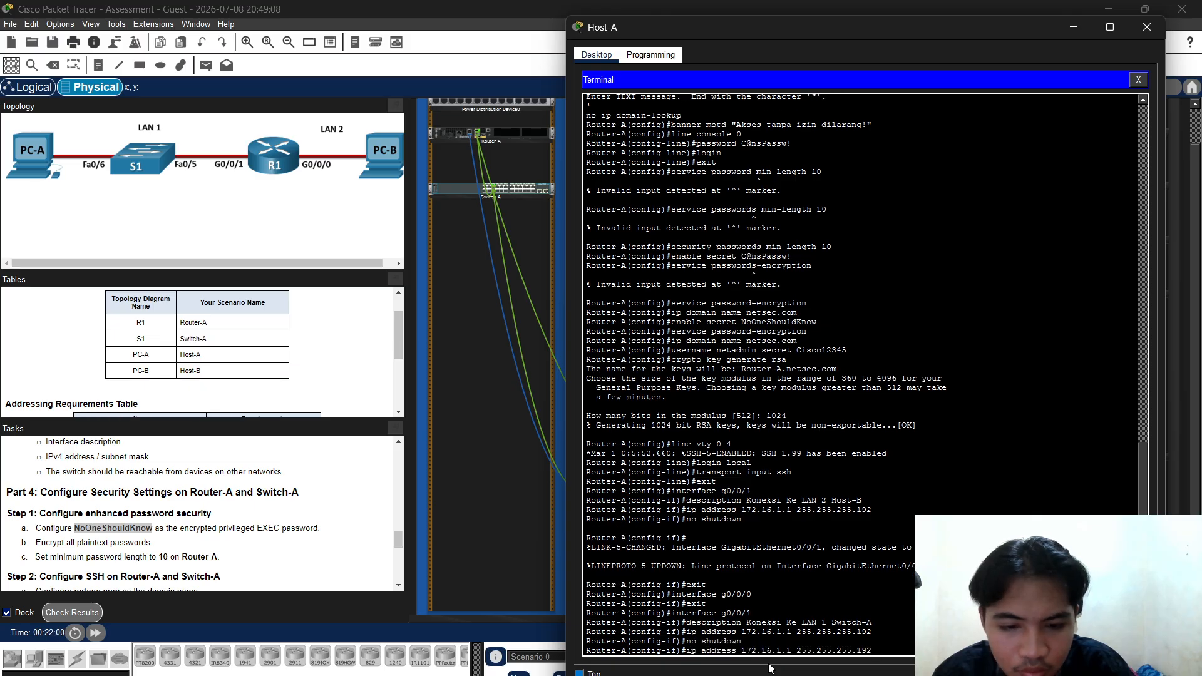
{"action": "key", "text": "Return"}
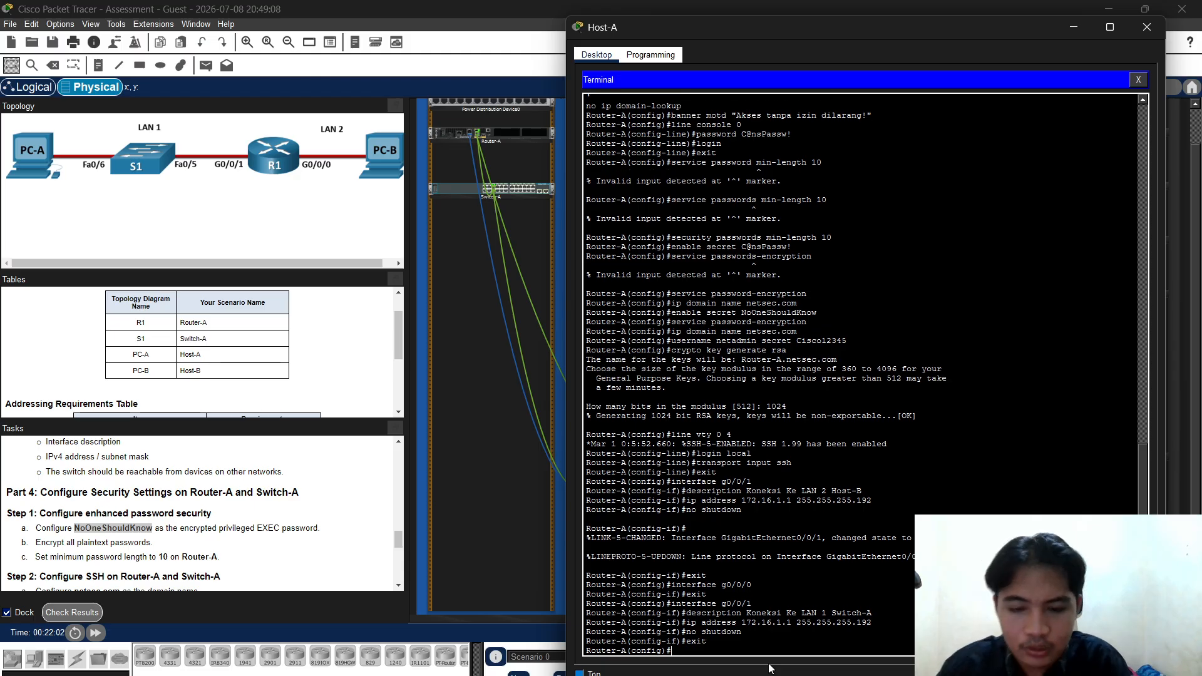
Enter interface G0/0/0 and describe it as "Koneksi Ke LAN 2 Host-B"
{"action": "key", "text": "Up"}
{"action": "key", "text": "Up"}
{"action": "key", "text": "Up"}
{"action": "key", "text": "Up"}
{"action": "key", "text": "Up"}
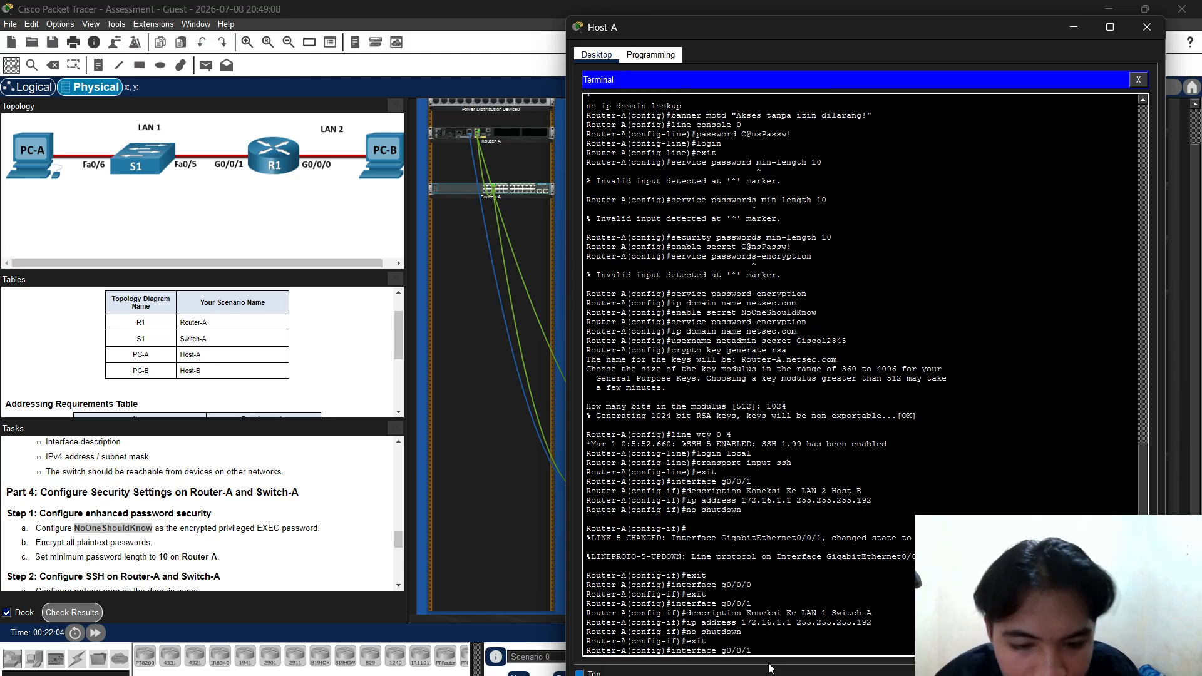
{"action": "key", "text": "Up"}
{"action": "key", "text": "Up"}
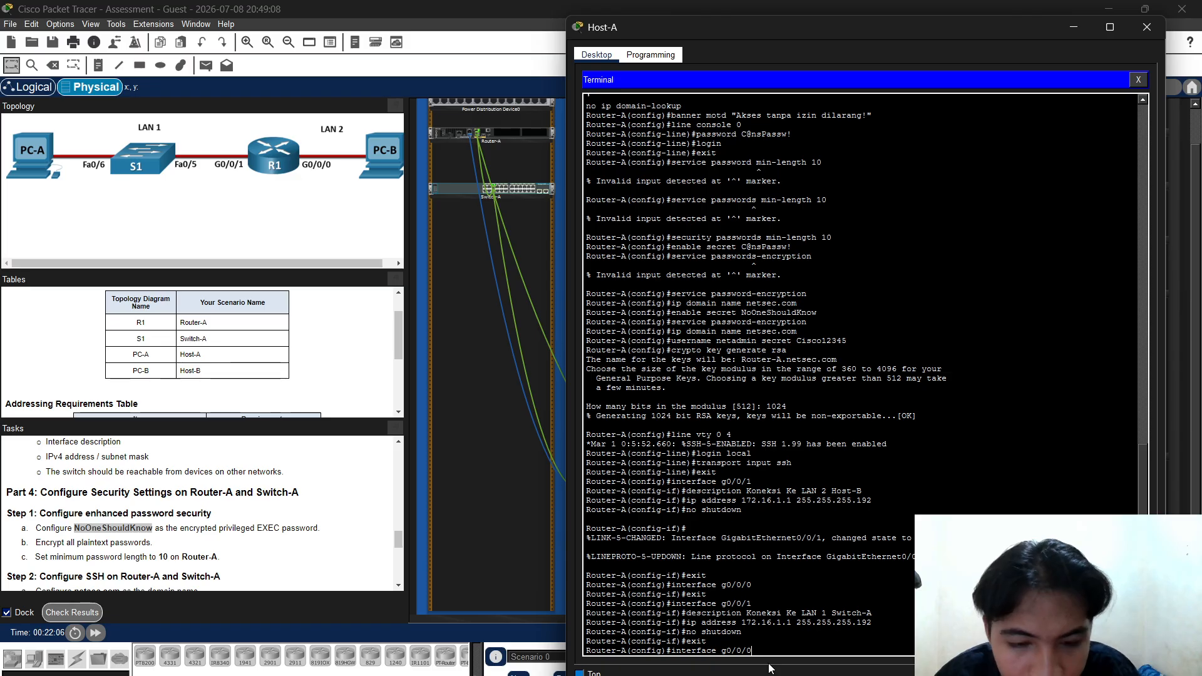
{"action": "key", "text": "Return"}
{"action": "key", "text": "Up"}
{"action": "key", "text": "Up"}
{"action": "key", "text": "Up"}
{"action": "key", "text": "Up"}
{"action": "key", "text": "Up"}
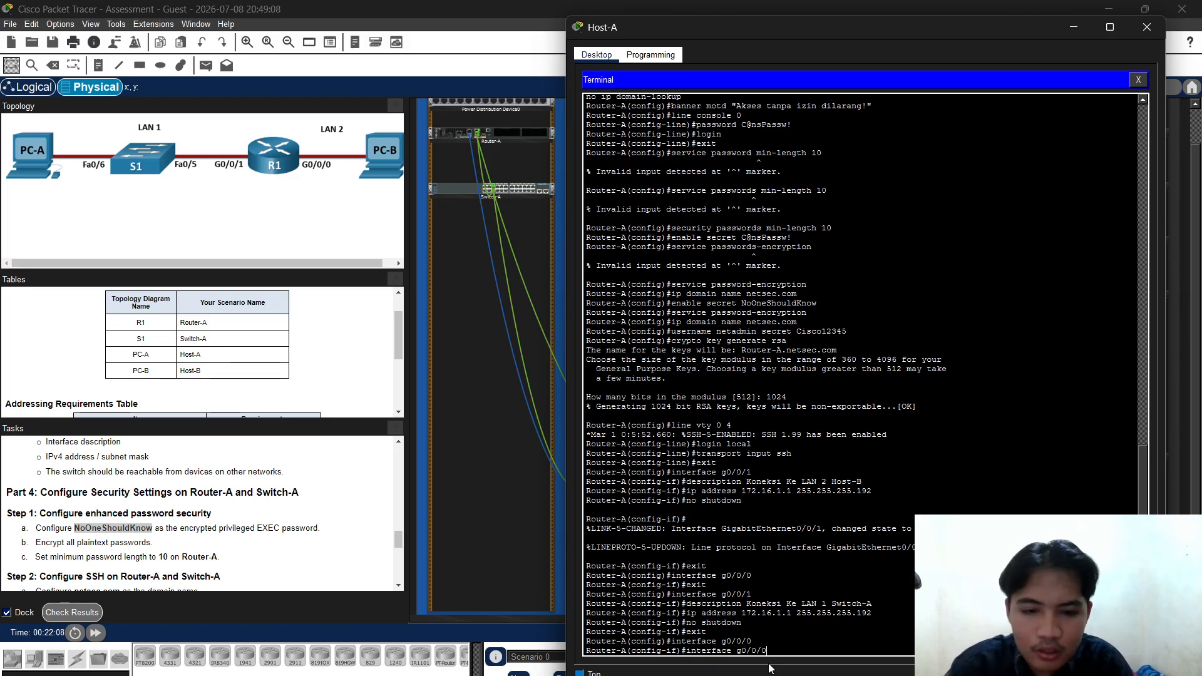
{"action": "key", "text": "Up"}
{"action": "key", "text": "Down"}
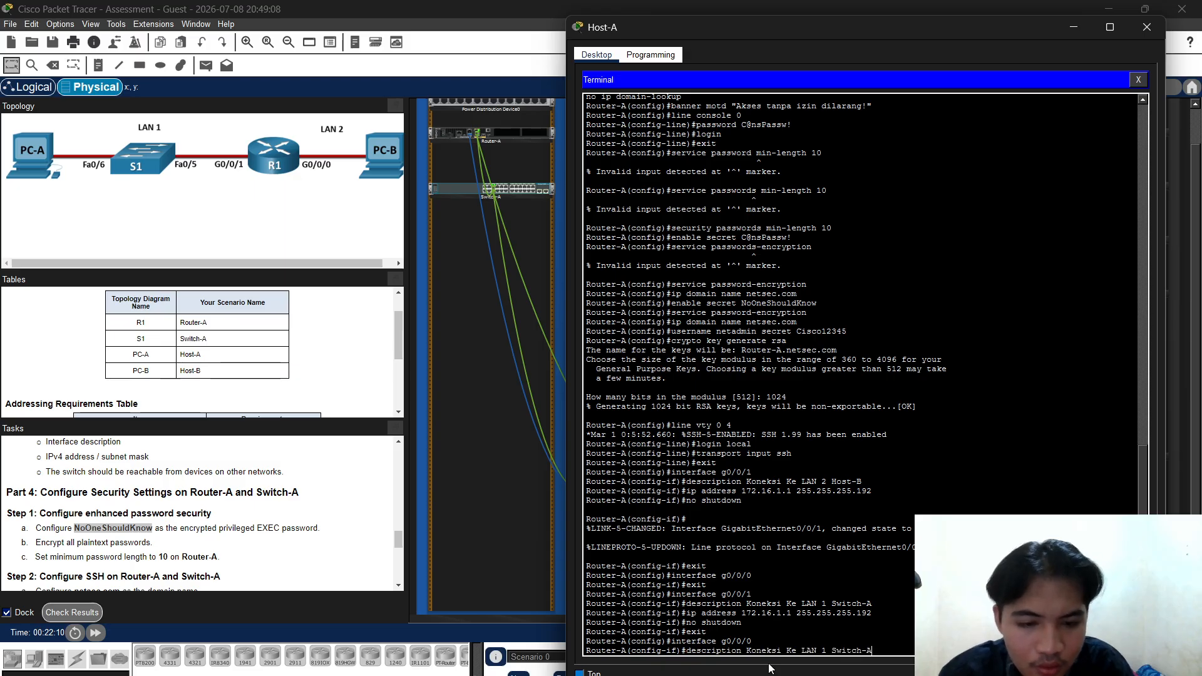
{"action": "key", "text": "BackSpace"}
{"action": "key", "text": "BackSpace"}
{"action": "key", "text": "BackSpace"}
{"action": "key", "text": "BackSpace"}
{"action": "key", "text": "BackSpace"}
{"action": "key", "text": "BackSpace"}
{"action": "key", "text": "BackSpace"}
{"action": "key", "text": "BackSpace"}
{"action": "key", "text": "BackSpace"}
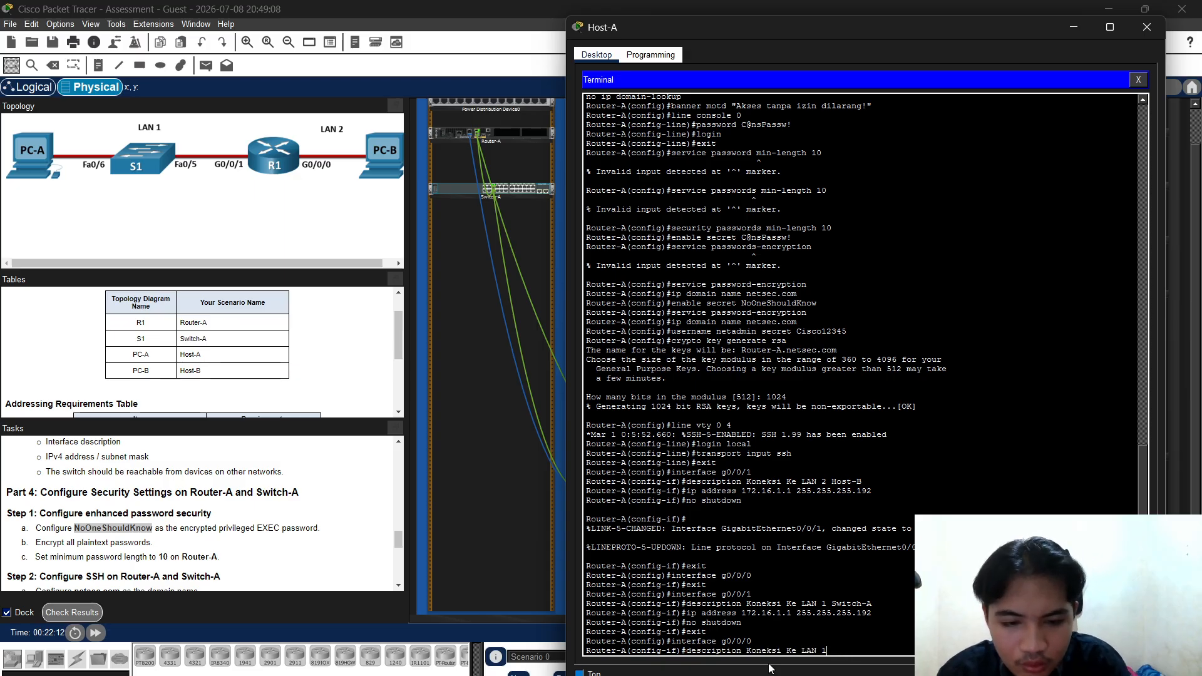
{"action": "type", "text": "2"}
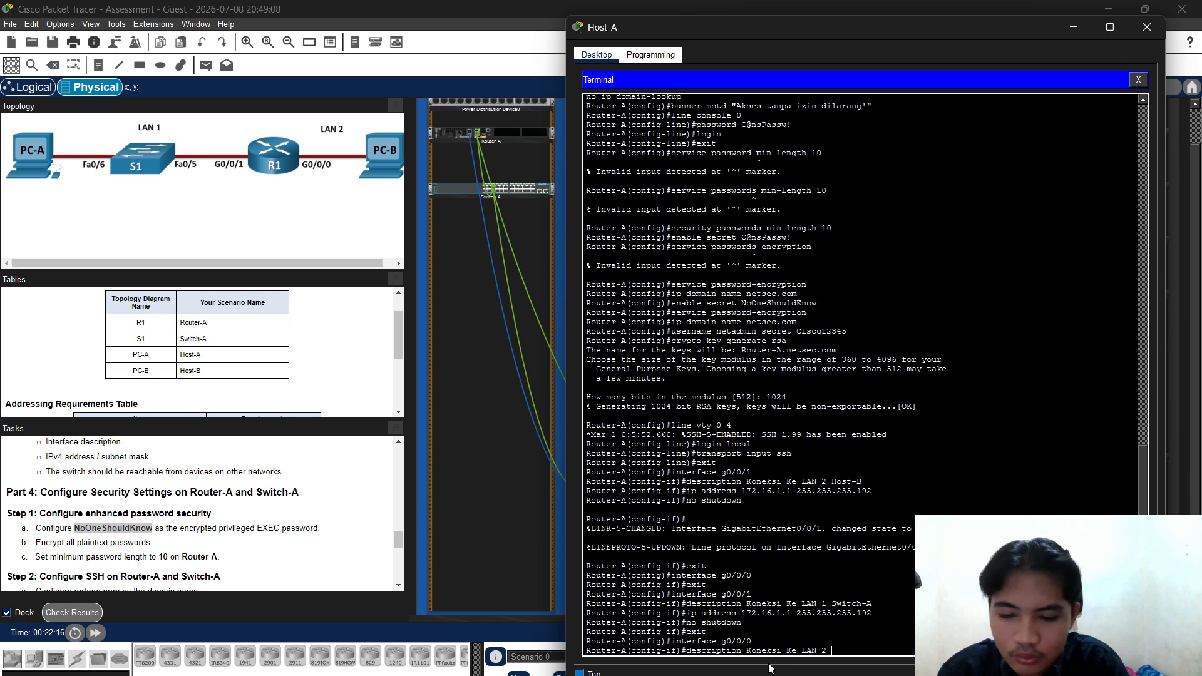
{"action": "type", "text": " Host-B"}
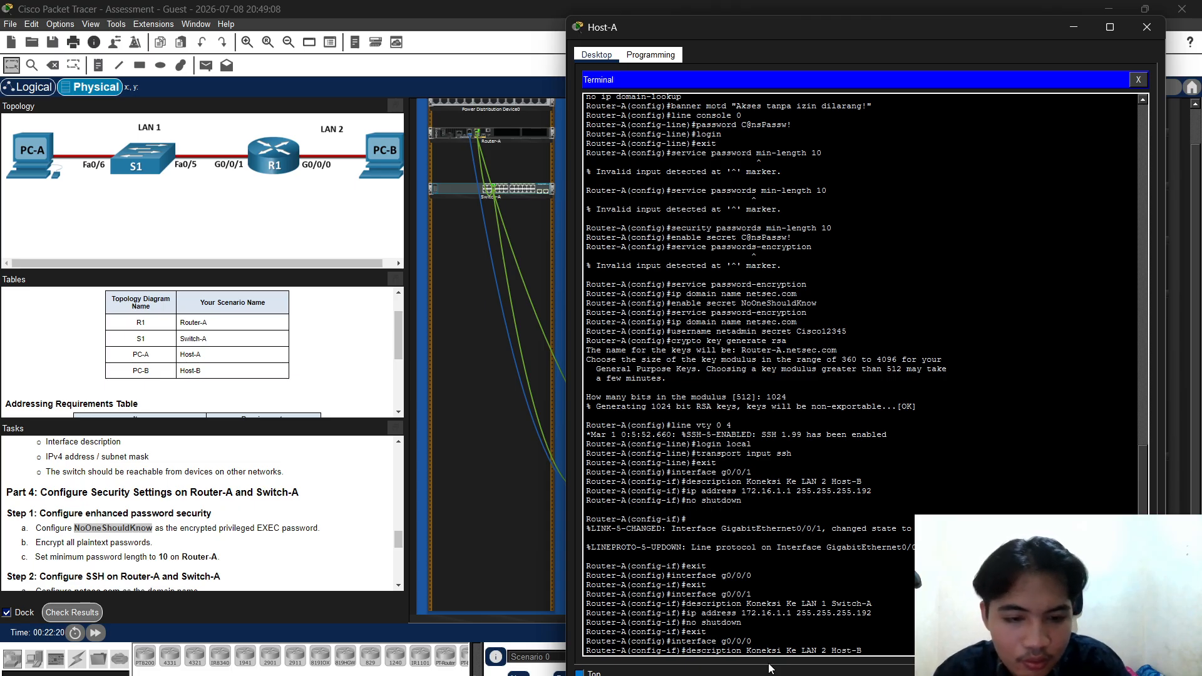
{"action": "key", "text": "Return"}
Address G0/0/0 as 172.16.1.65 255.255.255.224, enable it, and exit
{"action": "key", "text": "Up"}
{"action": "key", "text": "Up"}
{"action": "key", "text": "Up"}
{"action": "key", "text": "Up"}
{"action": "key", "text": "Up"}
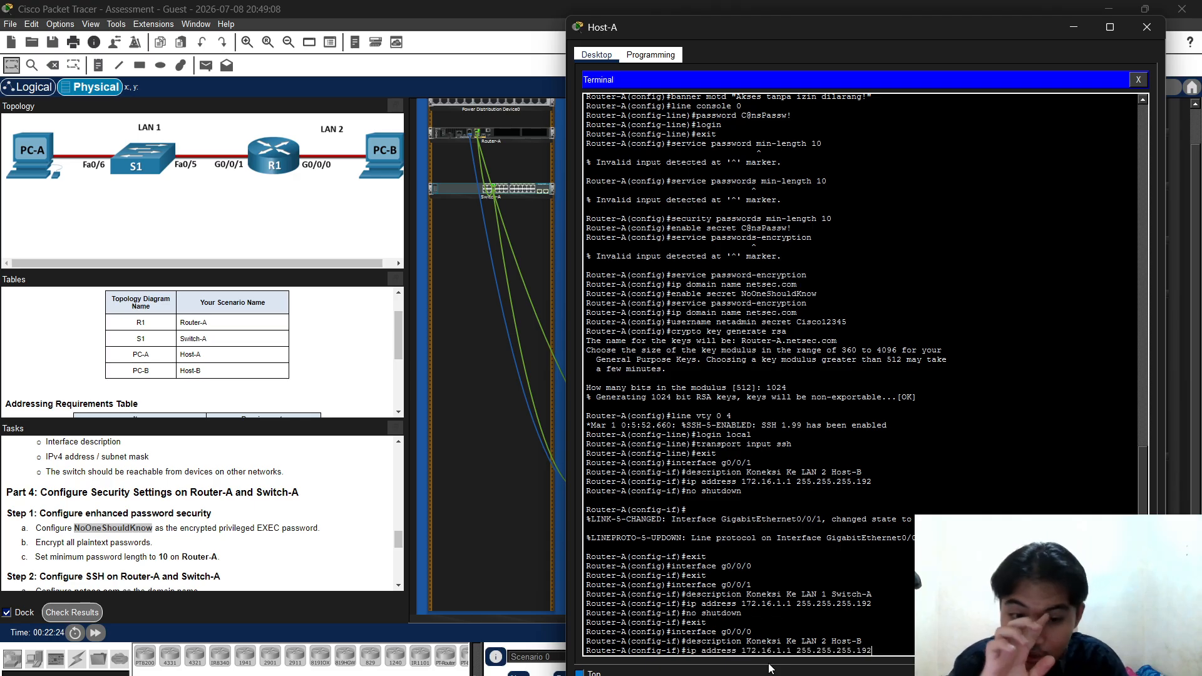
{"action": "key", "text": "BackSpace"}
{"action": "key", "text": "BackSpace"}
{"action": "key", "text": "BackSpace"}
{"action": "key", "text": "BackSpace"}
{"action": "key", "text": "BackSpace"}
{"action": "key", "text": "BackSpace"}
{"action": "key", "text": "BackSpace"}
{"action": "key", "text": "BackSpace"}
{"action": "key", "text": "BackSpace"}
{"action": "key", "text": "BackSpace"}
{"action": "key", "text": "BackSpace"}
{"action": "key", "text": "BackSpace"}
{"action": "key", "text": "BackSpace"}
{"action": "key", "text": "BackSpace"}
{"action": "key", "text": "BackSpace"}
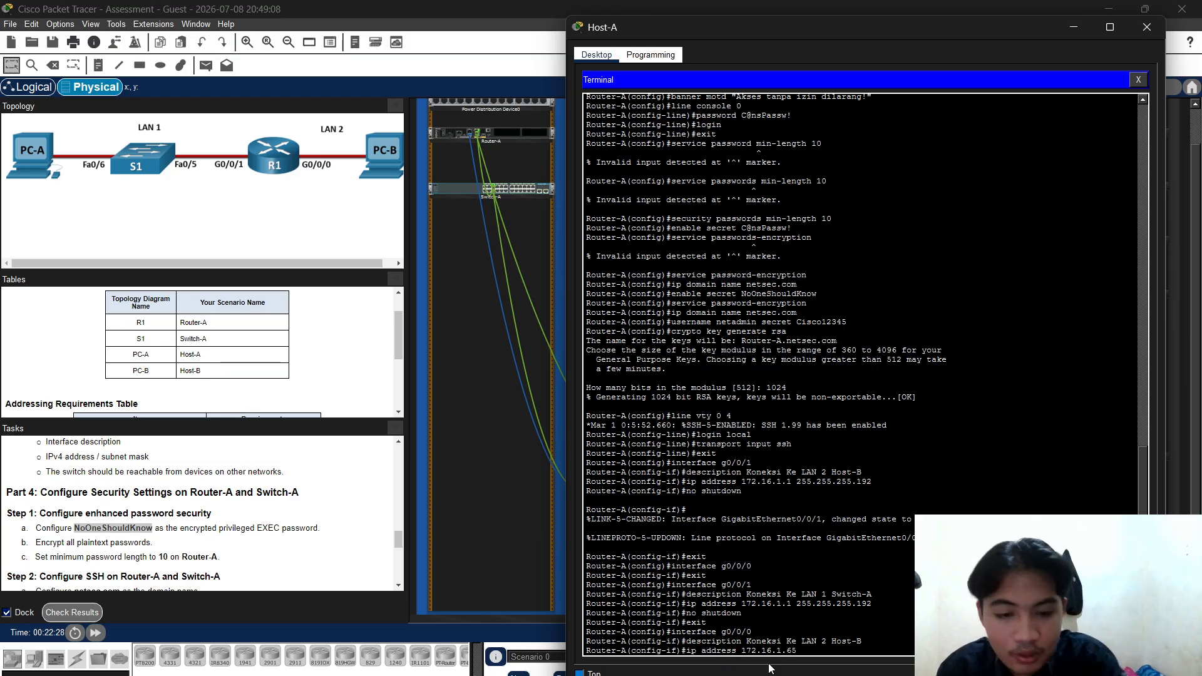
{"action": "type", "text": "65 255.255.2"}
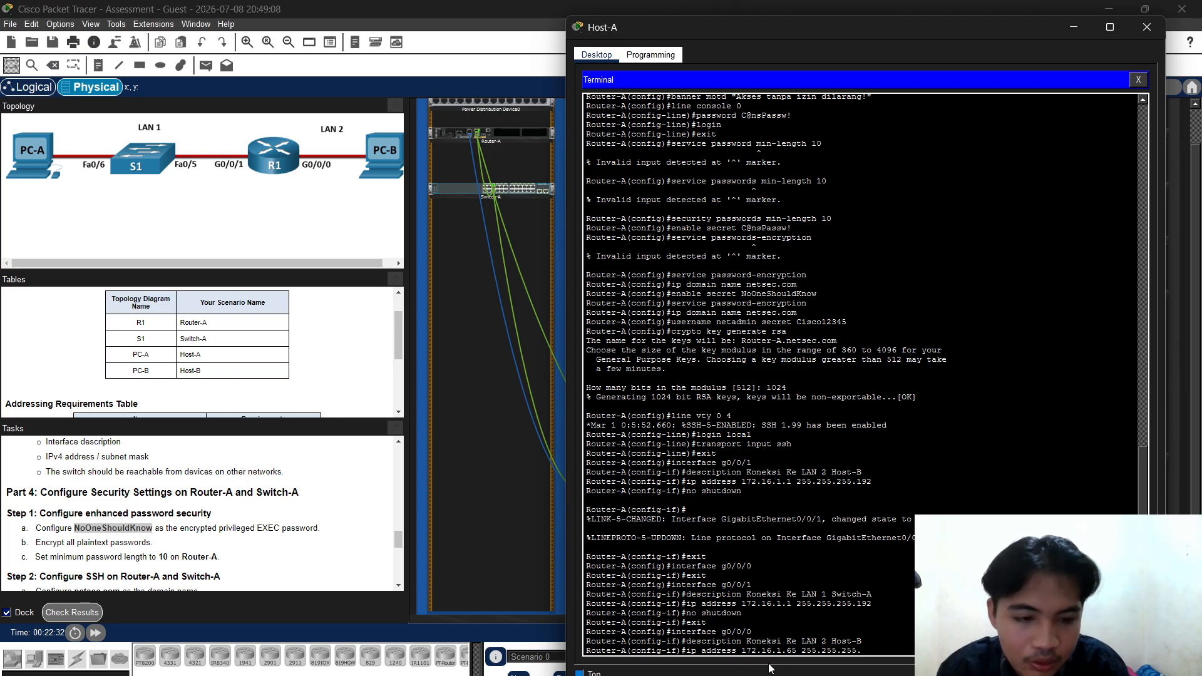
{"action": "type", "text": "55."}
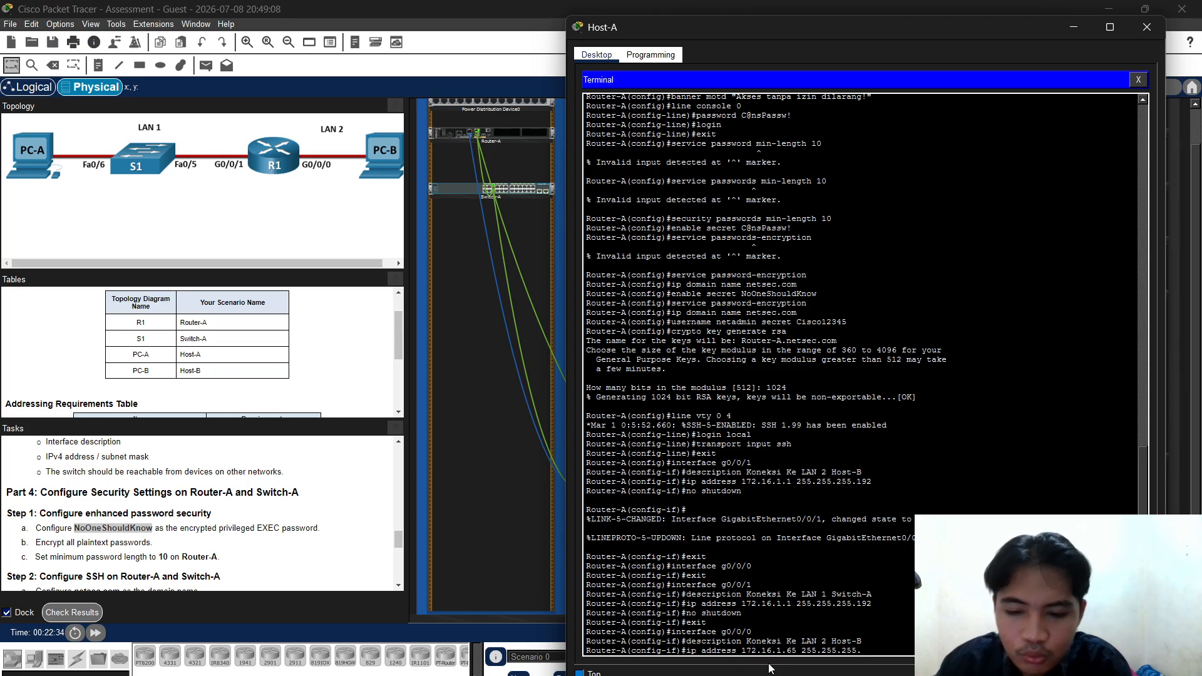
{"action": "type", "text": "22"}
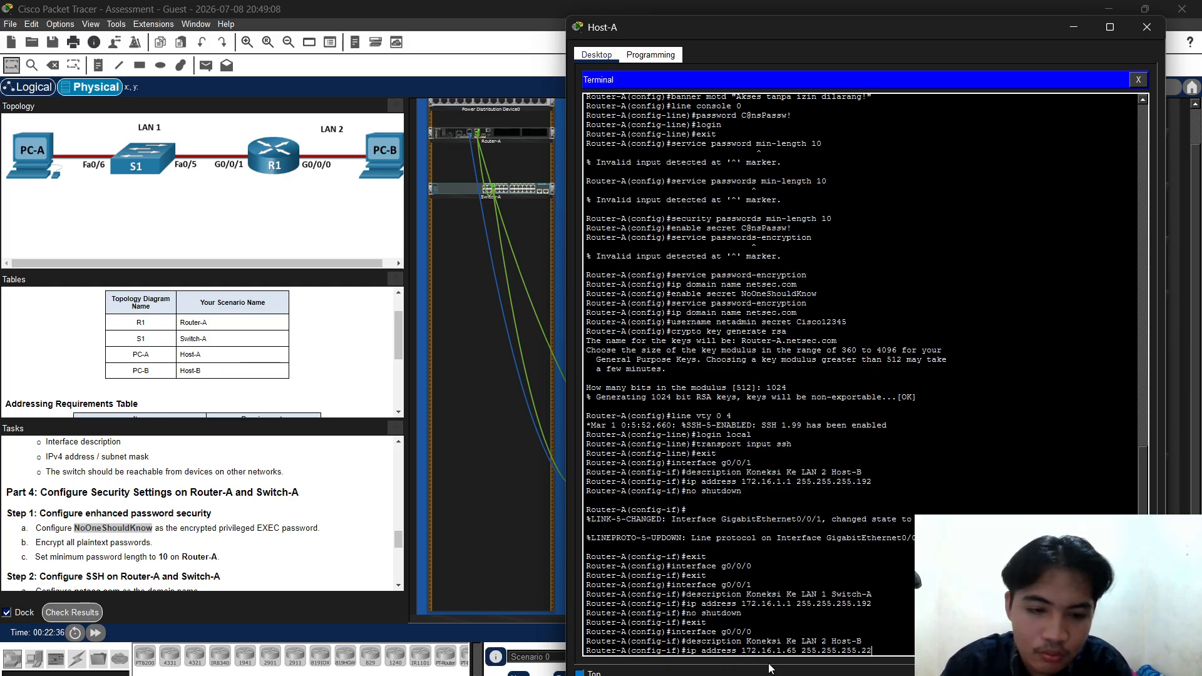
{"action": "type", "text": "4"}
{"action": "key", "text": "Return"}
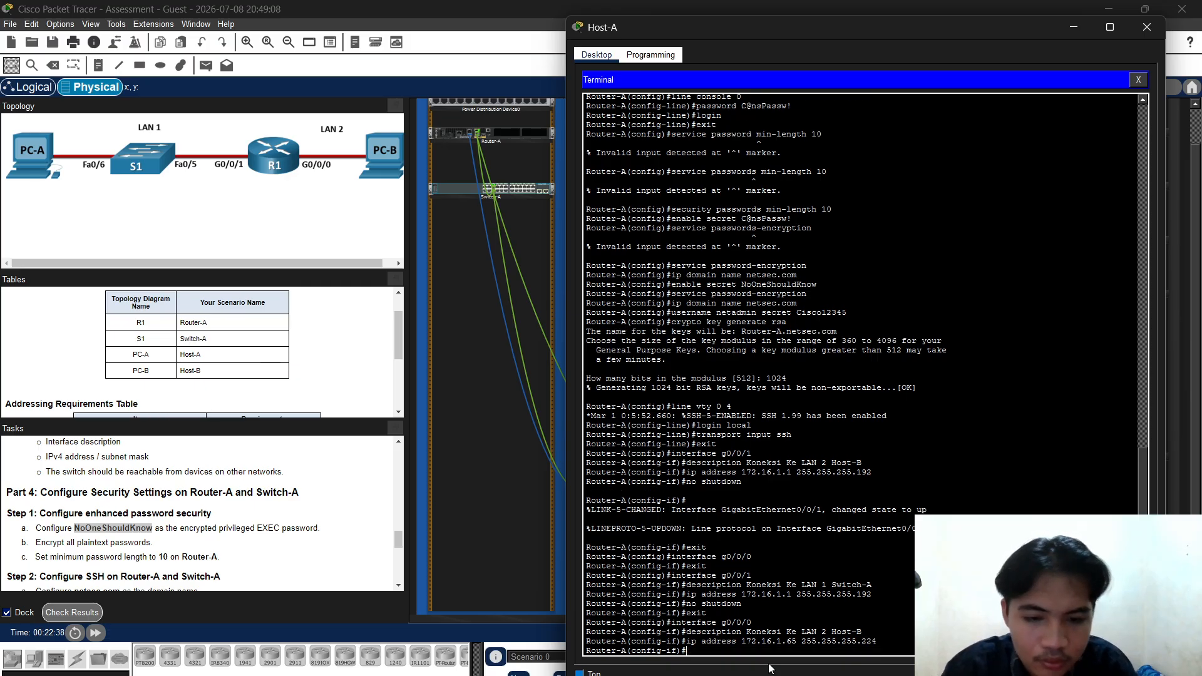
{"action": "type", "text": "no shut"}
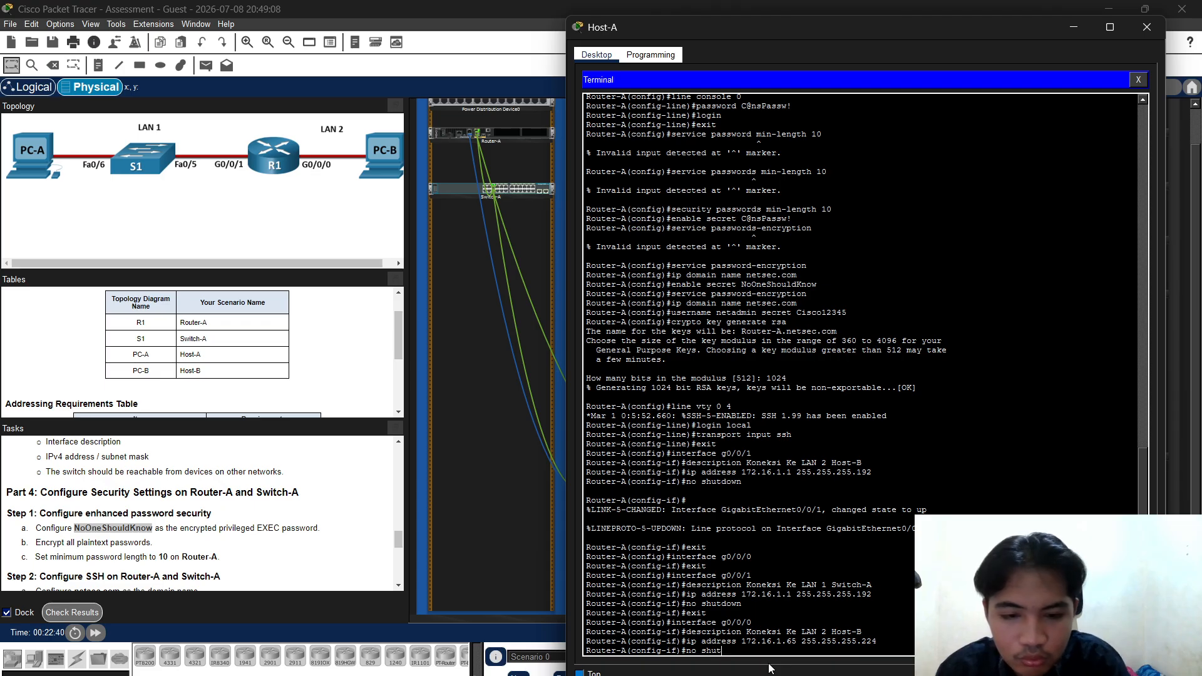
{"action": "type", "text": "do"}
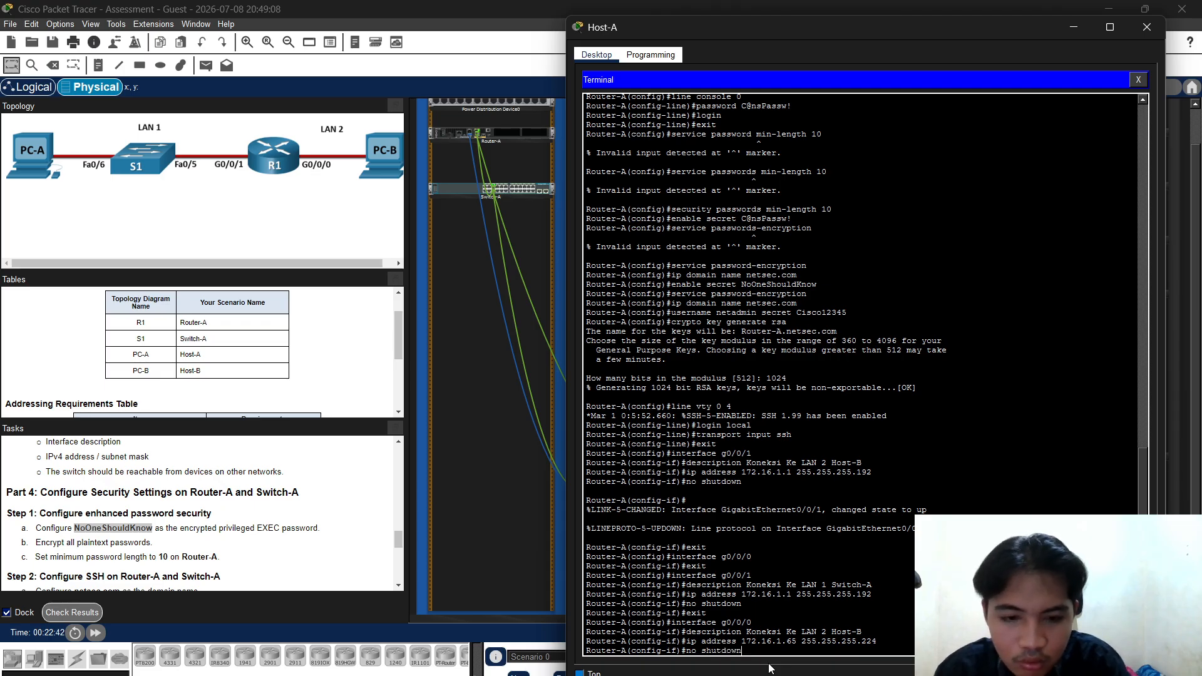
{"action": "type", "text": "wn"}
{"action": "key", "text": "Return"}
{"action": "type", "text": "ex"}
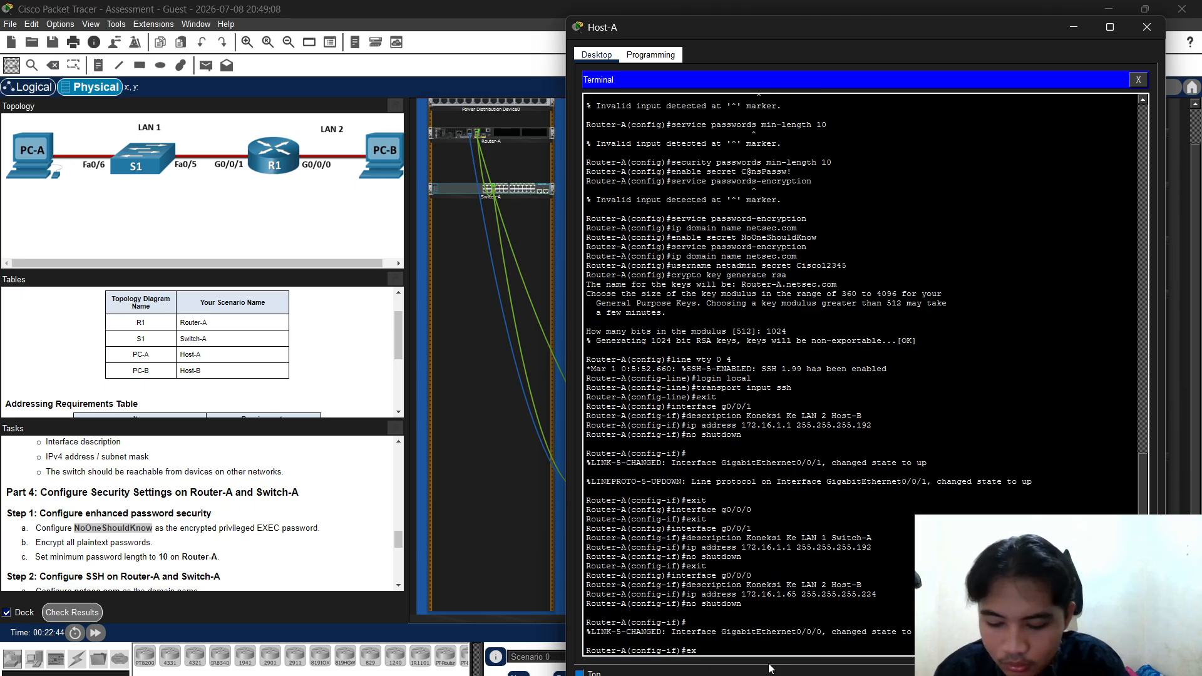
{"action": "type", "text": "it"}
{"action": "key", "text": "Return"}
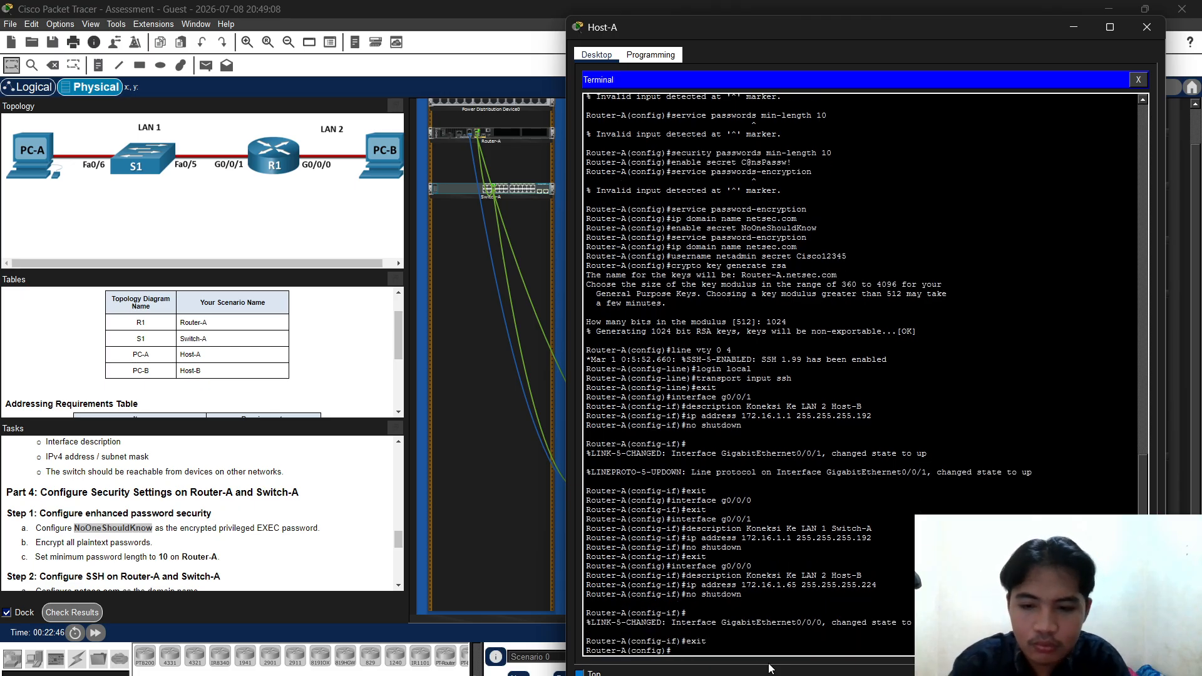
Leave config mode and save Router-A's running-config to startup-config
{"action": "type", "text": "e"}
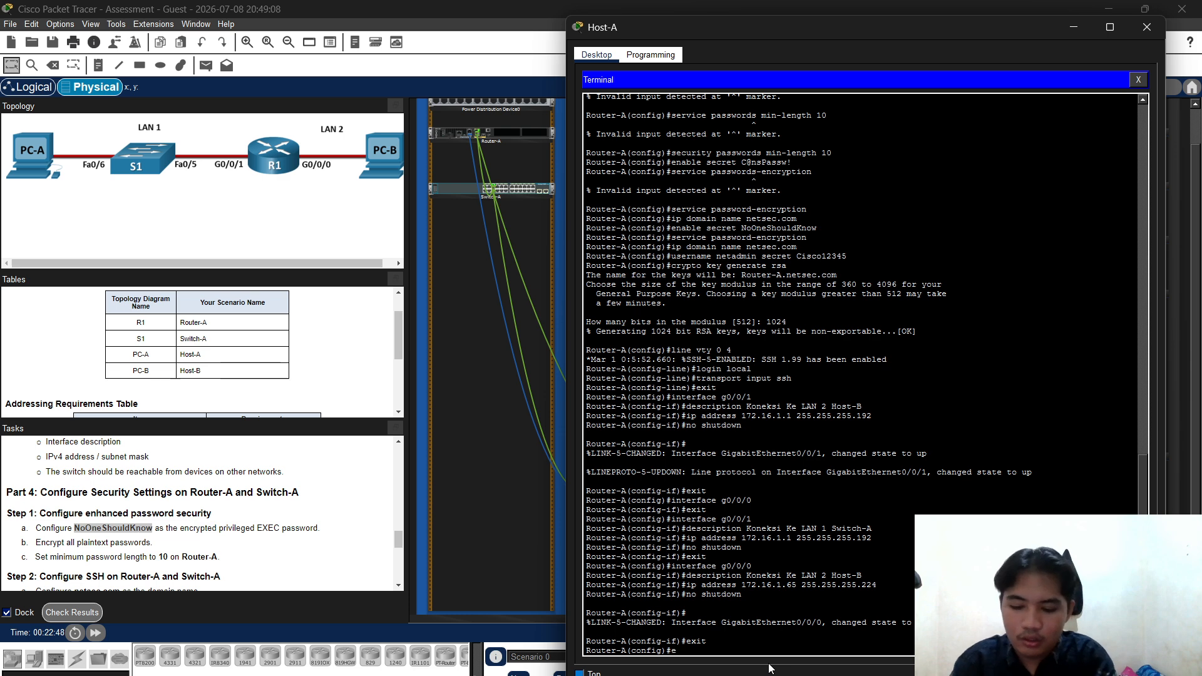
{"action": "type", "text": "nd"}
{"action": "key", "text": "Return"}
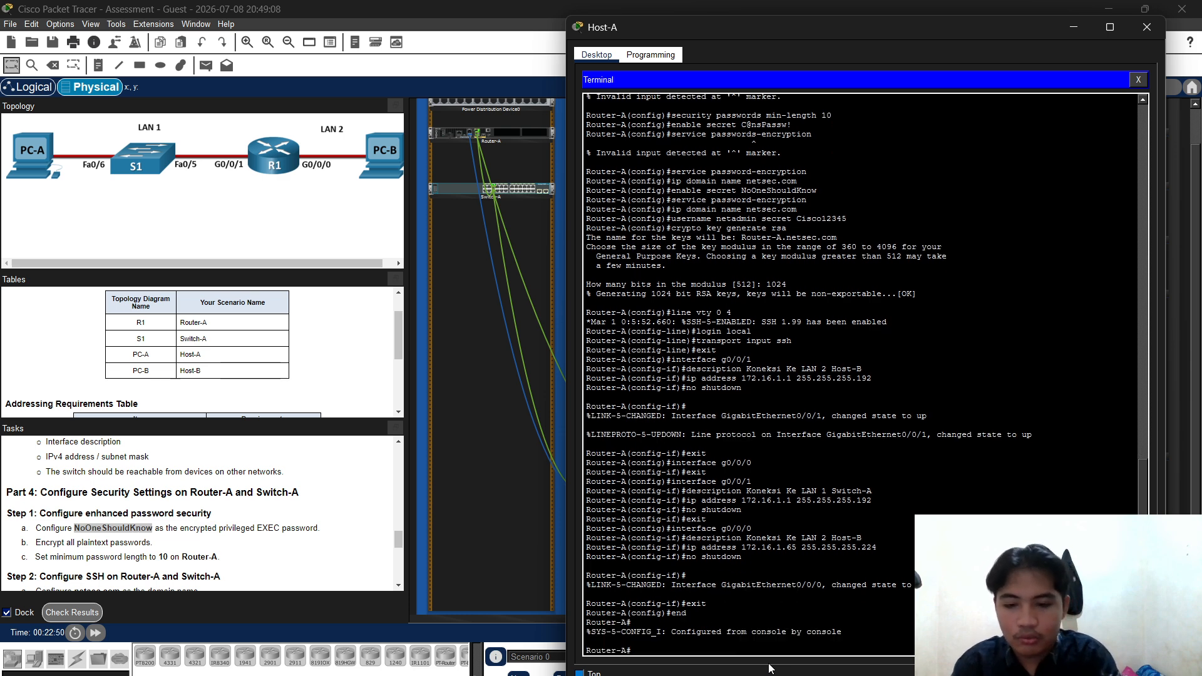
{"action": "type", "text": "copy"}
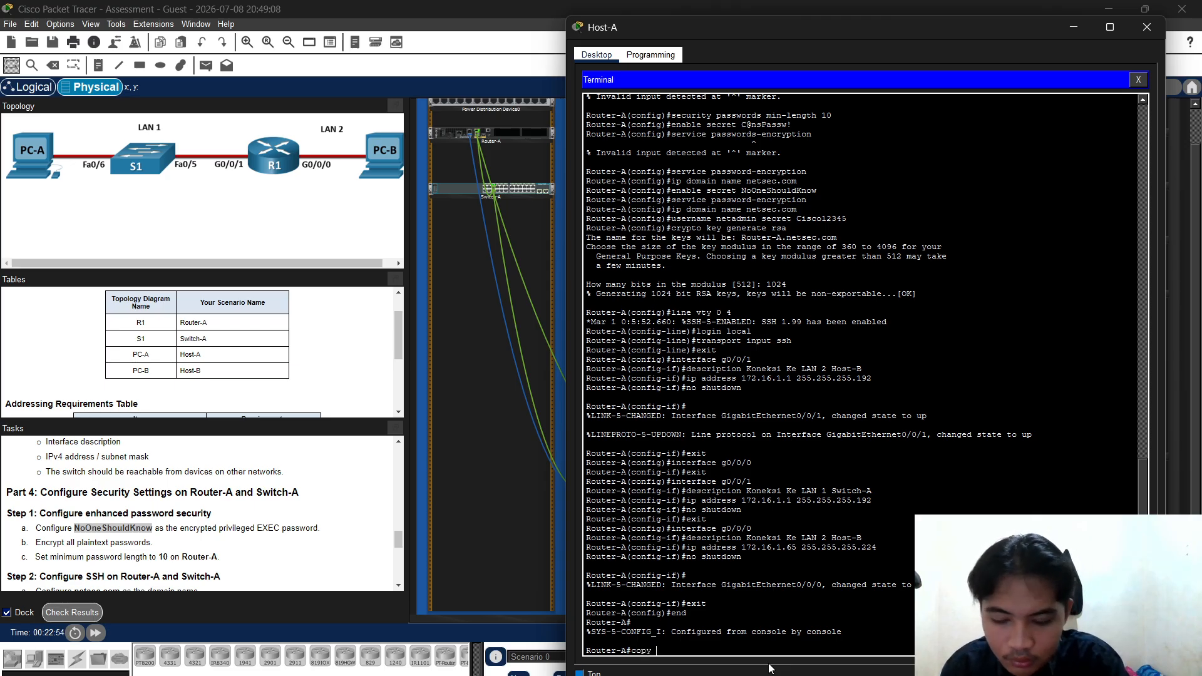
{"action": "type", "text": " running"}
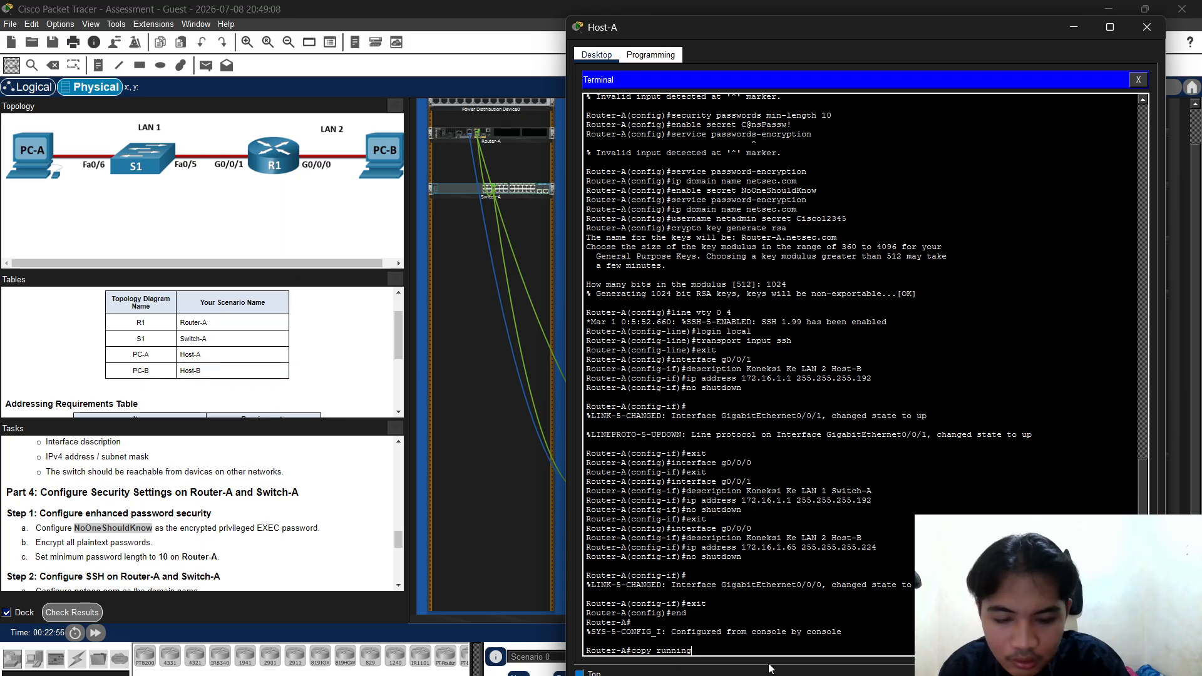
{"action": "type", "text": "-config"}
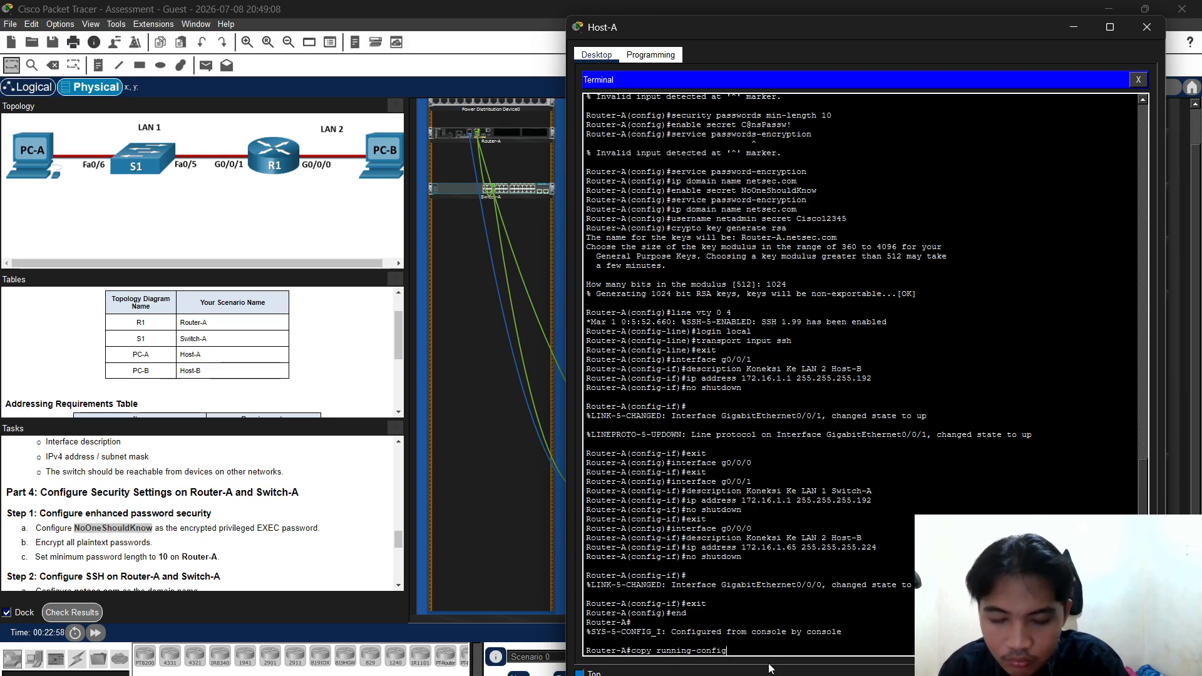
{"action": "type", "text": " st"}
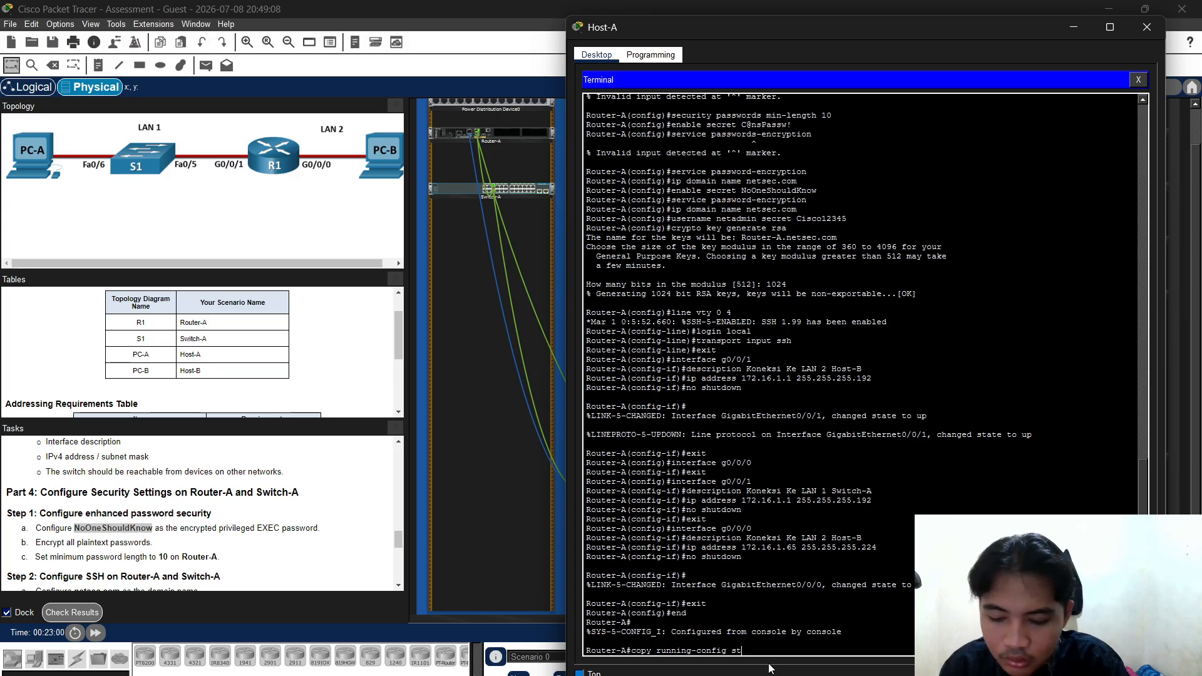
{"action": "type", "text": "art"}
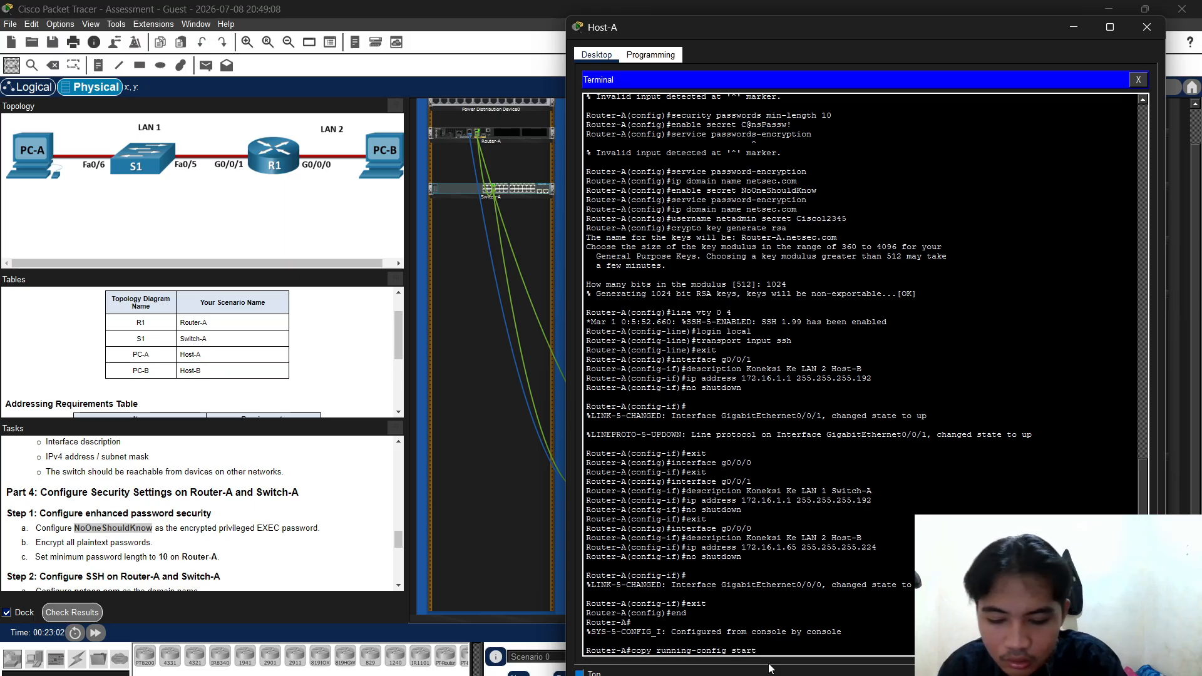
{"action": "type", "text": "up"}
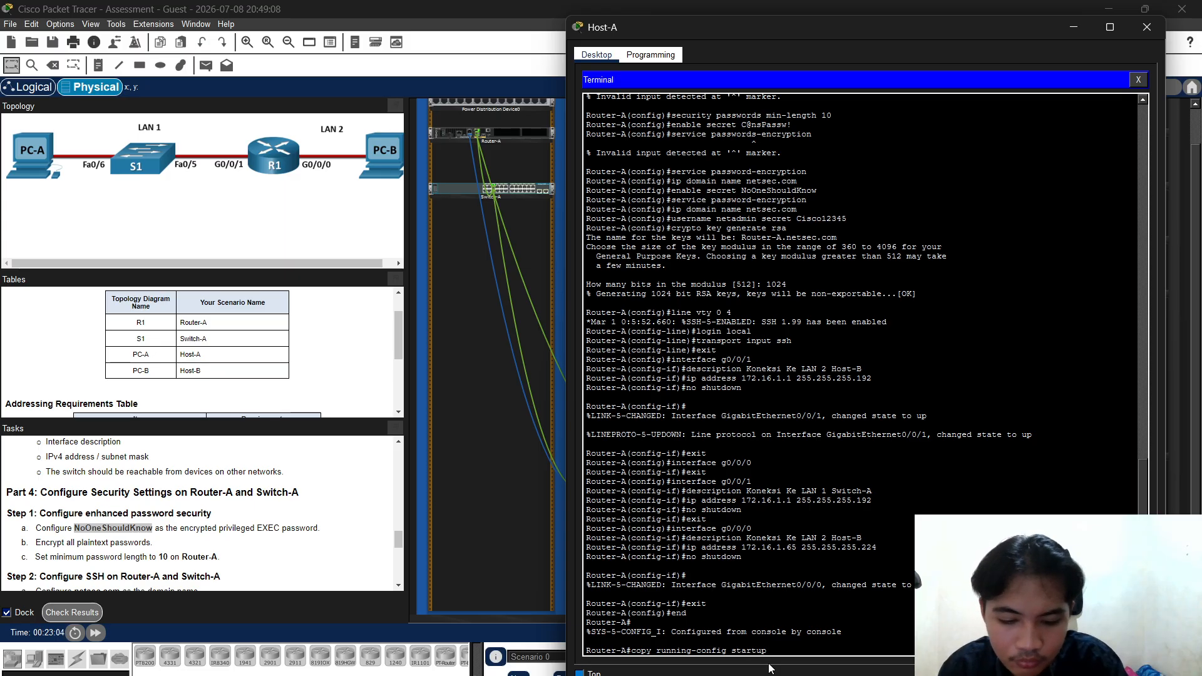
{"action": "type", "text": "-config"}
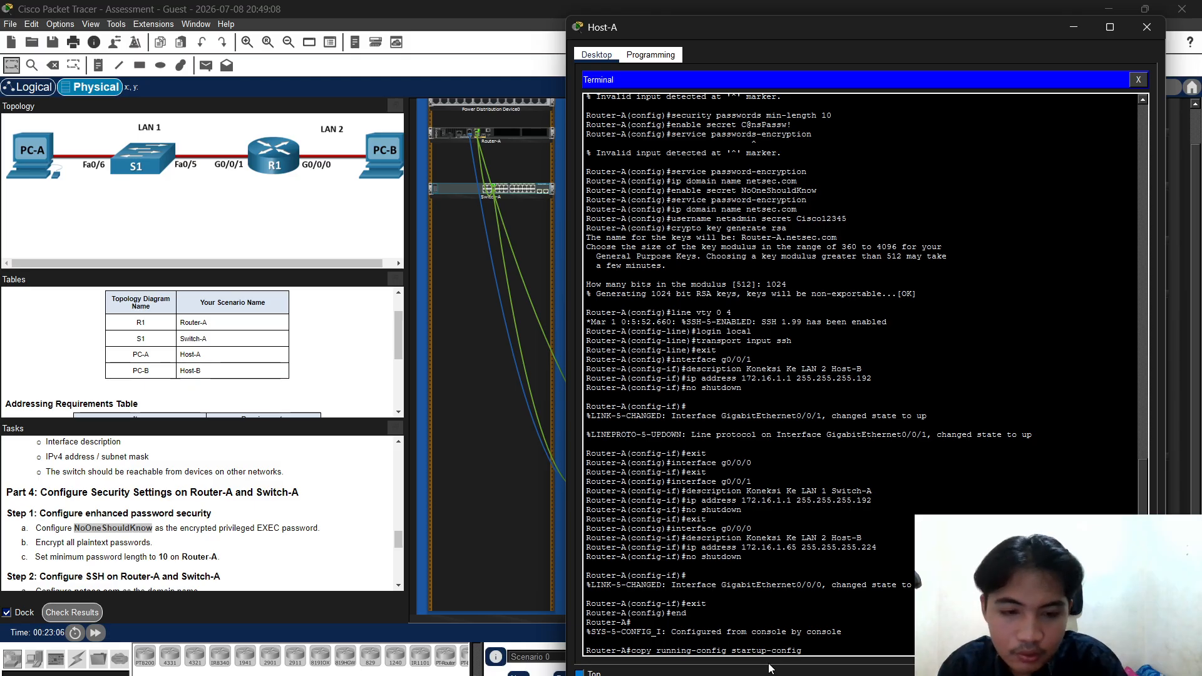
{"action": "key", "text": "Return"}
{"action": "key", "text": "Return"}
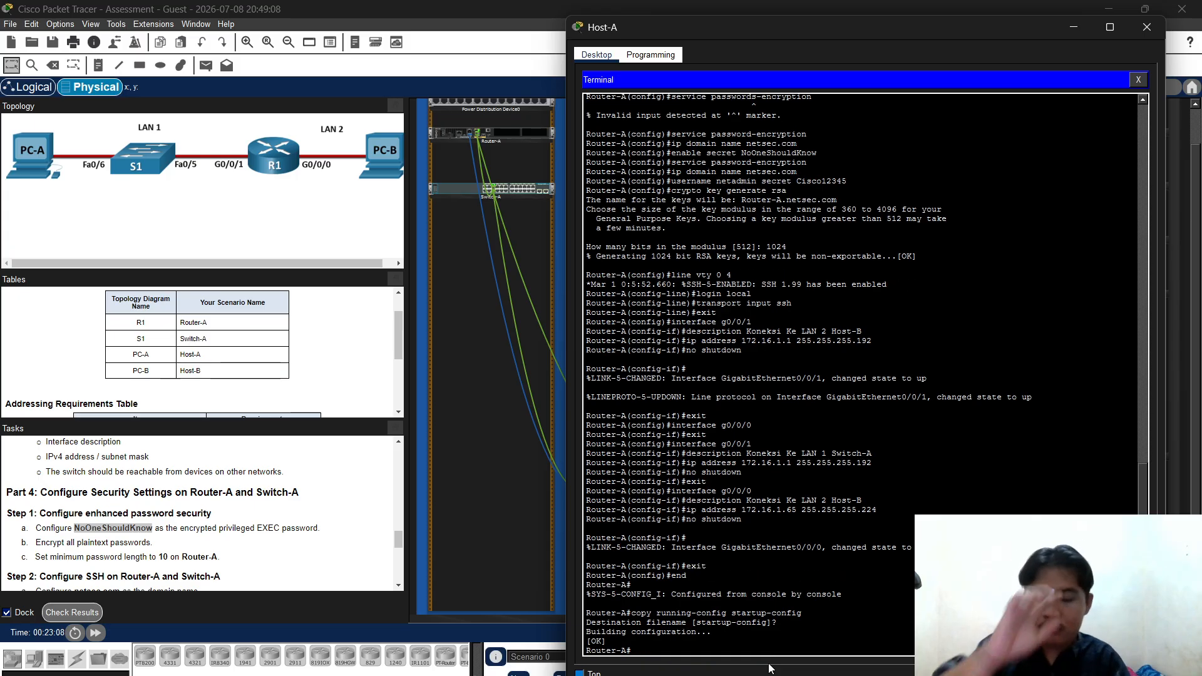
Close Host-A's terminal and window, then zoom in on the Router-A/Switch-A rack
{"action": "left_click", "coordinate": [1138, 82]}
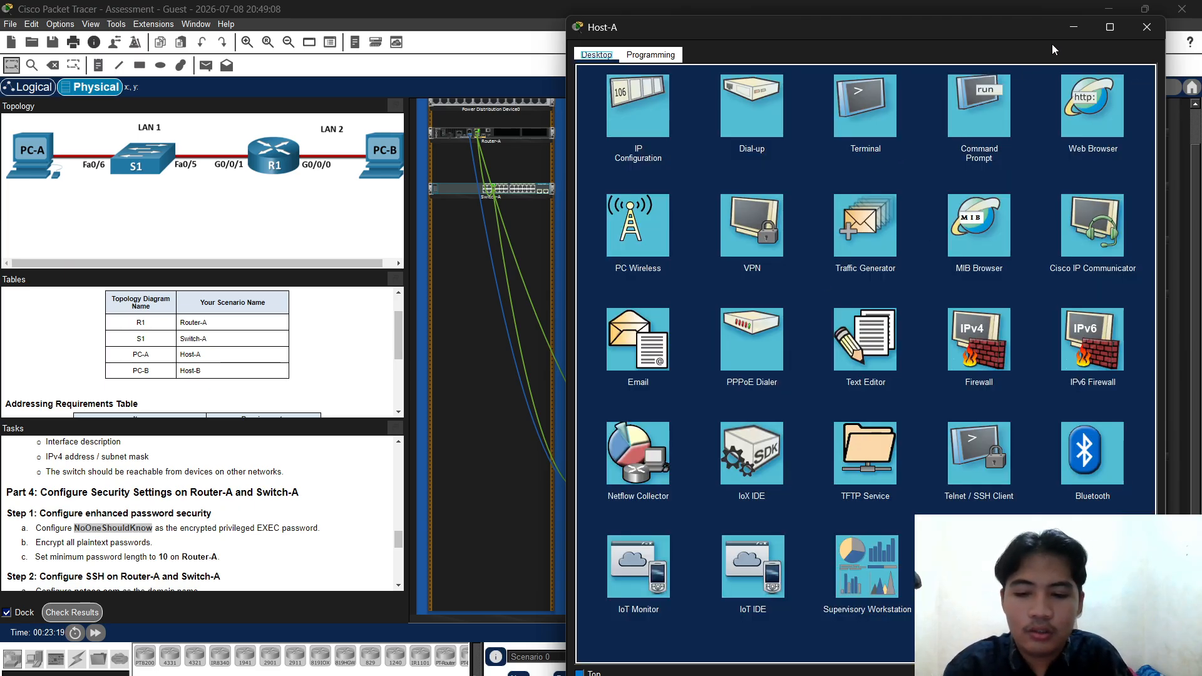
{"action": "left_click", "coordinate": [1073, 29]}
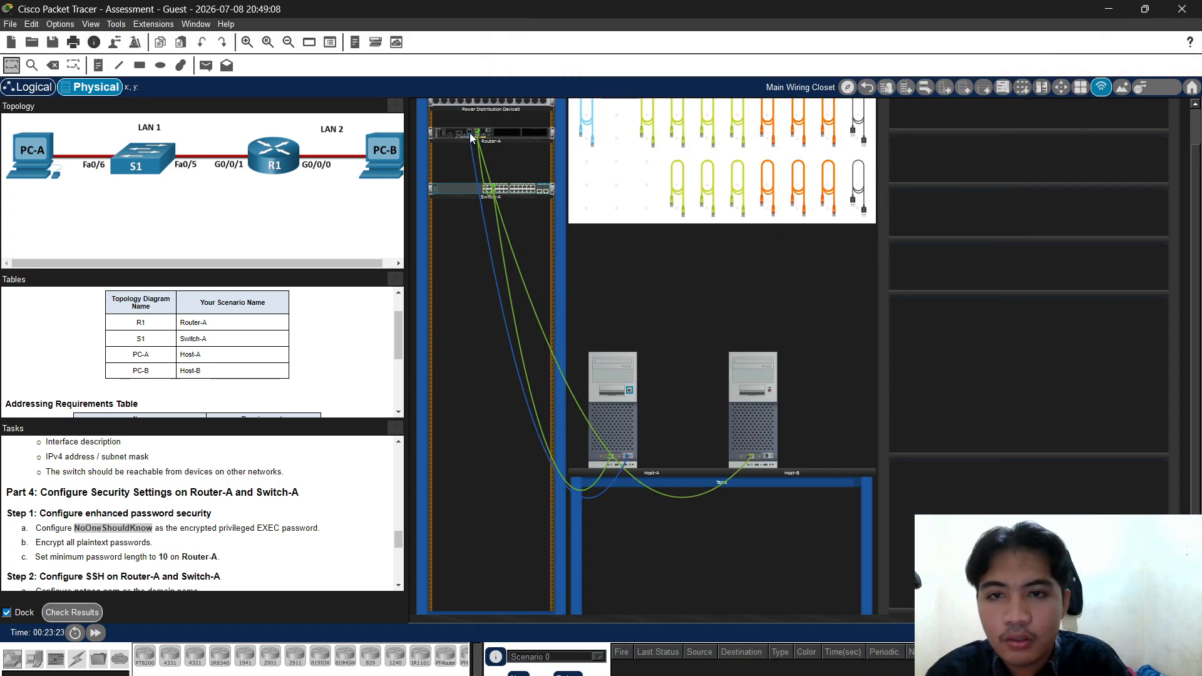
{"action": "left_click", "coordinate": [247, 42]}
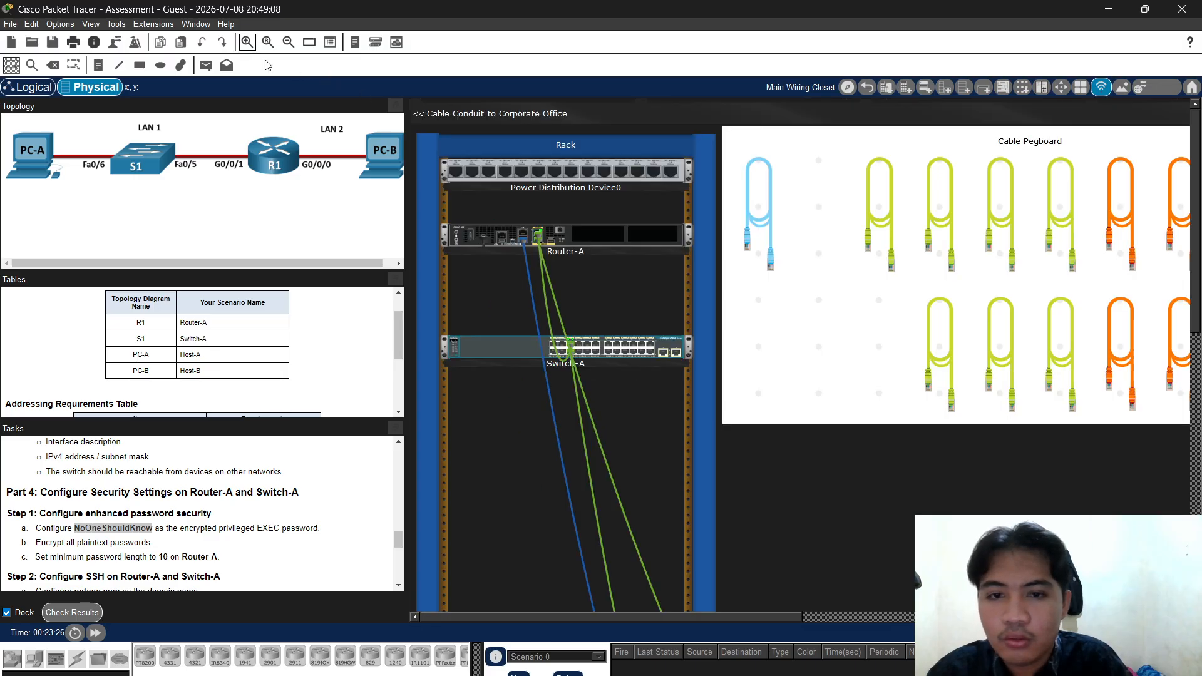
Plug the console cable into Switch-A's rear CONSOLE port
{"action": "scroll", "coordinate": [573, 356], "scroll_direction": "down", "scroll_amount": 4}
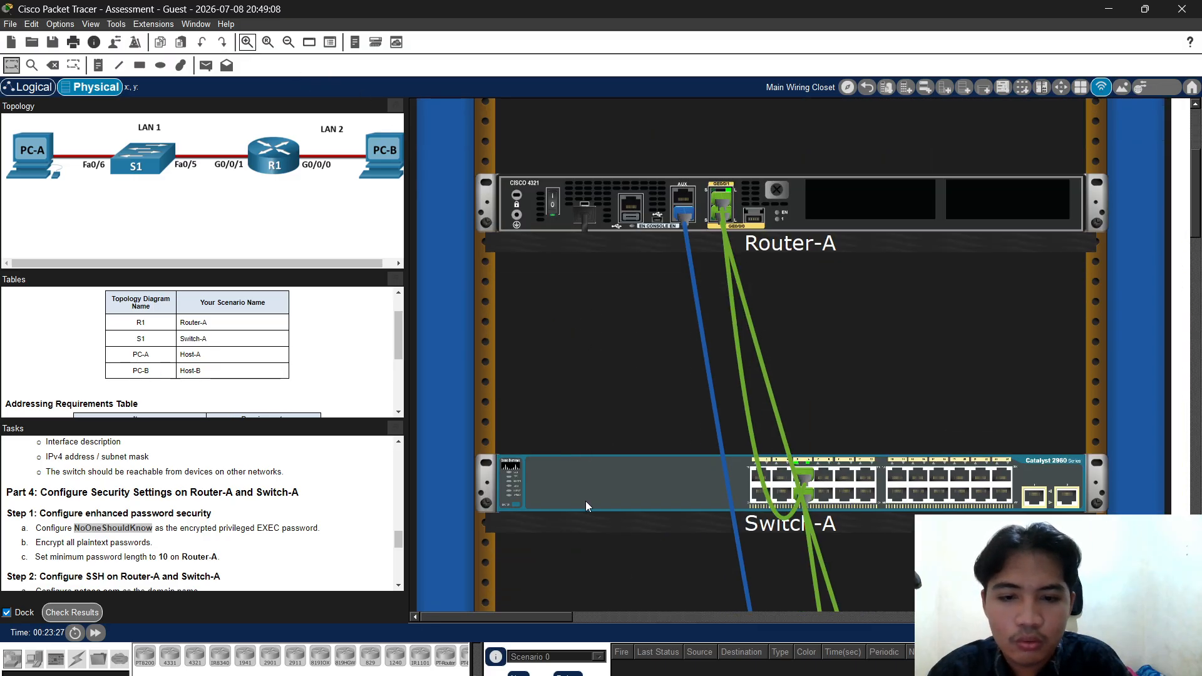
{"action": "right_click", "coordinate": [586, 506]}
{"action": "left_click", "coordinate": [630, 533]}
{"action": "scroll", "coordinate": [835, 382], "scroll_direction": "down", "scroll_amount": 1}
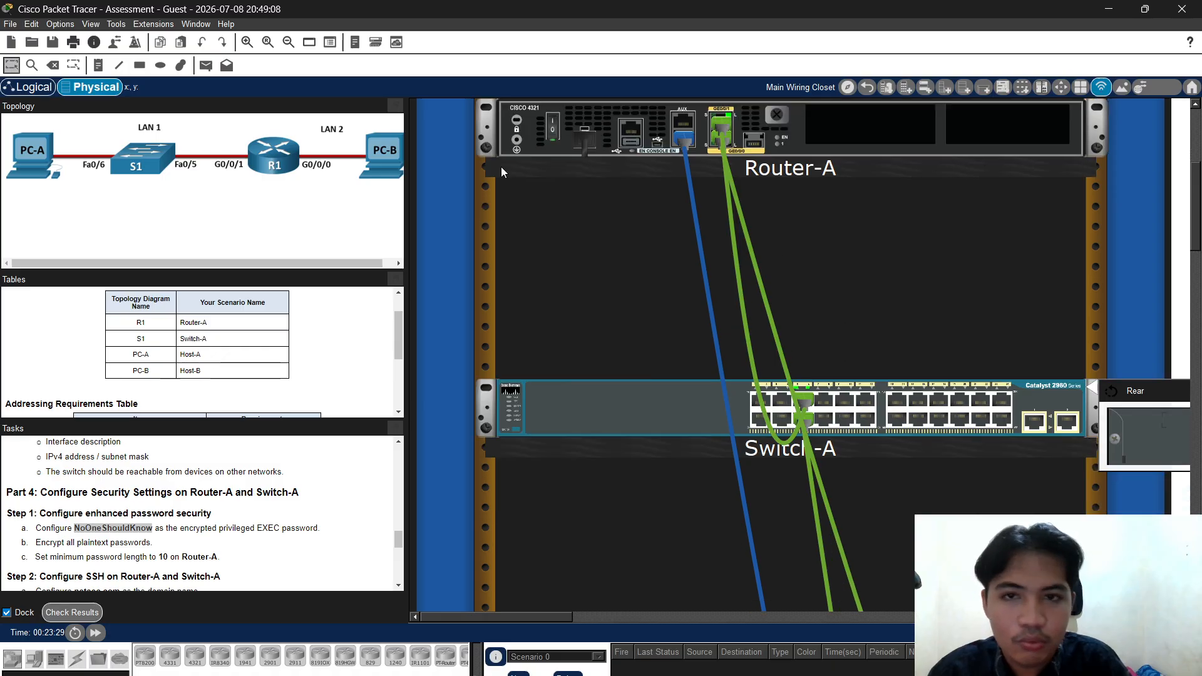
{"action": "left_click_drag", "start_coordinate": [567, 617], "coordinate": [596, 611]}
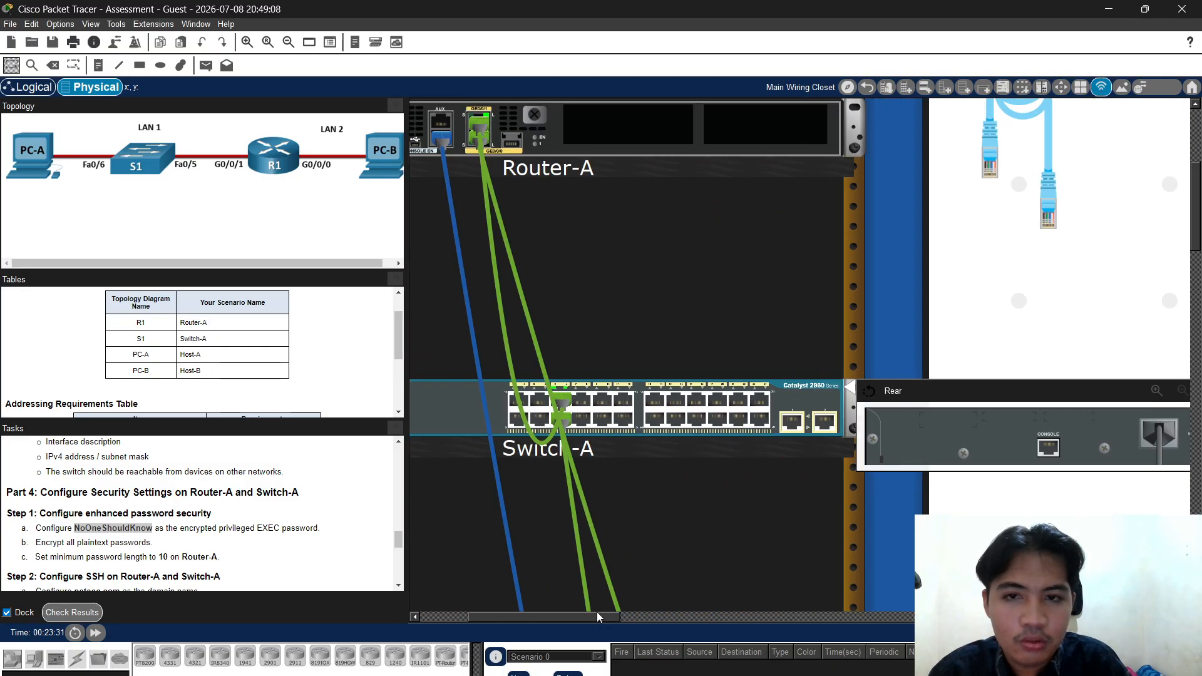
{"action": "left_click_drag", "start_coordinate": [442, 138], "coordinate": [1039, 460]}
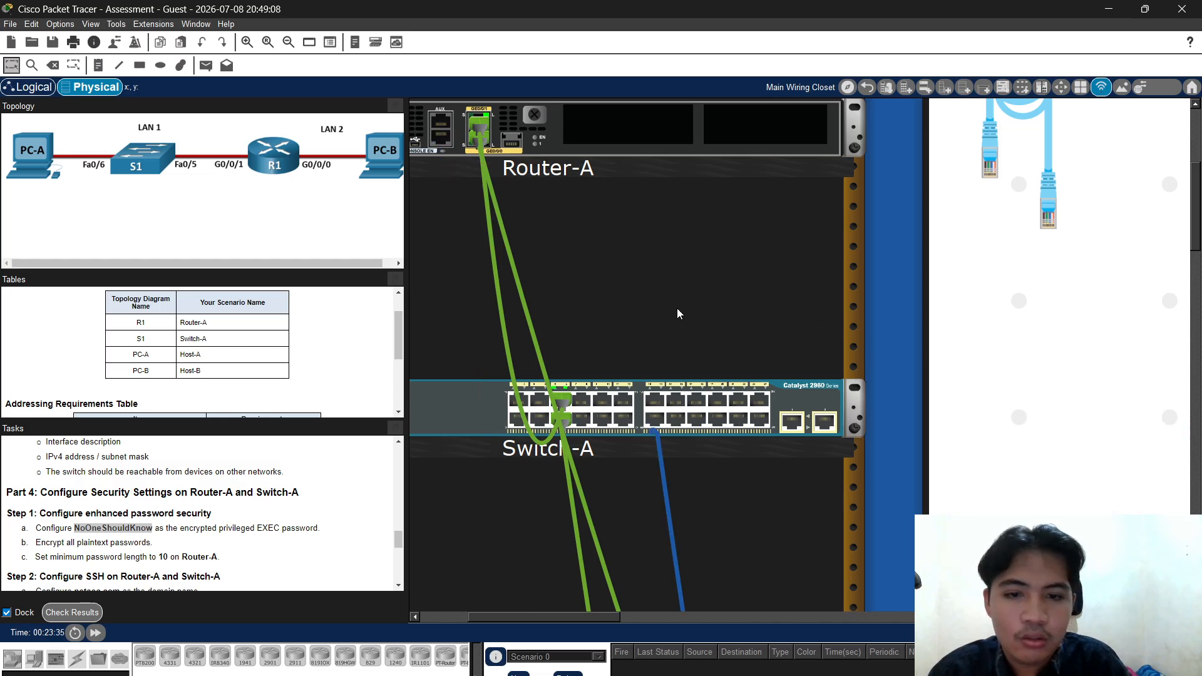
Zoom back out to the whole wiring closet and reopen Host-A
{"action": "scroll", "coordinate": [924, 418], "scroll_direction": "down", "scroll_amount": 10}
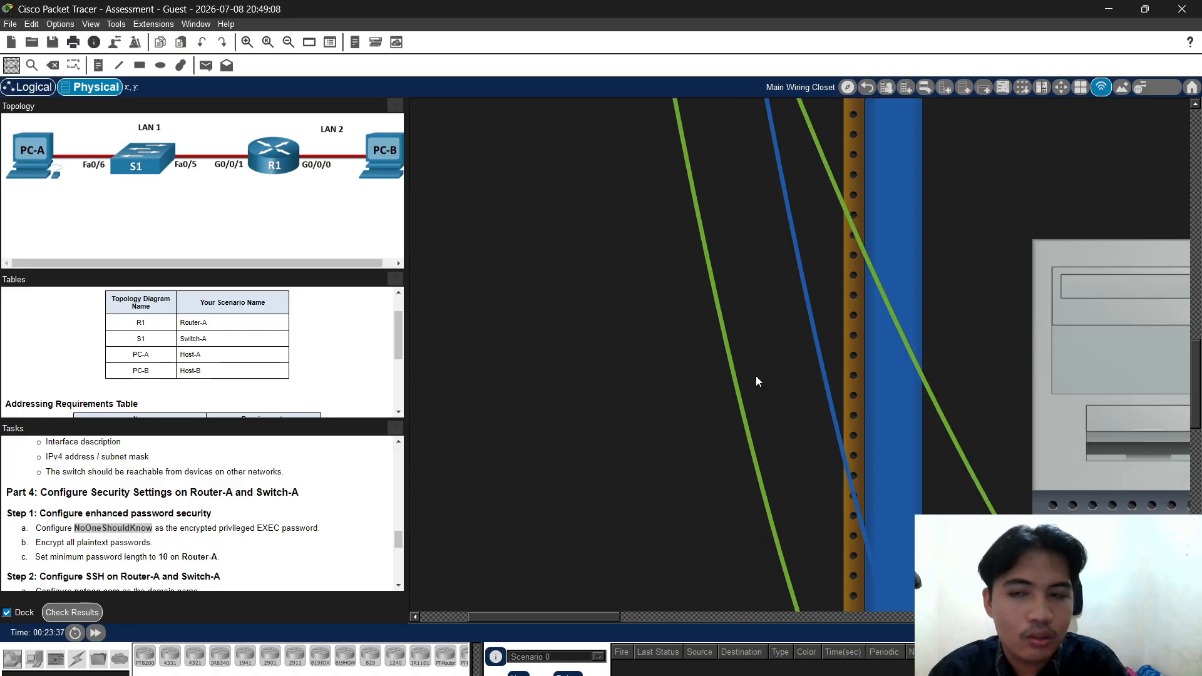
{"action": "left_click", "coordinate": [267, 44]}
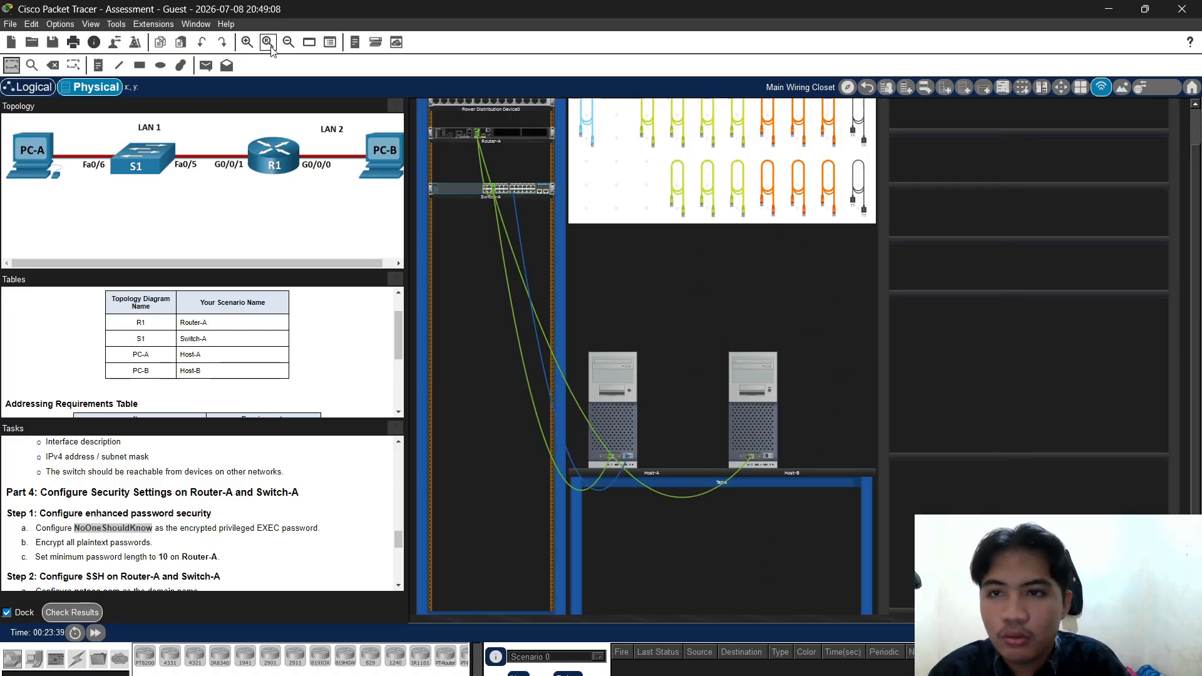
{"action": "left_click", "coordinate": [628, 402]}
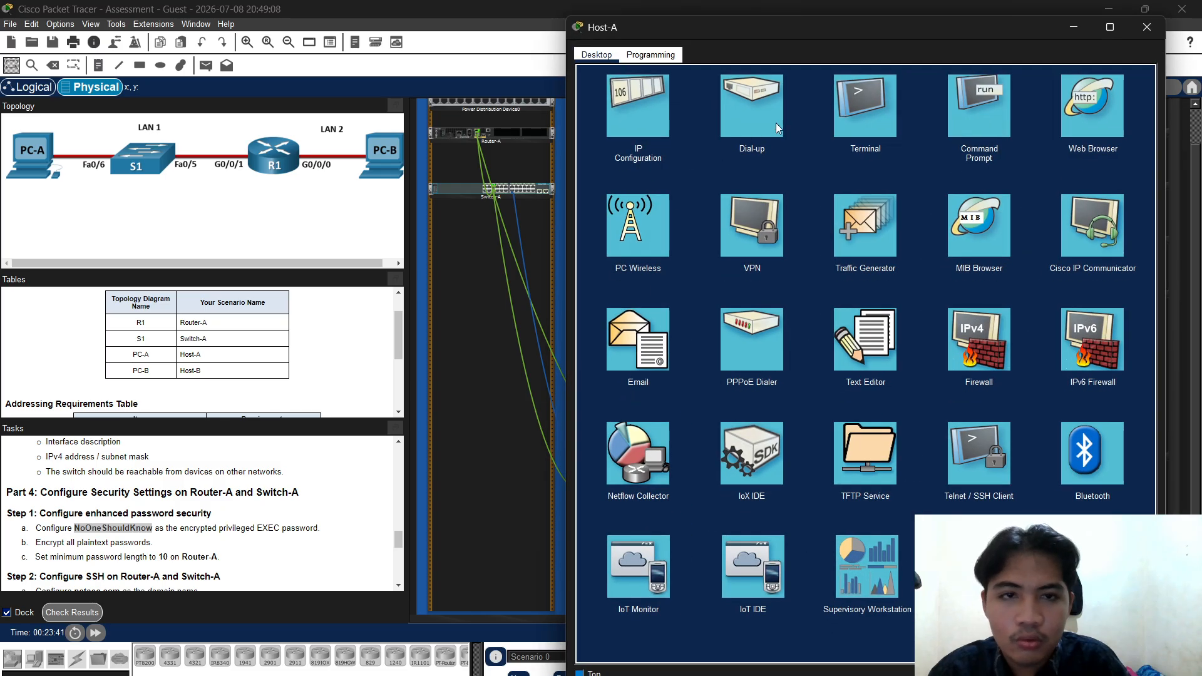
Connect Host-A's Terminal to the switch and enter global configuration mode
{"action": "left_click", "coordinate": [850, 119]}
{"action": "left_click", "coordinate": [1108, 201]}
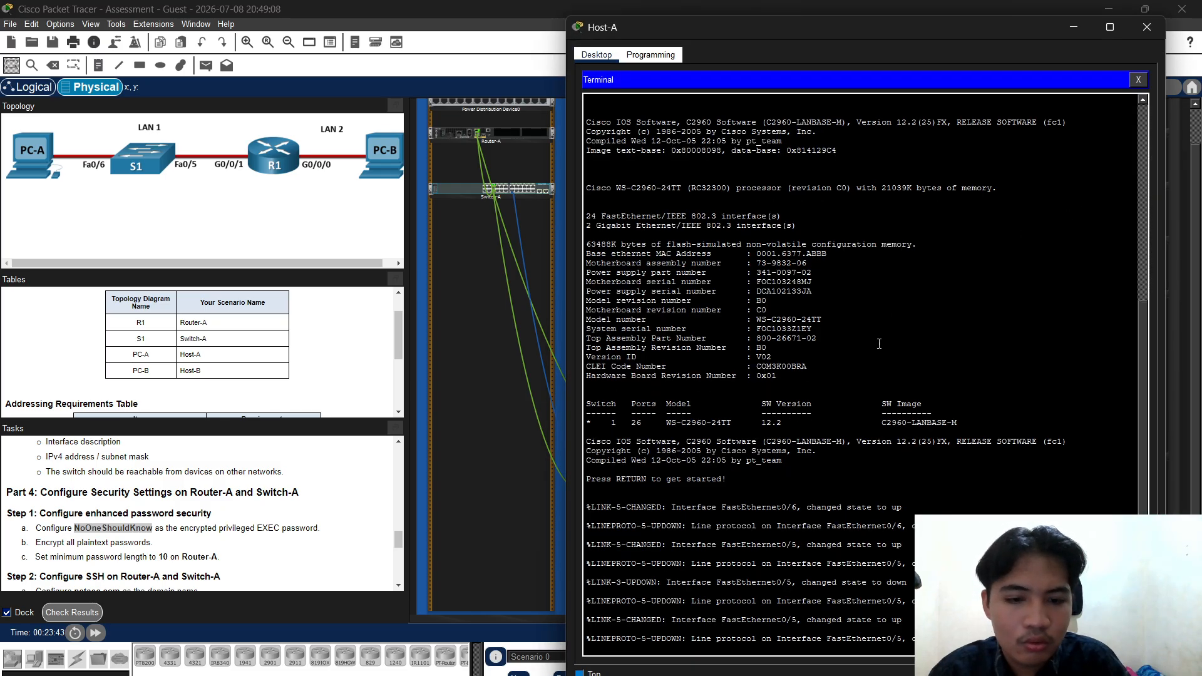
{"action": "key", "text": "Return"}
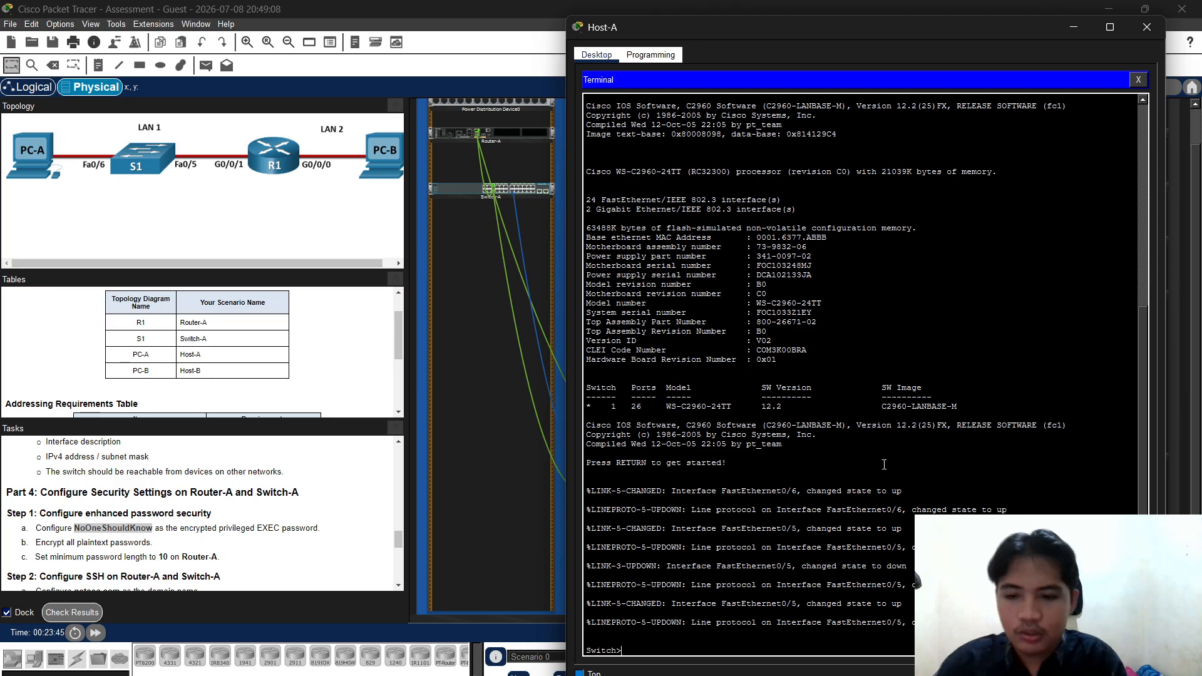
{"action": "type", "text": "enable"}
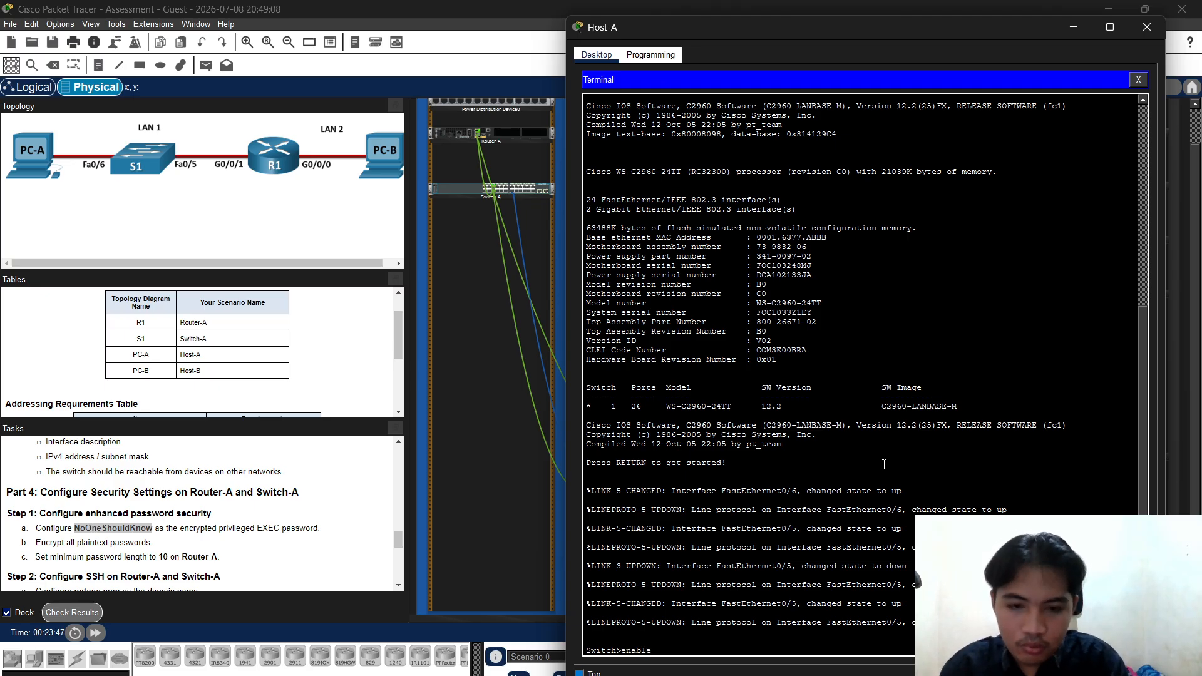
{"action": "key", "text": "Return"}
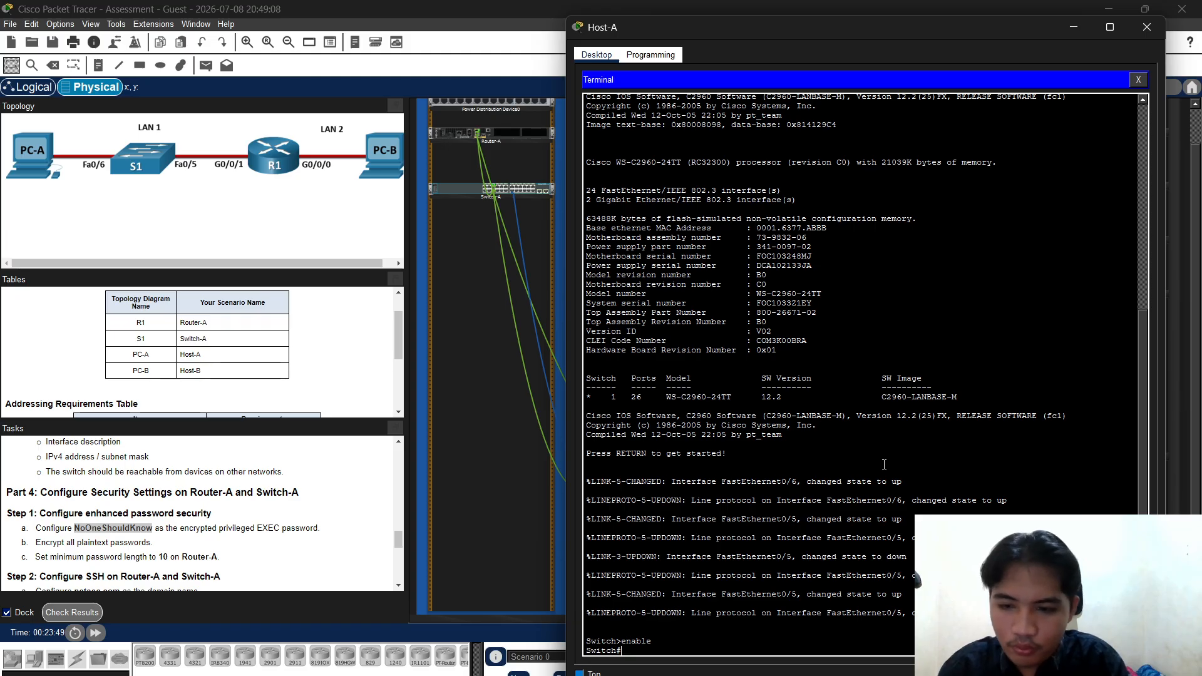
{"action": "type", "text": "conf"}
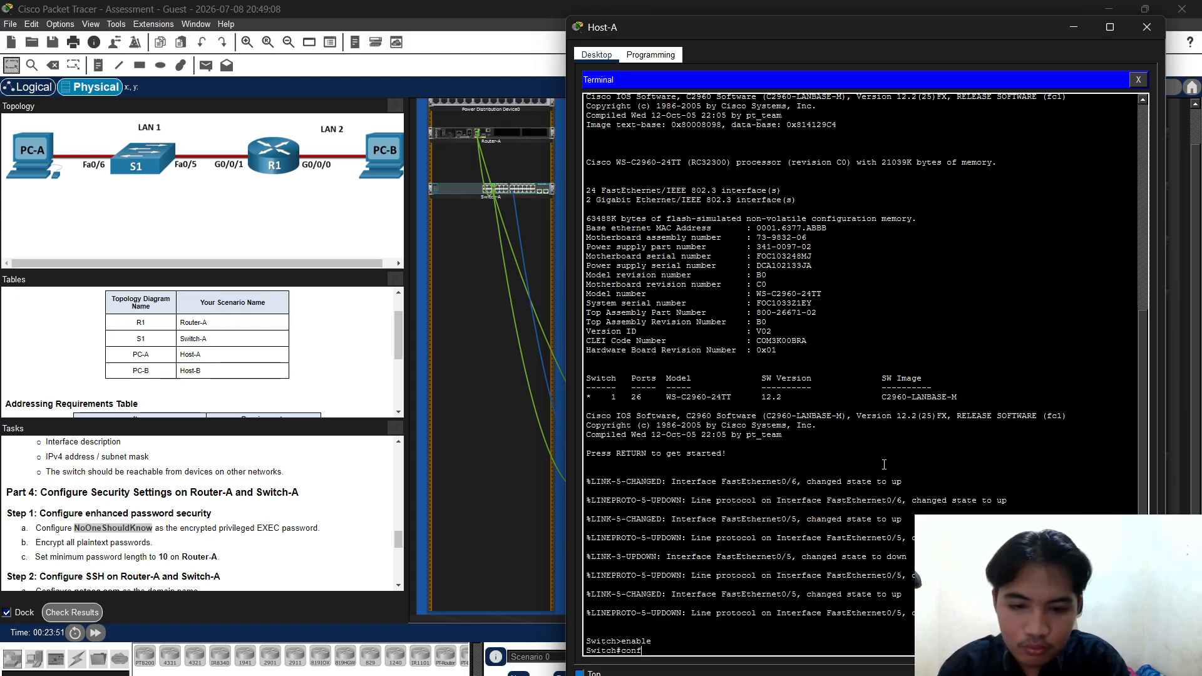
{"action": "type", "text": " t"}
{"action": "key", "text": "Return"}
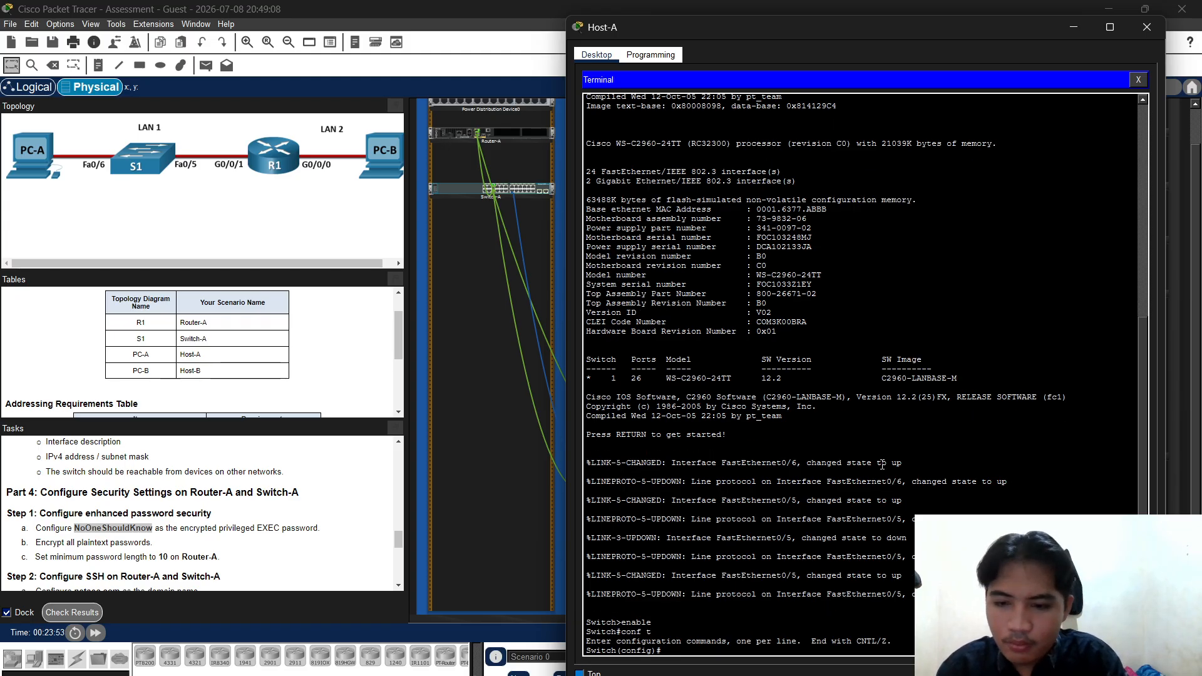
Set the hostname Switch-A and disable ip domain-lookup
{"action": "type", "text": "Ho"}
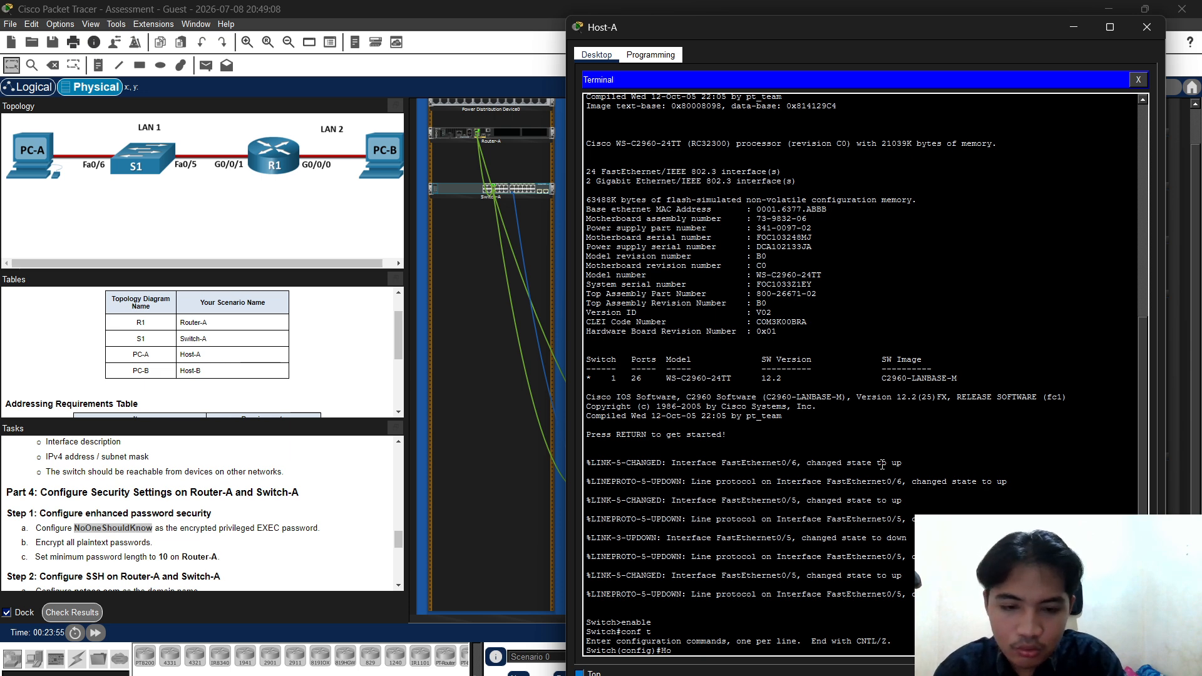
{"action": "type", "text": "stname"}
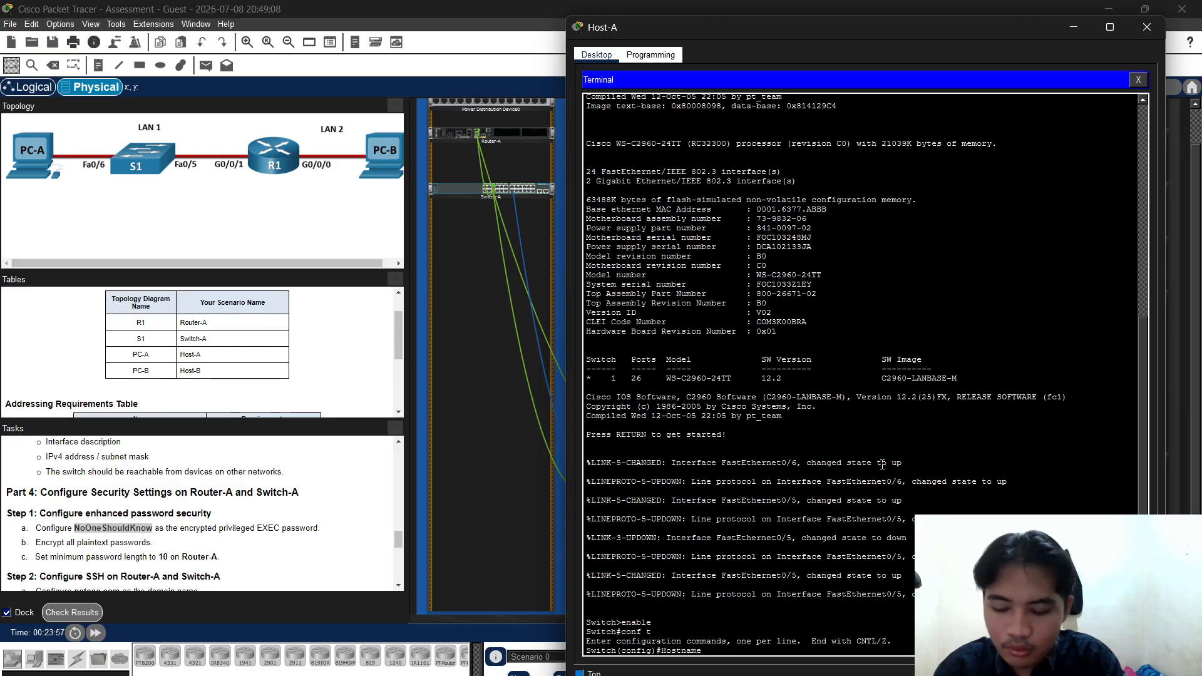
{"action": "type", "text": " Switc"}
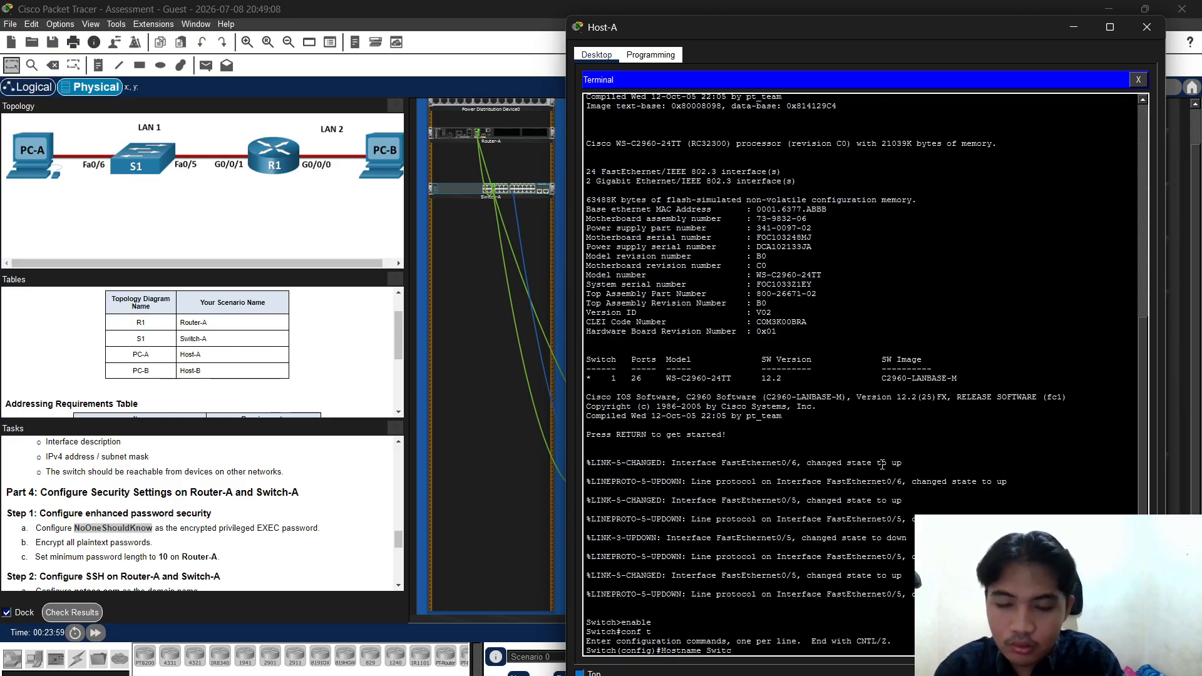
{"action": "type", "text": "h-"}
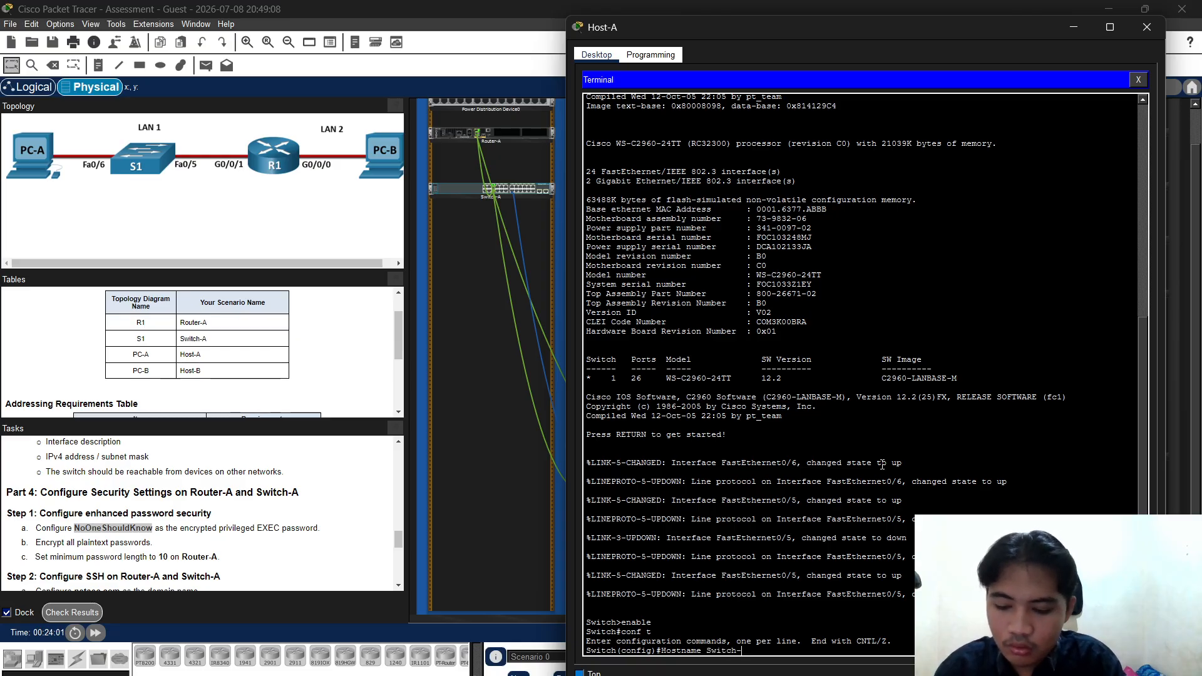
{"action": "type", "text": "A"}
{"action": "key", "text": "Return"}
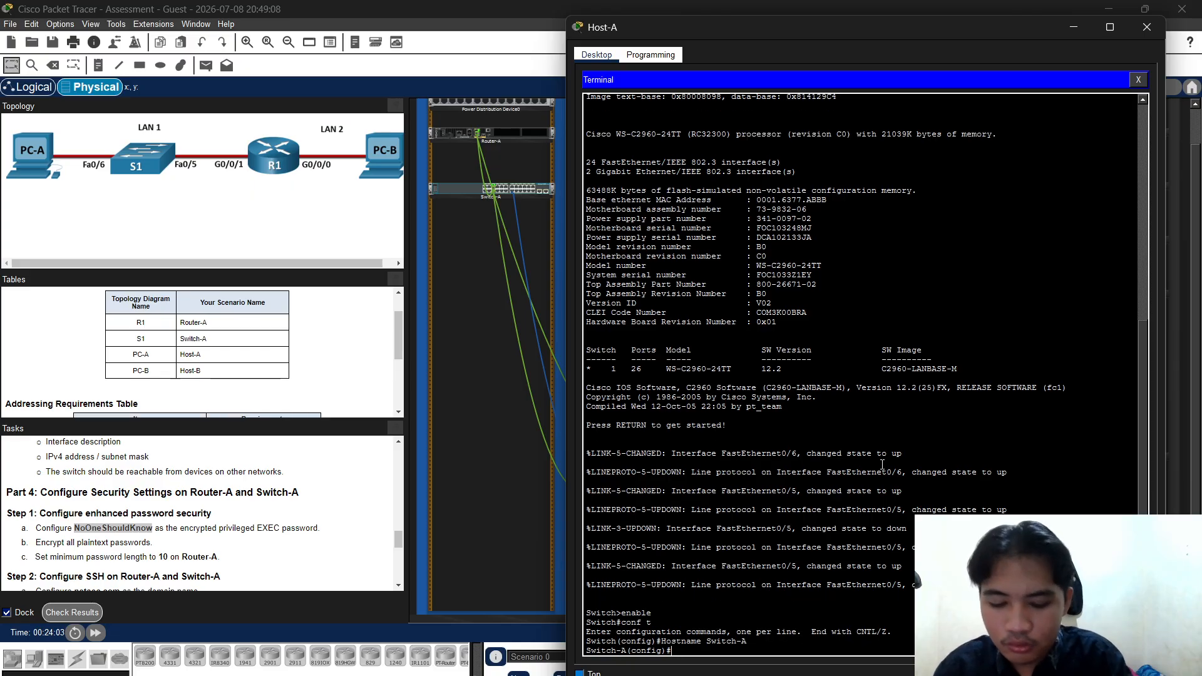
{"action": "type", "text": "no ip"}
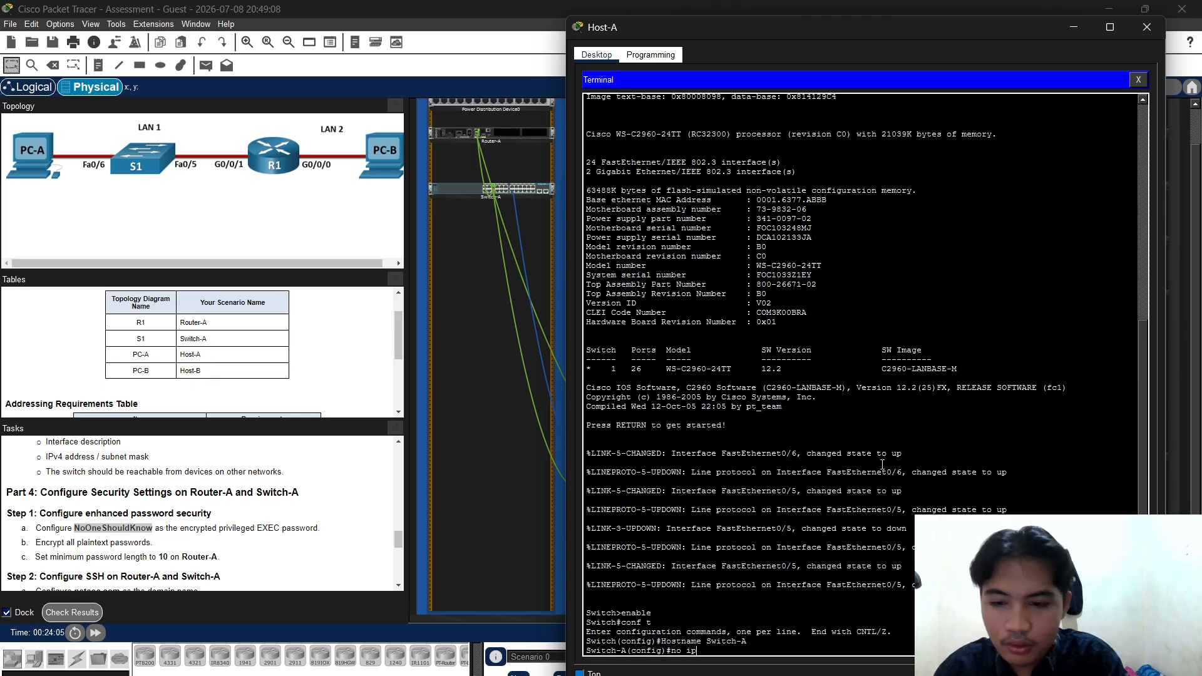
{"action": "type", "text": " domain"}
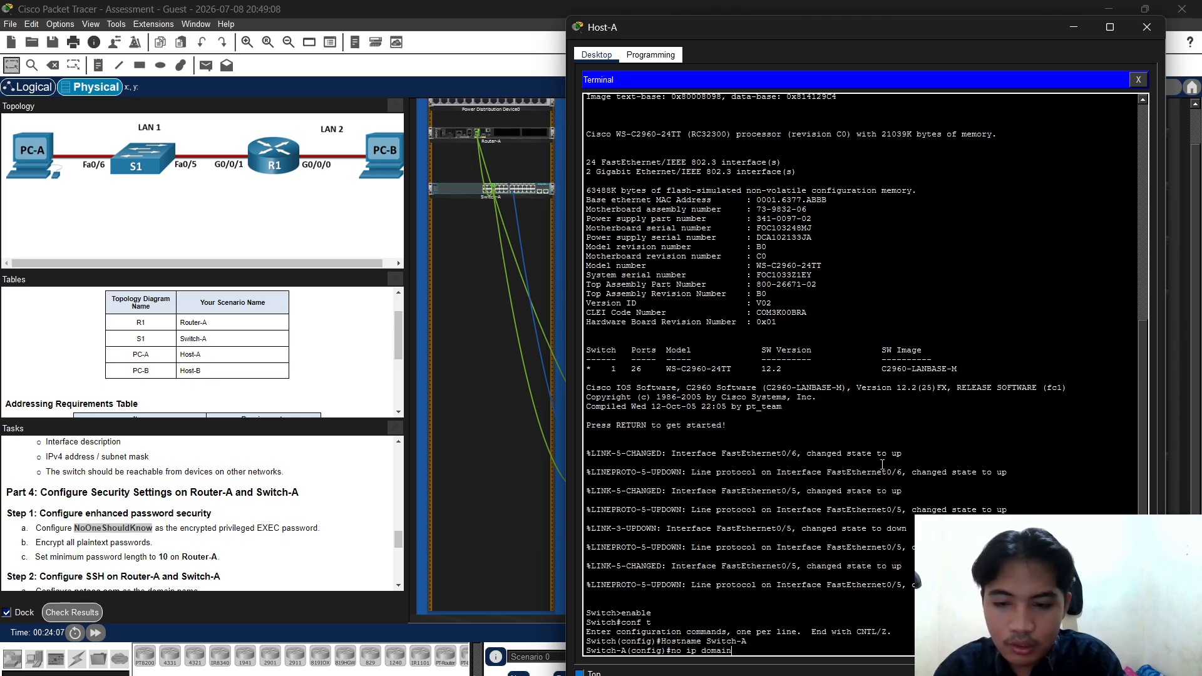
{"action": "type", "text": "-loo"}
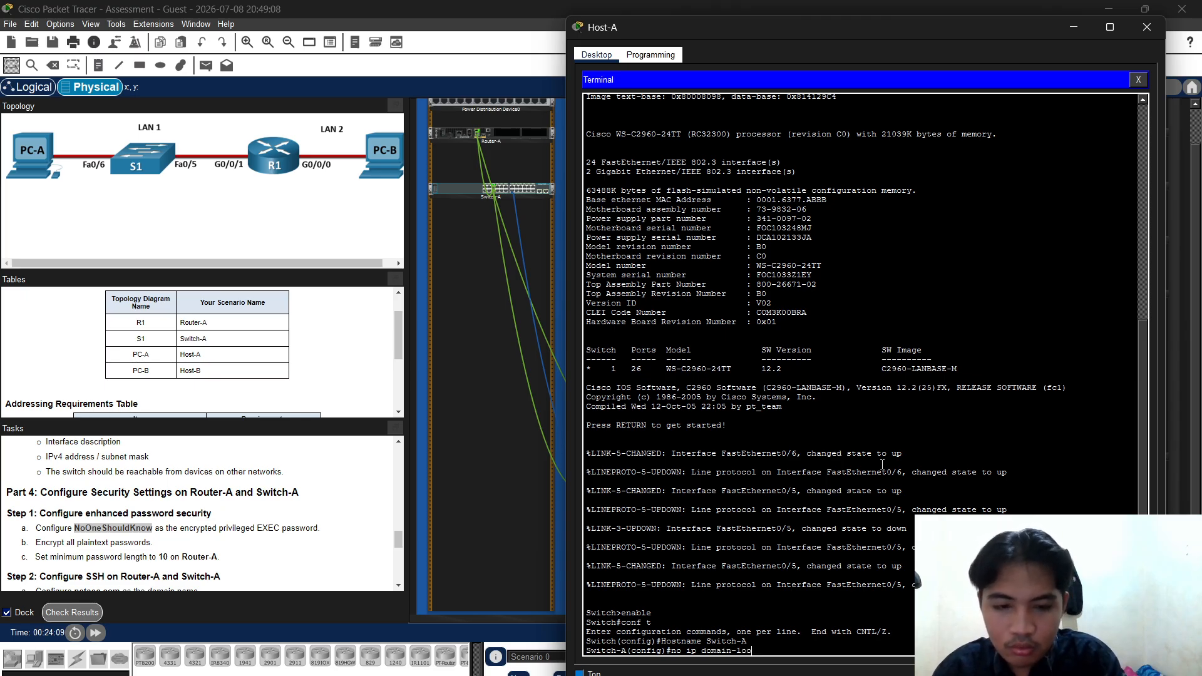
{"action": "type", "text": "kup"}
{"action": "key", "text": "Return"}
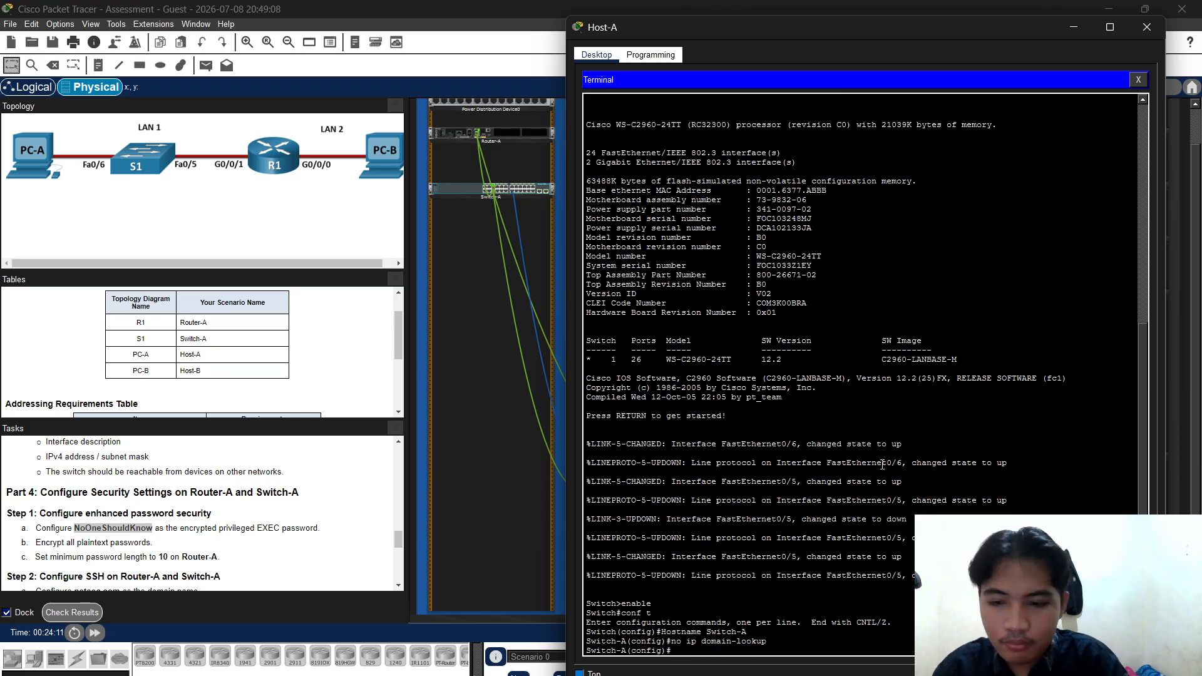
Apply the MOTD banner "Akses tanpa izin dilarang!" and start typing line console 0
{"action": "type", "text": "banner"}
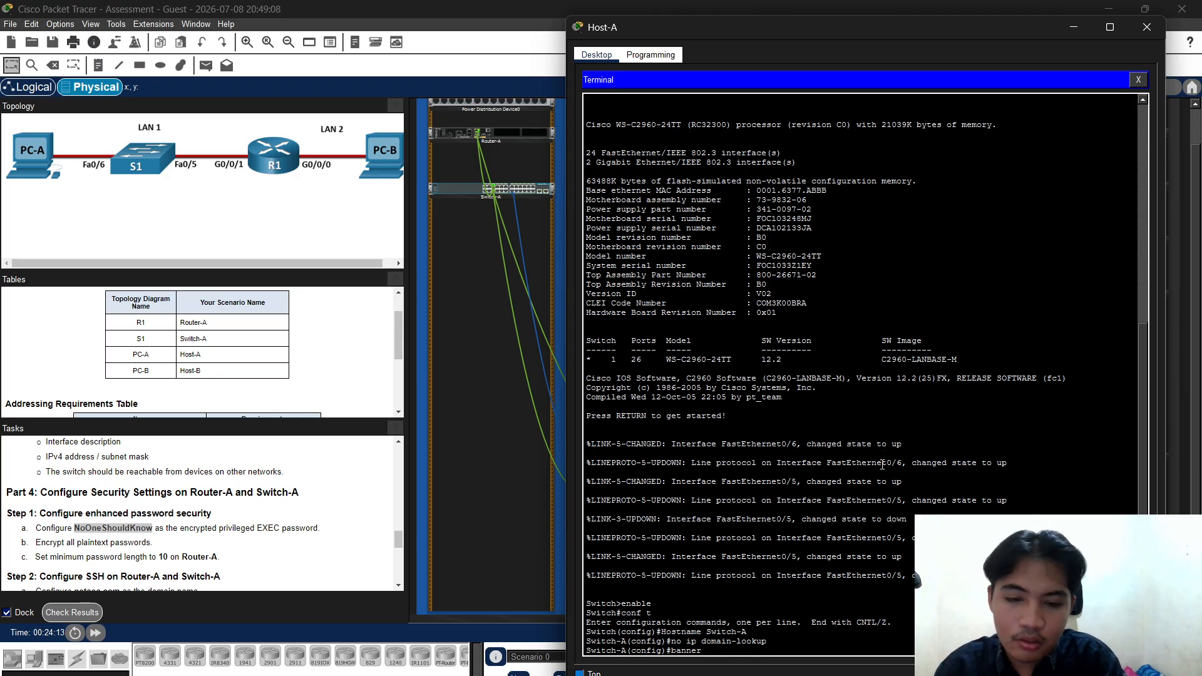
{"action": "type", "text": " motd \""}
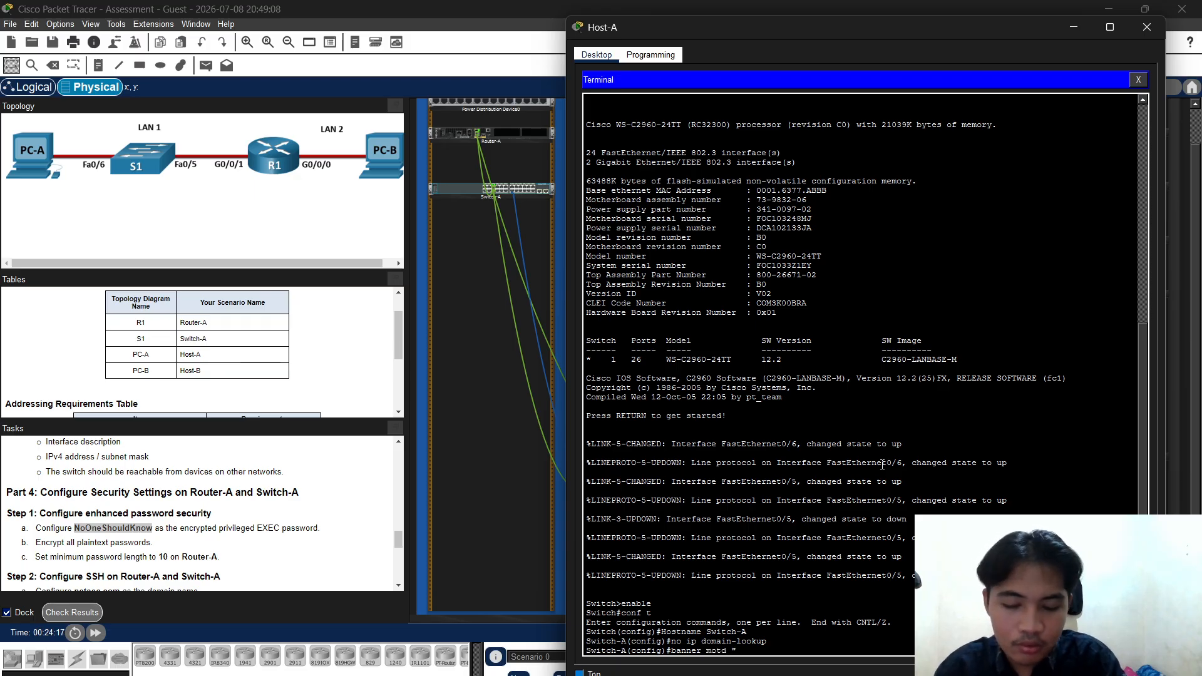
{"action": "type", "text": "\""}
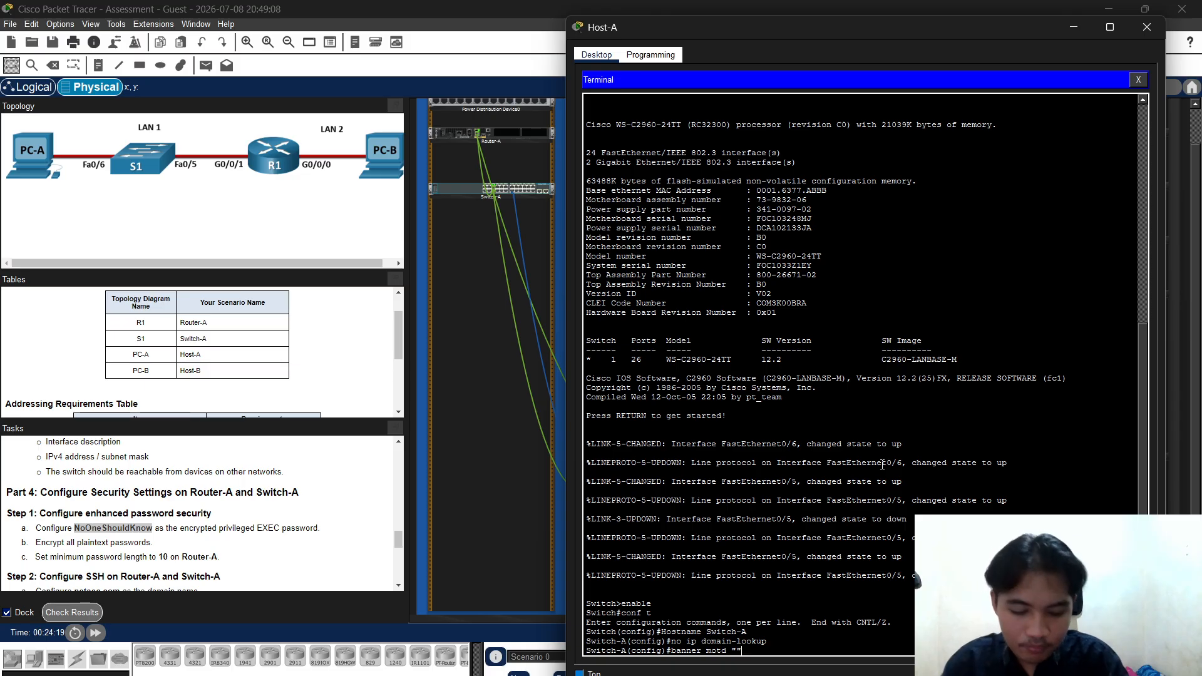
{"action": "type", "text": "Akses"}
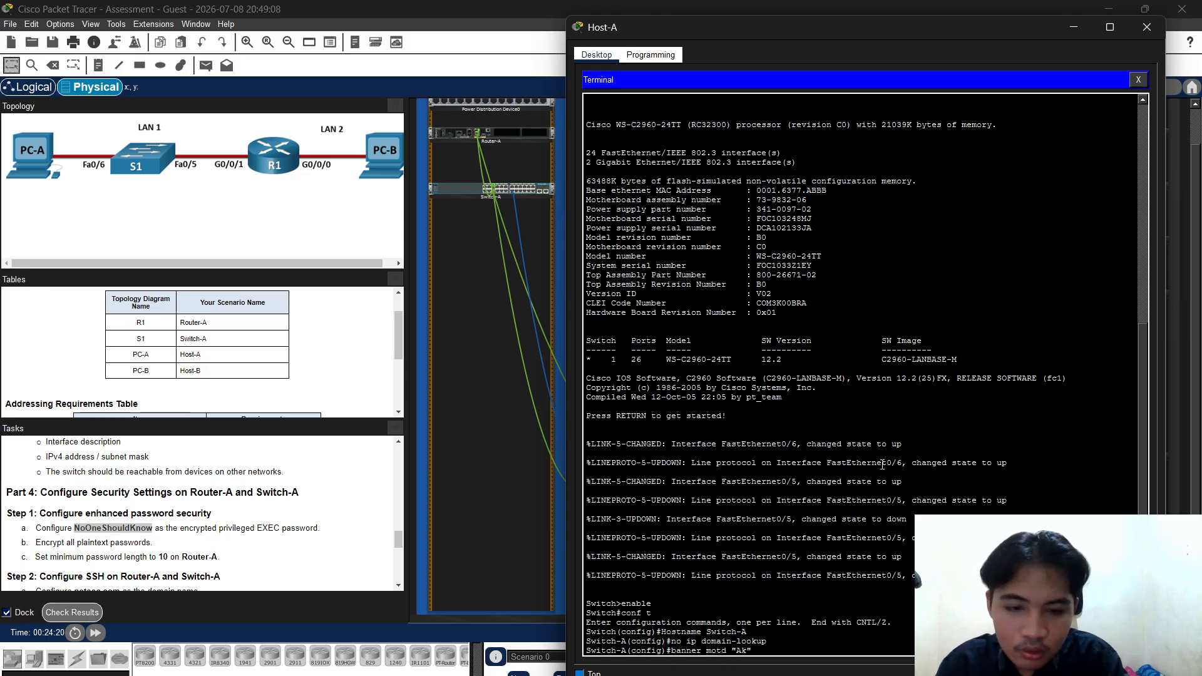
{"action": "type", "text": " r"}
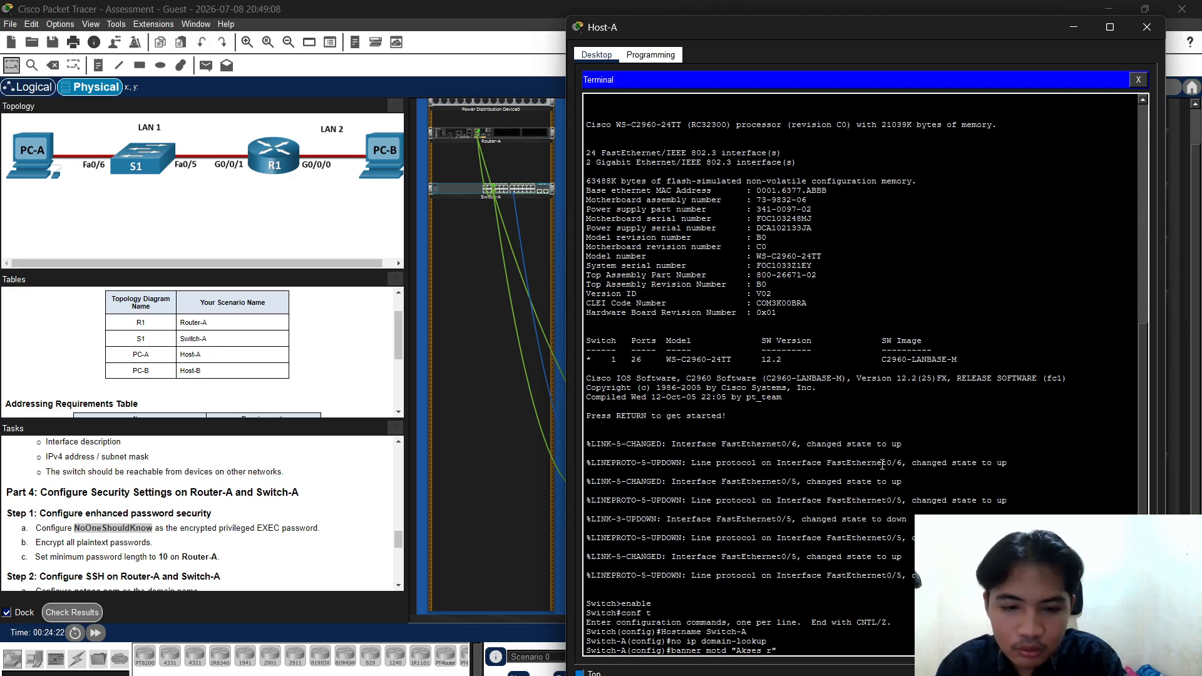
{"action": "type", "text": "tanpa "}
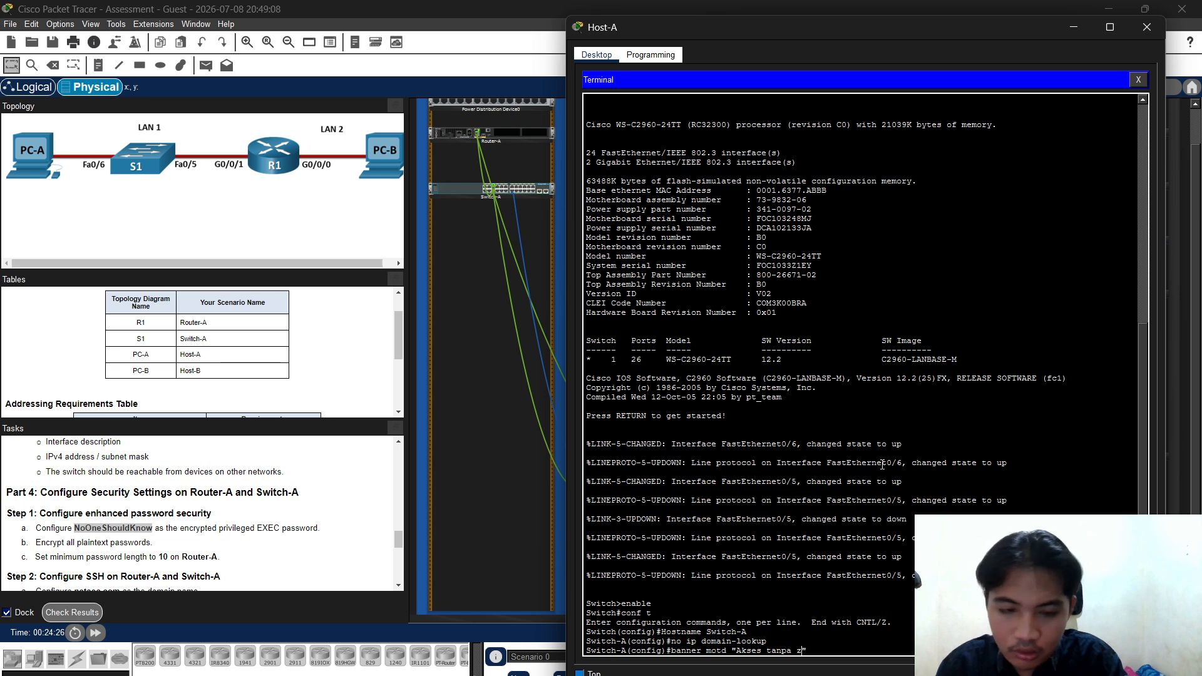
{"action": "type", "text": "izin dilaran"}
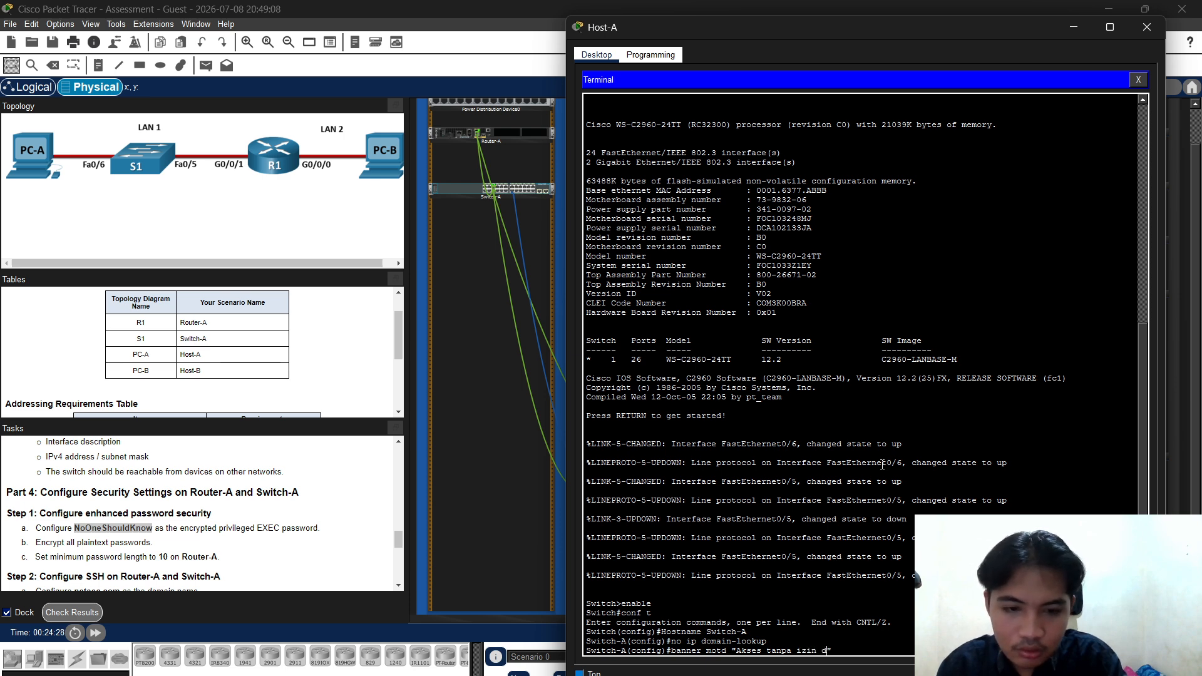
{"action": "type", "text": "g k"}
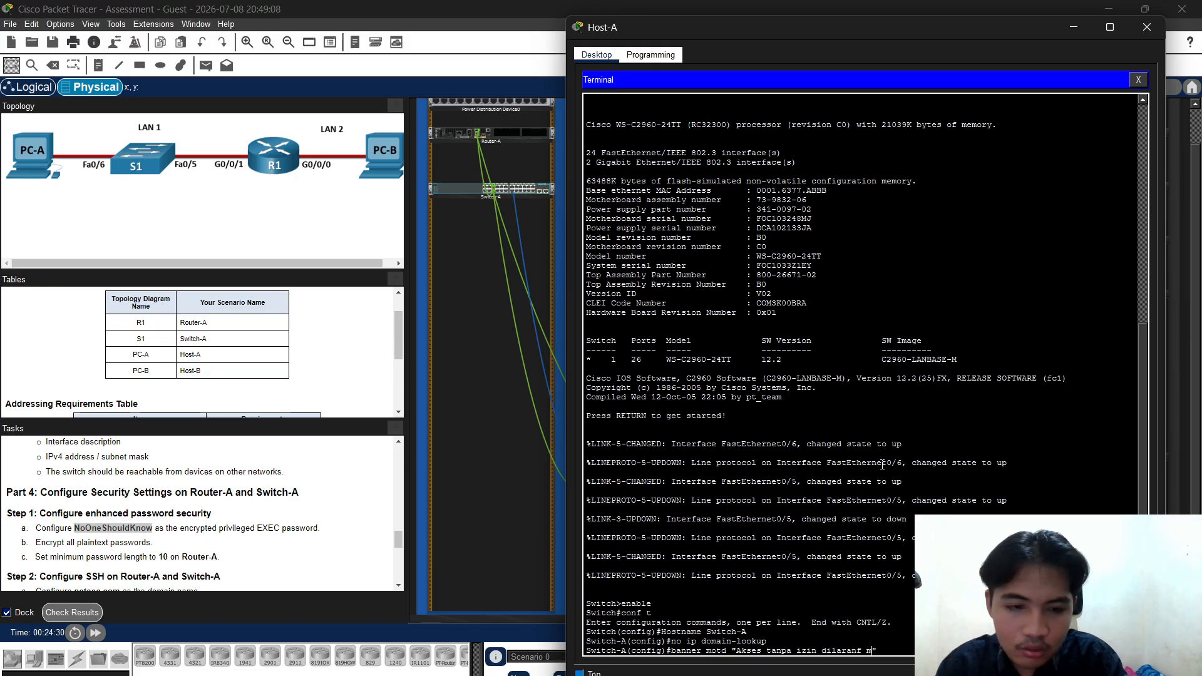
{"action": "key", "text": "BackSpace"}
{"action": "key", "text": "BackSpace"}
{"action": "key", "text": "BackSpace"}
{"action": "key", "text": "BackSpace"}
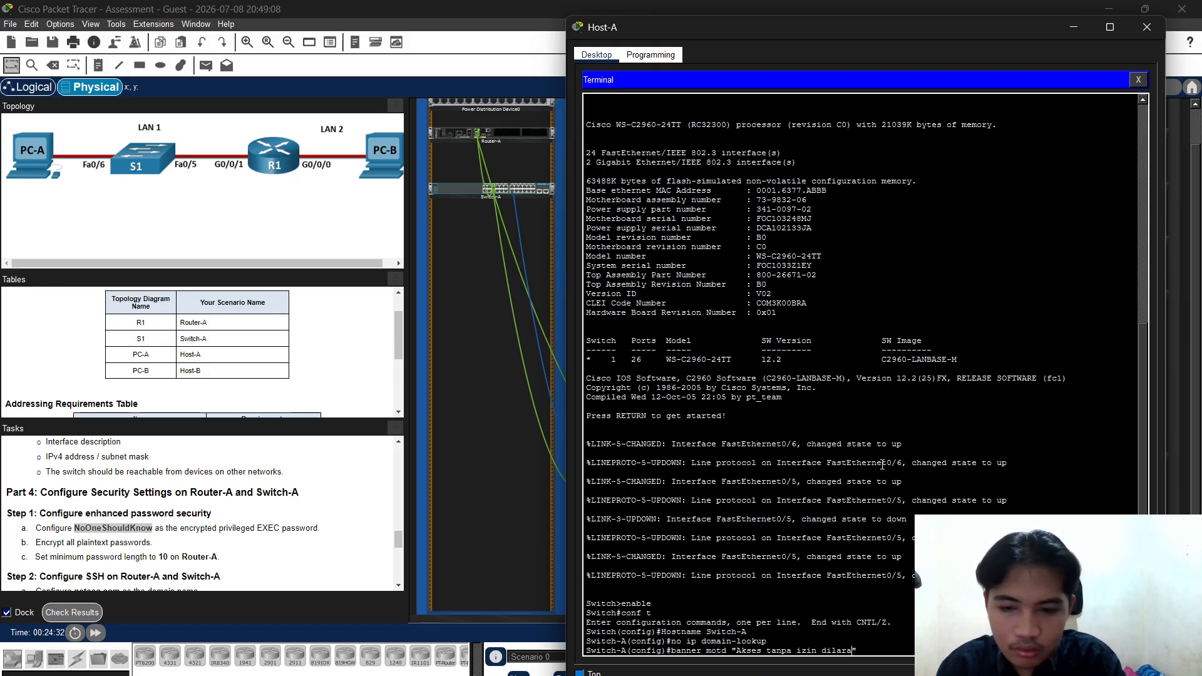
{"action": "type", "text": "ng!"}
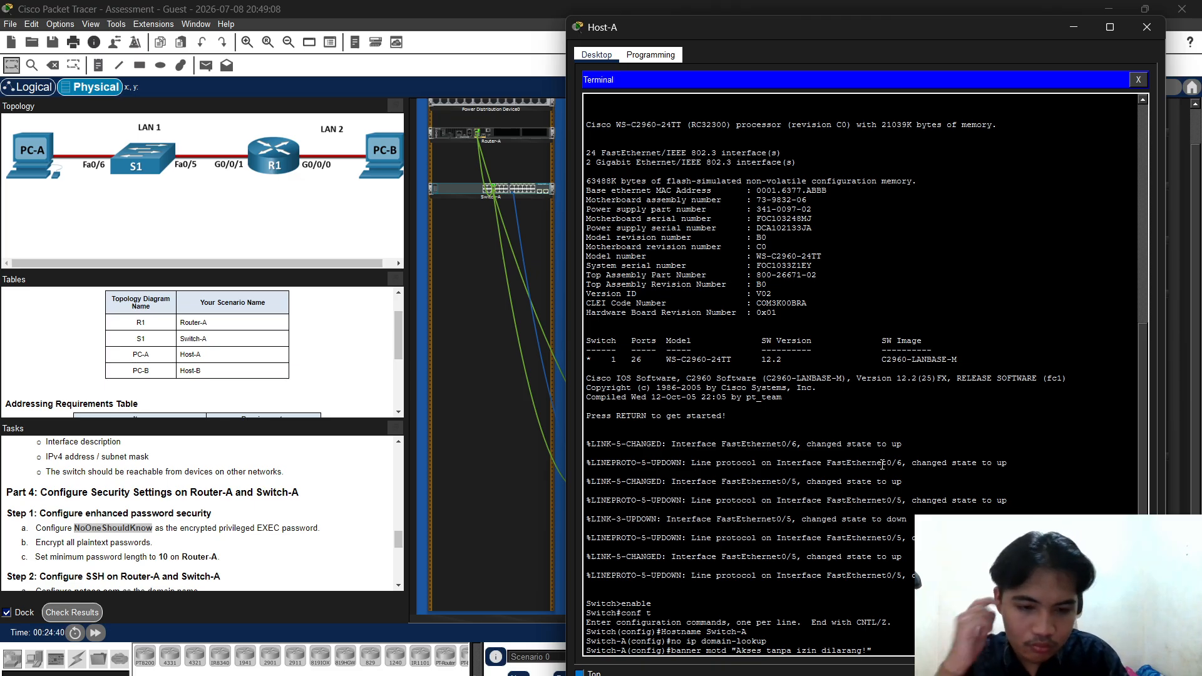
{"action": "key", "text": "Return"}
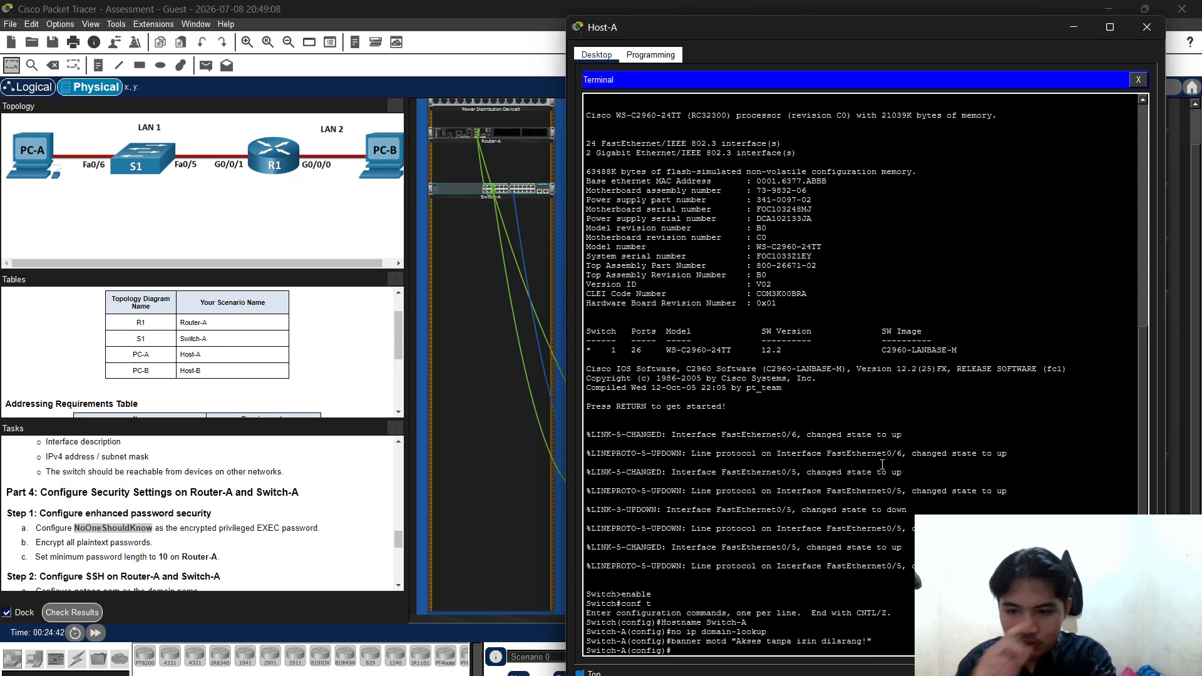
{"action": "type", "text": "line "}
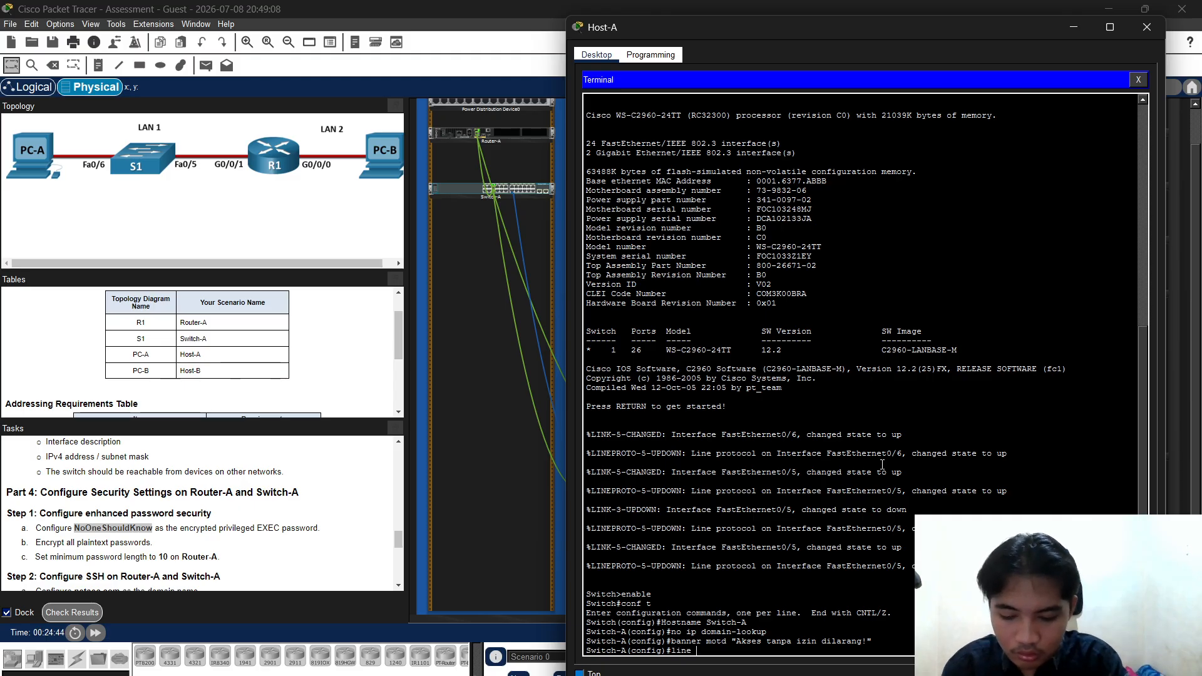
{"action": "type", "text": "consol"}
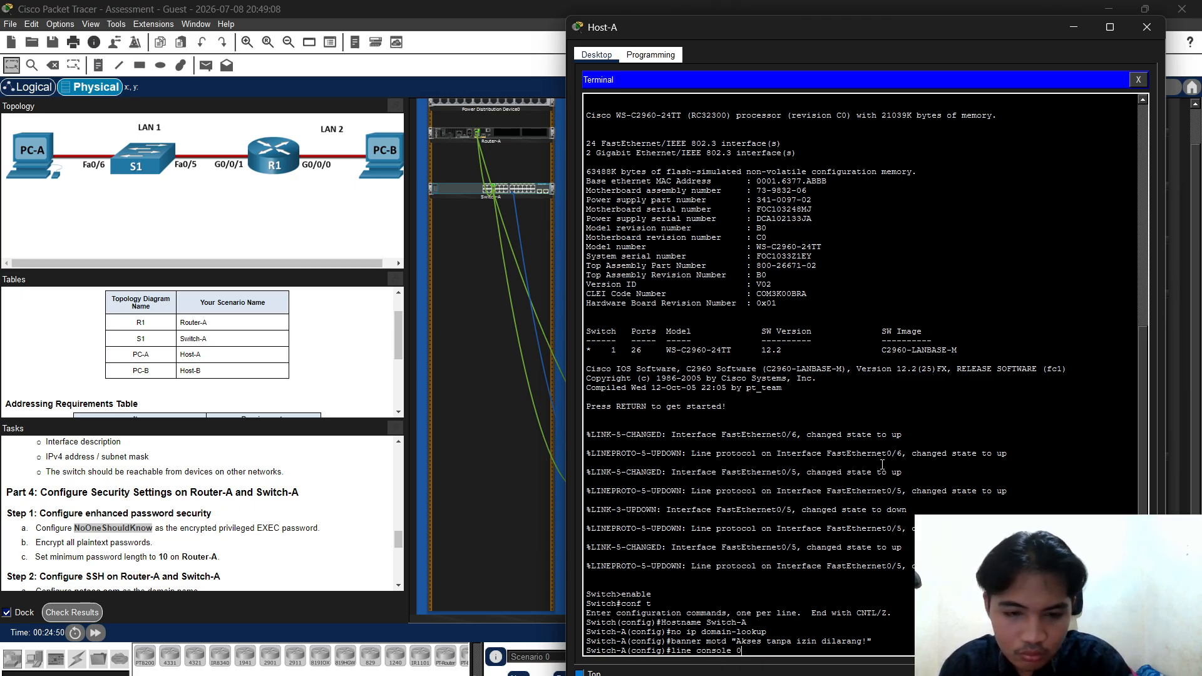
{"action": "type", "text": "e 0"}
Enter line console 0 and set the console password copied from the task instructions
{"action": "key", "text": "Return"}
{"action": "type", "text": "pa"}
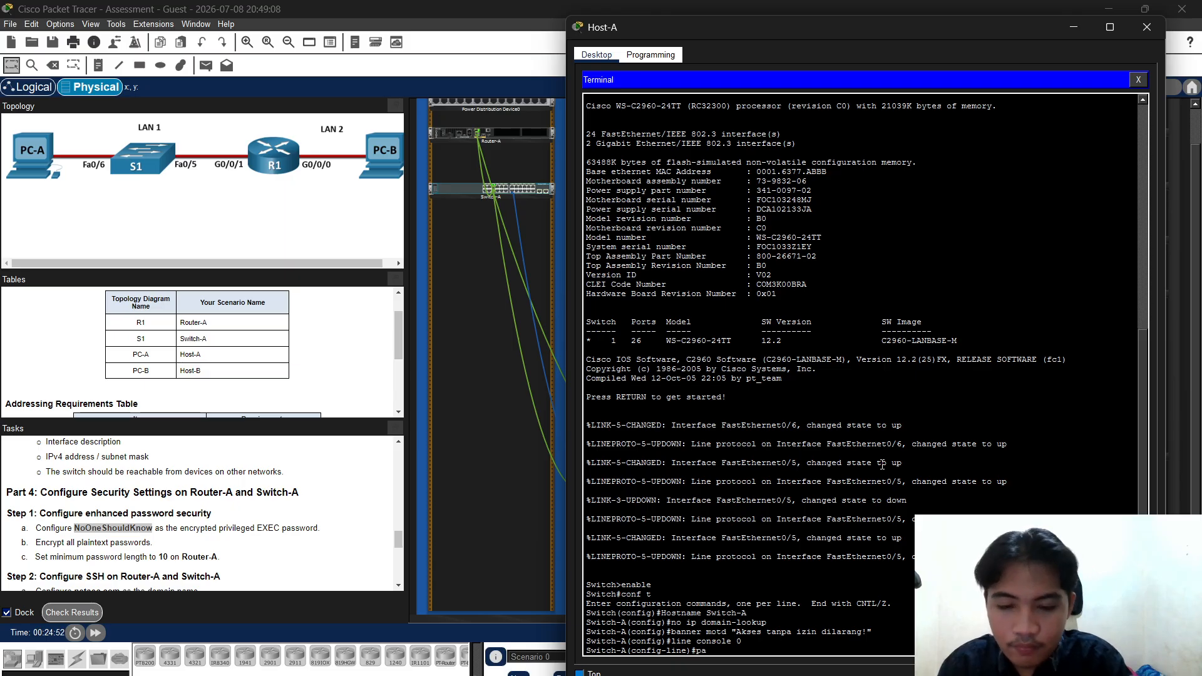
{"action": "type", "text": "ssword"}
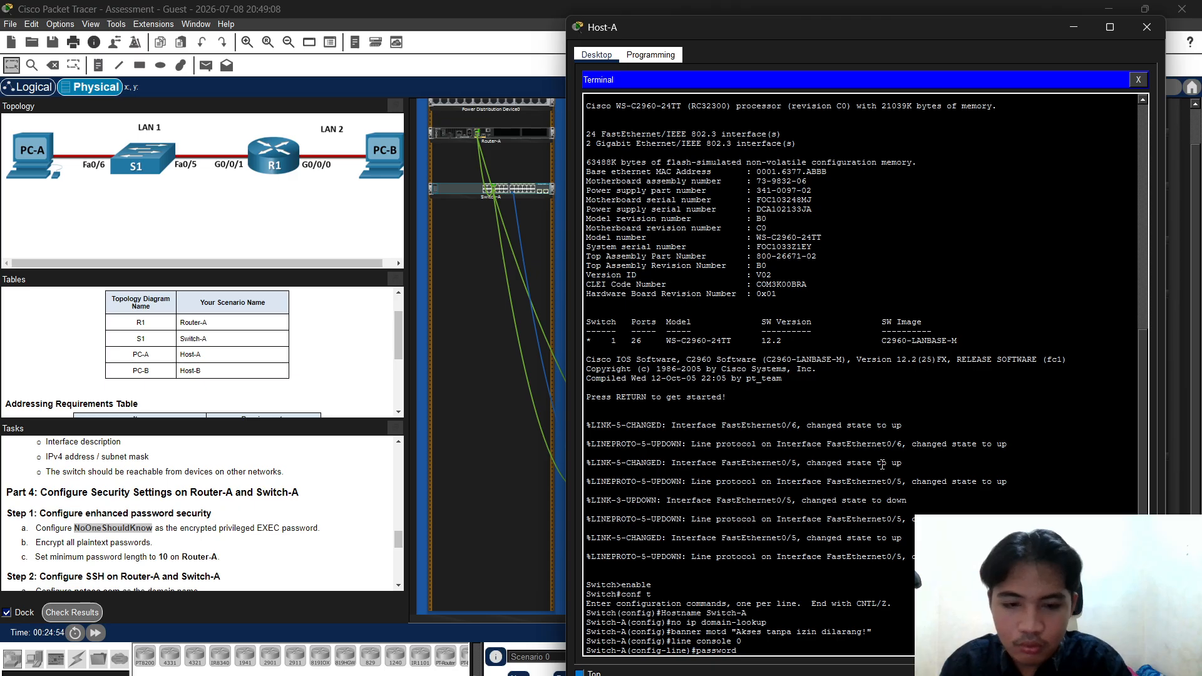
{"action": "scroll", "coordinate": [78, 492], "scroll_direction": "up", "scroll_amount": 3}
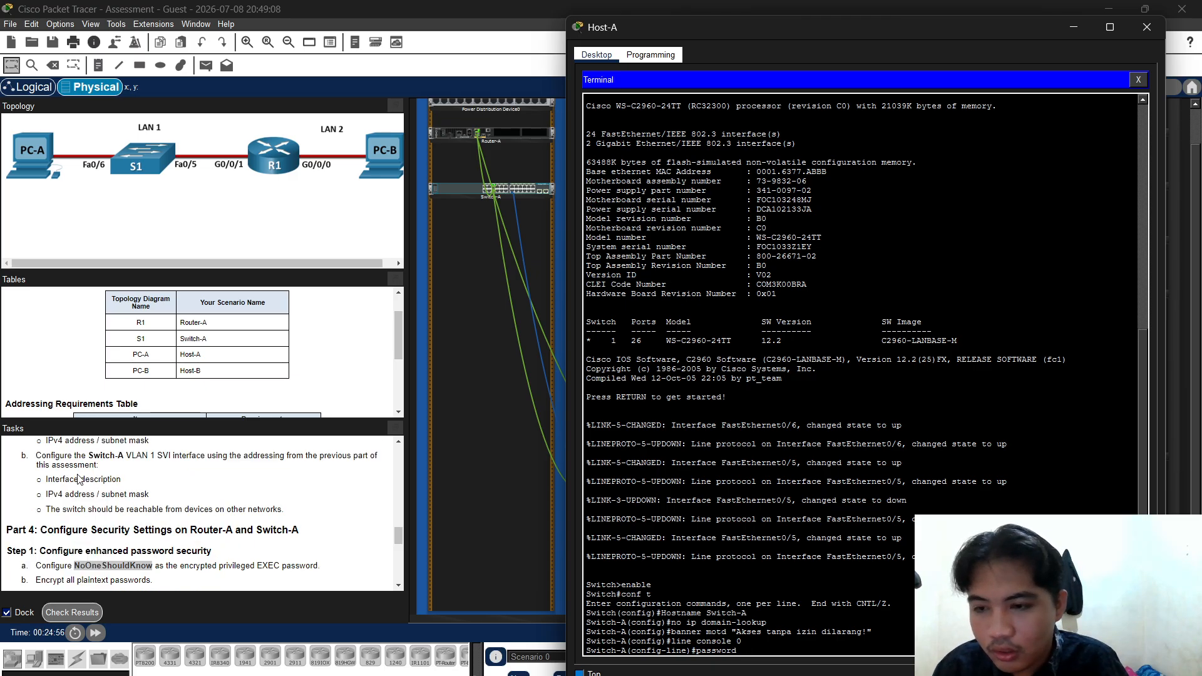
{"action": "scroll", "coordinate": [78, 493], "scroll_direction": "up", "scroll_amount": 5}
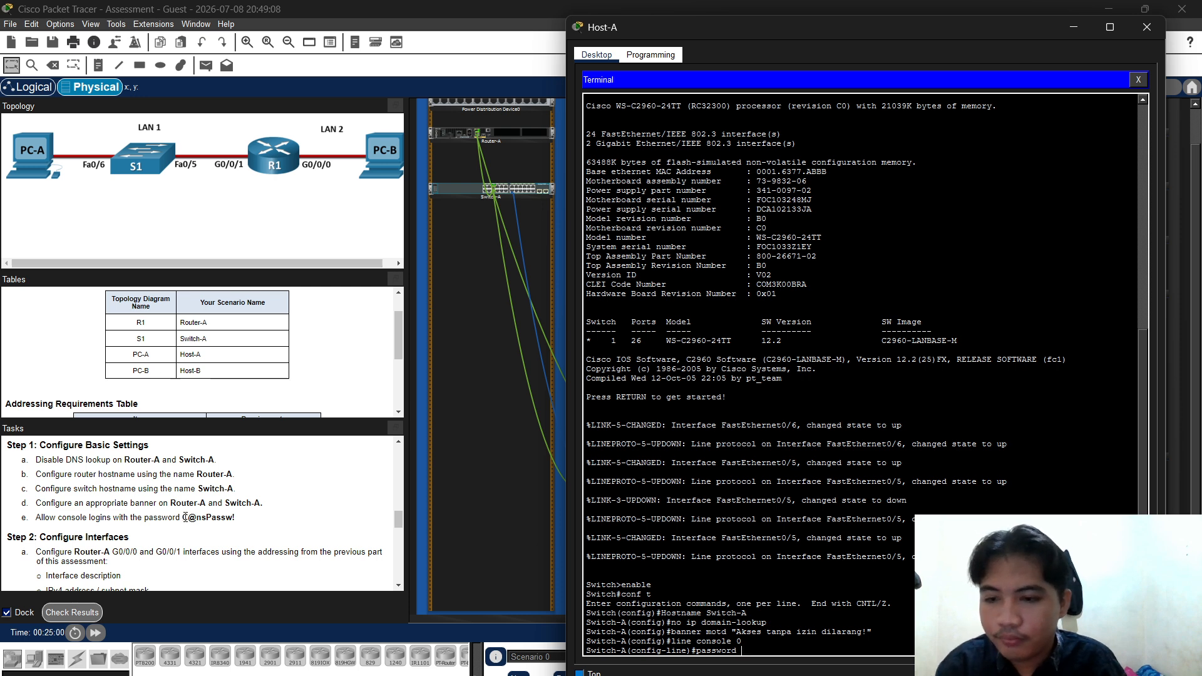
{"action": "left_click", "coordinate": [185, 517]}
{"action": "left_click_drag", "start_coordinate": [185, 517], "coordinate": [236, 517]}
{"action": "right_click", "coordinate": [226, 519]}
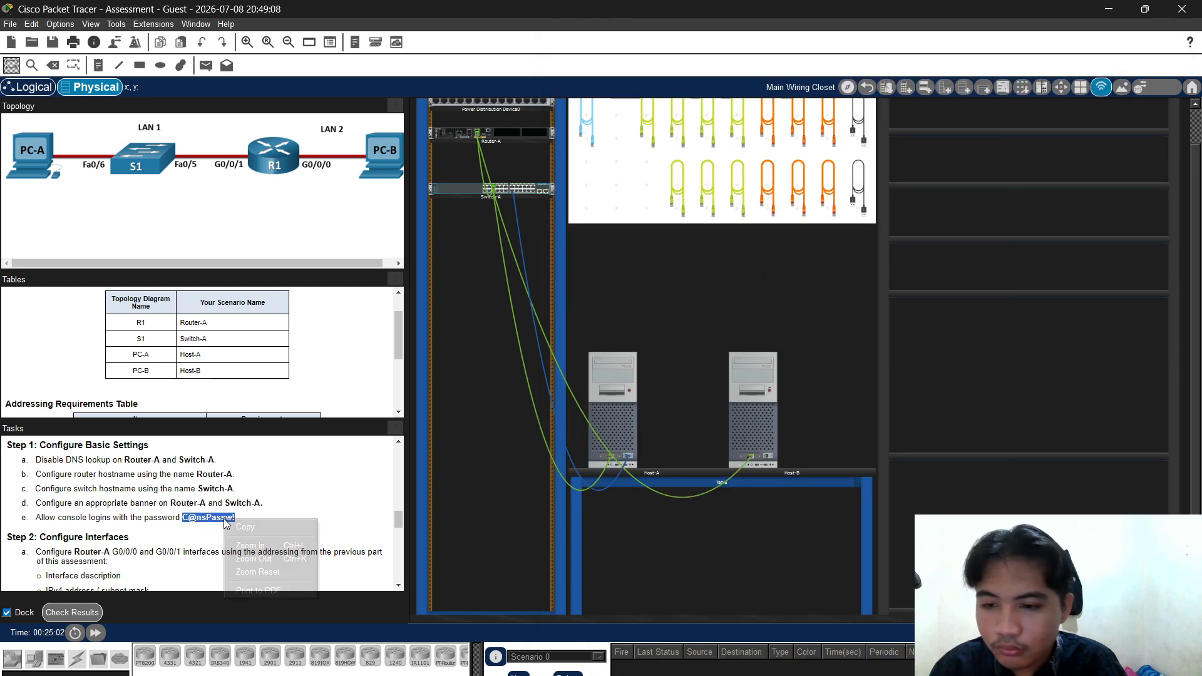
{"action": "left_click", "coordinate": [246, 528]}
{"action": "left_click", "coordinate": [629, 390]}
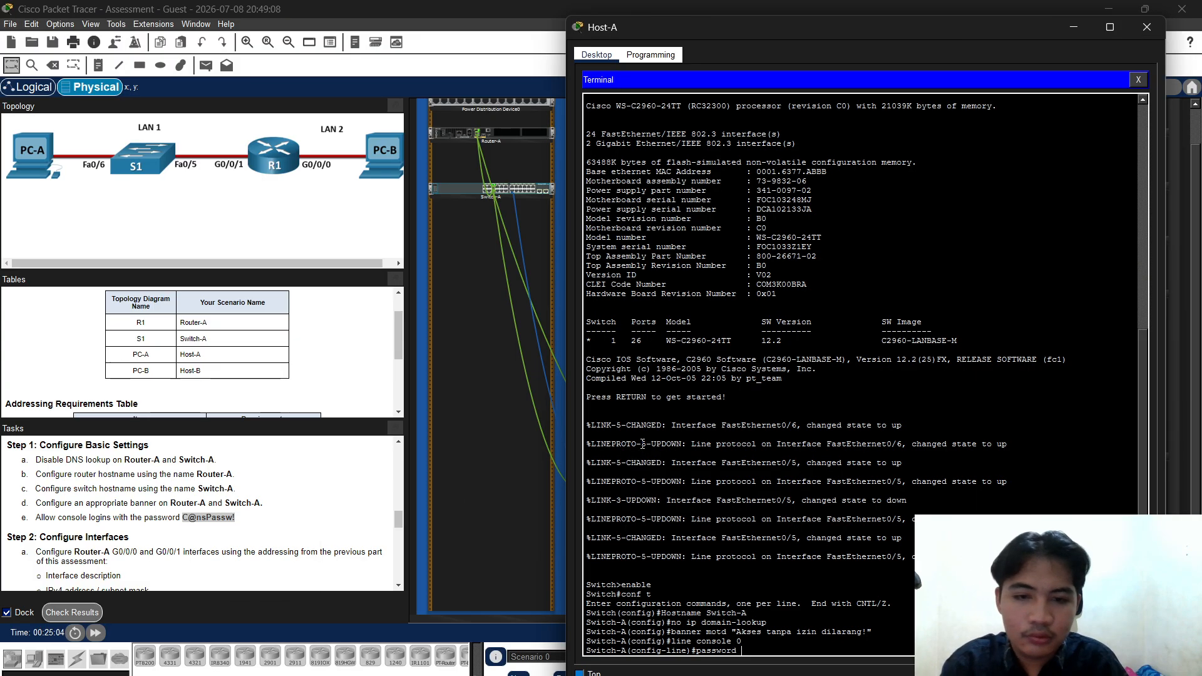
{"action": "right_click", "coordinate": [761, 646]}
{"action": "left_click", "coordinate": [784, 671]}
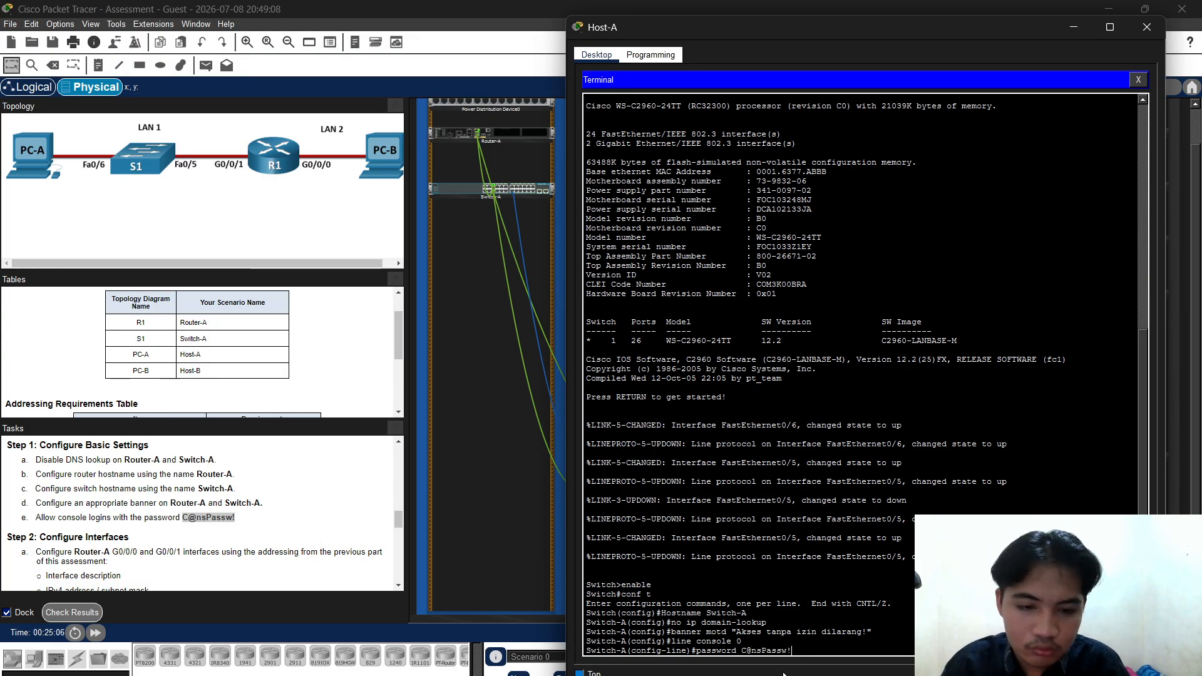
{"action": "key", "text": "Return"}
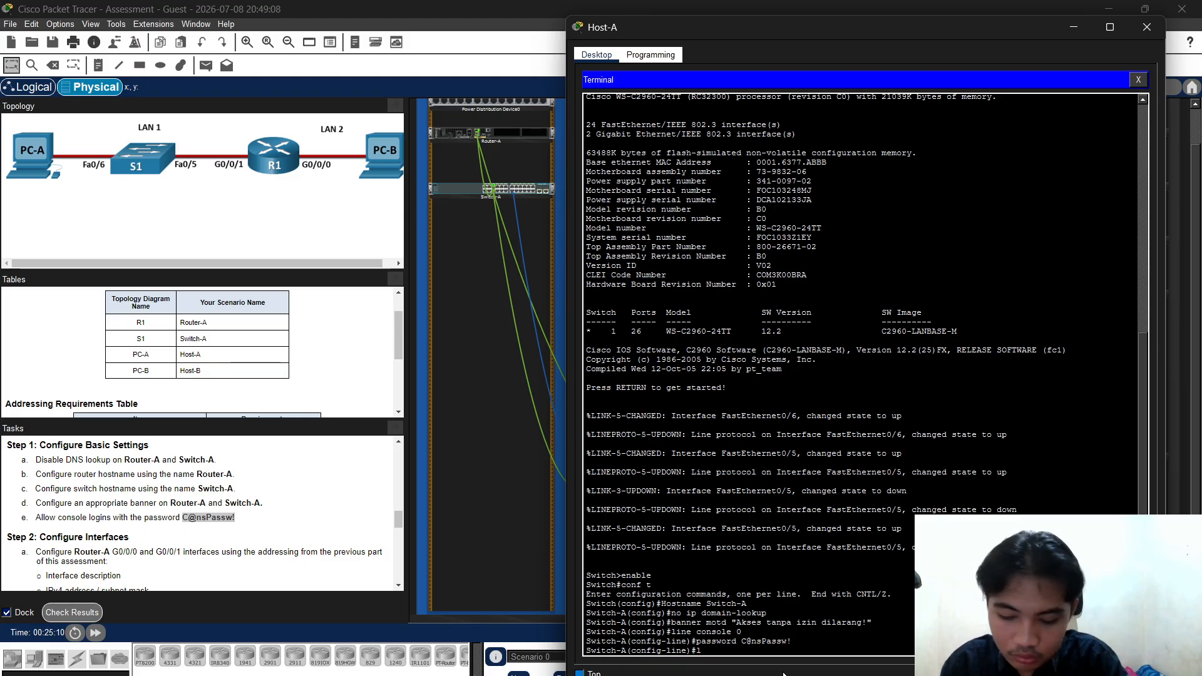
Require login on the console line, exit, and enable service password-encryption
{"action": "type", "text": "loign"}
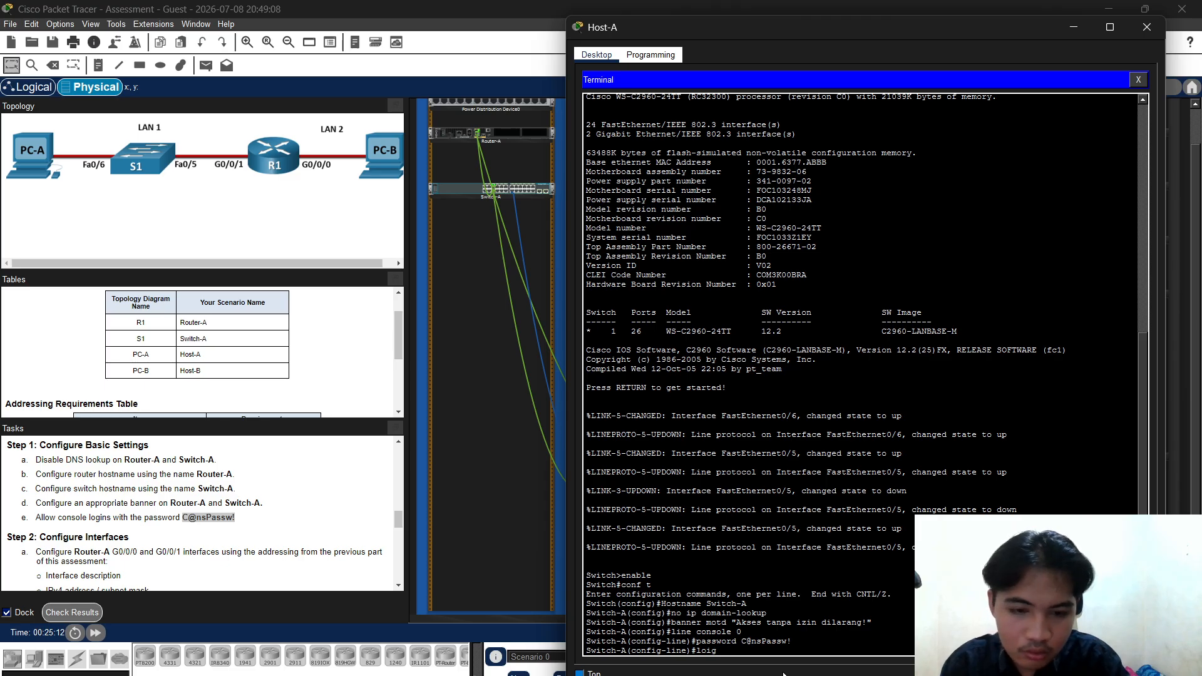
{"action": "key", "text": "BackSpace"}
{"action": "key", "text": "BackSpace"}
{"action": "key", "text": "BackSpace"}
{"action": "key", "text": "BackSpace"}
{"action": "type", "text": "gin"}
{"action": "key", "text": "Return"}
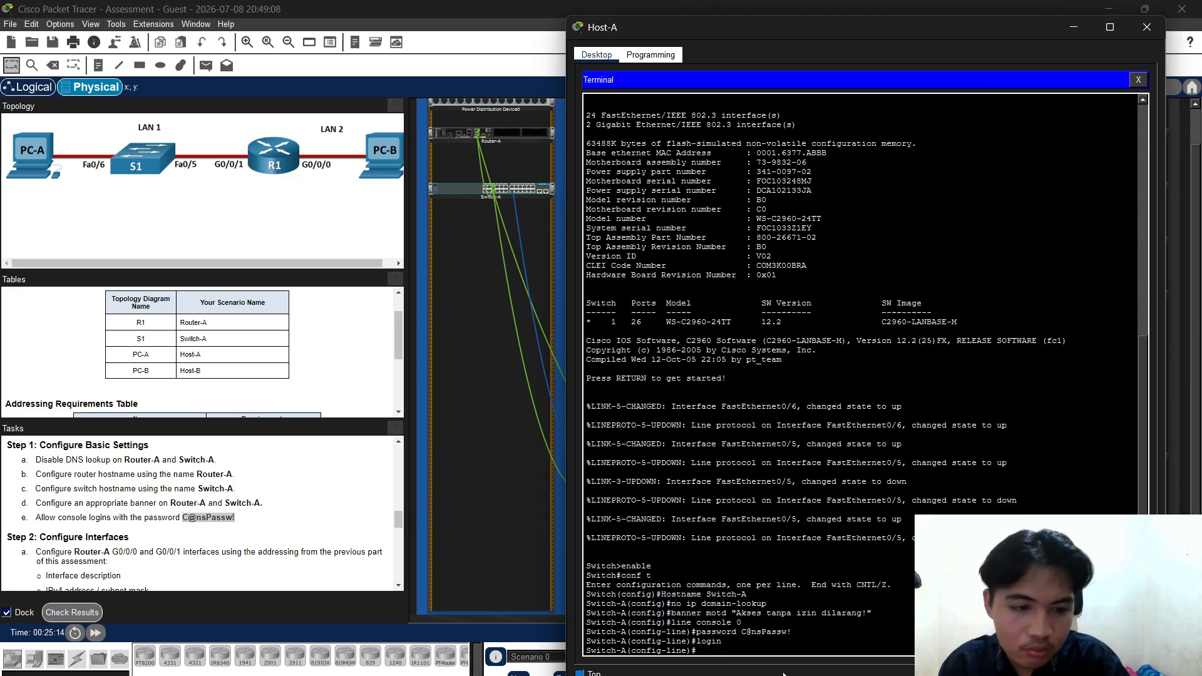
{"action": "type", "text": "exi"}
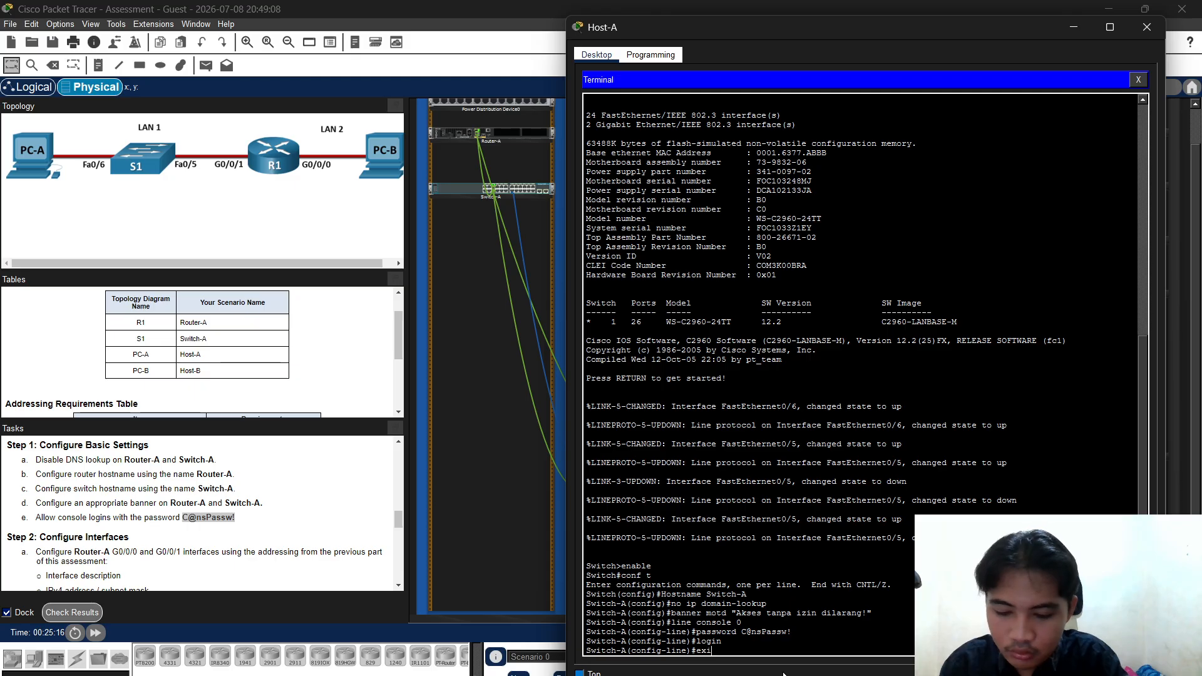
{"action": "type", "text": "t"}
{"action": "key", "text": "Return"}
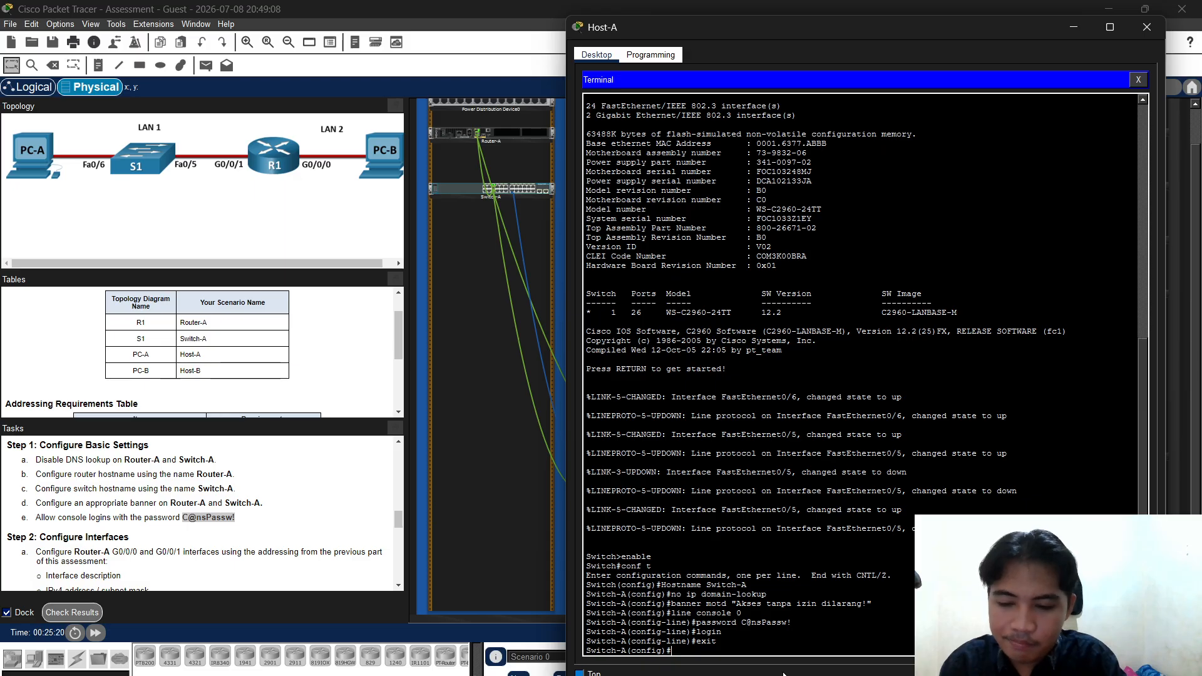
{"action": "type", "text": "ser"}
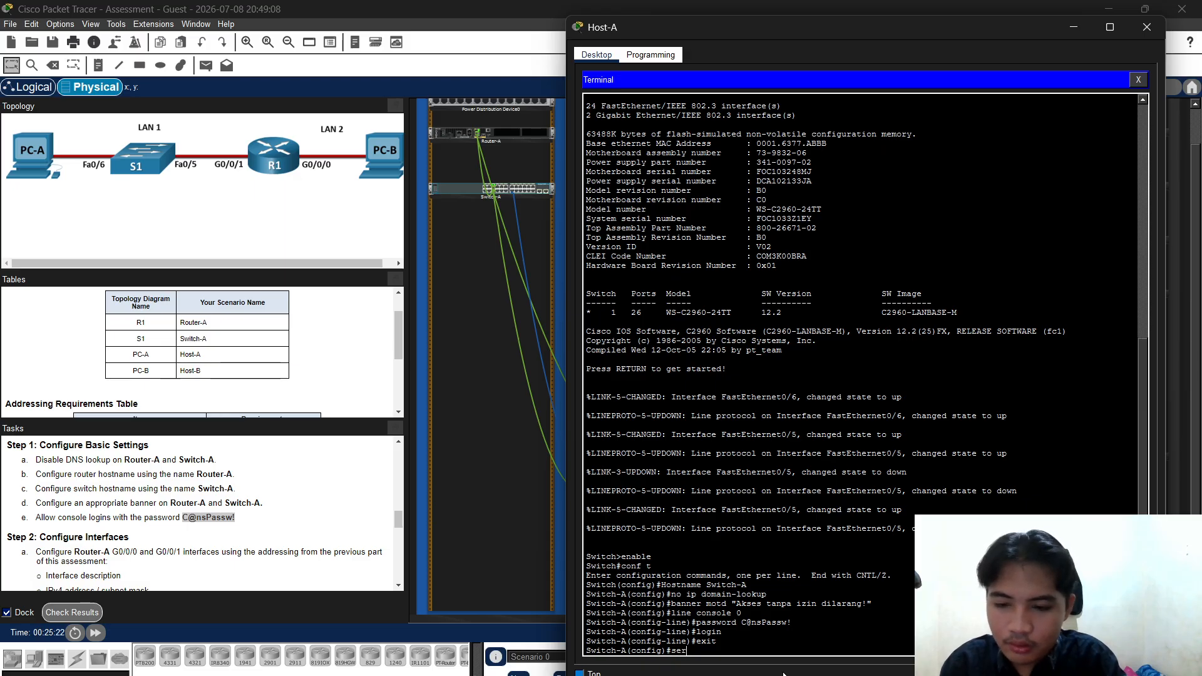
{"action": "type", "text": "vice "}
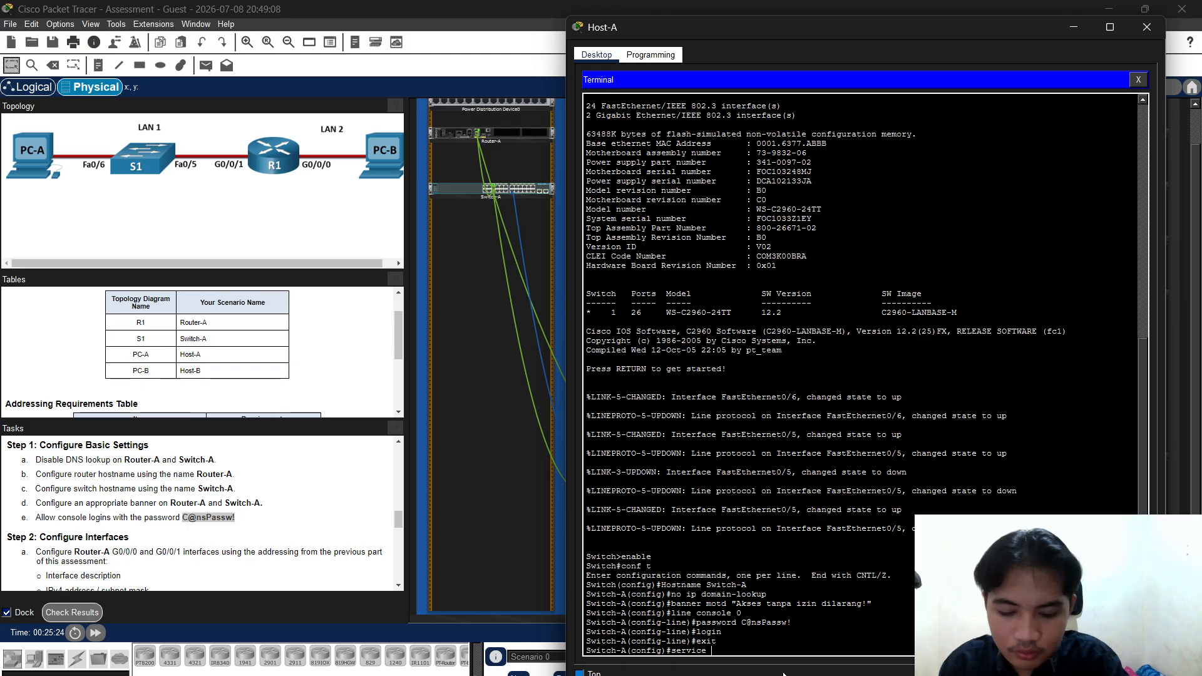
{"action": "type", "text": "password-"}
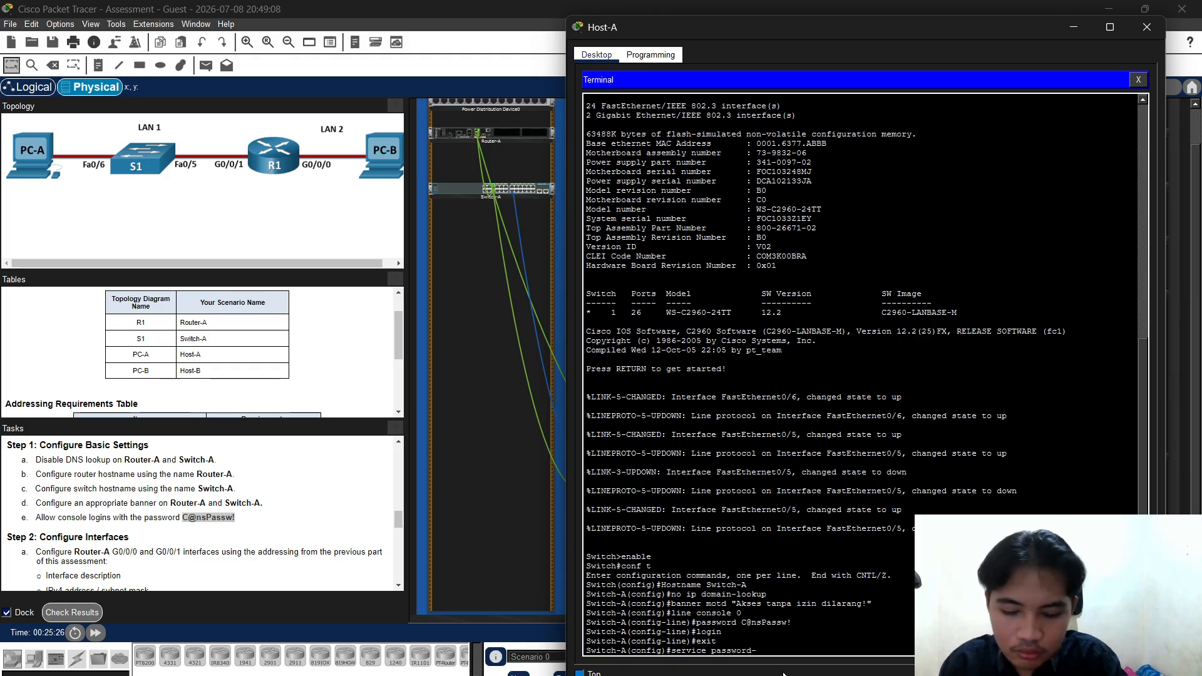
{"action": "type", "text": "enc"}
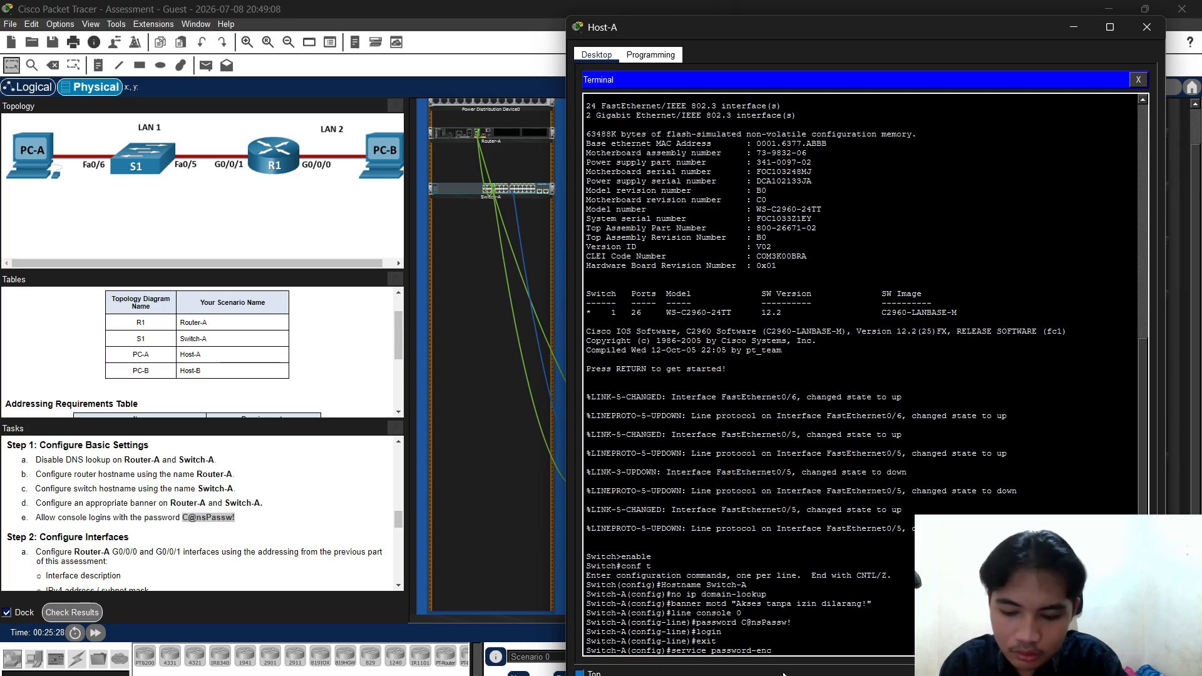
{"action": "type", "text": "rypt"}
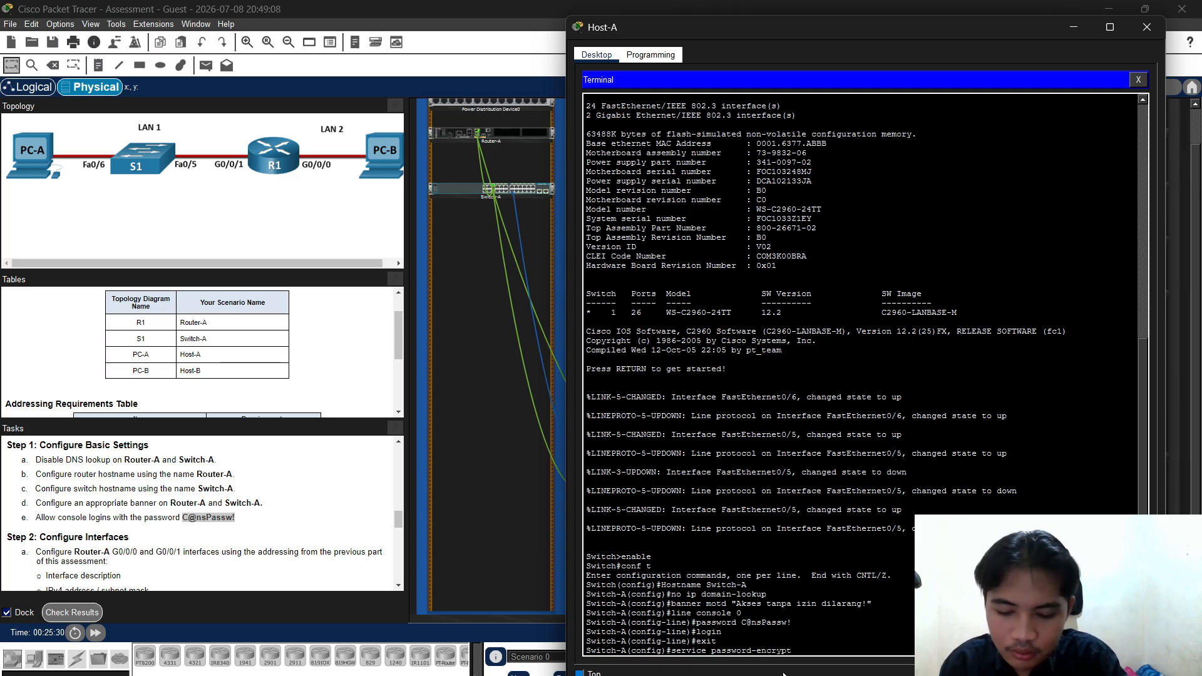
{"action": "type", "text": "ion"}
{"action": "key", "text": "Return"}
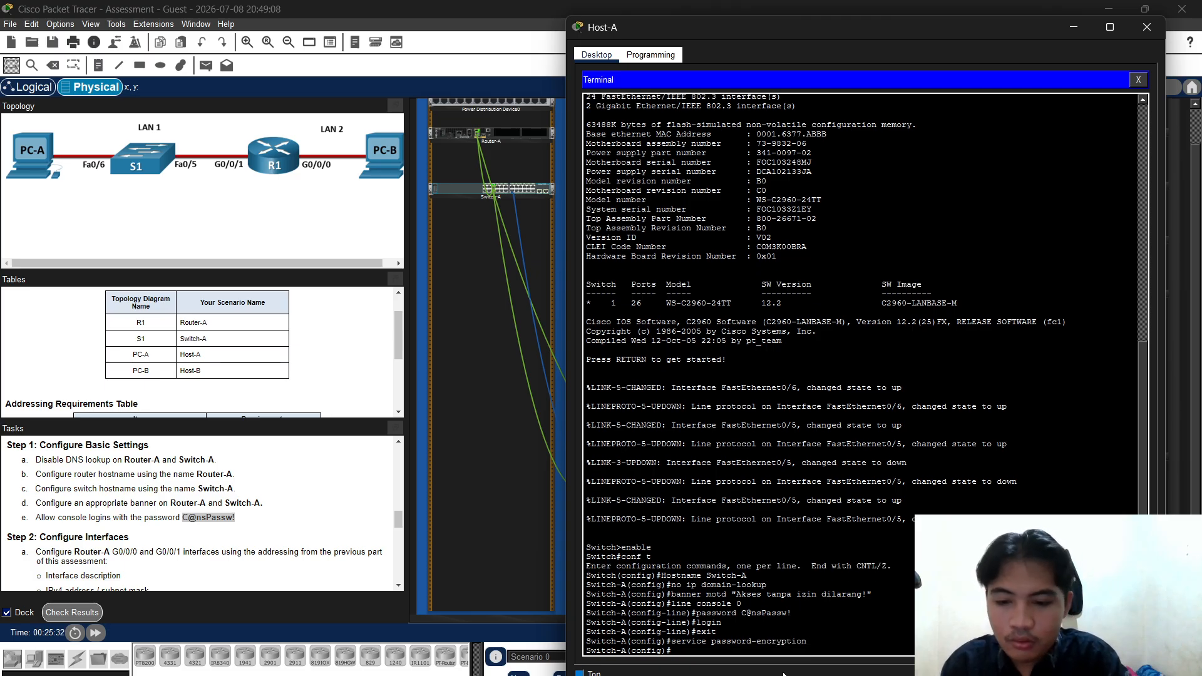
Set Switch-A's IP domain name to netsec.com
{"action": "type", "text": "ip domian"}
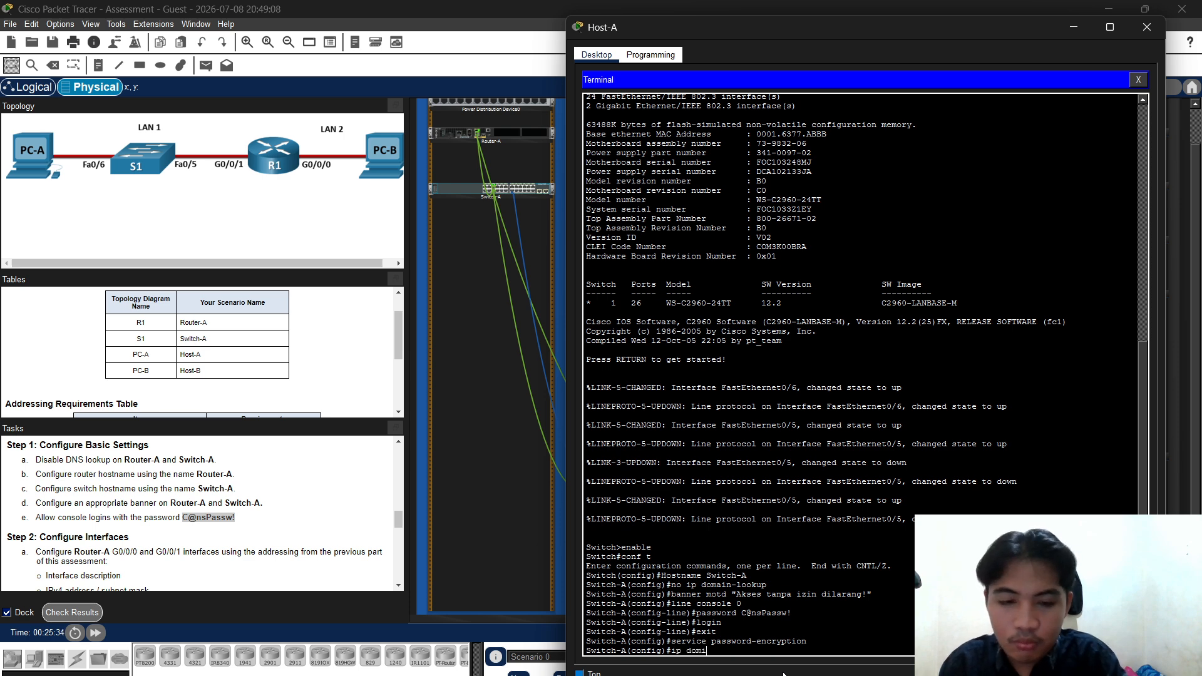
{"action": "key", "text": "BackSpace"}
{"action": "key", "text": "BackSpace"}
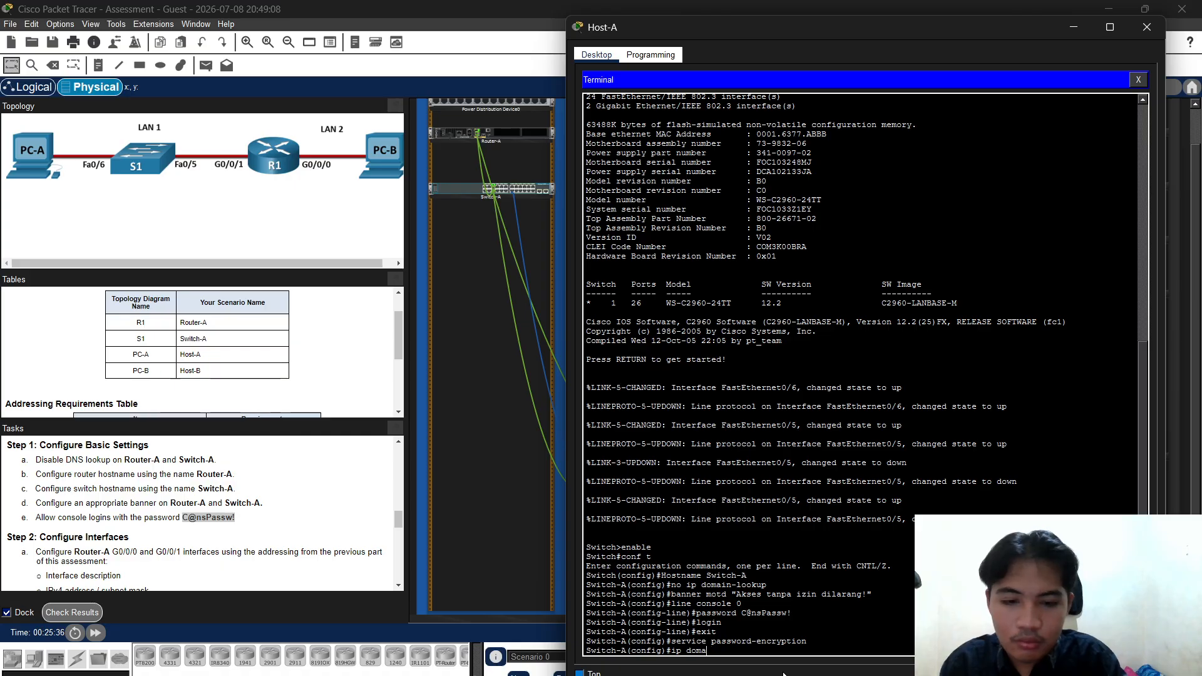
{"action": "type", "text": "in n"}
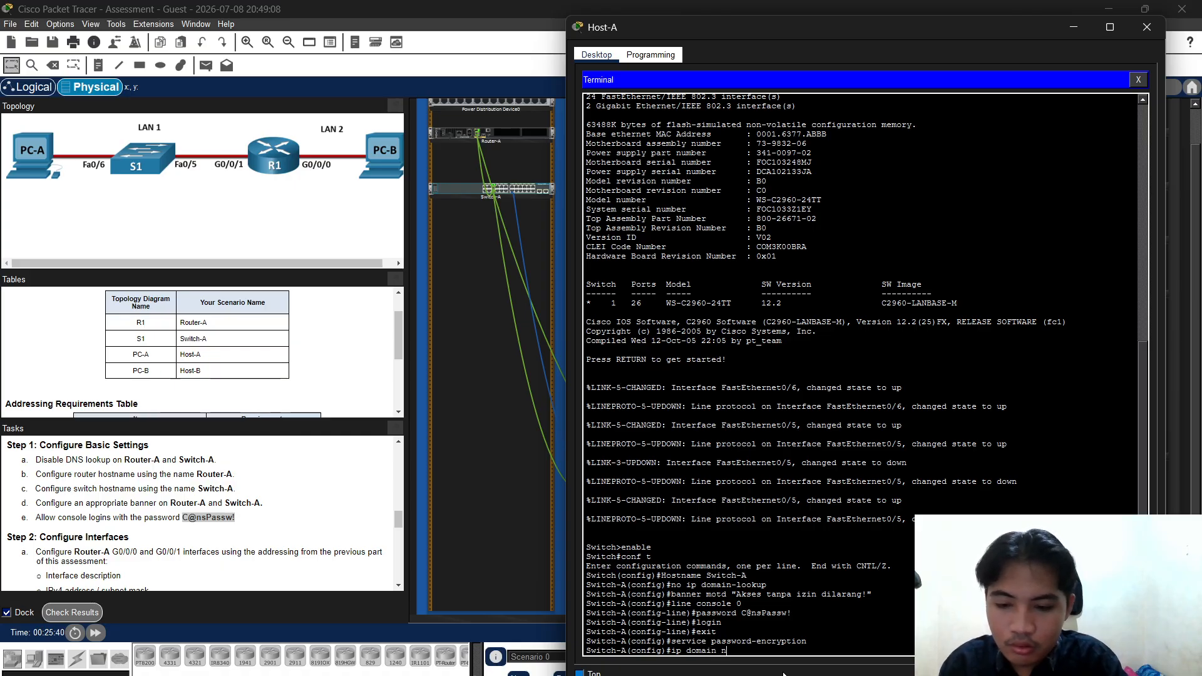
{"action": "key", "text": "BackSpace"}
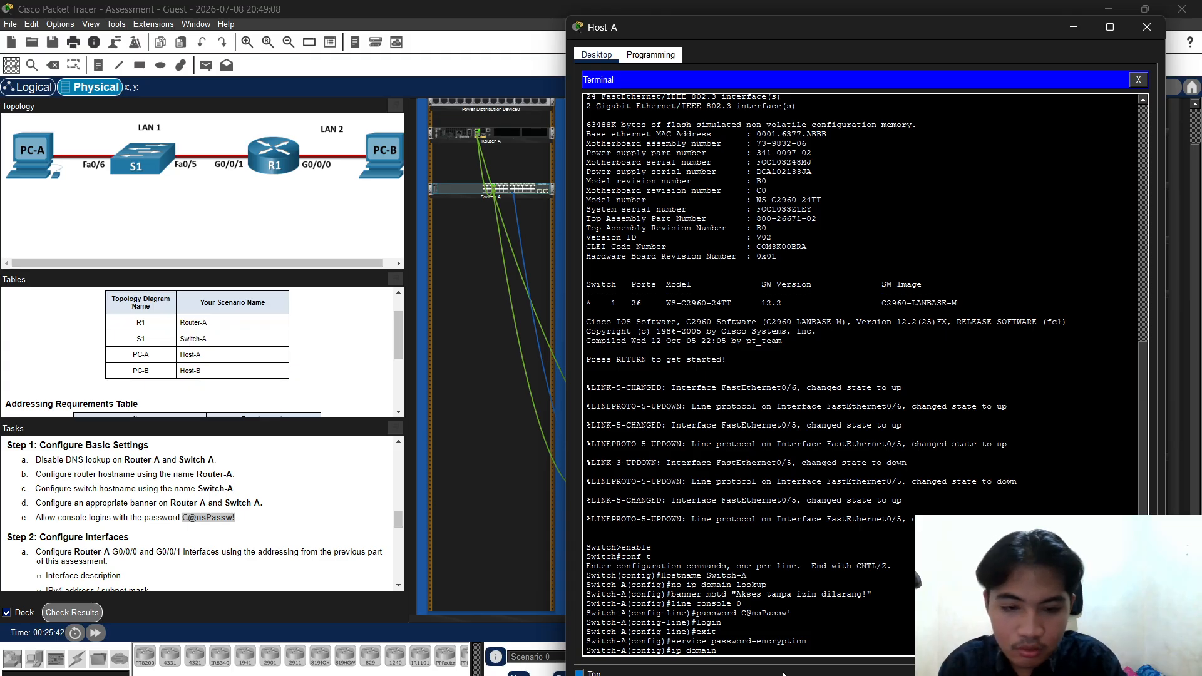
{"action": "type", "text": "name"}
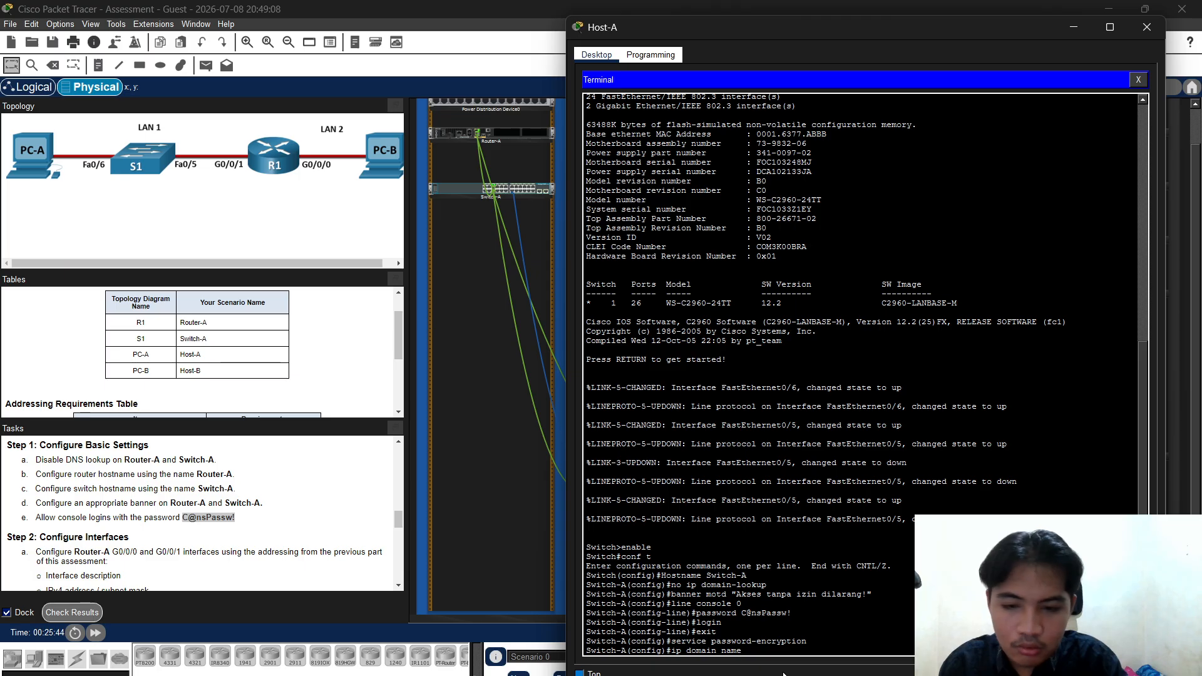
{"action": "type", "text": " netsec"}
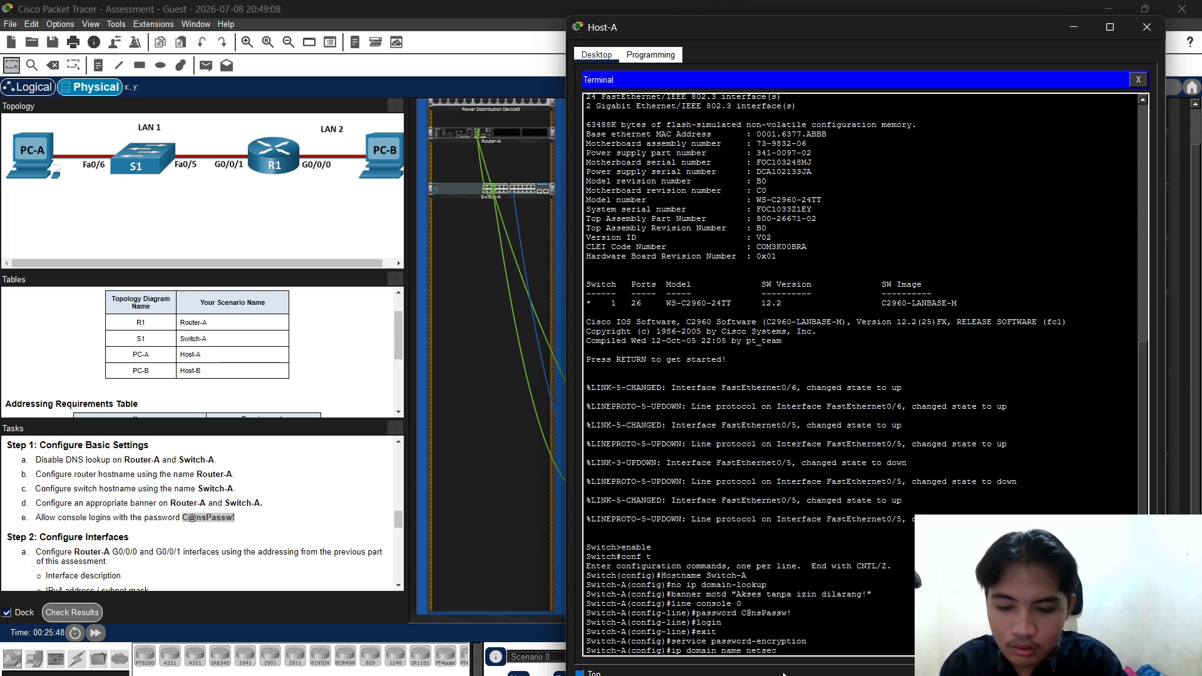
{"action": "type", "text": ".com"}
{"action": "key", "text": "Return"}
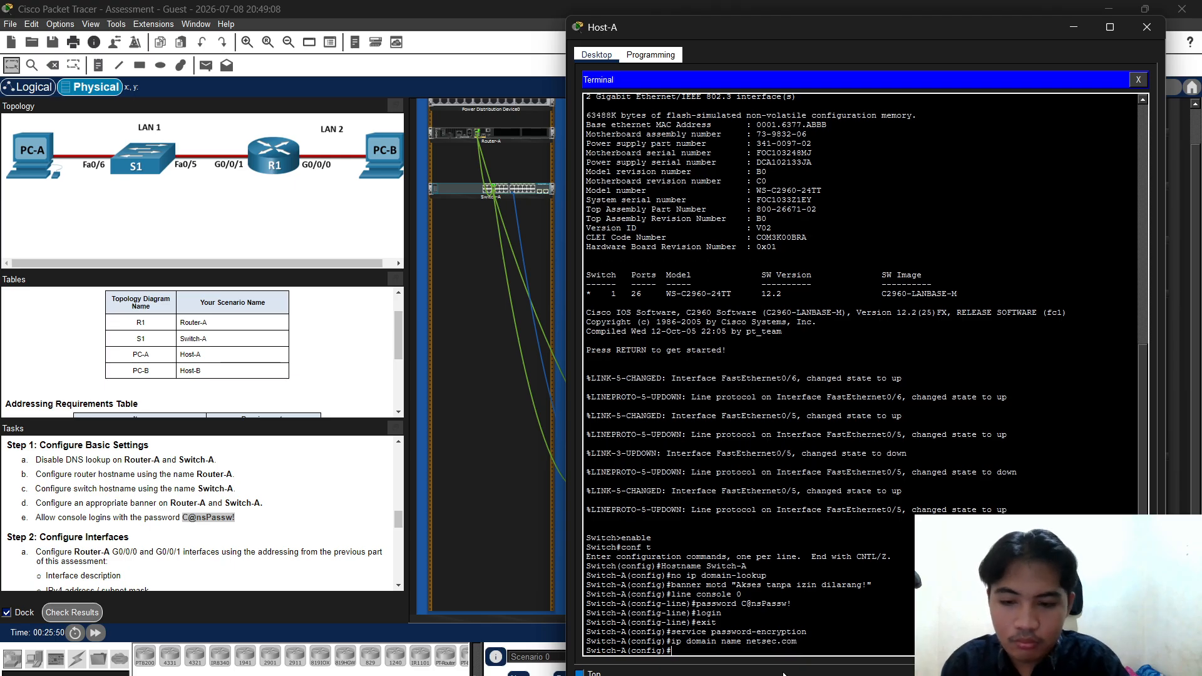
Create local user netadmin with a secret password
{"action": "type", "text": "usernae"}
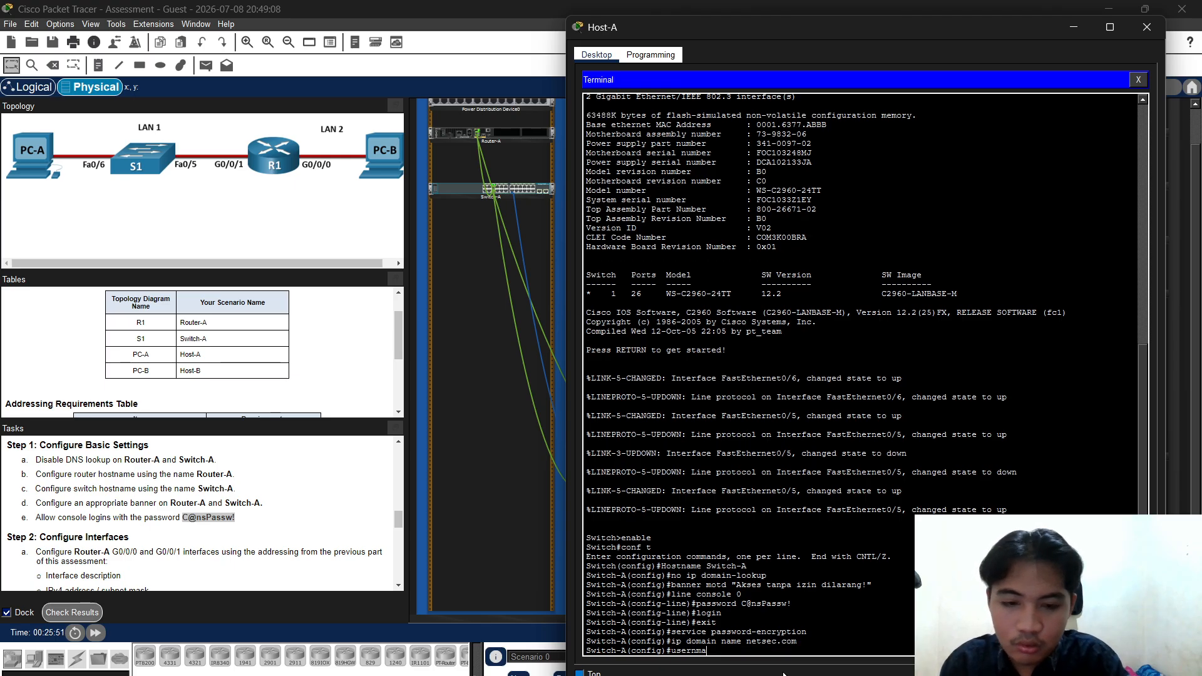
{"action": "type", "text": "m"}
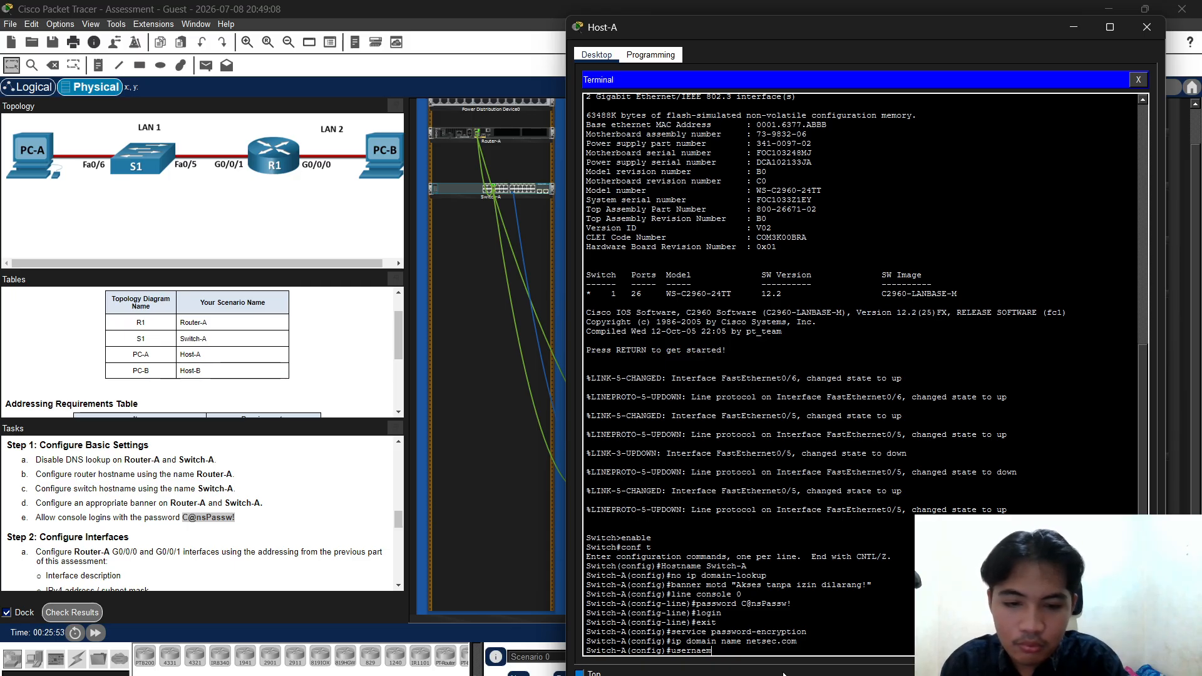
{"action": "key", "text": "BackSpace"}
{"action": "key", "text": "BackSpace"}
{"action": "type", "text": "me"}
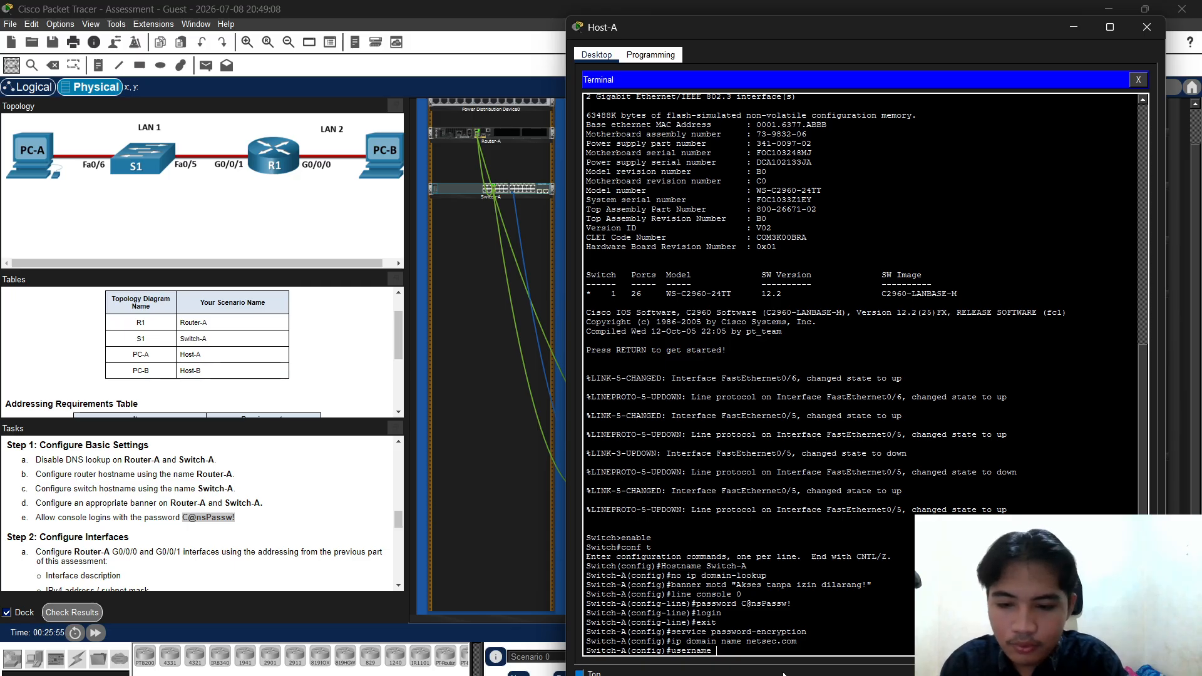
{"action": "type", "text": " netad"}
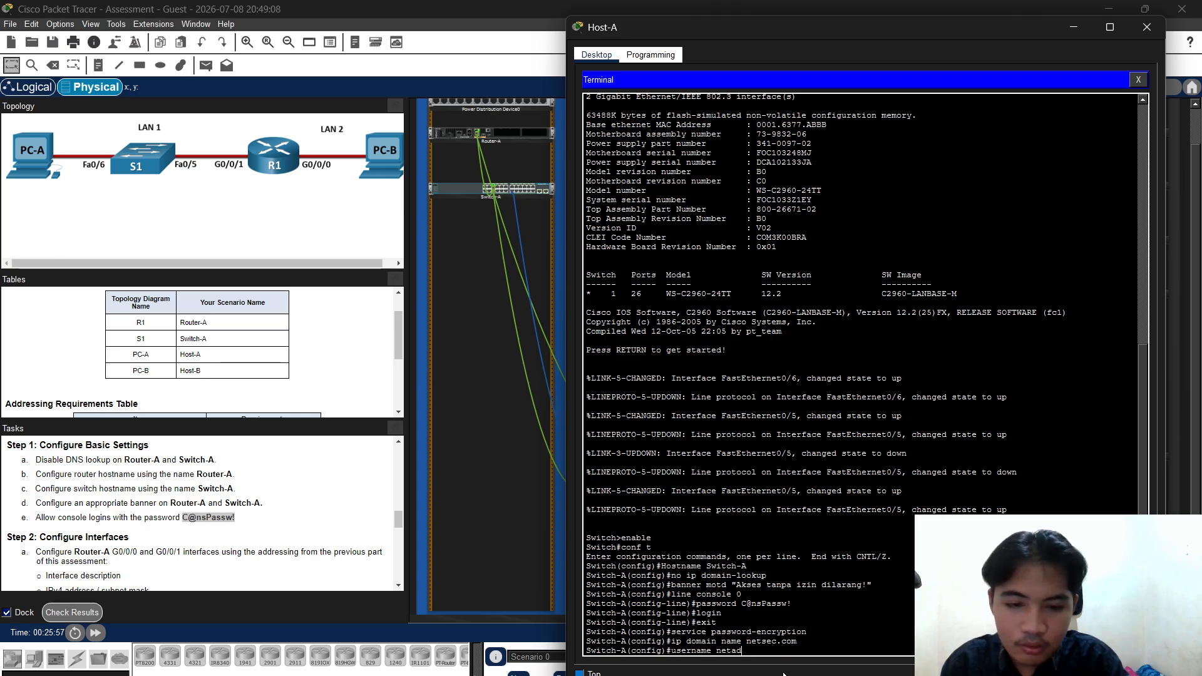
{"action": "type", "text": "min s"}
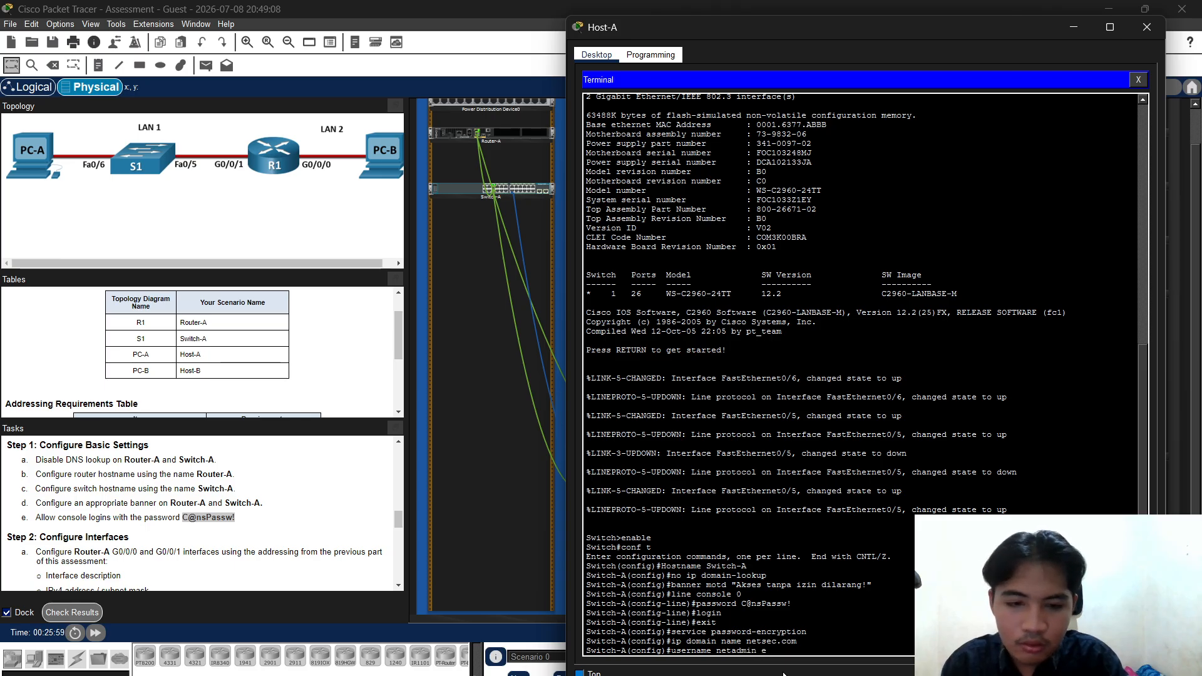
{"action": "type", "text": "ecret"}
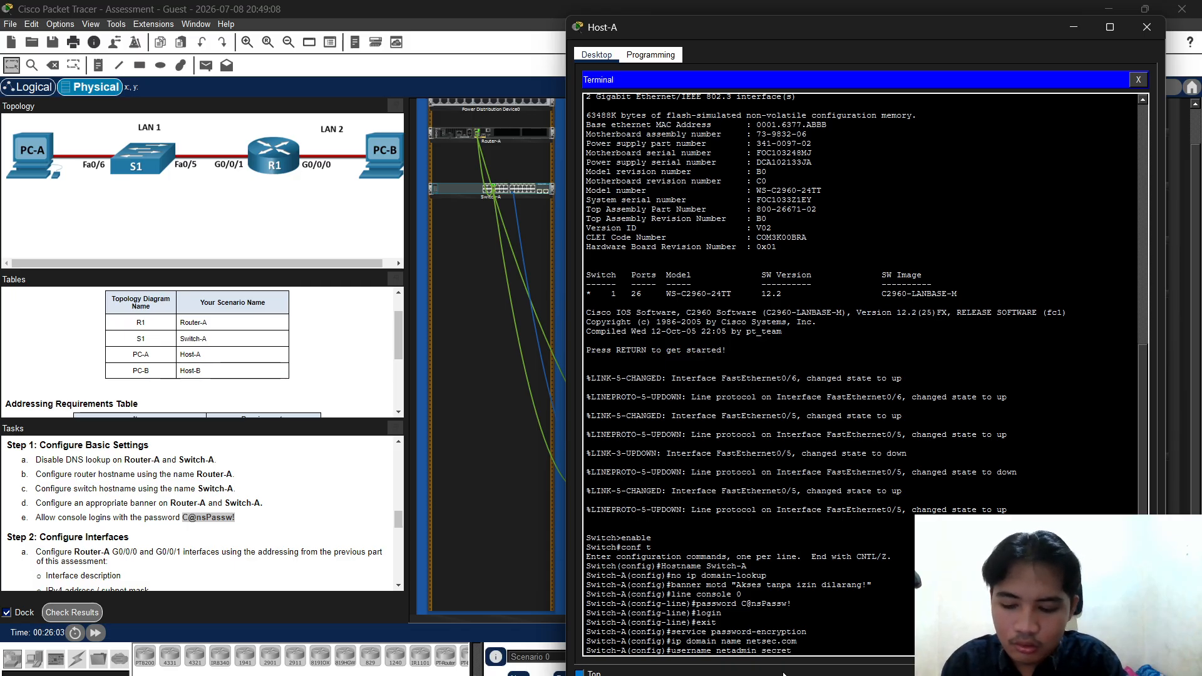
{"action": "type", "text": " Ciscp"}
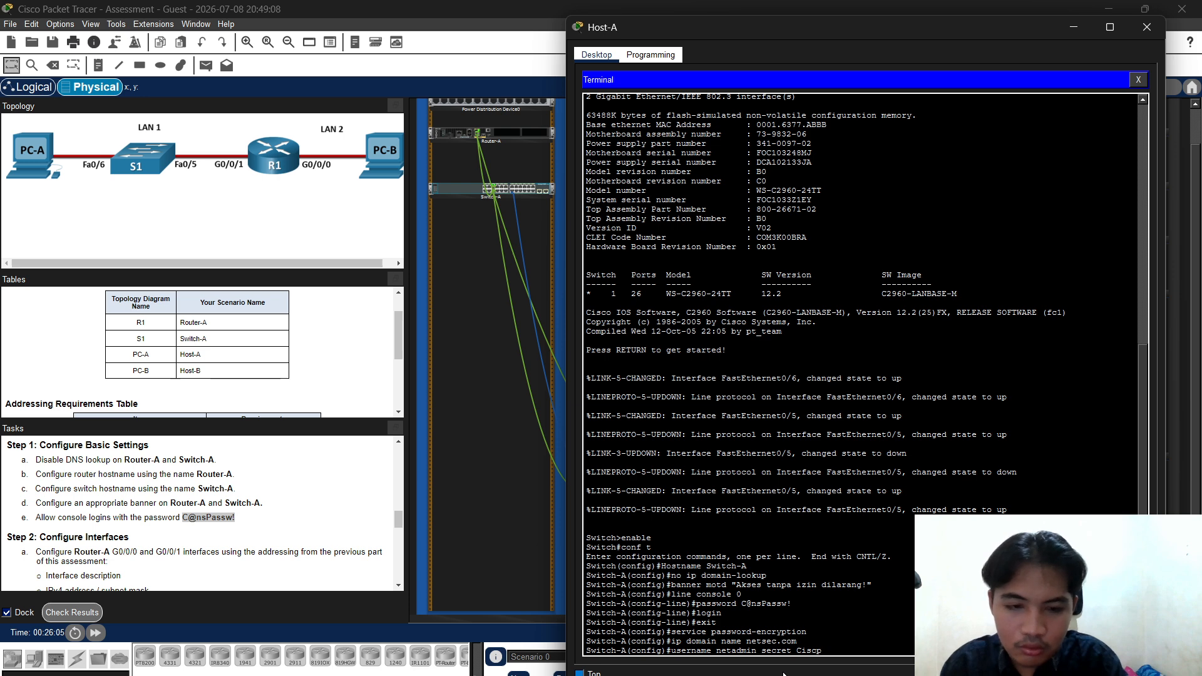
{"action": "key", "text": "BackSpace"}
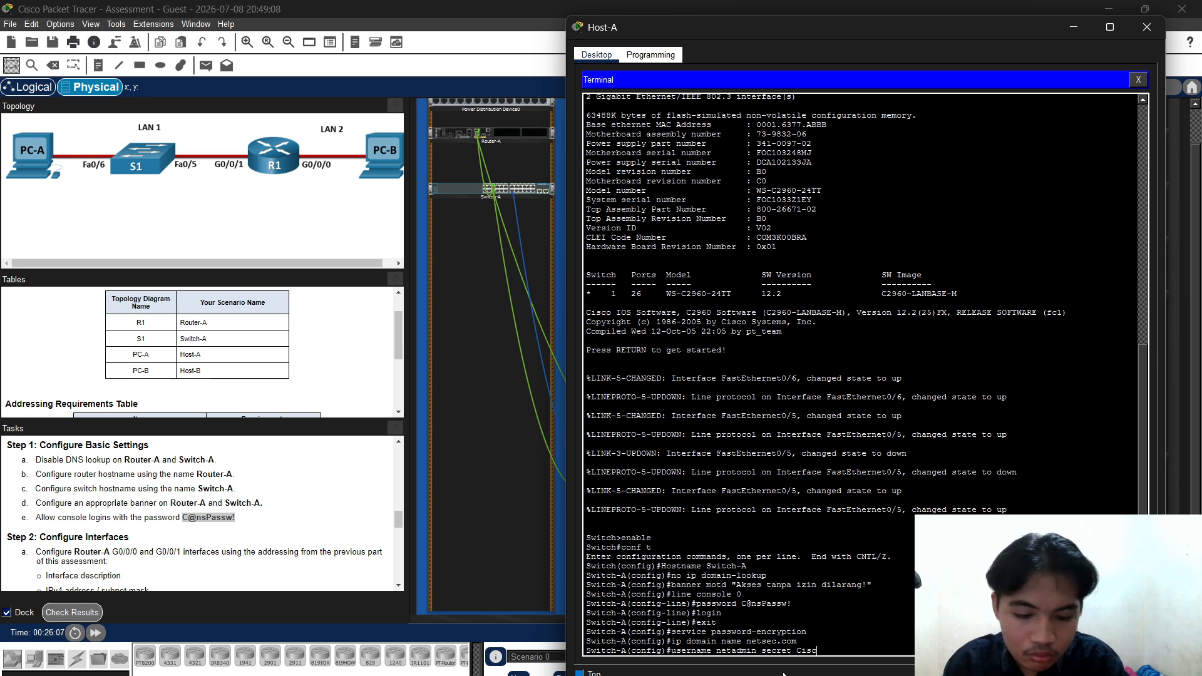
{"action": "type", "text": "o12345"}
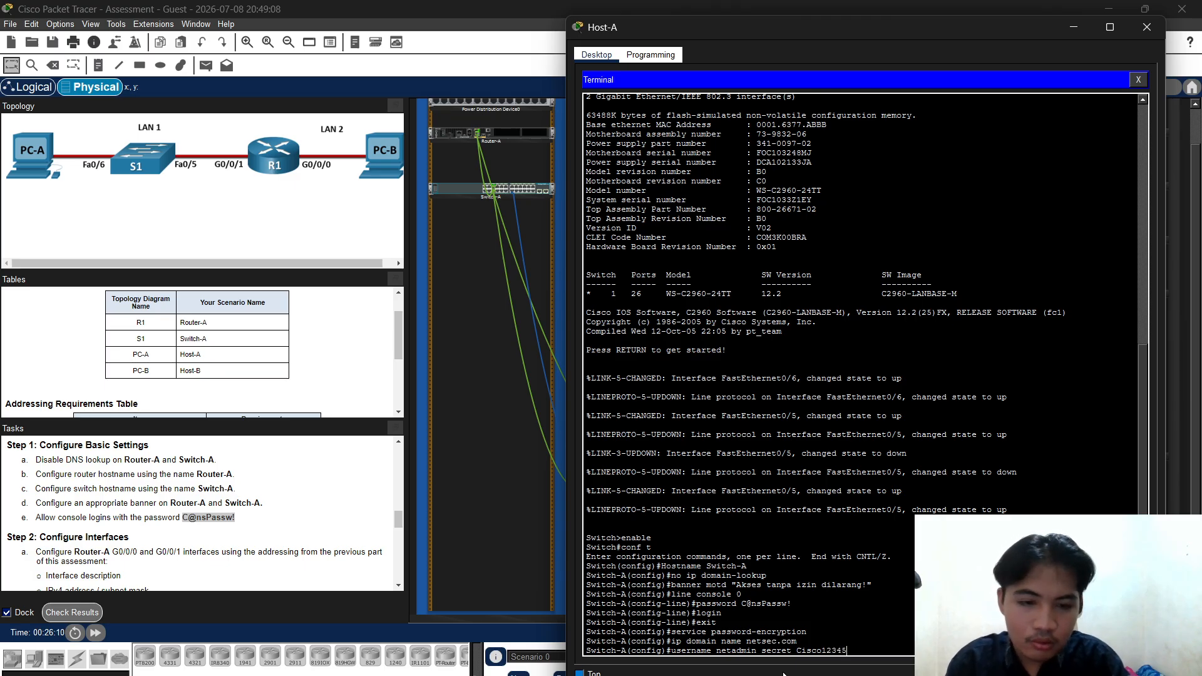
{"action": "key", "text": "Return"}
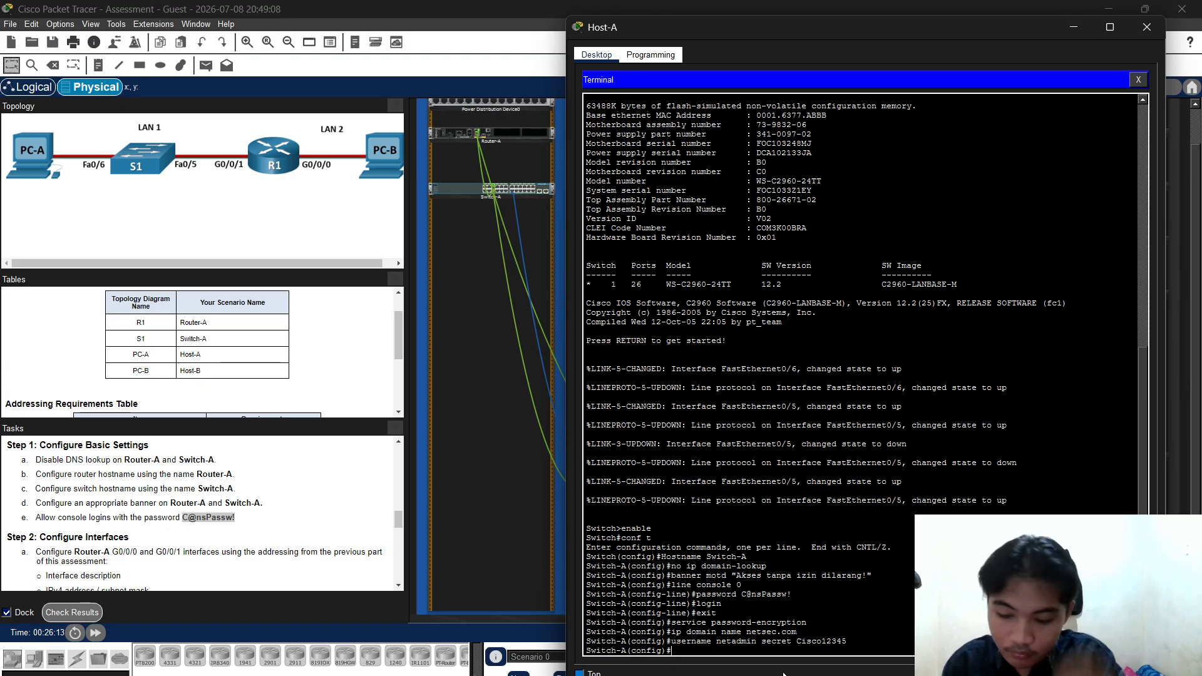
{"action": "type", "text": "cry"}
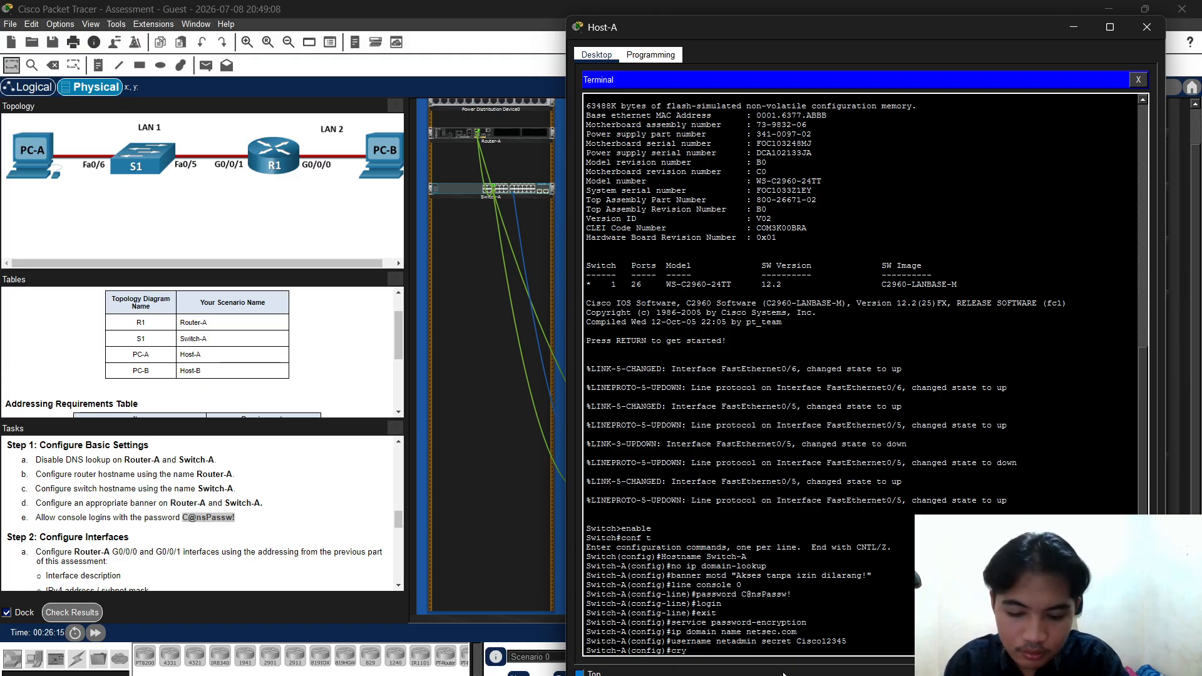
{"action": "type", "text": "pto gner"}
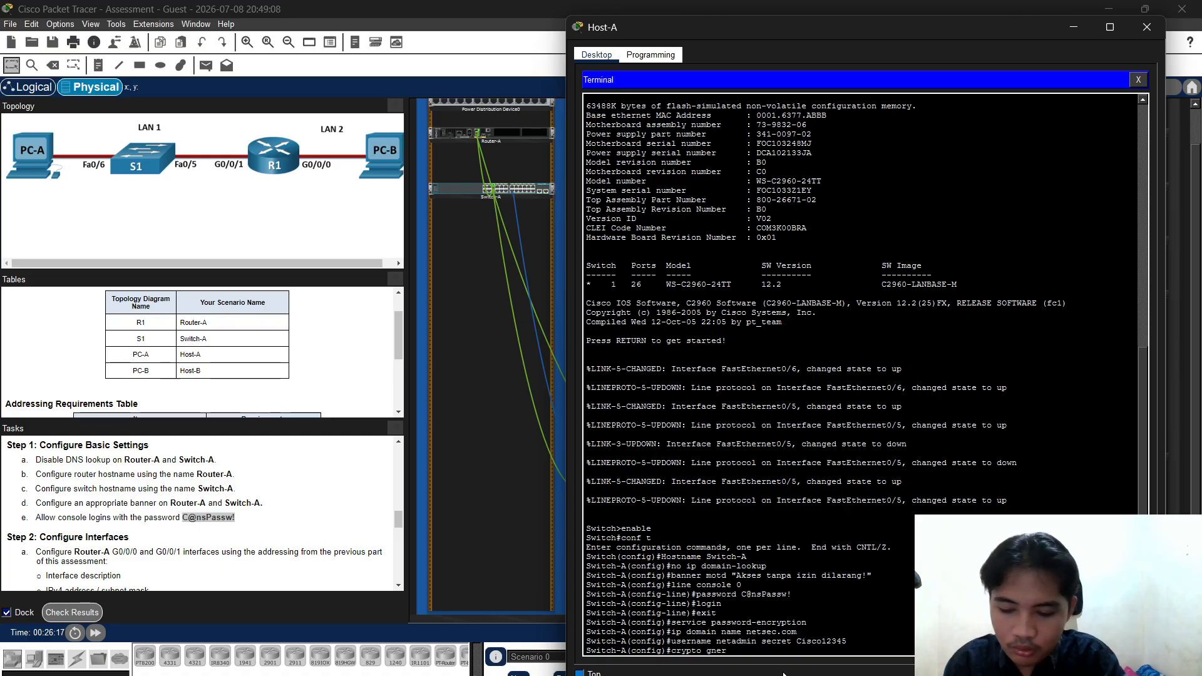
{"action": "type", "text": "at"}
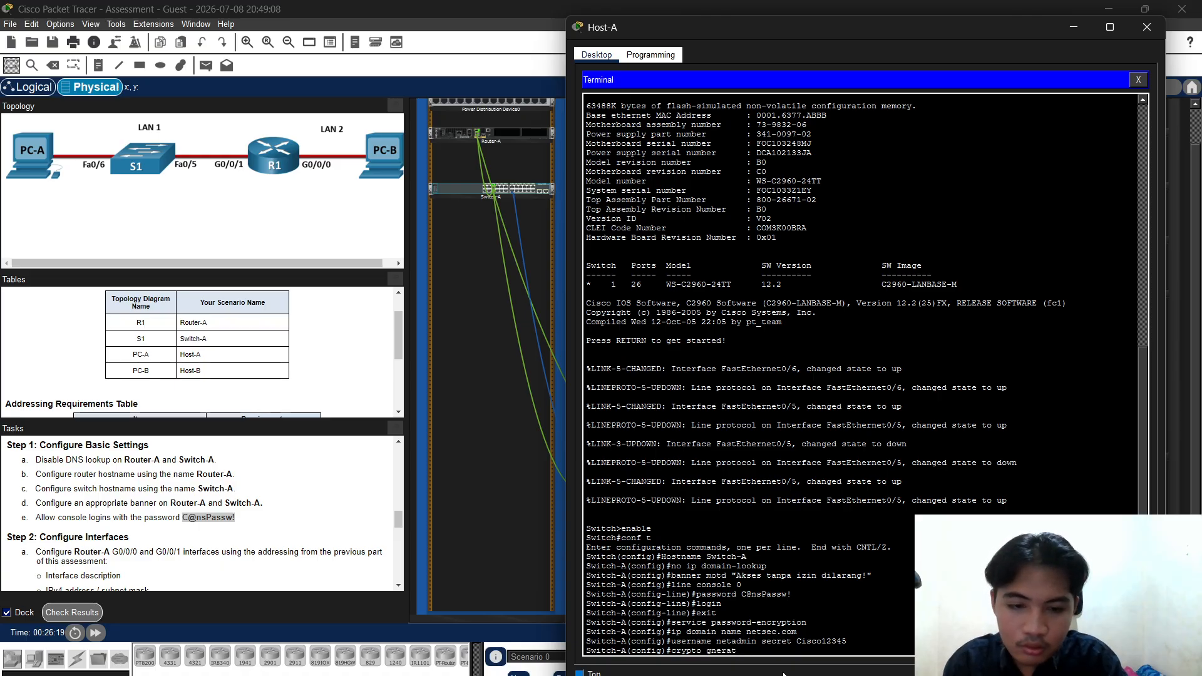
Generate 1024-bit RSA keys with crypto key generate rsa
{"action": "key", "text": "BackSpace"}
{"action": "key", "text": "BackSpace"}
{"action": "key", "text": "BackSpace"}
{"action": "key", "text": "BackSpace"}
{"action": "key", "text": "BackSpace"}
{"action": "type", "text": "ene"}
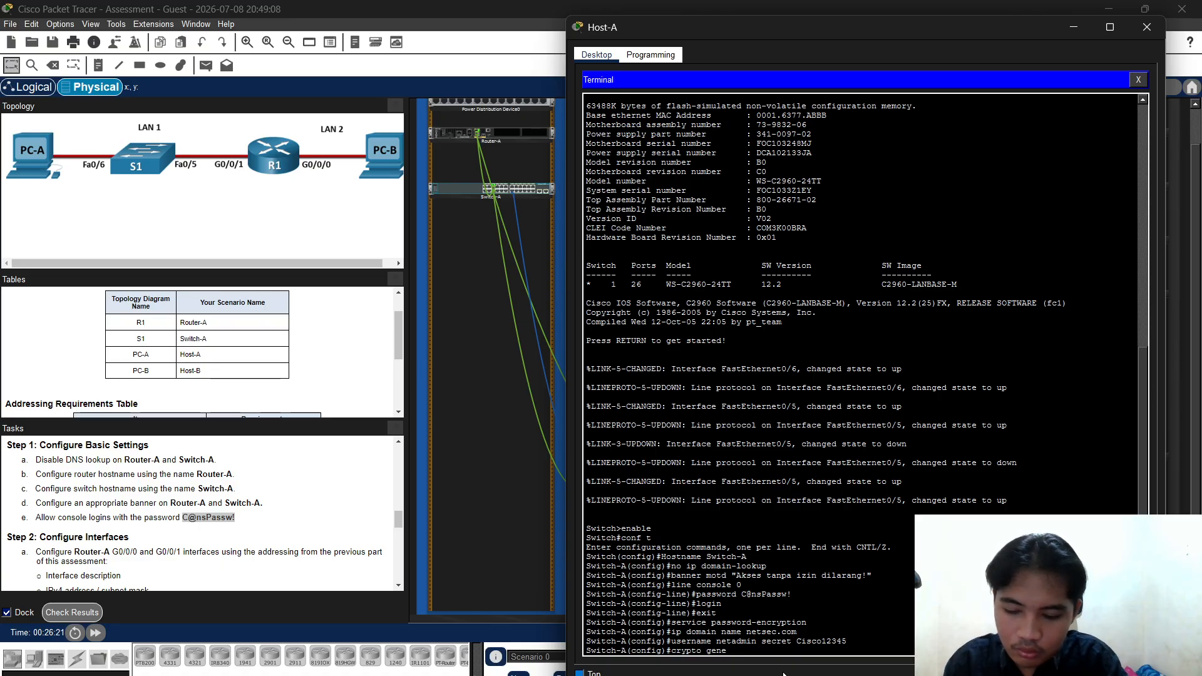
{"action": "type", "text": "rat"}
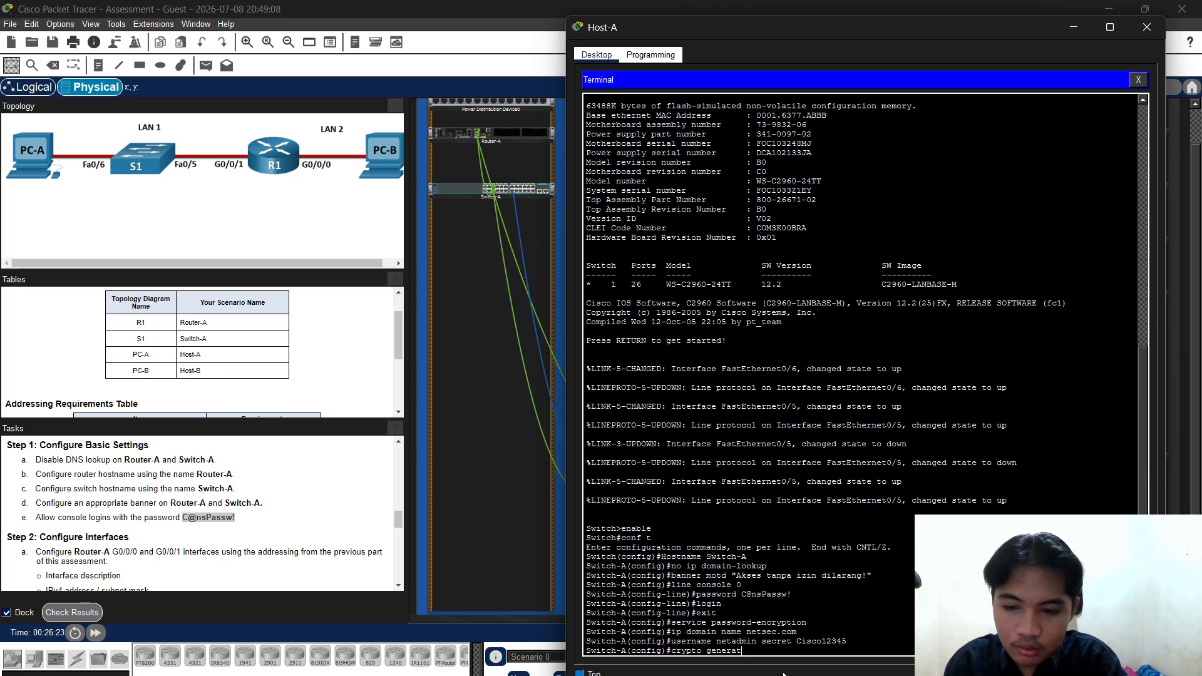
{"action": "type", "text": "e r"}
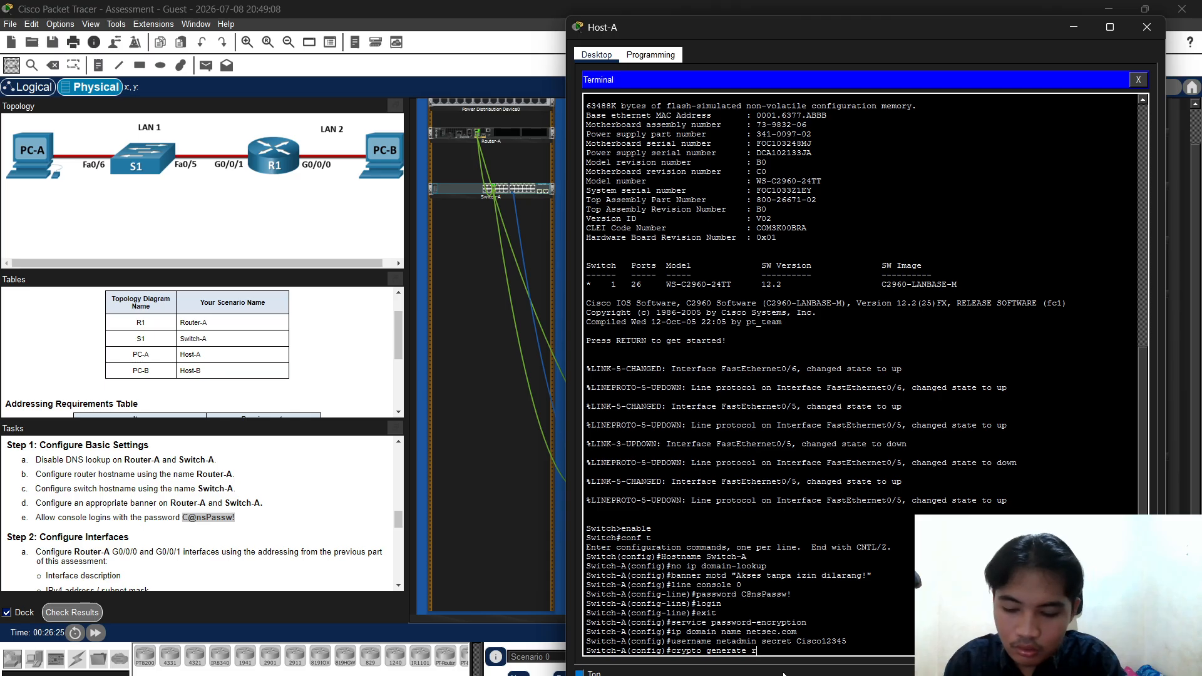
{"action": "type", "text": "sa"}
{"action": "key", "text": "Return"}
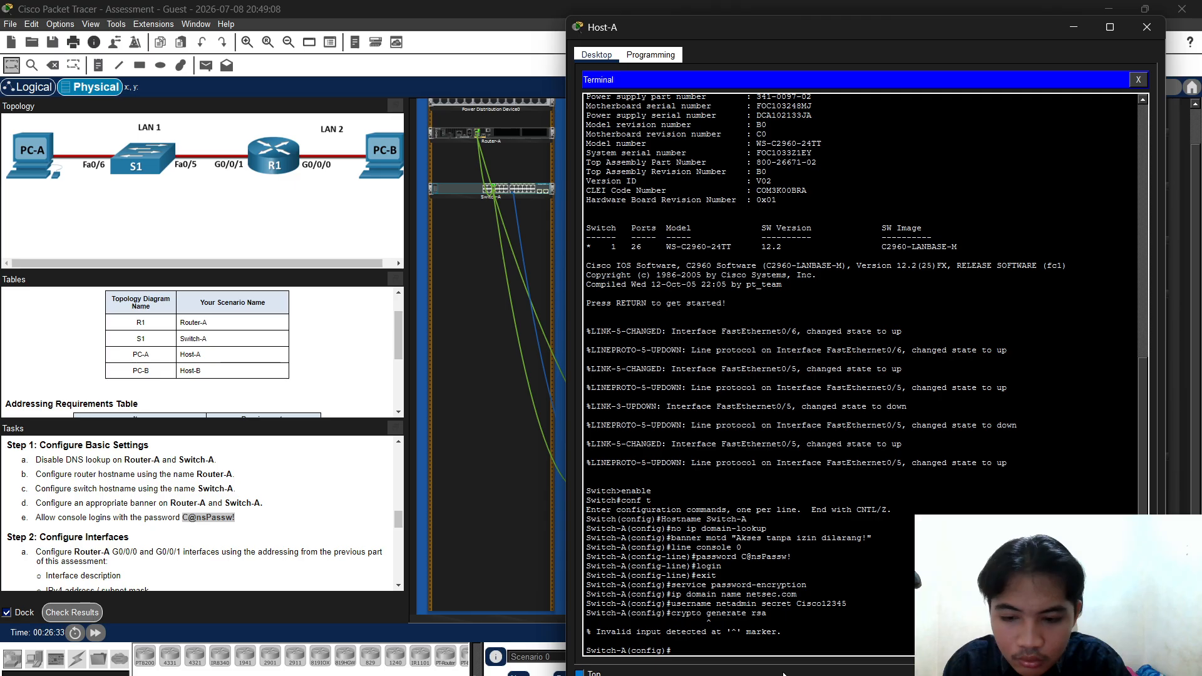
{"action": "key", "text": "Up"}
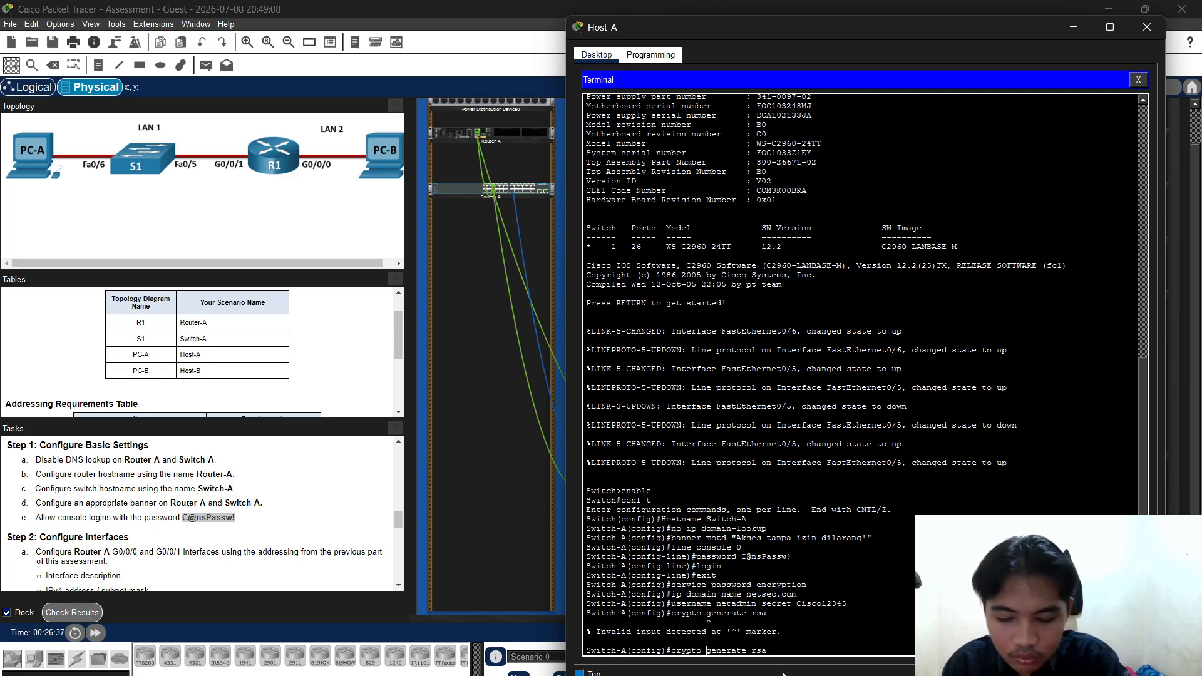
{"action": "type", "text": "ke"}
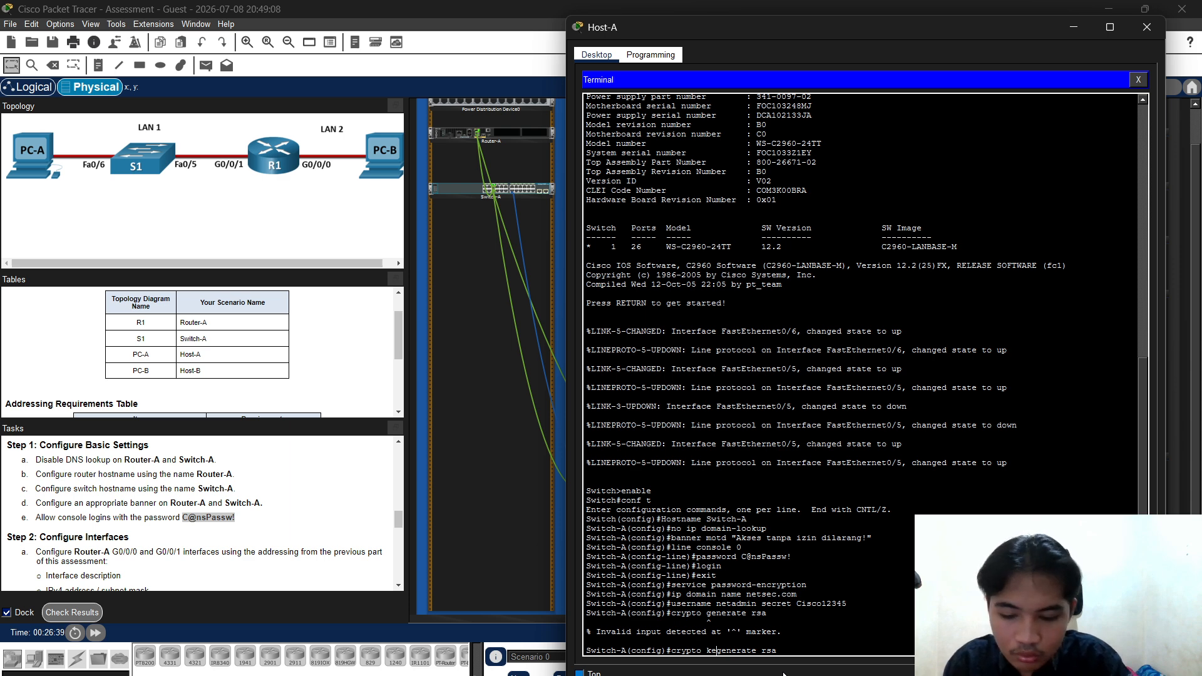
{"action": "type", "text": "y"}
{"action": "key", "text": "Return"}
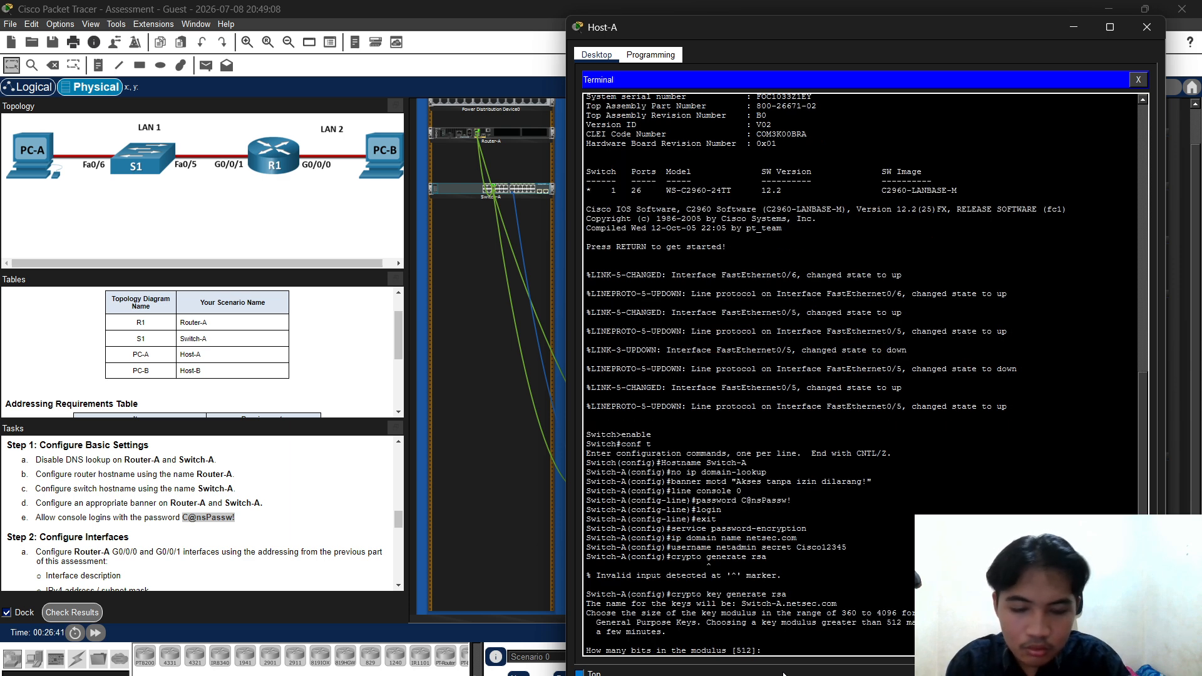
{"action": "type", "text": "1024"}
{"action": "key", "text": "Return"}
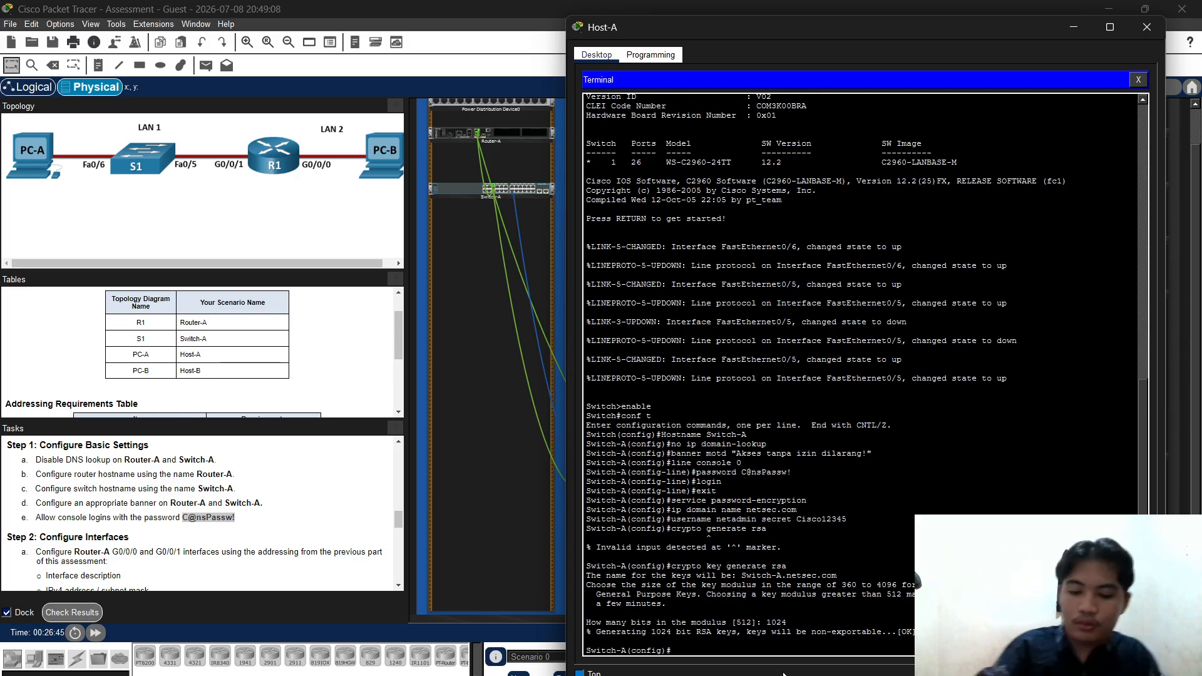
Configure VTY lines 0–15 for login local and SSH-only transport, then exit
{"action": "type", "text": "line vty"}
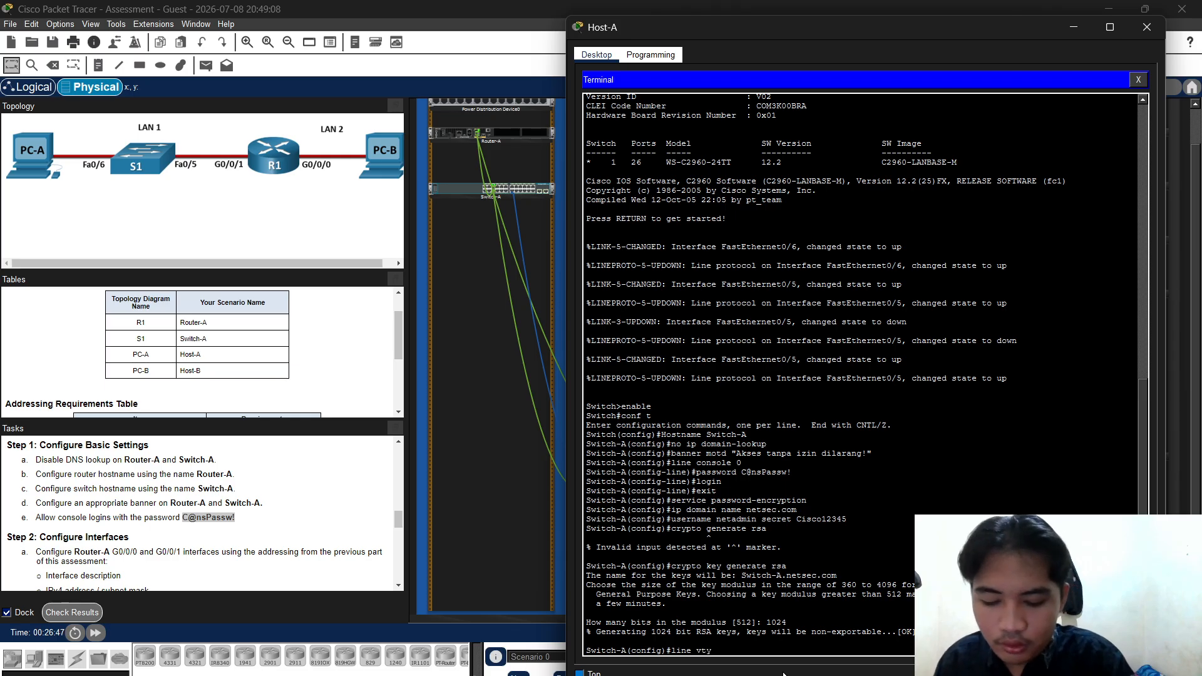
{"action": "type", "text": " 0 15"}
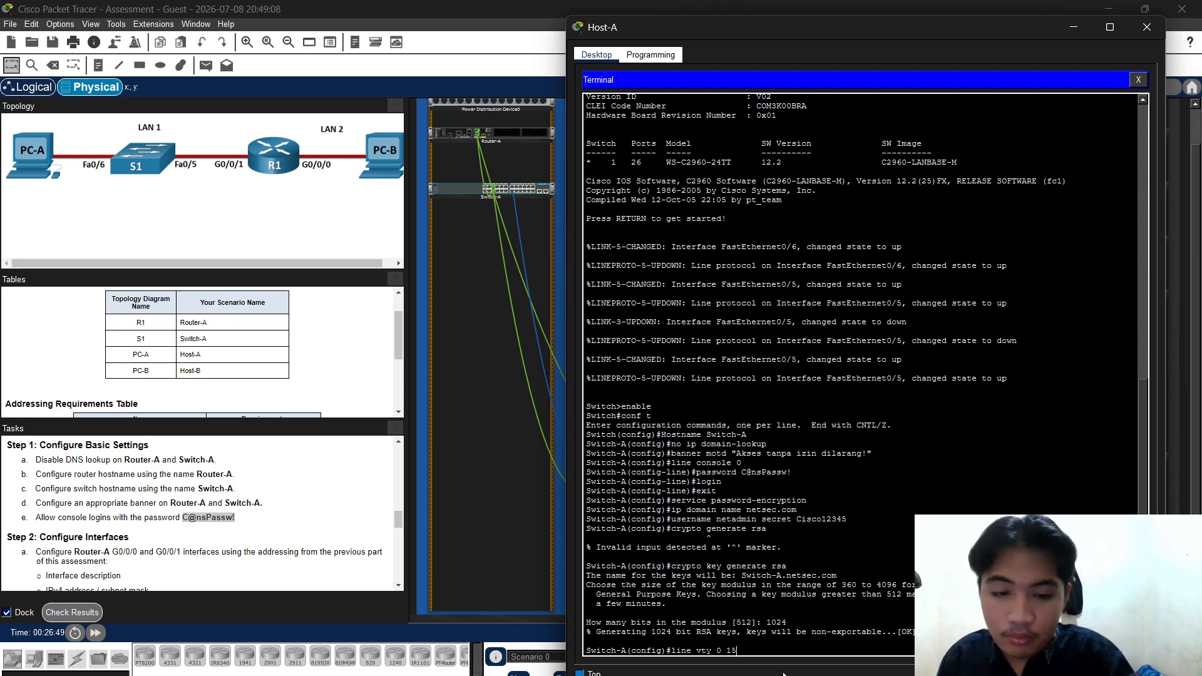
{"action": "key", "text": "Return"}
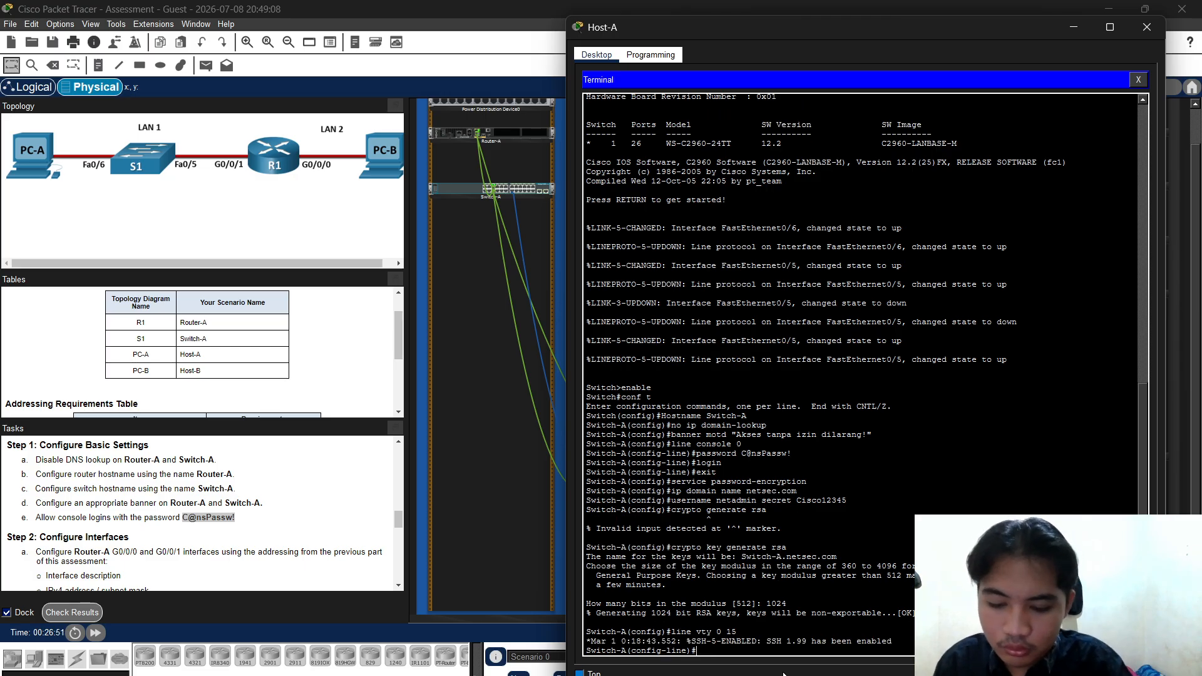
{"action": "type", "text": "login loc"}
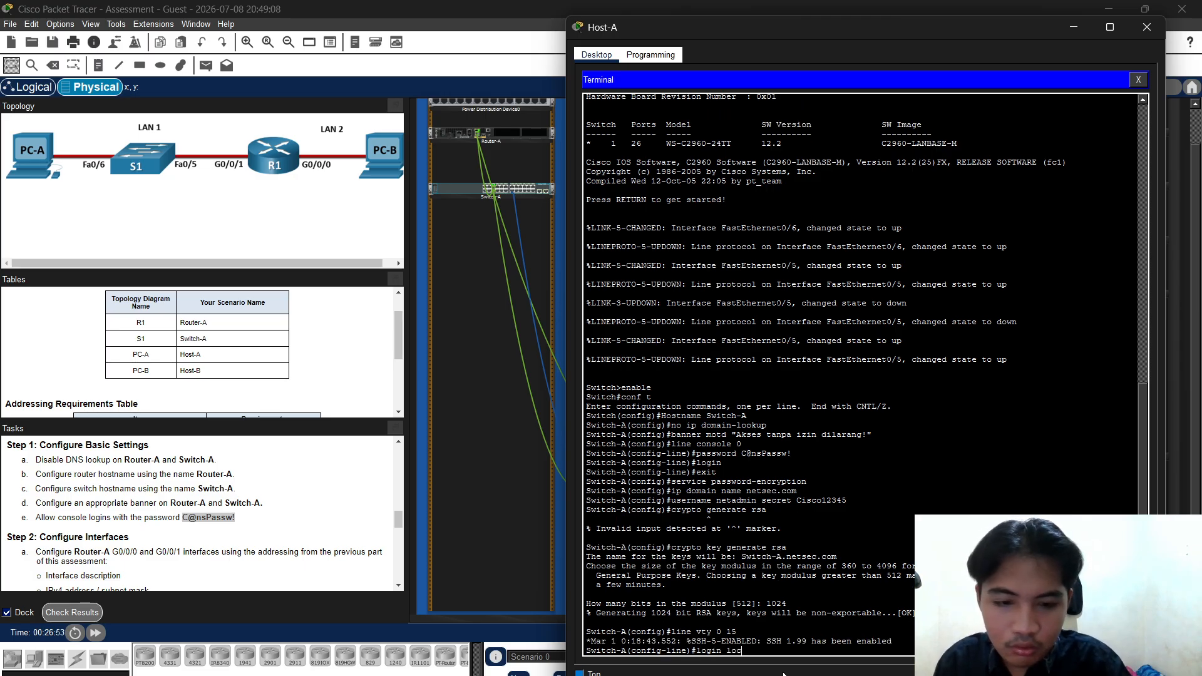
{"action": "type", "text": "ak"}
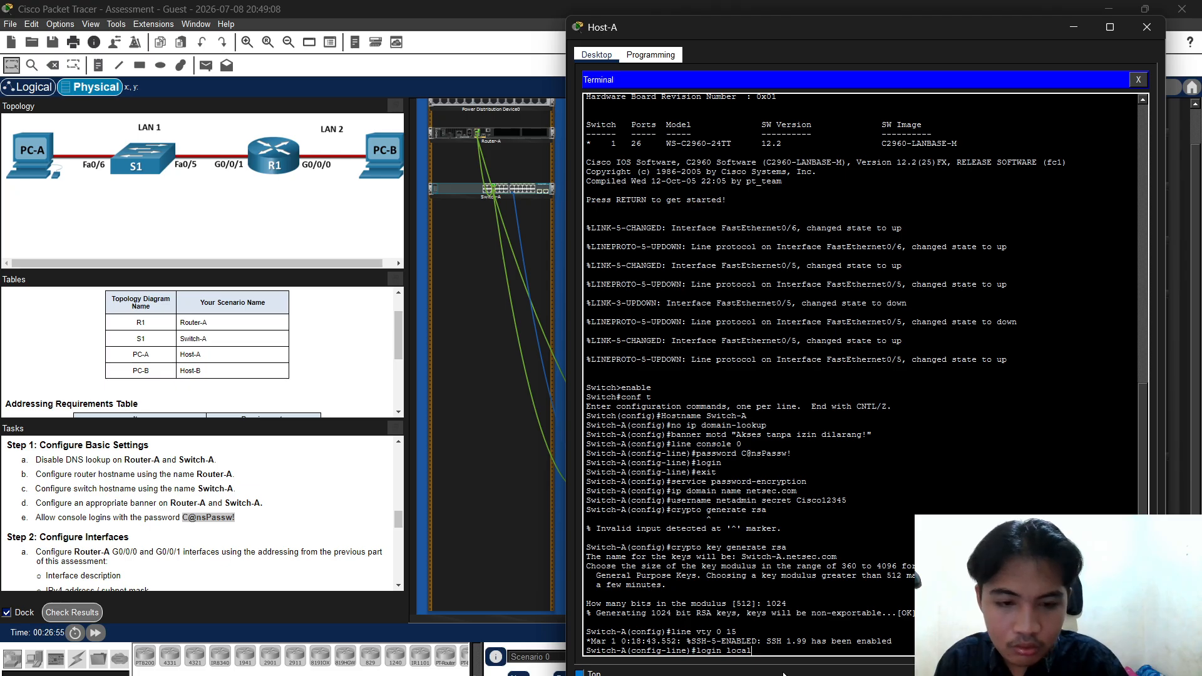
{"action": "key", "text": "Return"}
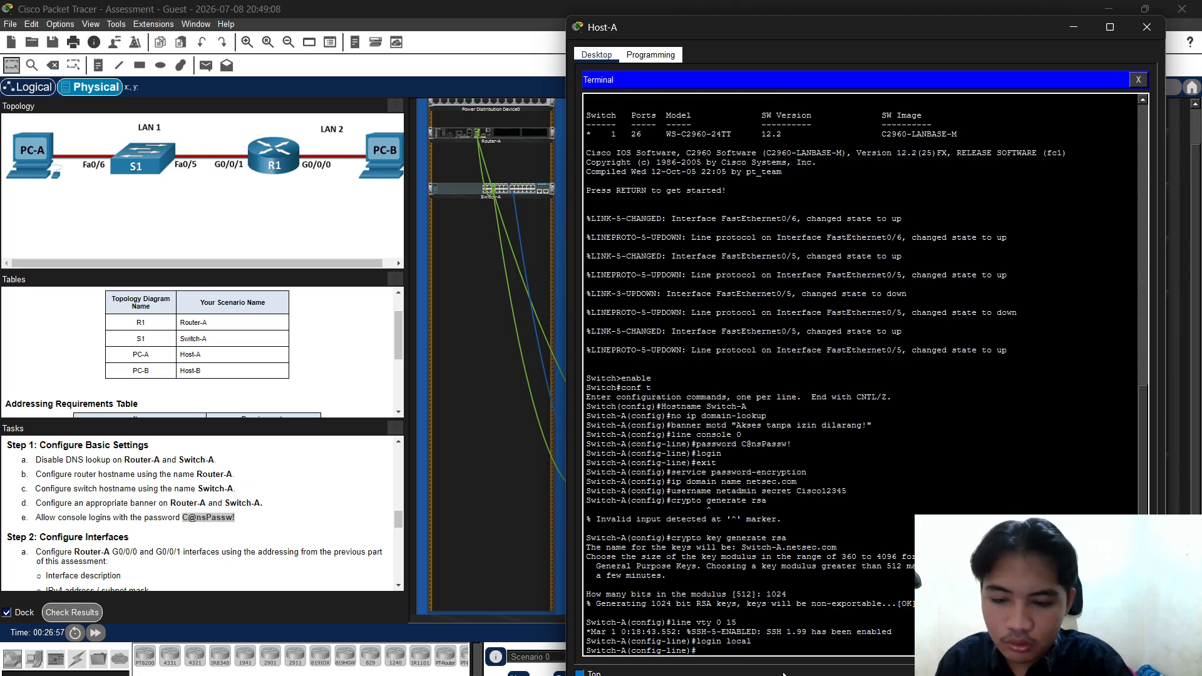
{"action": "type", "text": "tran"}
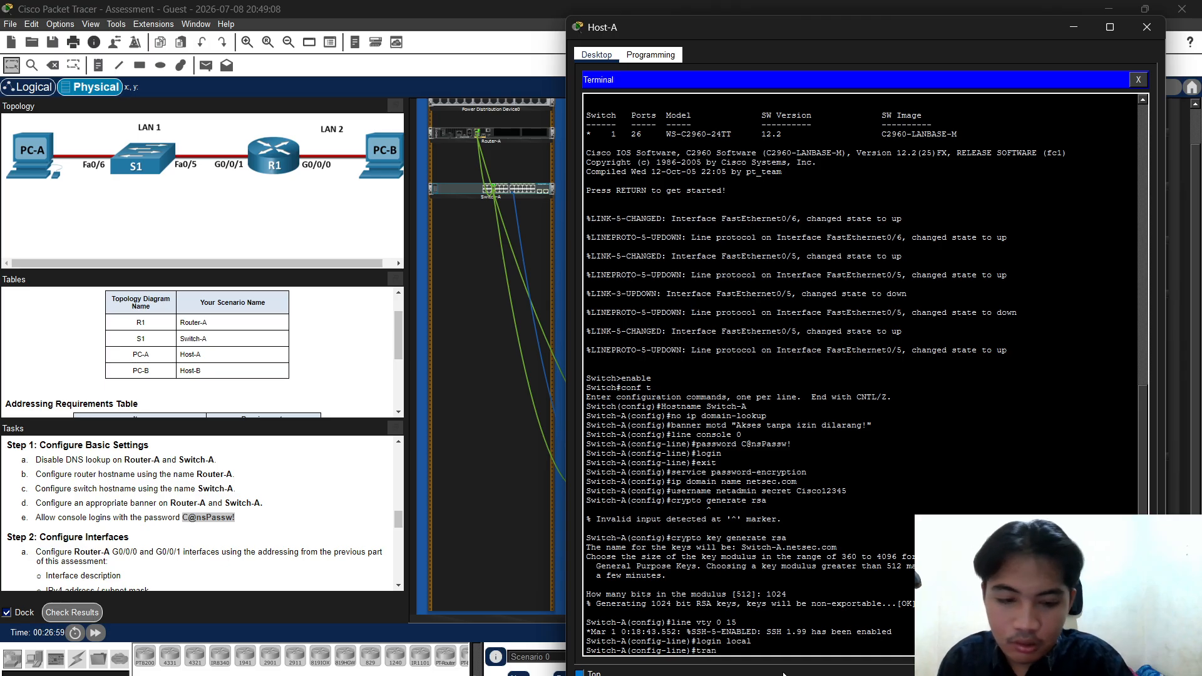
{"action": "type", "text": "sport"}
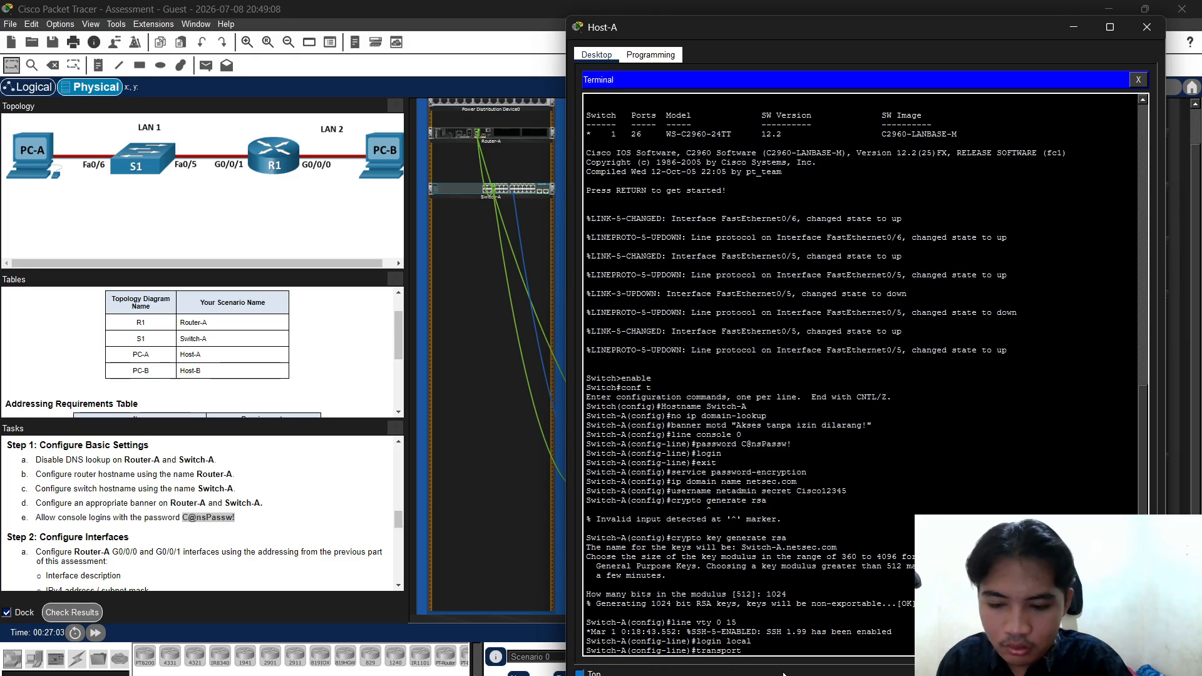
{"action": "type", "text": " input ssh"}
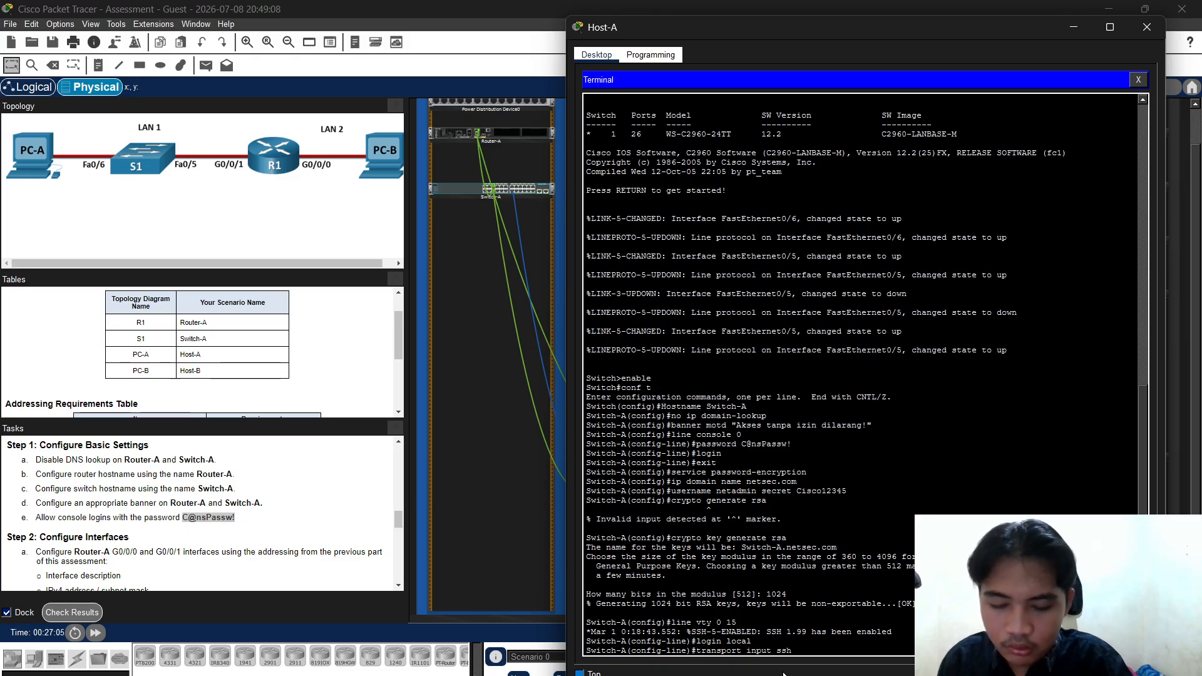
{"action": "key", "text": "Return"}
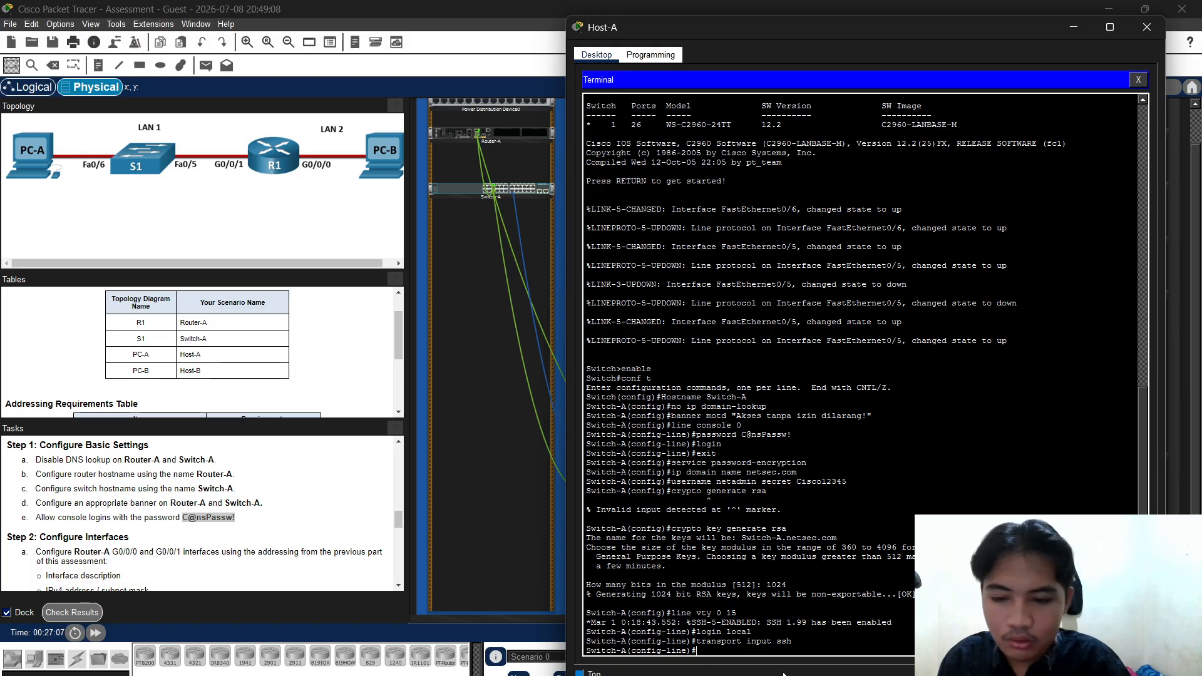
{"action": "type", "text": "exit"}
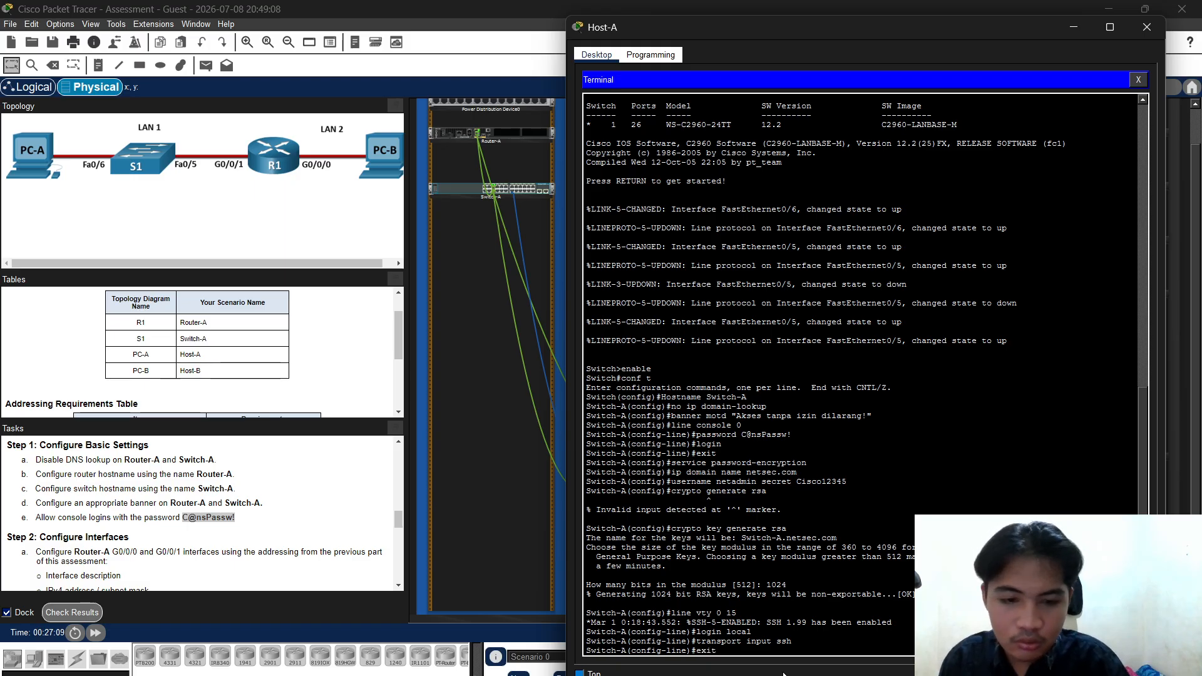
{"action": "key", "text": "Return"}
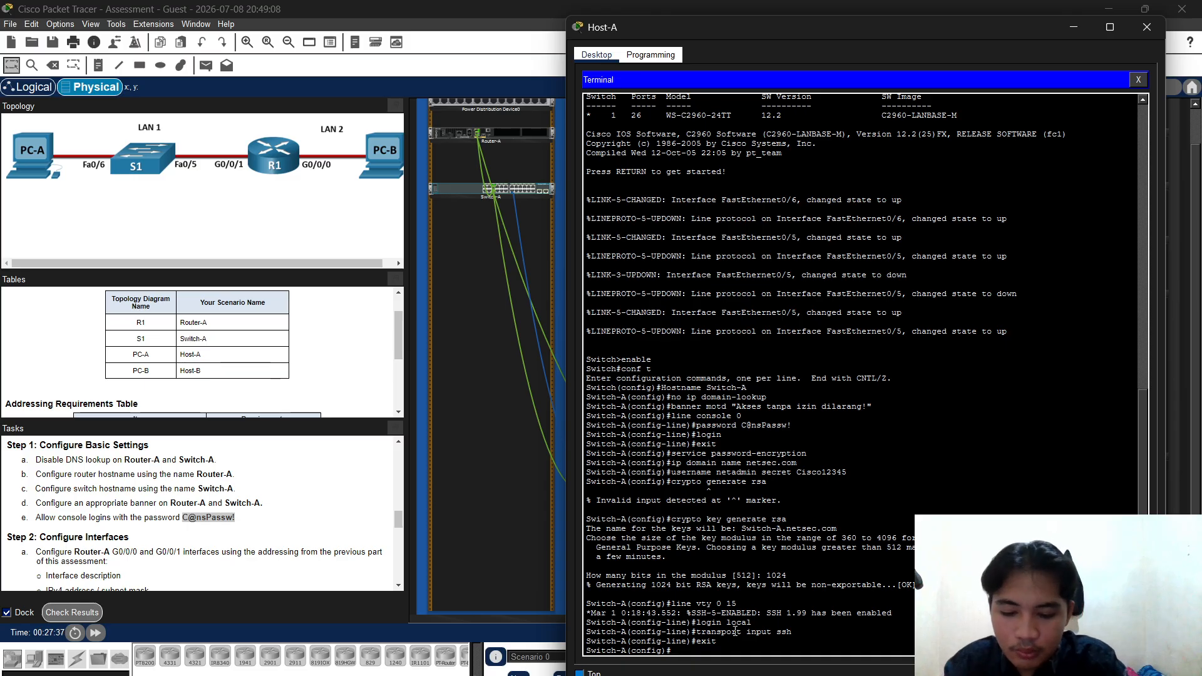
Under interface vlan 1, add the description 'Management SVI' and address 172.16.1.2 255.255.255.192
{"action": "type", "text": "interface"}
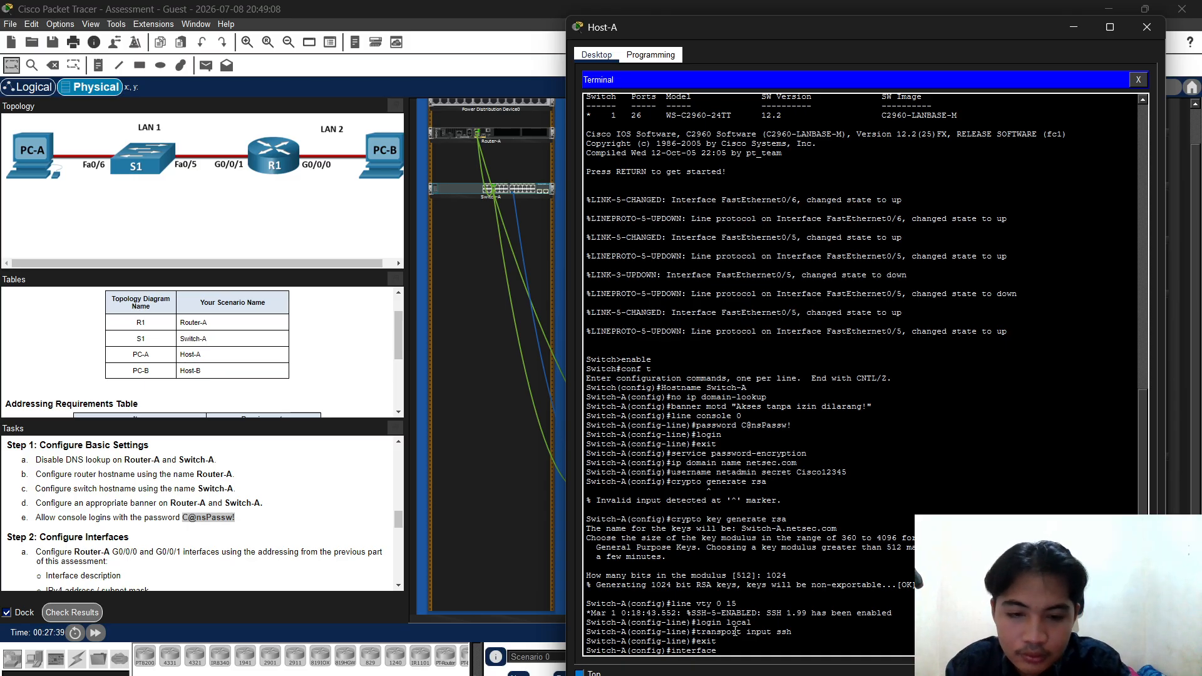
{"action": "type", "text": " vlan"}
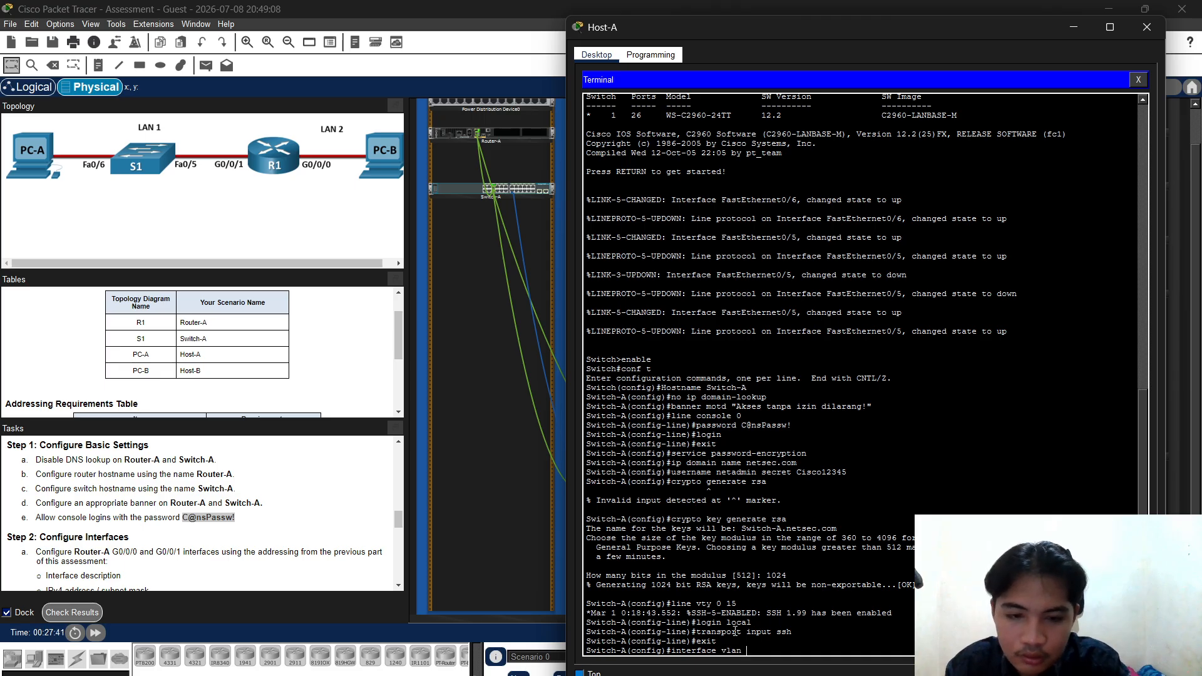
{"action": "type", "text": " 1"}
{"action": "key", "text": "Return"}
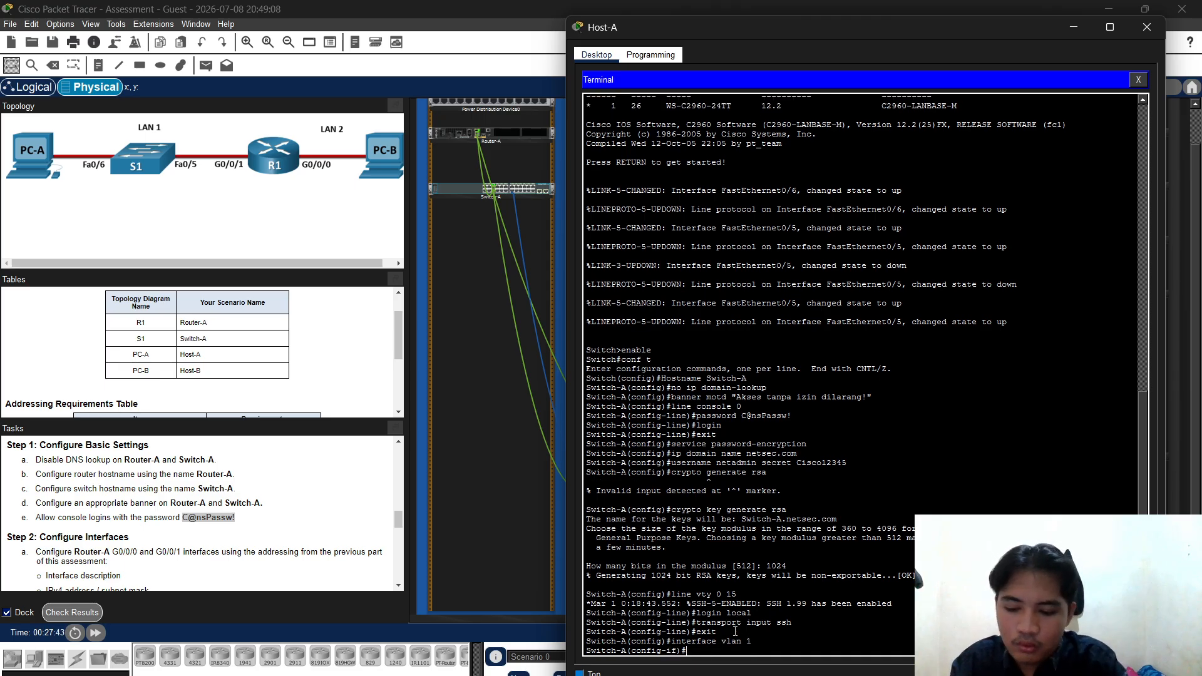
{"action": "type", "text": "descri"}
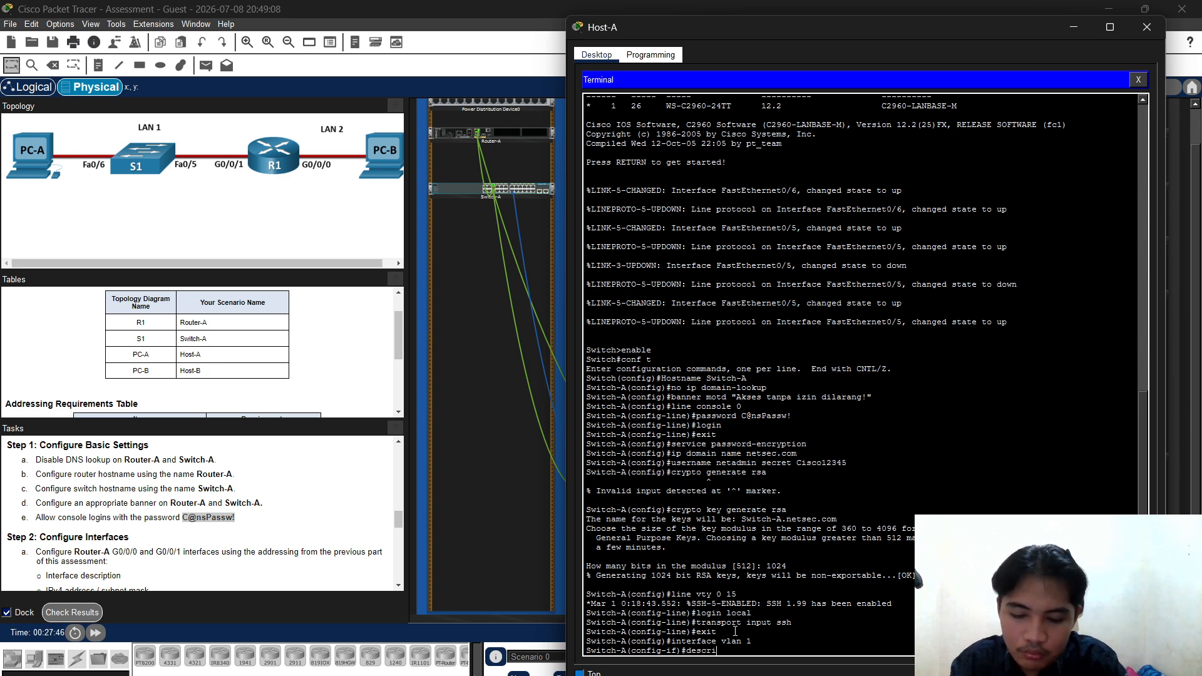
{"action": "type", "text": "pt"}
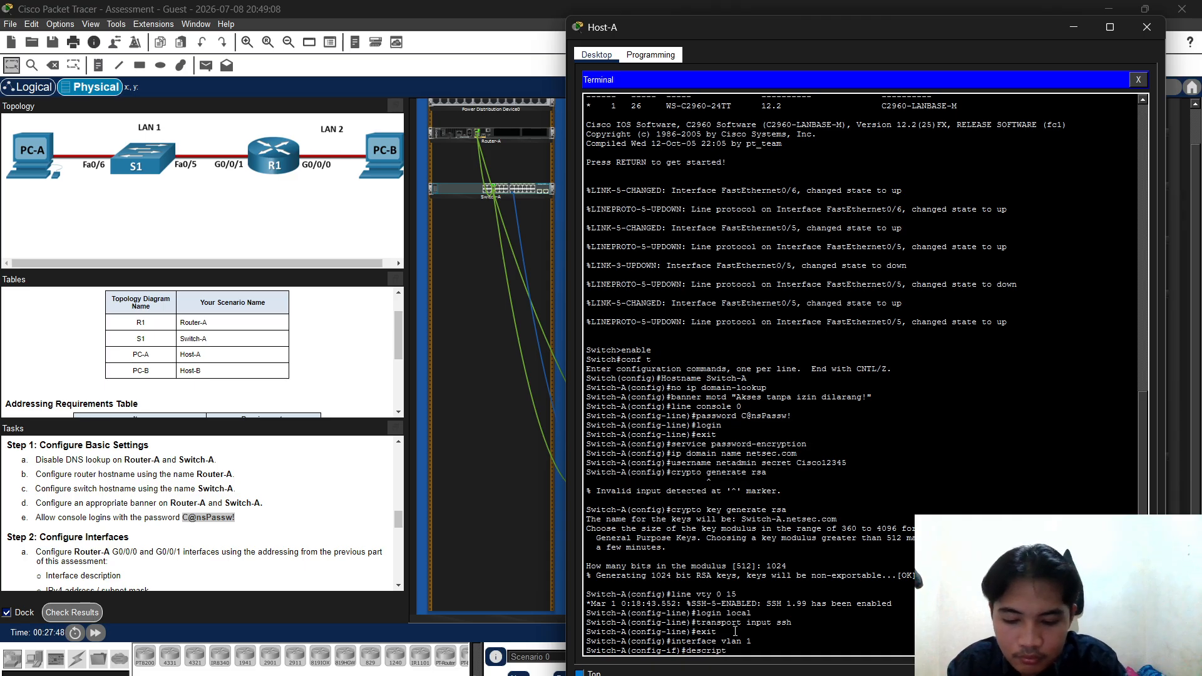
{"action": "type", "text": "ion Ma"}
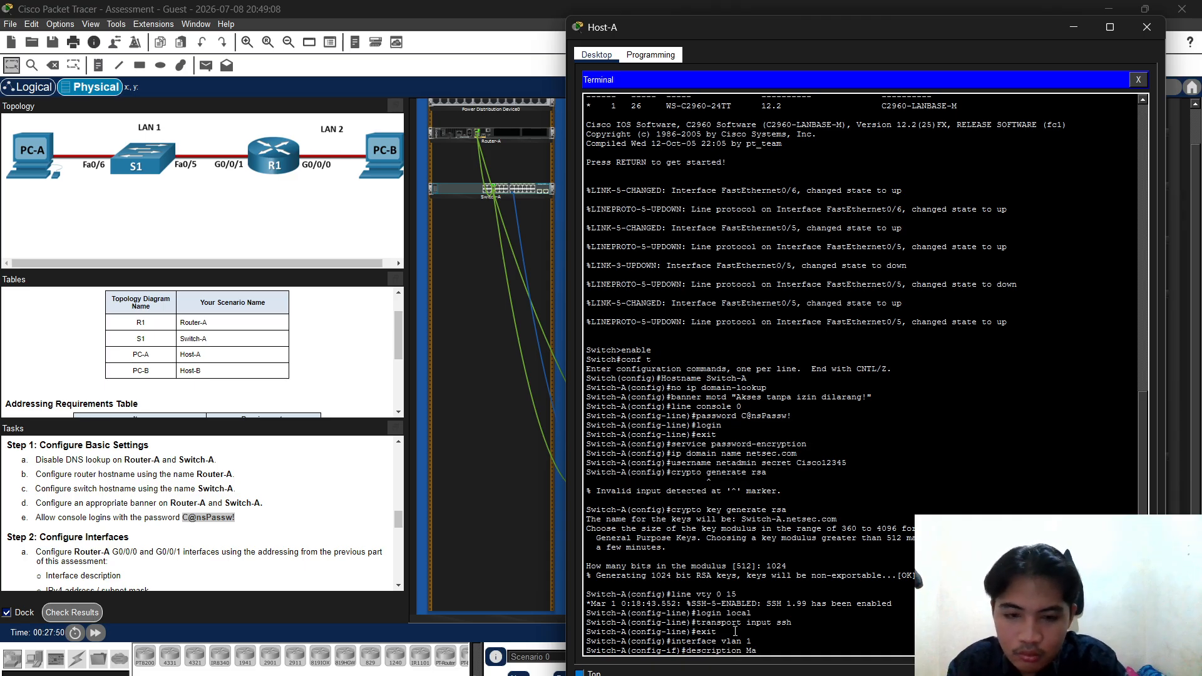
{"action": "type", "text": "nagemen"}
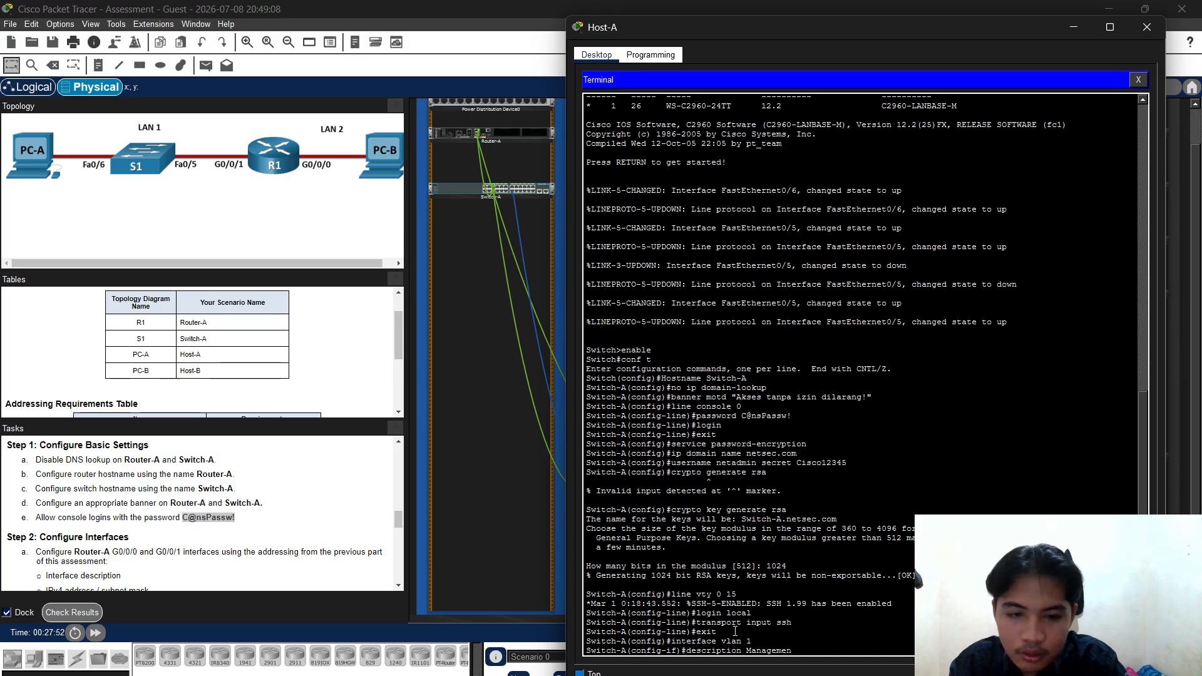
{"action": "type", "text": "t"}
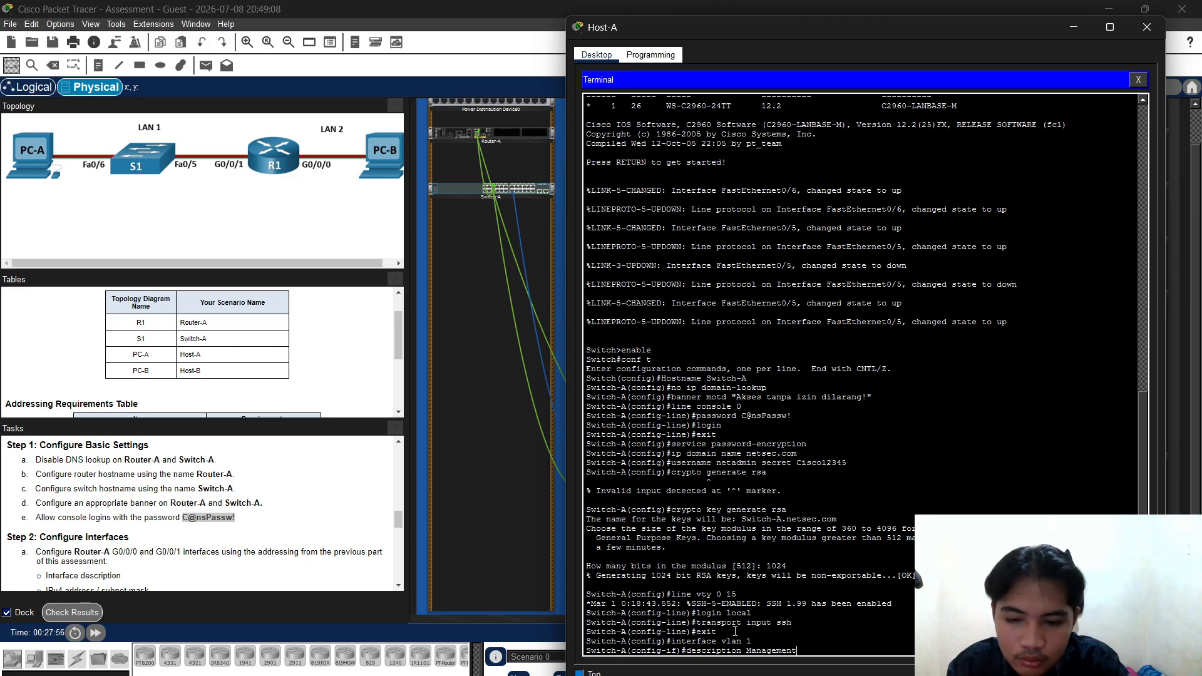
{"action": "type", "text": " S"}
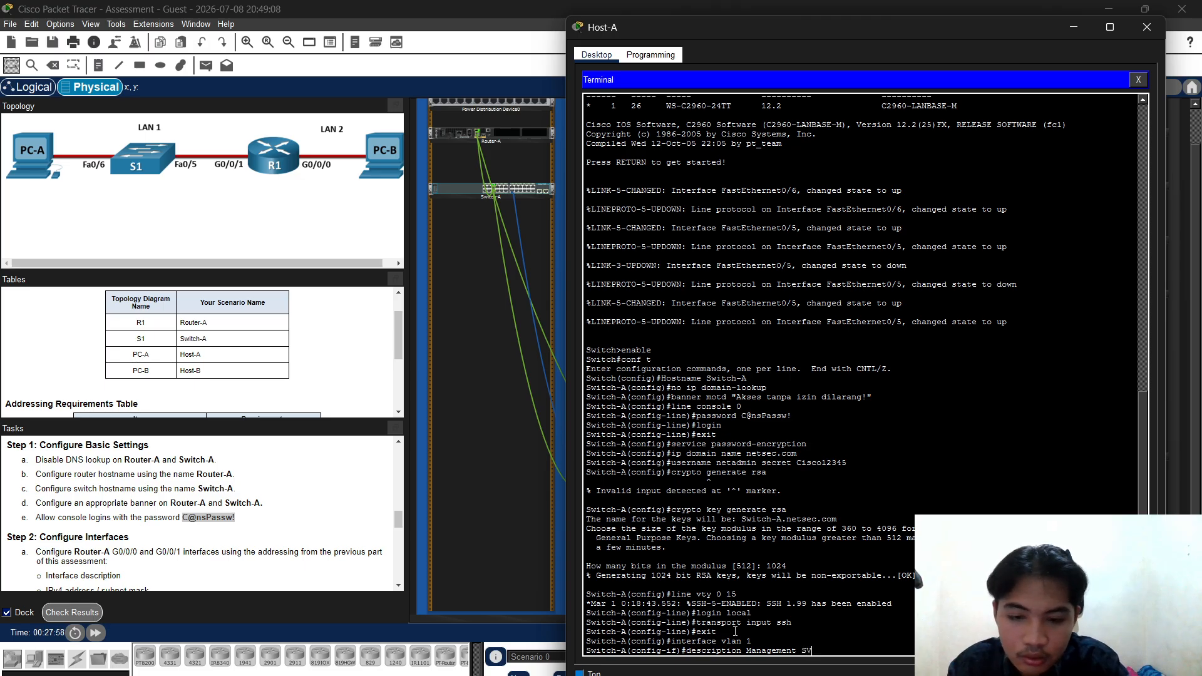
{"action": "type", "text": "V"}
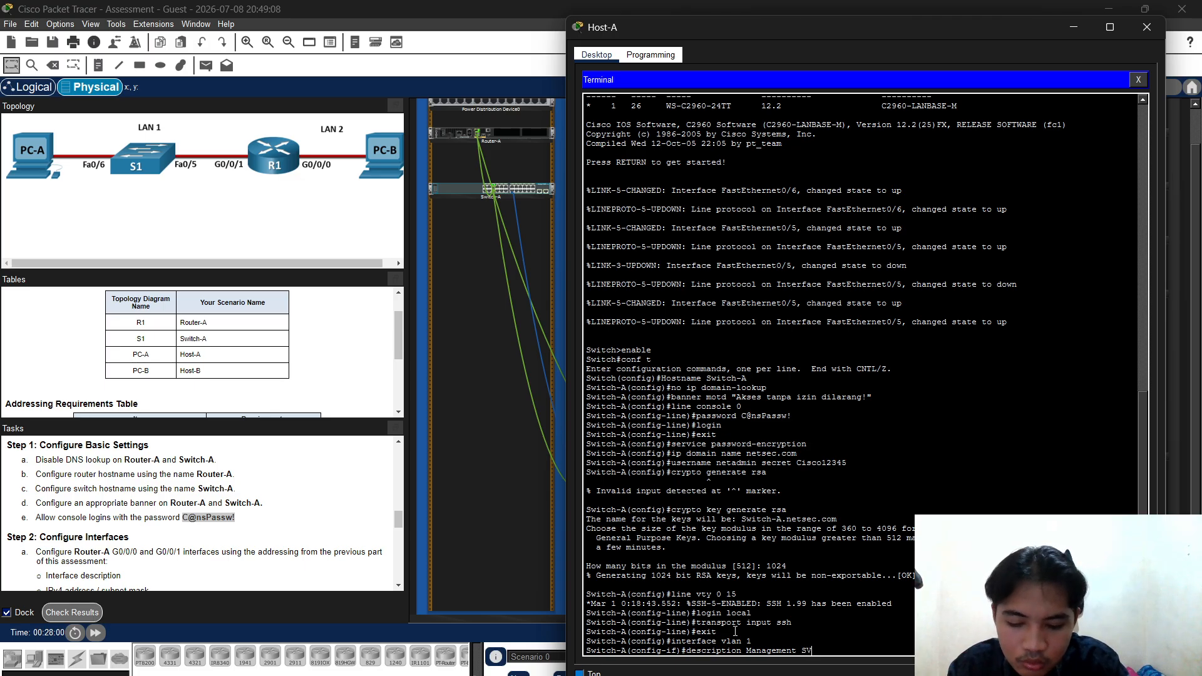
{"action": "type", "text": "I"}
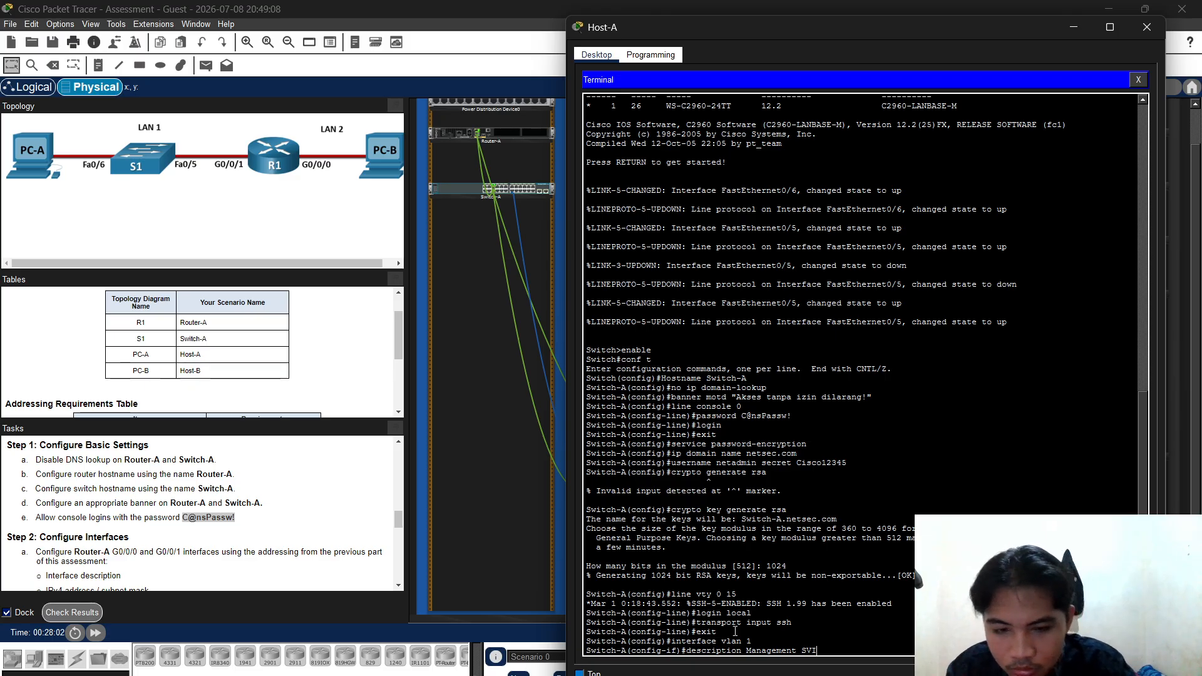
{"action": "key", "text": "Return"}
{"action": "type", "text": "ip add"}
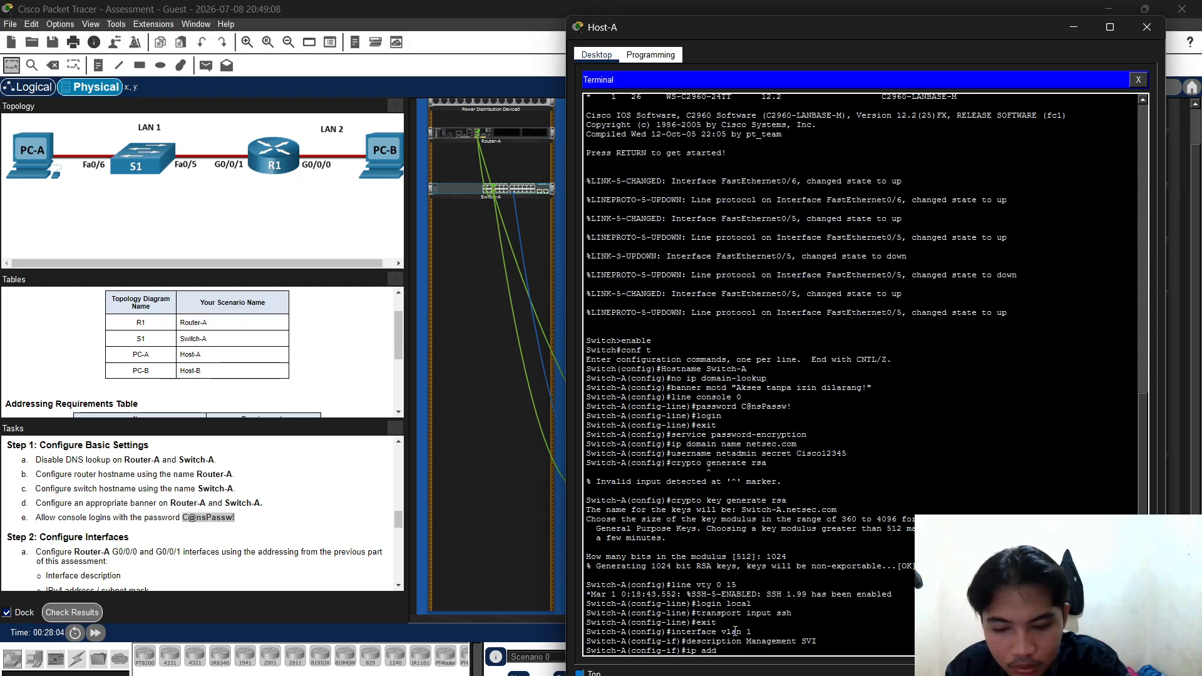
{"action": "type", "text": "ress "}
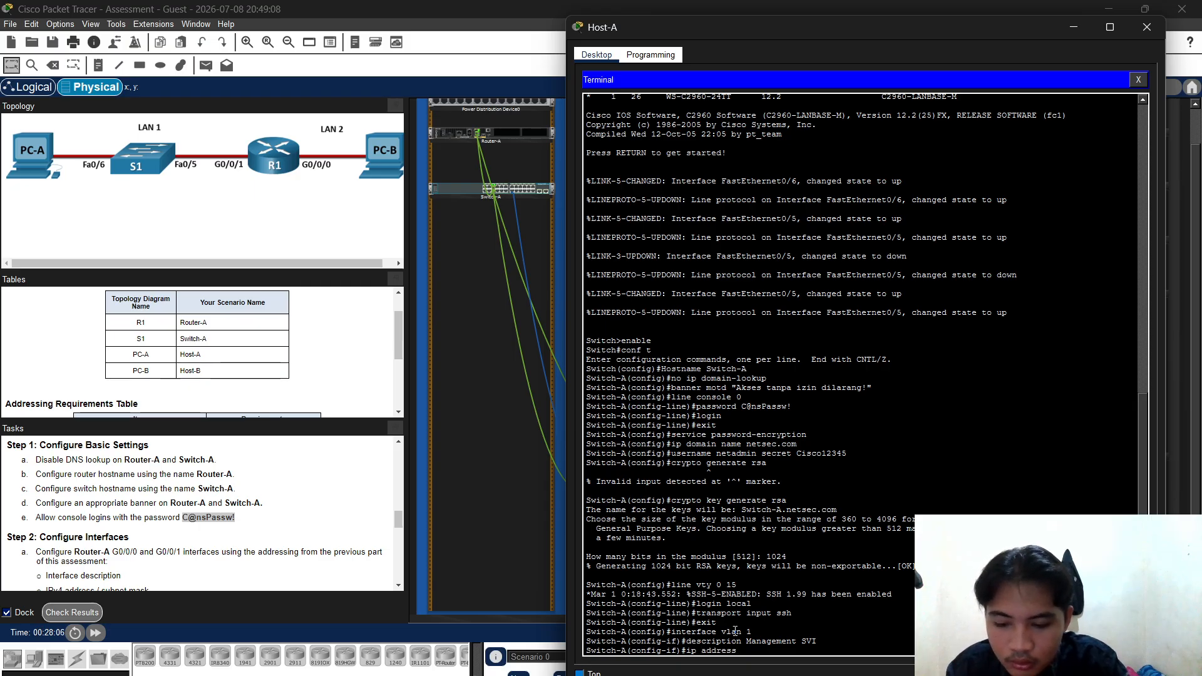
{"action": "type", "text": "172.16"}
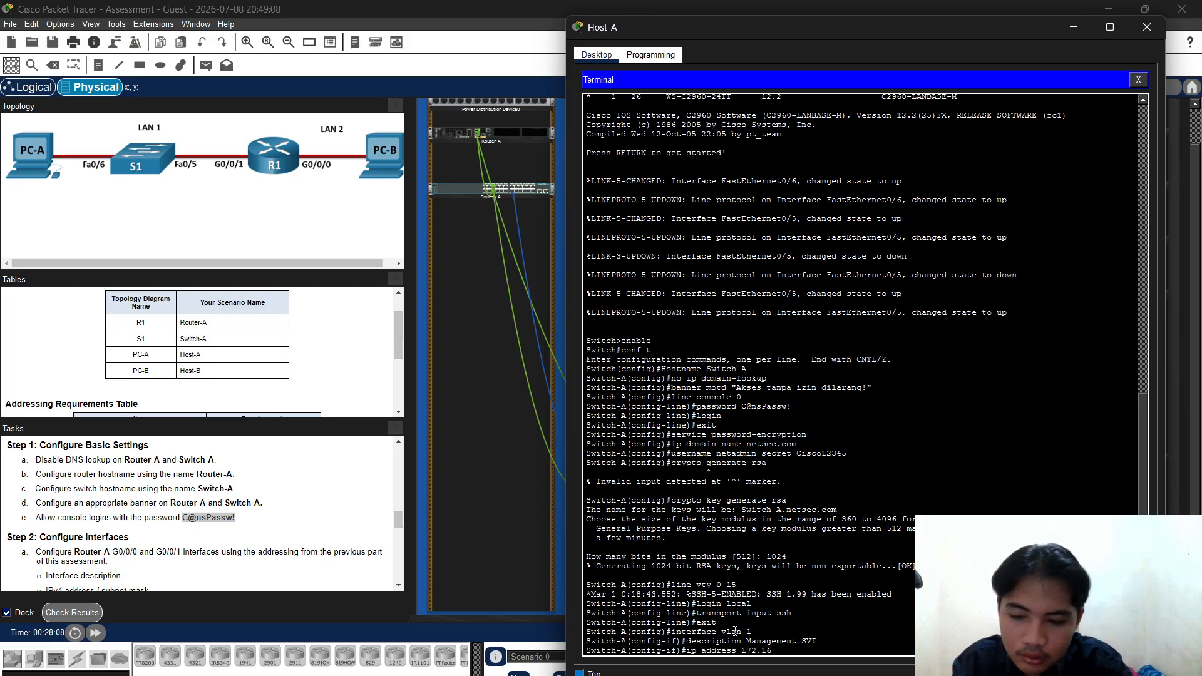
{"action": "type", "text": ".1.2"}
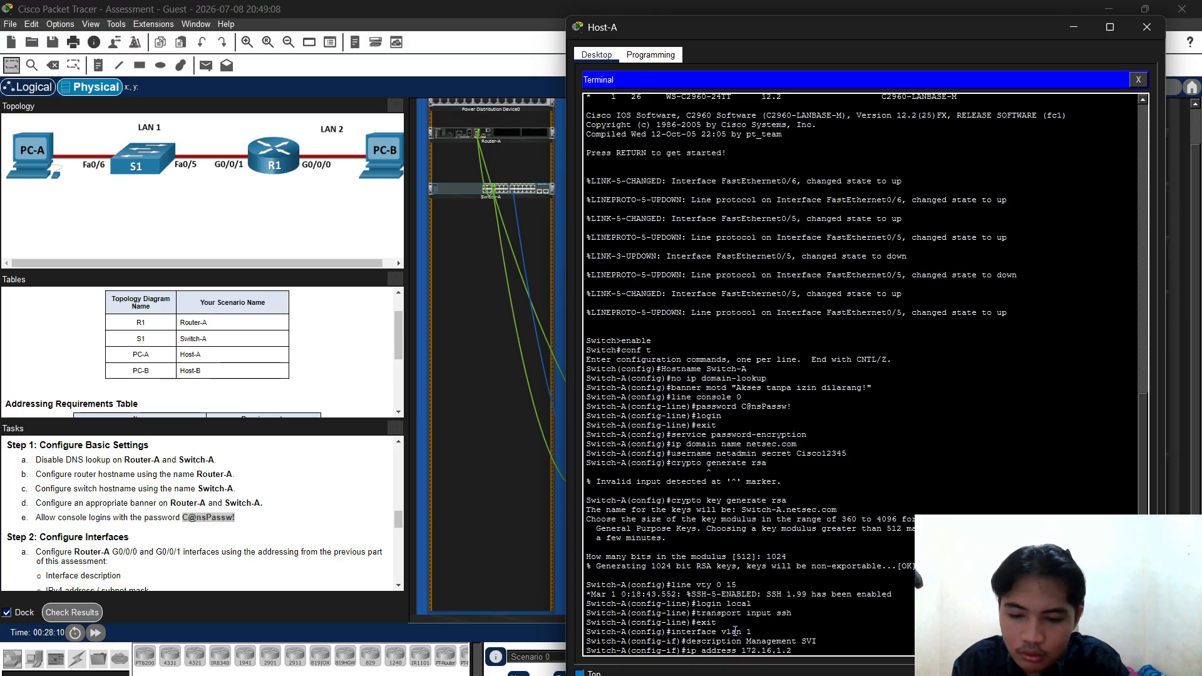
{"action": "type", "text": " 255.255."}
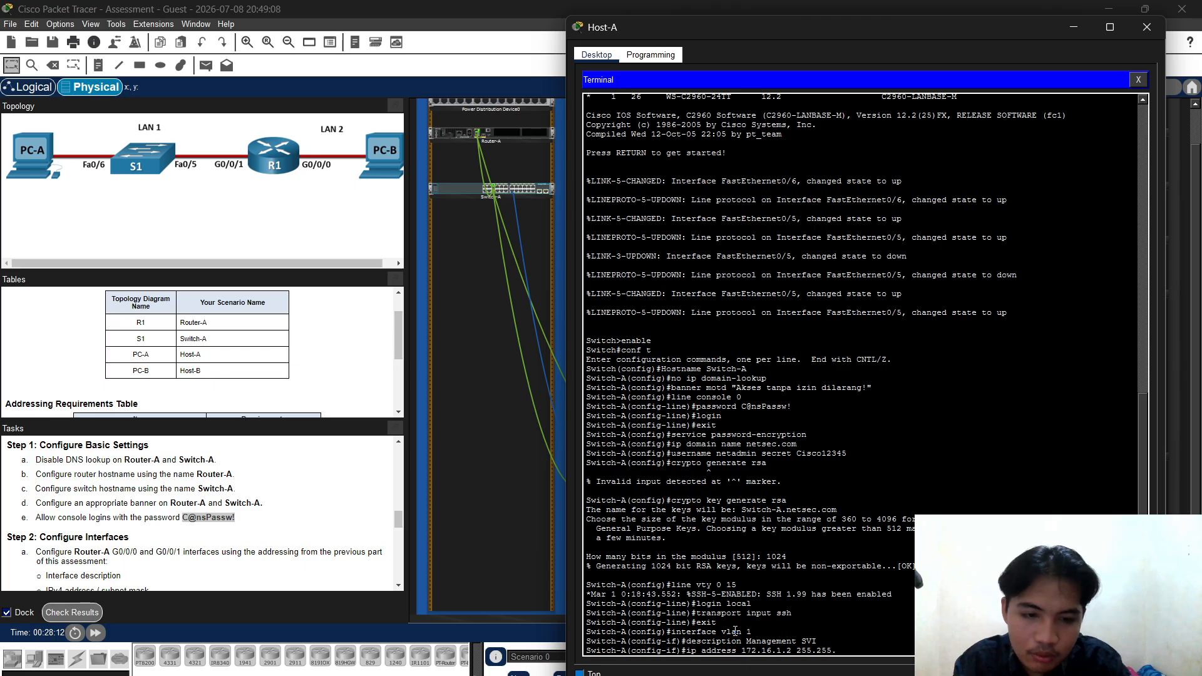
{"action": "type", "text": "255"}
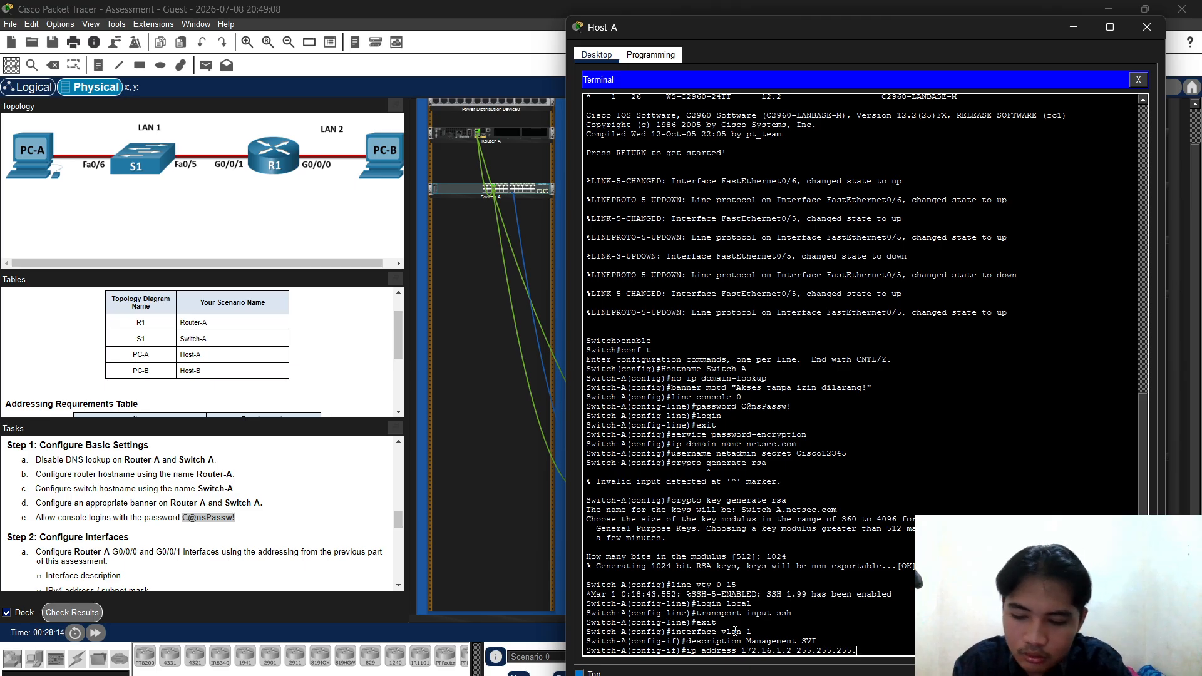
{"action": "type", "text": ".192"}
{"action": "key", "text": "Return"}
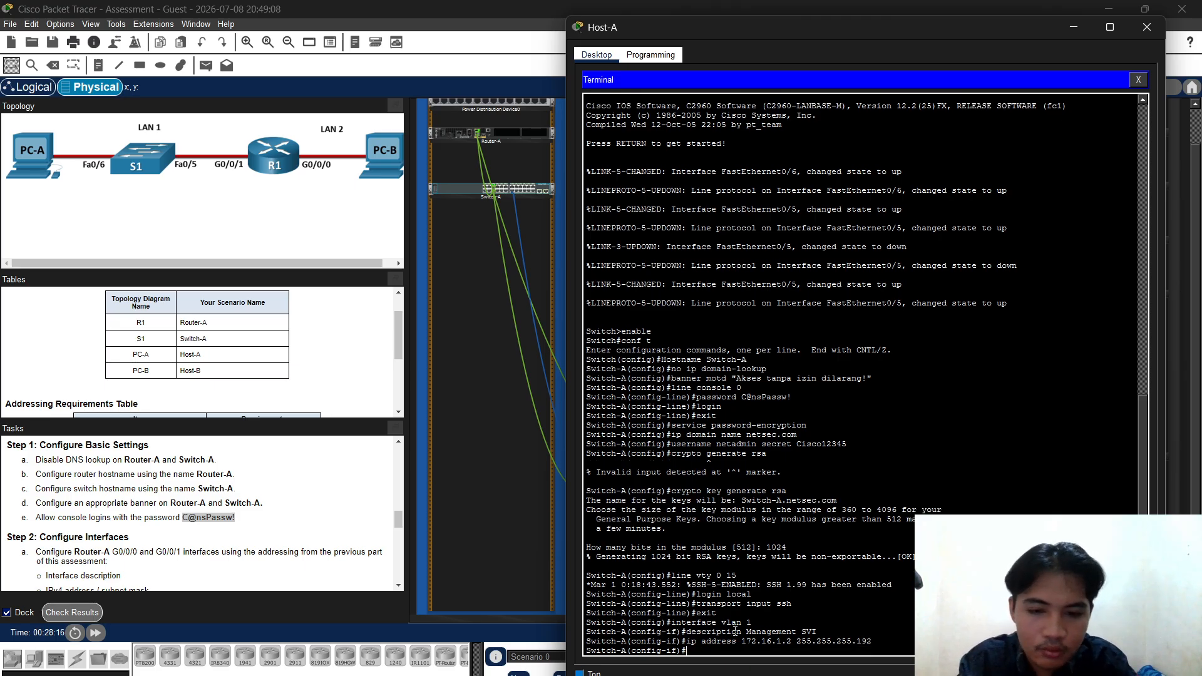
Bring the VLAN 1 interface up with no shutdown and return to global configuration
{"action": "type", "text": "n"}
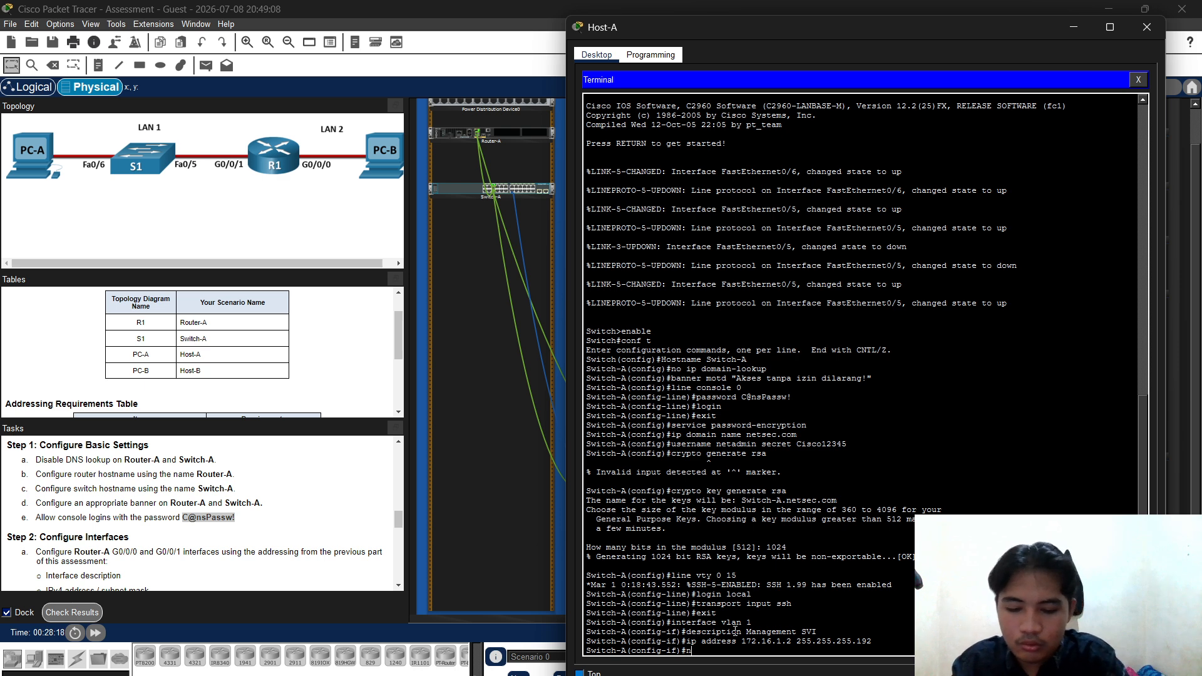
{"action": "type", "text": "o shut down"}
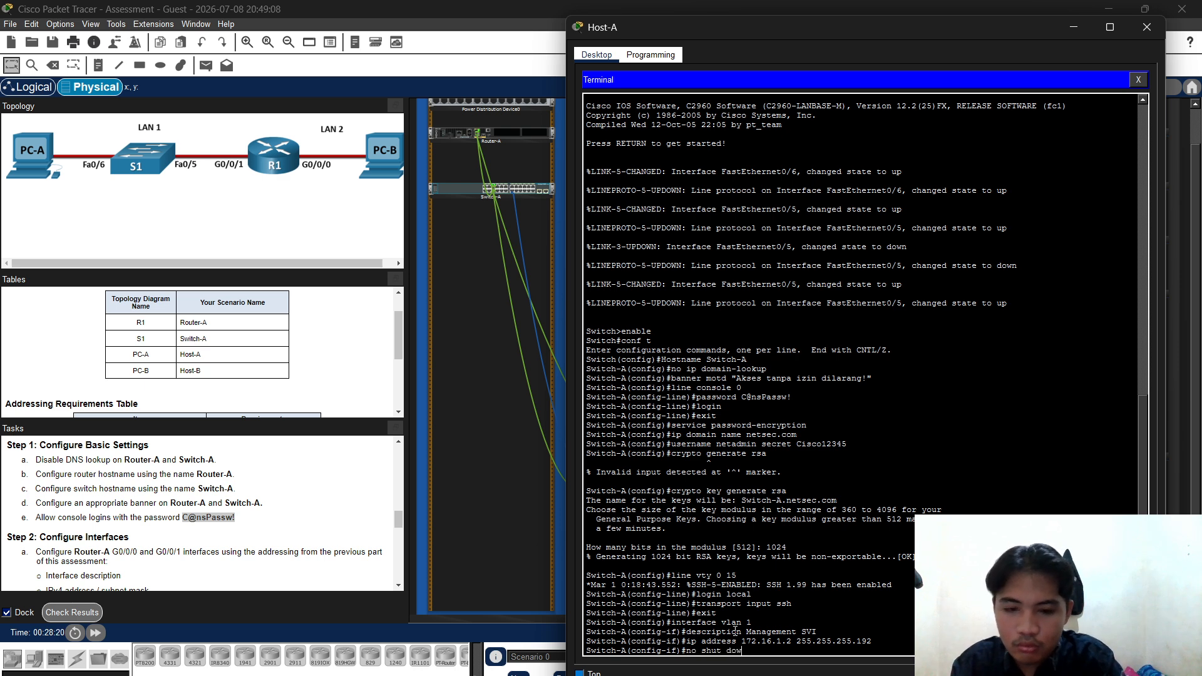
{"action": "key", "text": "BackSpace"}
{"action": "key", "text": "BackSpace"}
{"action": "key", "text": "BackSpace"}
{"action": "type", "text": "d"}
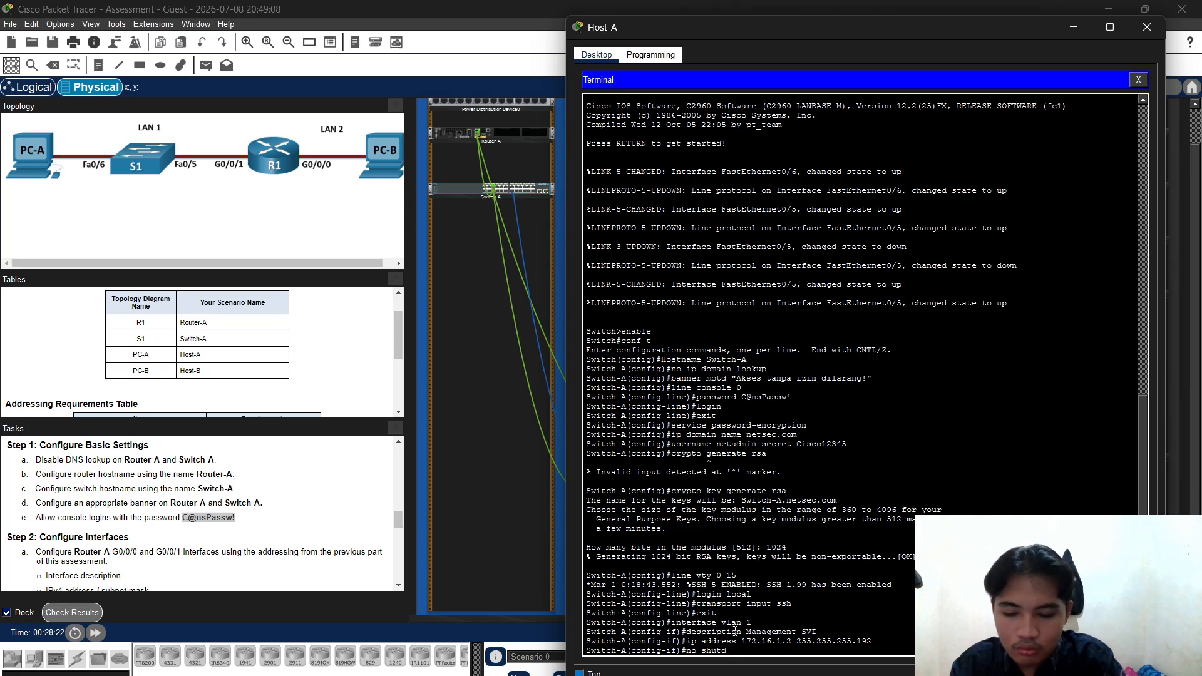
{"action": "type", "text": "own"}
{"action": "key", "text": "Return"}
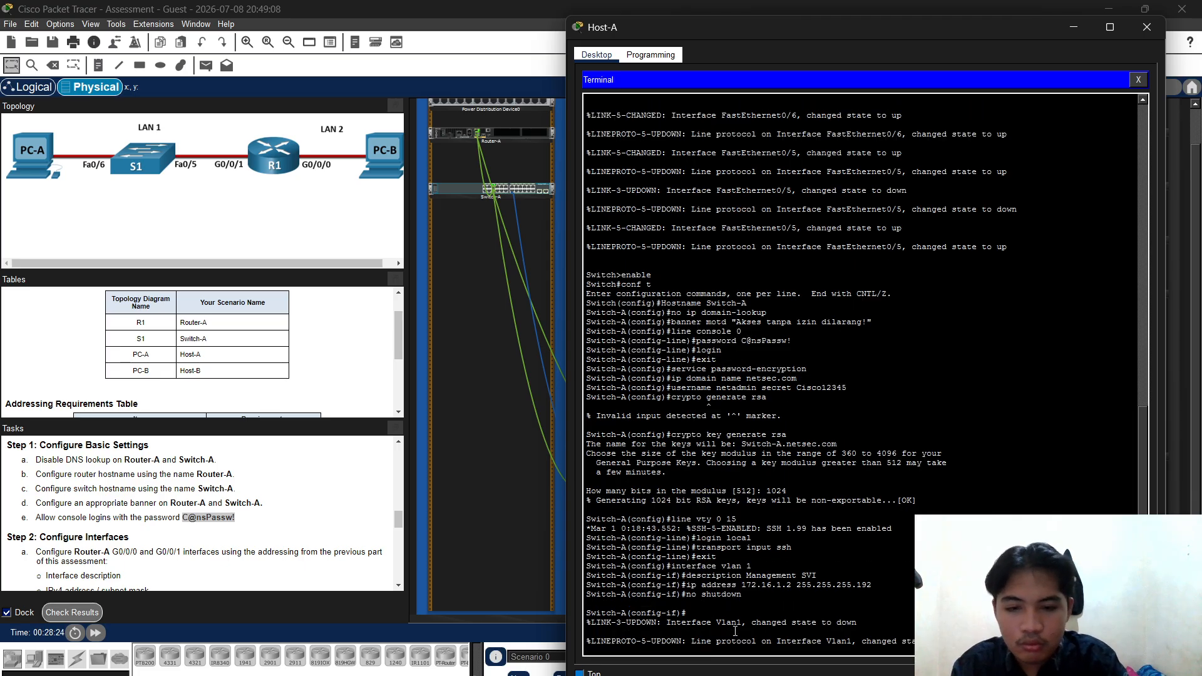
{"action": "key", "text": "Return"}
{"action": "type", "text": "ex"}
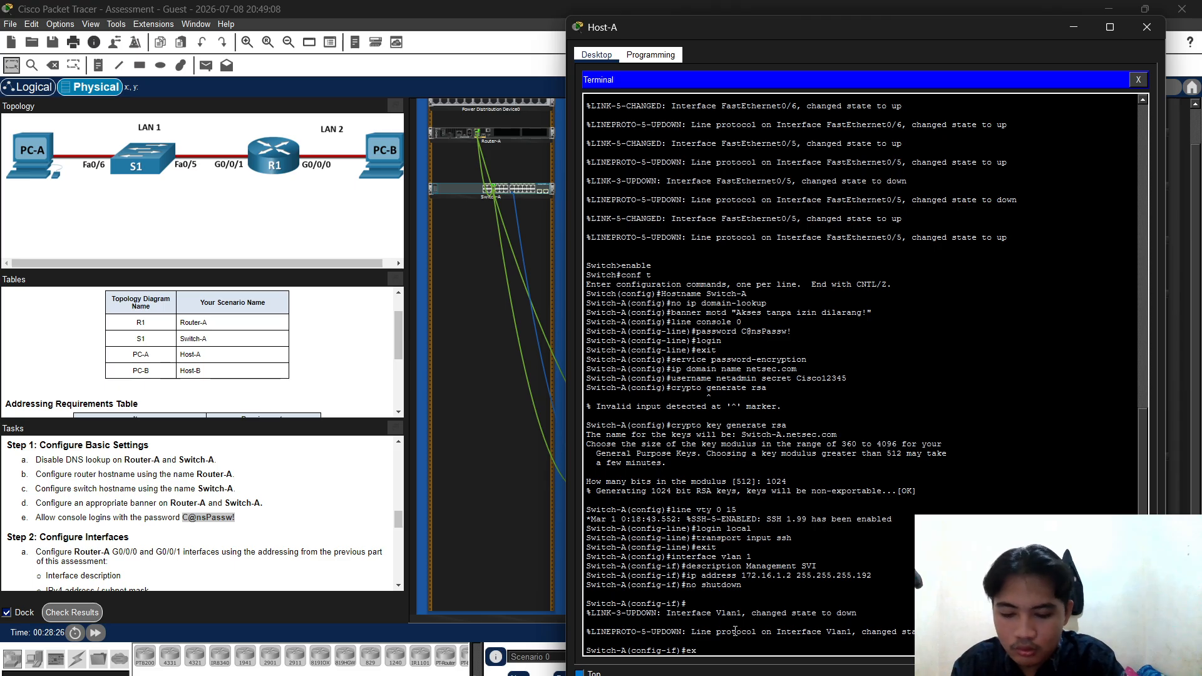
{"action": "type", "text": "it"}
{"action": "key", "text": "Return"}
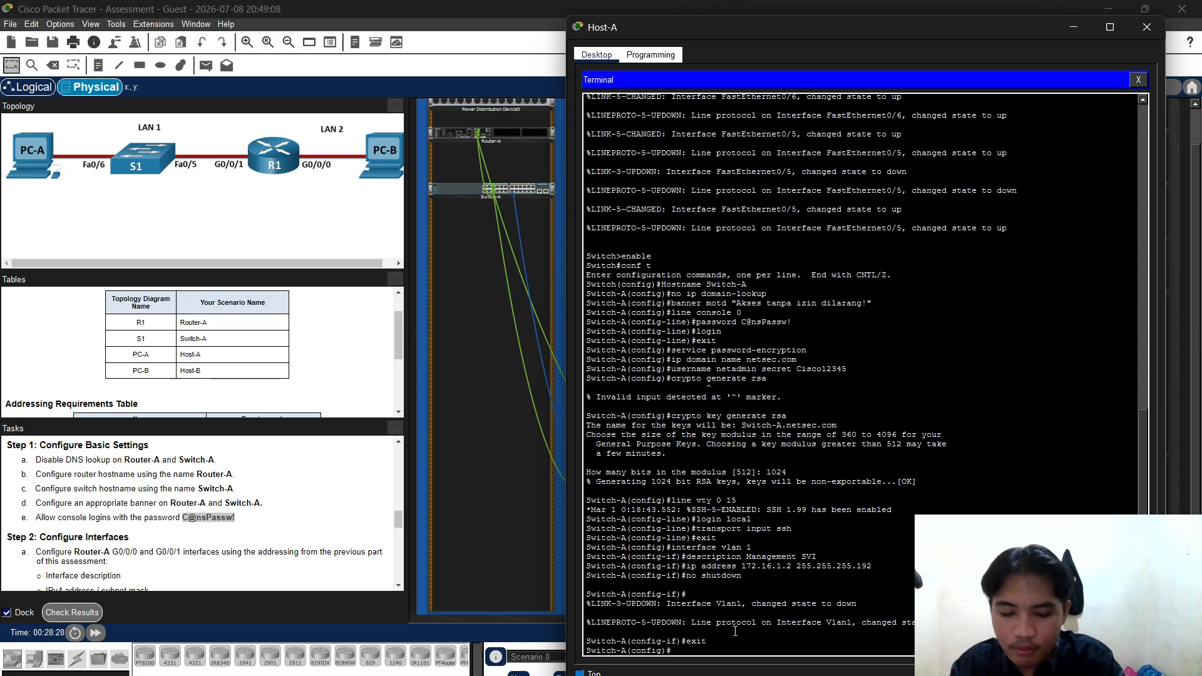
Set Switch-A's default gateway to 172.16.1.1 with ip default-gateway
{"action": "type", "text": "ip defalut"}
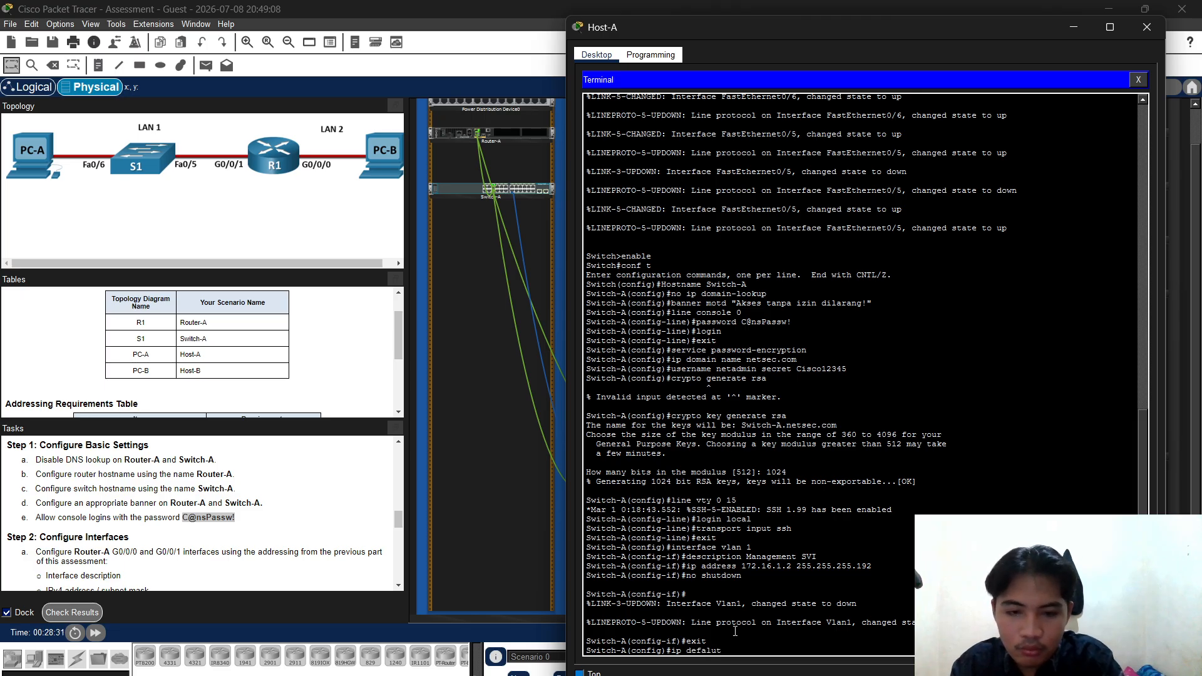
{"action": "key", "text": "BackSpace"}
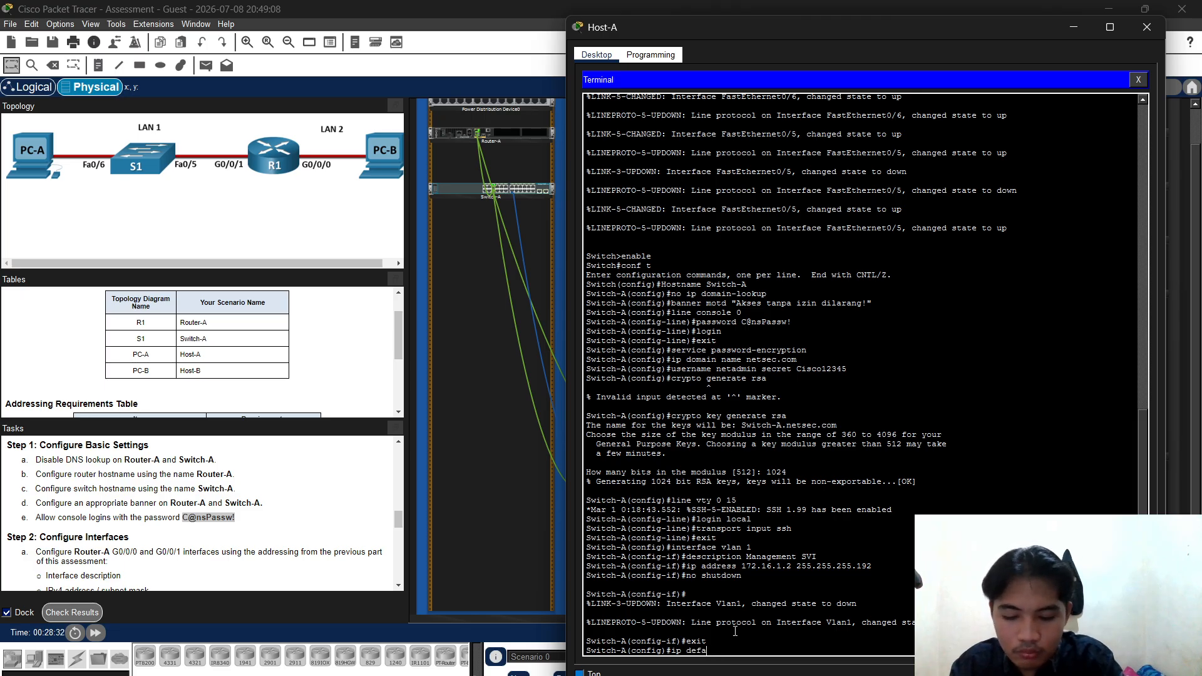
{"action": "key", "text": "BackSpace"}
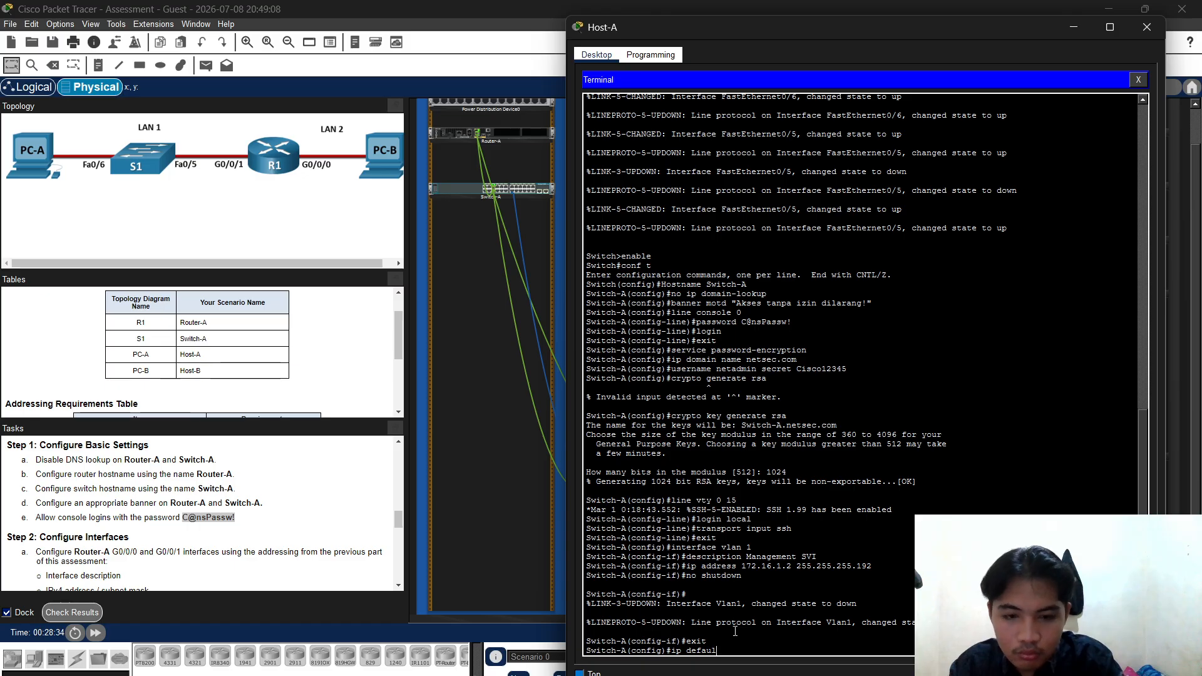
{"action": "type", "text": "lt-"}
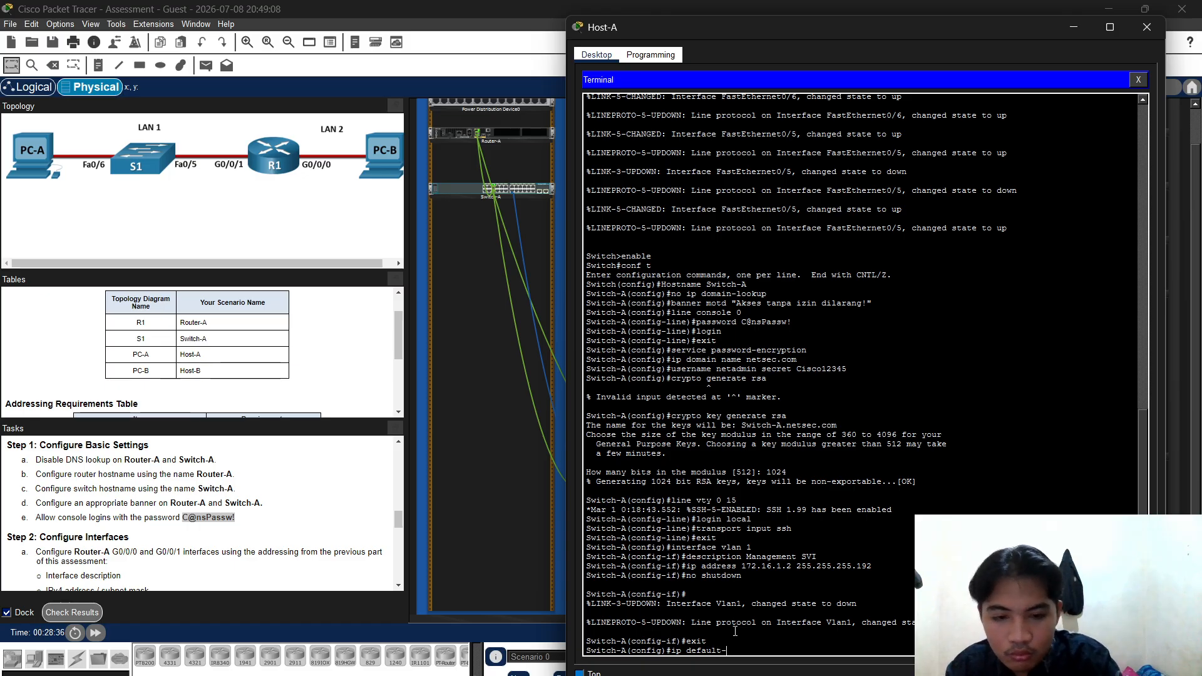
{"action": "type", "text": "gateway"}
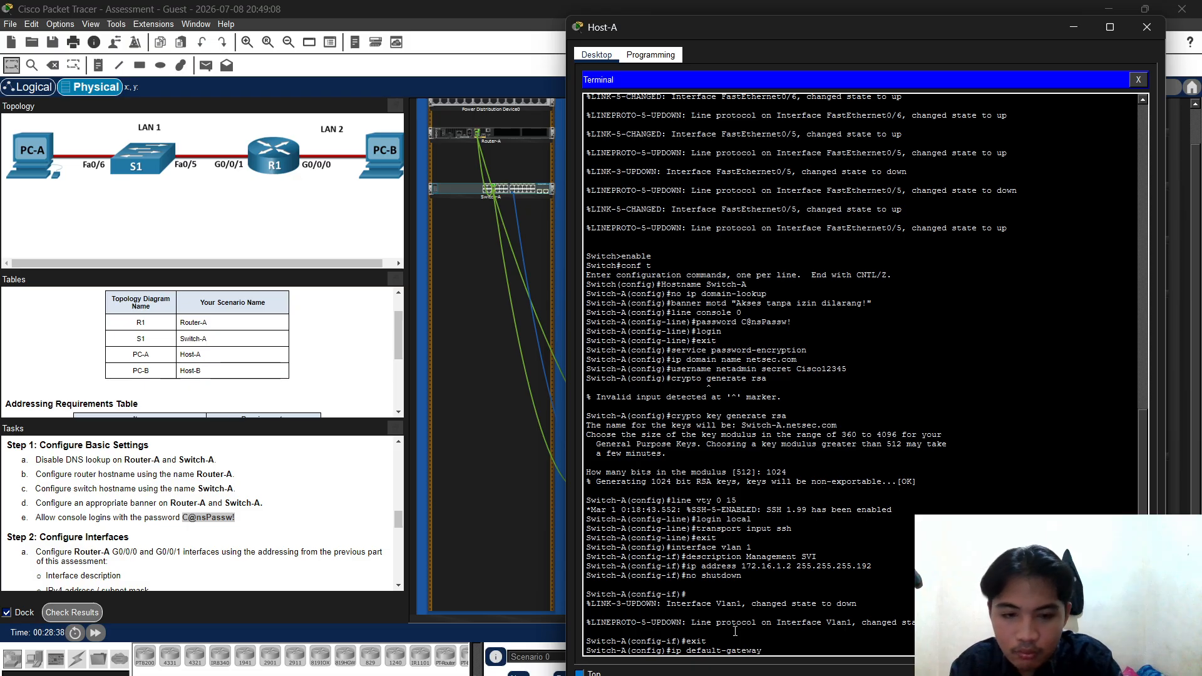
{"action": "type", "text": " 1"}
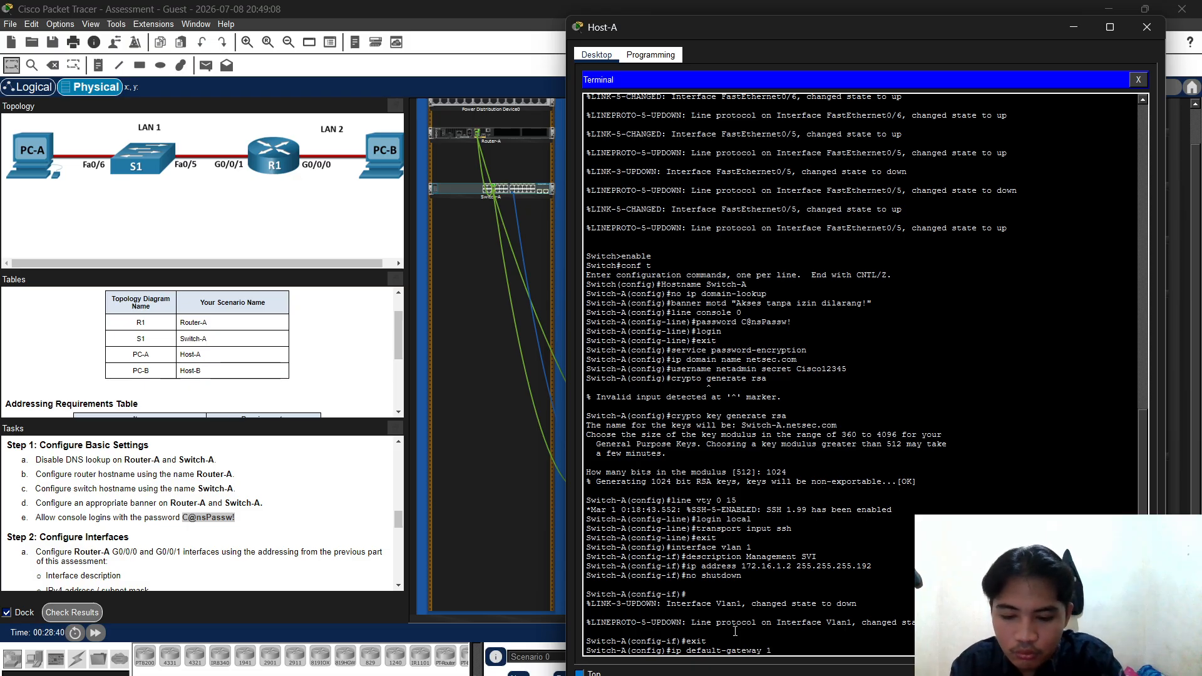
{"action": "type", "text": "72.16."}
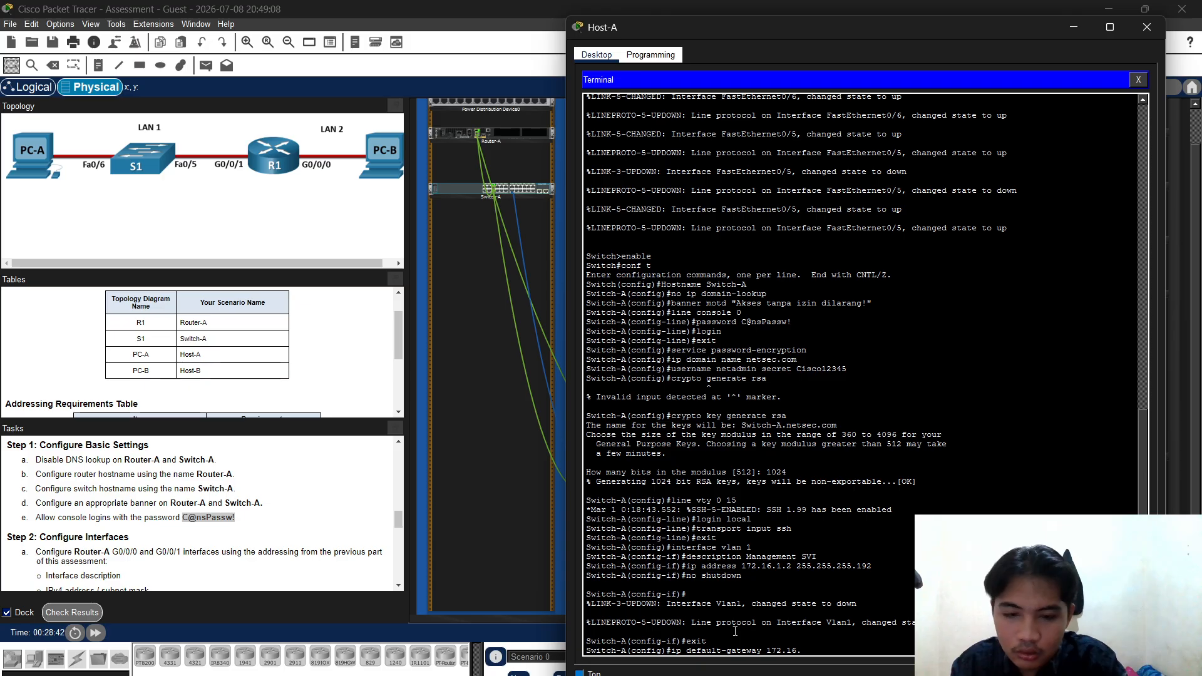
{"action": "type", "text": "1.1"}
{"action": "key", "text": "Return"}
Open interface range FastEthernet 0/1-4, 0/7-24 and GigabitEthernet 0/1-2 for configuration
{"action": "type", "text": "itch-A(config)#i"}
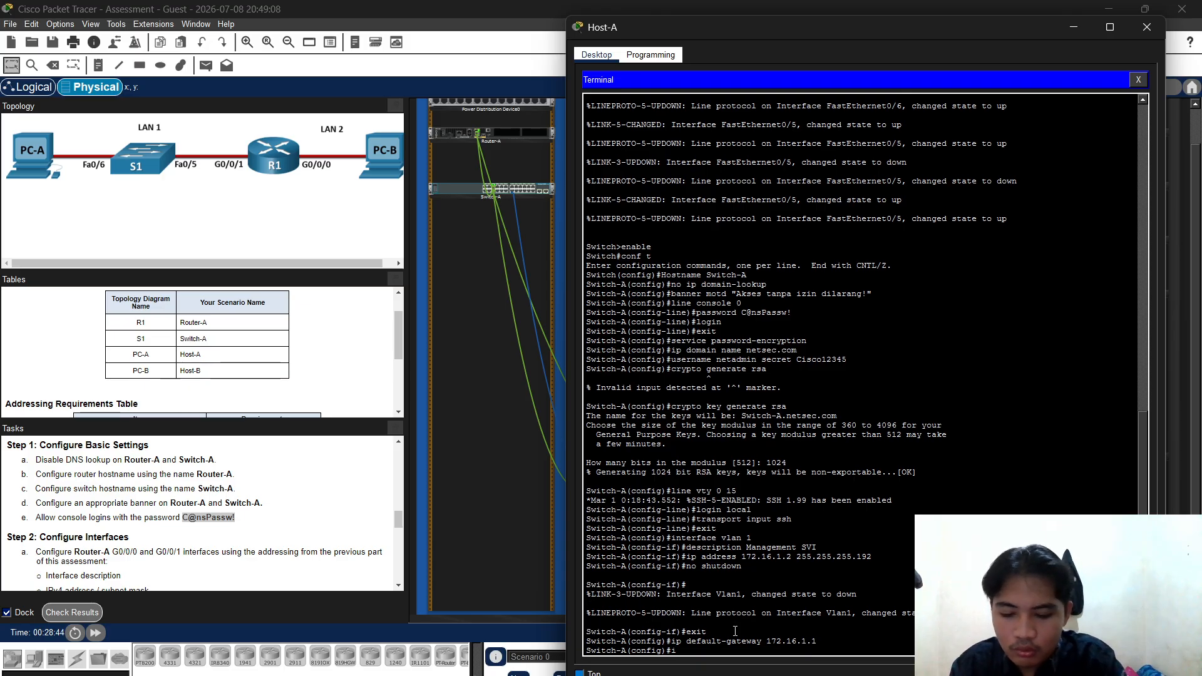
{"action": "type", "text": "nterface"}
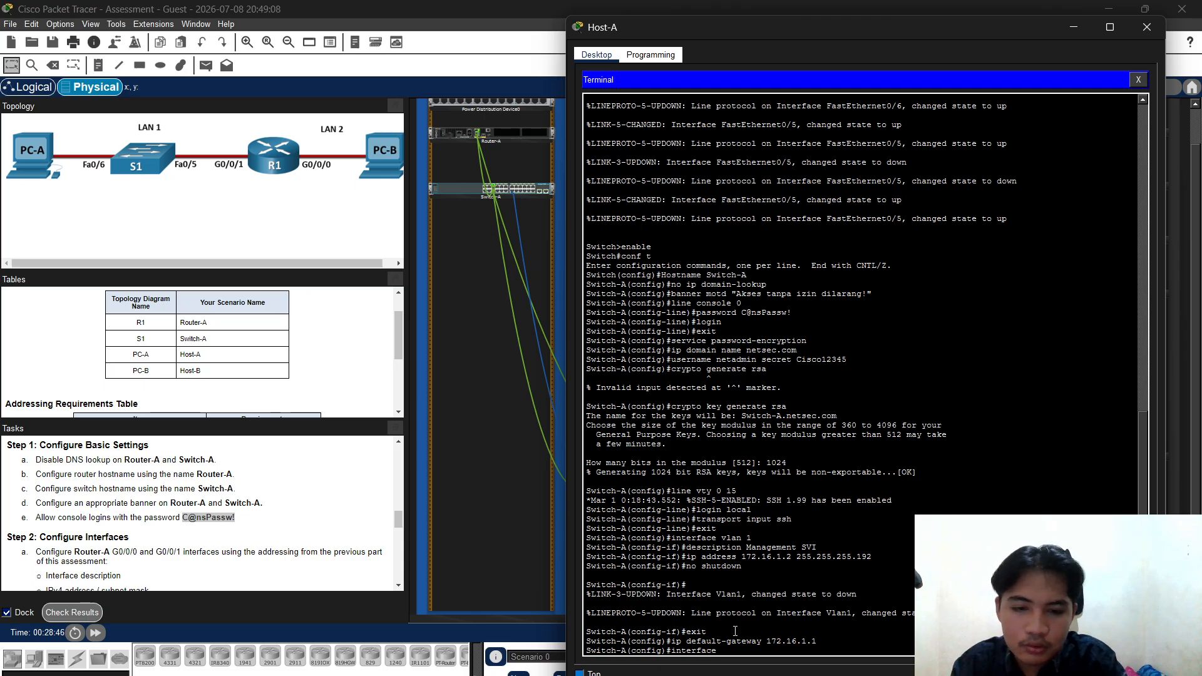
{"action": "type", "text": " range"}
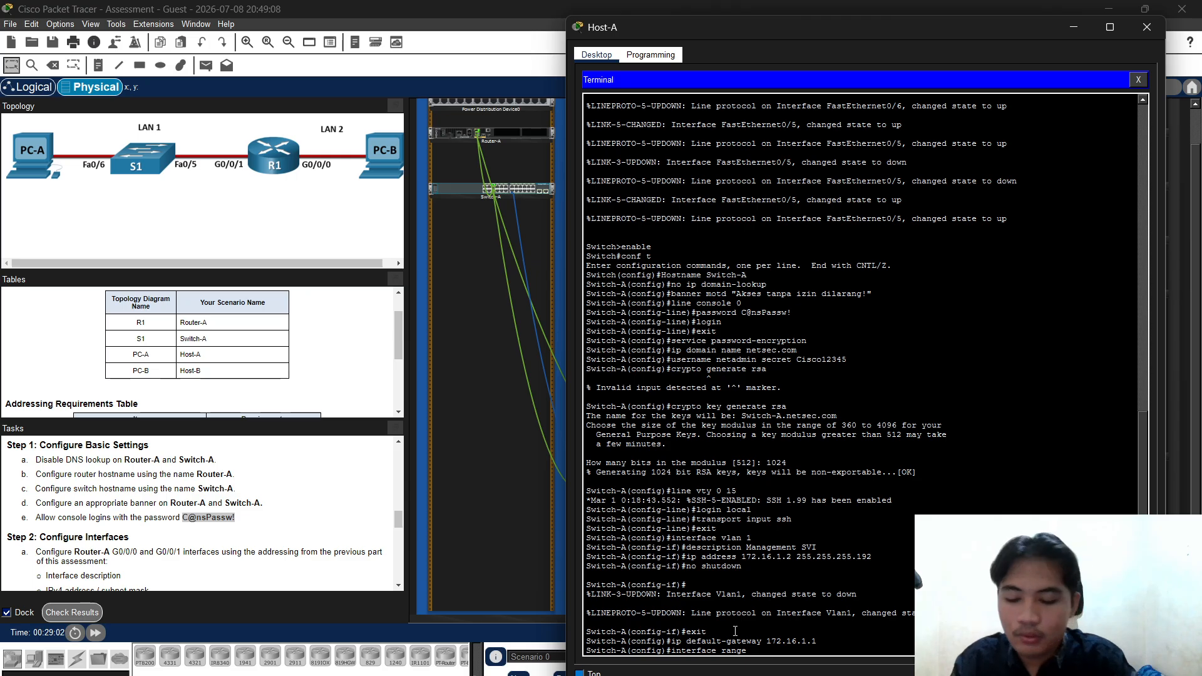
{"action": "type", "text": "fasre"}
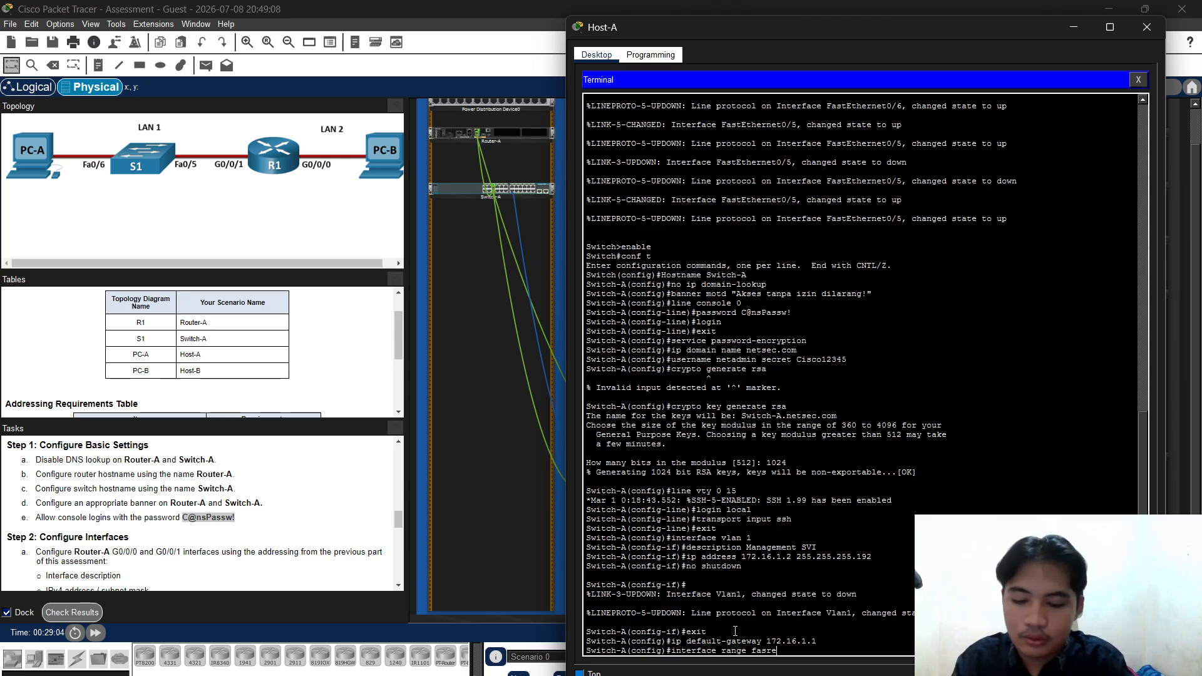
{"action": "type", "text": "thner"}
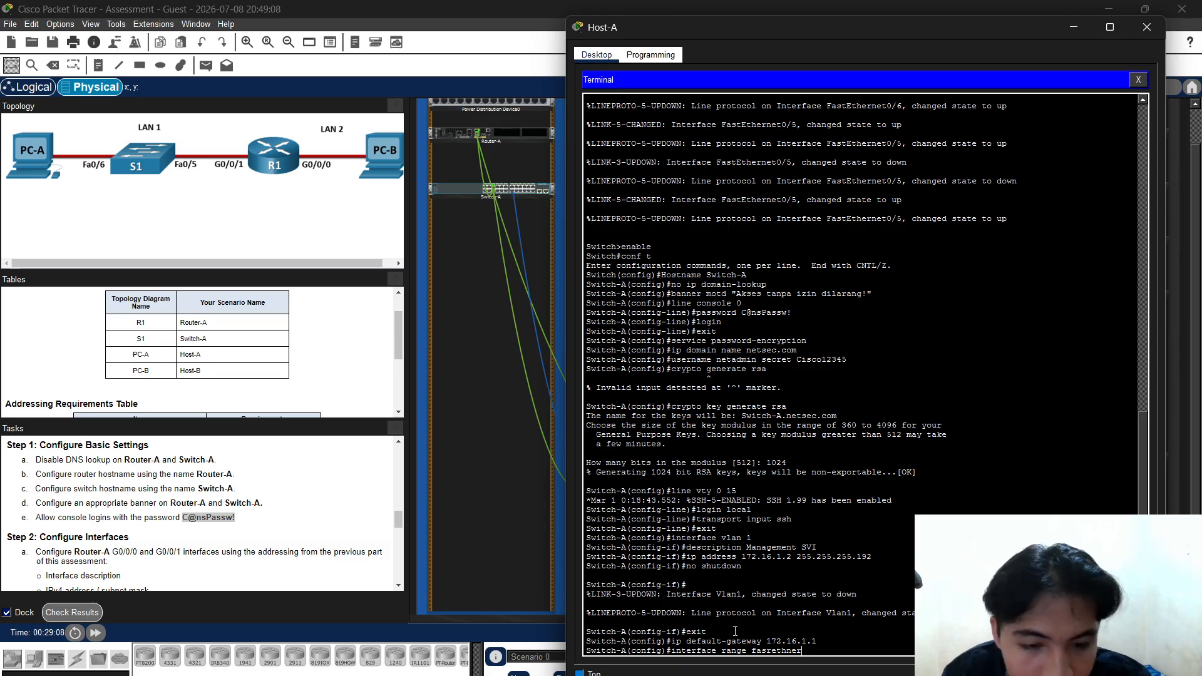
{"action": "key", "text": "BackSpace"}
{"action": "key", "text": "BackSpace"}
{"action": "key", "text": "BackSpace"}
{"action": "key", "text": "BackSpace"}
{"action": "key", "text": "BackSpace"}
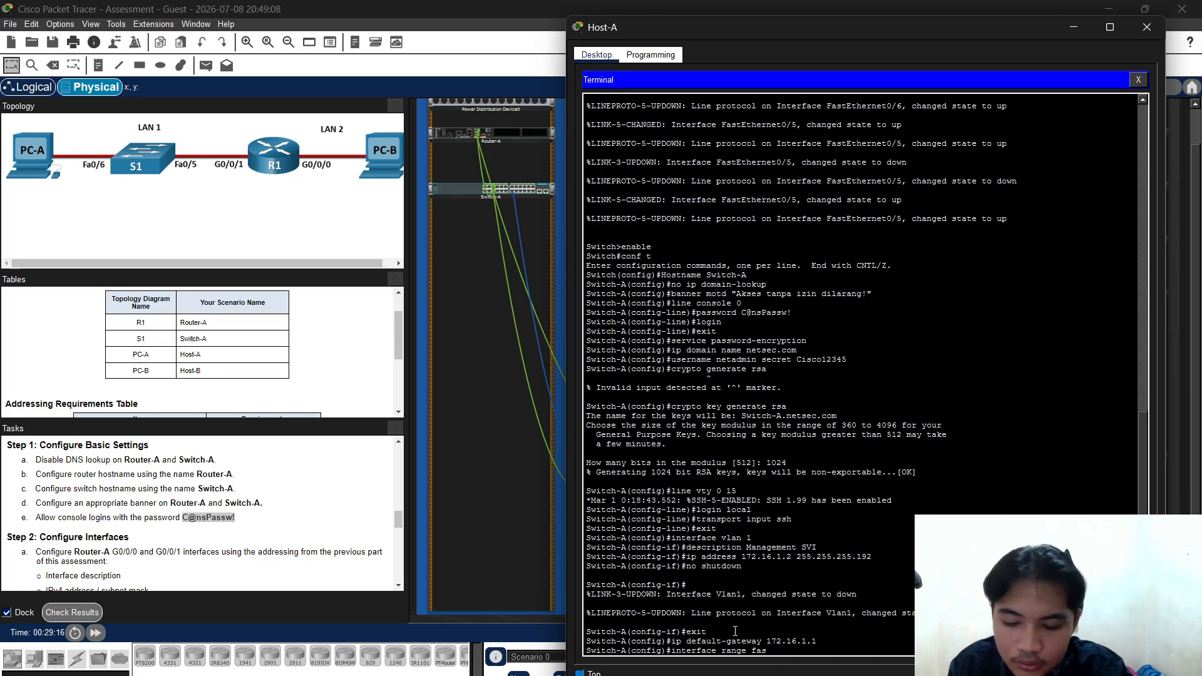
{"action": "type", "text": "tet"}
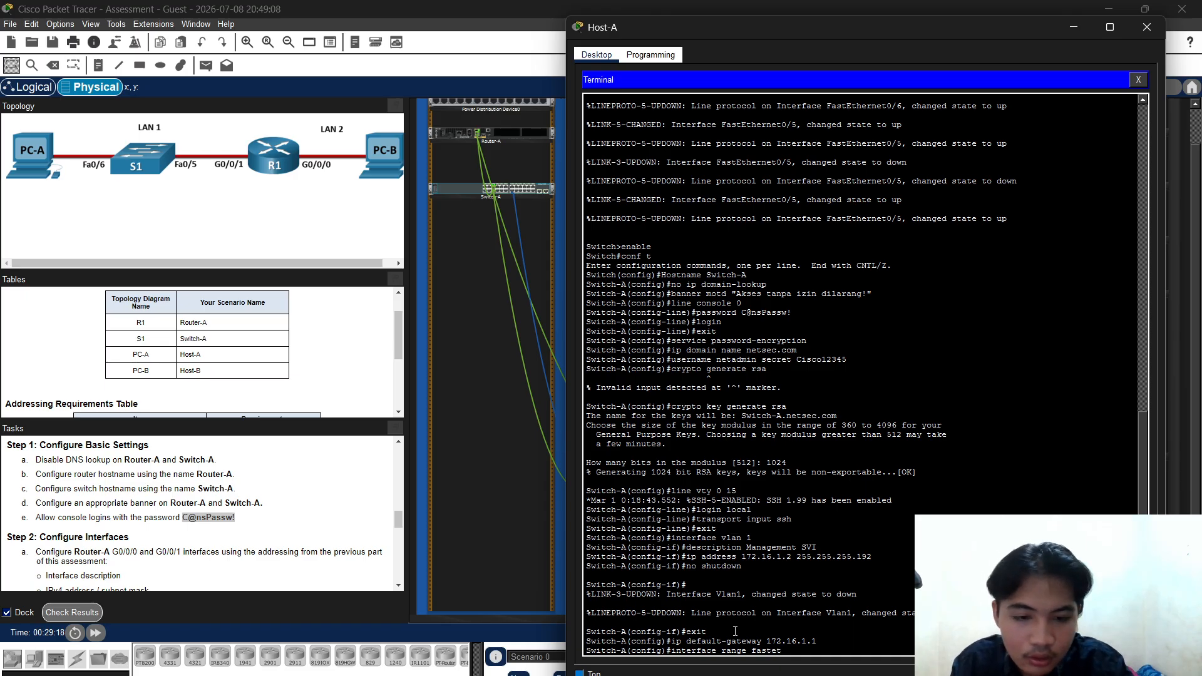
{"action": "type", "text": "hernet"}
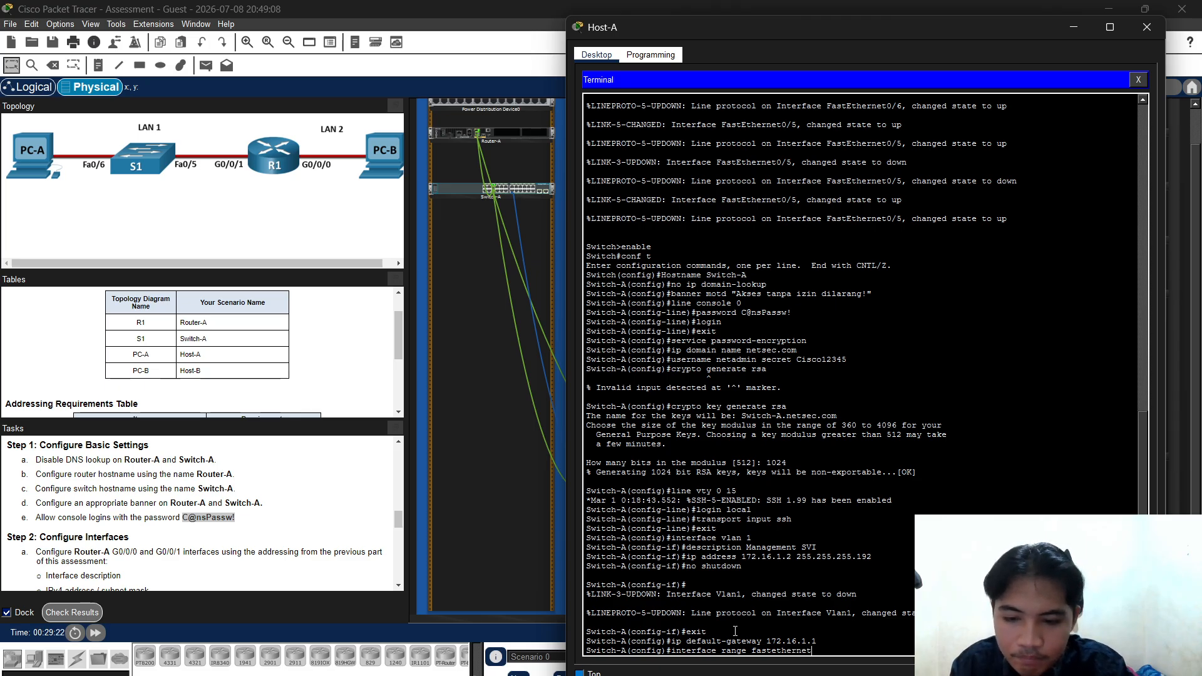
{"action": "type", "text": " 0/1-2"}
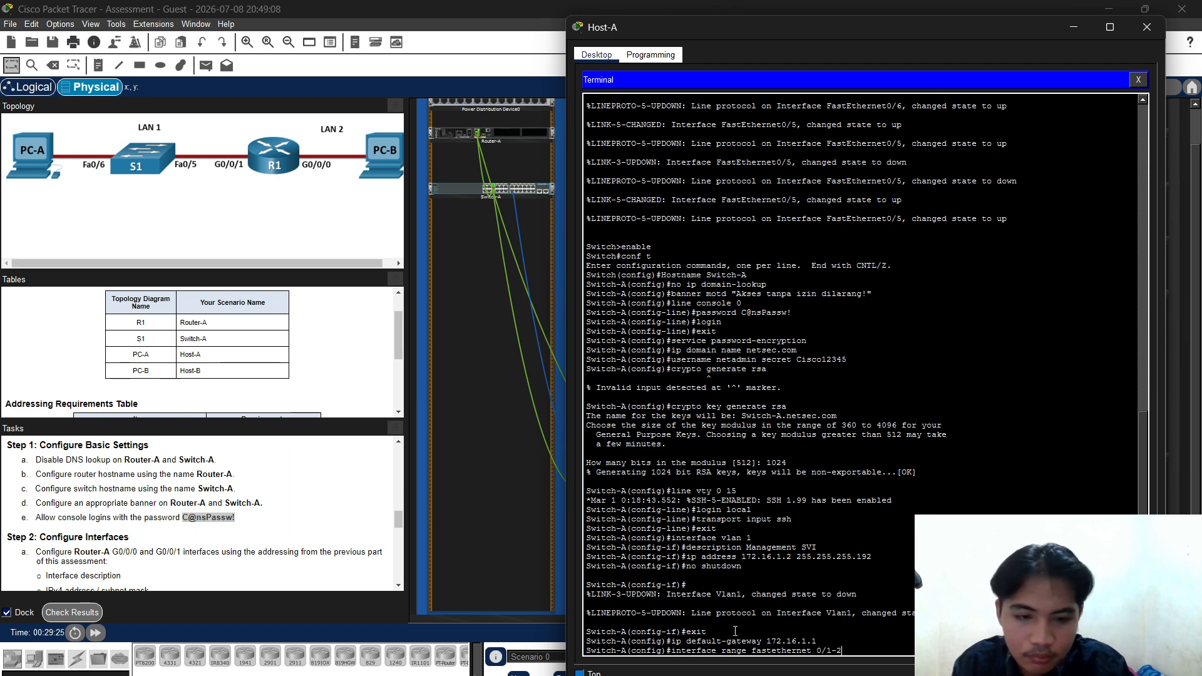
{"action": "key", "text": "BackSpace"}
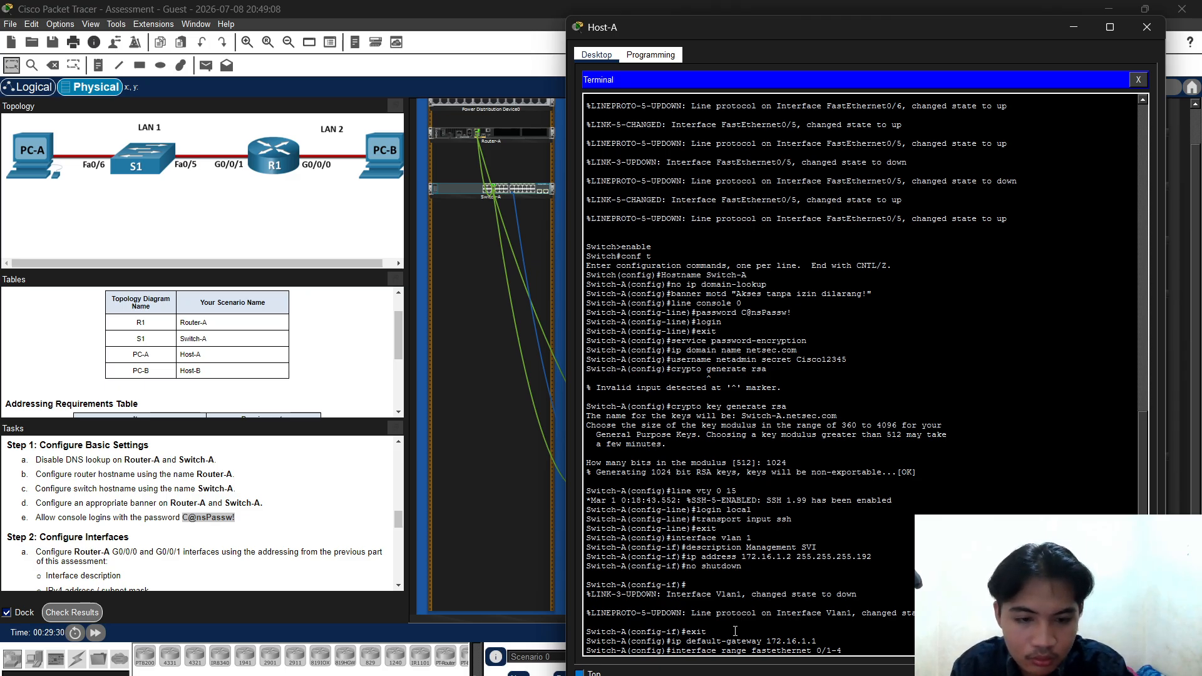
{"action": "type", "text": ","}
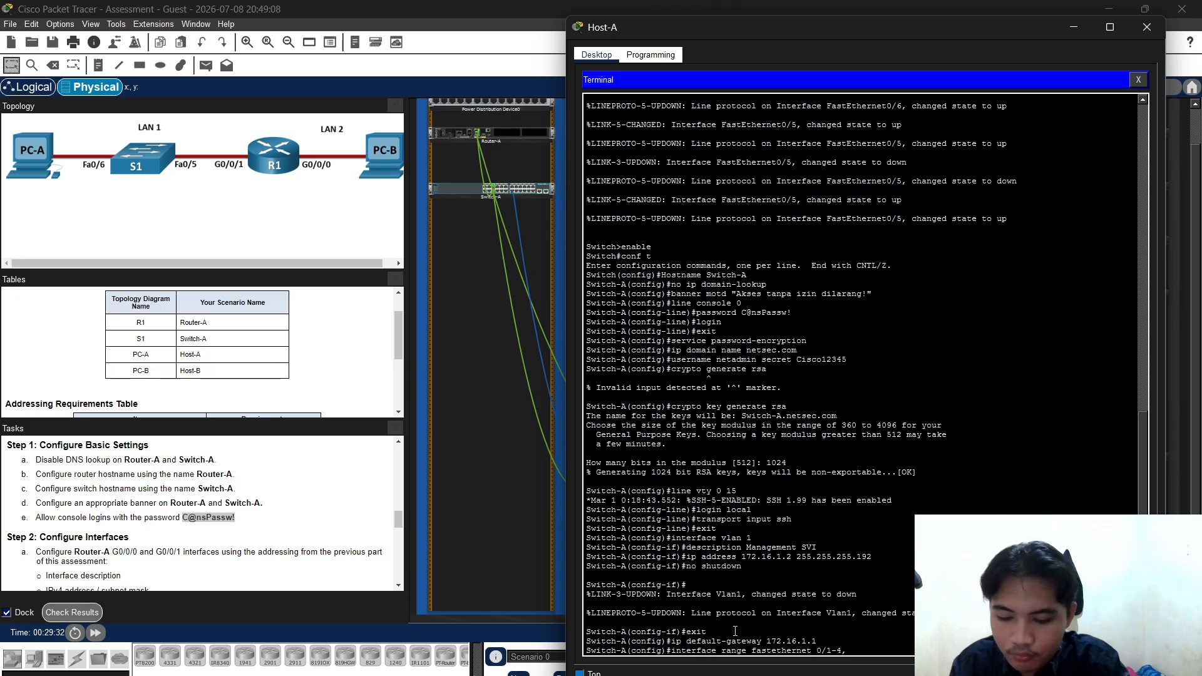
{"action": "type", "text": " faste"}
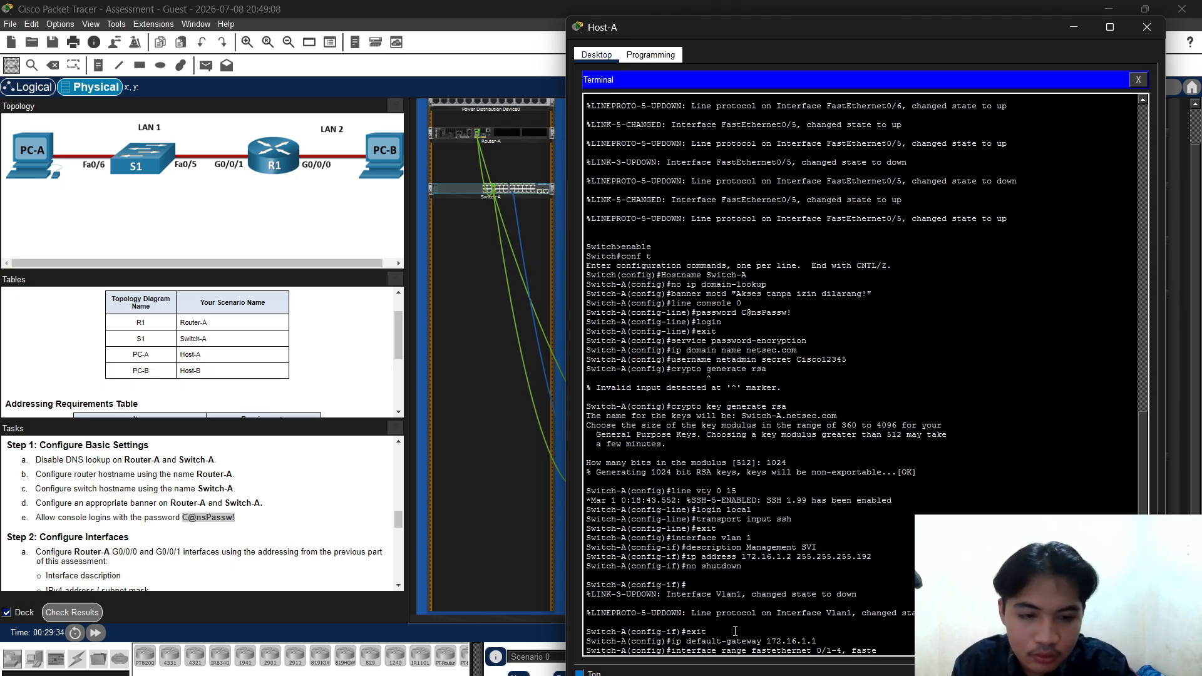
{"action": "type", "text": "thernet"}
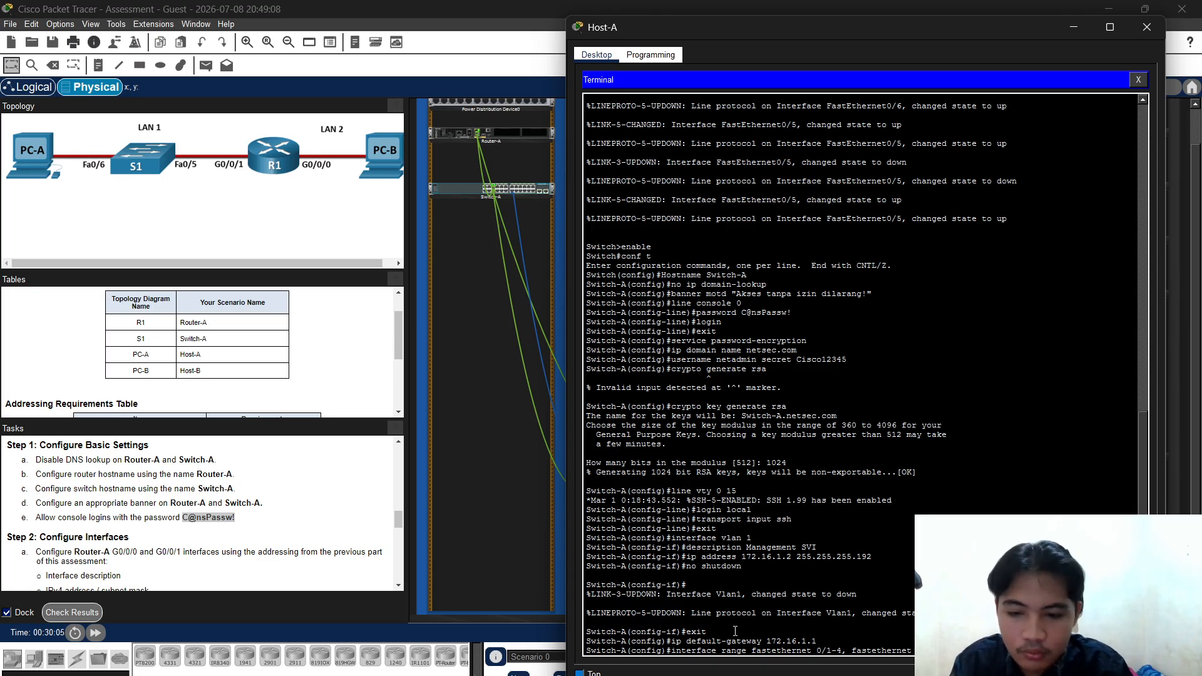
{"action": "key", "text": "Return"}
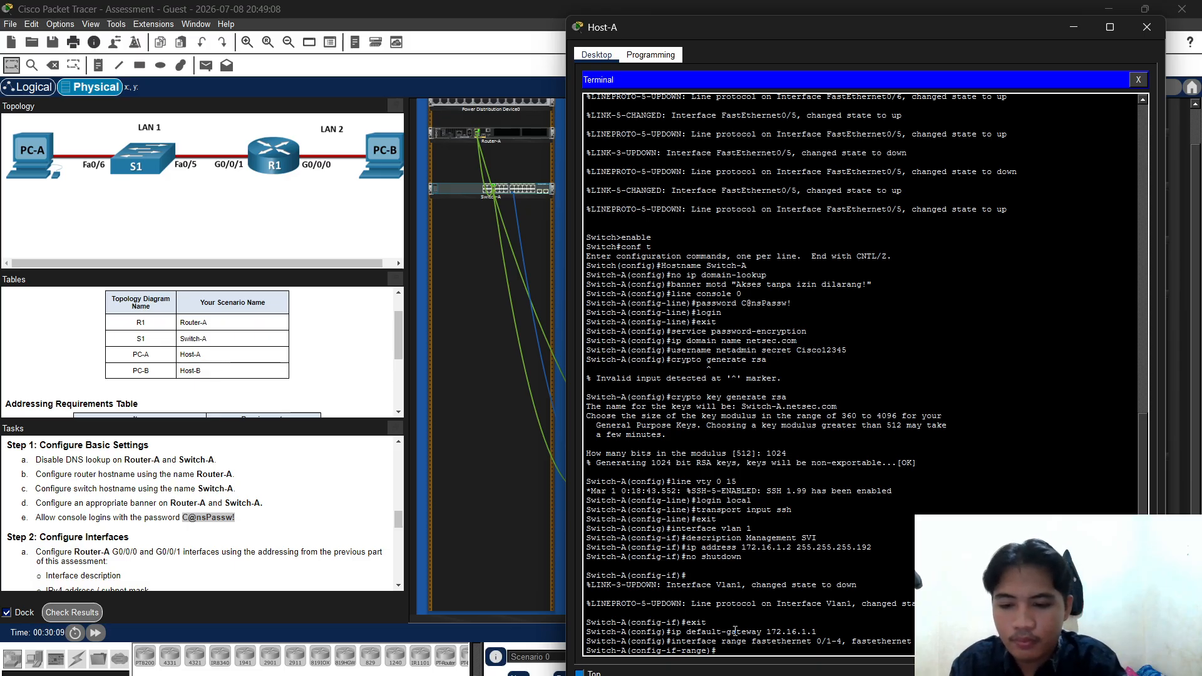
Describe ports Fa0/1-4, Fa0/7-24 and Gi0/1-2 as 'Intentionally shutdown' and shut them down
{"action": "type", "text": "des"}
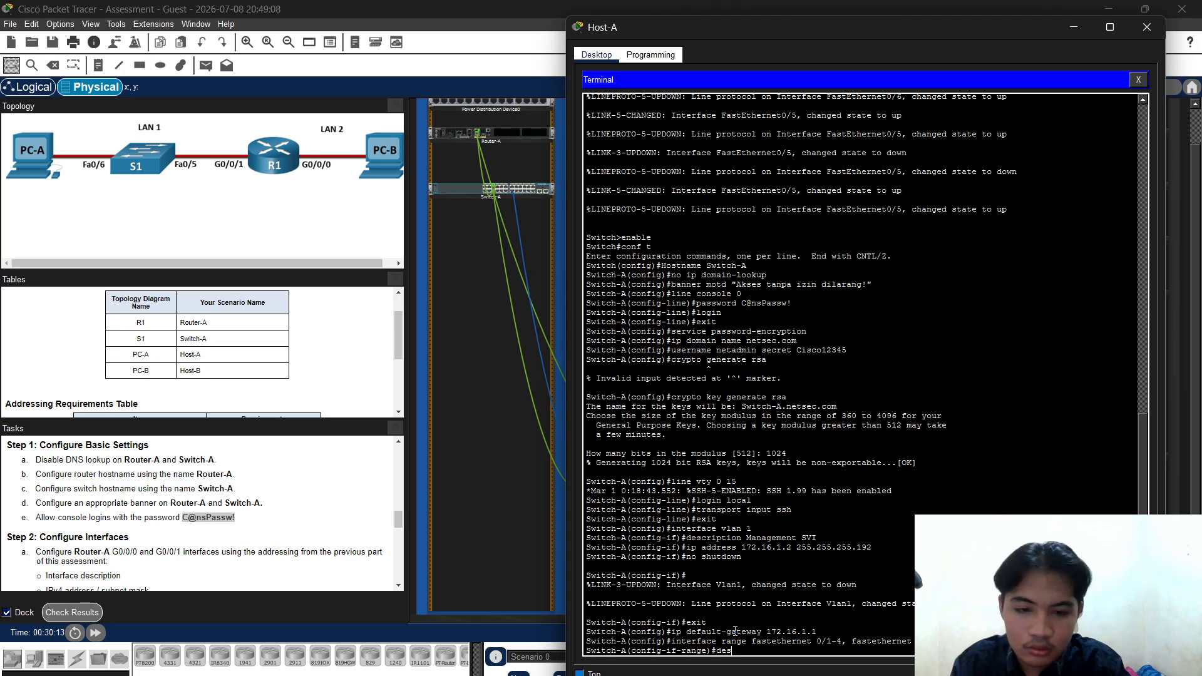
{"action": "type", "text": "crip"}
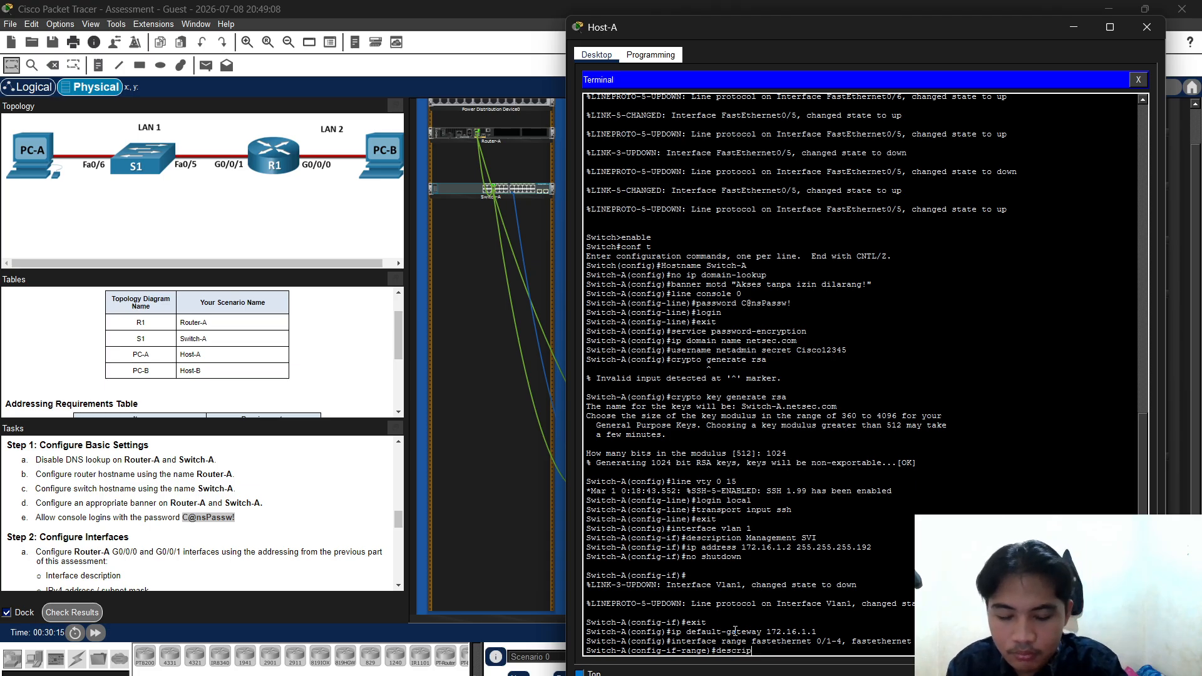
{"action": "type", "text": "tionmn"}
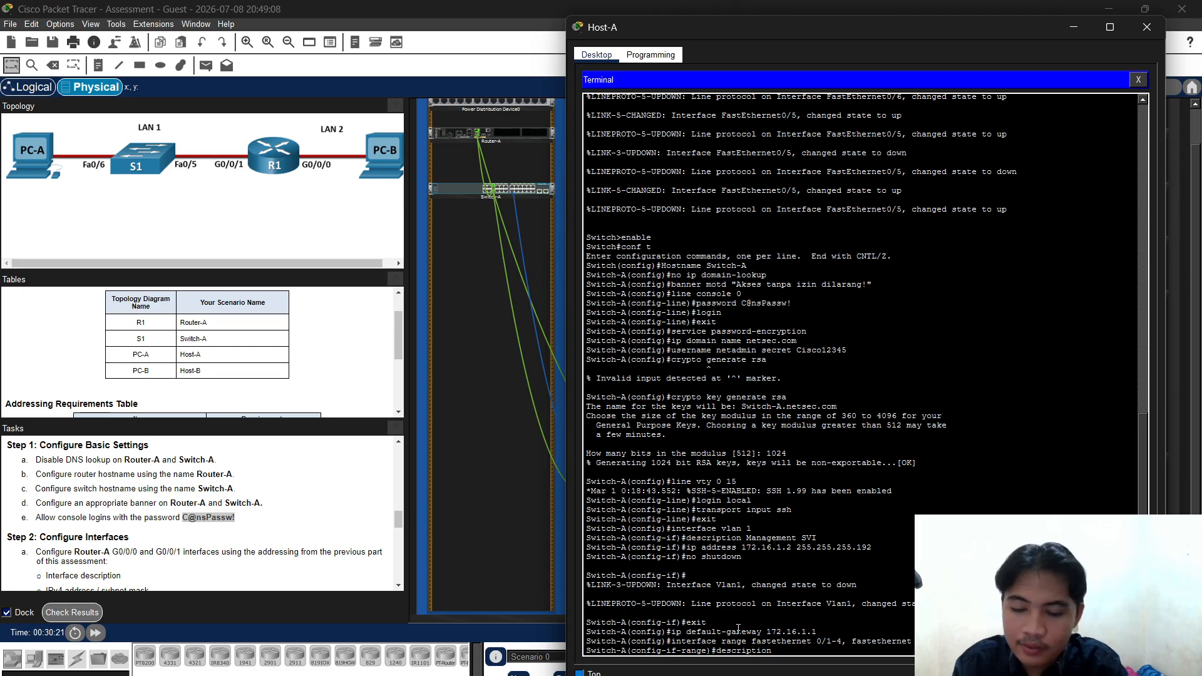
{"action": "type", "text": "Inte"}
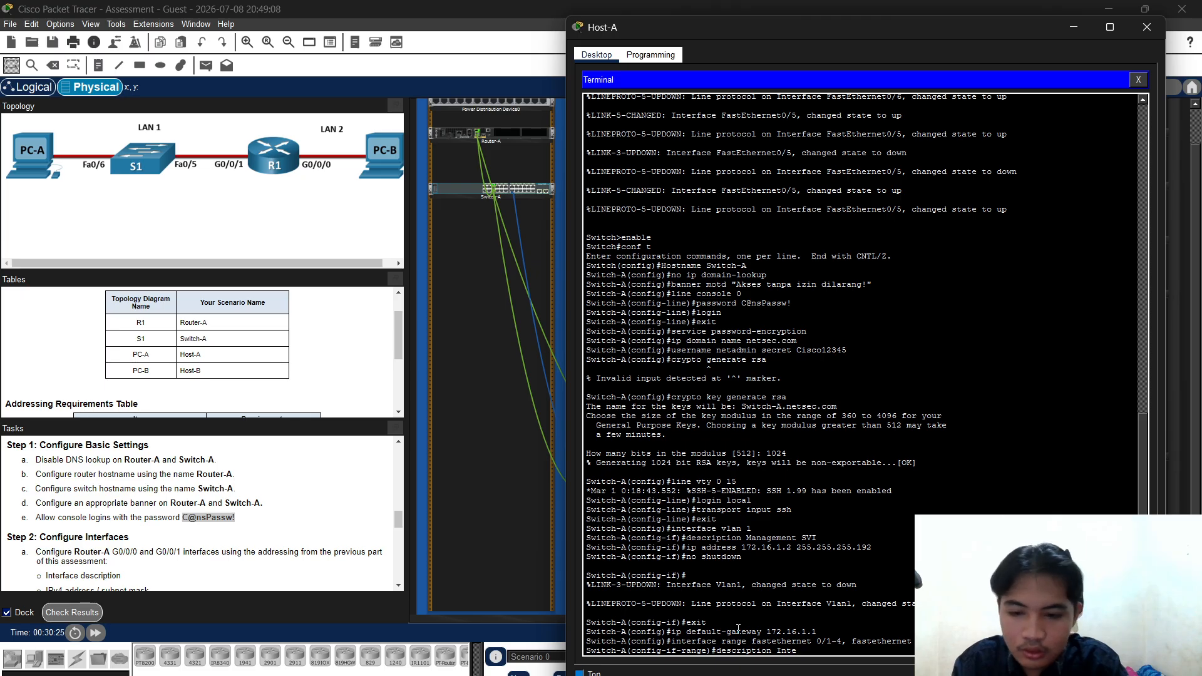
{"action": "type", "text": "ntional"}
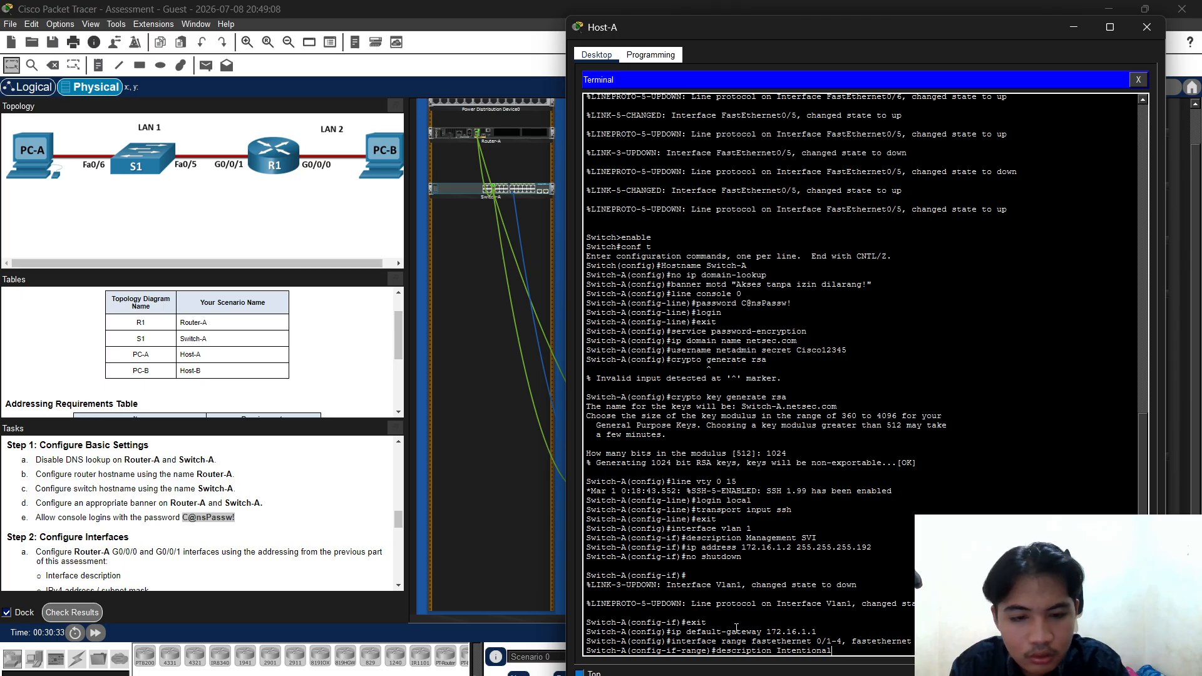
{"action": "type", "text": "l"}
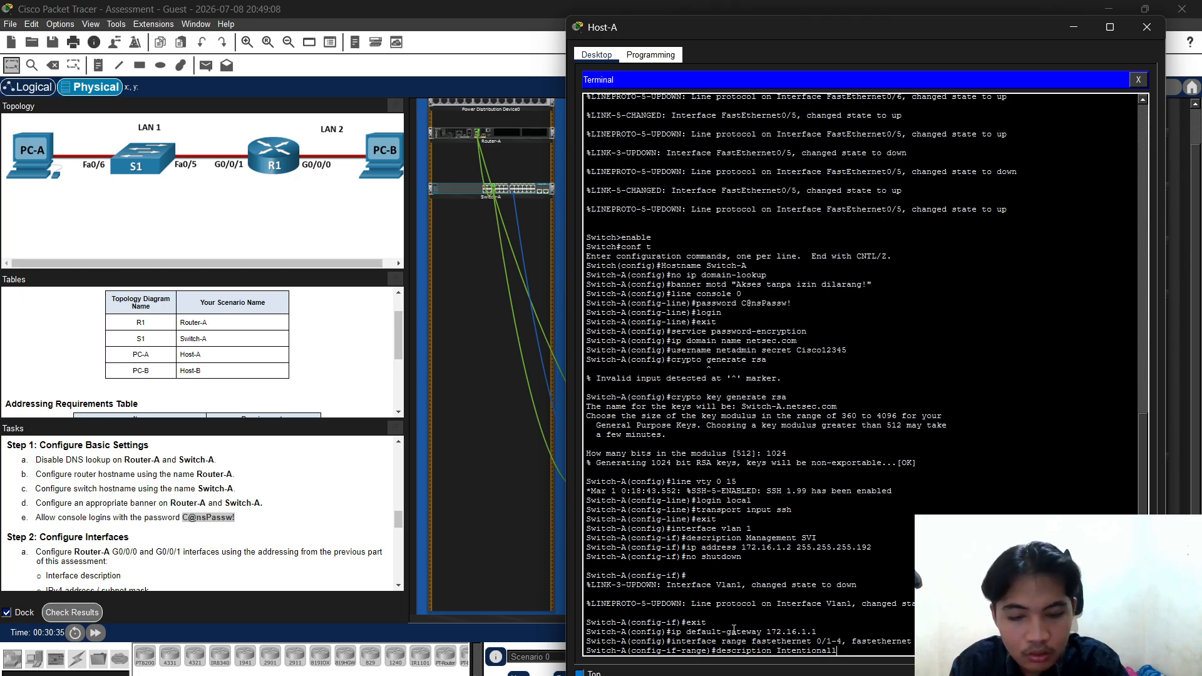
{"action": "type", "text": "y sh"}
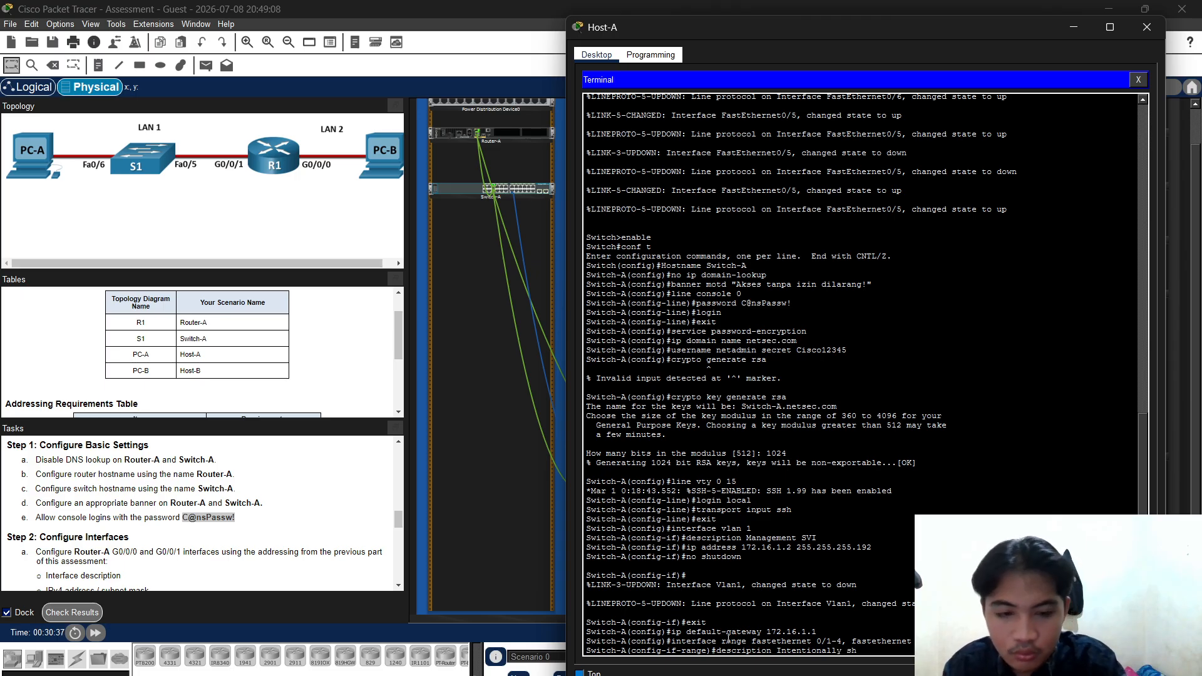
{"action": "type", "text": "o"}
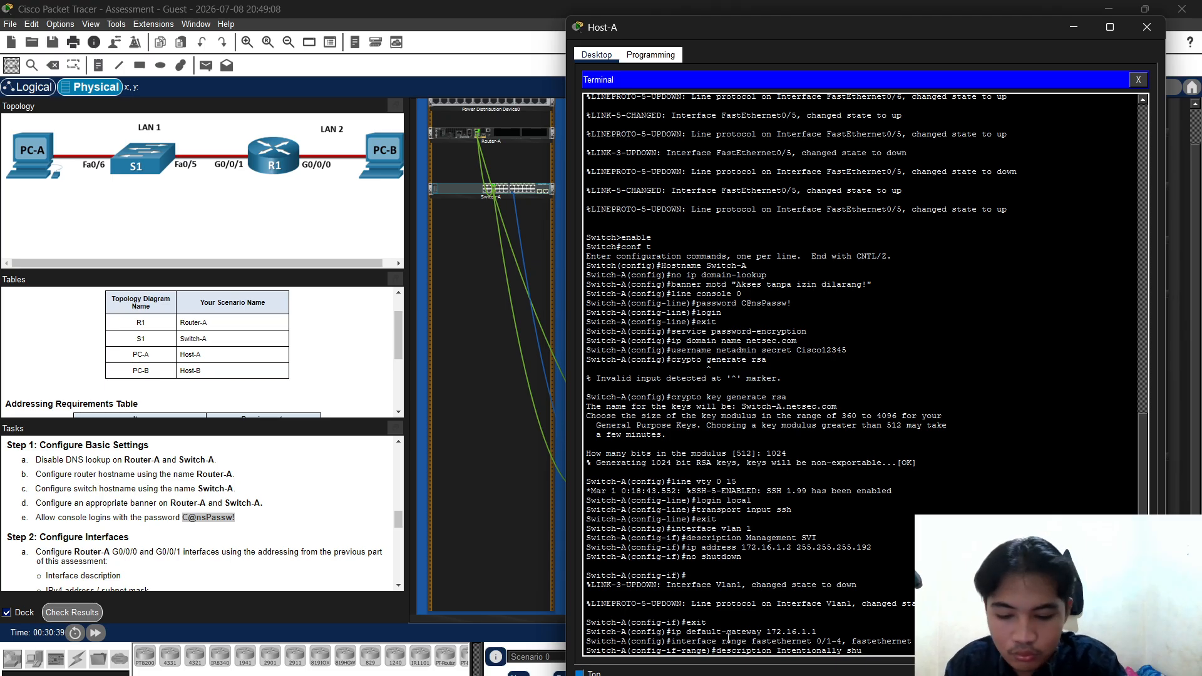
{"action": "type", "text": "td"}
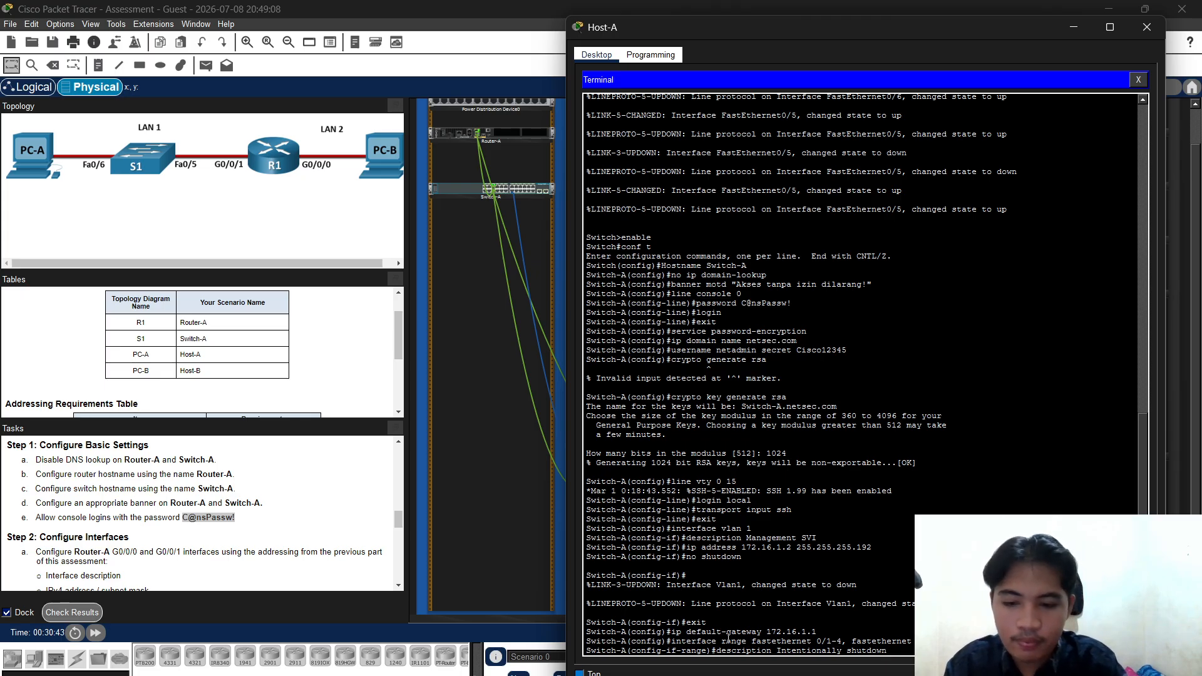
{"action": "type", "text": "own"}
{"action": "key", "text": "Return"}
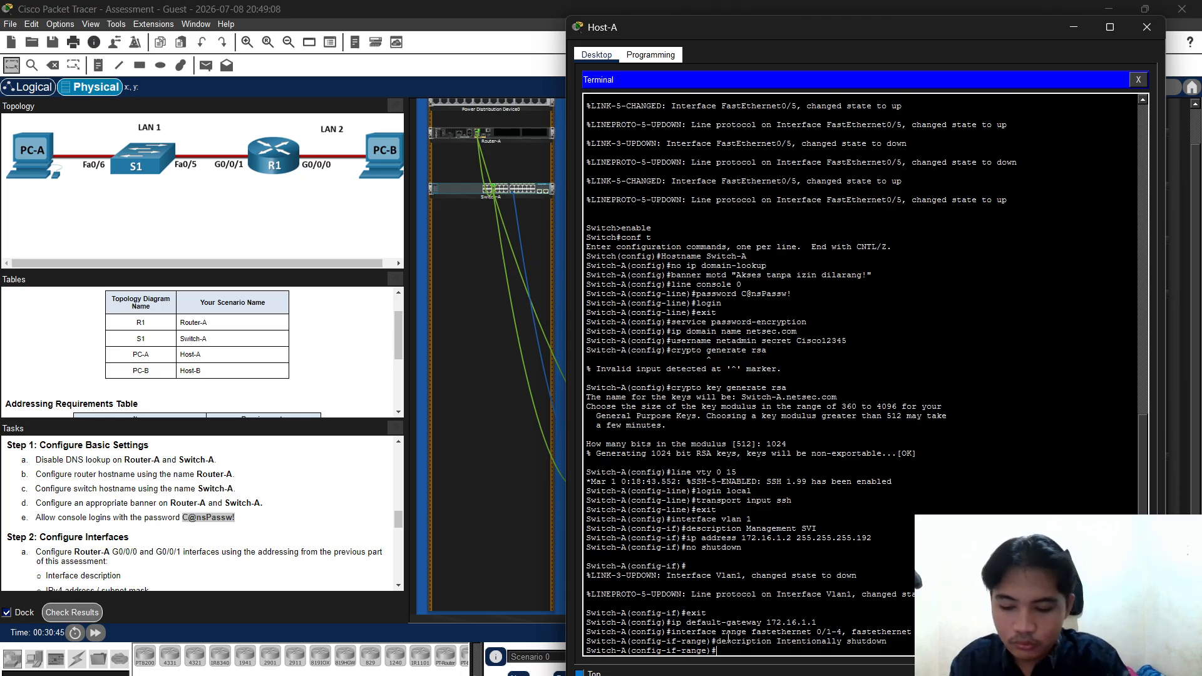
{"action": "type", "text": "shutdown"}
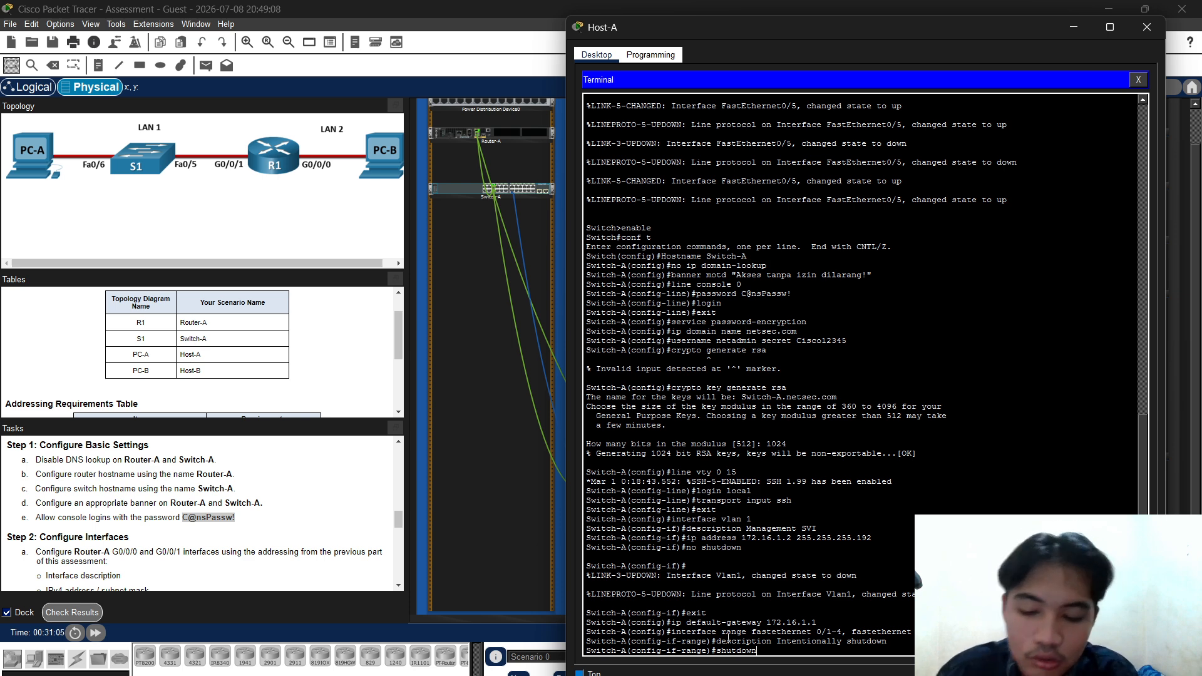
{"action": "key", "text": "Return"}
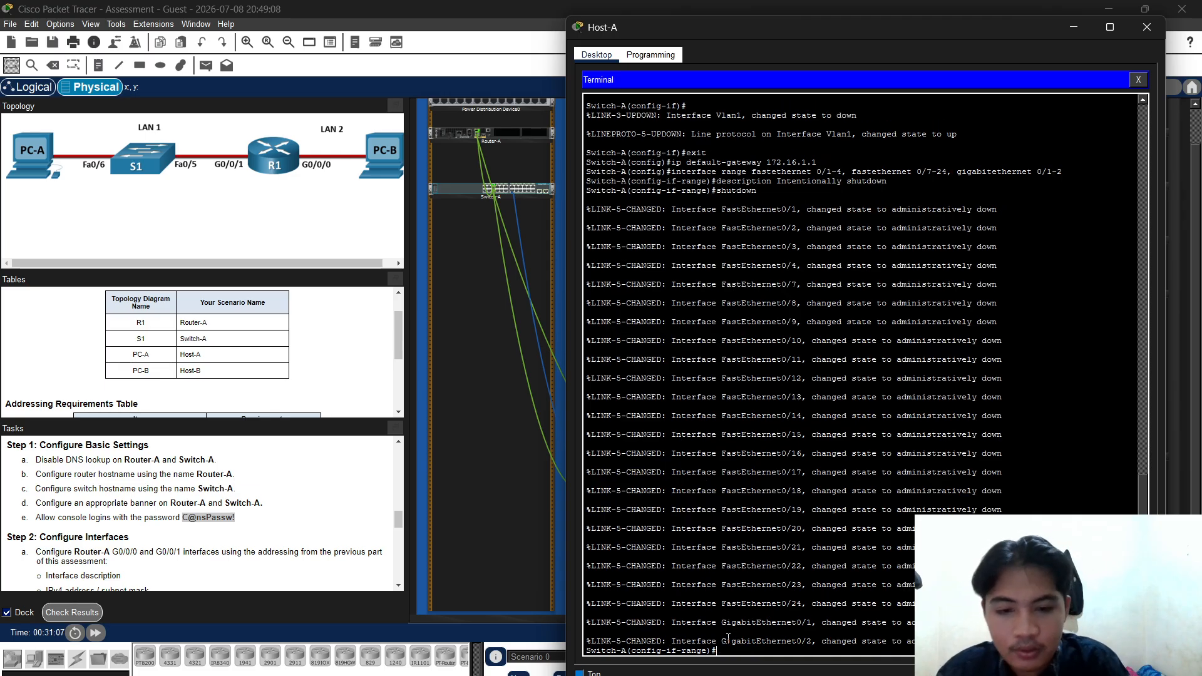
Return to privileged mode and run copy running-config startup-config on Switch-A
{"action": "type", "text": "exit"}
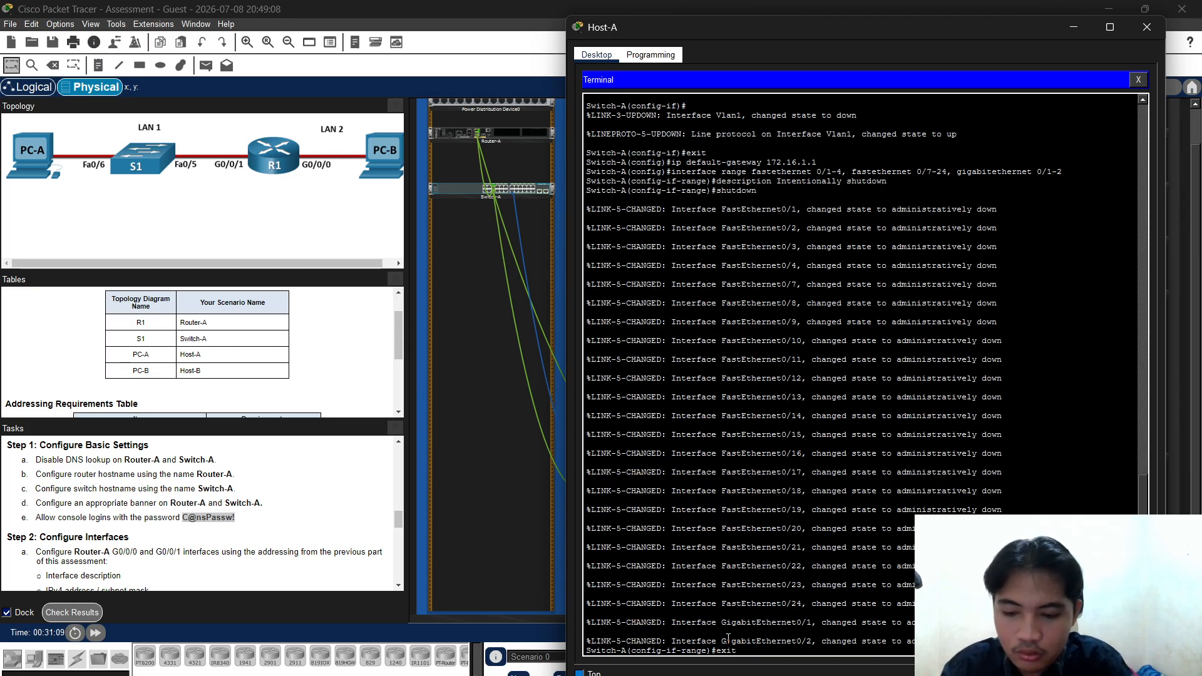
{"action": "key", "text": "Return"}
{"action": "type", "text": "en"}
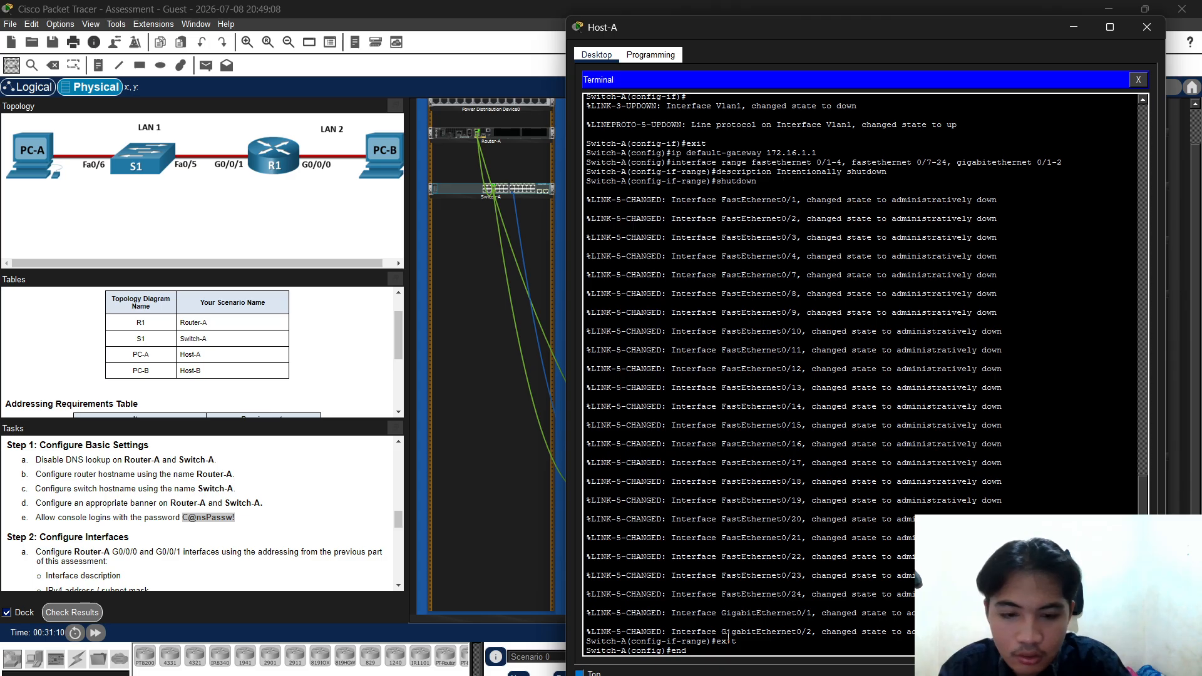
{"action": "type", "text": "d"}
{"action": "key", "text": "Return"}
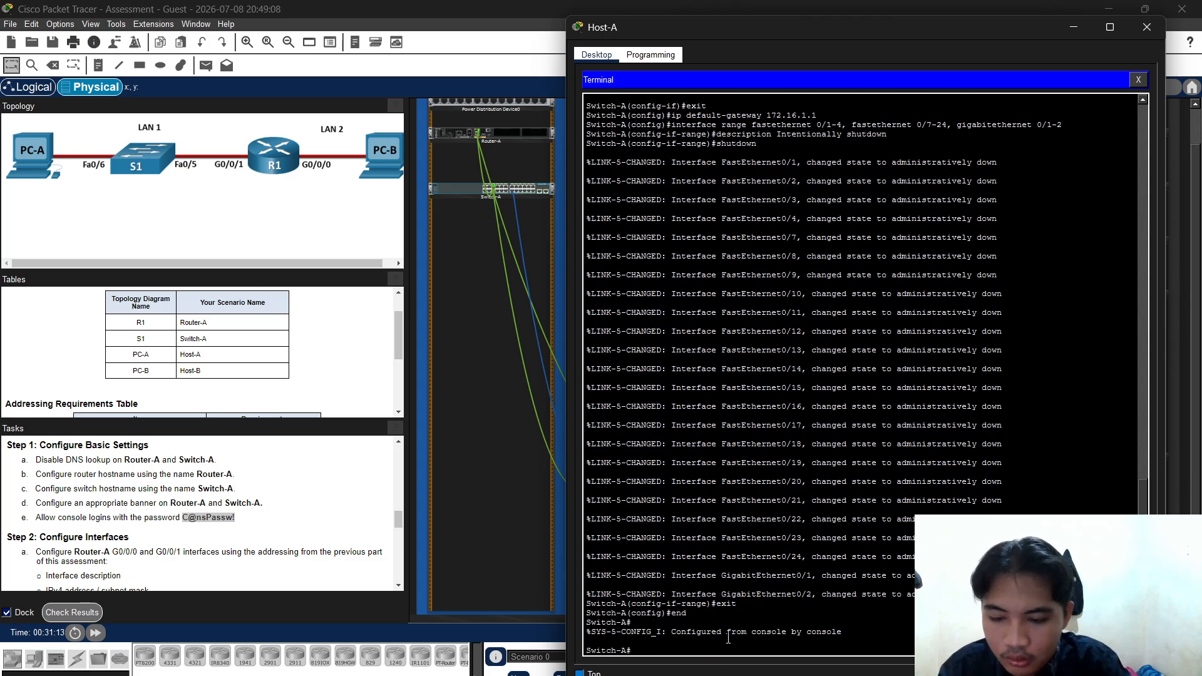
{"action": "type", "text": "copy r"}
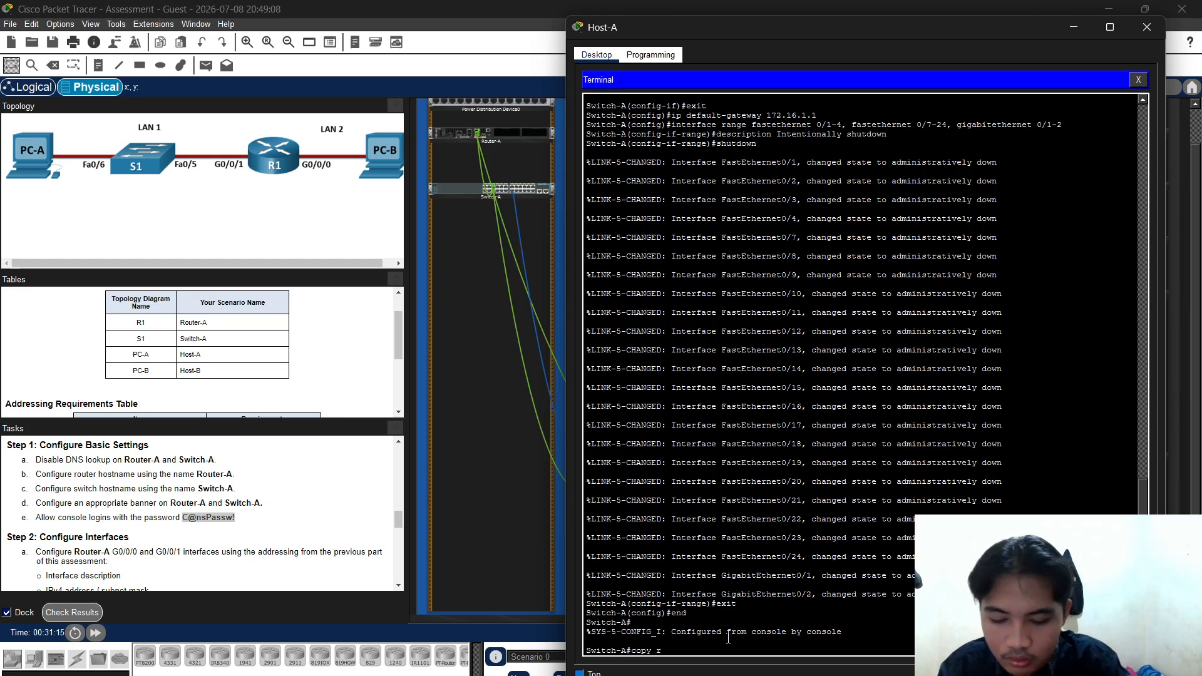
{"action": "type", "text": "unnign"}
{"action": "key", "text": "BackSpace"}
{"action": "key", "text": "BackSpace"}
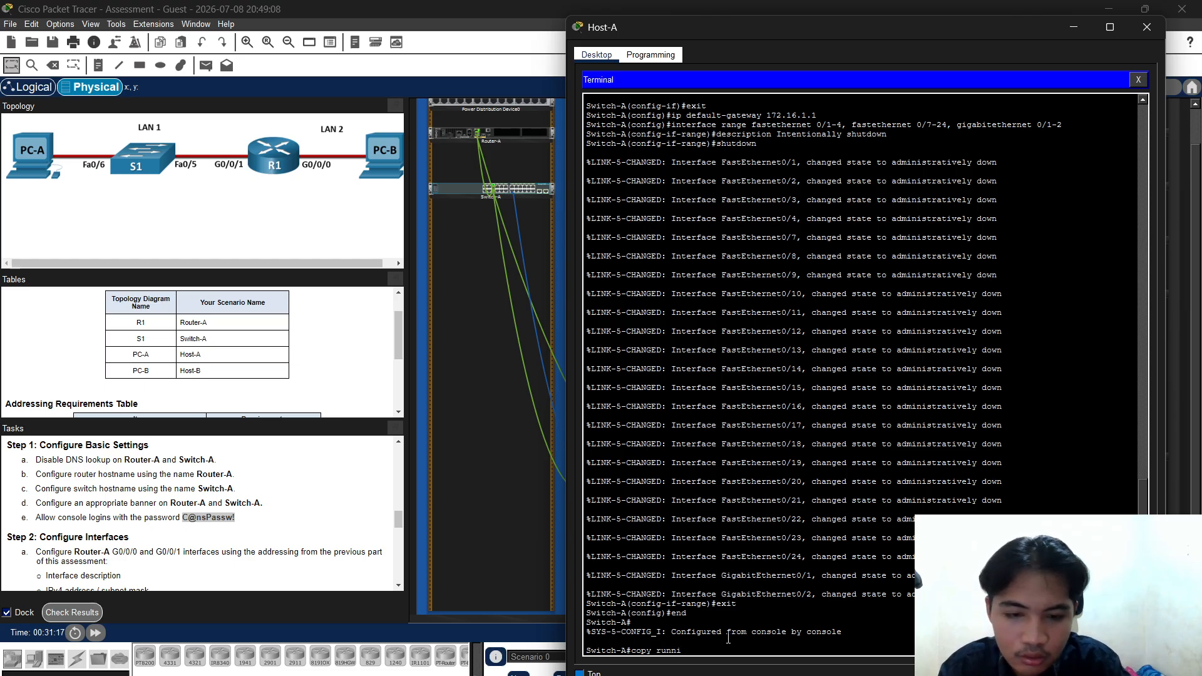
{"action": "type", "text": "ng-"}
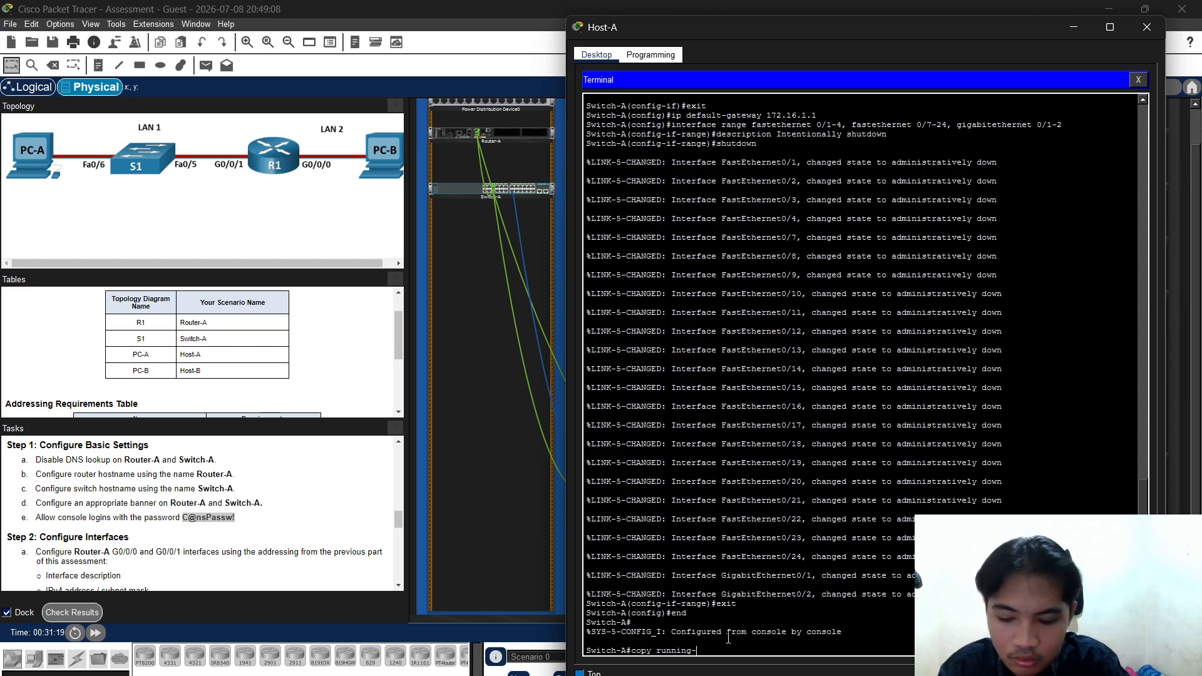
{"action": "type", "text": "co"}
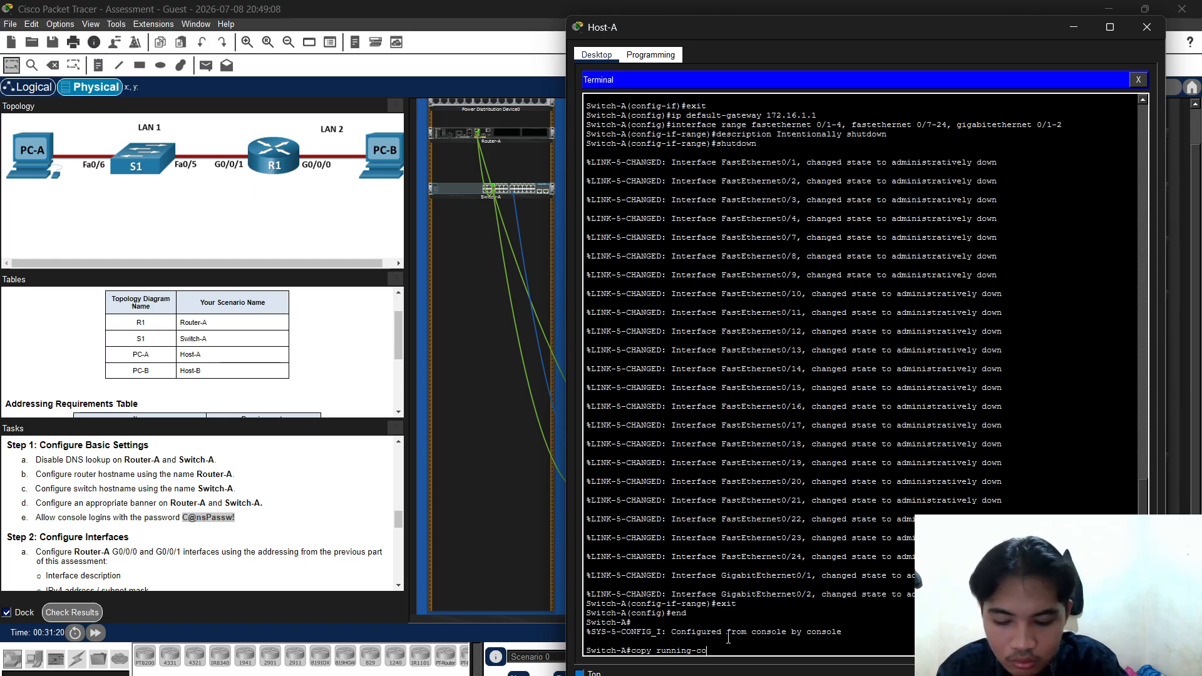
{"action": "type", "text": "nfig s"}
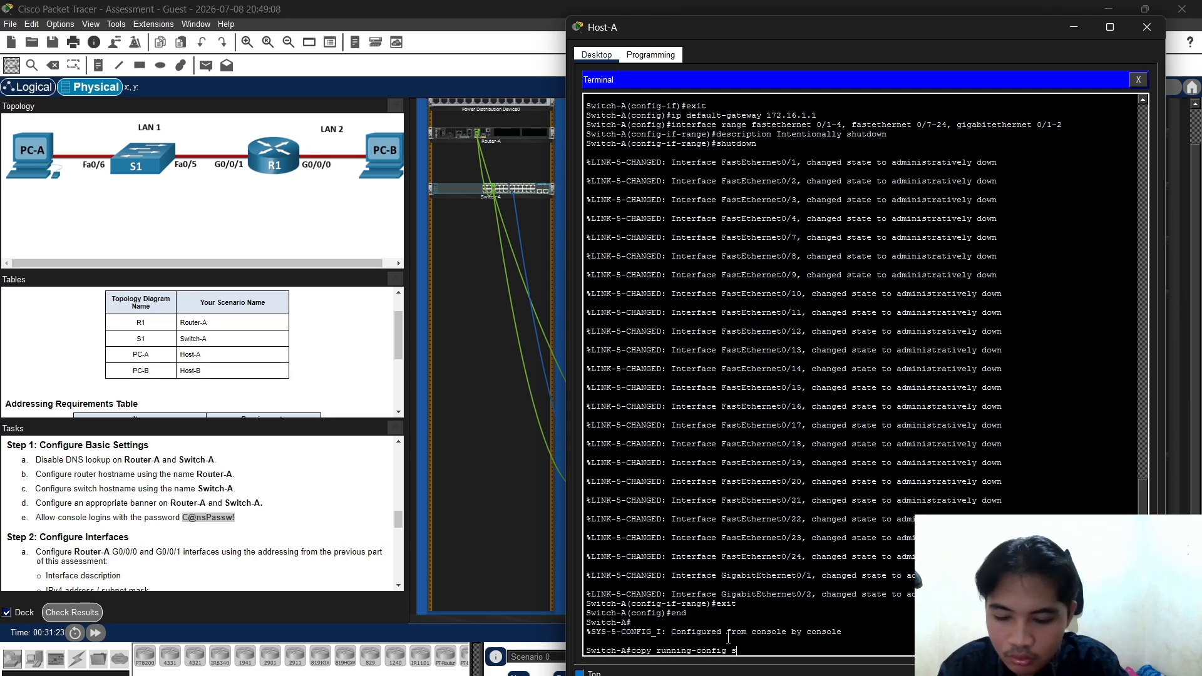
{"action": "type", "text": "tar"}
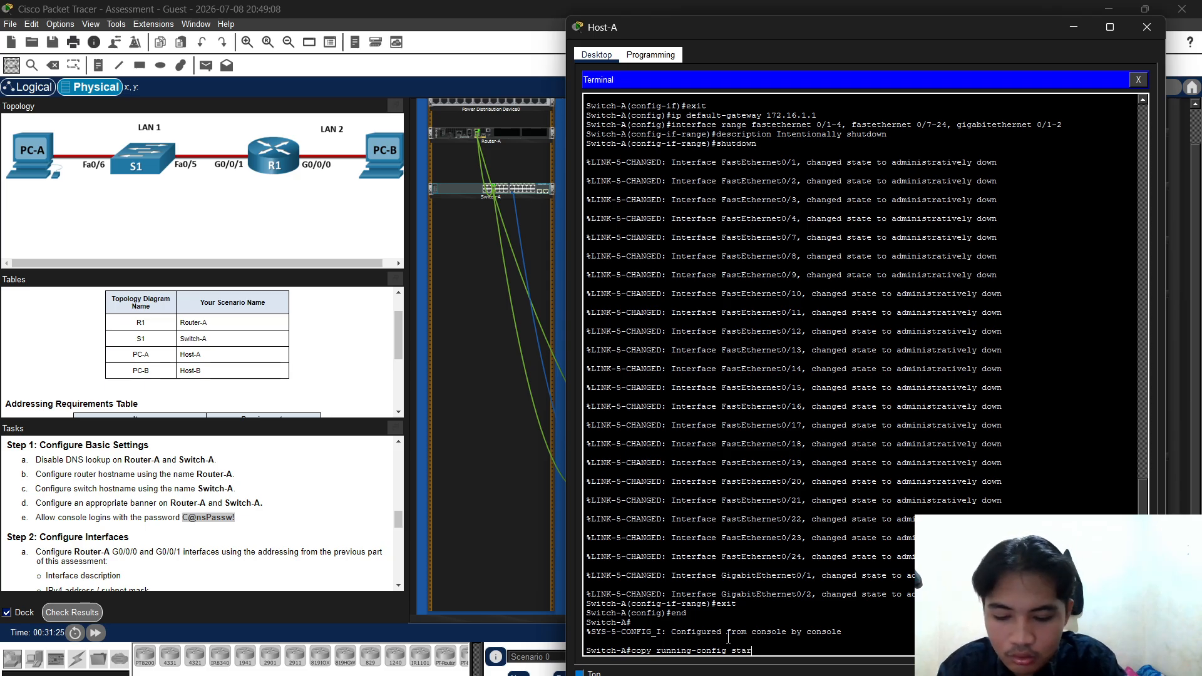
{"action": "type", "text": "tu"}
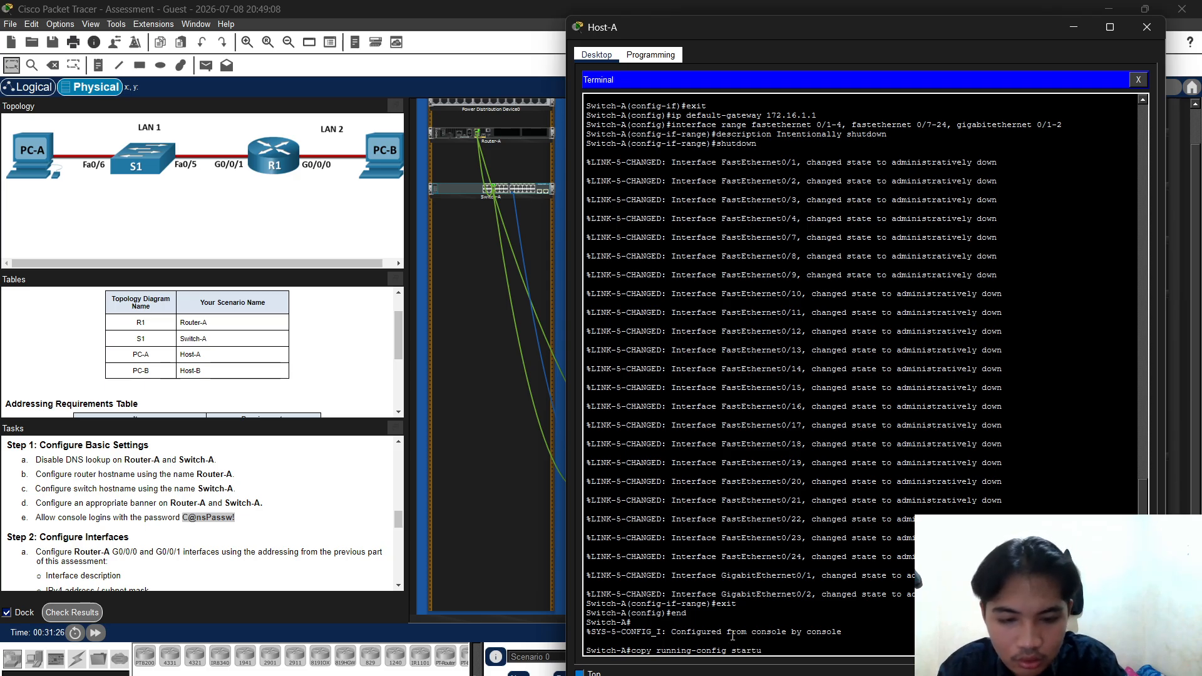
{"action": "type", "text": "p"}
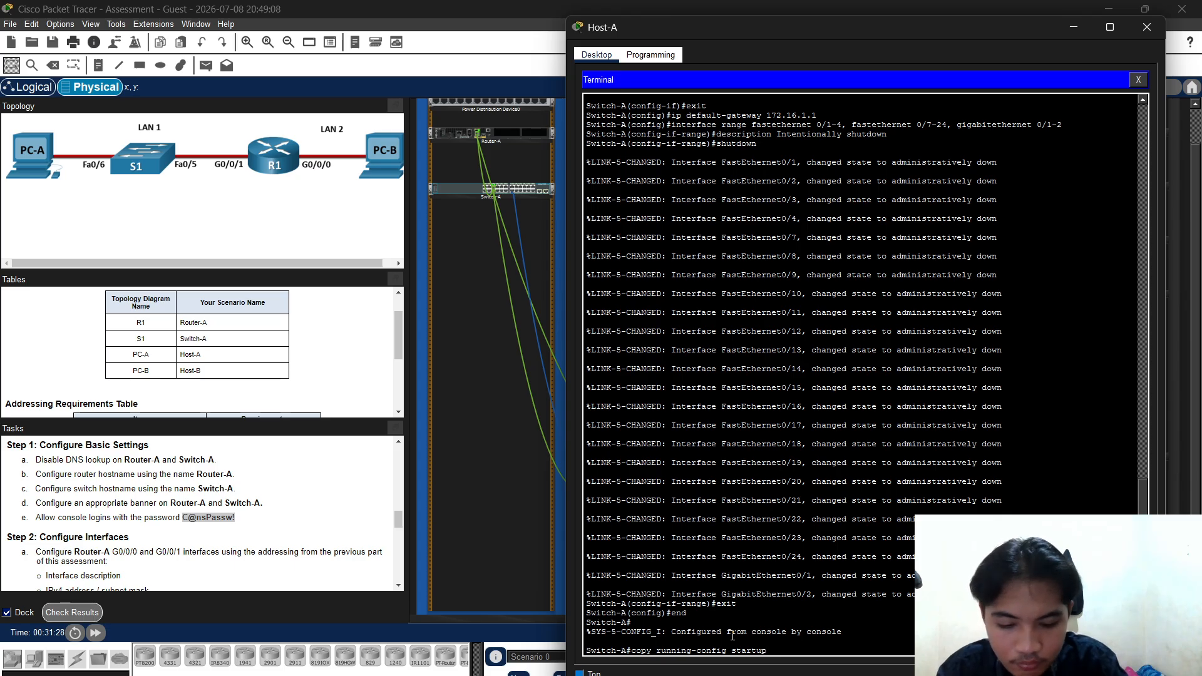
{"action": "type", "text": "-config"}
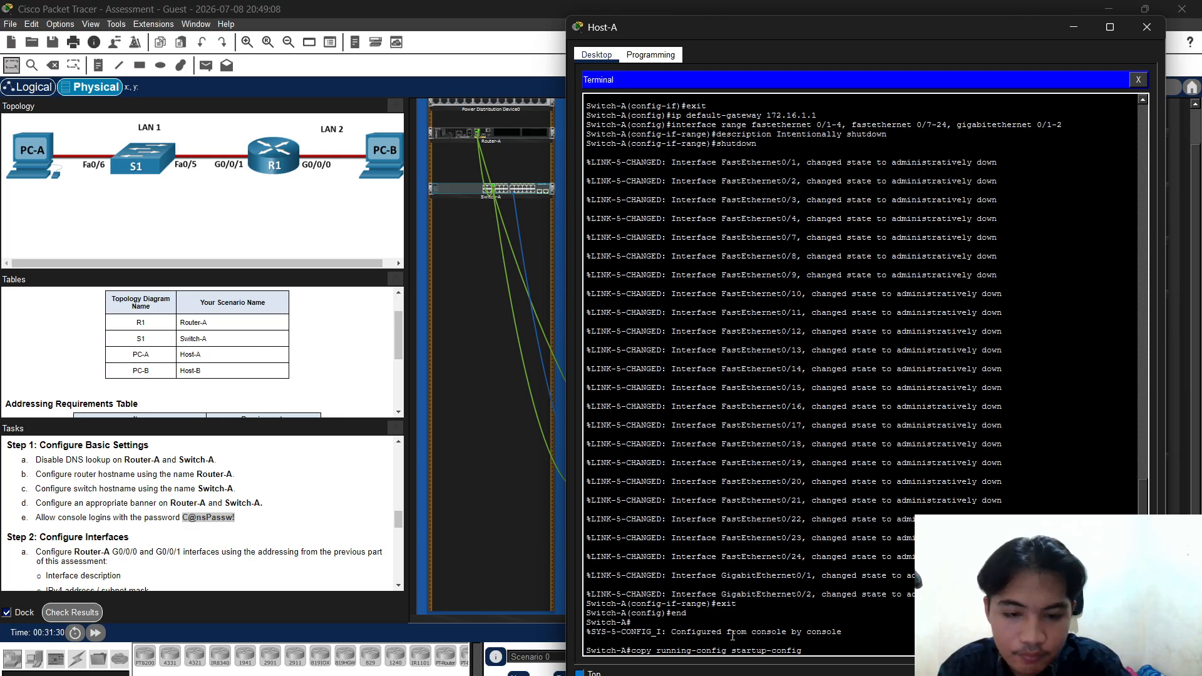
{"action": "key", "text": "Return"}
{"action": "key", "text": "Return"}
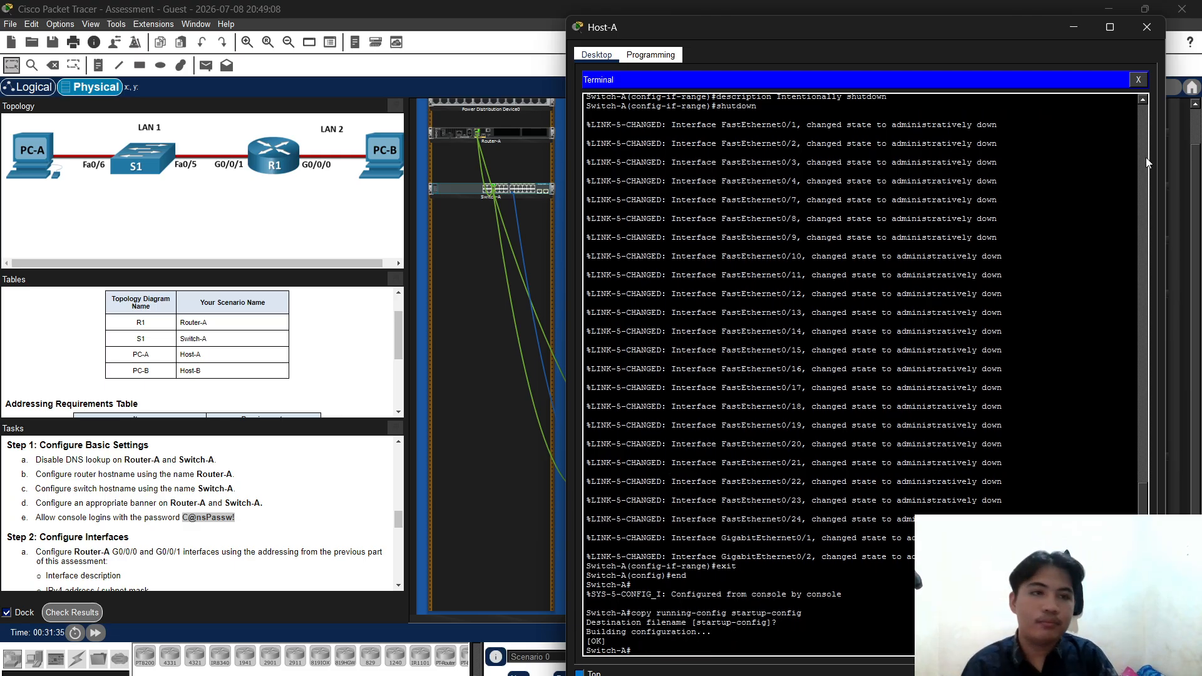
Give Host-A IPv4 172.16.1.62, mask 255.255.255.192 and default gateway 172.16.1.1
{"action": "left_click", "coordinate": [1138, 80]}
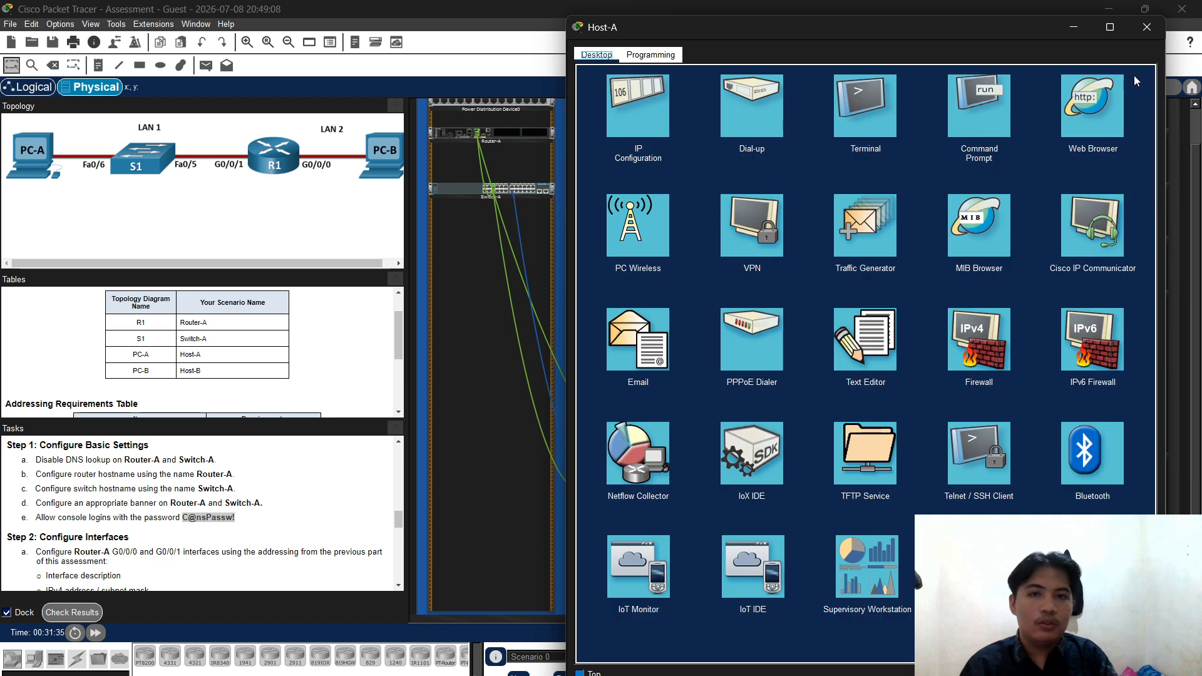
{"action": "left_click", "coordinate": [625, 130]}
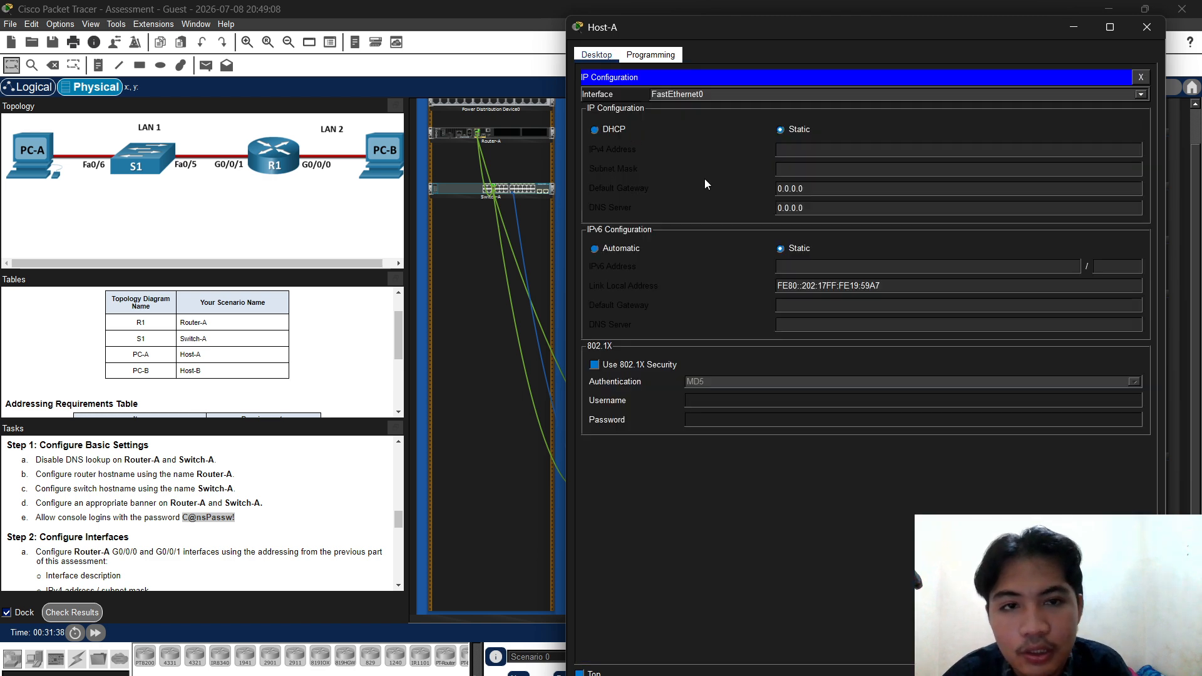
{"action": "left_click", "coordinate": [788, 152]}
{"action": "type", "text": "1"}
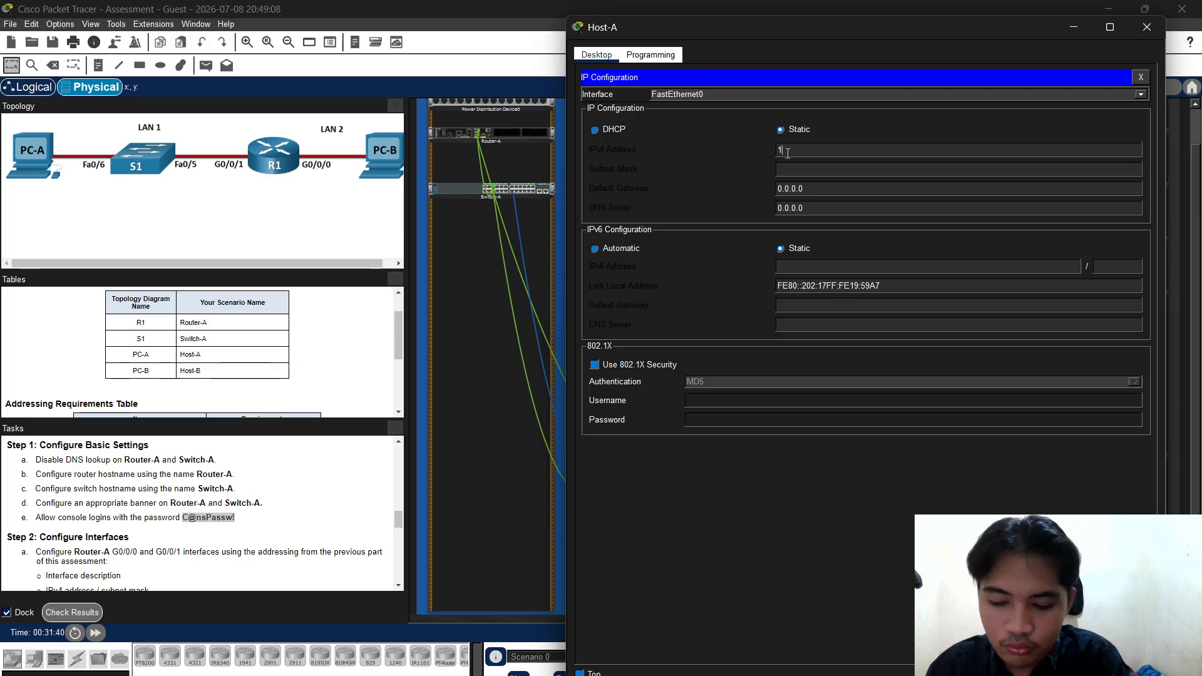
{"action": "type", "text": "72"}
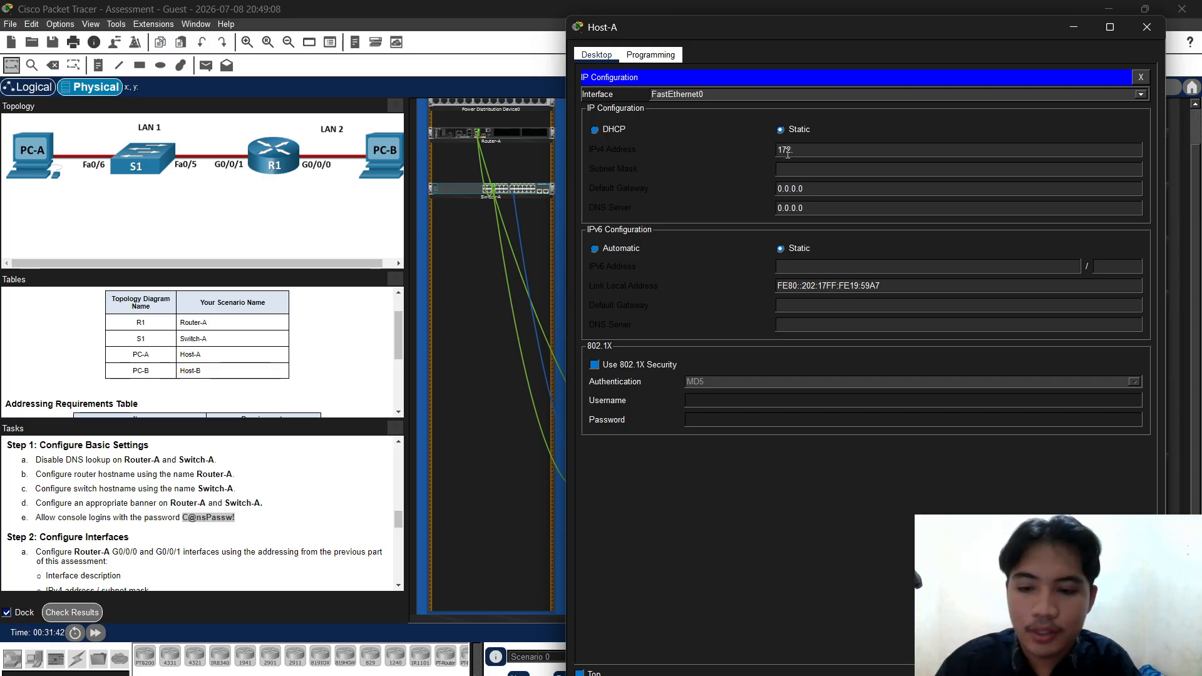
{"action": "type", "text": ".16.1"}
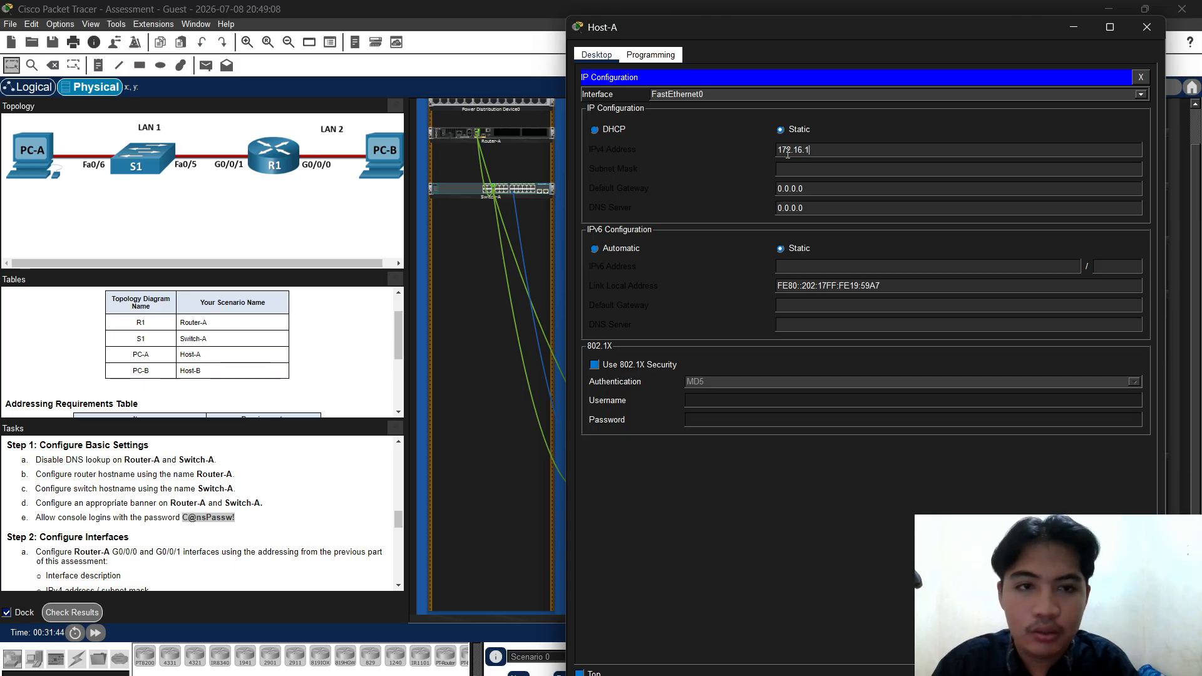
{"action": "type", "text": "."}
{"action": "type", "text": "62"}
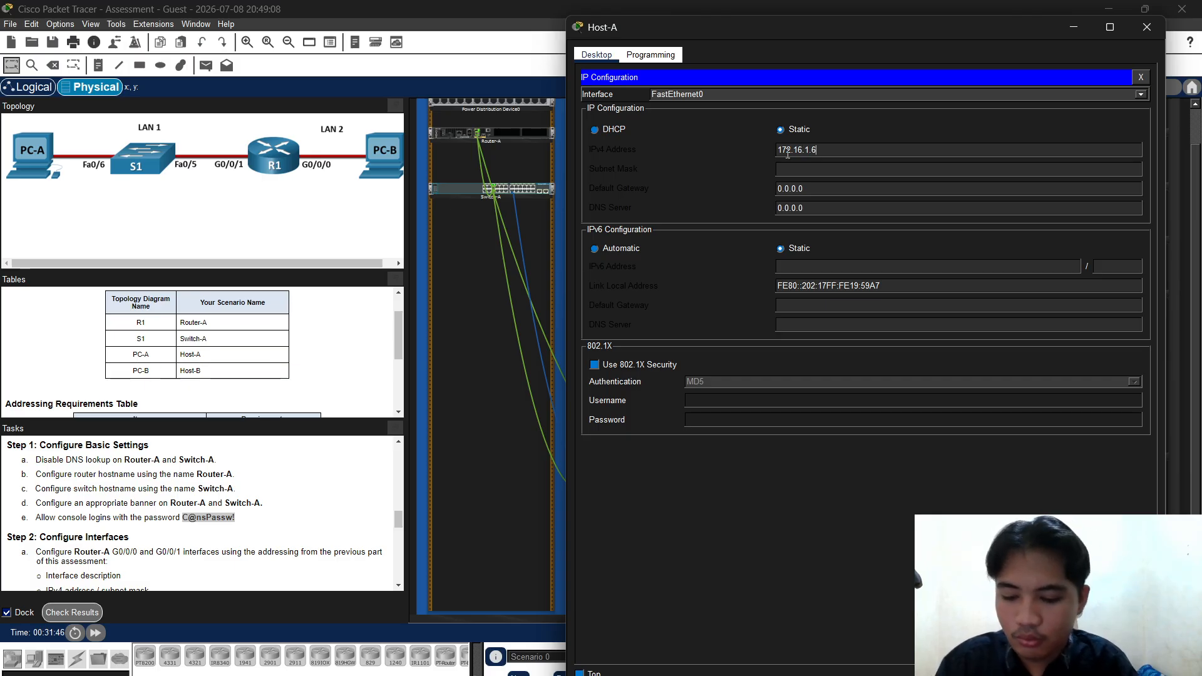
{"action": "left_click", "coordinate": [839, 170]}
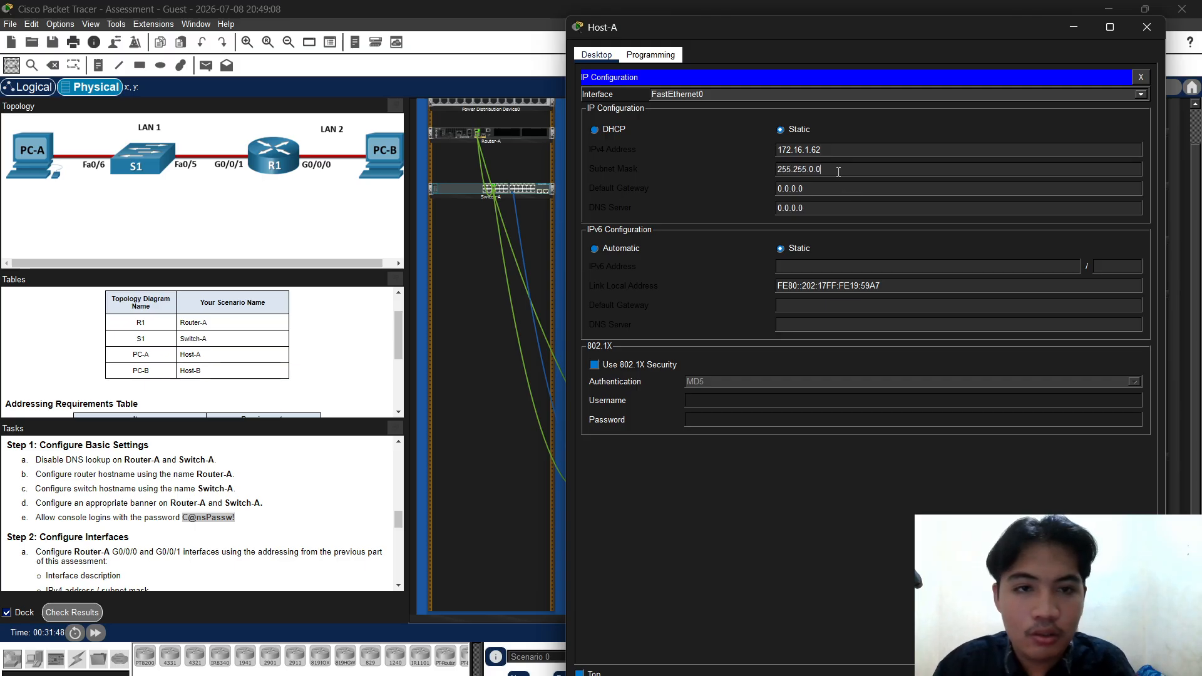
{"action": "key", "text": "BackSpace"}
{"action": "key", "text": "BackSpace"}
{"action": "key", "text": "BackSpace"}
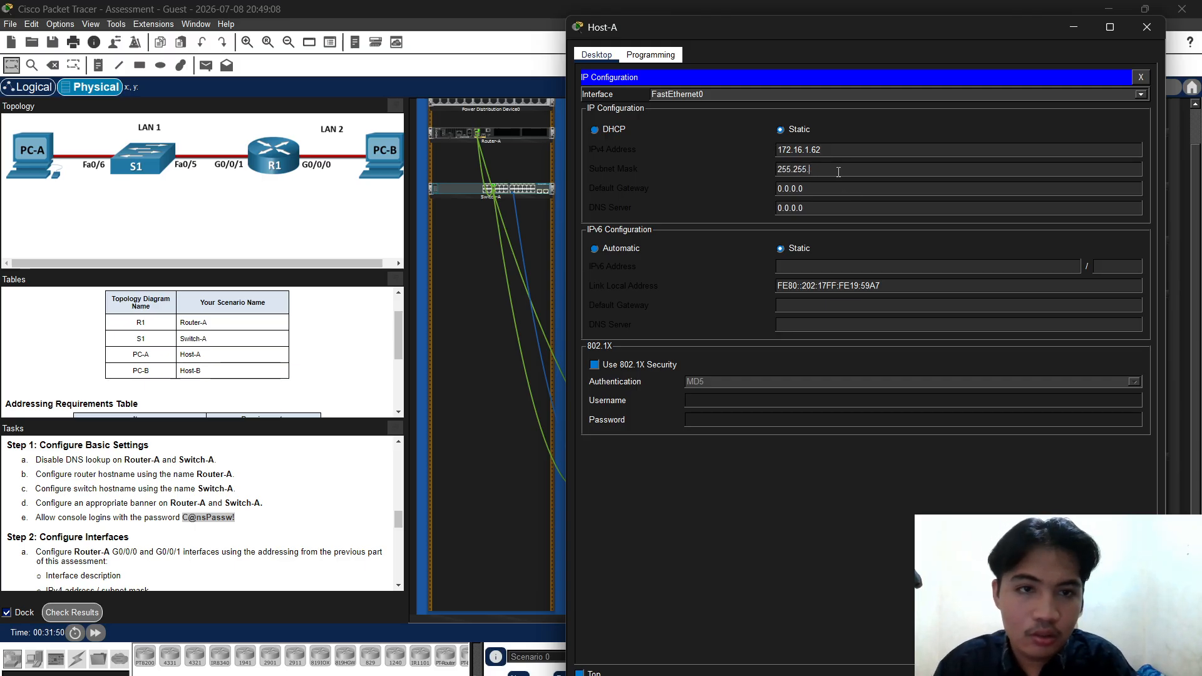
{"action": "type", "text": "255.1"}
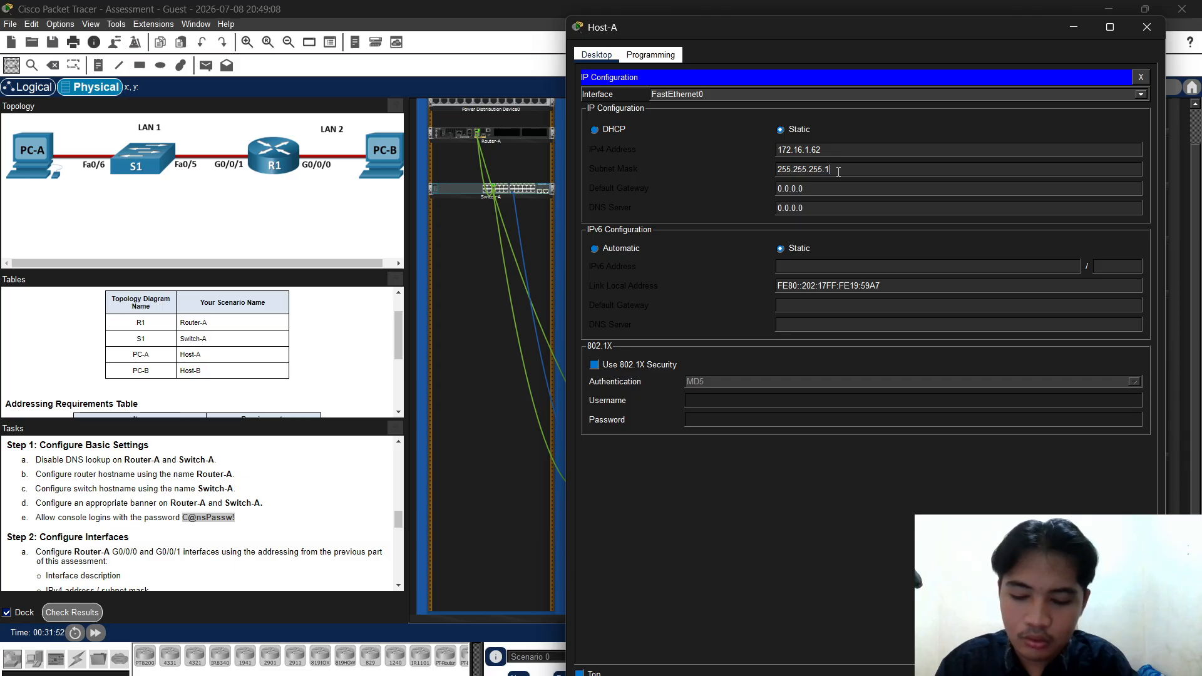
{"action": "type", "text": "92"}
{"action": "key", "text": "Tab"}
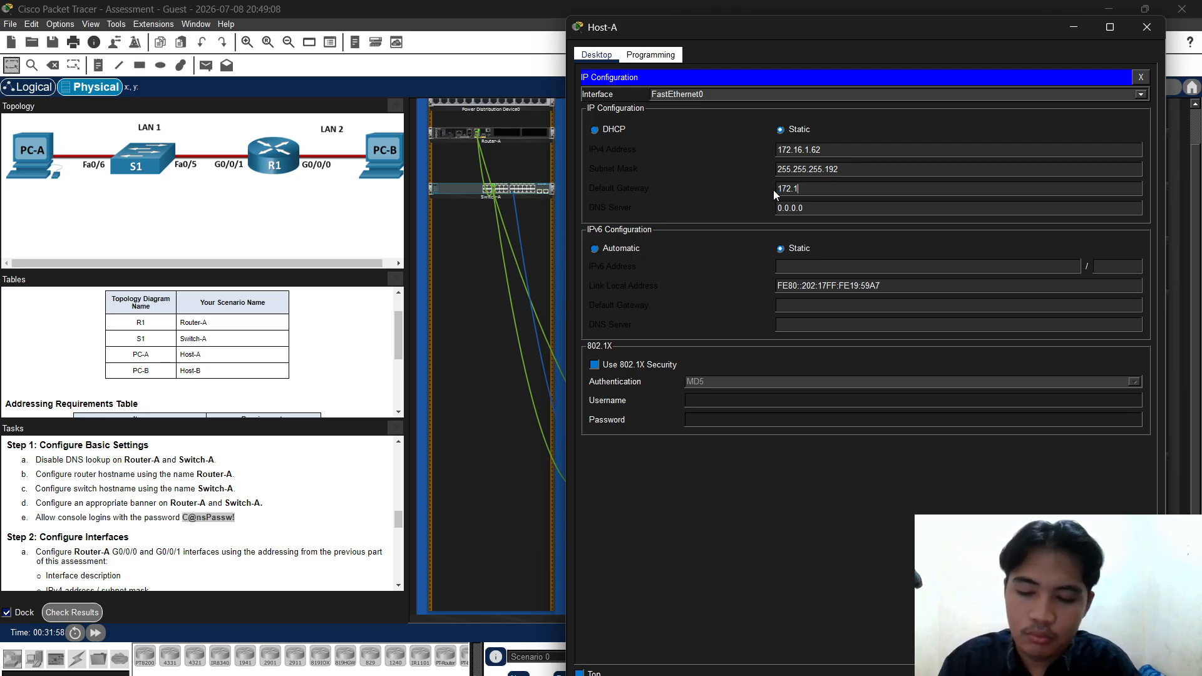
{"action": "type", "text": "172.16.1"}
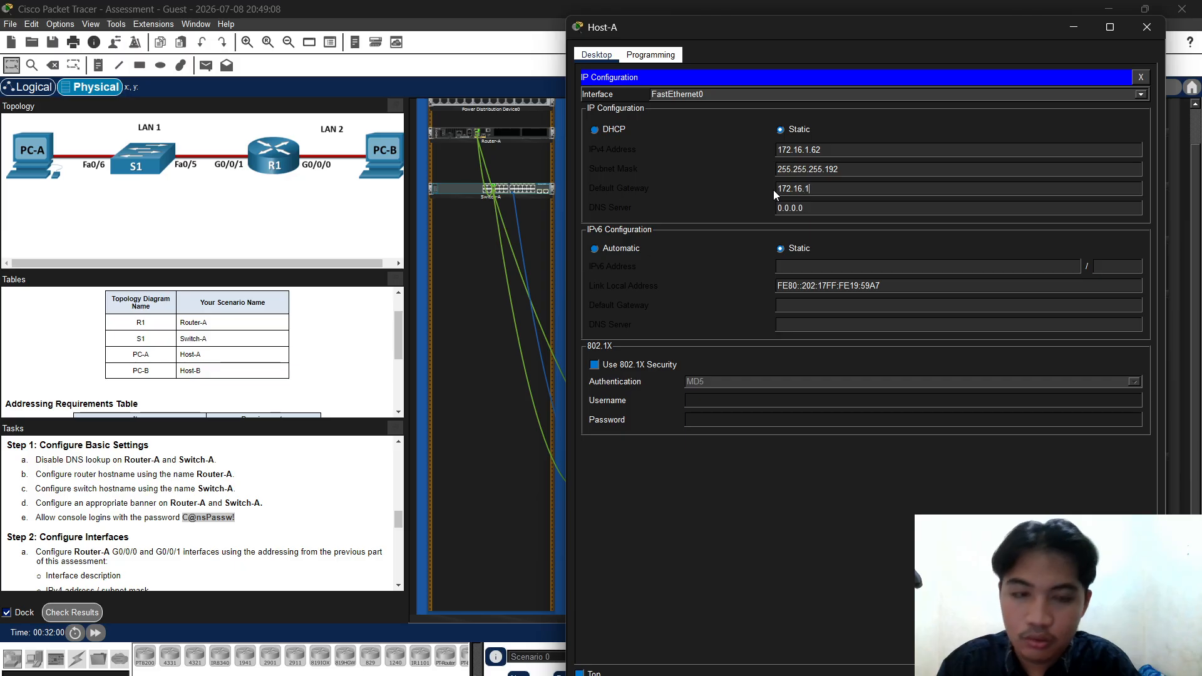
{"action": "type", "text": ".1"}
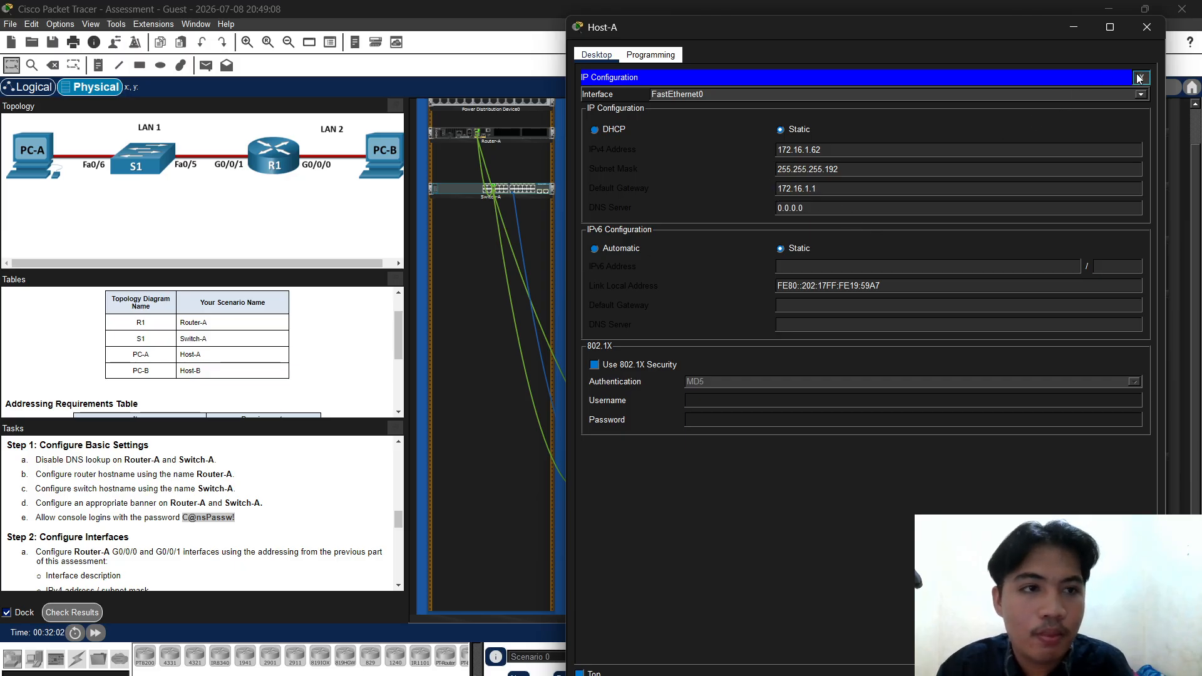
Copy Host-A's gateway address 172.16.1.1 to the clipboard
{"action": "left_click", "coordinate": [1141, 77]}
{"action": "left_click", "coordinate": [637, 123]}
{"action": "double_click", "coordinate": [831, 196]}
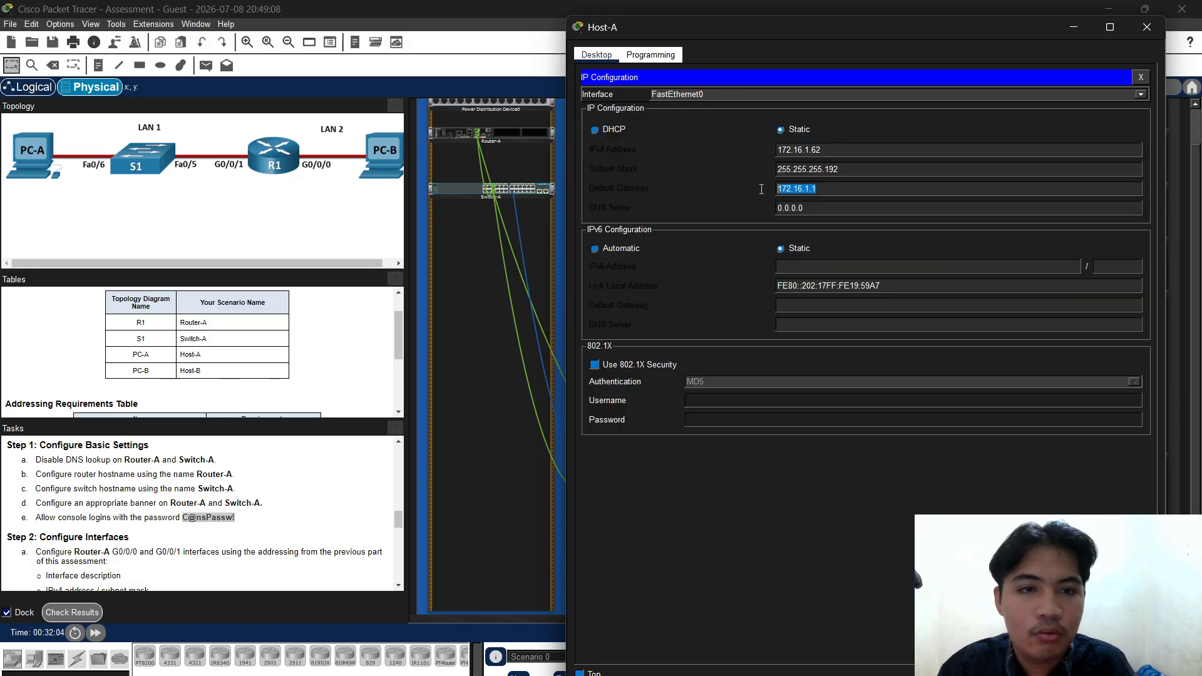
{"action": "right_click", "coordinate": [802, 189]}
{"action": "left_click", "coordinate": [829, 246]}
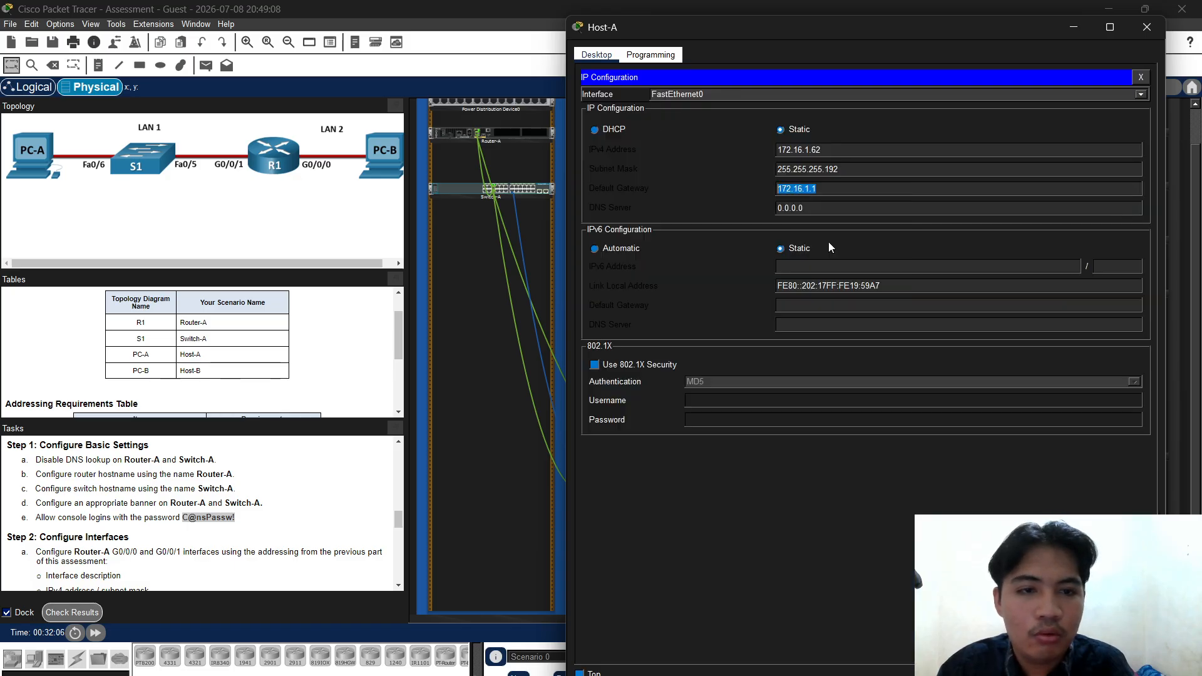
{"action": "right_click", "coordinate": [837, 193]}
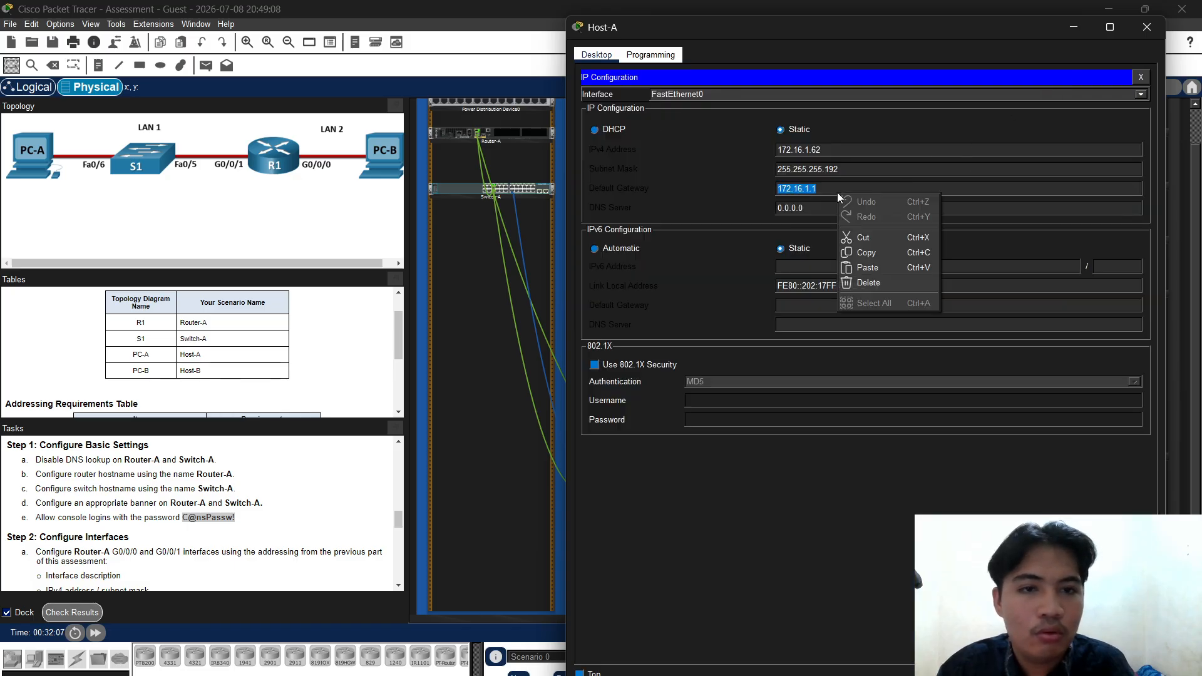
{"action": "left_click", "coordinate": [865, 246]}
Close Host-A's window and open Host-B's device window, dismissing the power-state notice
{"action": "left_click", "coordinate": [1143, 79]}
{"action": "left_click", "coordinate": [1147, 27]}
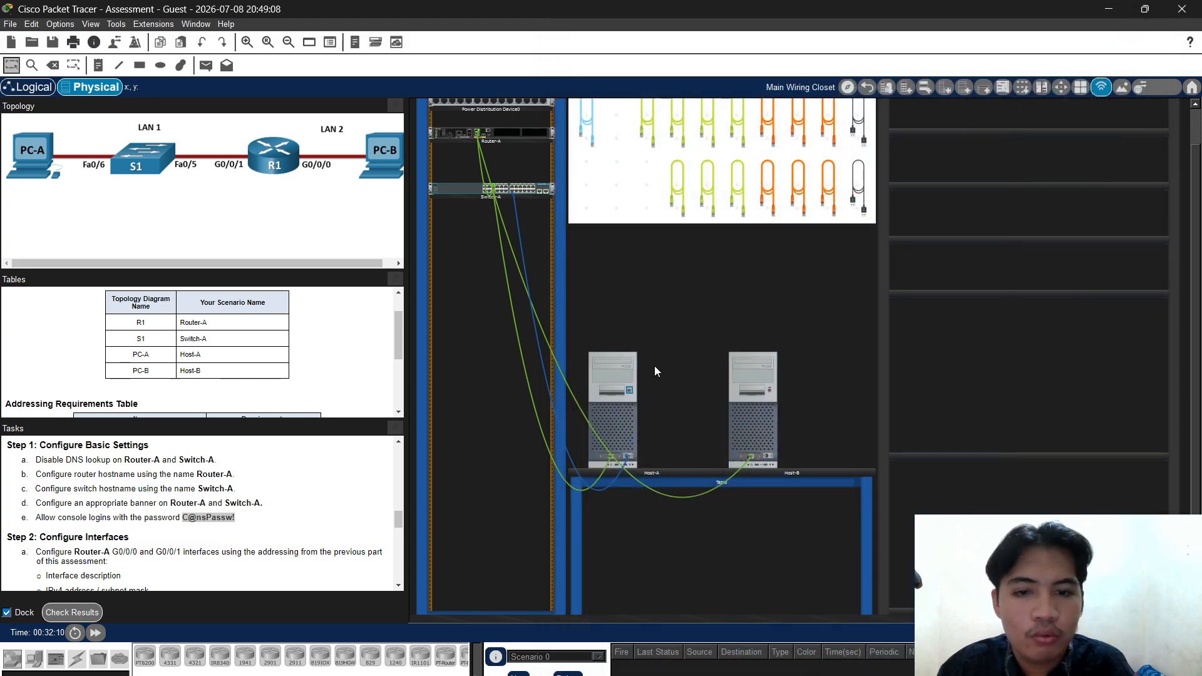
{"action": "left_click", "coordinate": [618, 414]}
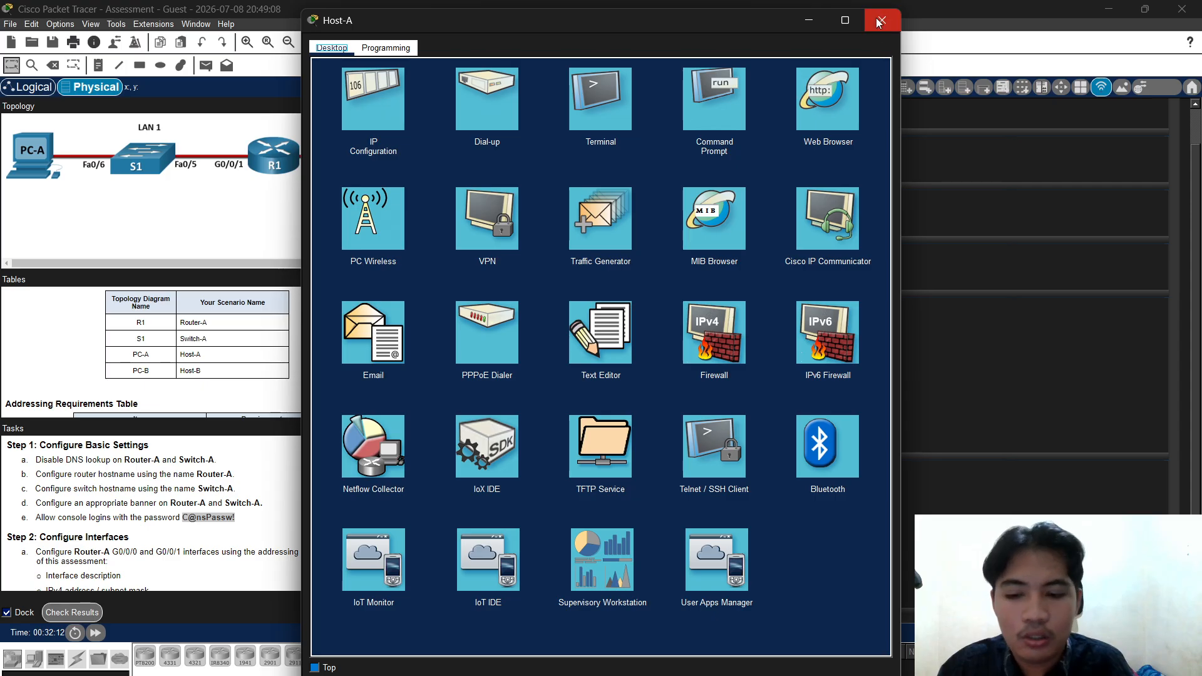
{"action": "left_click", "coordinate": [1103, 12]}
{"action": "left_click", "coordinate": [752, 376]}
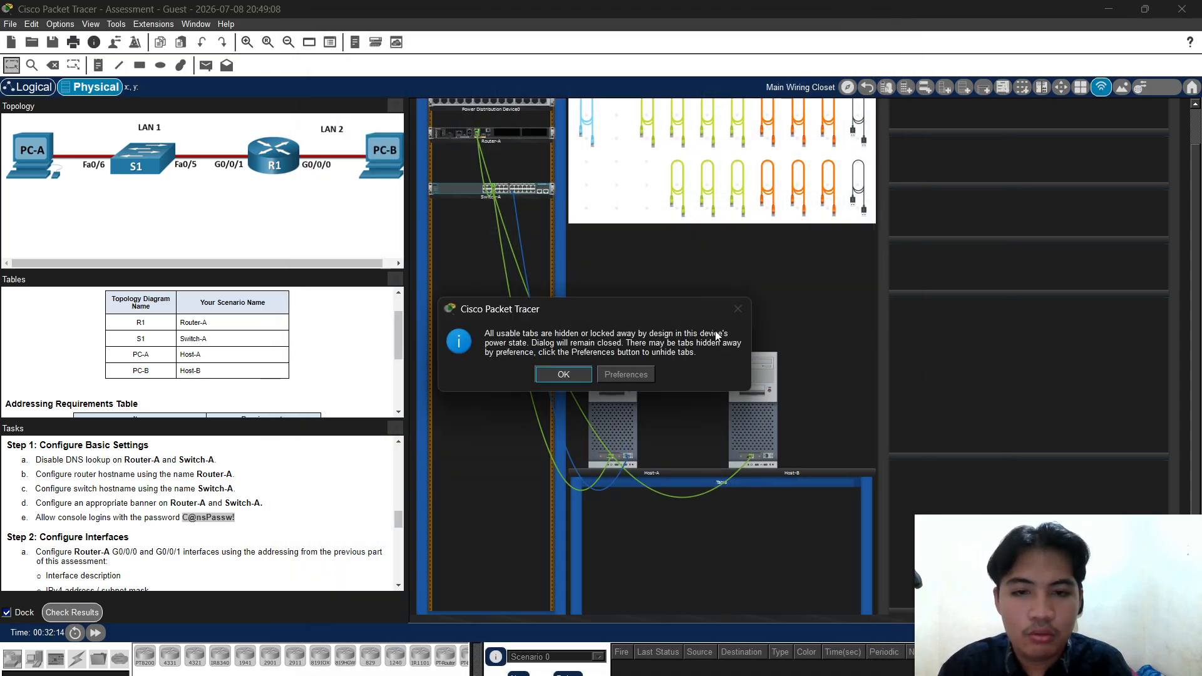
{"action": "left_click", "coordinate": [564, 374]}
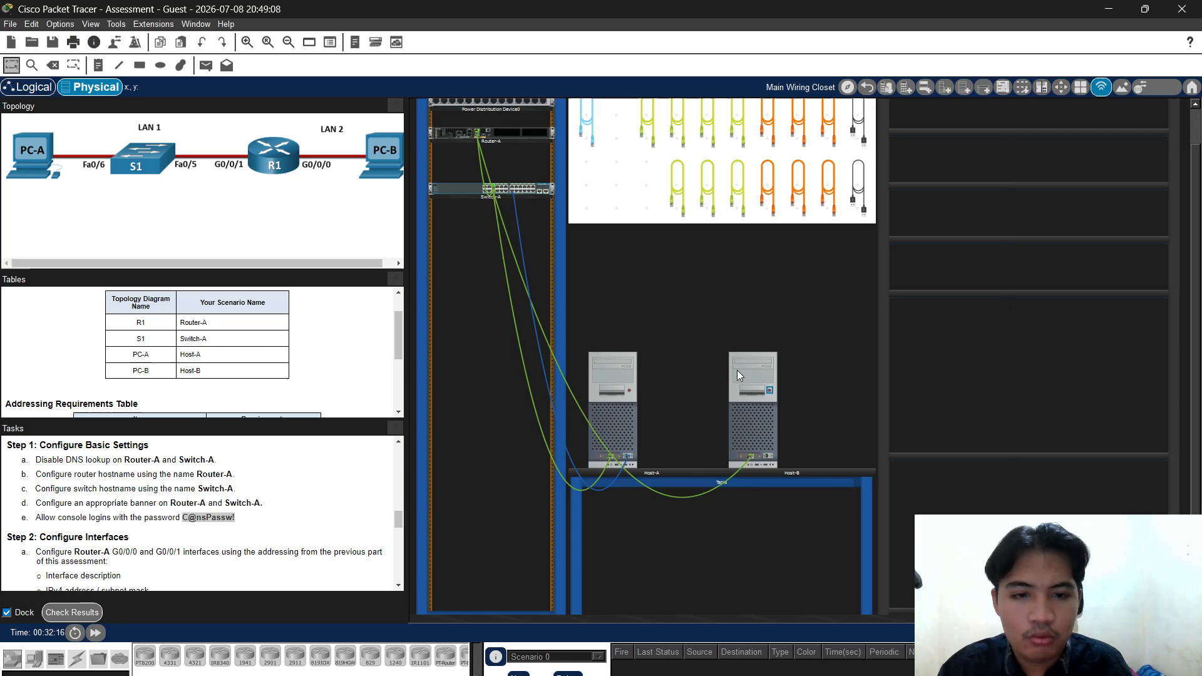
{"action": "left_click", "coordinate": [767, 392]}
Give Host-B IPv4 address 172.16.1.94 and subnet mask 255.255.255.224
{"action": "left_click", "coordinate": [397, 125]}
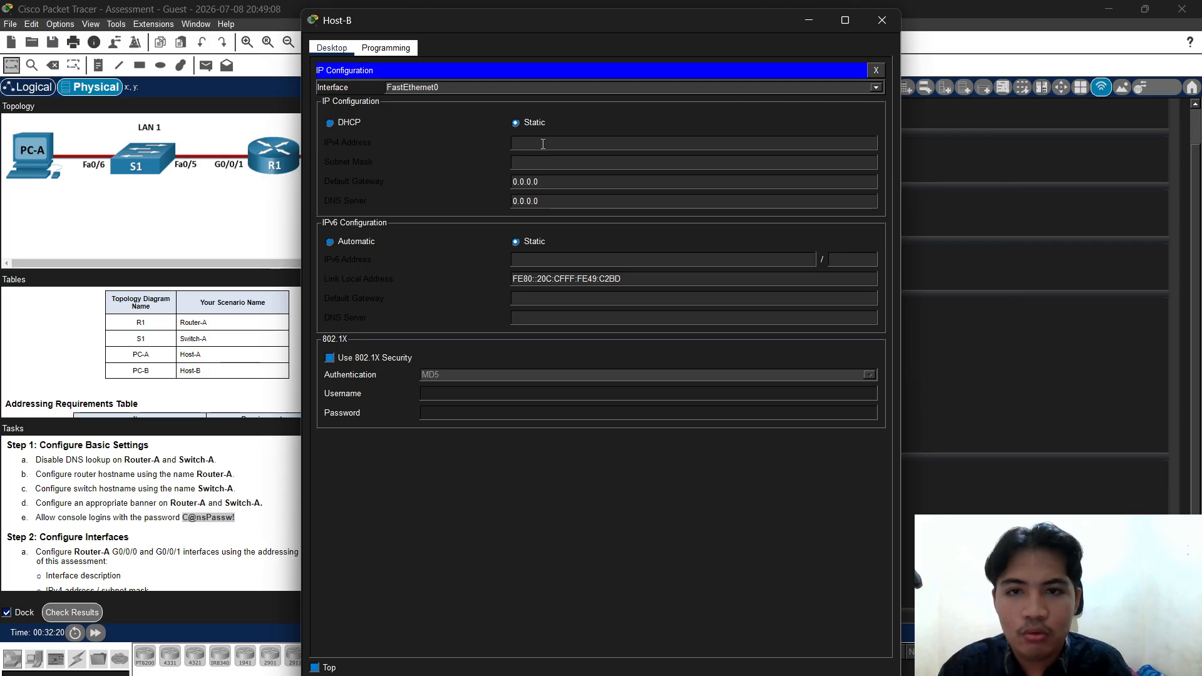
{"action": "right_click", "coordinate": [549, 144]}
{"action": "left_click", "coordinate": [575, 212]}
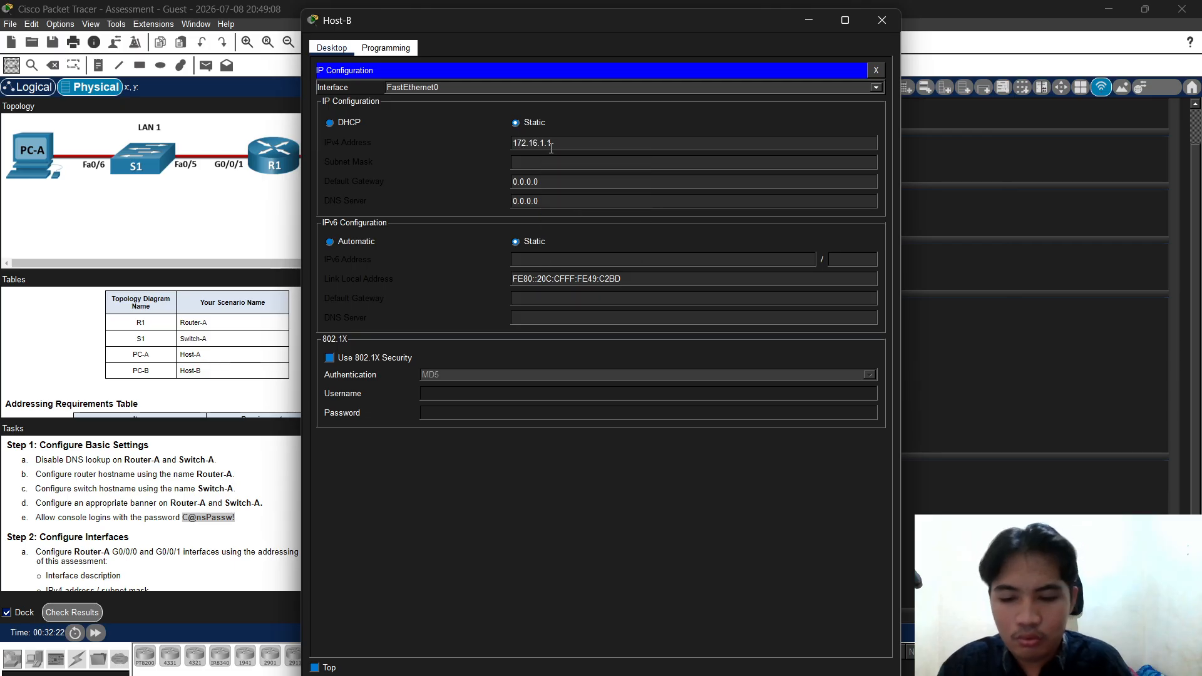
{"action": "type", "text": "94"}
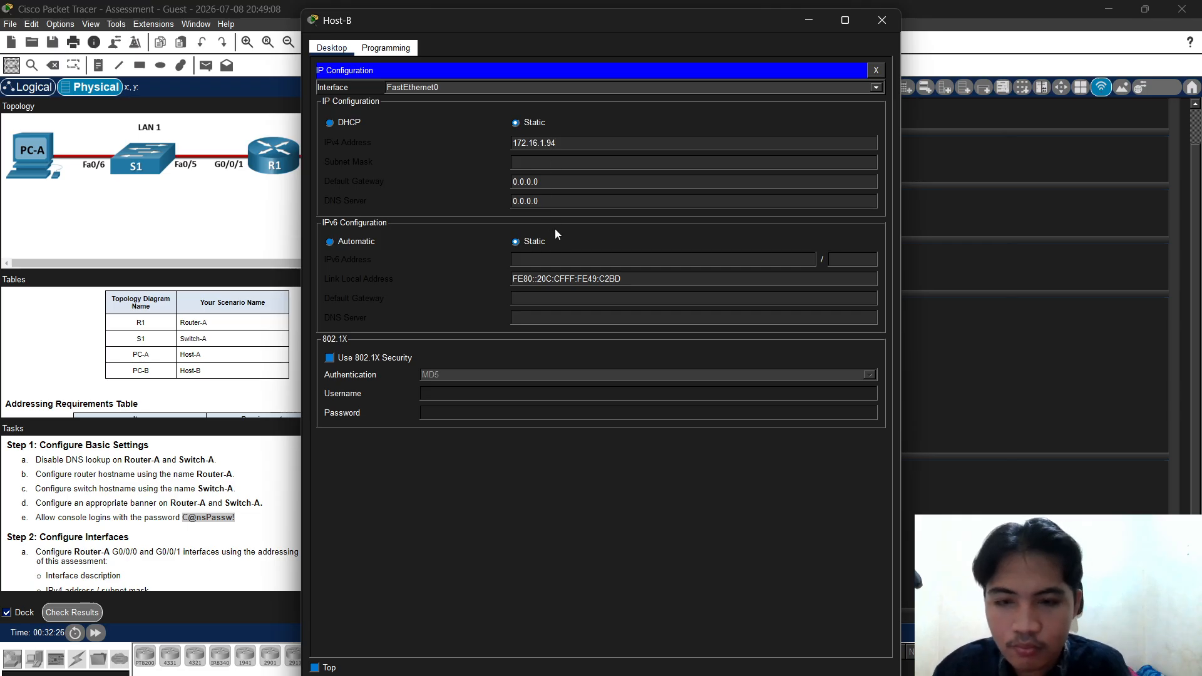
{"action": "left_click", "coordinate": [545, 162]}
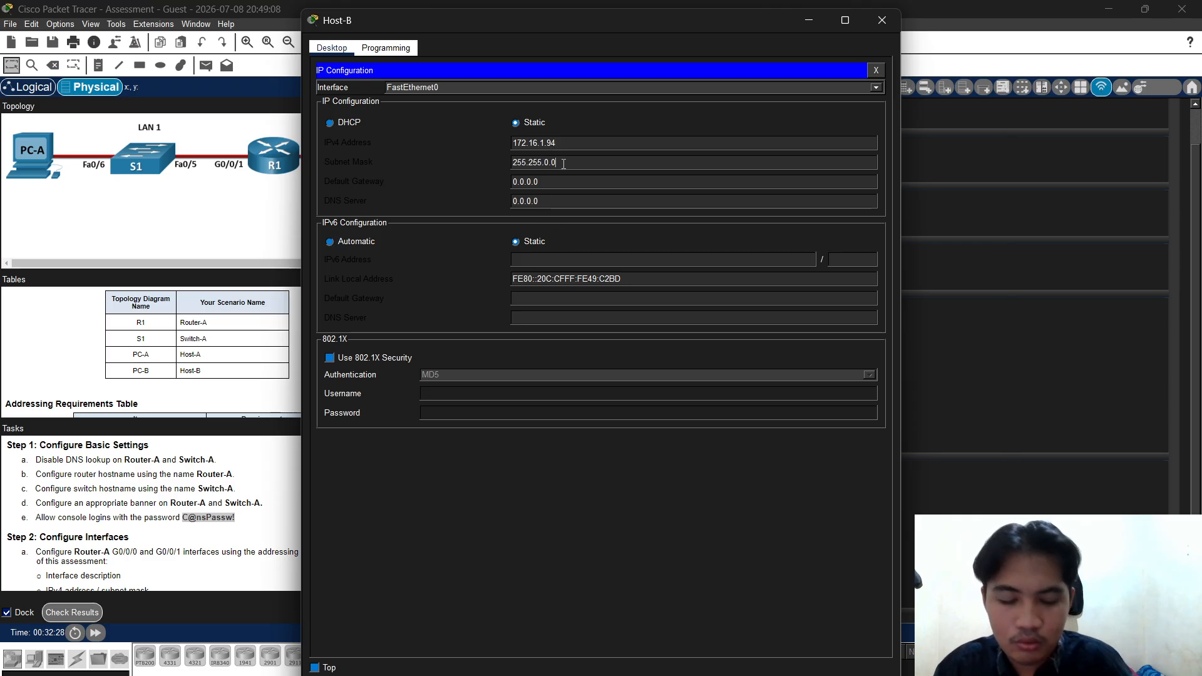
{"action": "key", "text": "BackSpace"}
{"action": "key", "text": "BackSpace"}
{"action": "key", "text": "BackSpace"}
{"action": "type", "text": "22"}
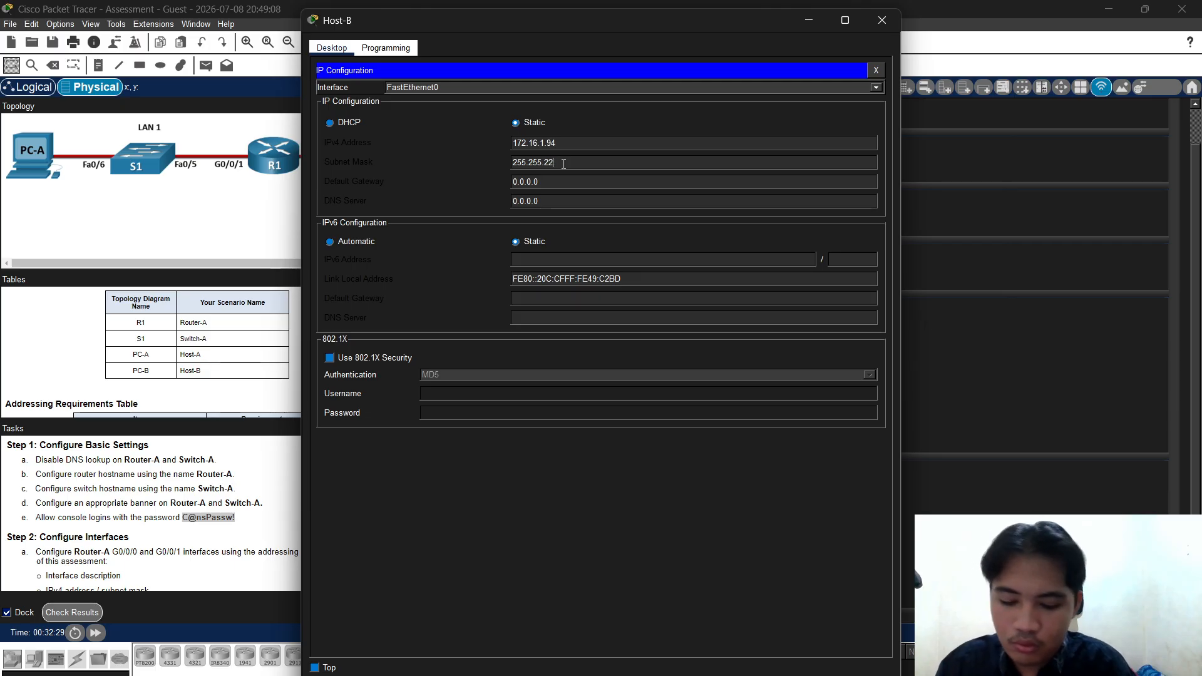
{"action": "type", "text": "5."}
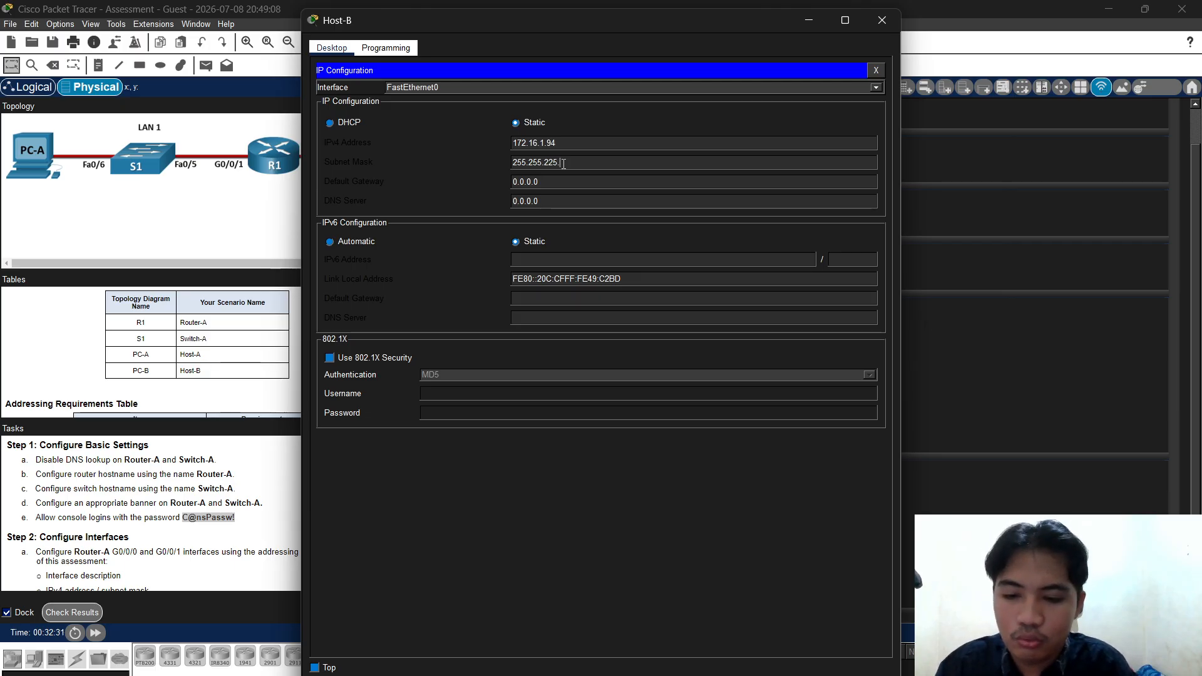
{"action": "type", "text": "224"}
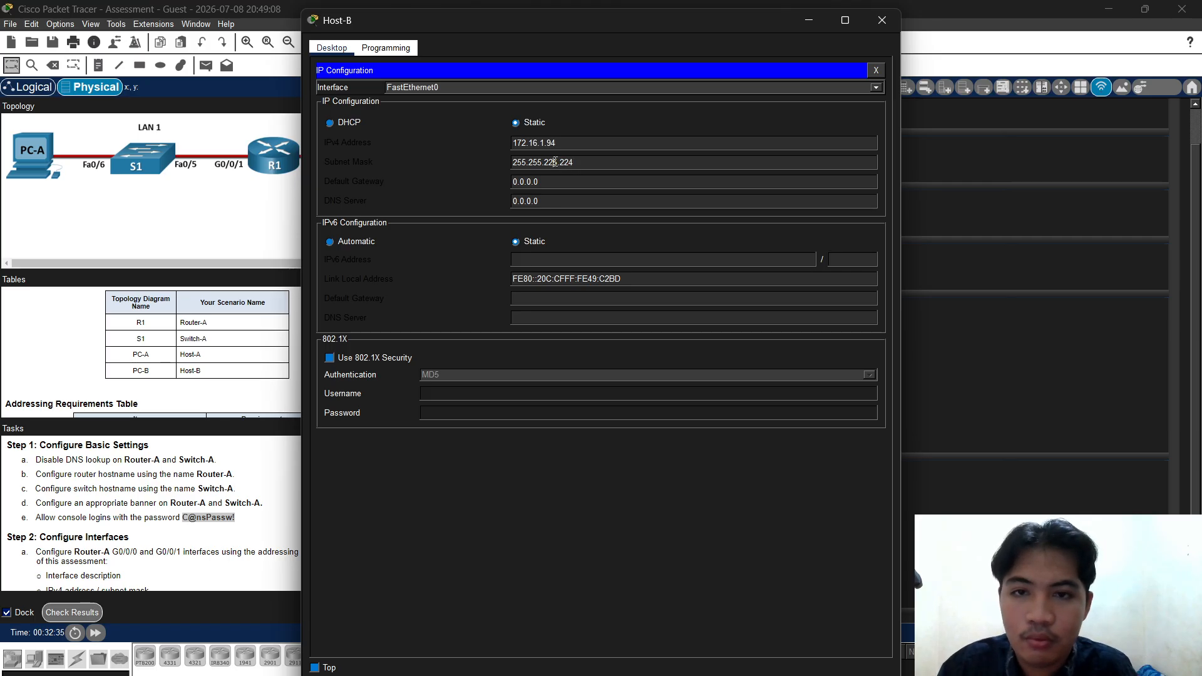
{"action": "left_click", "coordinate": [555, 162]}
{"action": "key", "text": "BackSpace"}
{"action": "type", "text": "55."}
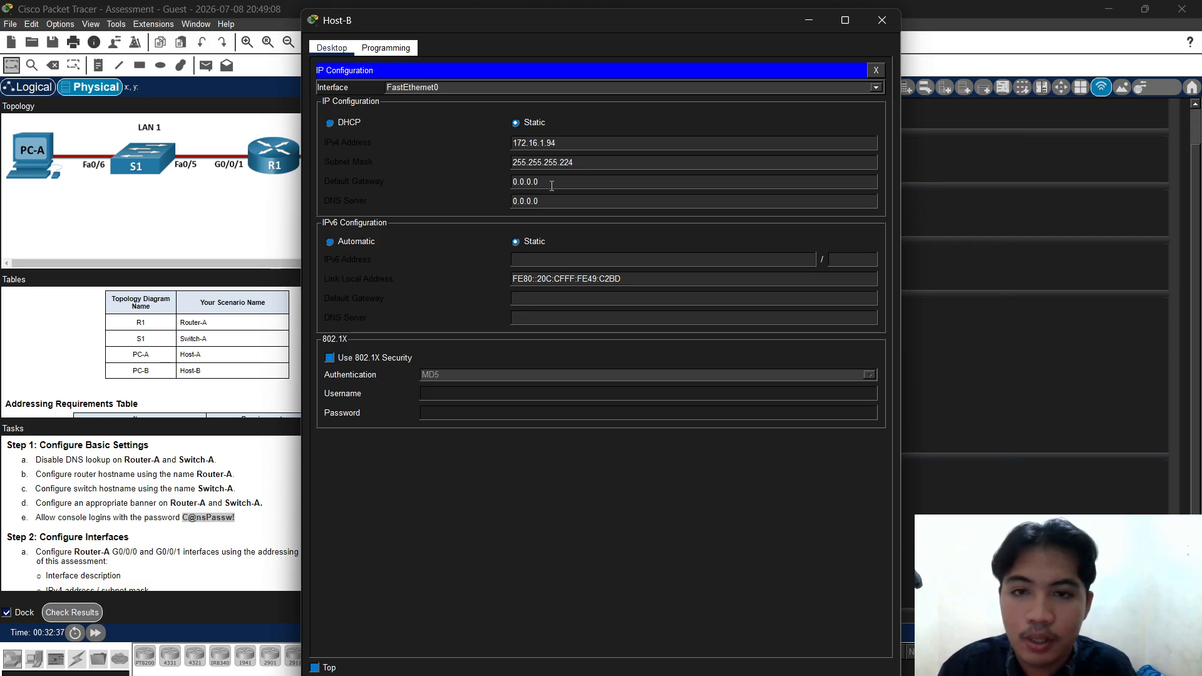
Set Host-B's default gateway to 172.16.1.65 and close its window
{"action": "left_click_drag", "start_coordinate": [551, 185], "coordinate": [511, 183]}
{"action": "right_click", "coordinate": [534, 187]}
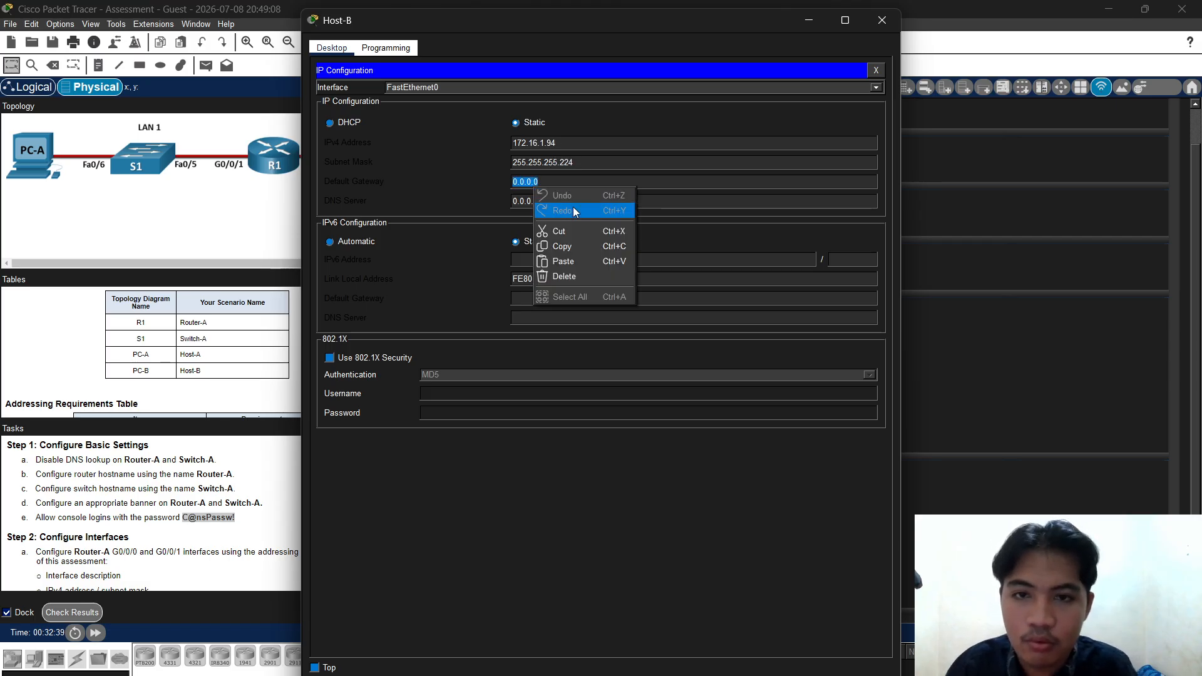
{"action": "left_click", "coordinate": [566, 262]}
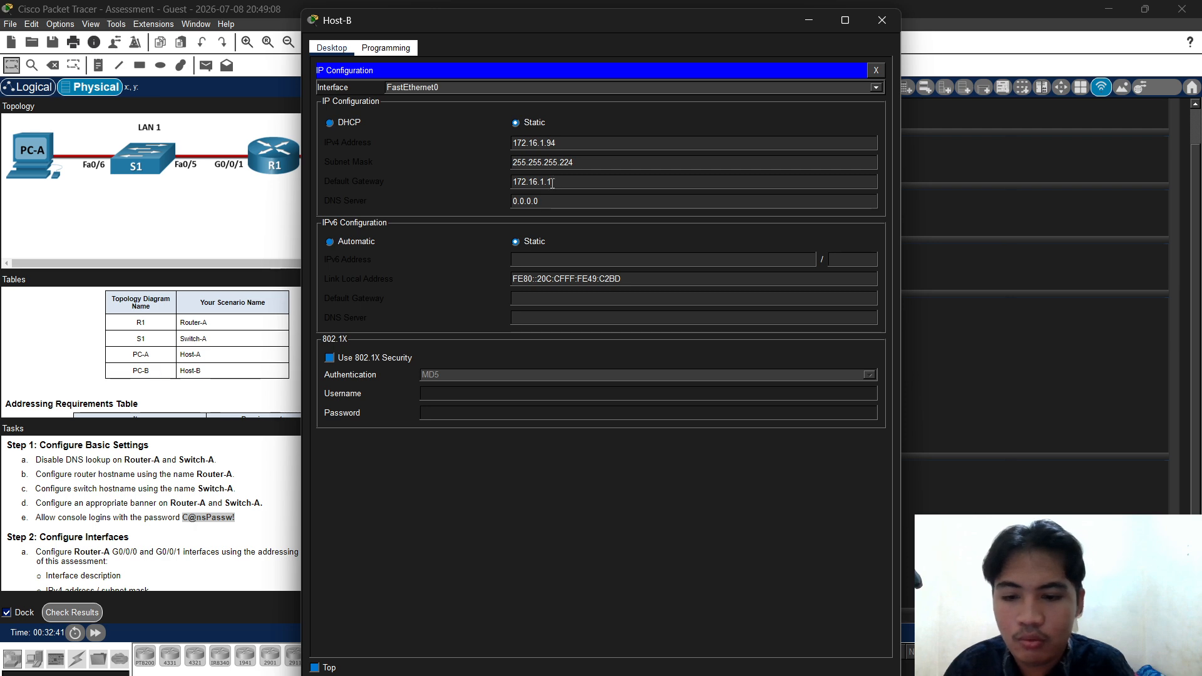
{"action": "key", "text": "BackSpace"}
{"action": "type", "text": "6"}
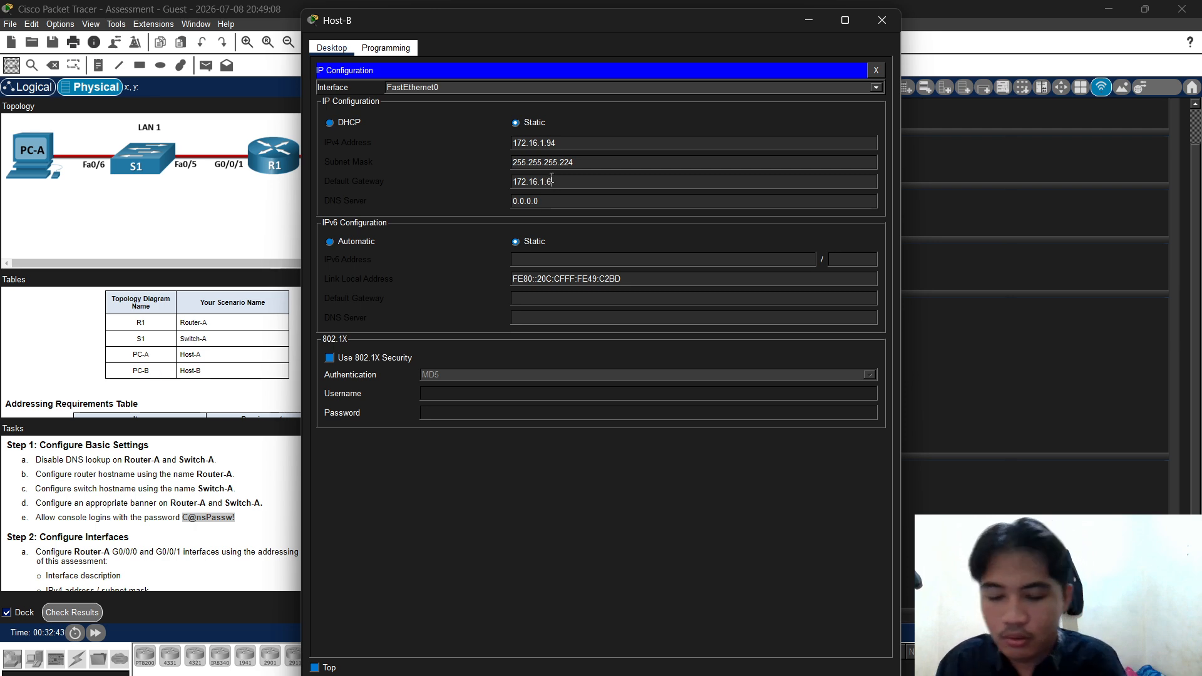
{"action": "type", "text": "5"}
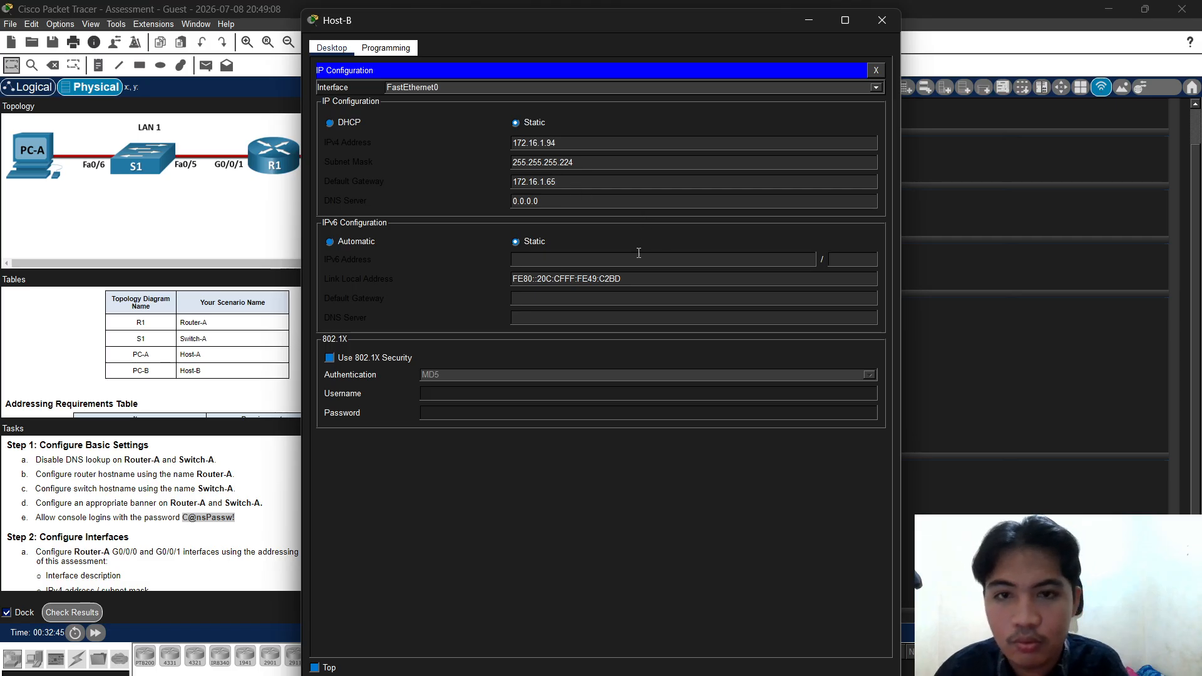
{"action": "left_click", "coordinate": [873, 70]}
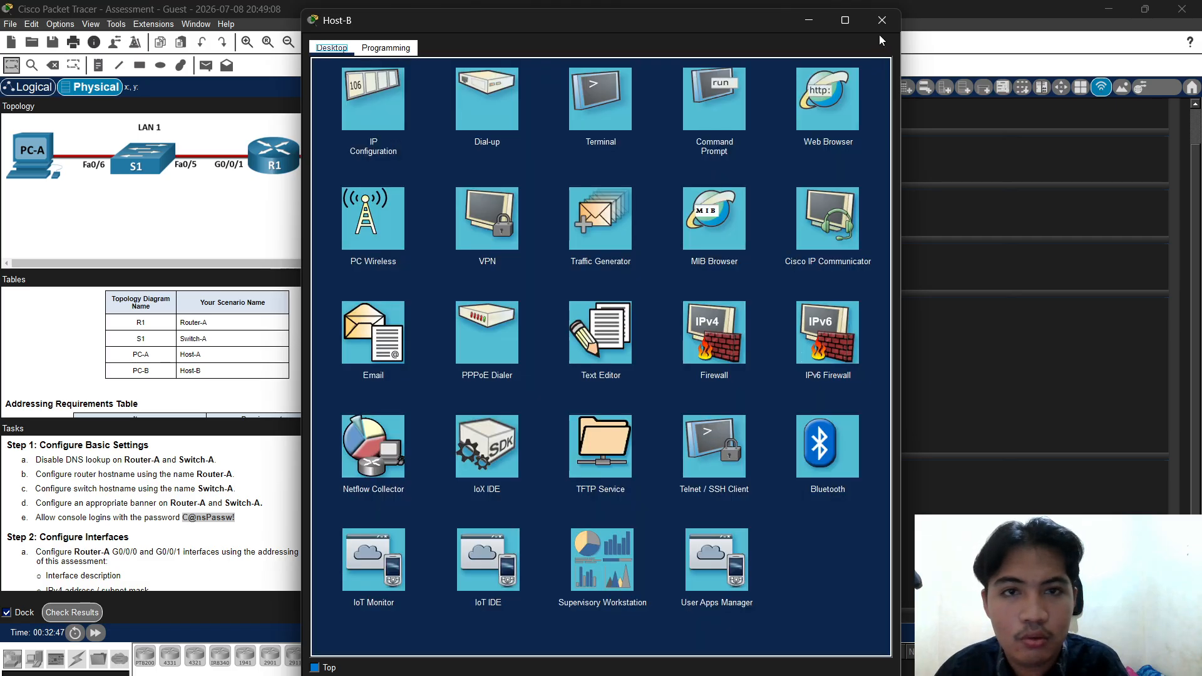
{"action": "left_click", "coordinate": [880, 20]}
Check Host-A's IP configuration, then close and reopen Host-A's device window
{"action": "left_click", "coordinate": [625, 412]}
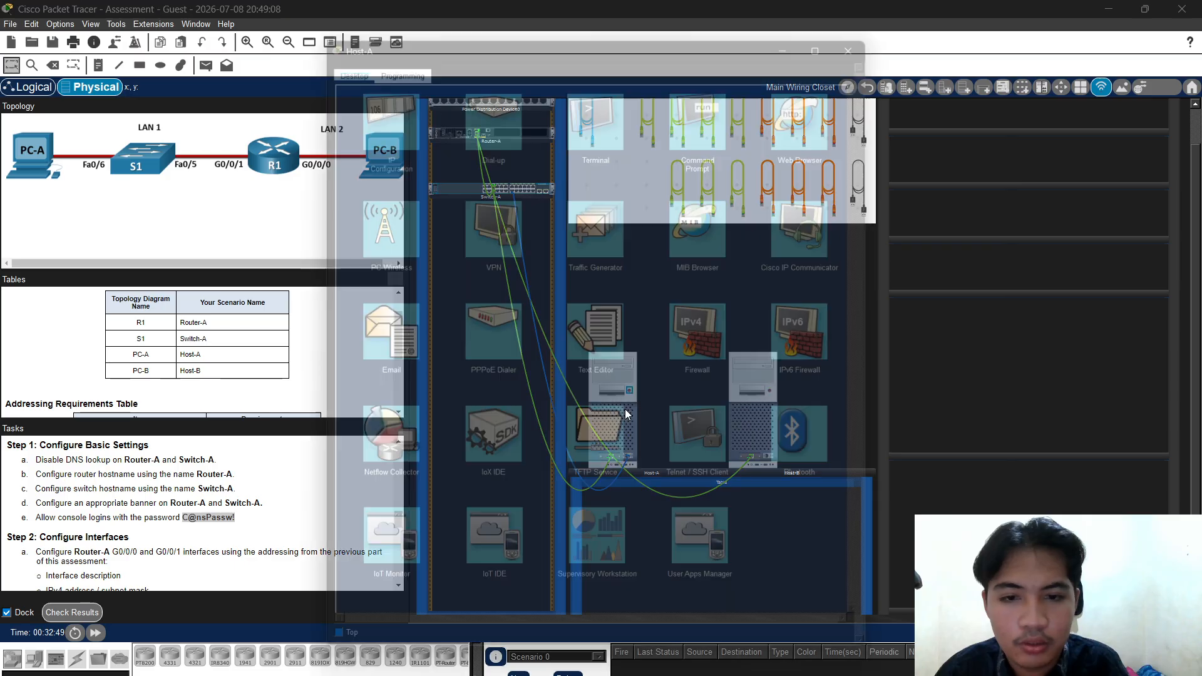
{"action": "left_click", "coordinate": [387, 103]}
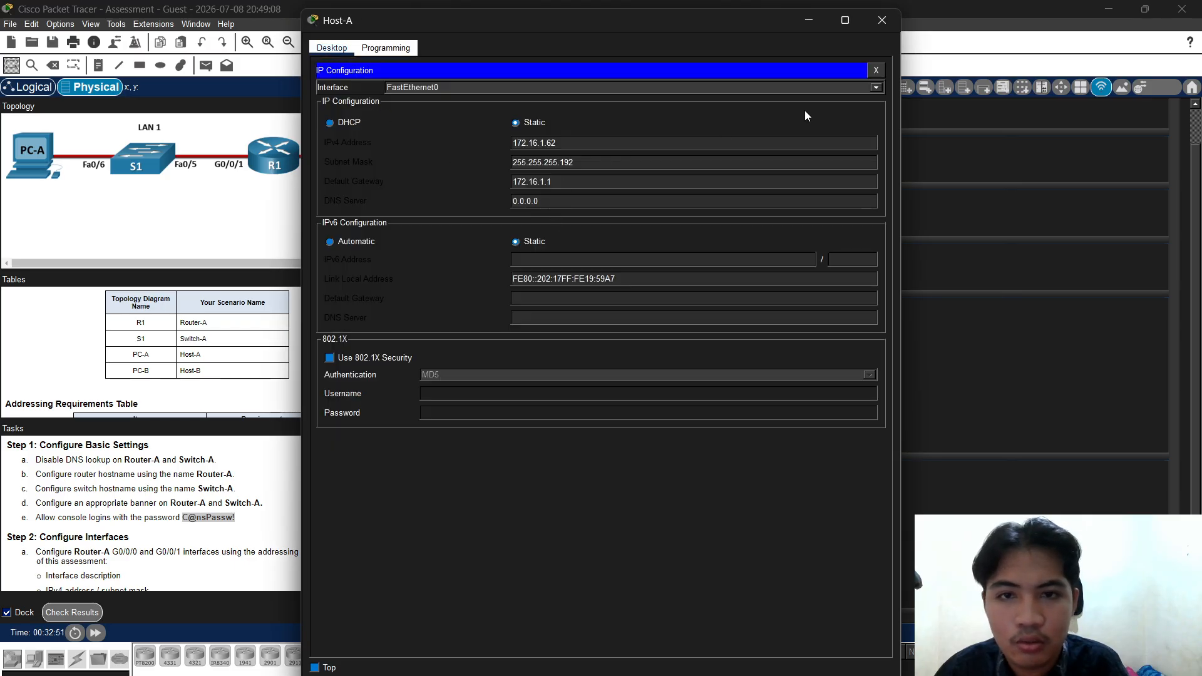
{"action": "left_click", "coordinate": [881, 20]}
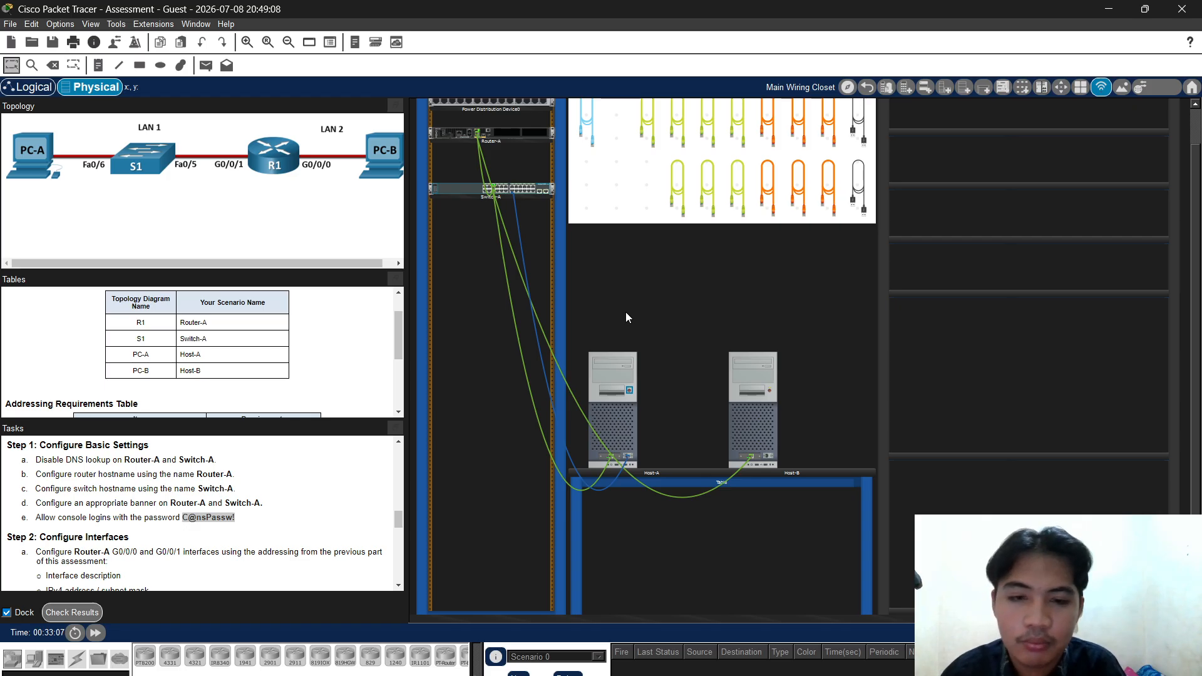
{"action": "left_click", "coordinate": [607, 415]}
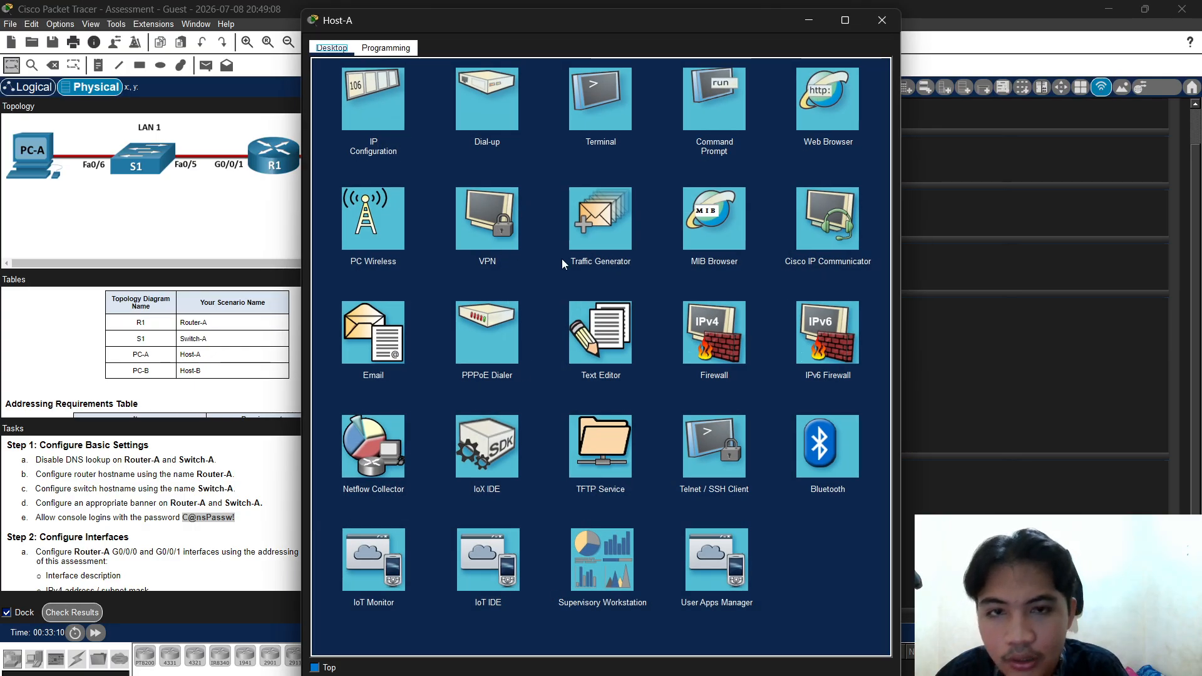
Ping 172.16.1.94 from Host-A's Command Prompt, then recall the ping command
{"action": "left_click", "coordinate": [693, 102]}
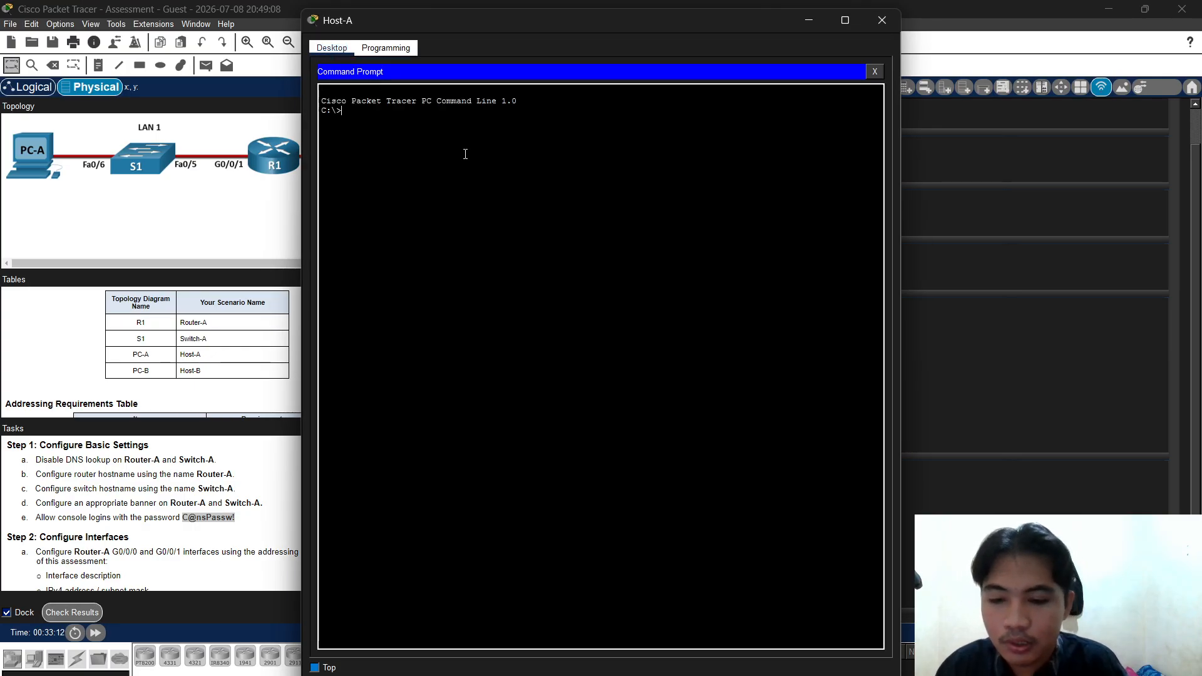
{"action": "type", "text": "ping"}
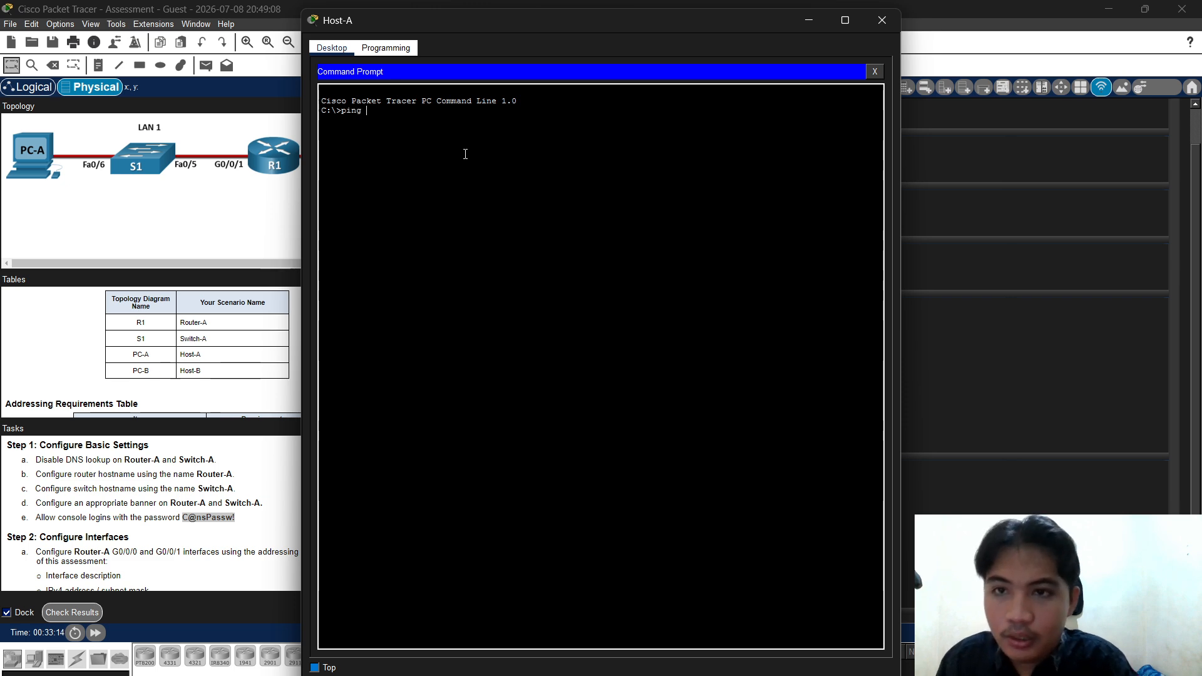
{"action": "type", "text": " 1"}
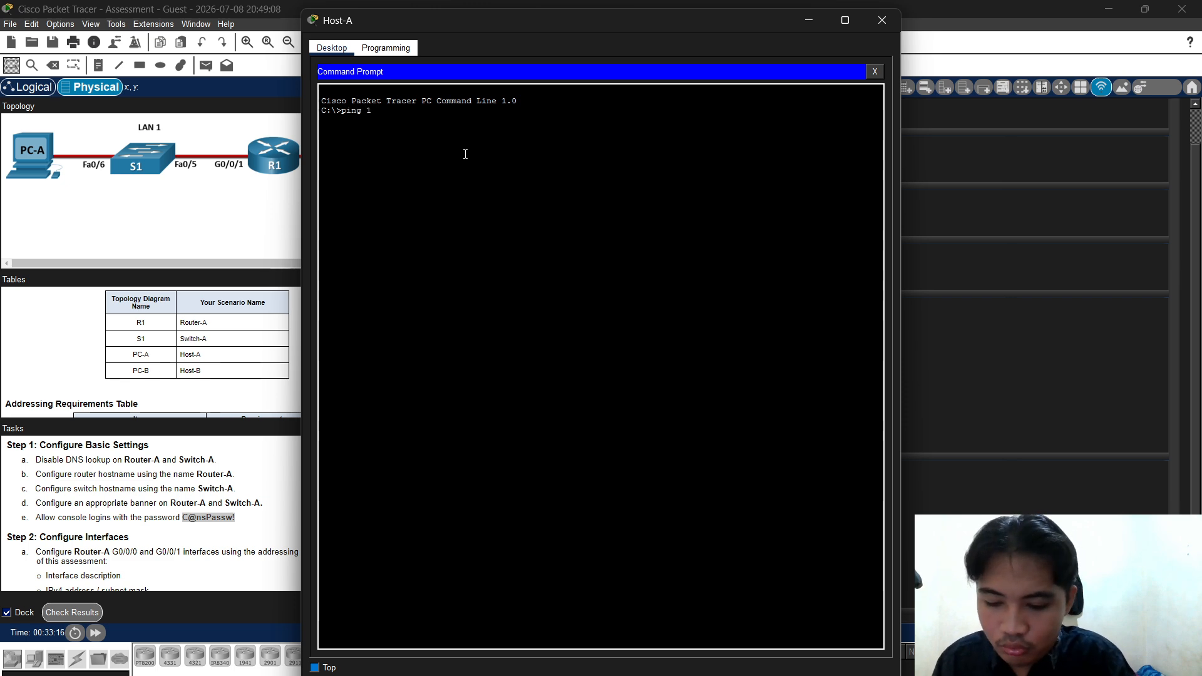
{"action": "type", "text": "72."}
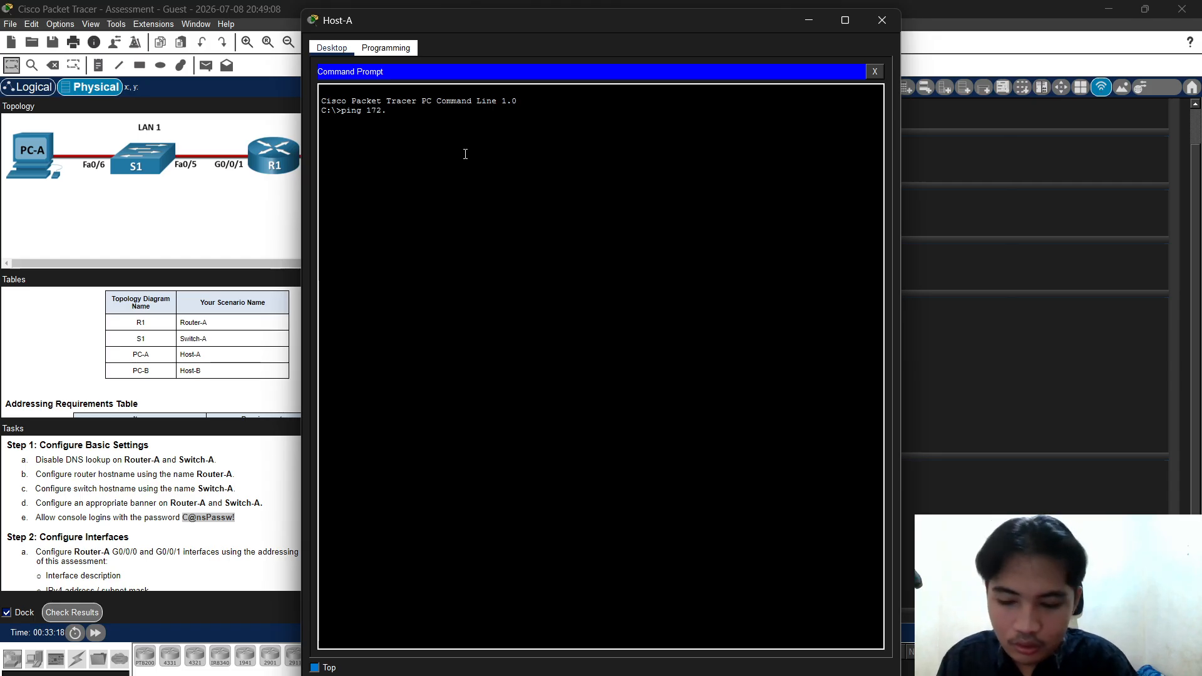
{"action": "type", "text": "16"}
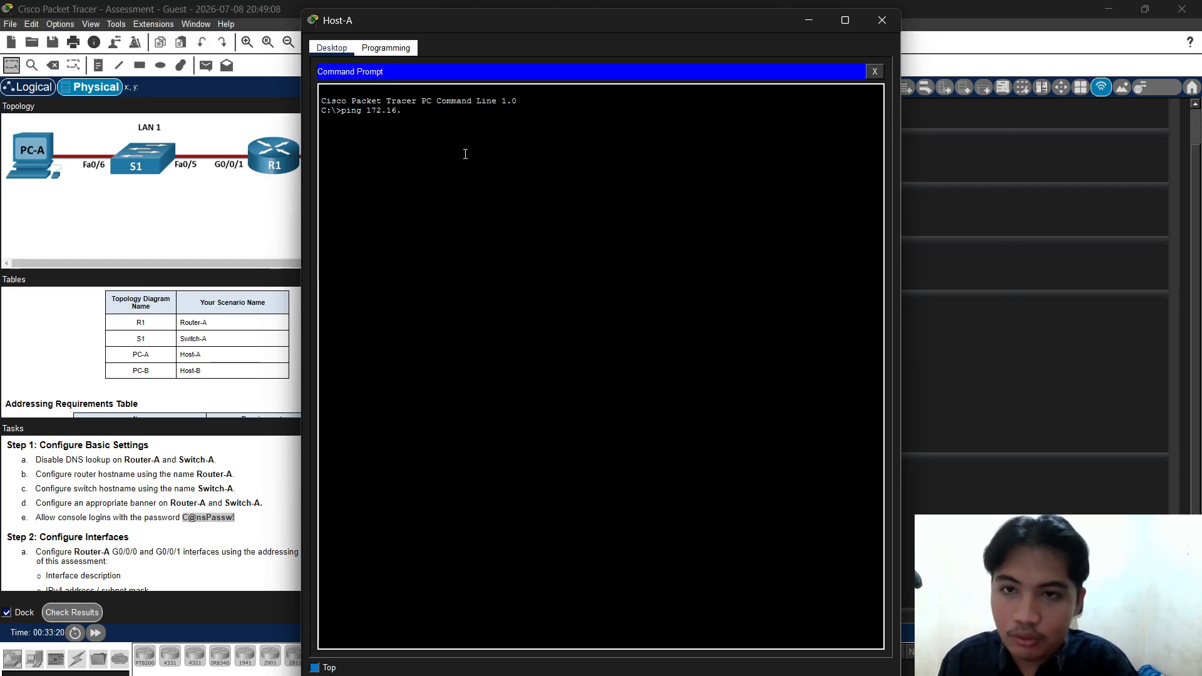
{"action": "type", "text": ".1"}
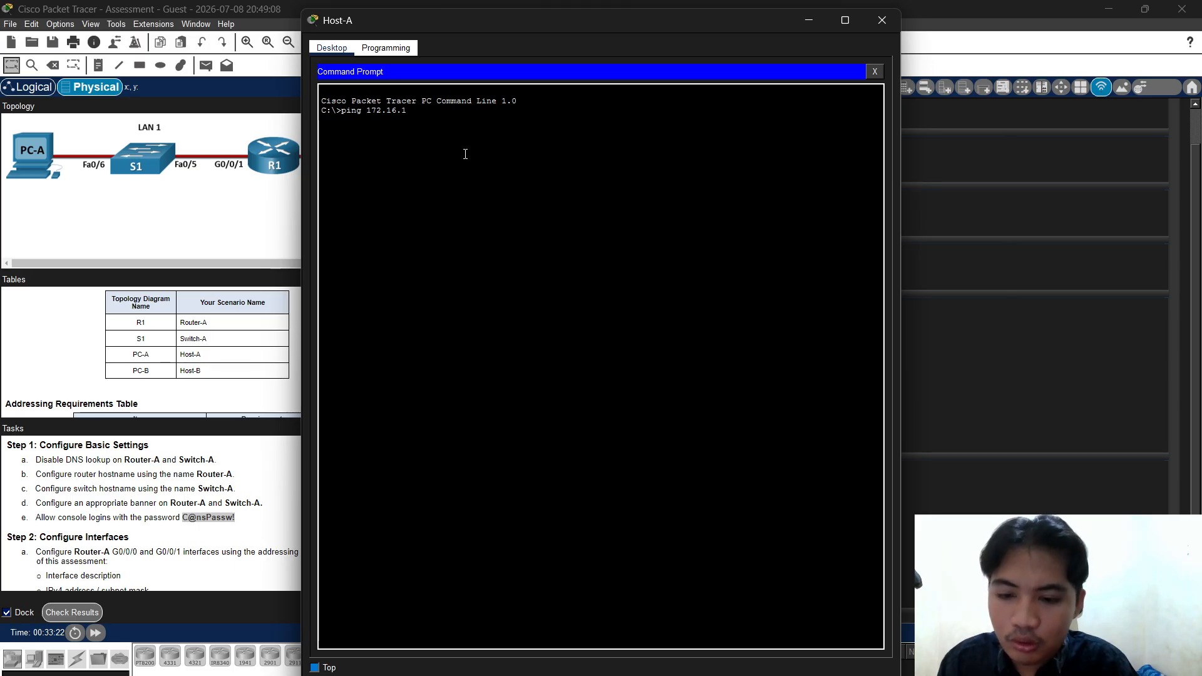
{"action": "type", "text": ".94"}
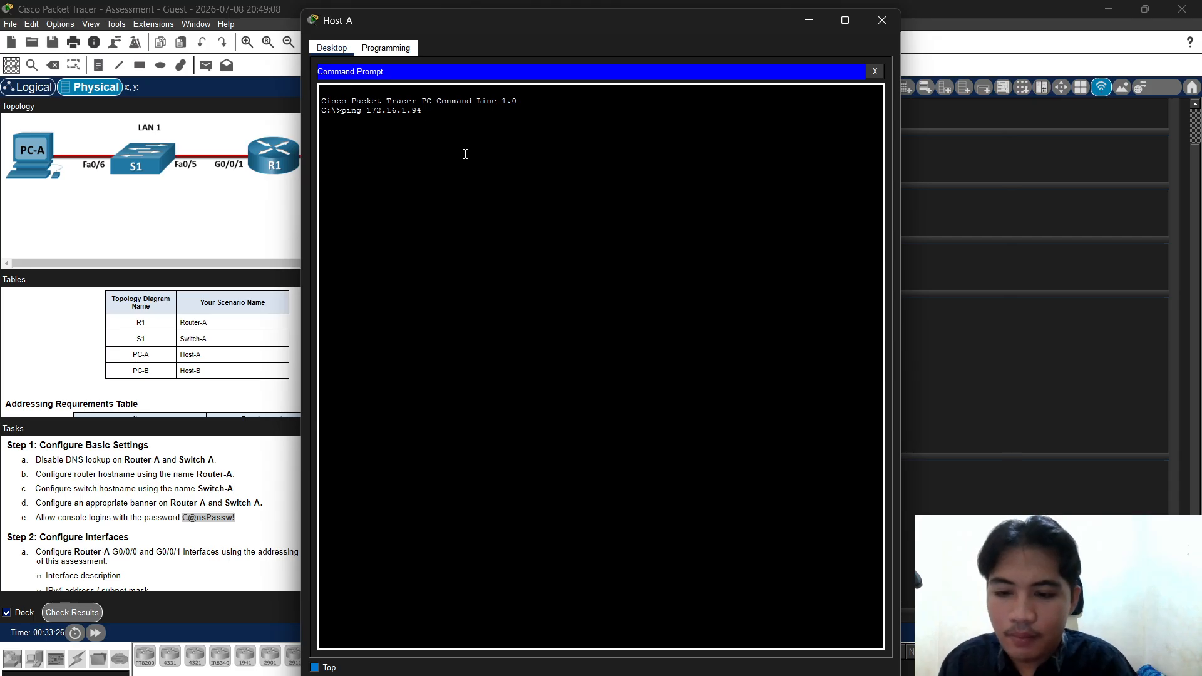
{"action": "key", "text": "Return"}
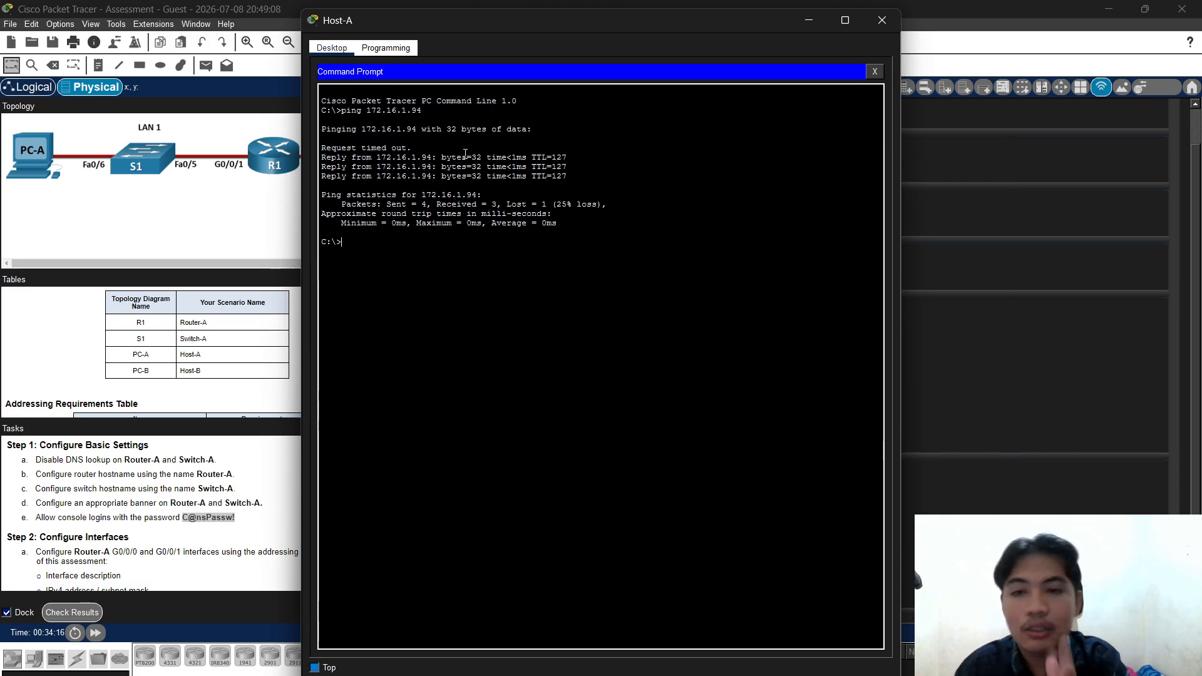
{"action": "key", "text": "Up"}
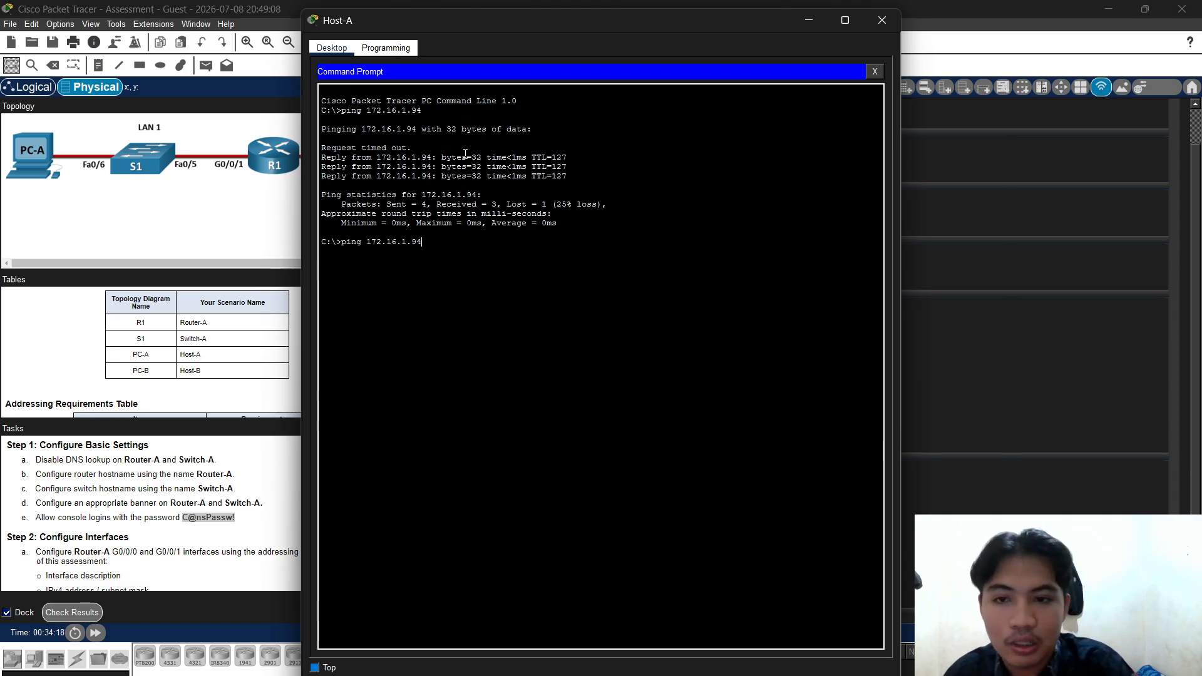
Rerun the ping to 172.16.1.94 for 4 of 4 replies, then switch to the NetAcad assessment
{"action": "key", "text": "Return"}
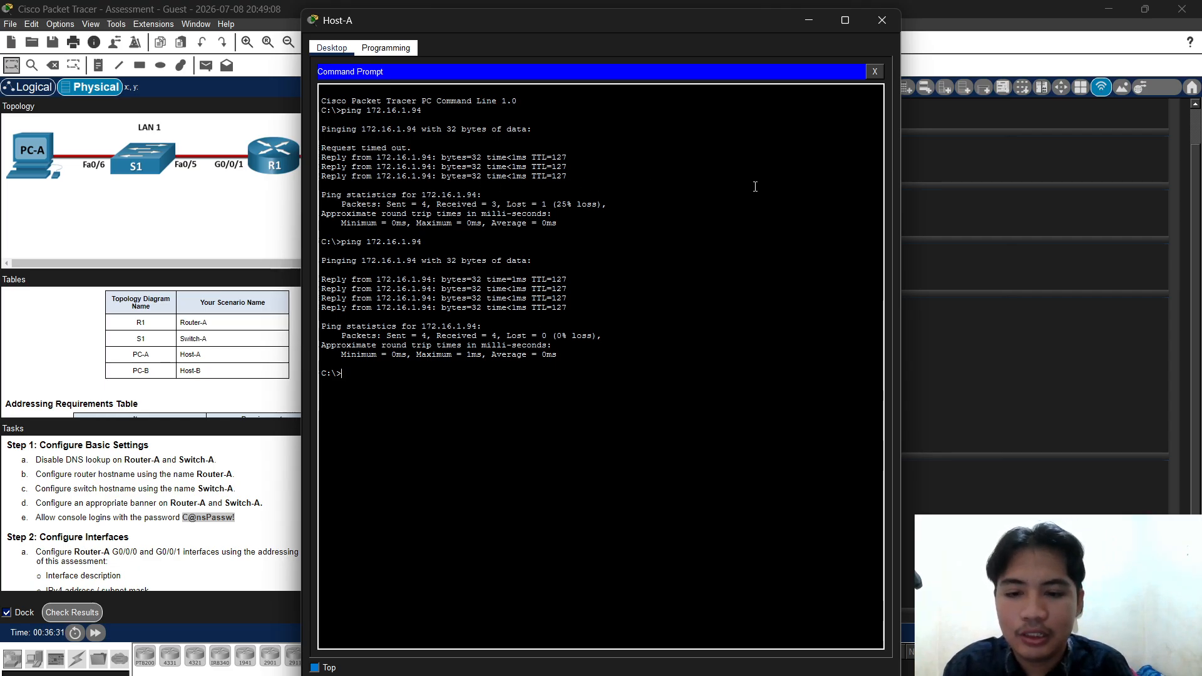
{"action": "key", "text": "alt+Tab"}
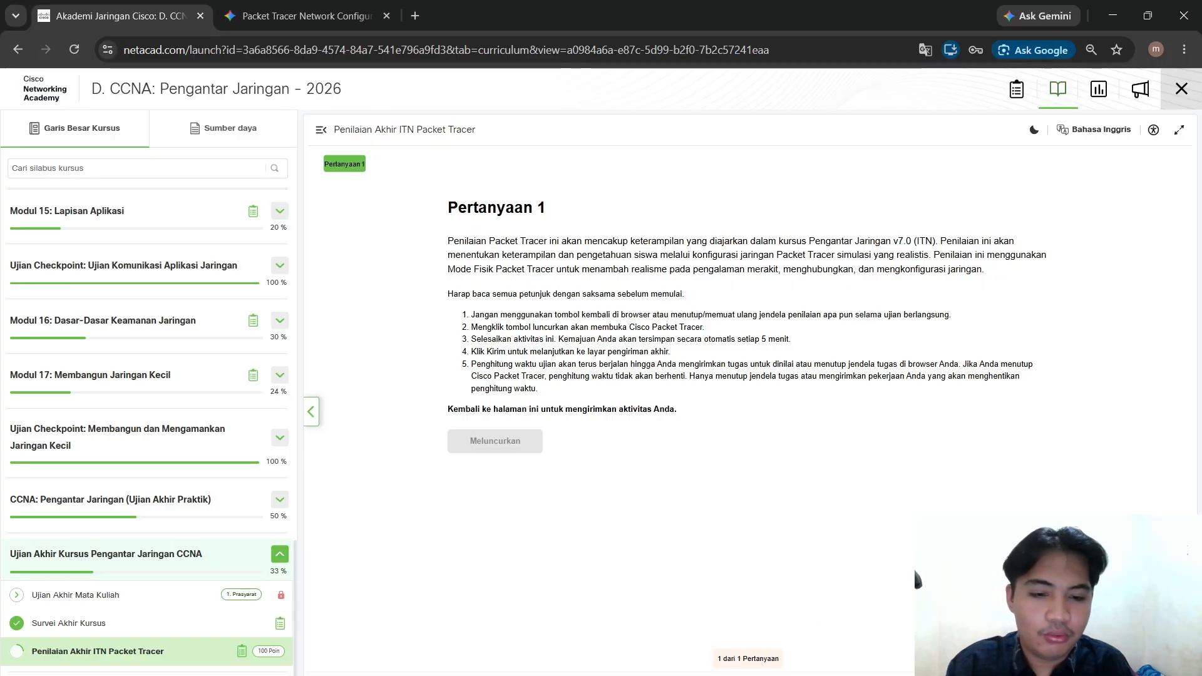
Close the stray help tab, confirm the submission and submit the assessment, scoring 96%
{"action": "key", "text": "F1"}
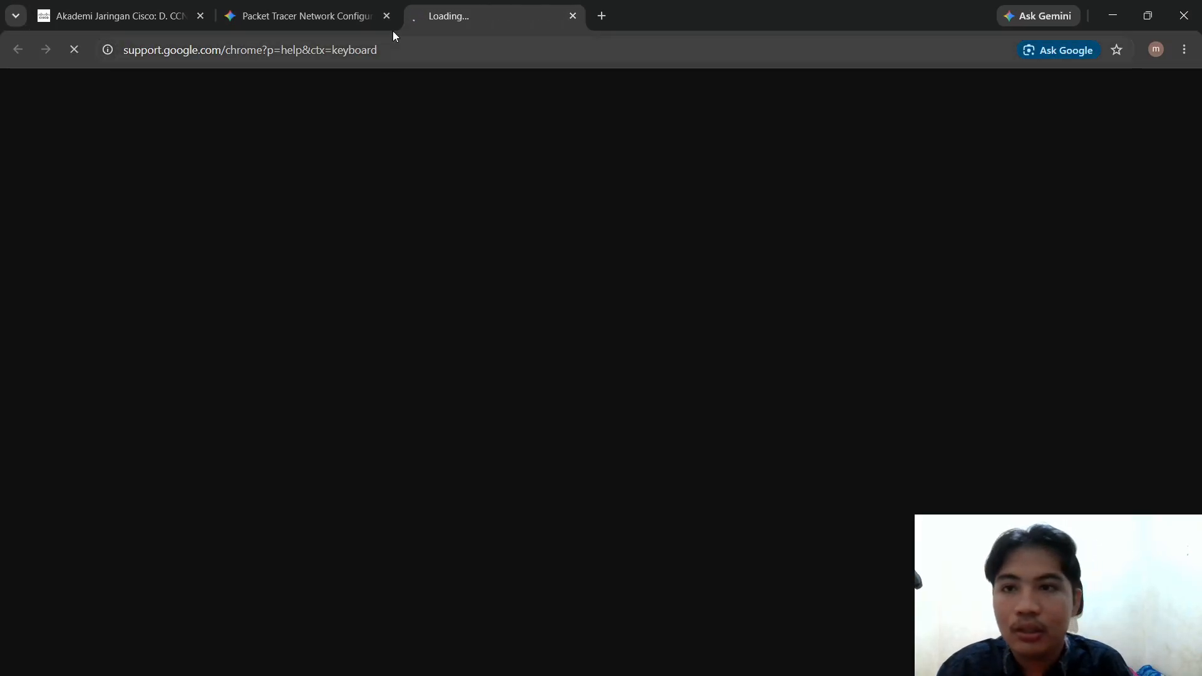
{"action": "left_click", "coordinate": [572, 16]}
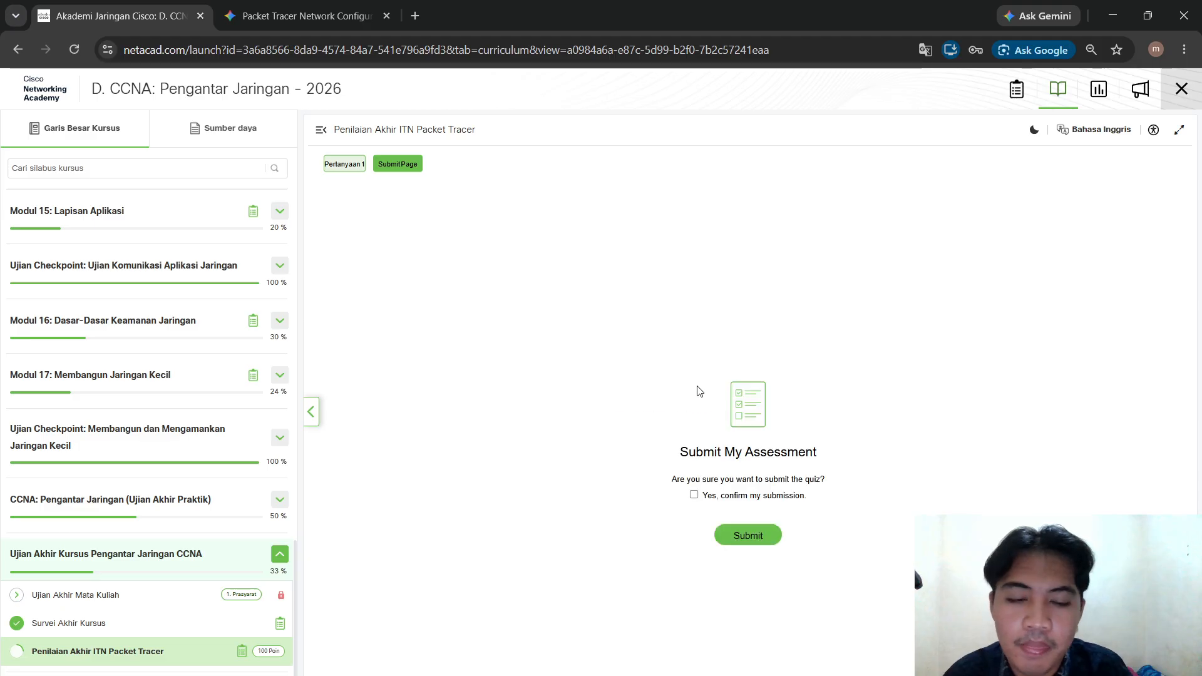
{"action": "left_click", "coordinate": [694, 495]}
{"action": "left_click", "coordinate": [743, 539]}
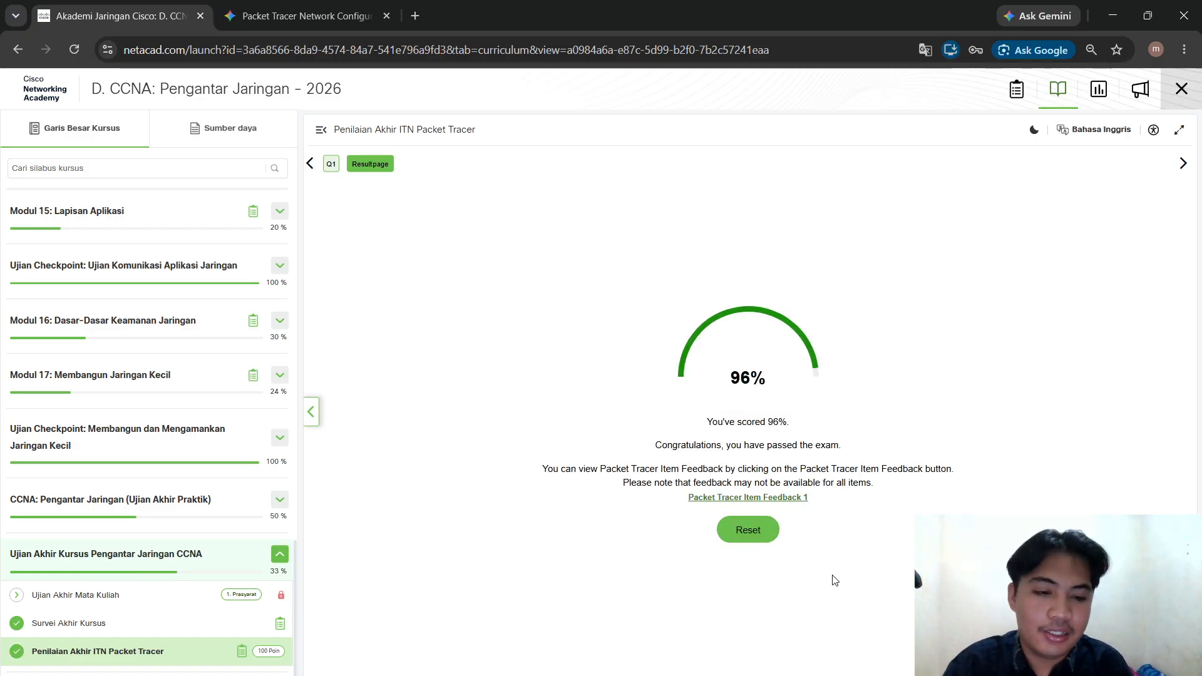
{"action": "key", "text": "alt+Tab"}
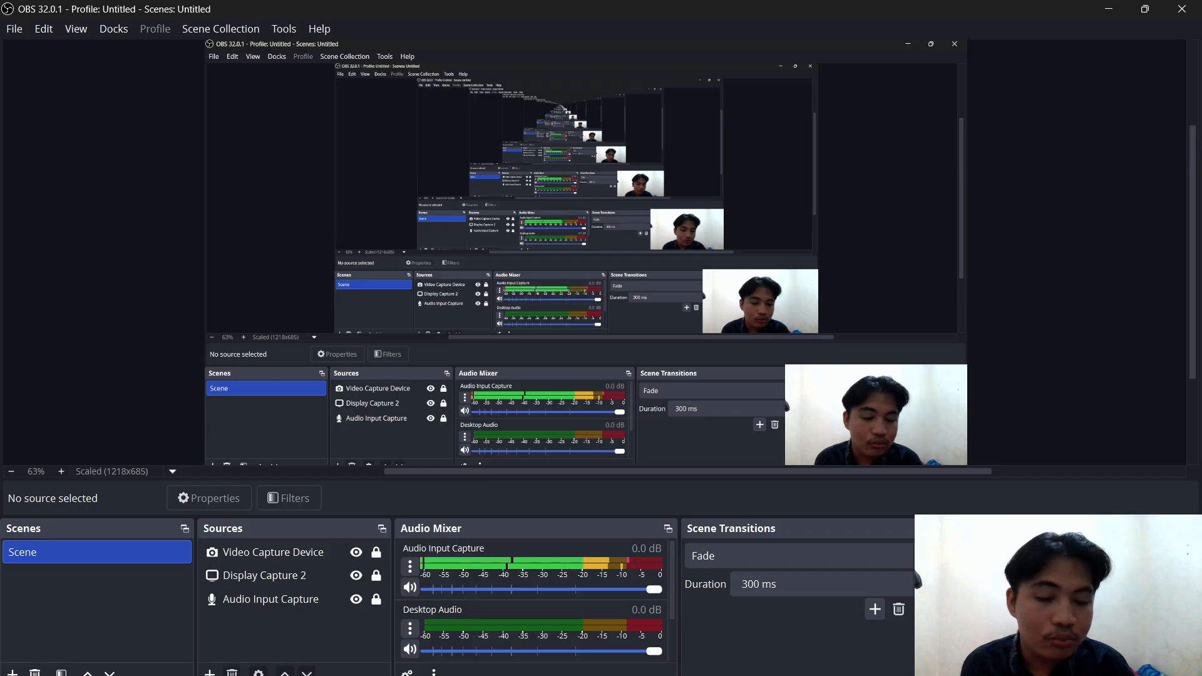